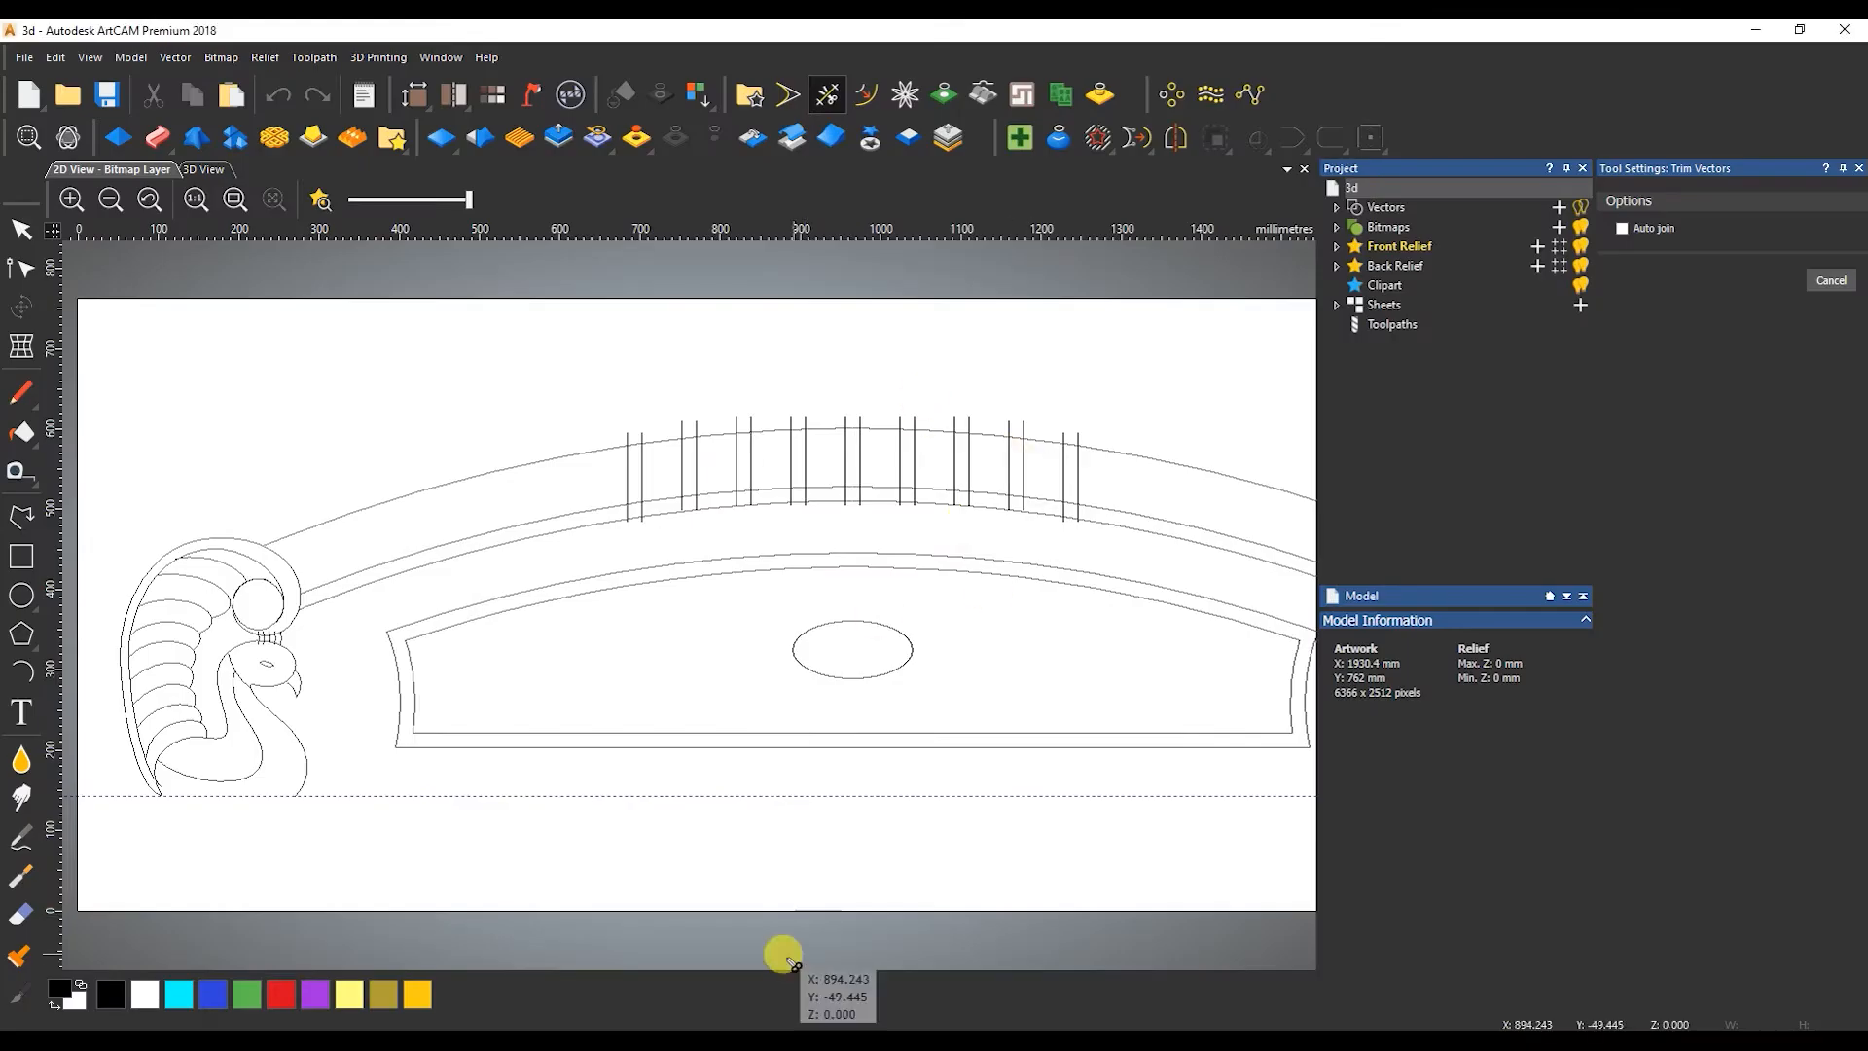
Trim the paired vertical lines where they stick out above the headboard's top arc and where they cross the narrow band below.
scroll(1056, 409, up, 3)
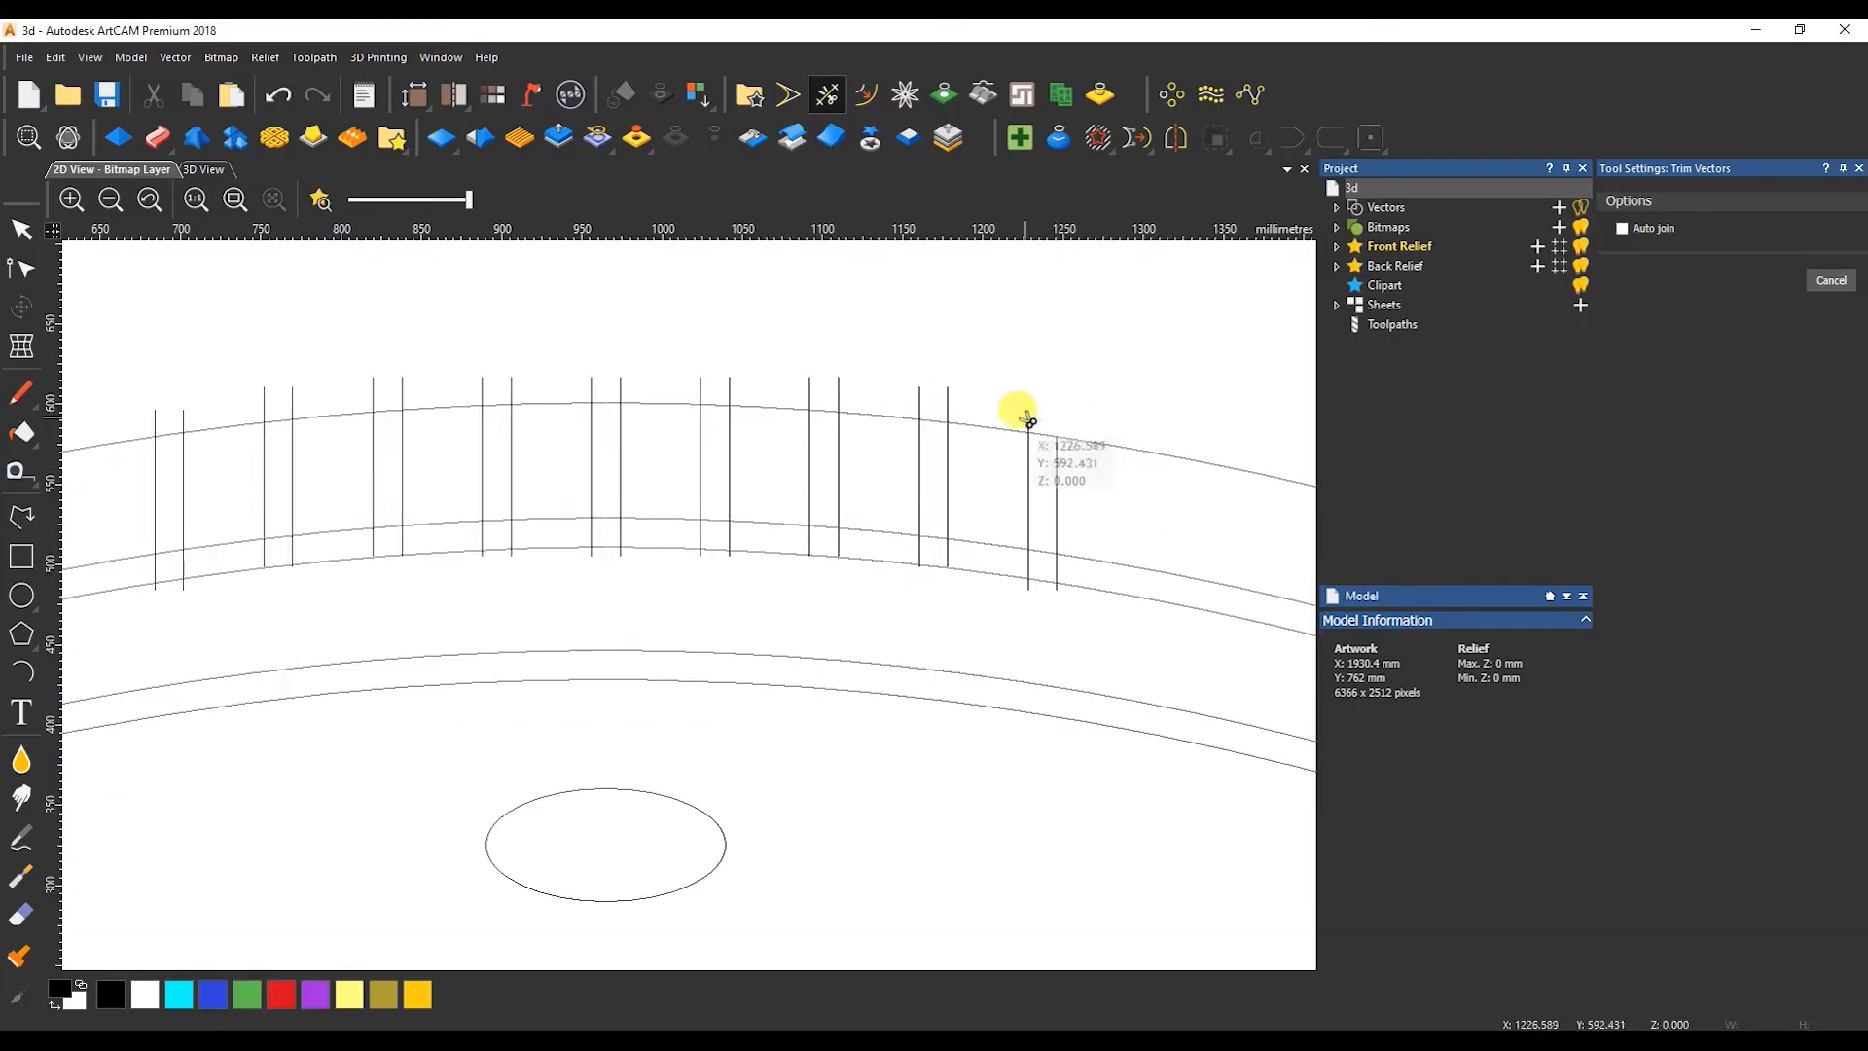
drag(919, 393, 513, 379)
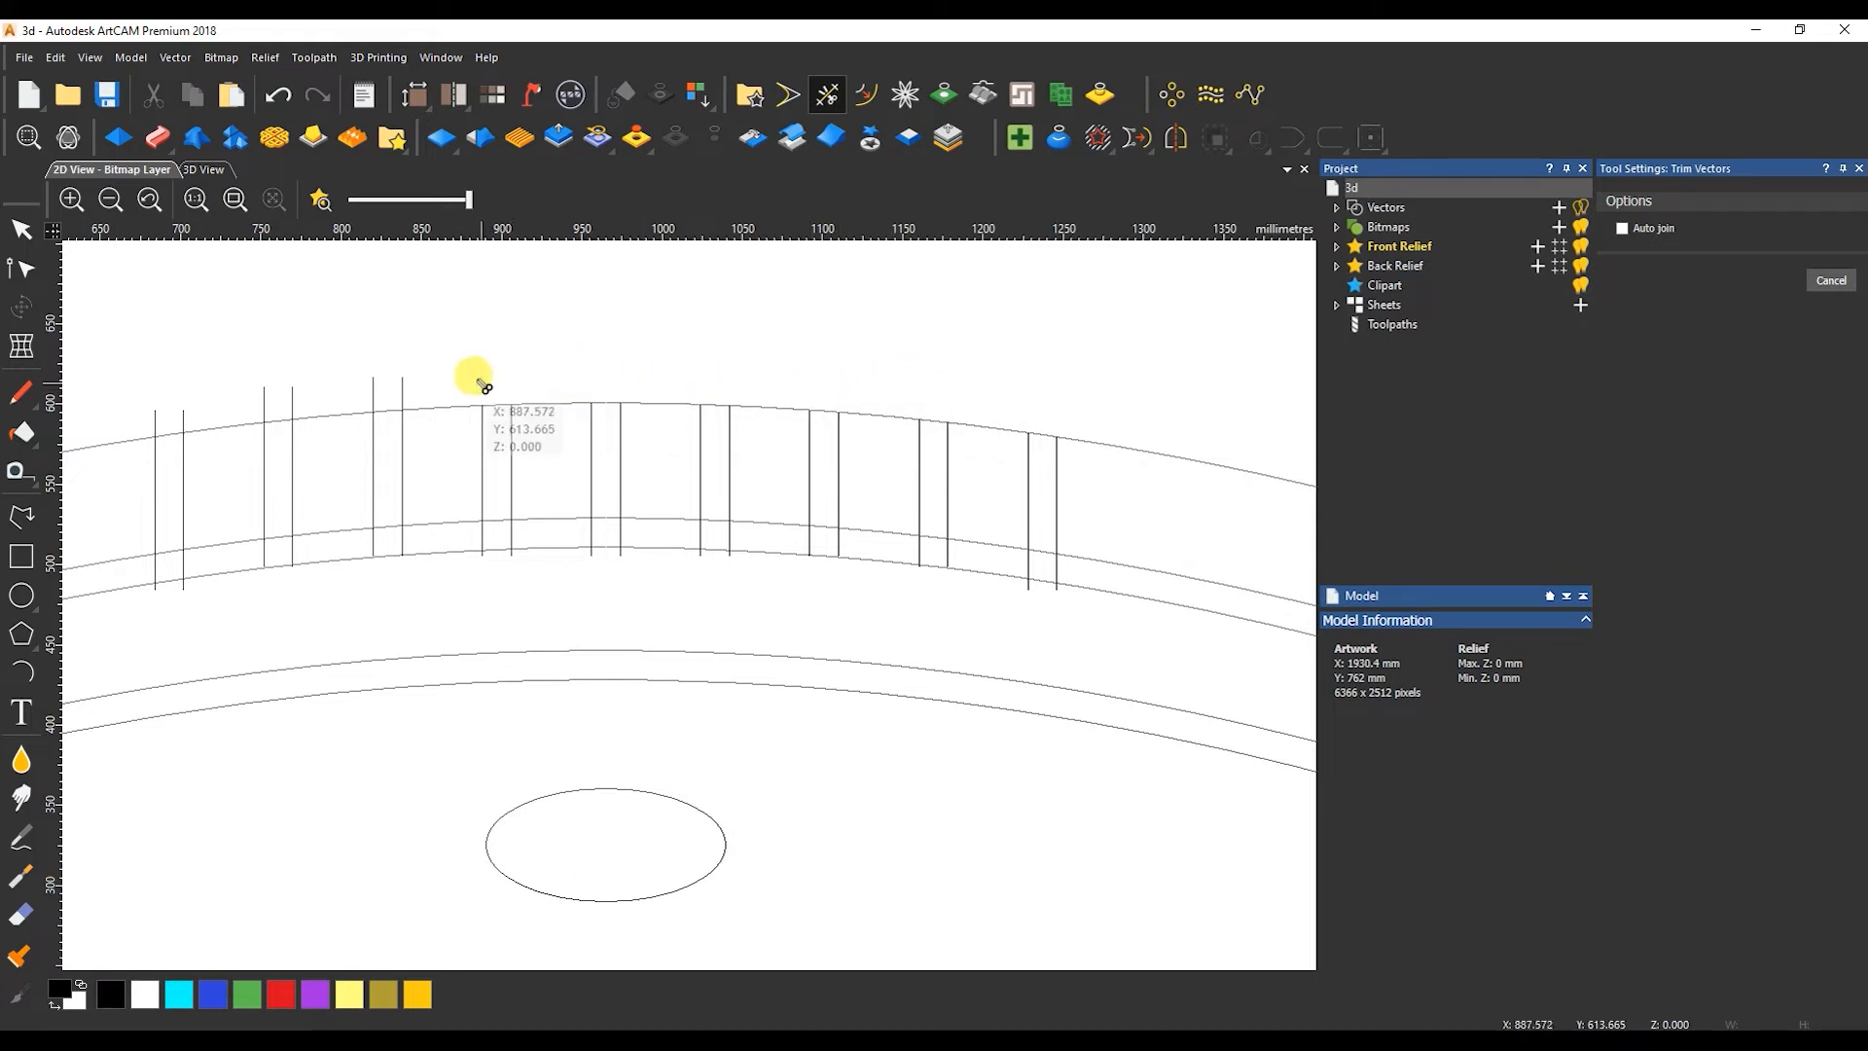
scroll(434, 492, down, 3)
scroll(412, 515, up, 3)
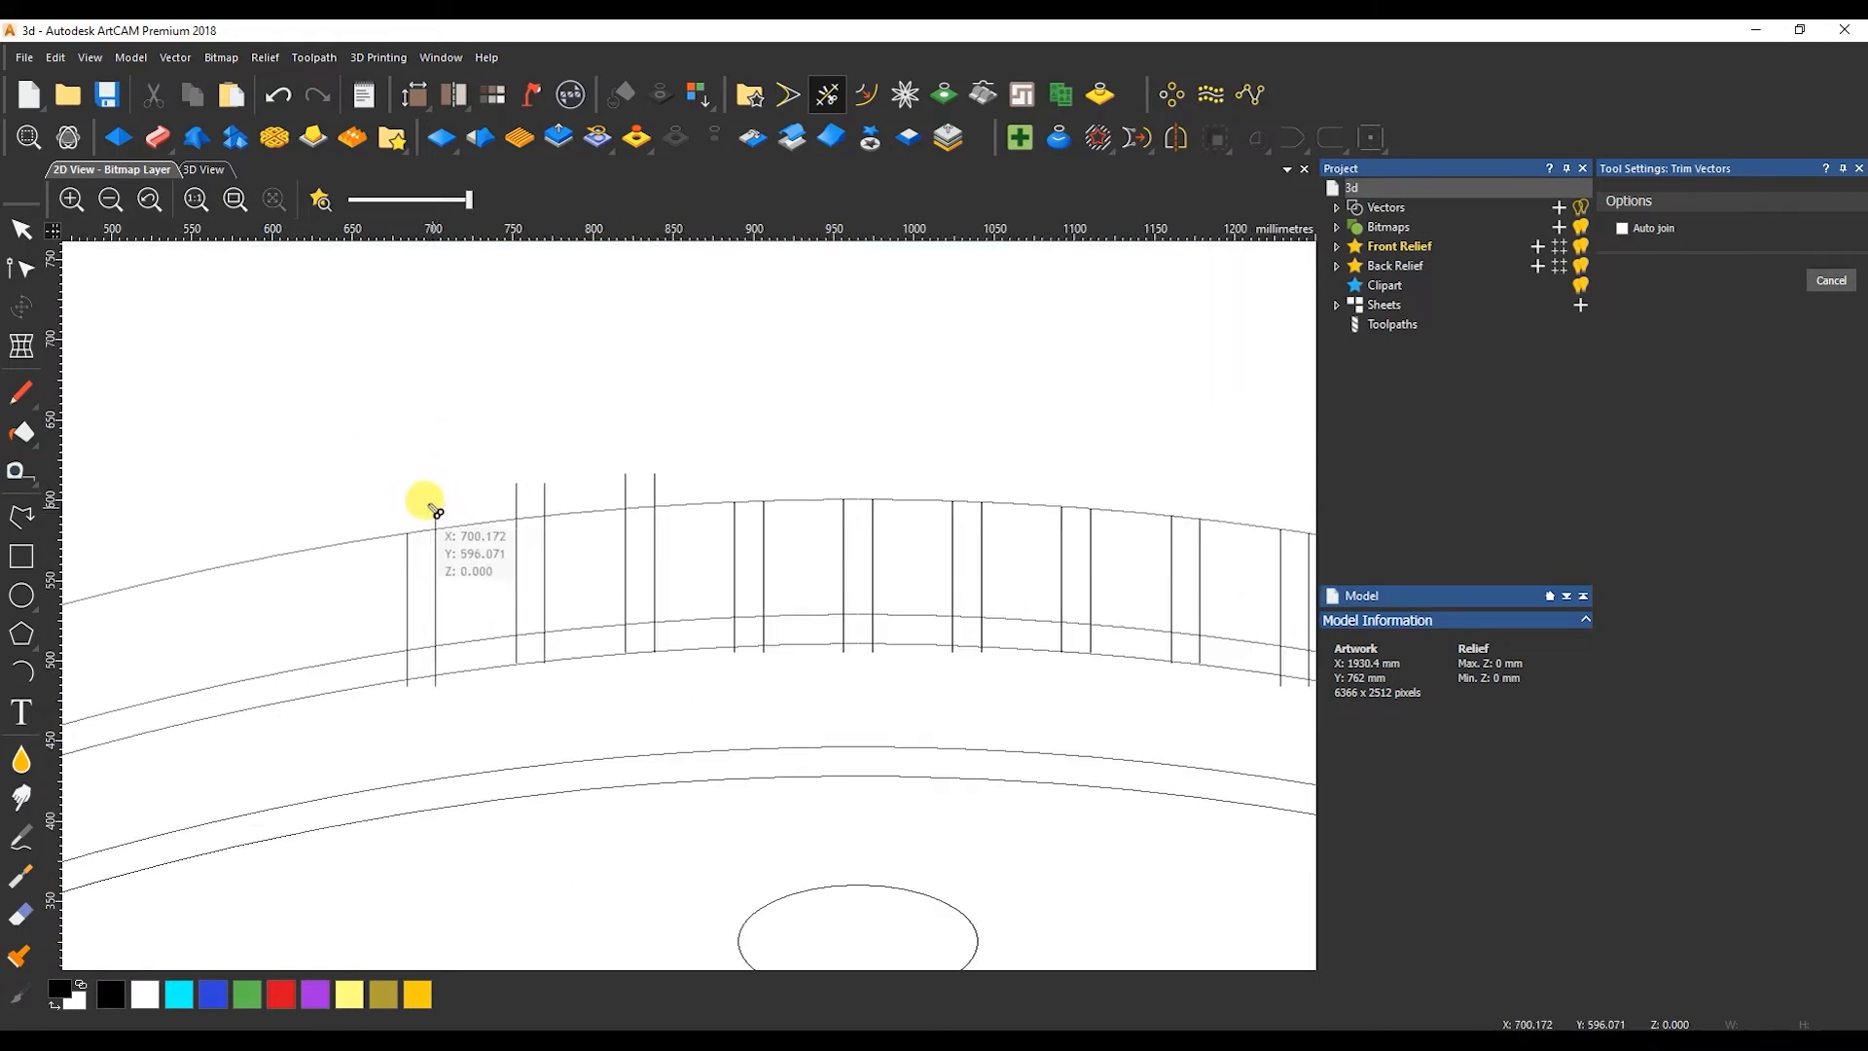
mouse_move(429, 505)
mouse_down()
mouse_move(635, 489)
mouse_move(477, 693)
mouse_up()
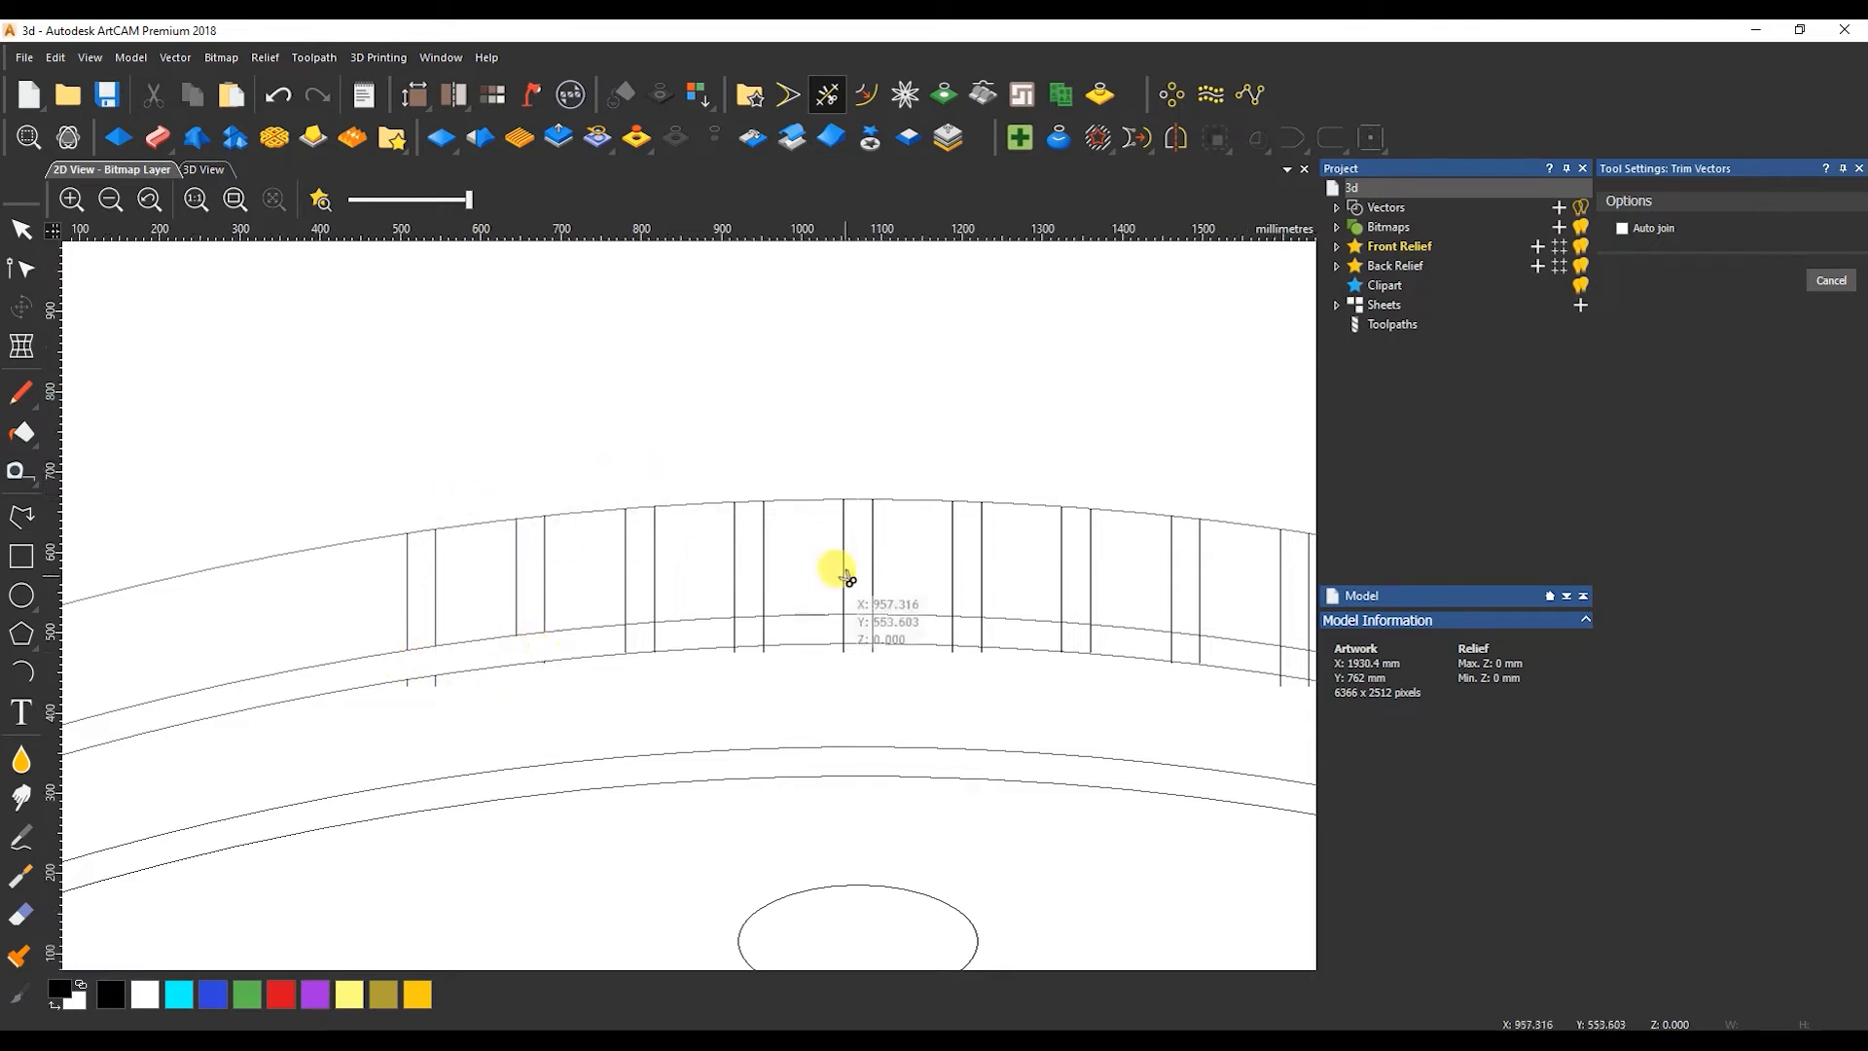
scroll(844, 579, down, 1)
scroll(773, 608, up, 1)
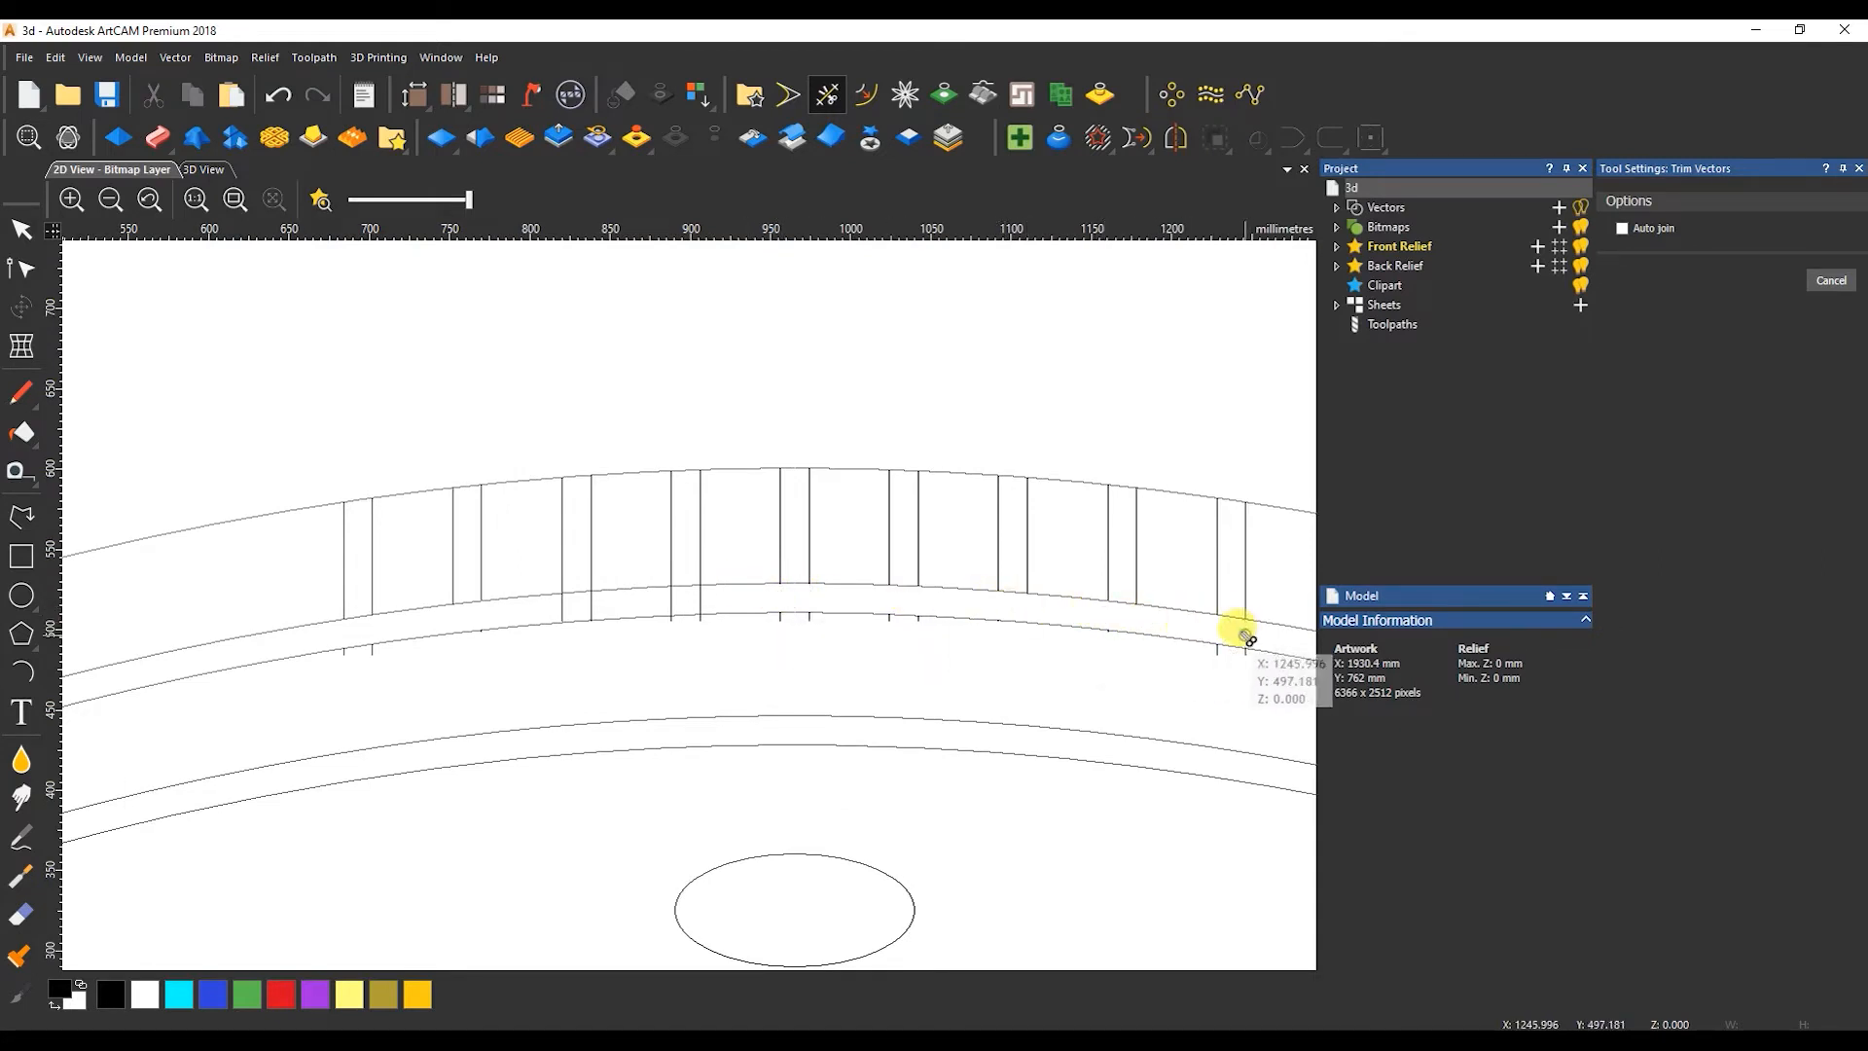
Draw a small arc about 42 mm wide in the empty area above the headboard's right half and flatten its curve.
click(23, 239)
click(1842, 169)
click(22, 517)
scroll(816, 553, down, 1)
scroll(1167, 467, up, 1)
click(1164, 465)
click(1234, 466)
right_click(1233, 466)
key(a)
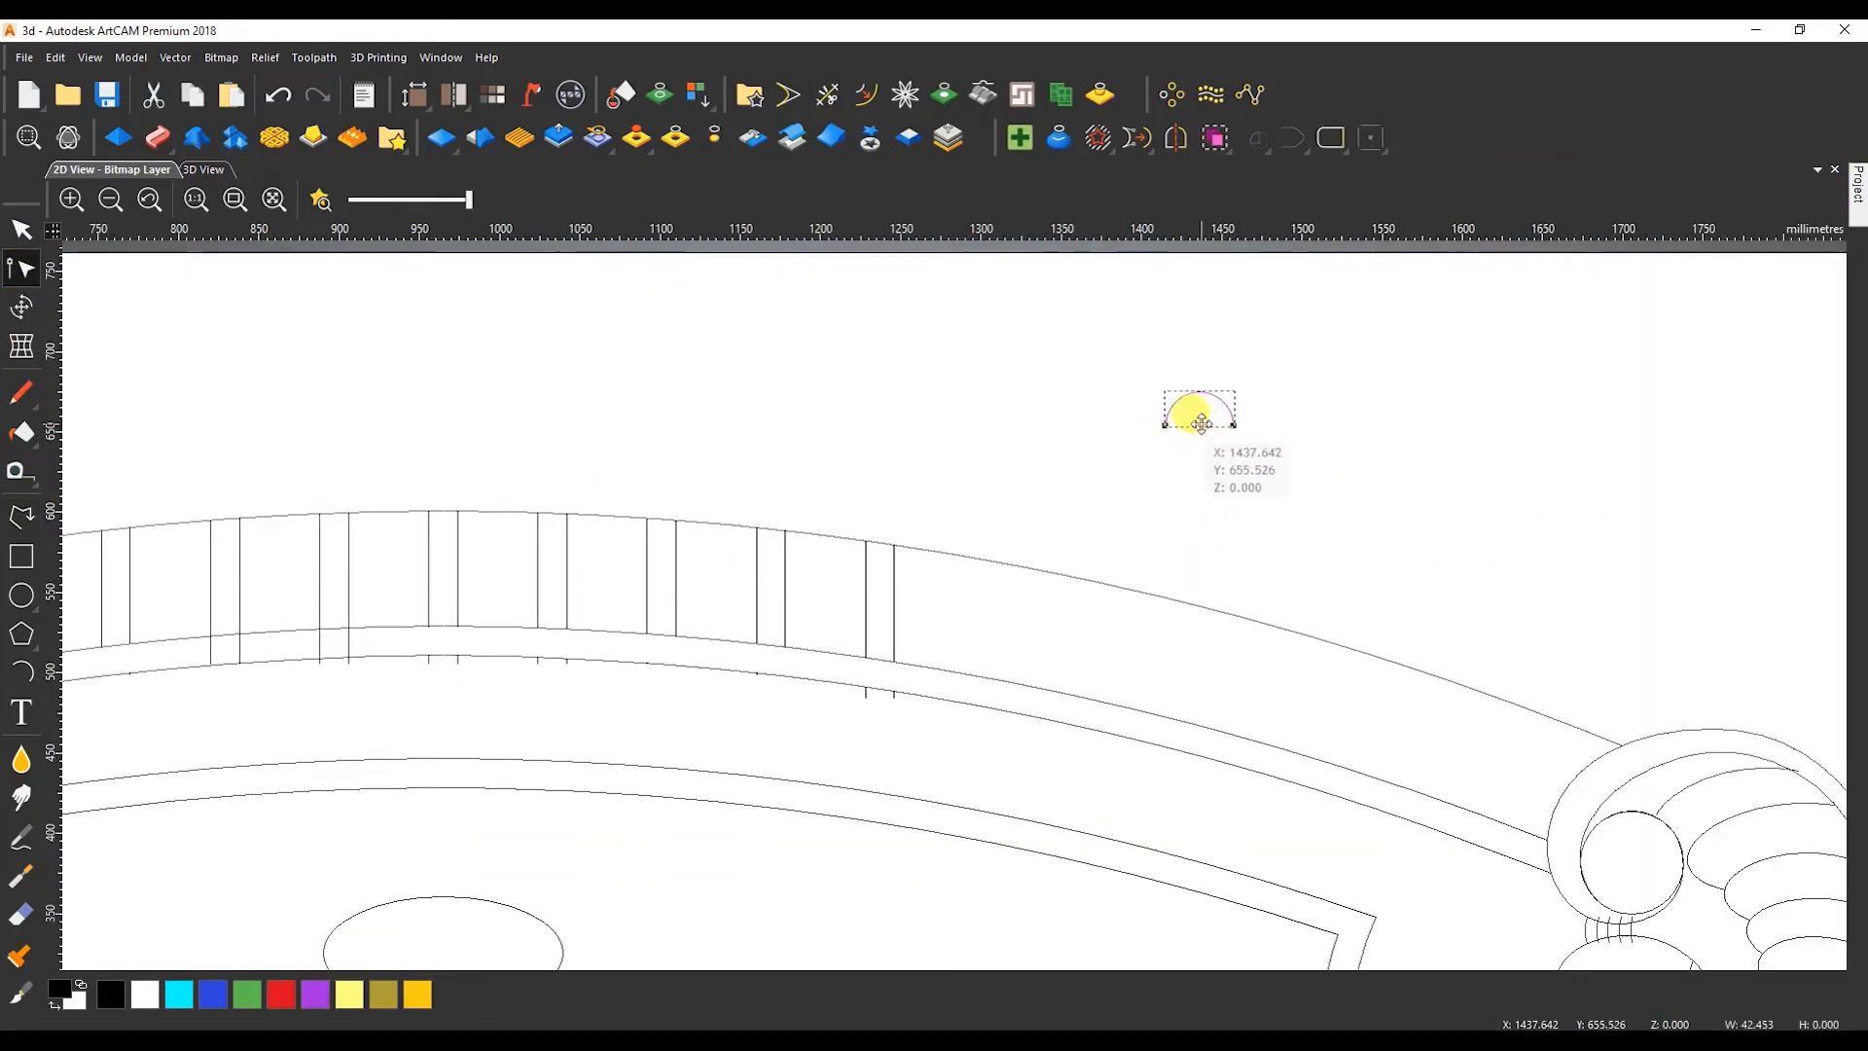
drag(1200, 393, 1201, 407)
key(Escape)
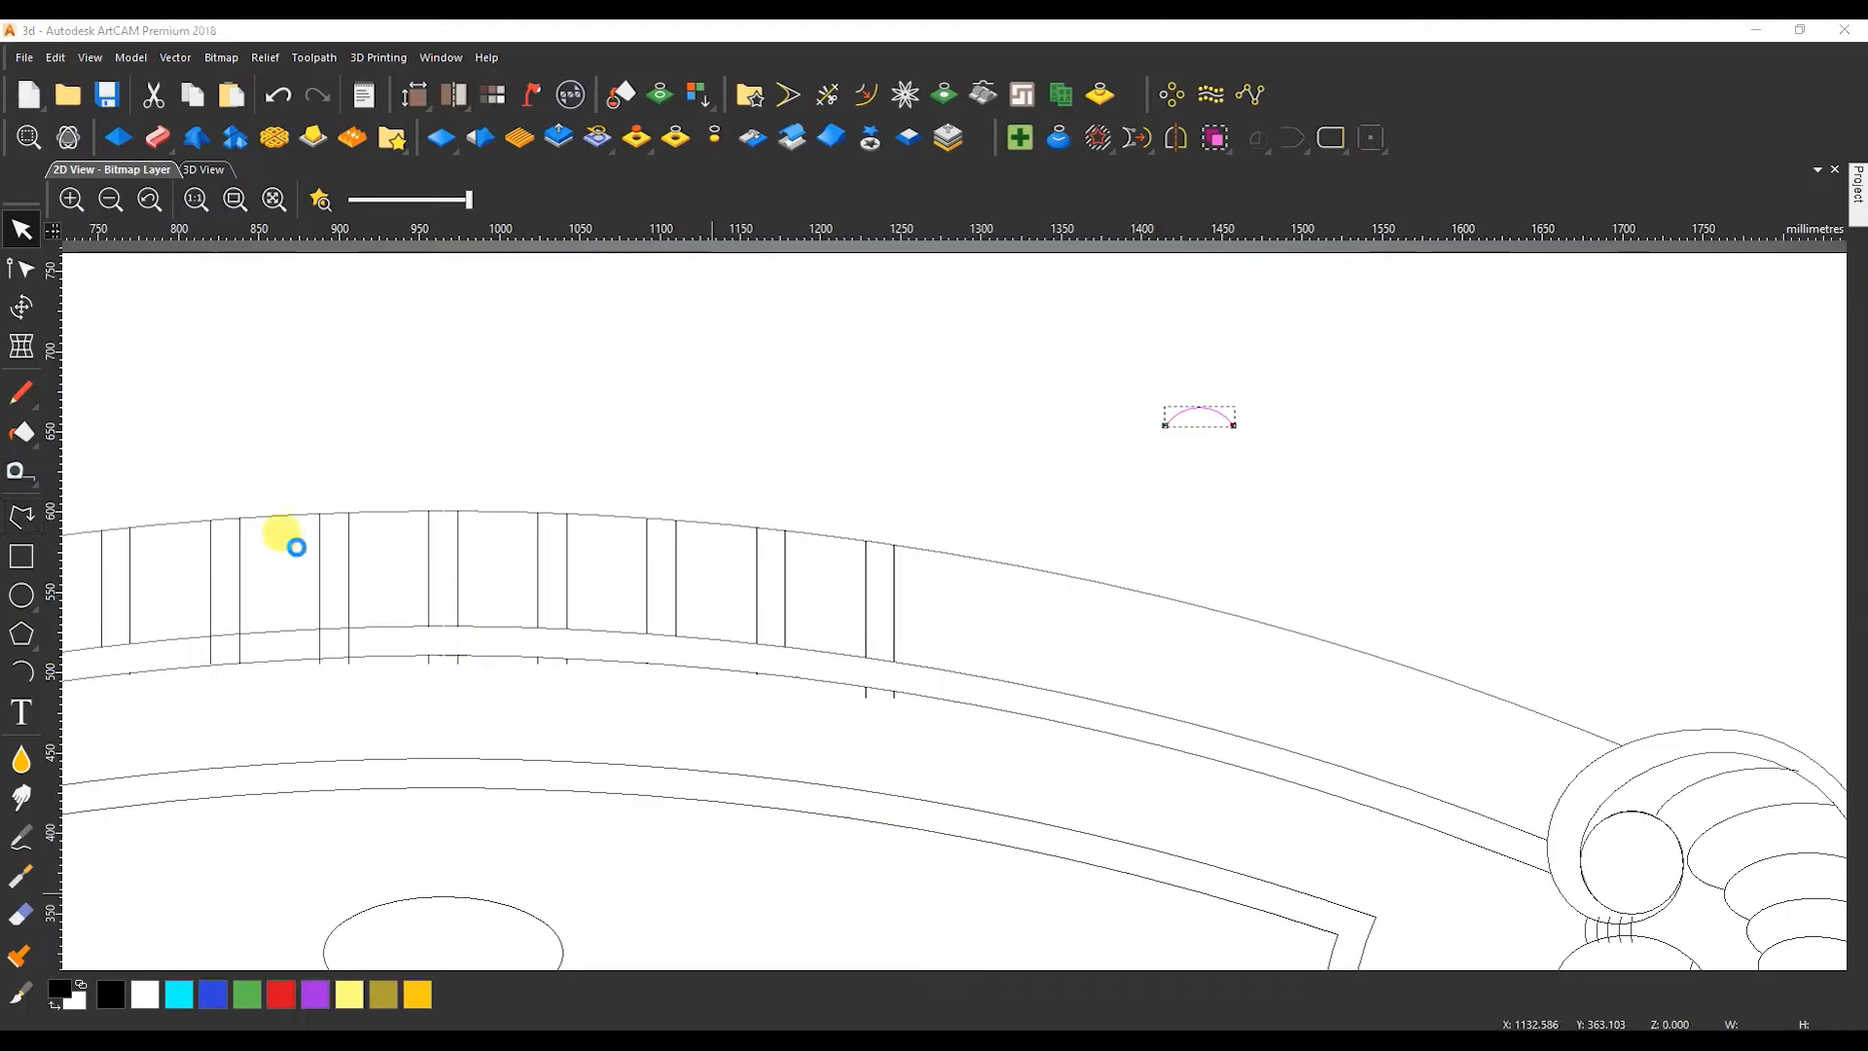
Draw a second, wider arc about 127 mm across beneath the small one and flatten its curve.
click(21, 516)
click(1187, 488)
click(1389, 494)
right_click(1389, 494)
key(n)
key(a)
drag(1288, 388, 1288, 449)
key(Escape)
Delete the leftover line stubs under the narrow band below the crest's right and central line pairs.
drag(830, 675, 912, 732)
key(Delete)
drag(733, 663, 808, 713)
key(Delete)
drag(404, 639, 598, 720)
key(Delete)
Try a Merge High Two Rail Sweep on the rightmost line pair, with the small arc as cross-section and the wide arc as Z mod profile.
drag(939, 537, 846, 671)
shift+click(1188, 410)
click(158, 137)
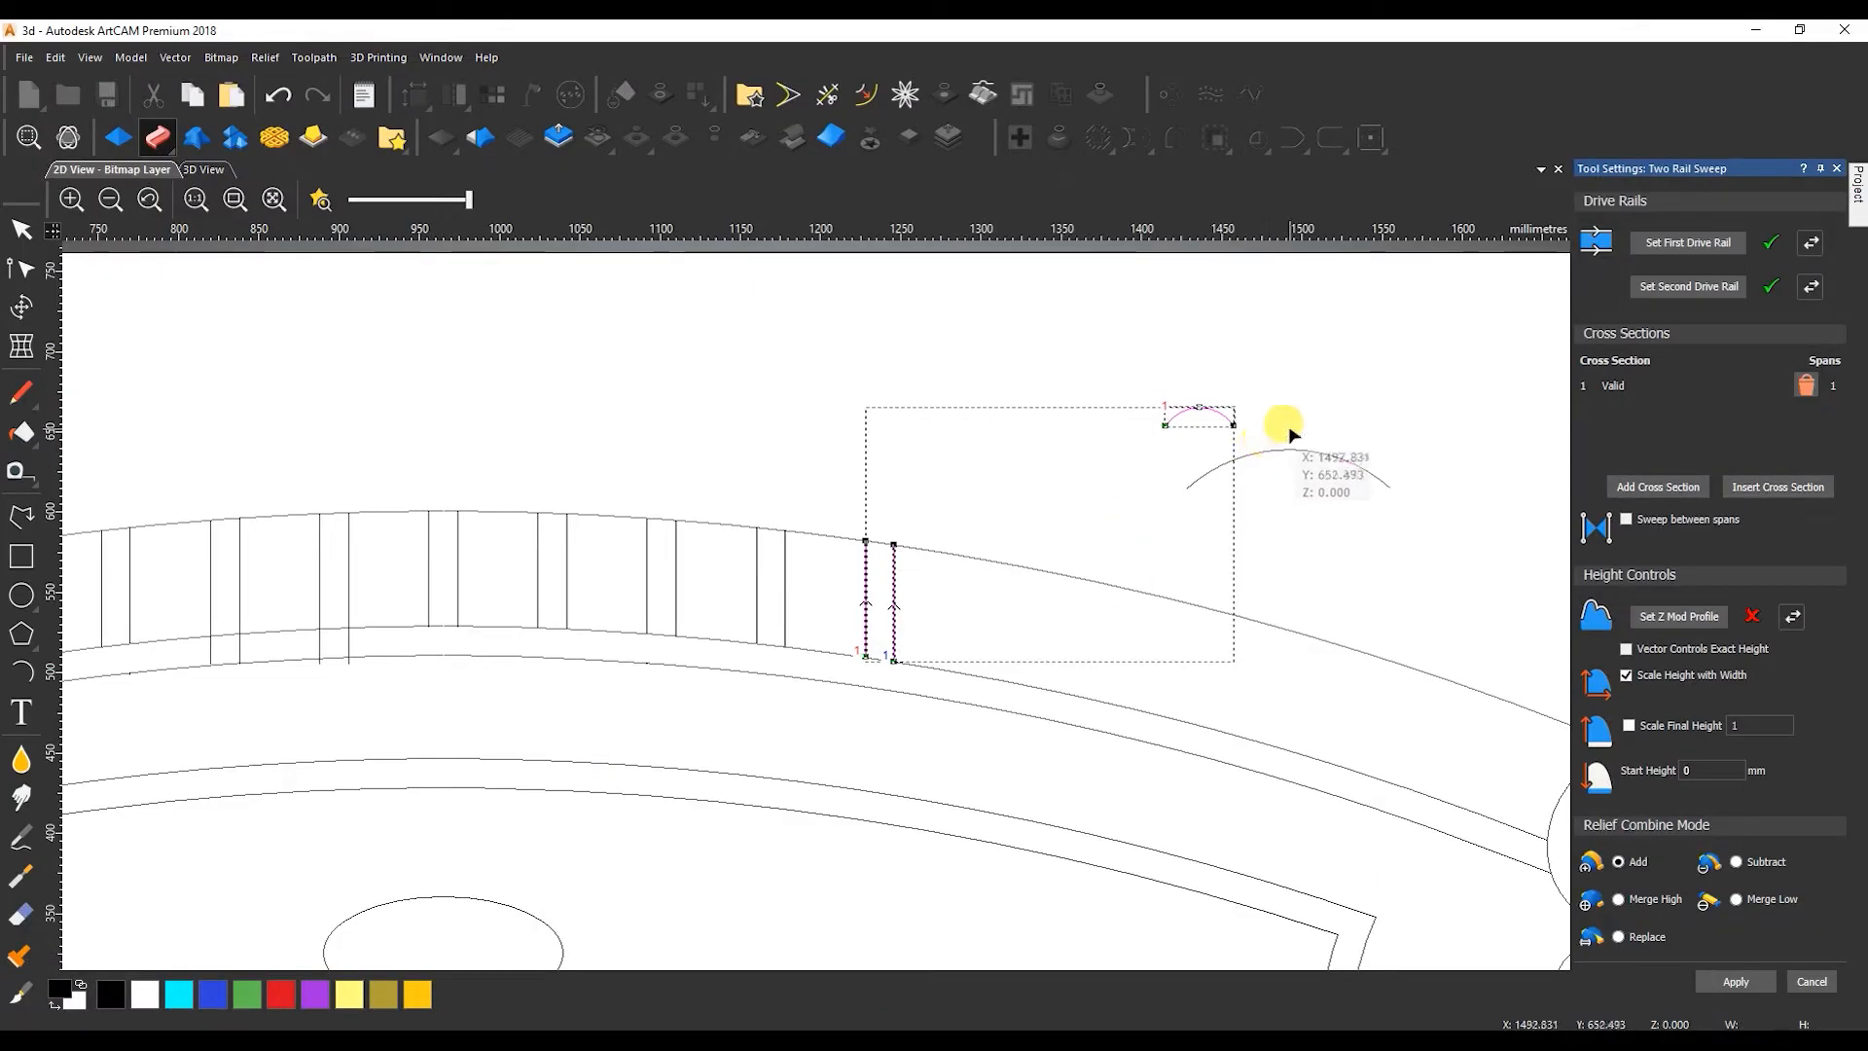
click(1289, 446)
click(320, 199)
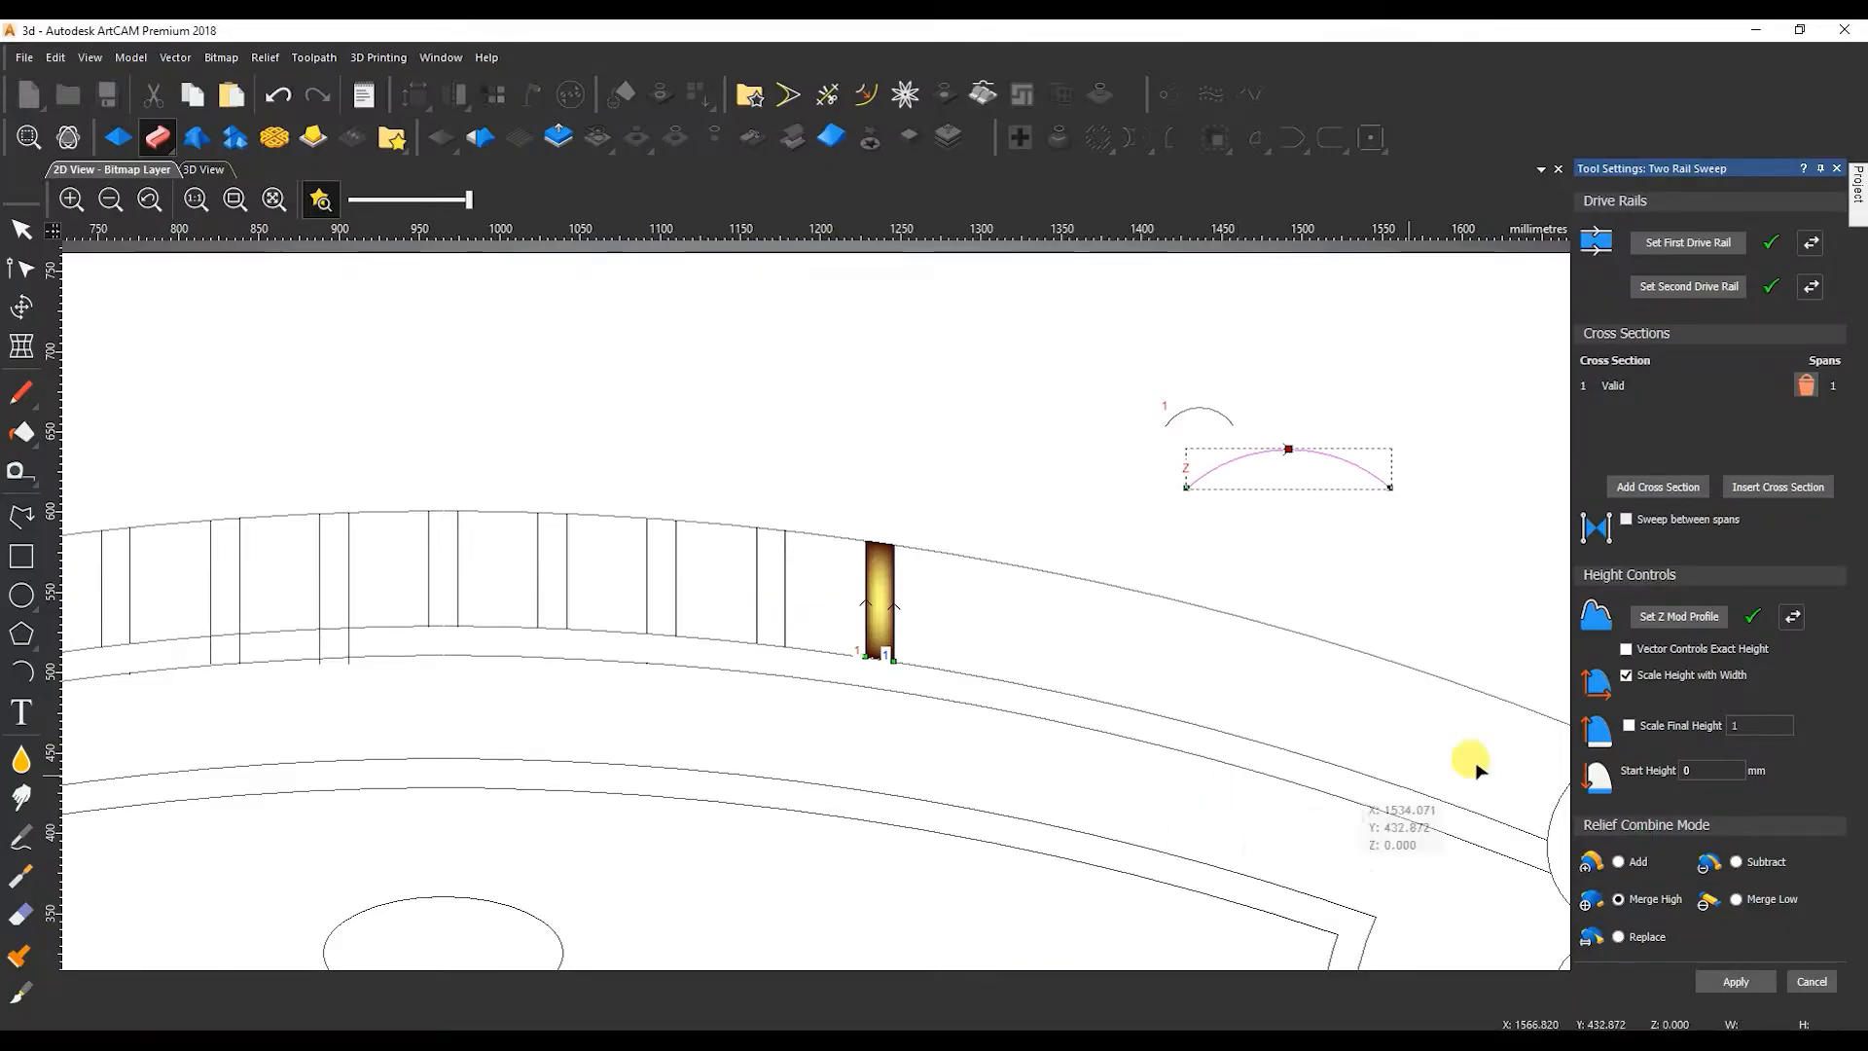
drag(838, 574, 895, 543)
scroll(887, 543, up, 2)
drag(775, 507, 992, 594)
Offset the right half of the headboard's top arc by 6 mm outwards/right with sharp corners.
click(1016, 565)
scroll(1012, 569, down, 2)
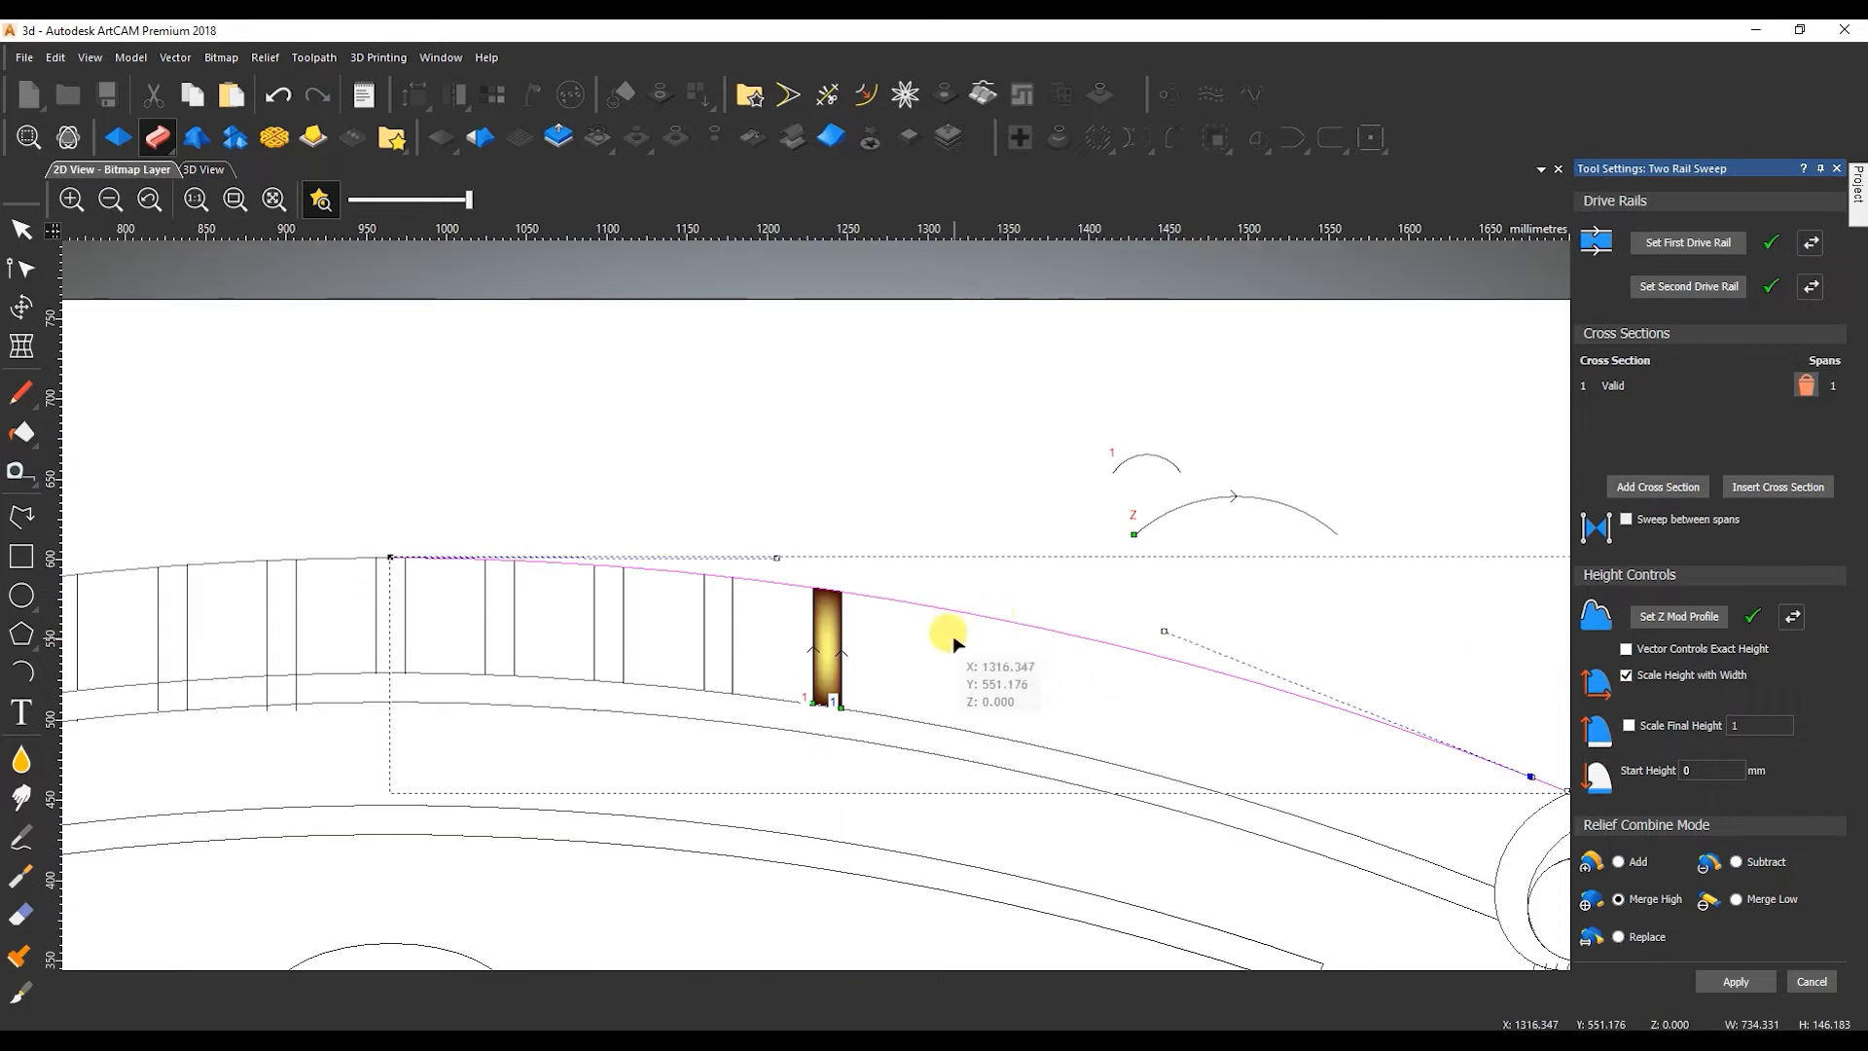
click(1811, 982)
key(o)
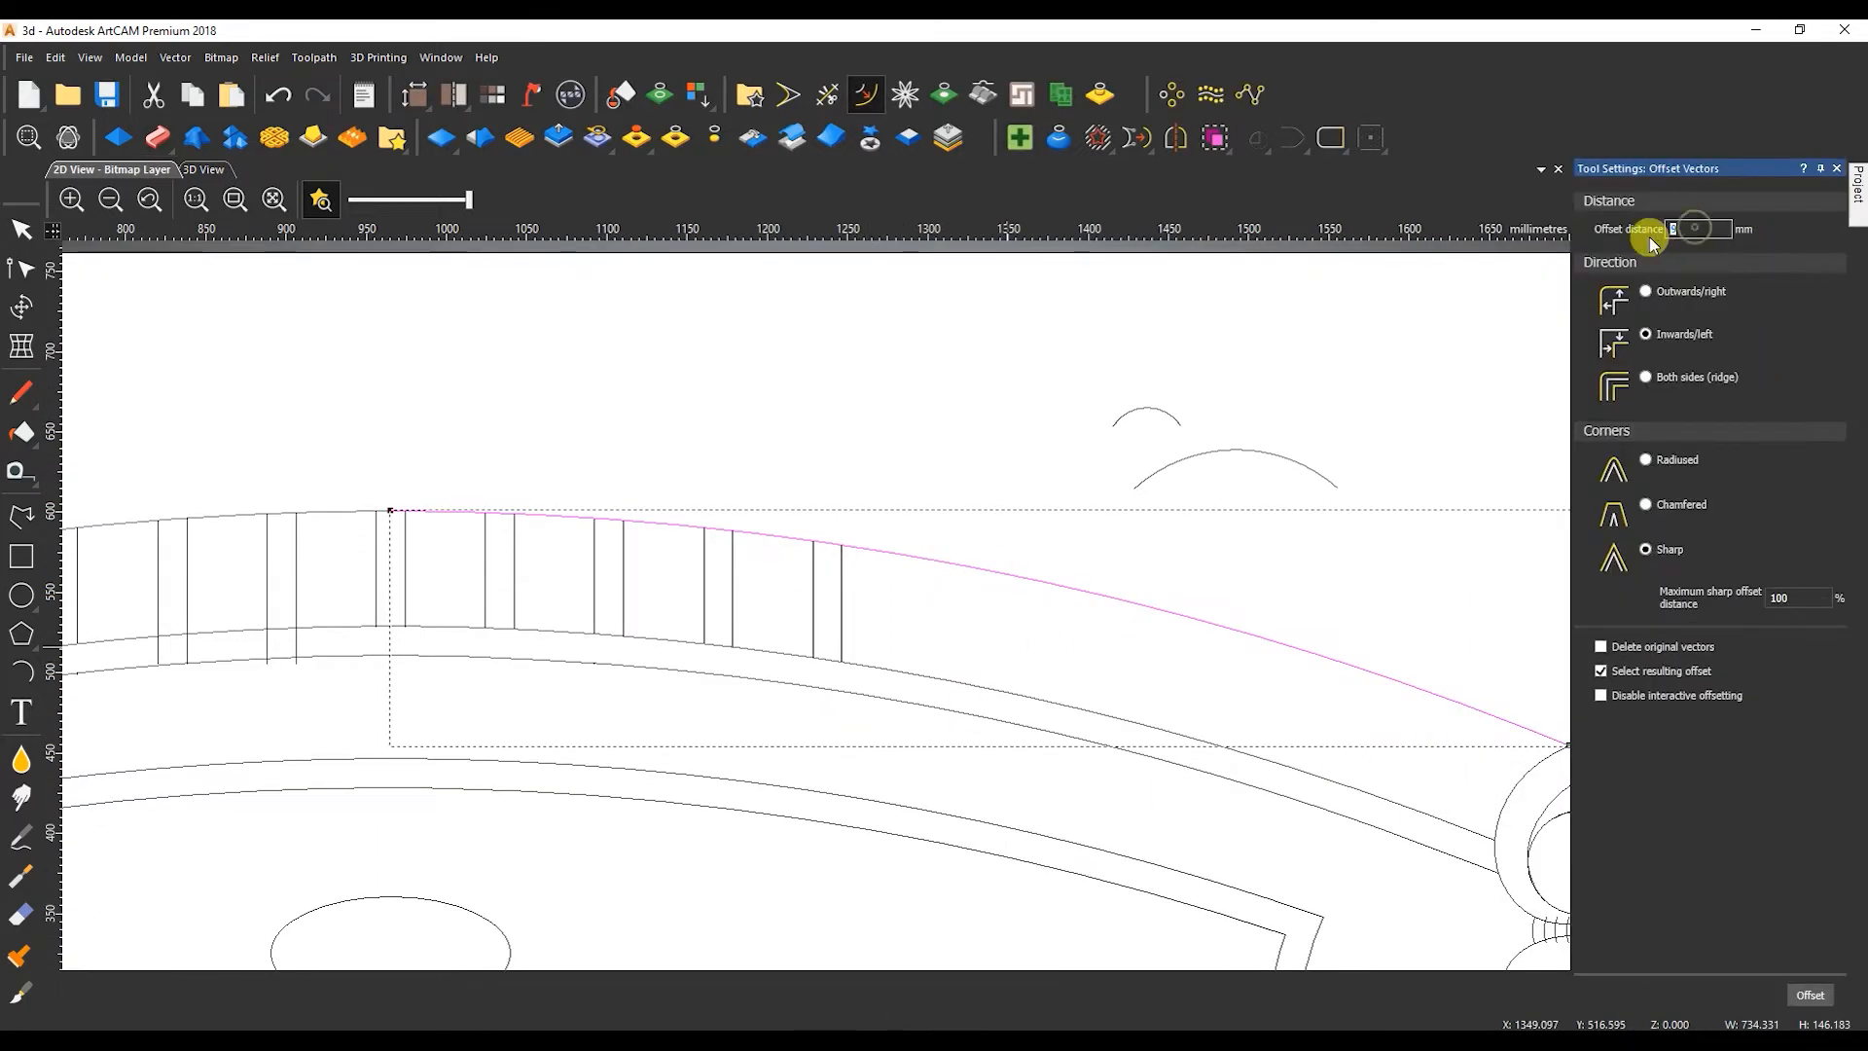
click(1815, 995)
key(ctrl+z)
click(1816, 1002)
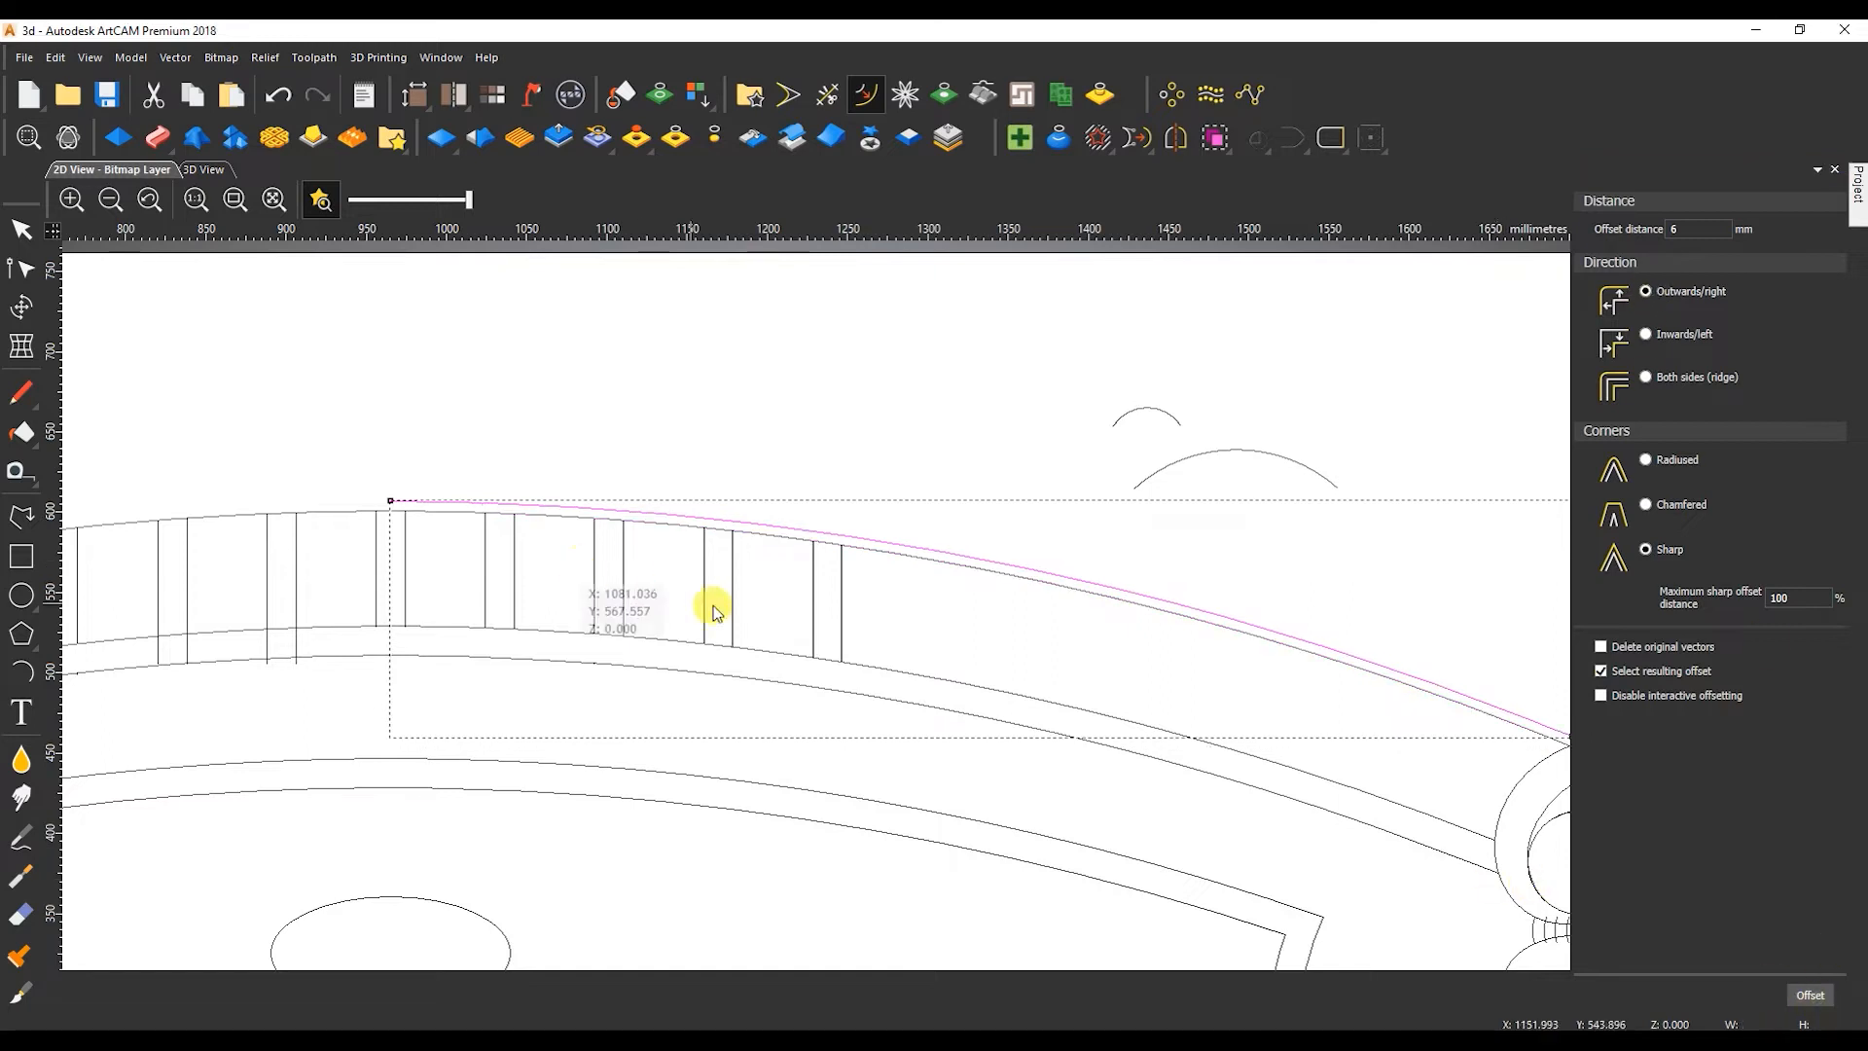
key(Escape)
Stretch the vertical lines from the central pair rightward up past the offset arc, to an overall height of about 108.6 mm.
click(816, 540)
scroll(818, 532, up, 1)
key(t)
drag(670, 609, 621, 618)
key(ctrl+z)
drag(925, 638, 62, 650)
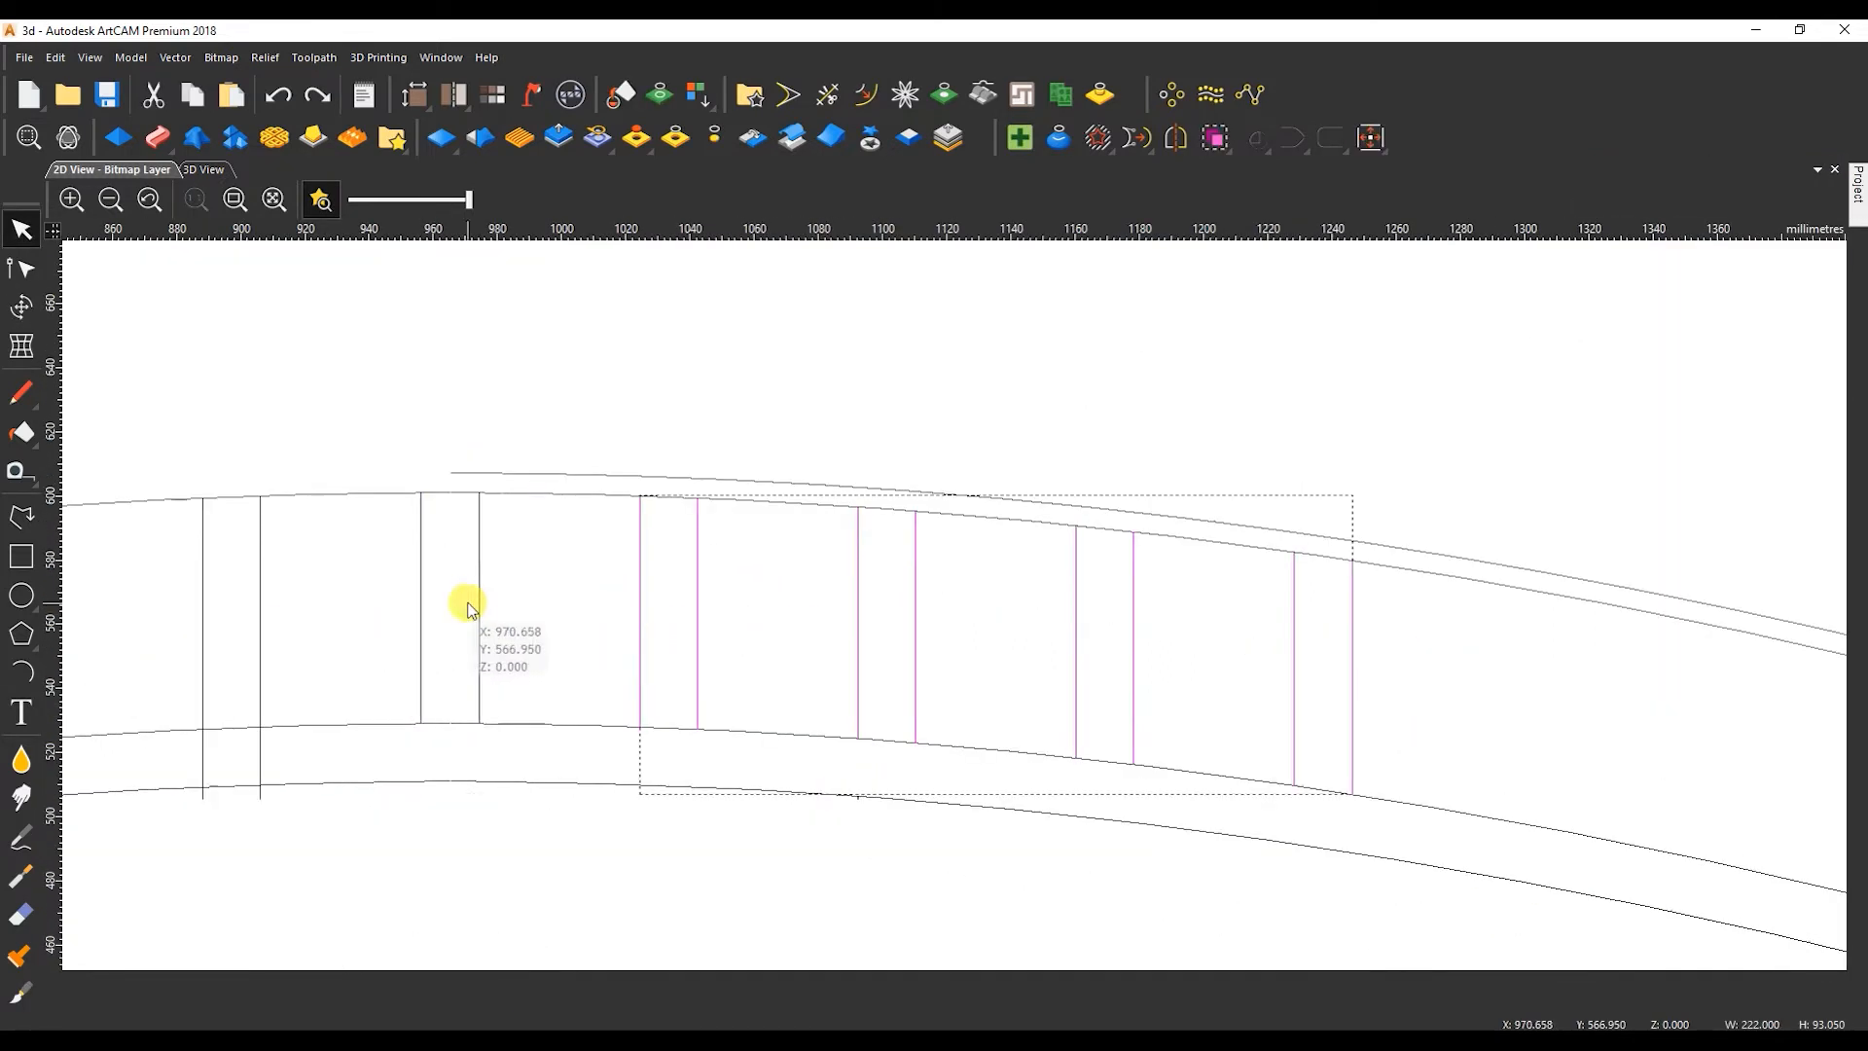
key(t)
drag(887, 491, 889, 446)
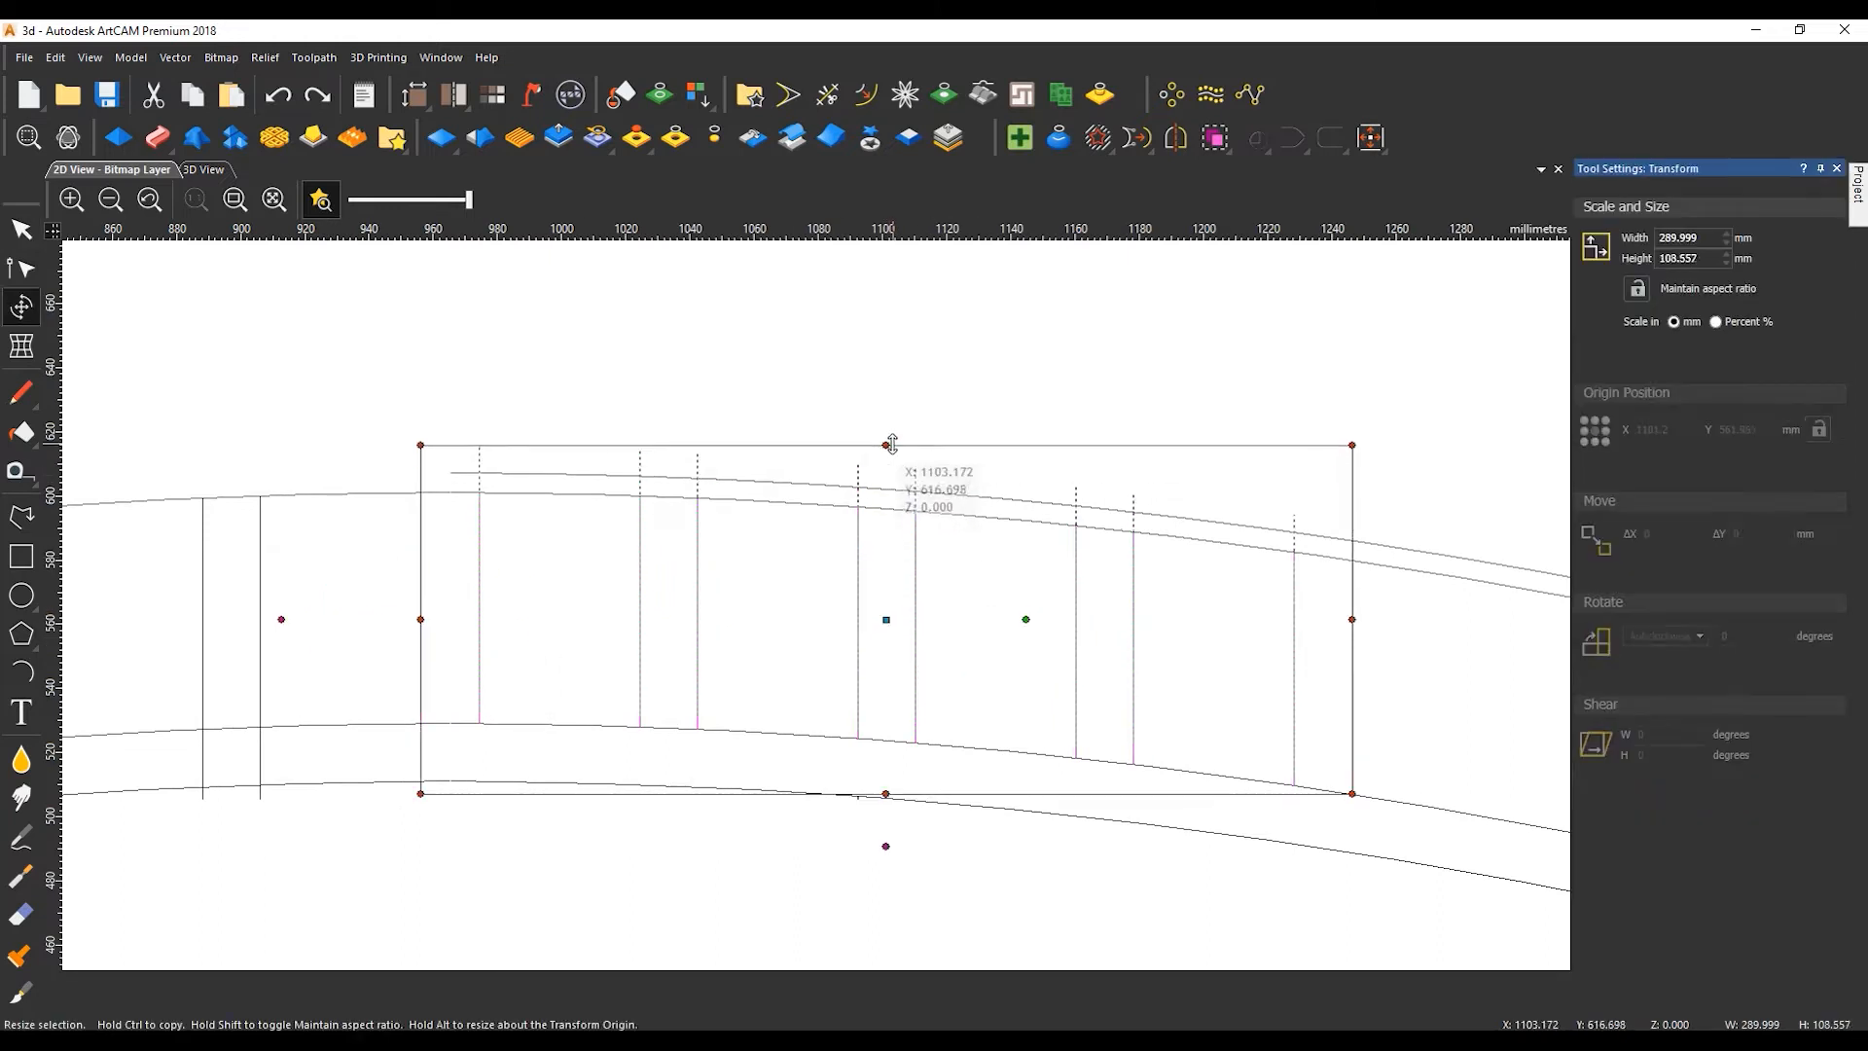
click(742, 396)
Trim the upper ends of the stretched vertical lines back to the offset arc.
click(827, 94)
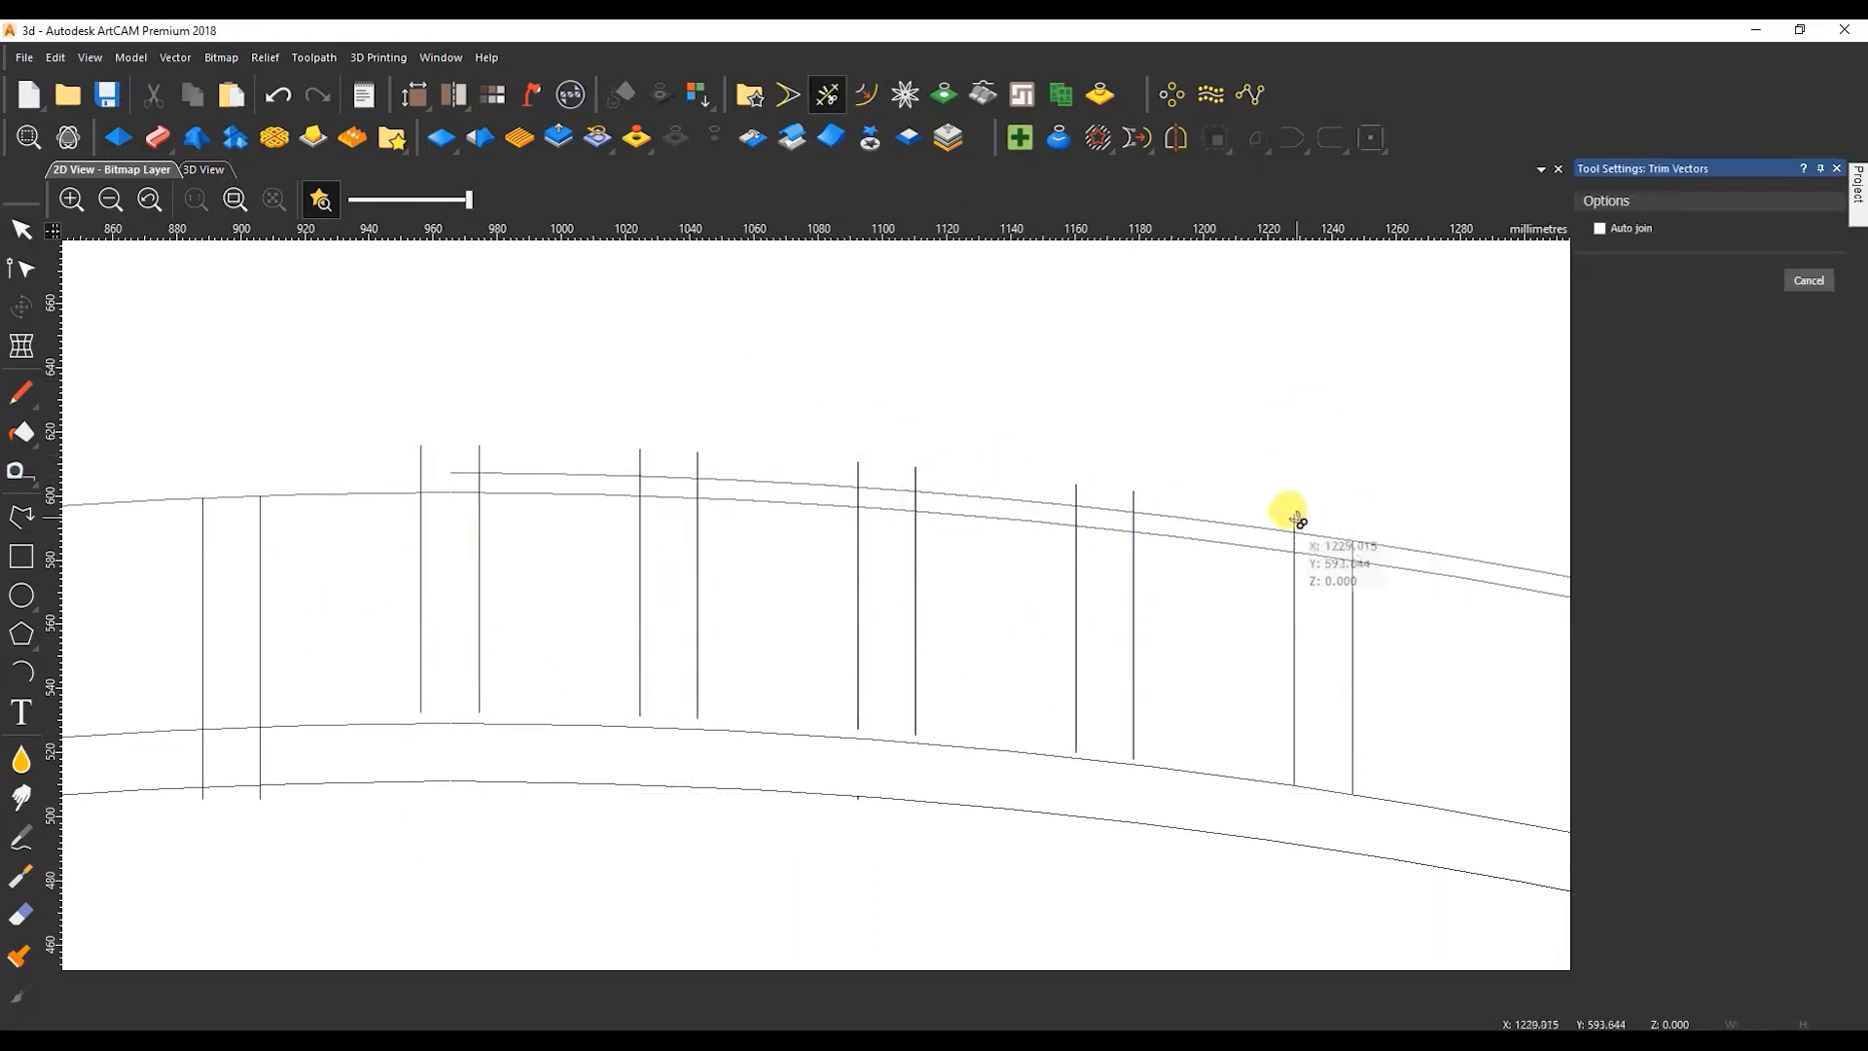
click(858, 476)
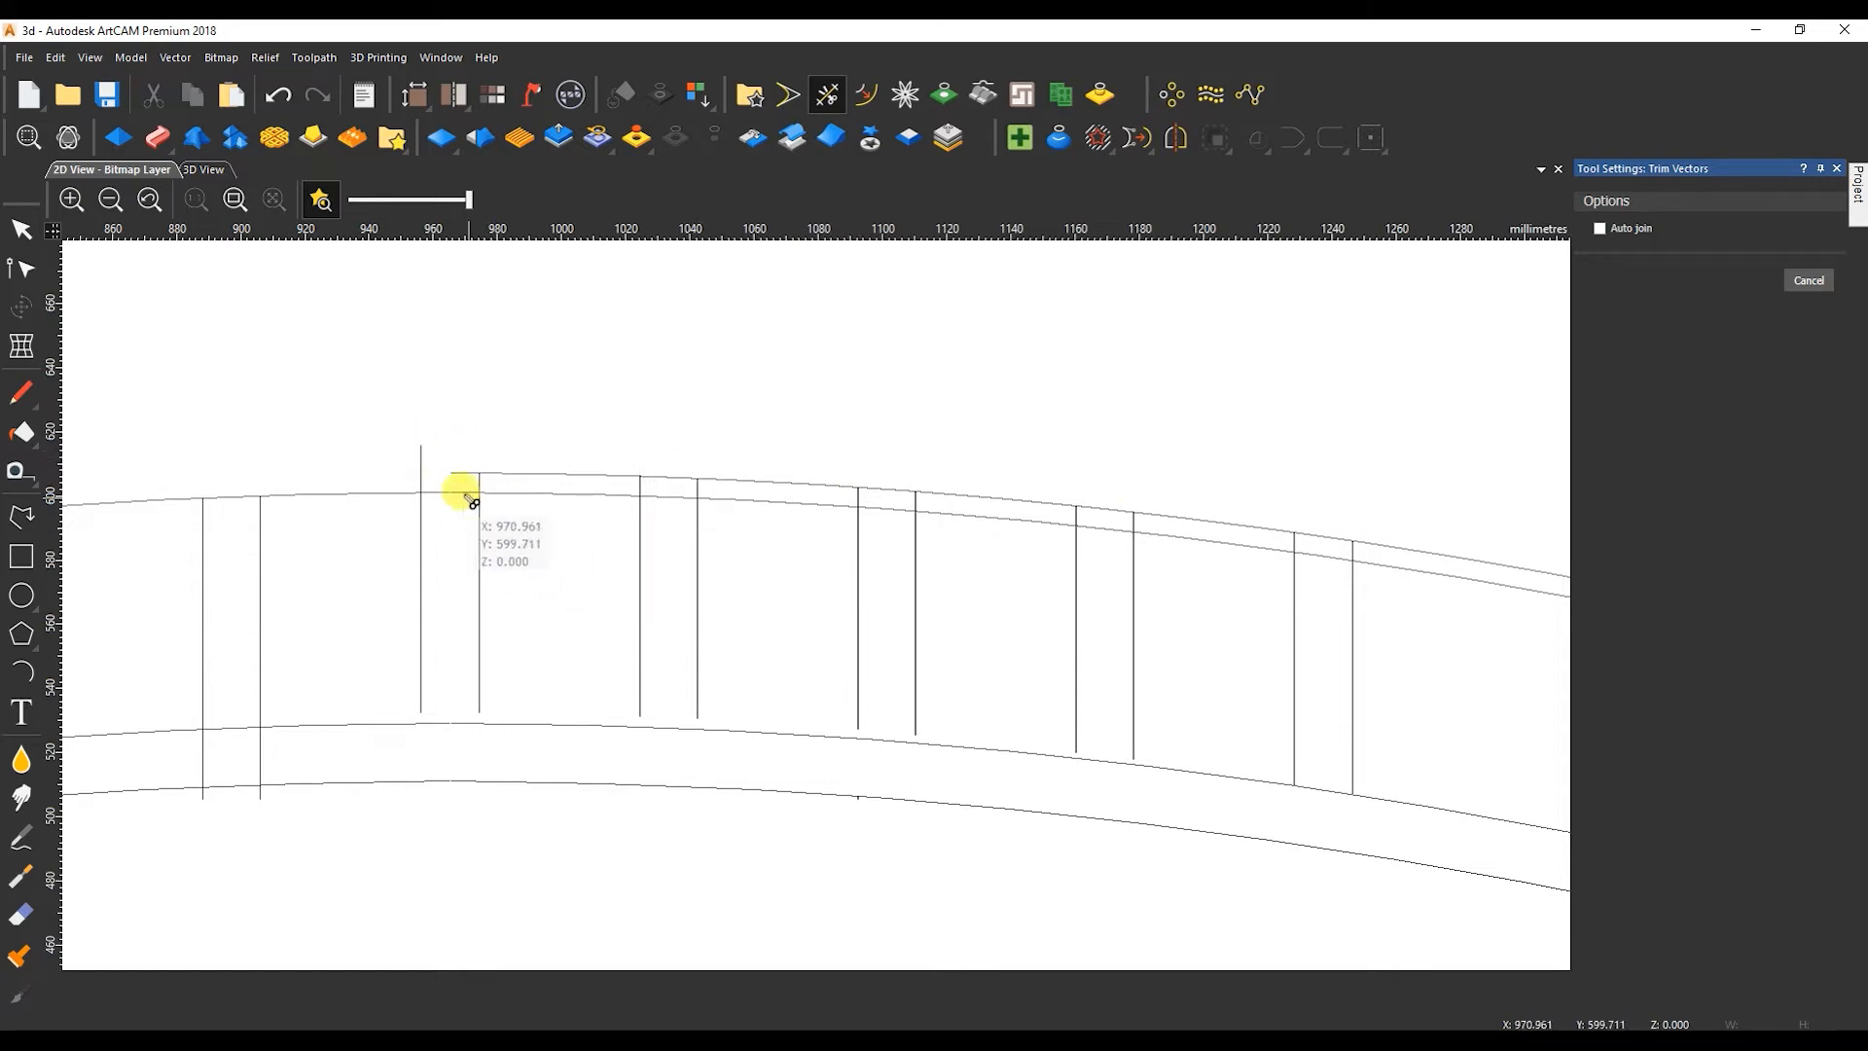
key(Escape)
Stretch the same vertical lines downward past the arc below them, to an overall height of about 120.7 mm.
drag(1435, 718, 421, 645)
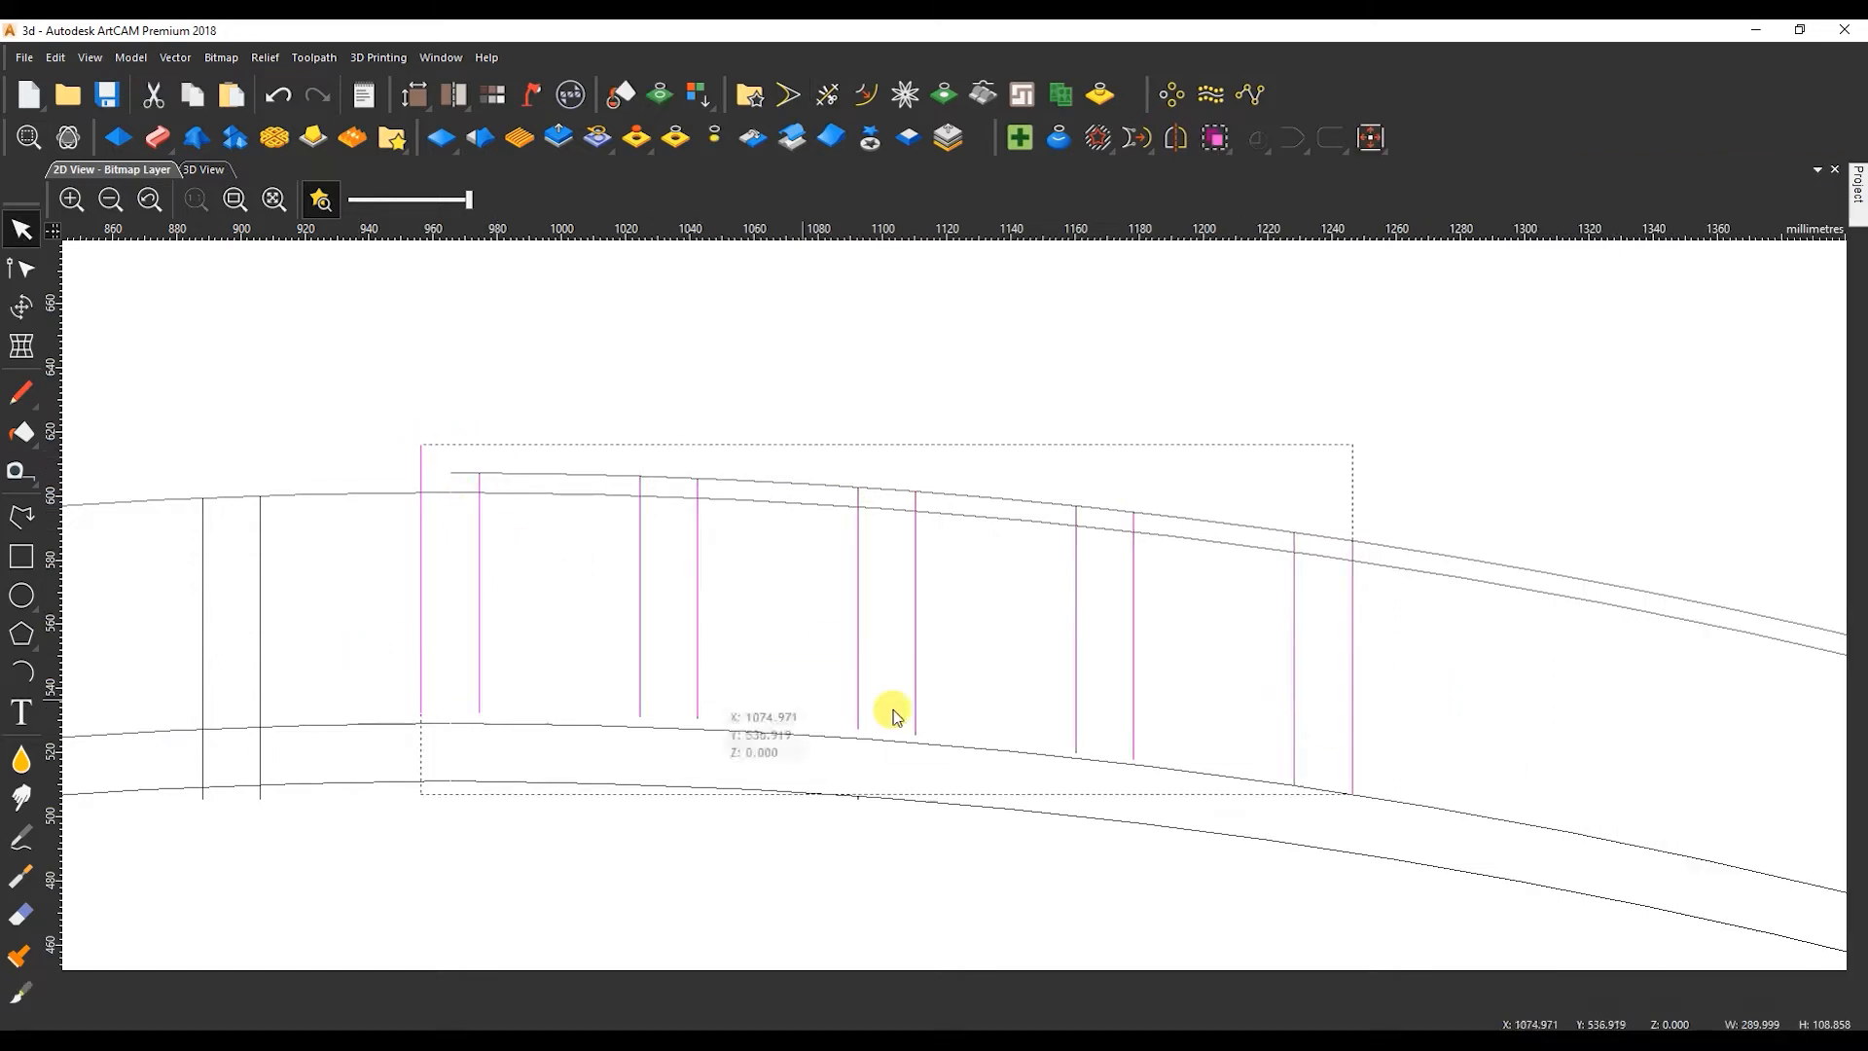
key(t)
drag(886, 794, 886, 832)
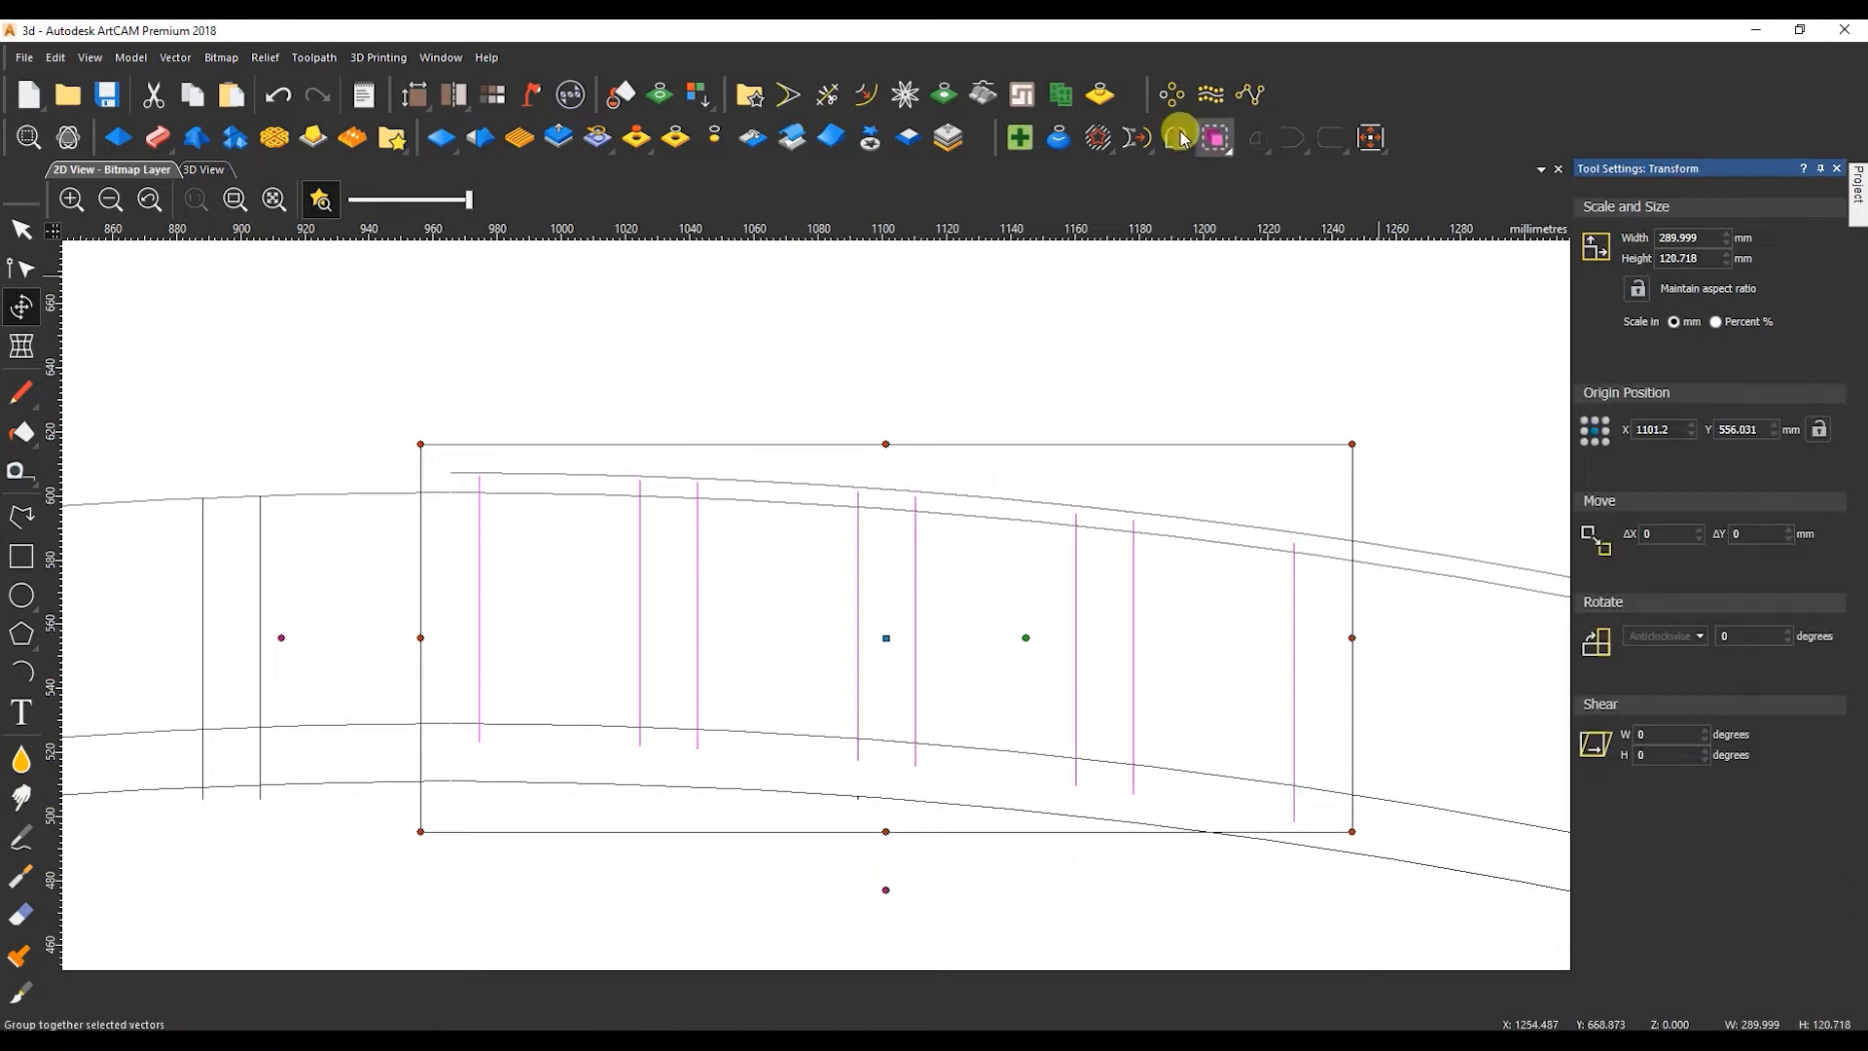
Trim the lower ends of the vertical lines to the arc below them, working from the central pair rightward.
click(824, 96)
click(421, 734)
click(480, 734)
click(640, 738)
click(698, 741)
click(858, 757)
click(915, 762)
click(1076, 768)
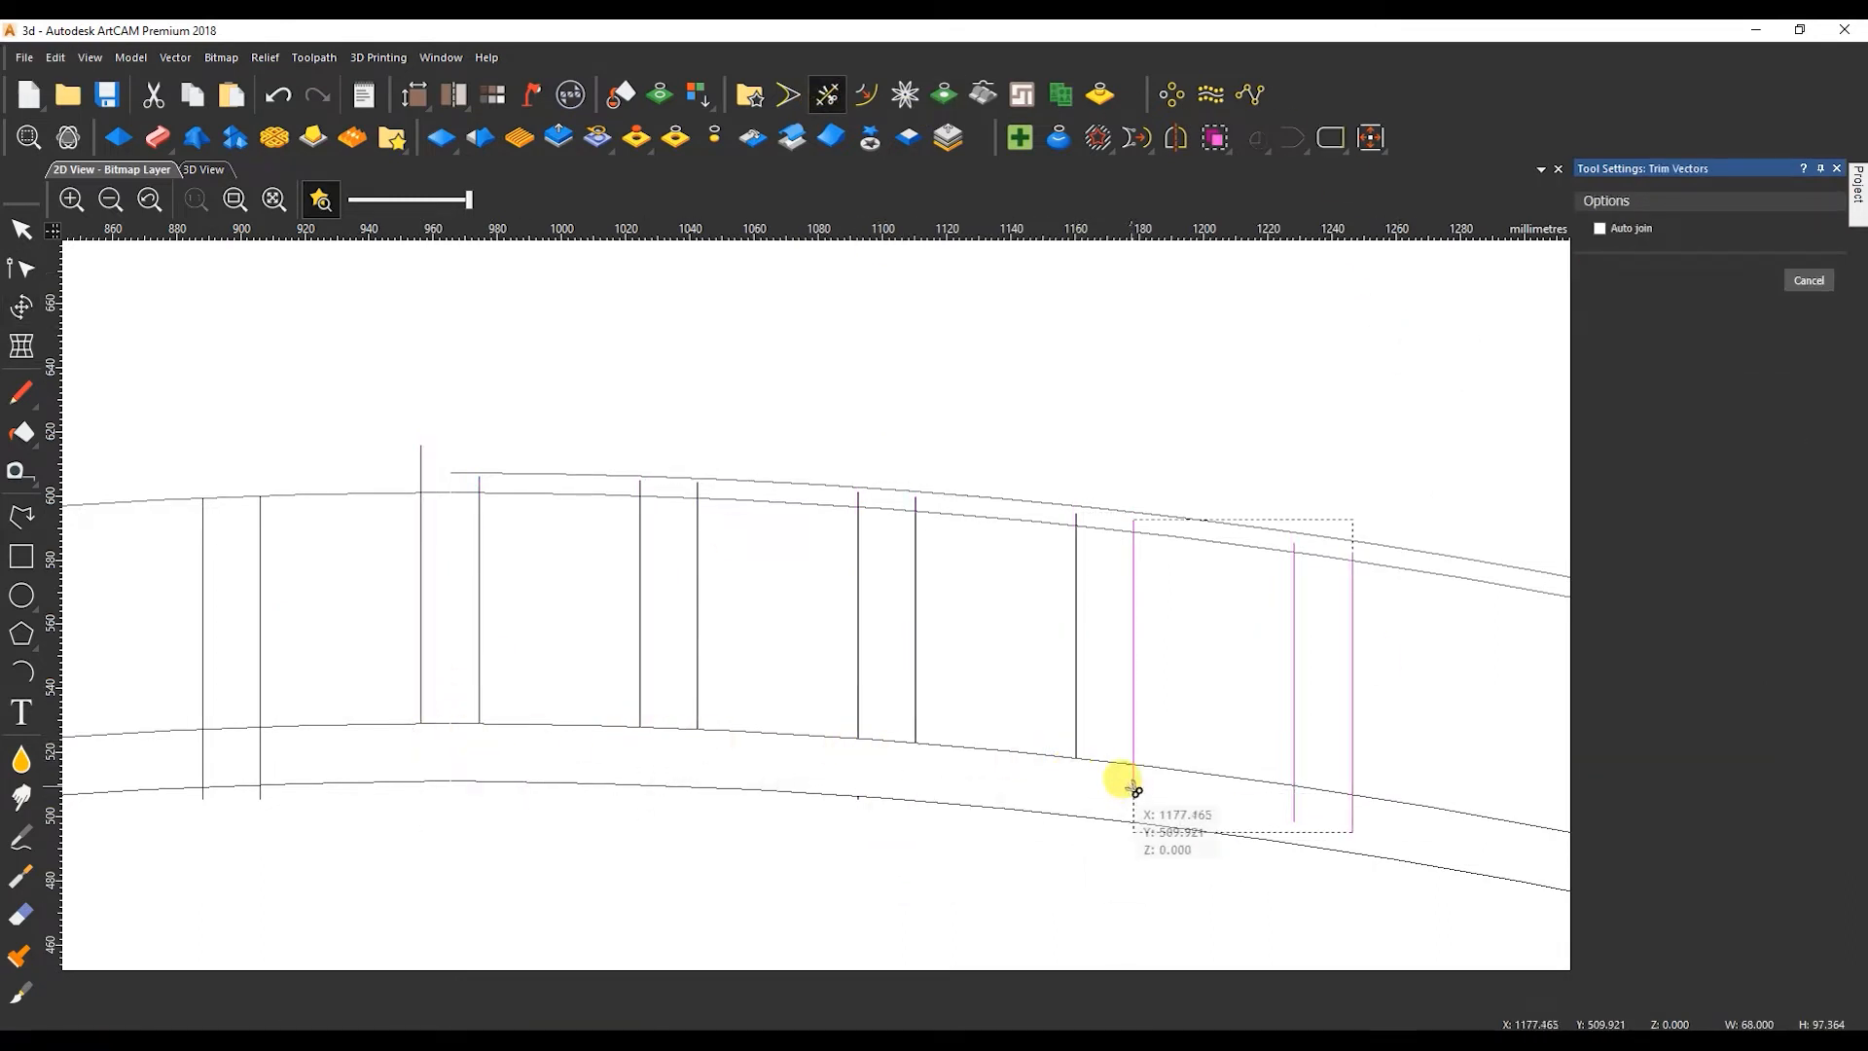
Stretch the central and right-hand vertical lines past both bounding arcs, to an overall height of about 142.5 mm.
key(Escape)
drag(1417, 649, 365, 678)
click(910, 544)
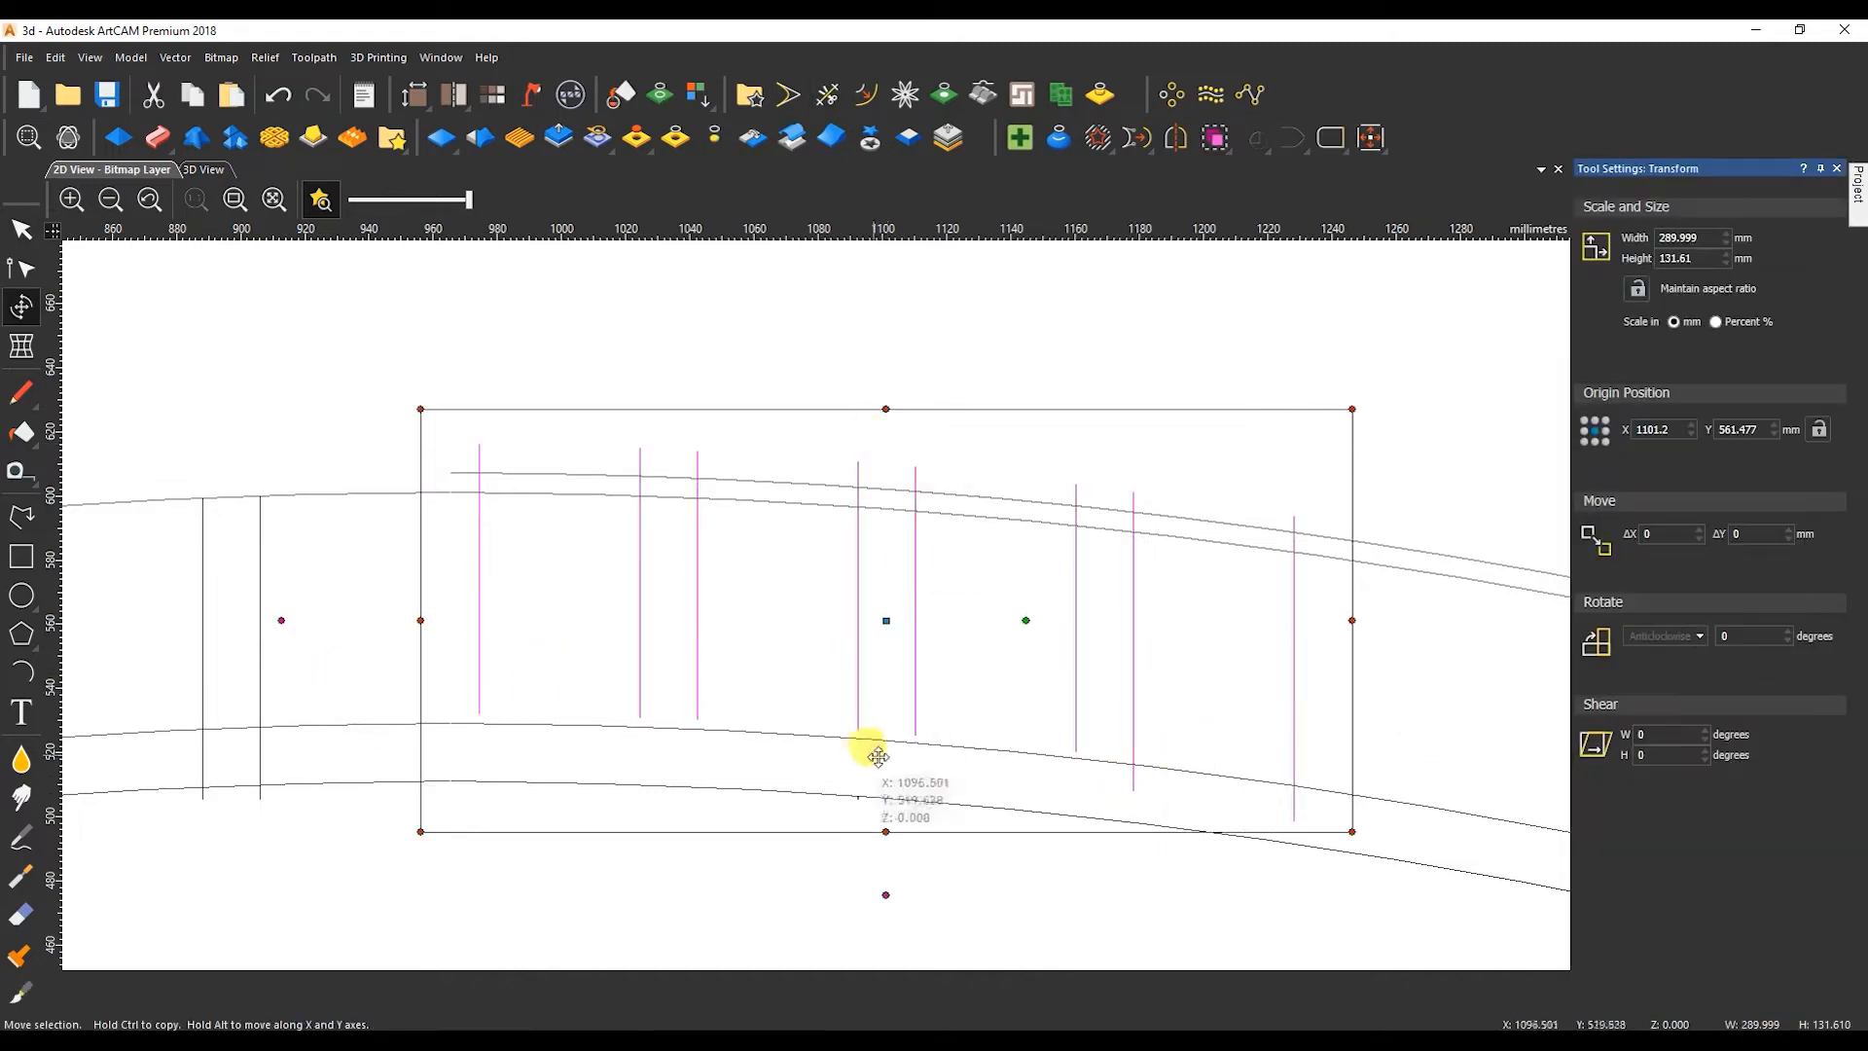
Trim the upper ends of the stretched vertical lines to the offset arc, working from the rightmost pair toward the centre.
click(827, 94)
scroll(1352, 530, up, 5)
click(1354, 516)
click(884, 429)
scroll(885, 488, down, 5)
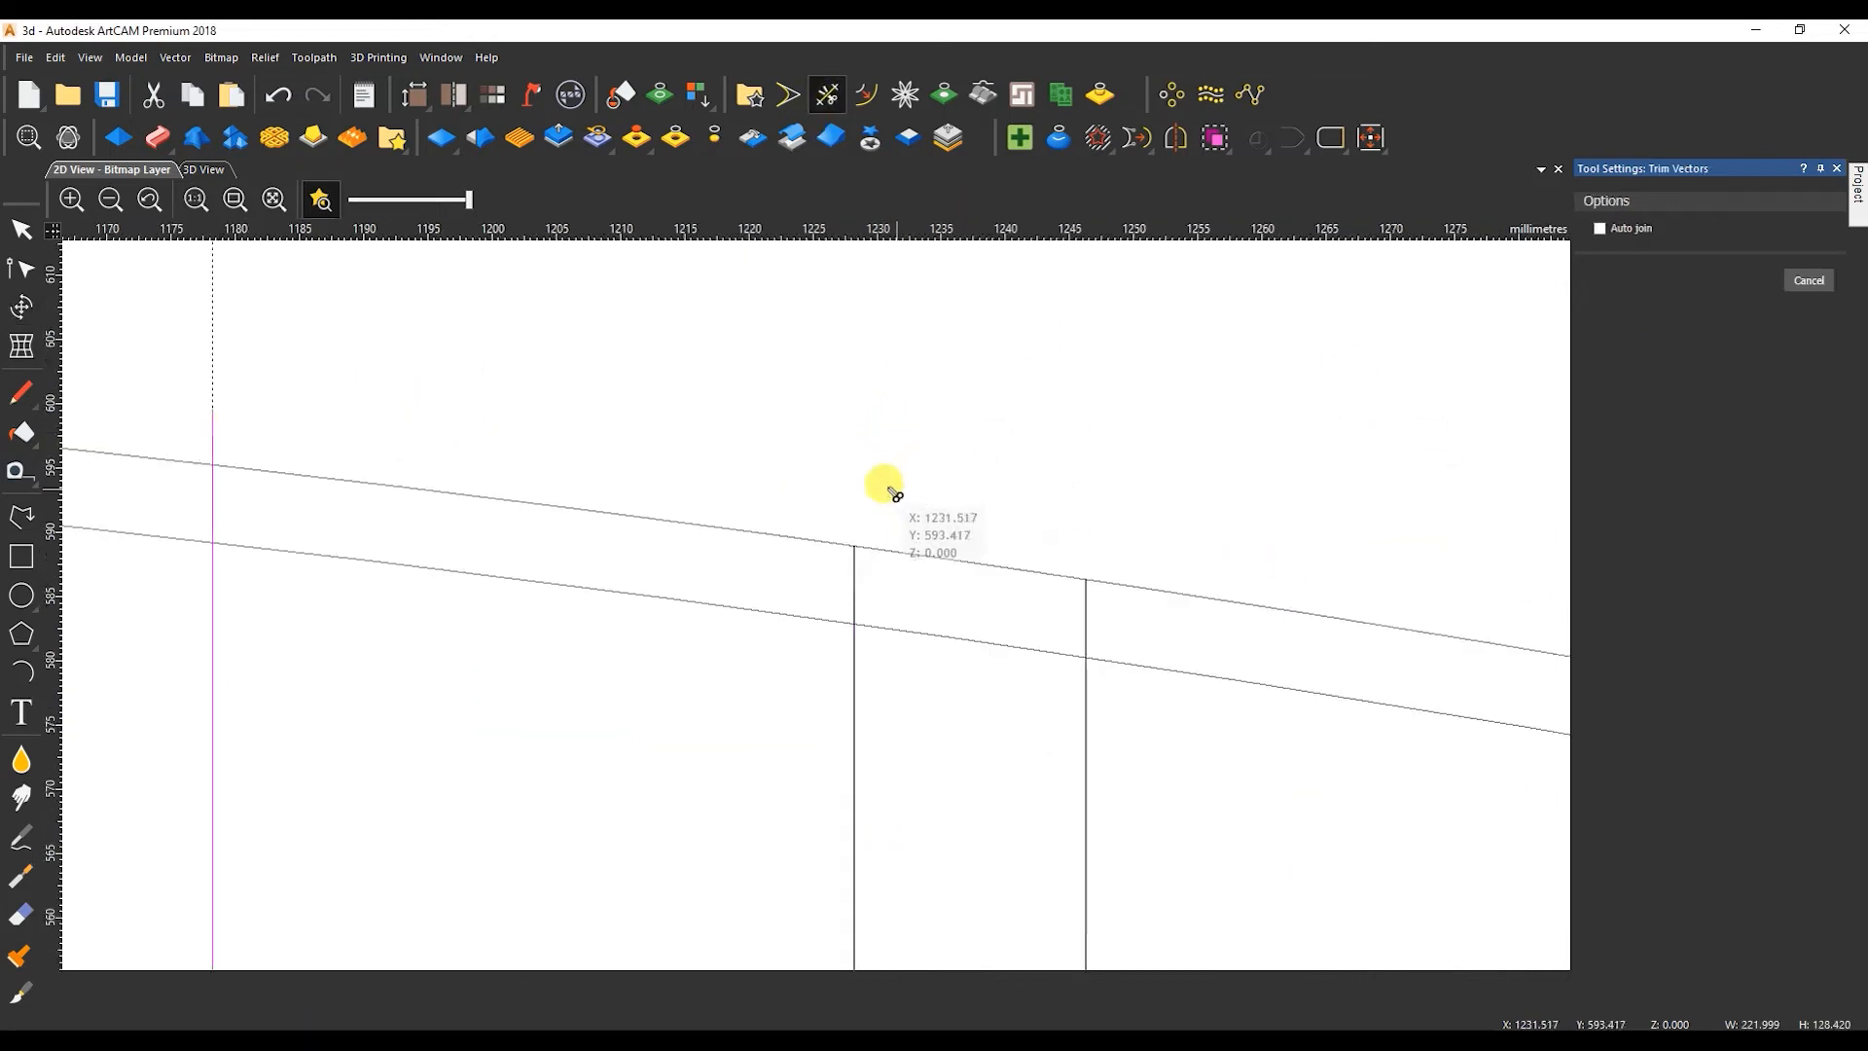
click(517, 517)
scroll(379, 492, down, 3)
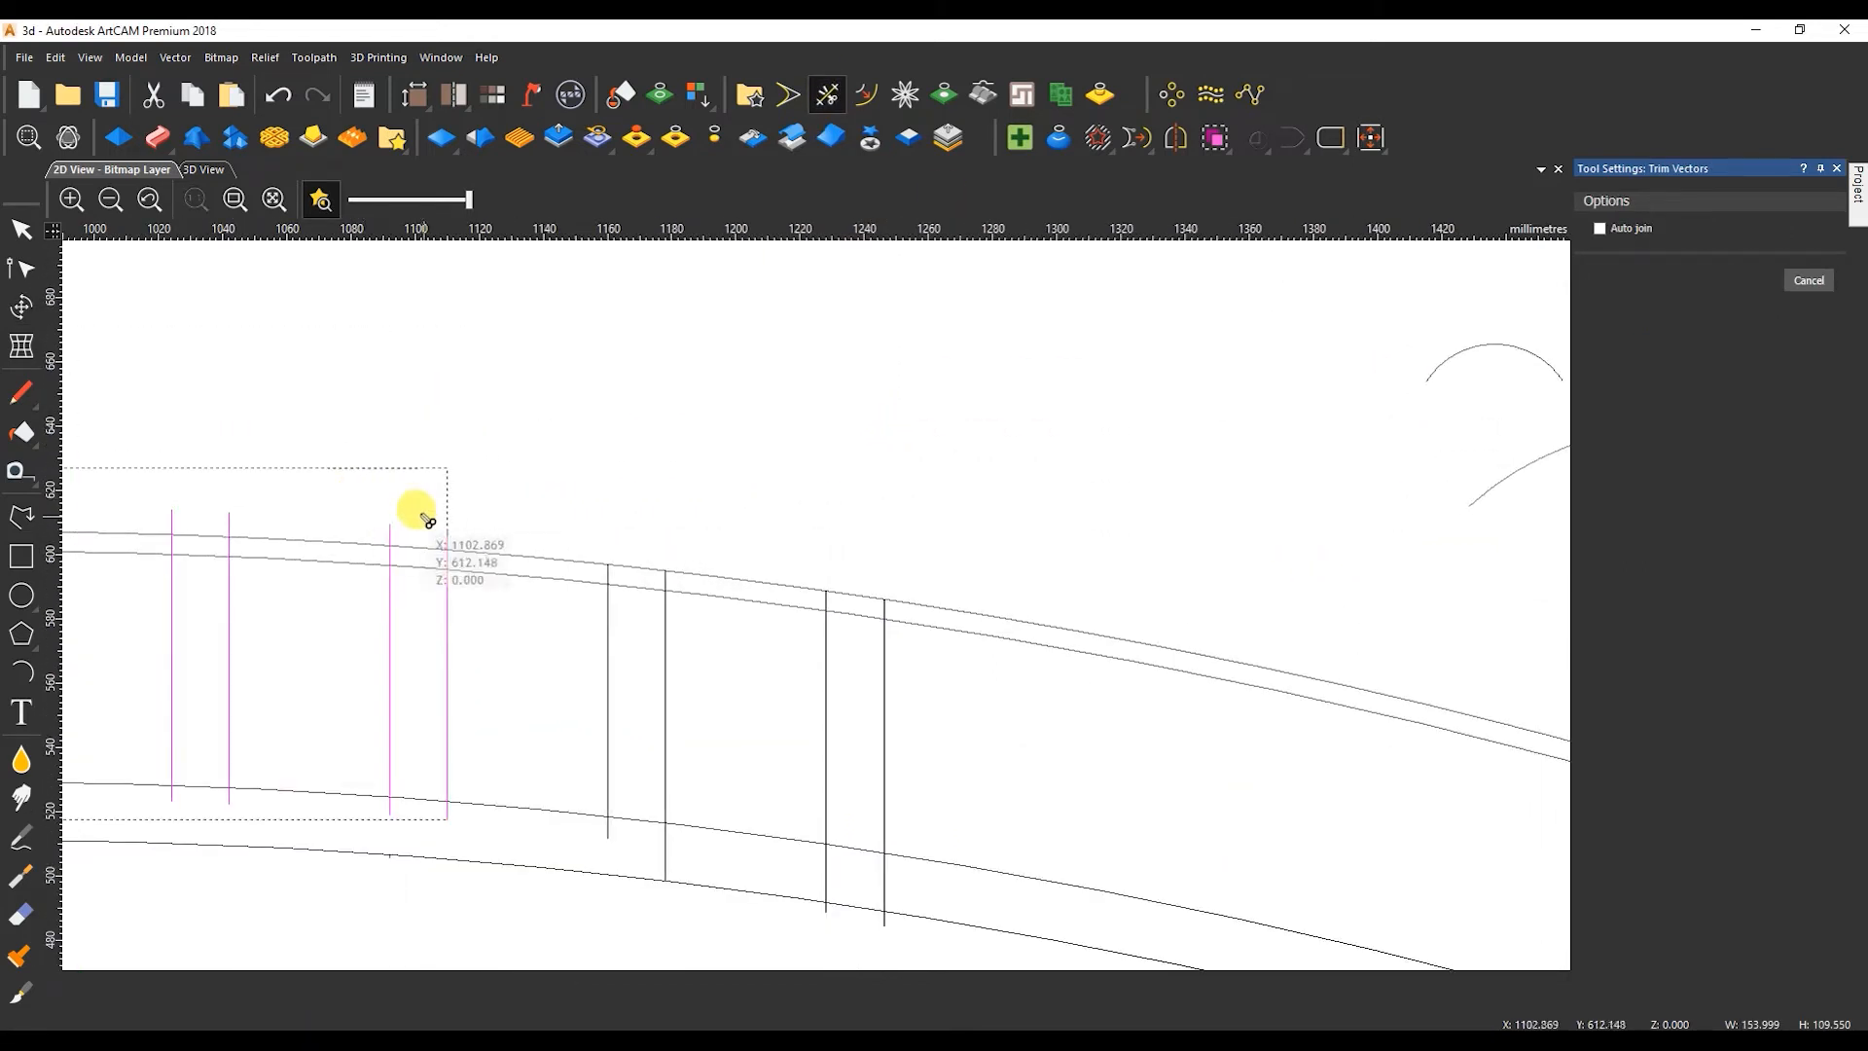
click(447, 535)
click(390, 533)
click(229, 516)
click(171, 518)
scroll(209, 525, down, 2)
scroll(351, 581, up, 2)
click(480, 533)
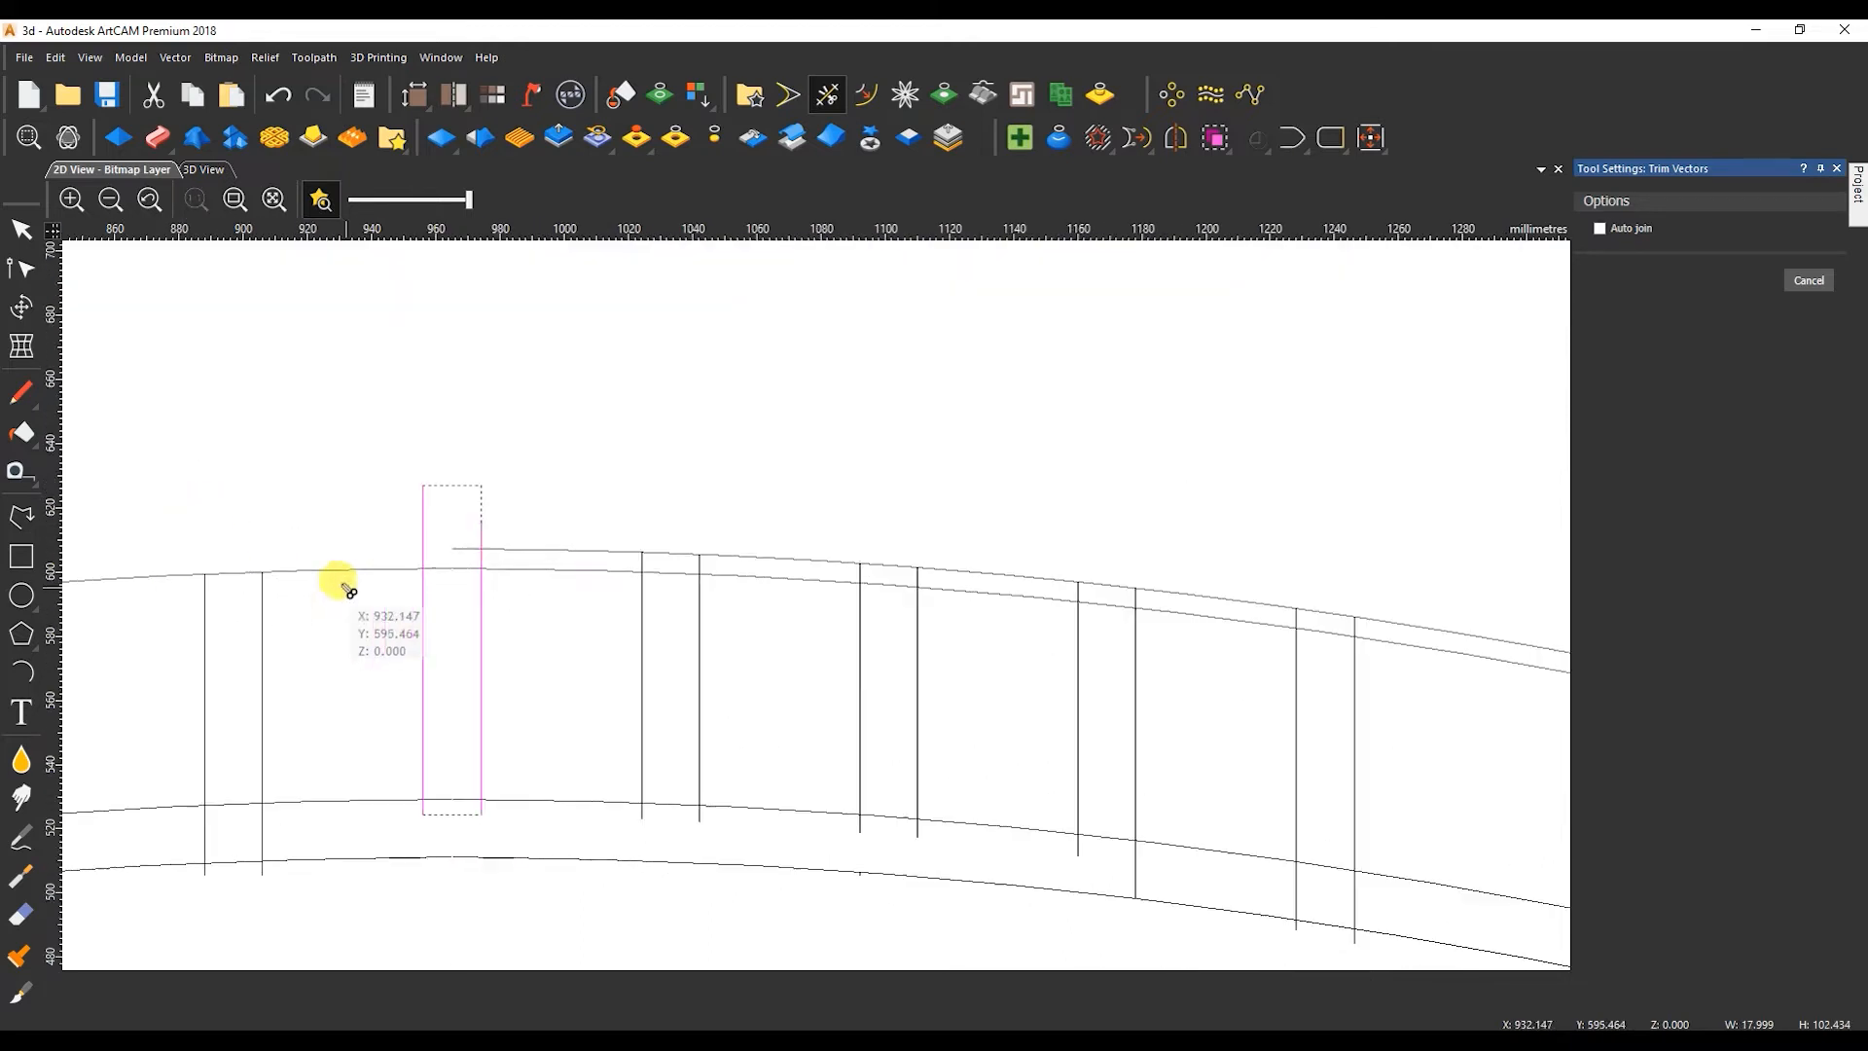
Trim the lower ends of the vertical lines to the band's upper arc and delete the leftover pieces under the rightmost pair.
click(420, 812)
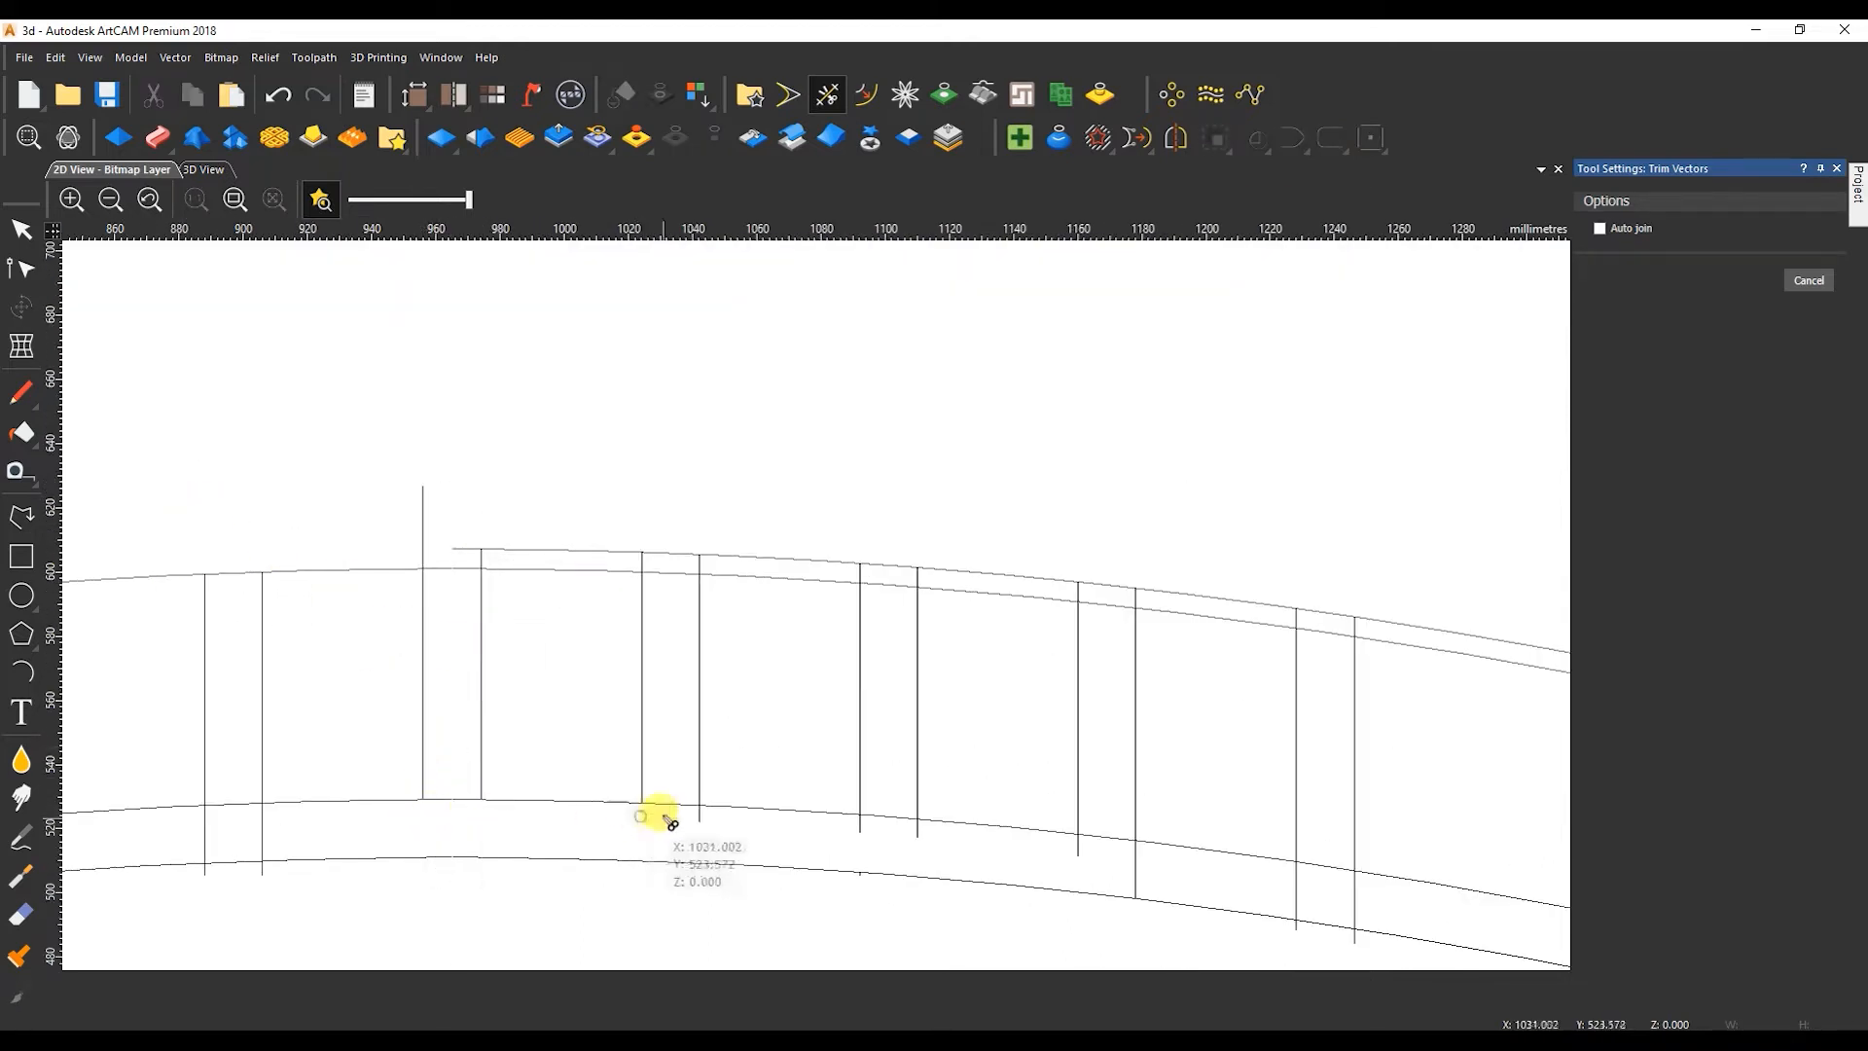
click(1136, 872)
click(1297, 897)
key(Escape)
scroll(1201, 863, down, 2)
drag(1092, 745, 1203, 795)
key(Delete)
Try a Two Rail Sweep on the extended rightmost line pair, with the small arc as cross-section and the wide arc as Z mod profile.
drag(1200, 692, 1110, 689)
shift+click(1450, 487)
click(154, 135)
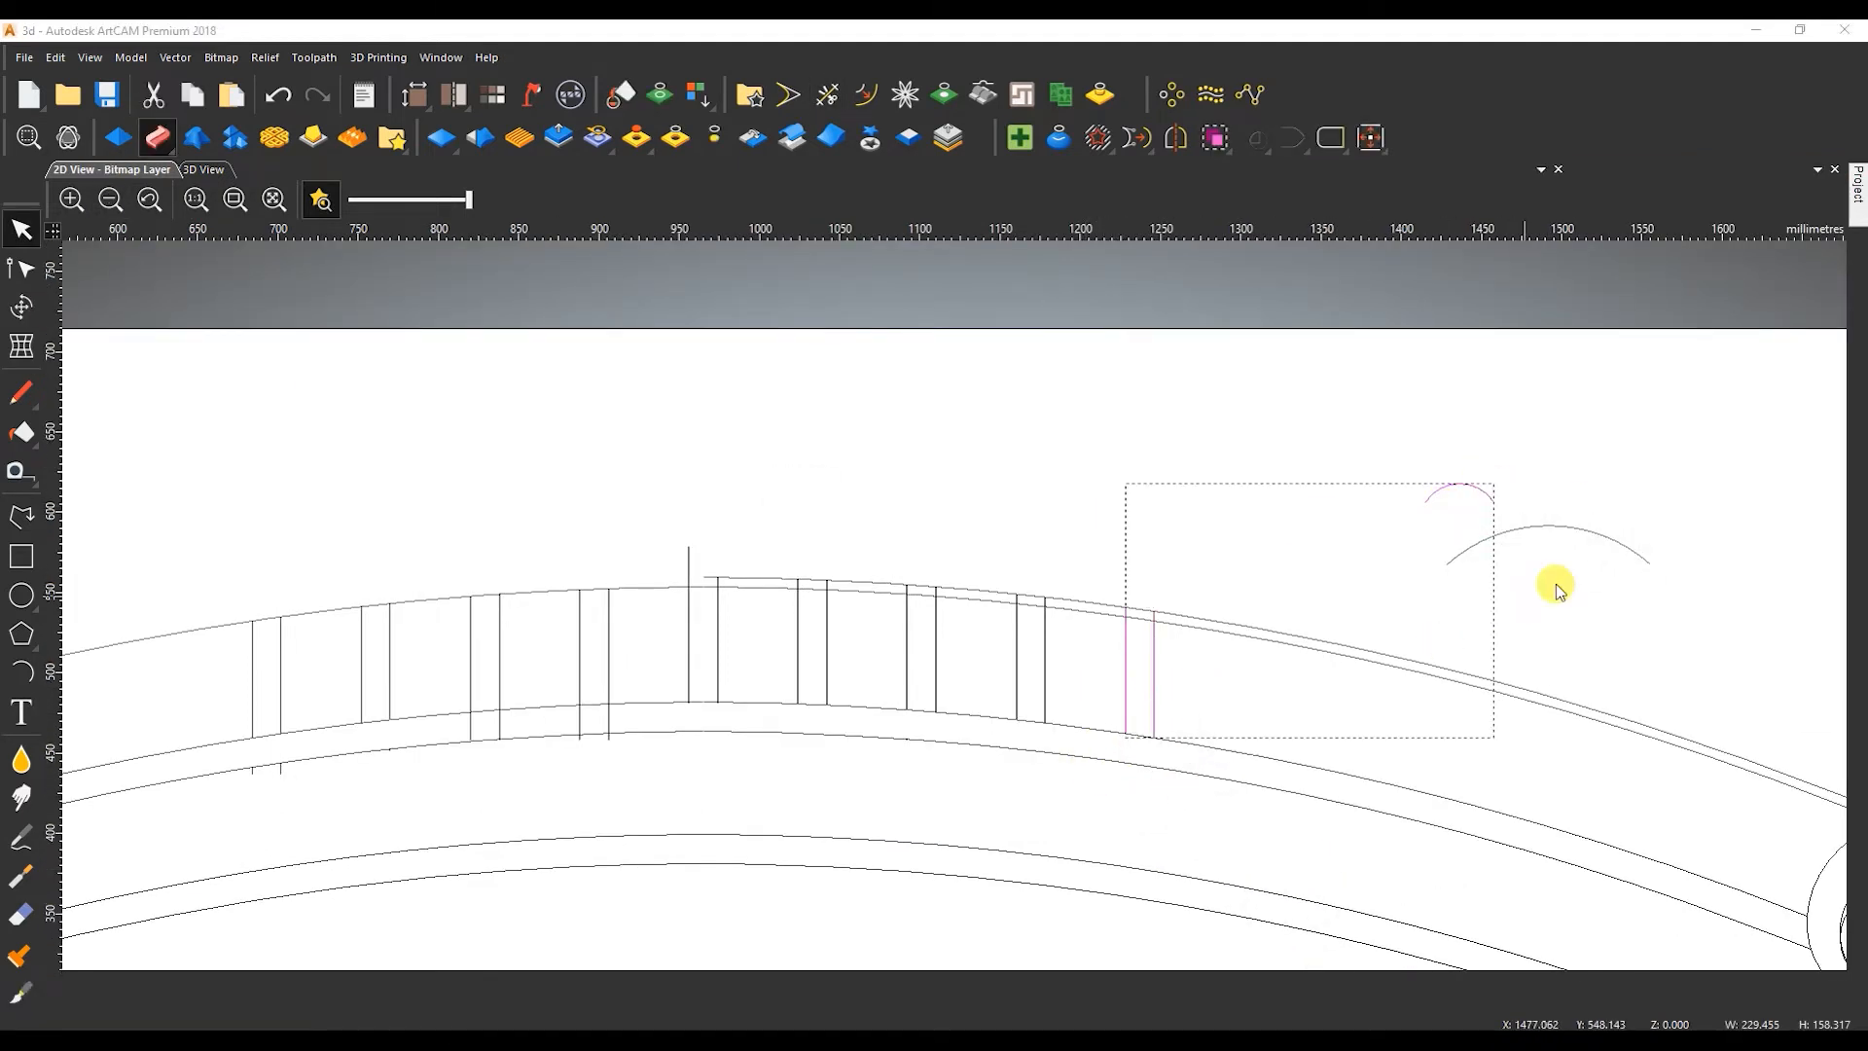
click(1517, 455)
click(1666, 616)
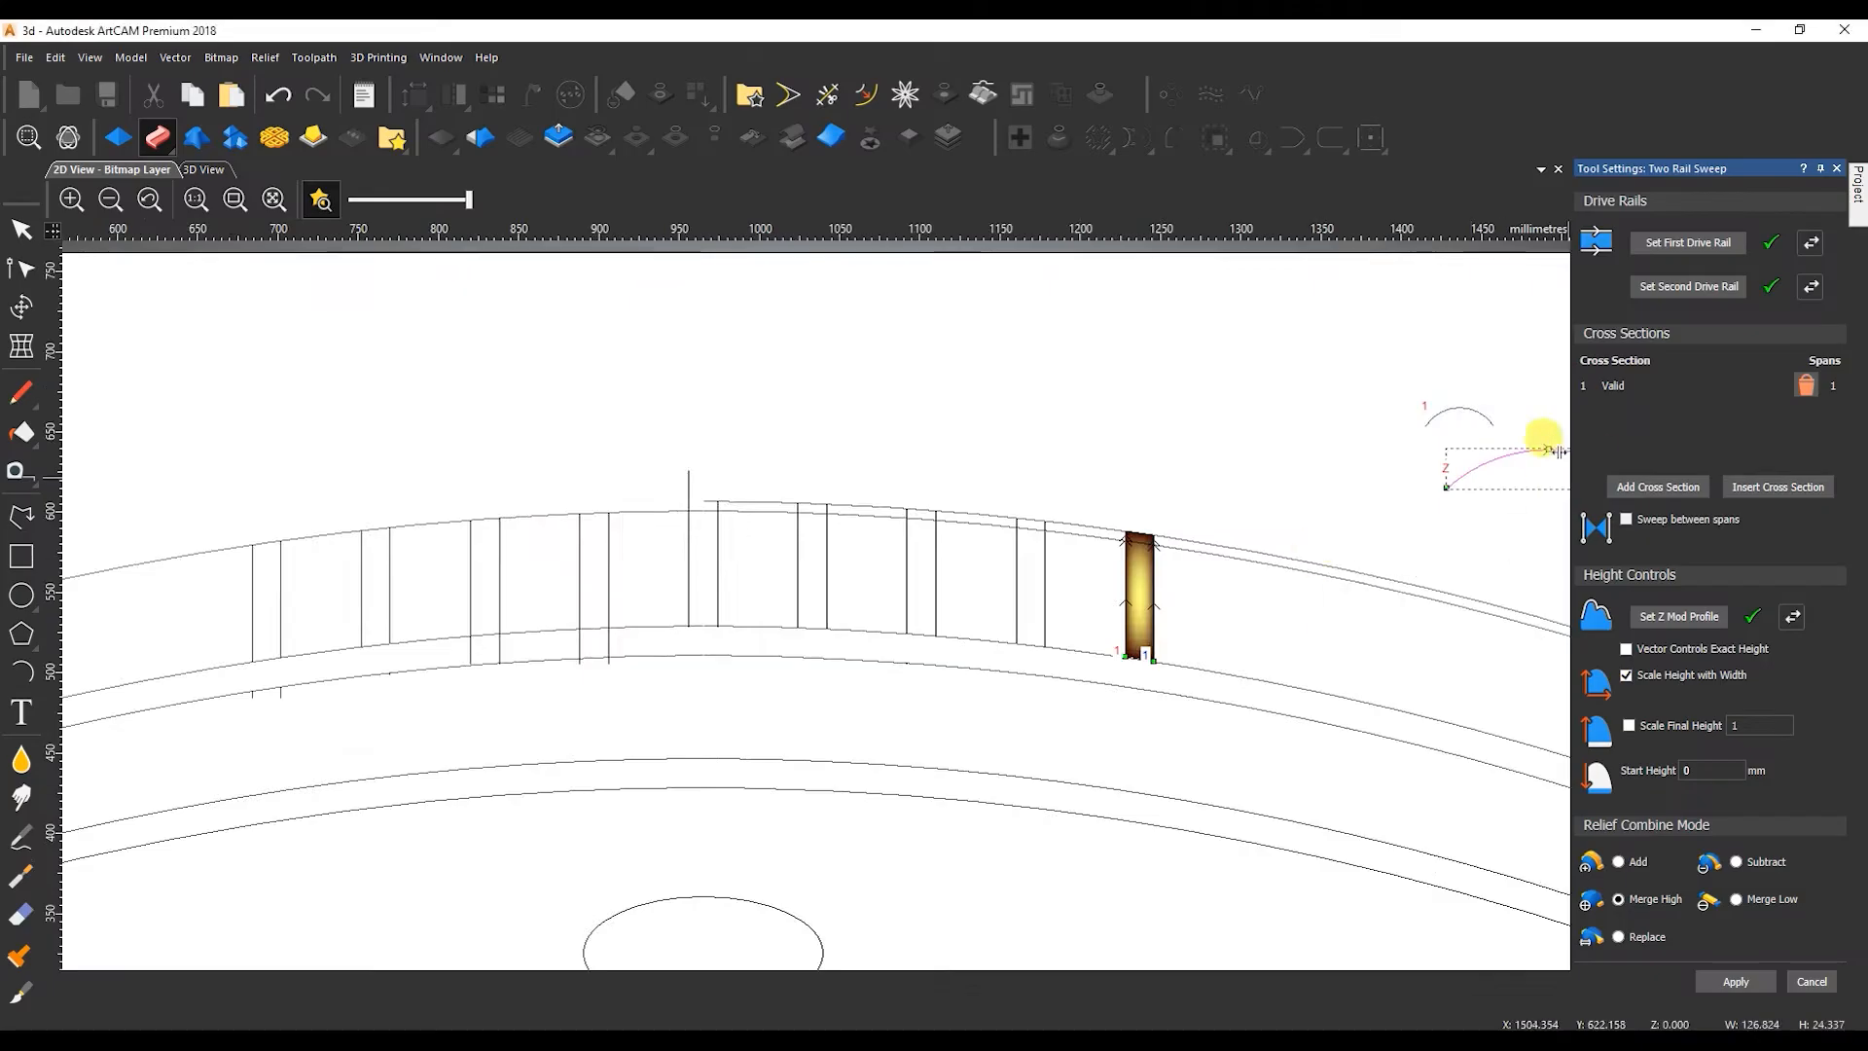
Flatten the wide arc to about 16.4 mm high and close the sweep tool.
scroll(1174, 533, up, 3)
drag(1190, 561, 1190, 576)
click(1810, 980)
Create a rectangle about 132.5 by 21.2 mm with a 10 mm corner radius below the wide arc.
click(21, 556)
drag(983, 679, 1407, 748)
click(1691, 406)
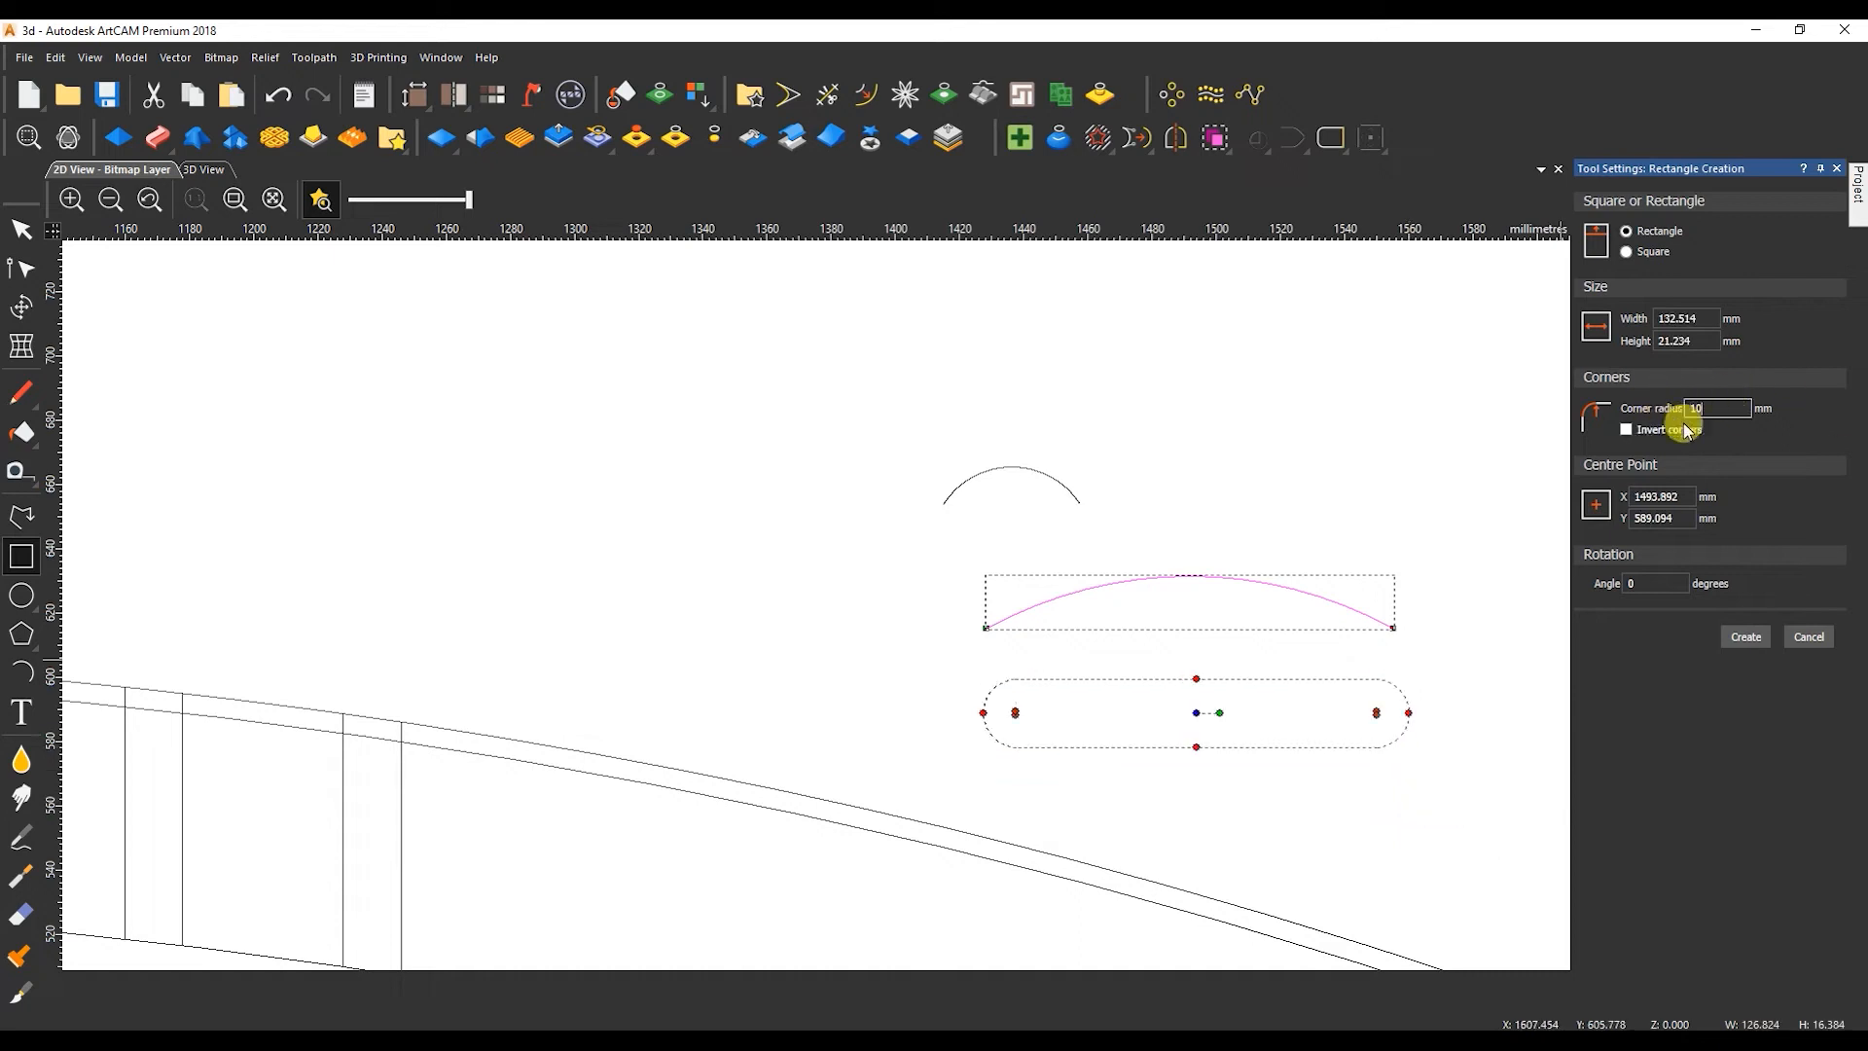
click(1762, 634)
click(1808, 637)
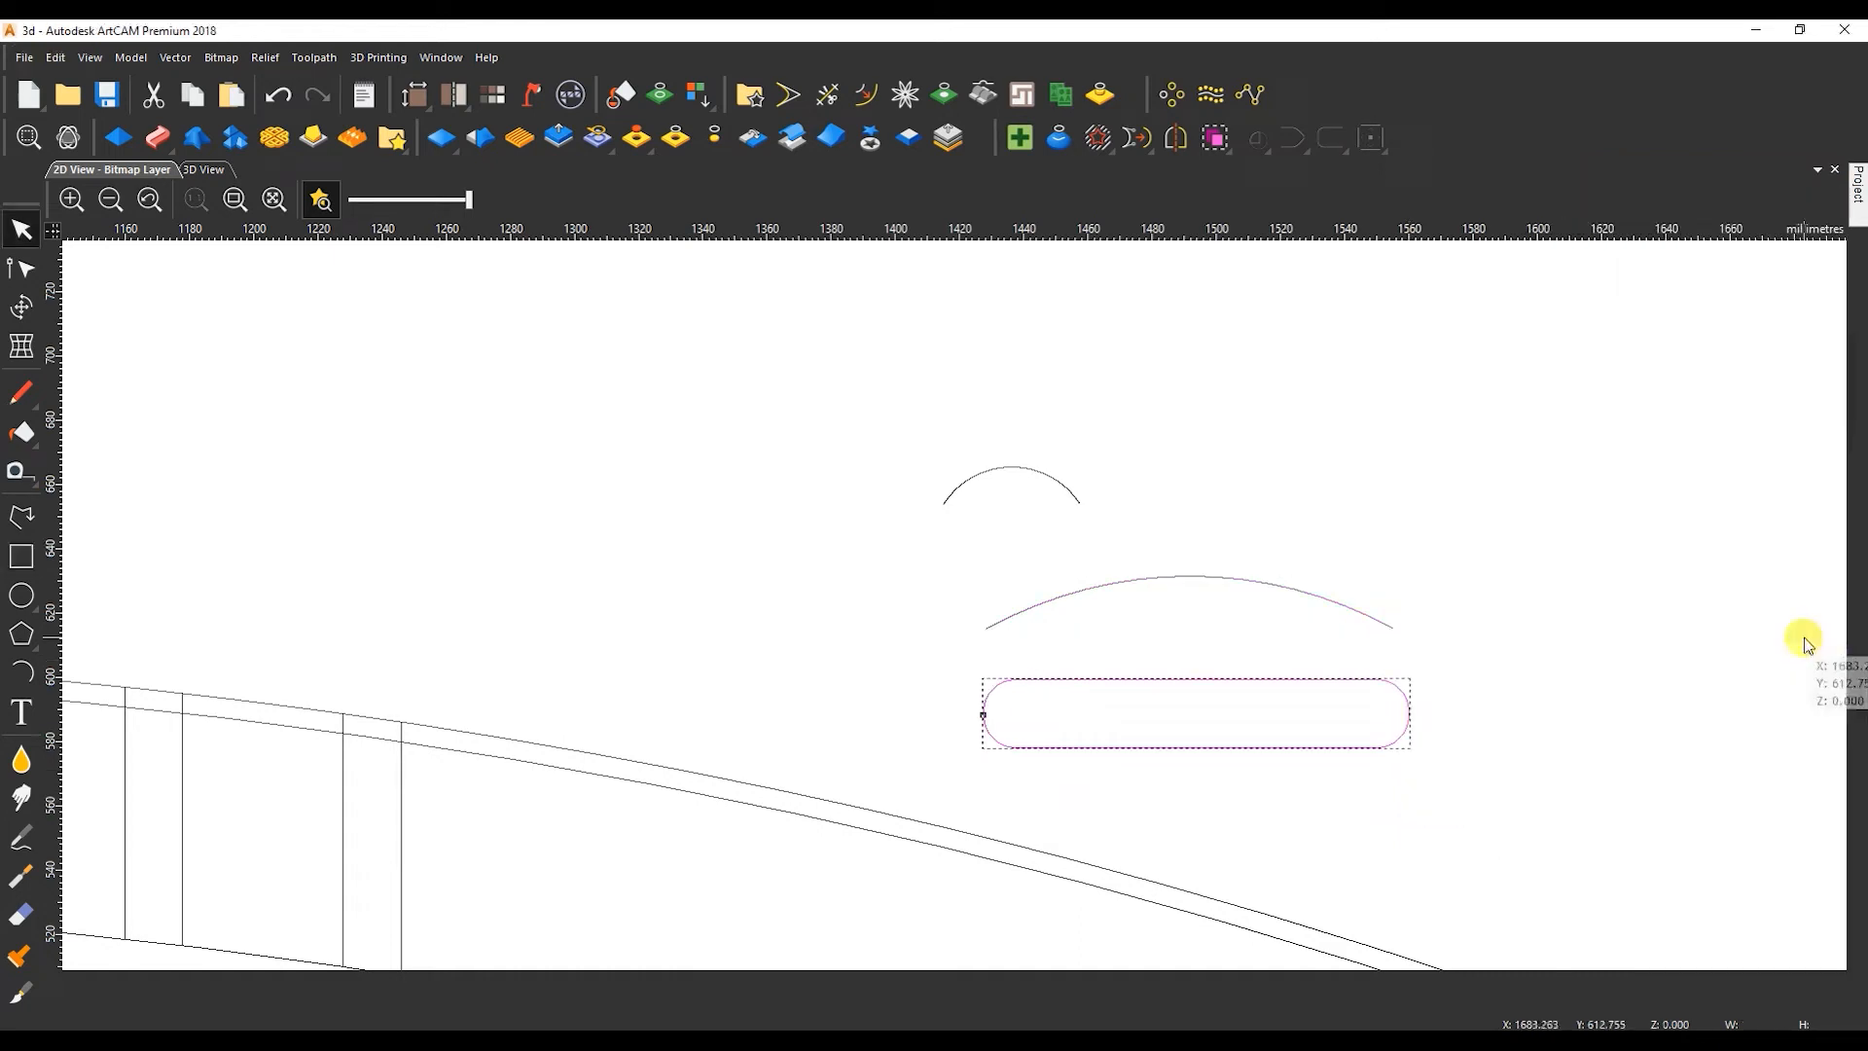
Cut the rounded rectangle open at its left and right side nodes and delete its lower half.
key(n)
scroll(1410, 708, up, 1)
middle_drag(1410, 709, 1115, 660)
scroll(238, 674, up, 1)
middle_drag(239, 674, 528, 643)
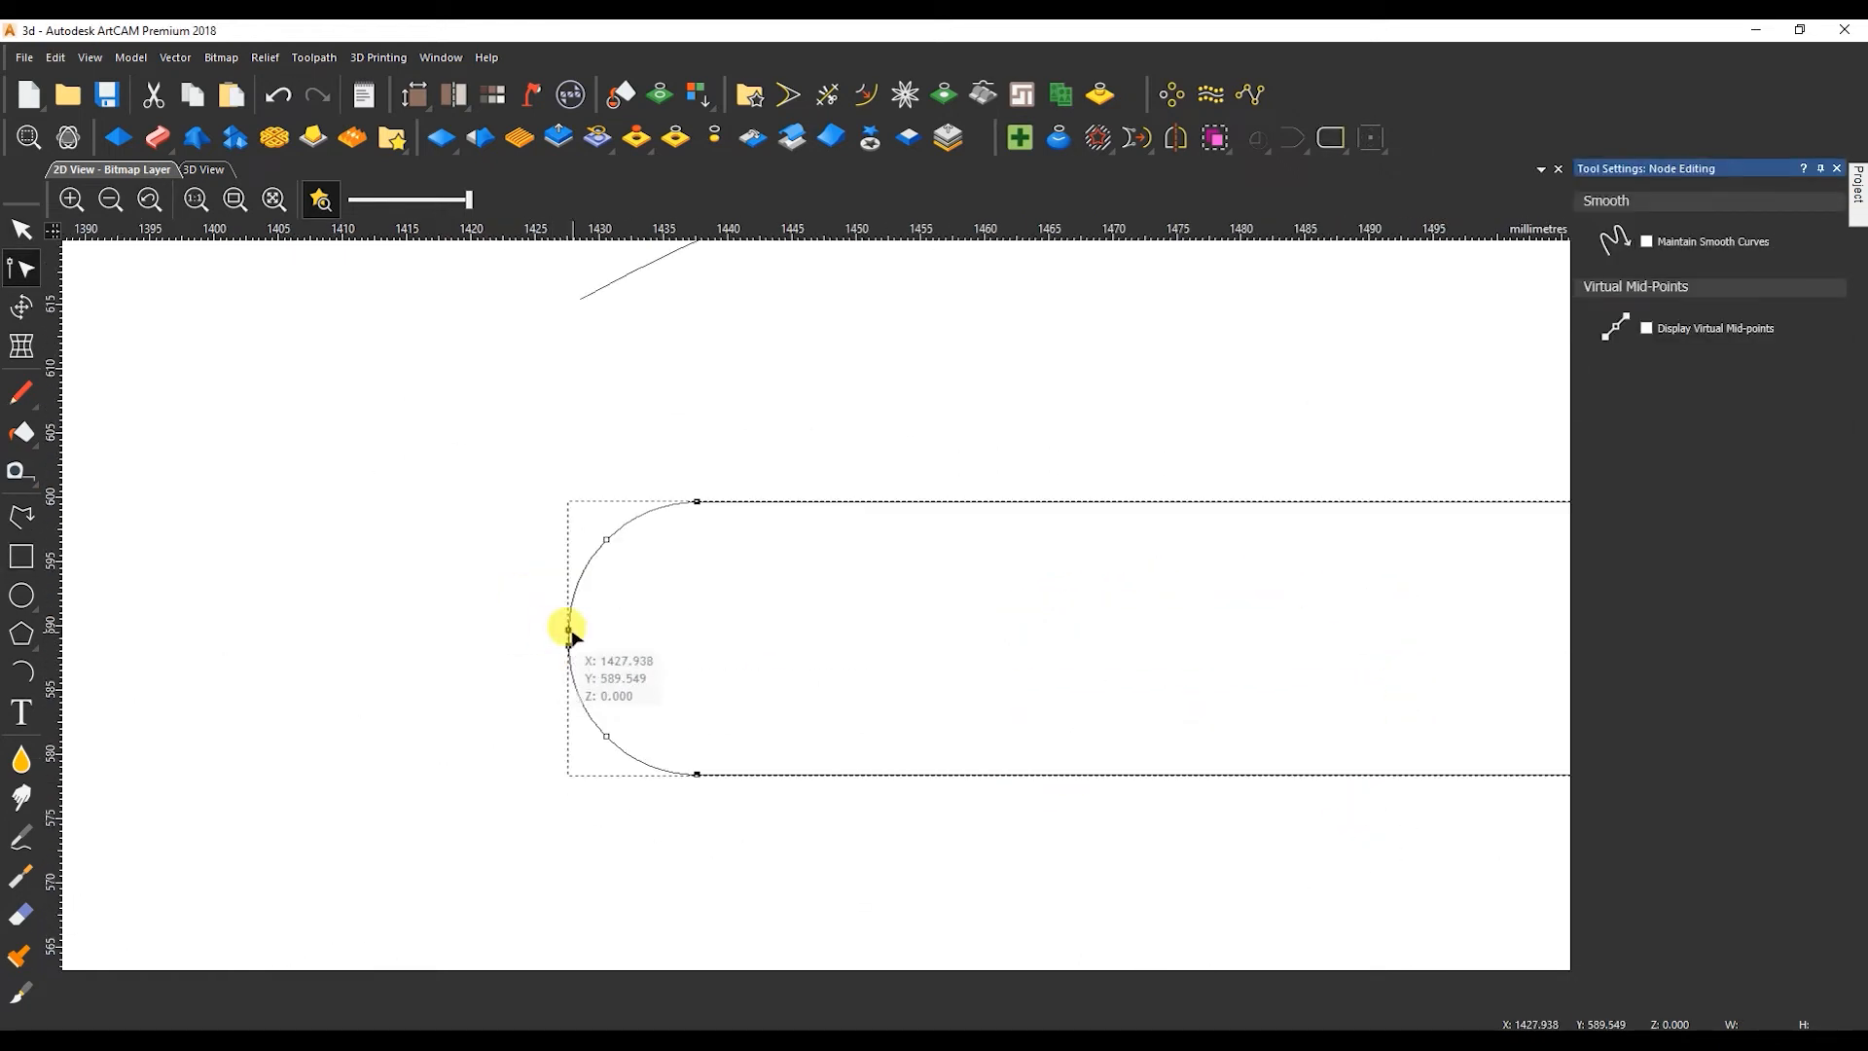
key(c)
key(Delete)
click(641, 516)
Set up a Two Rail Sweep on the rightmost line pair with the open rounded profile as Z mod profile, shortening that profile to about 41 mm.
scroll(658, 574, down, 3)
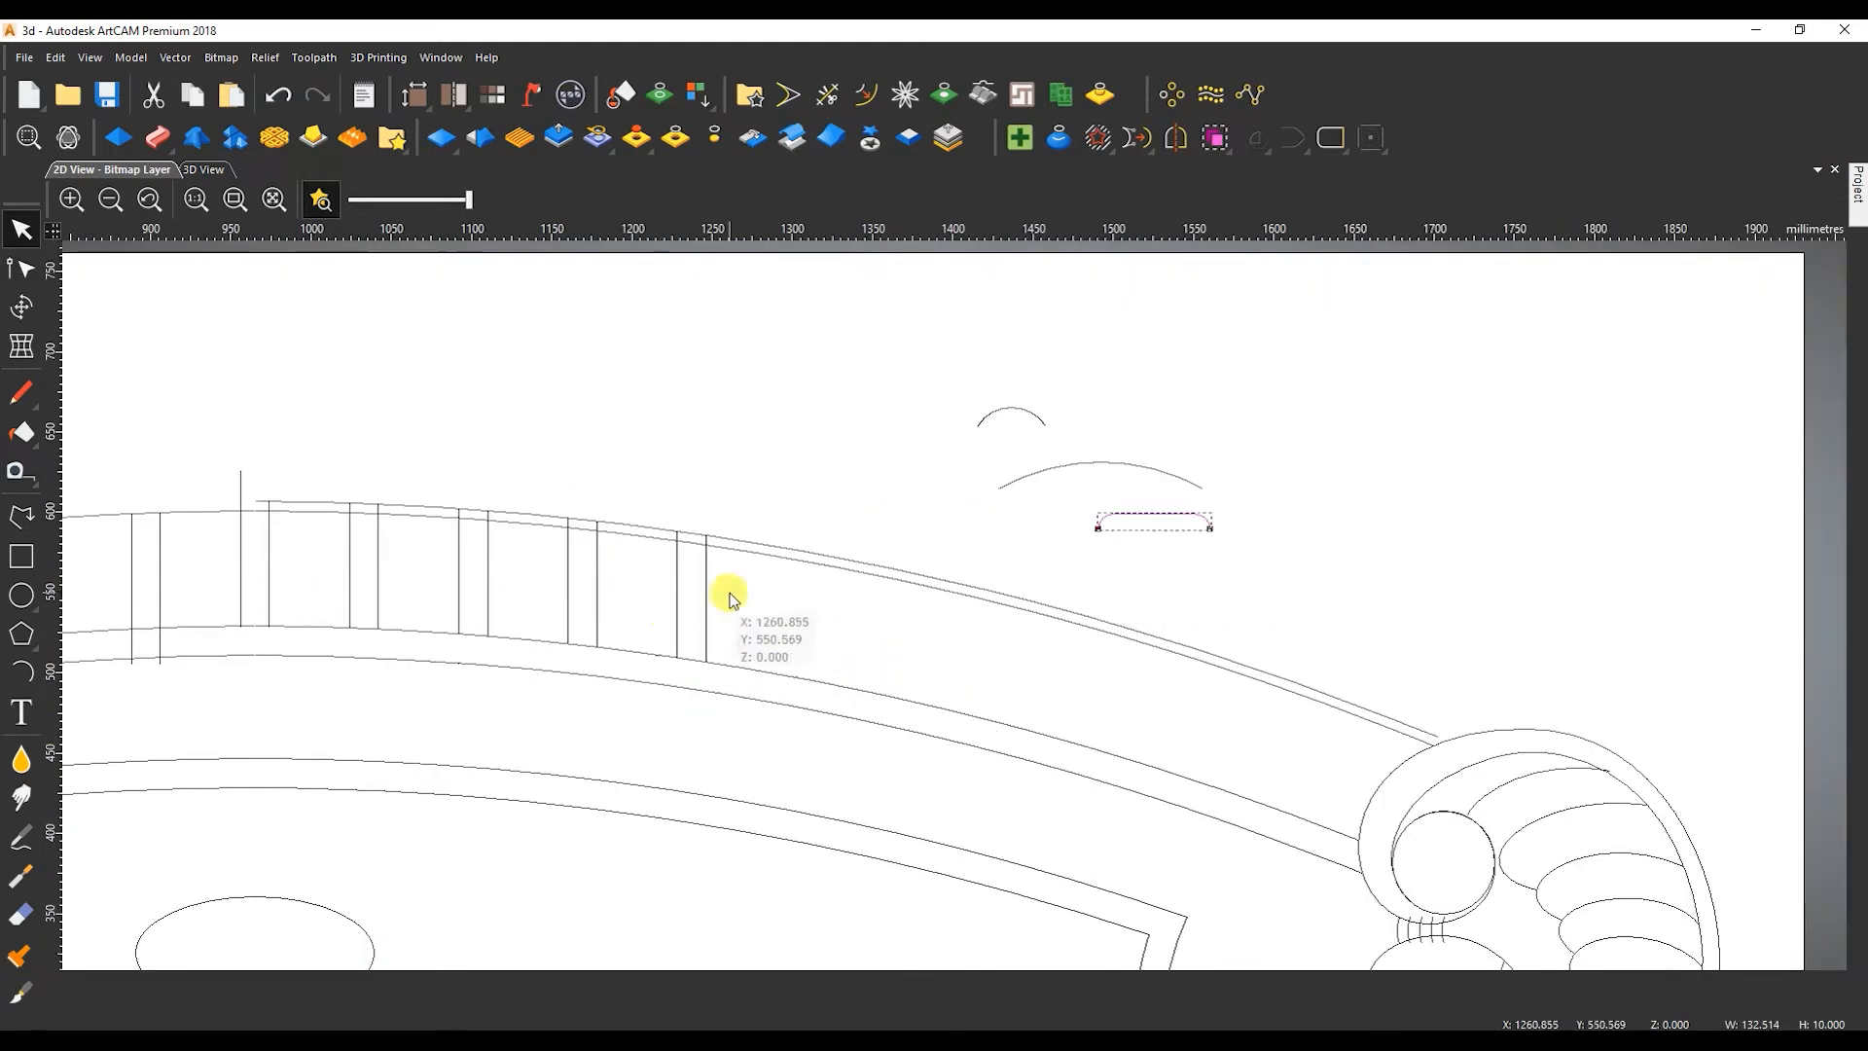
click(1006, 564)
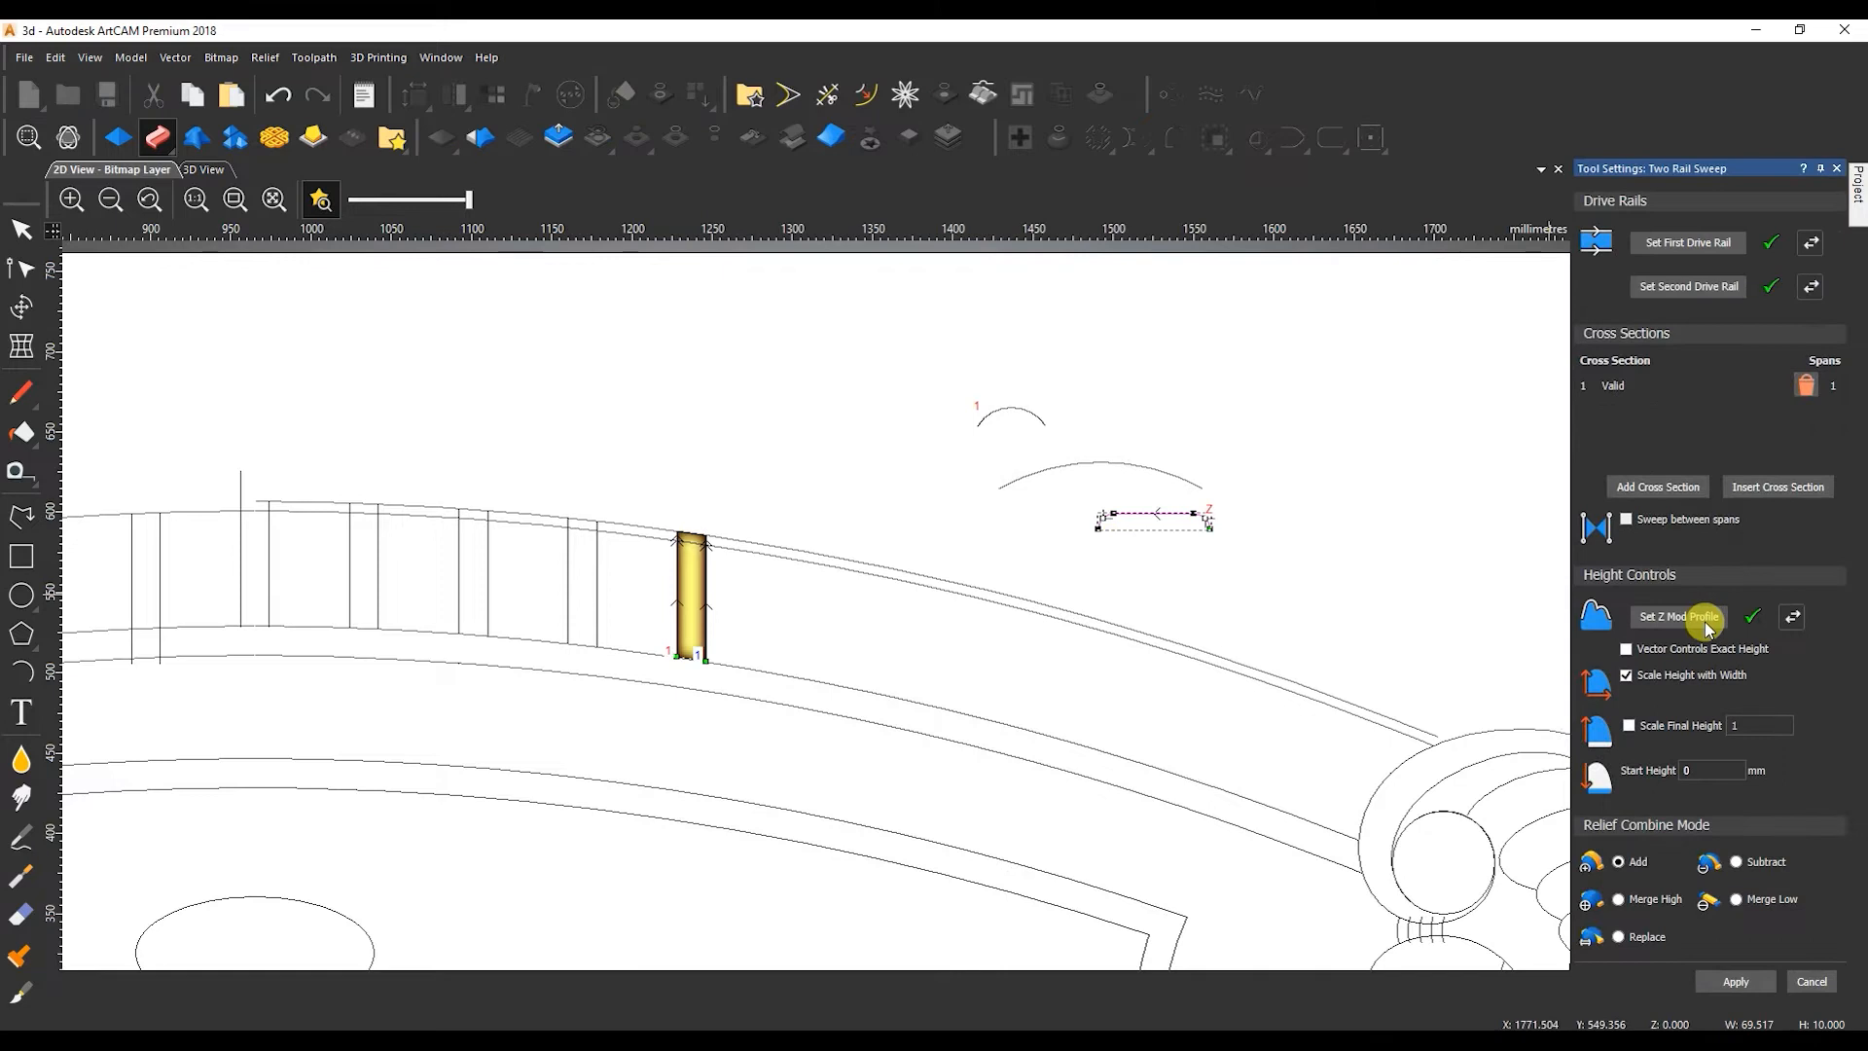
scroll(1185, 535, up, 1)
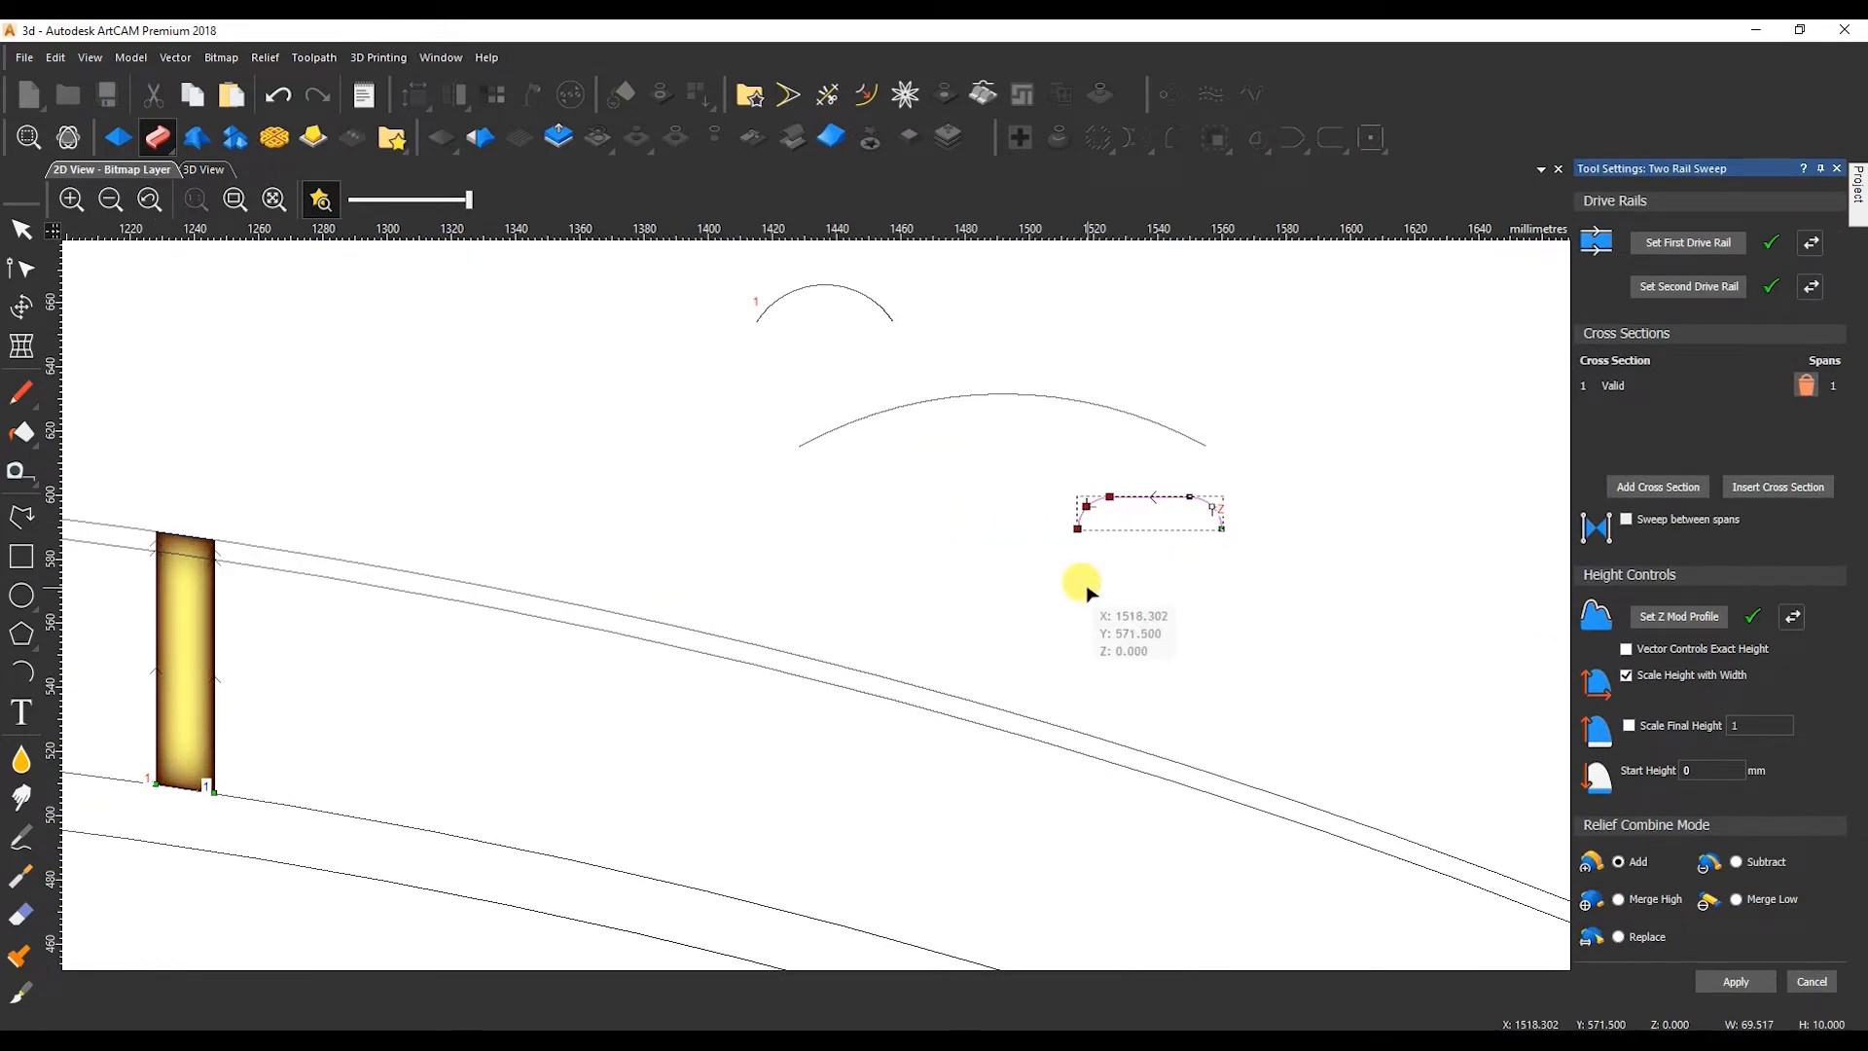
key(Right)
key(Right)
key(Right)
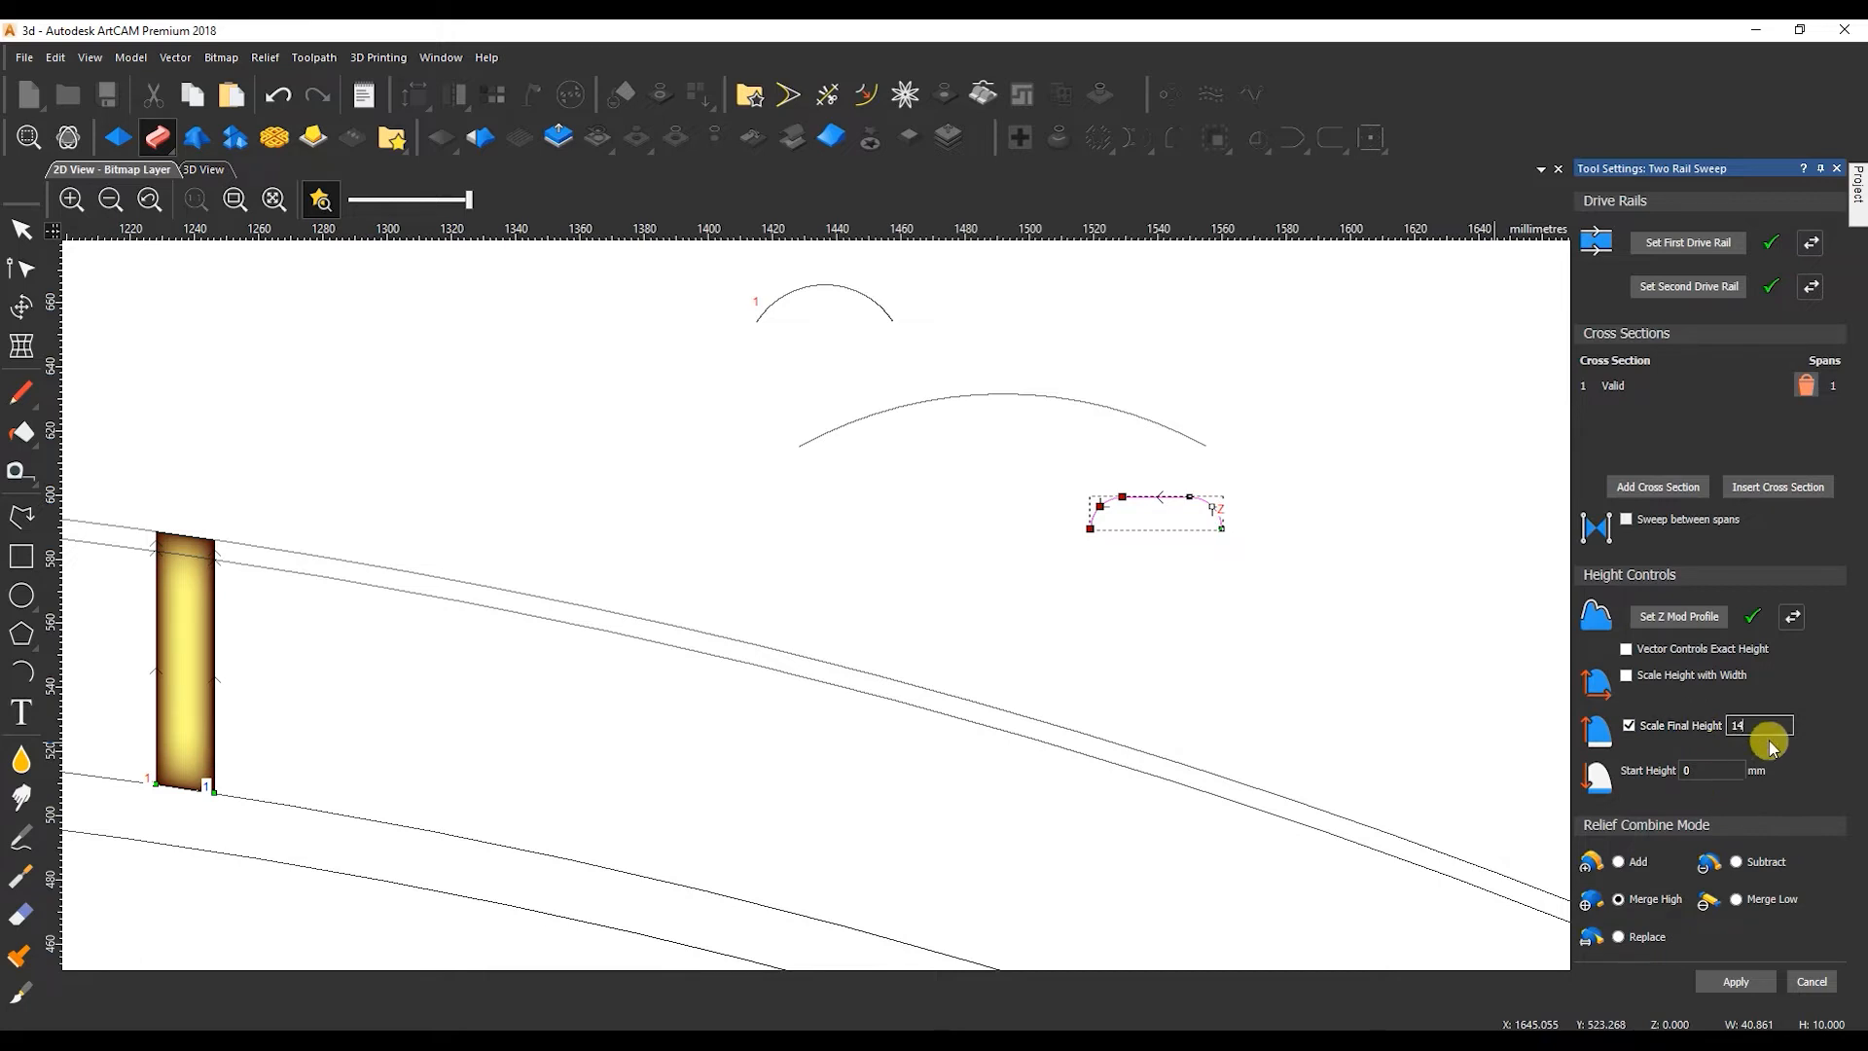
Set the sweep's scaled final height to 10 and its start height to 4 mm.
key(Tab)
text(4)
Sweep the gap just left of the rightmost line pair, using its two bordering lines as drive rails.
scroll(389, 681, down, 1)
click(485, 623)
shift+click(403, 642)
click(1660, 245)
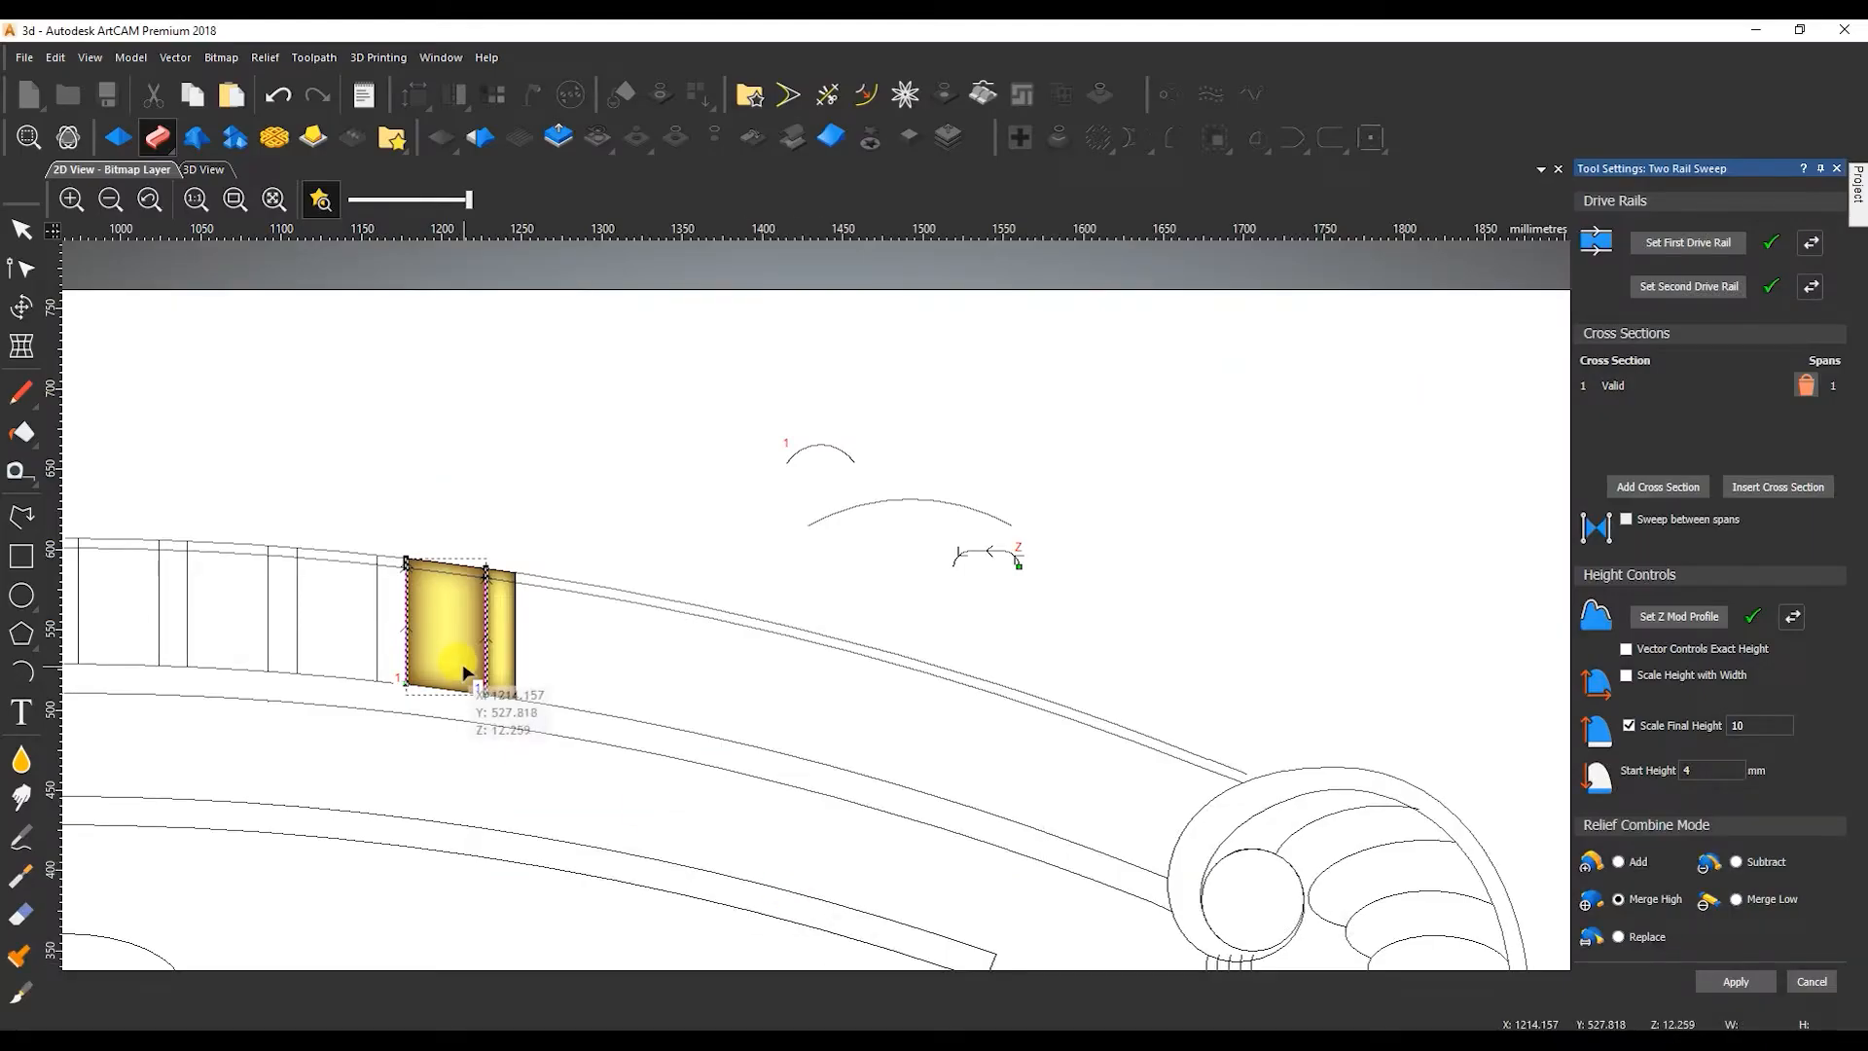
Sweep the next narrow rib gap, X about 1160 to 1178 mm, using its two bordering lines as drive rails.
scroll(476, 620, up, 1)
click(675, 628)
shift+click(616, 681)
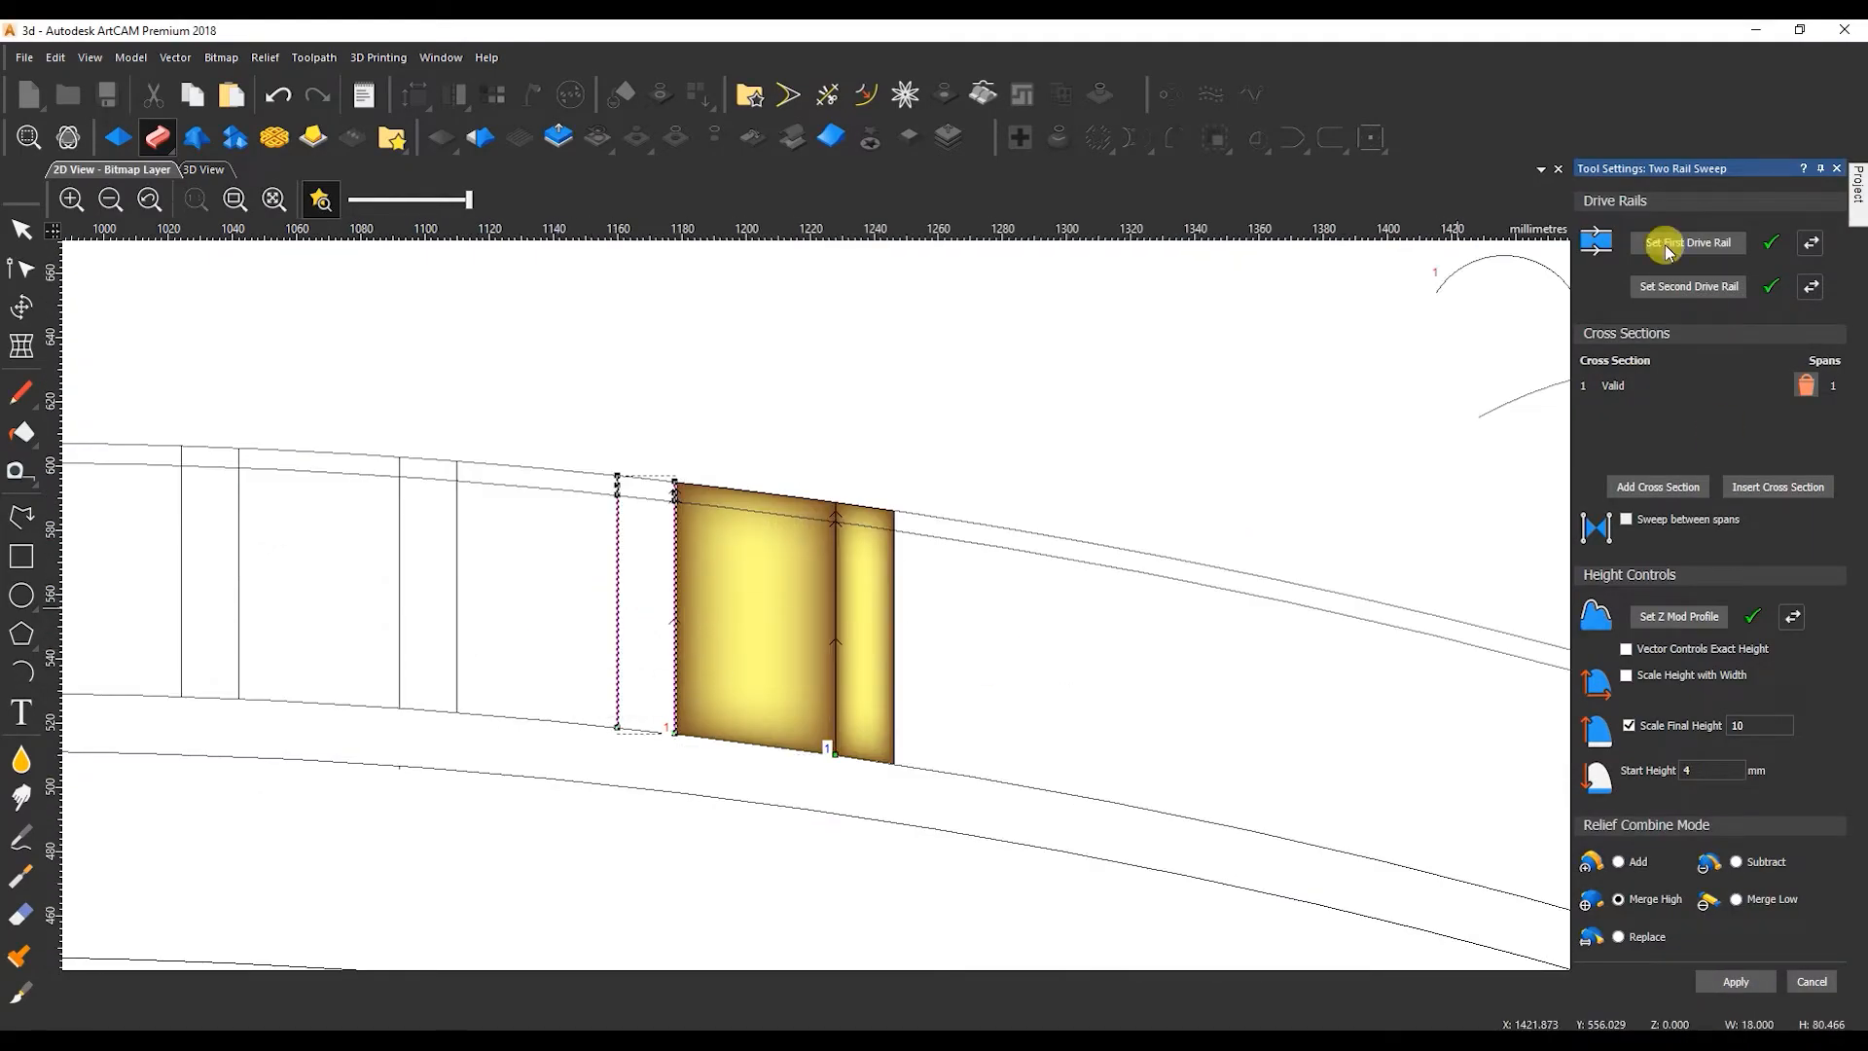
click(208, 170)
mouse_move(852, 469)
mouse_down()
mouse_move(750, 467)
mouse_move(655, 584)
mouse_move(1036, 638)
mouse_move(1090, 563)
mouse_up()
click(136, 173)
click(1690, 246)
click(1742, 981)
Sweep the following wide rib gap and the narrow gap beside it, continuing leftward to X about 1092 mm.
click(617, 605)
shift+click(457, 605)
click(1690, 244)
click(1733, 981)
click(457, 660)
shift+click(400, 646)
click(1682, 245)
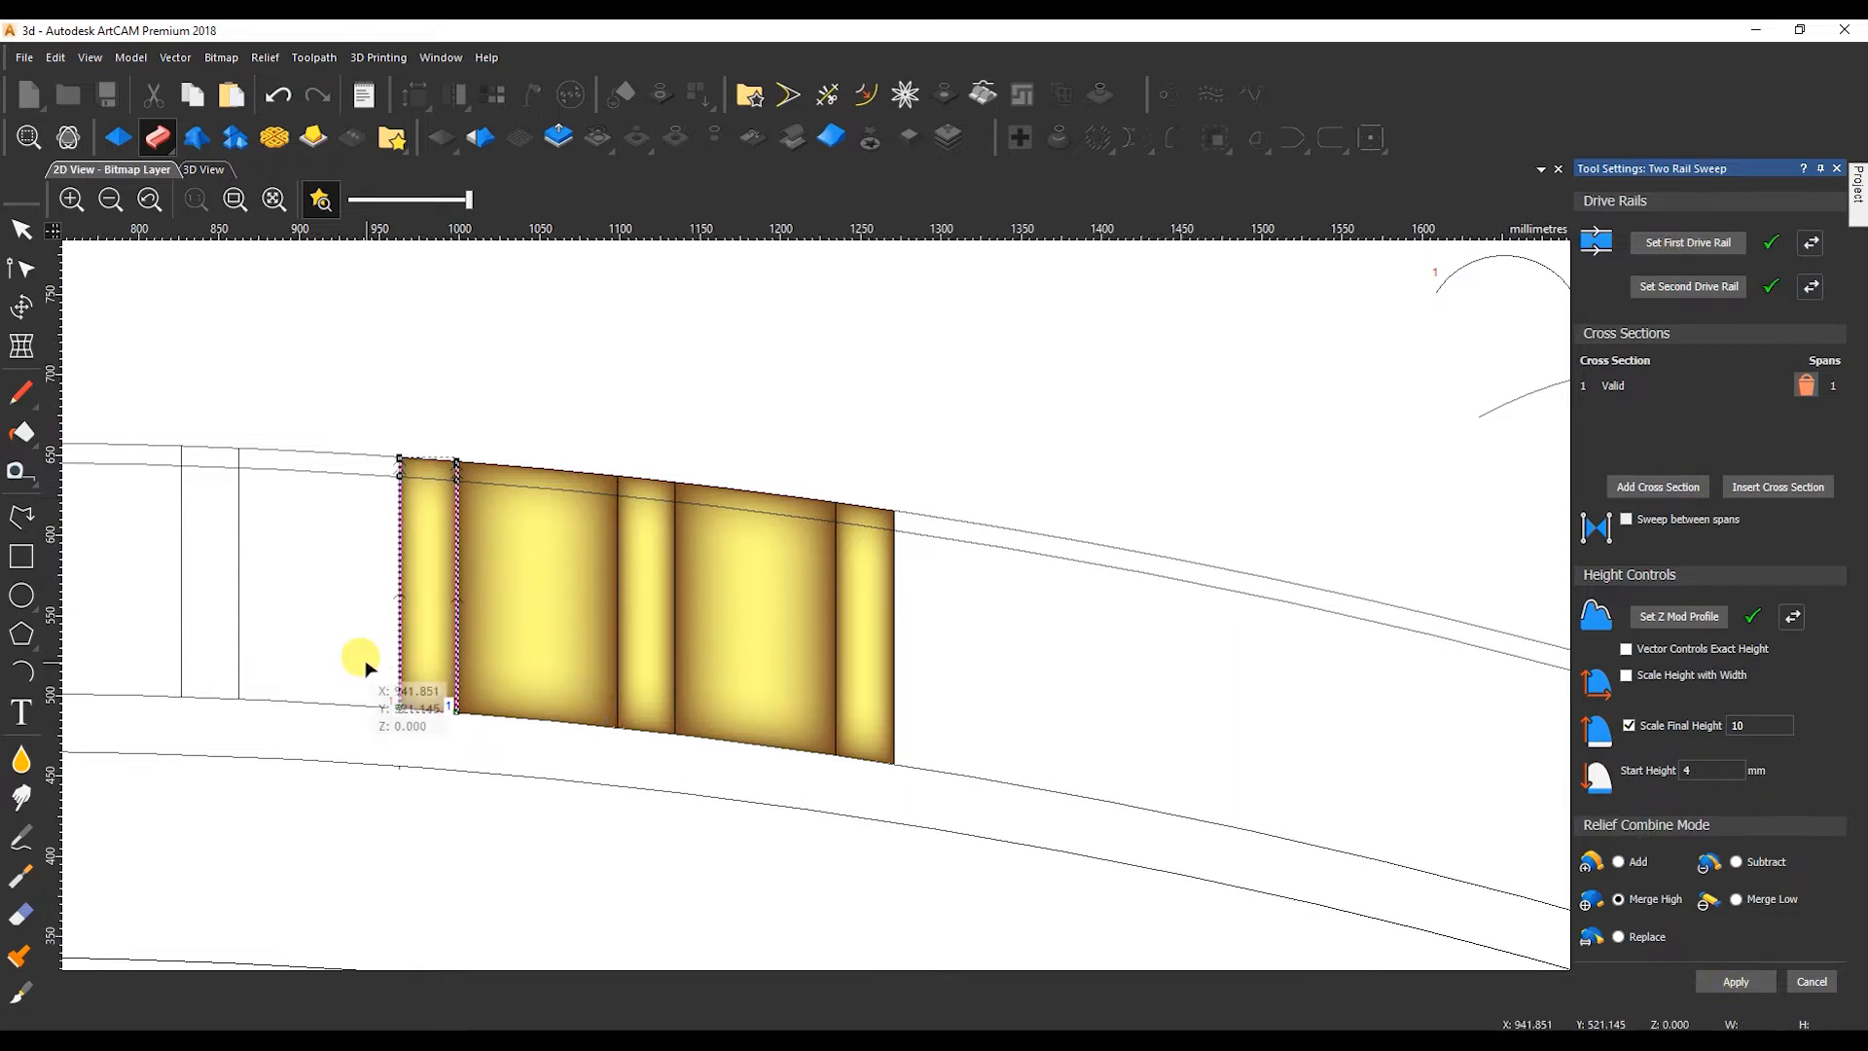
Sweep the wide rib gap between X about 1042 and 1092 mm and the narrow gap left of it.
middle_click(400, 577)
click(816, 595)
shift+click(657, 590)
click(1657, 242)
click(1683, 244)
click(1735, 980)
Sweep the last wide rib gap before the centre line, between X about 974 and 1024 mm.
click(600, 608)
shift+click(439, 618)
click(1669, 245)
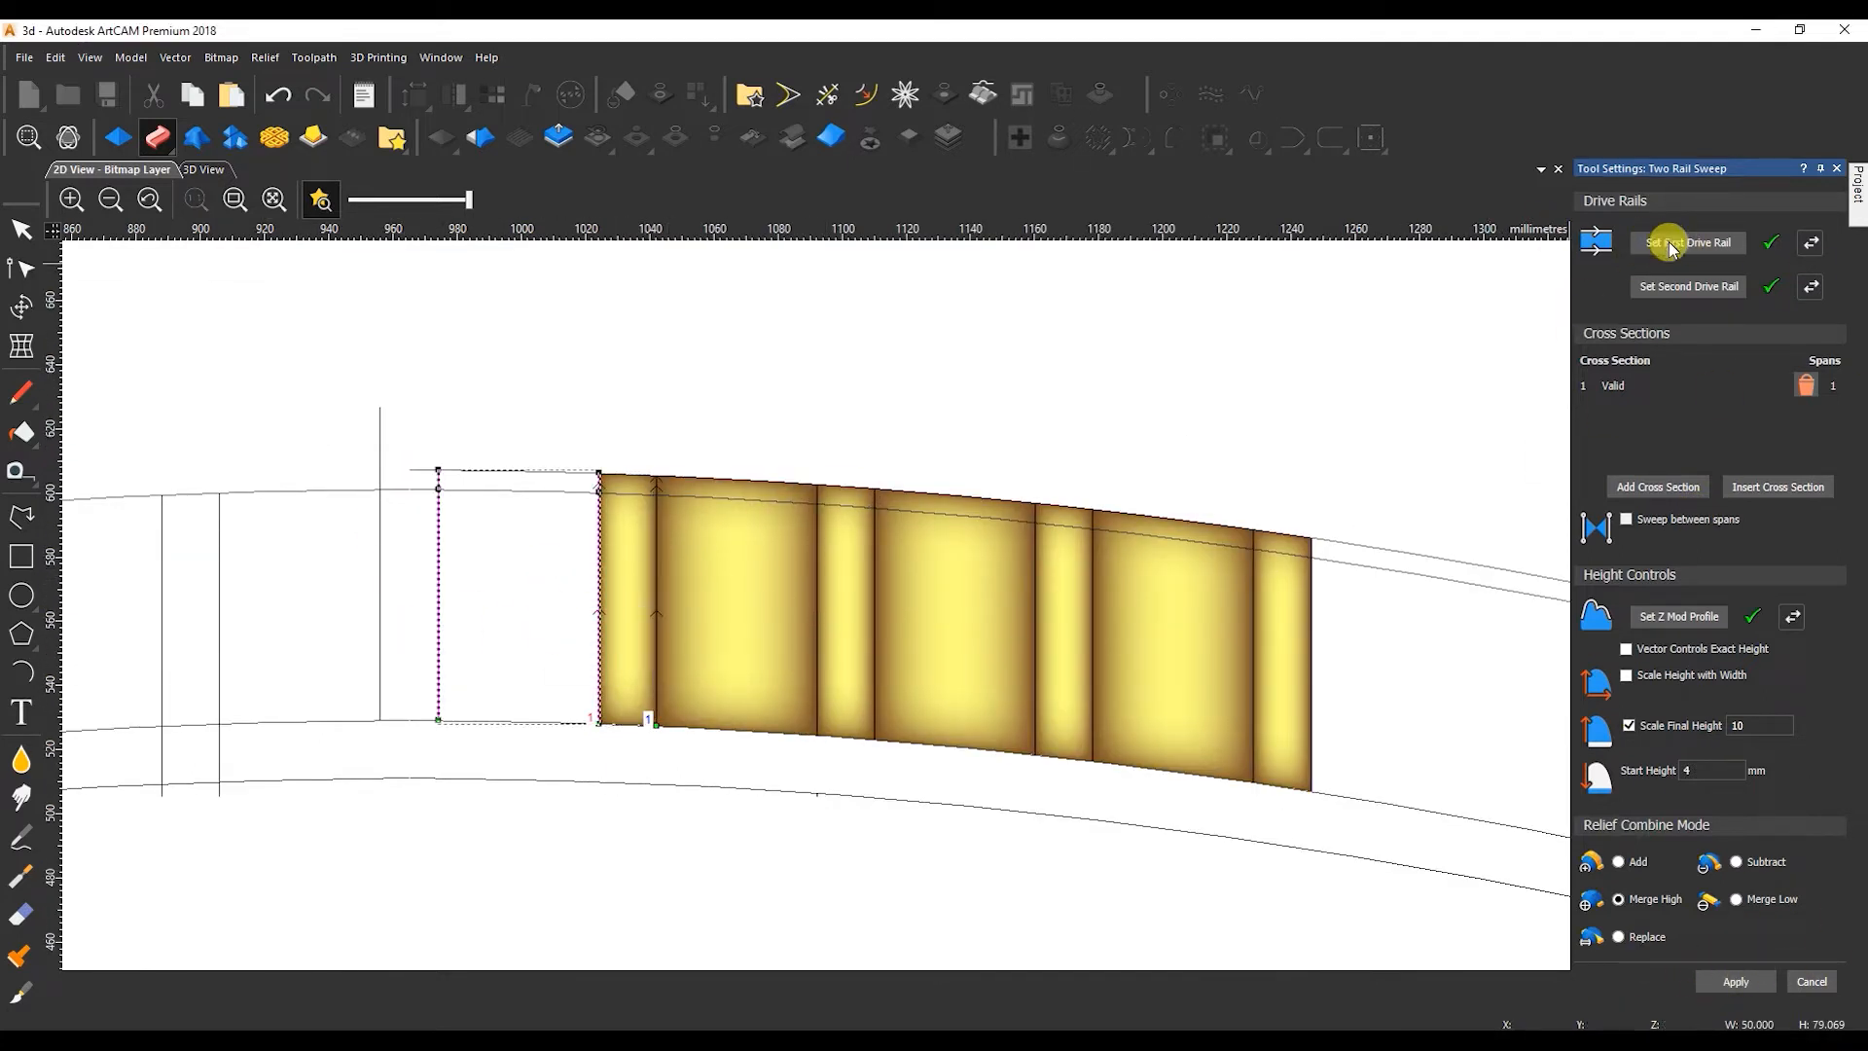
click(1735, 980)
Sweep the narrow gap beside the centre line, bringing that line's protruding upper end down to the crest's outer edge.
click(438, 593)
shift+click(379, 603)
click(1664, 244)
click(380, 407)
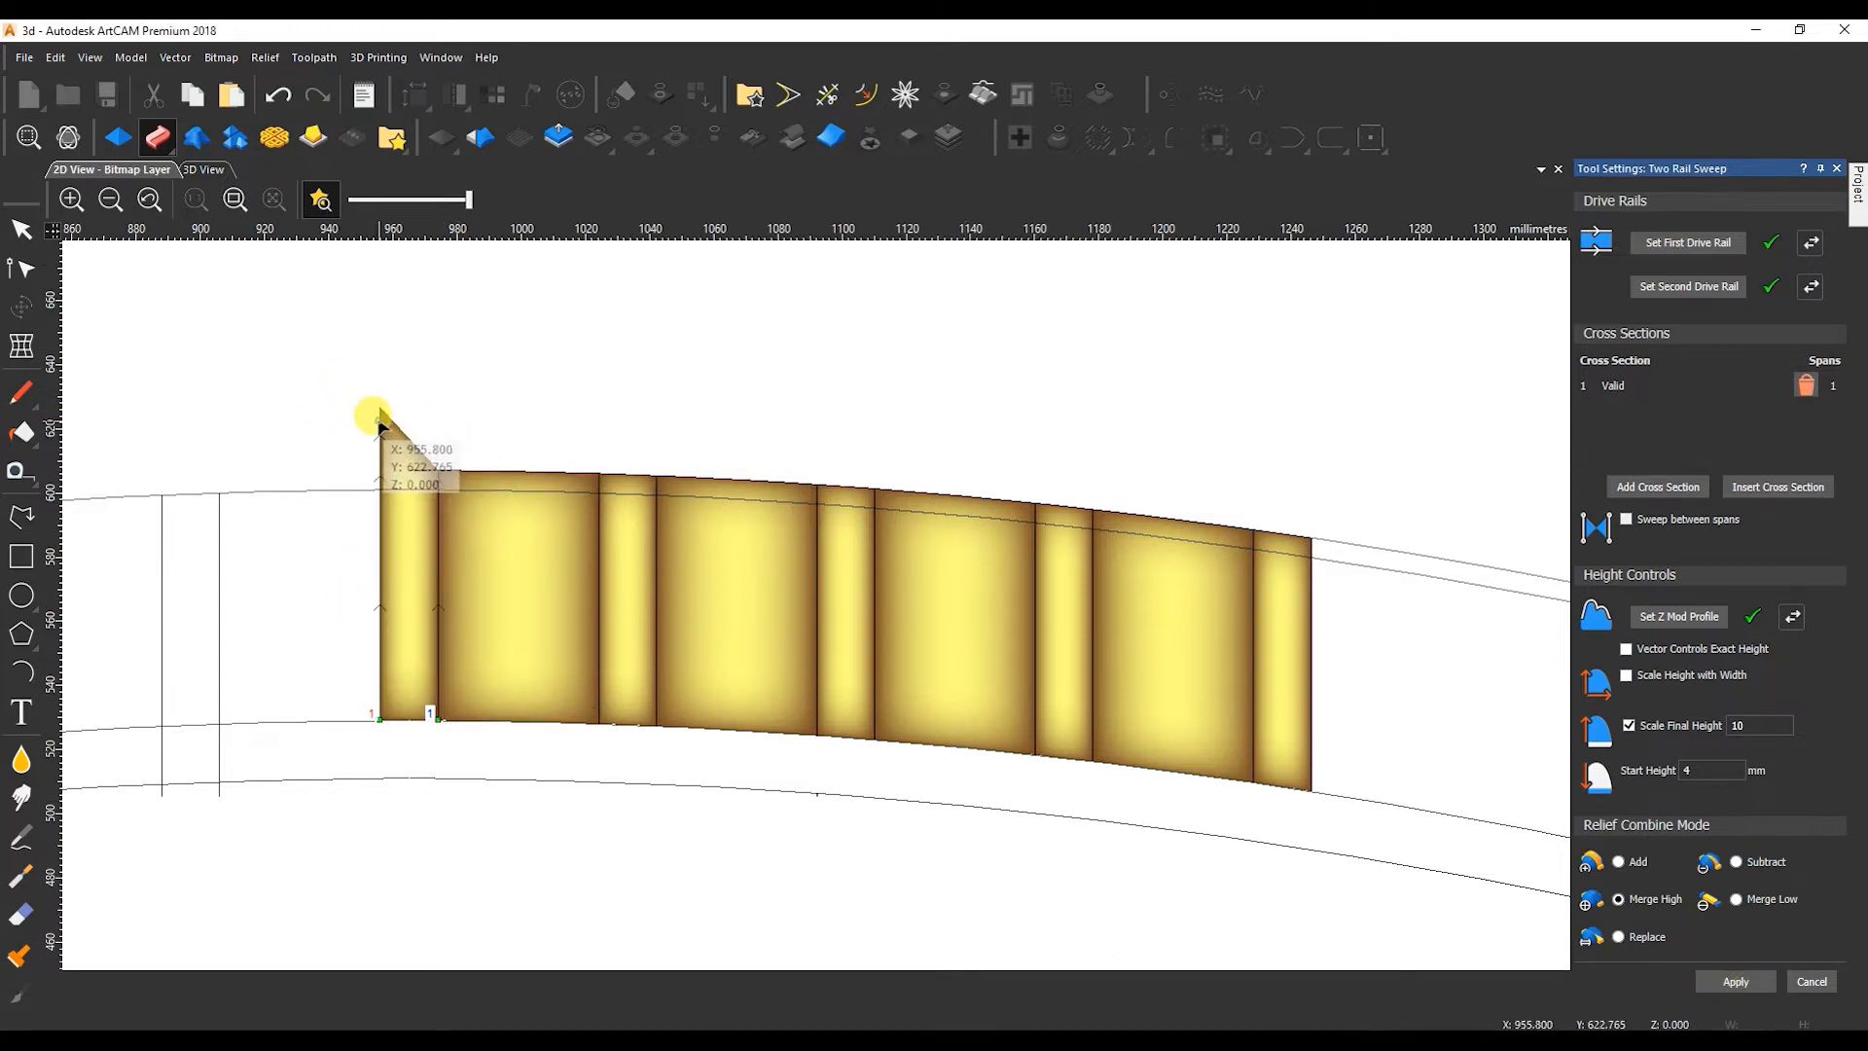
scroll(399, 442, up, 3)
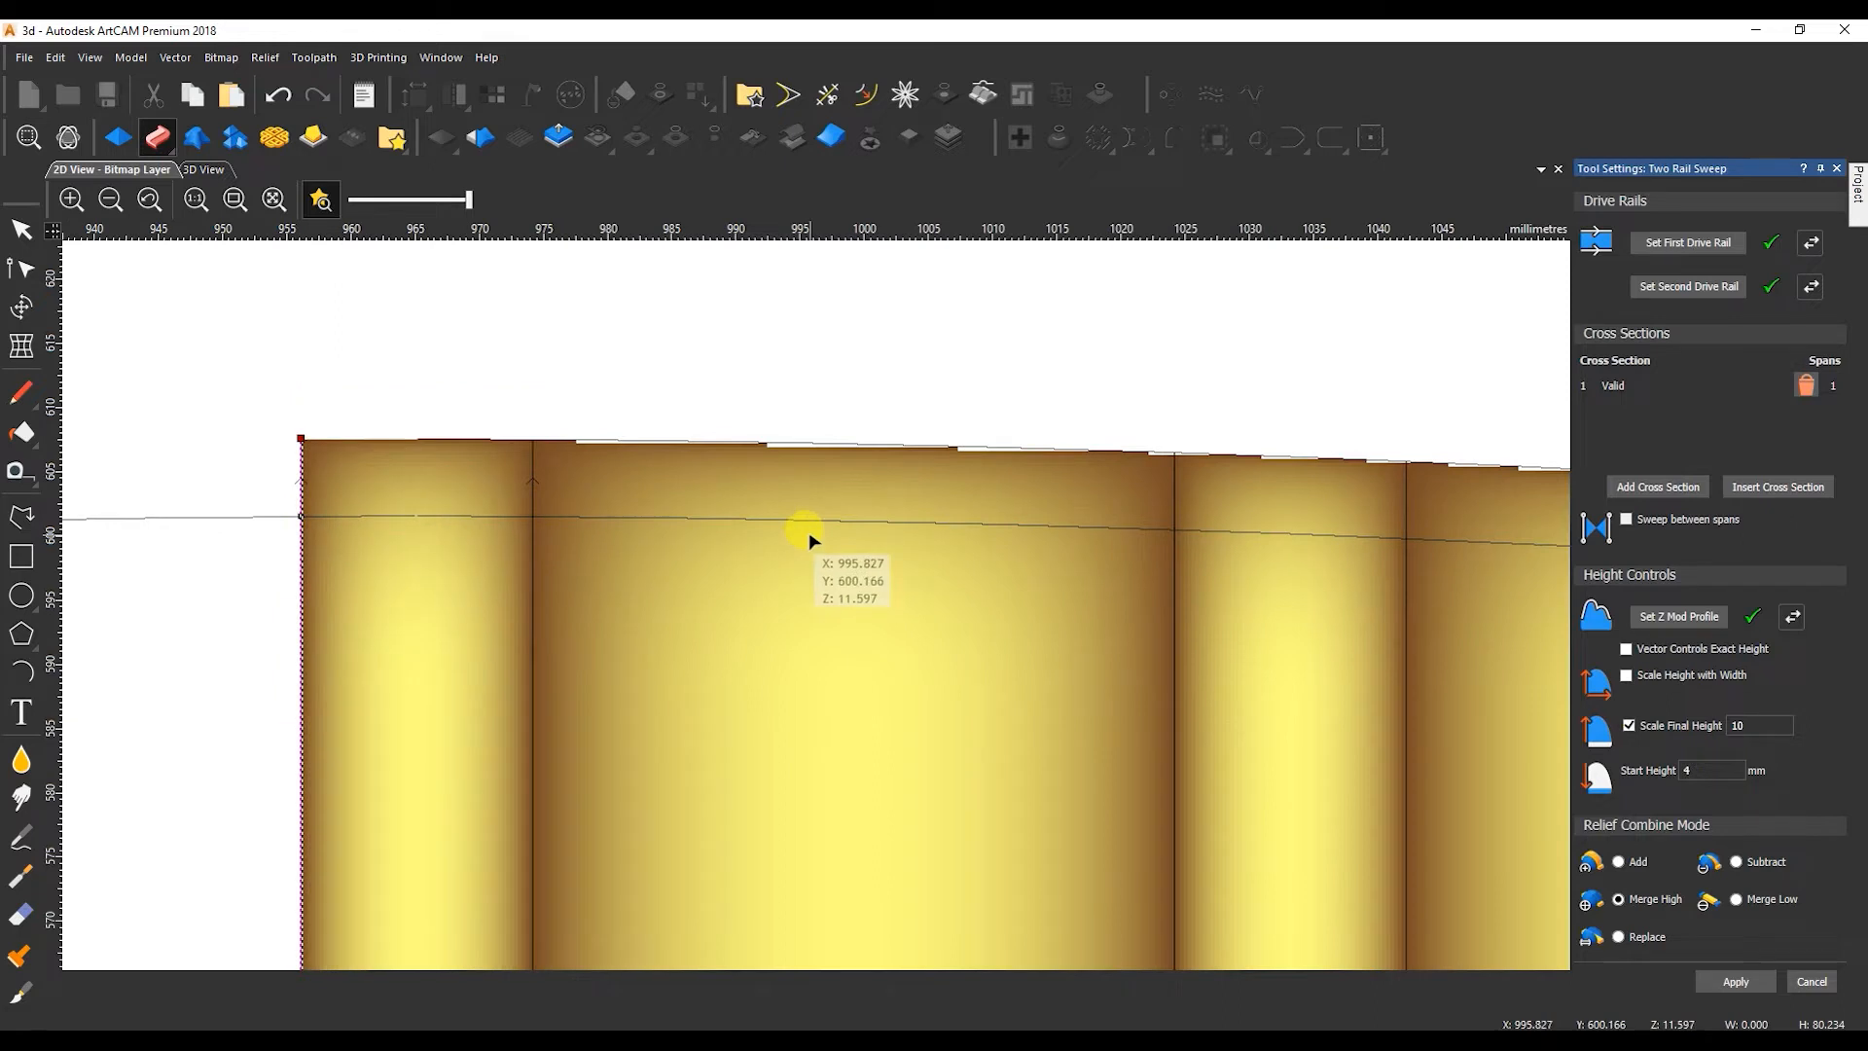
scroll(908, 613, down, 5)
click(1804, 980)
click(214, 169)
scroll(786, 505, down, 5)
drag(786, 505, 897, 695)
click(110, 169)
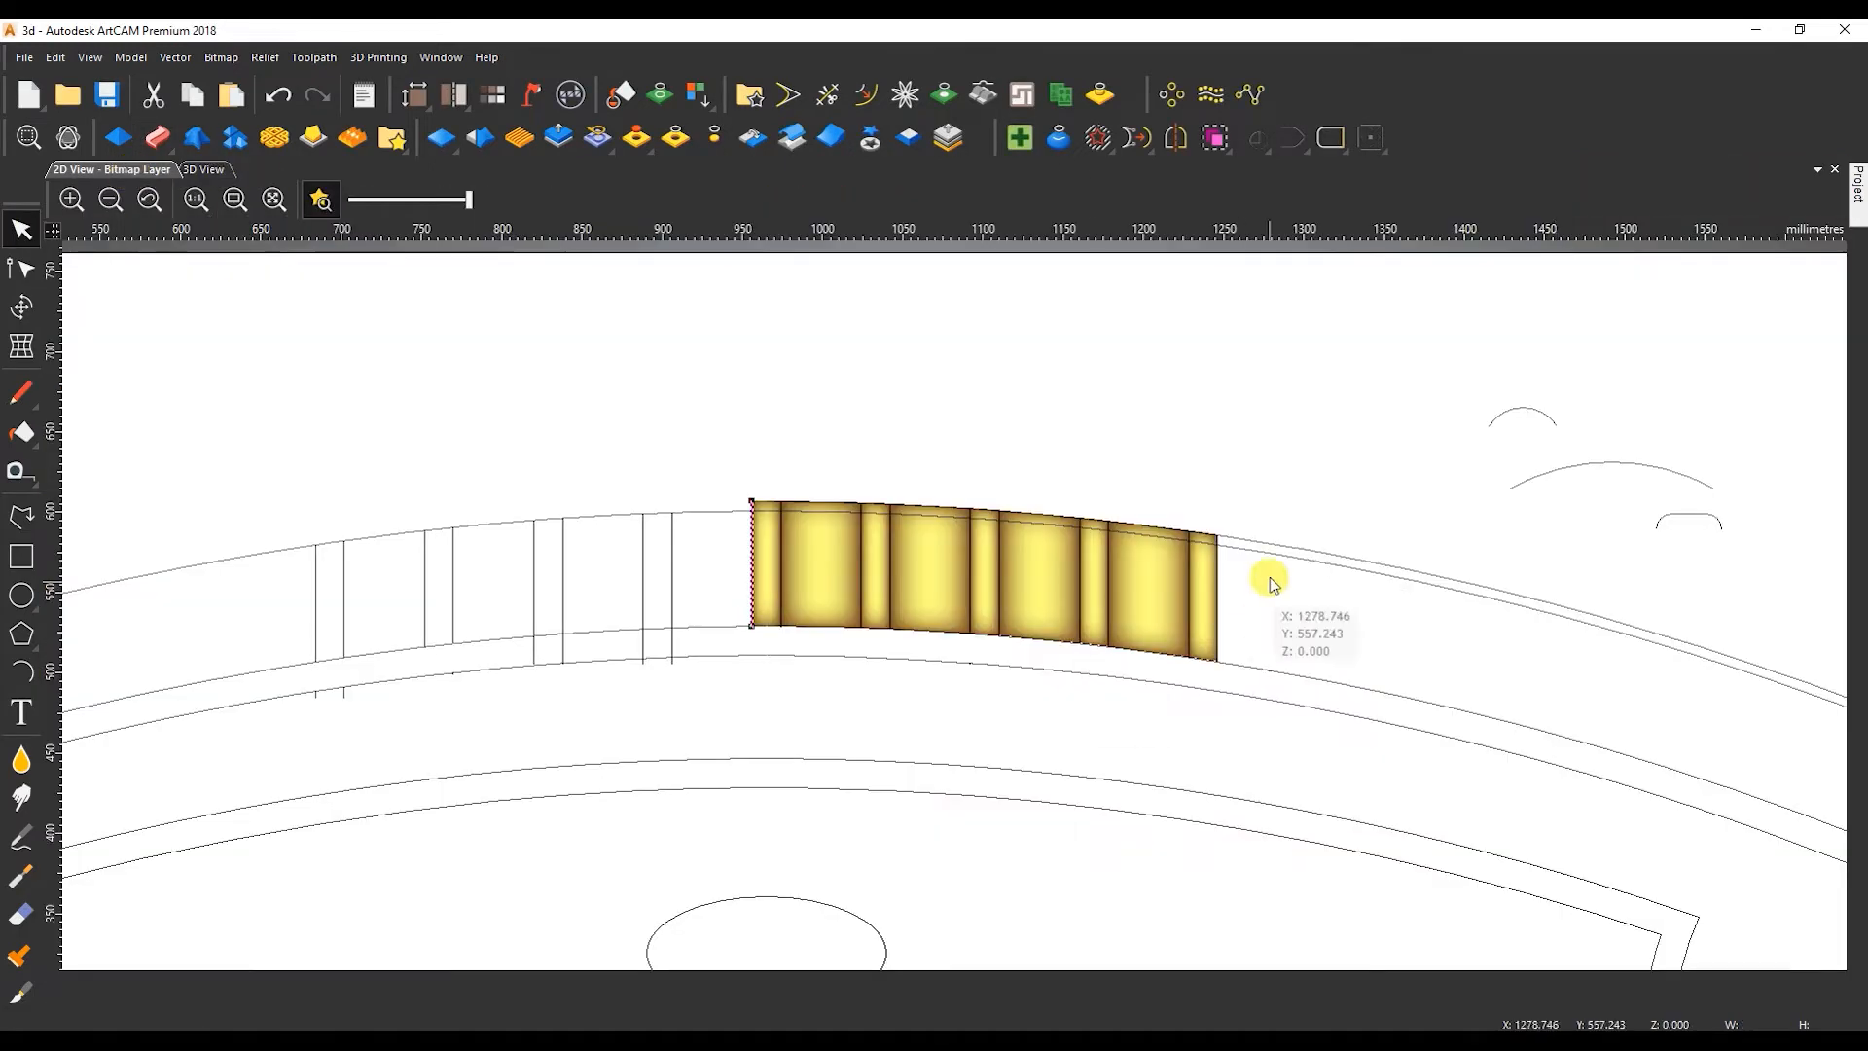
Join the two long arcs directly beneath the ribs into one closed band using straight lines.
click(1267, 674)
key(n)
scroll(1216, 662, up, 3)
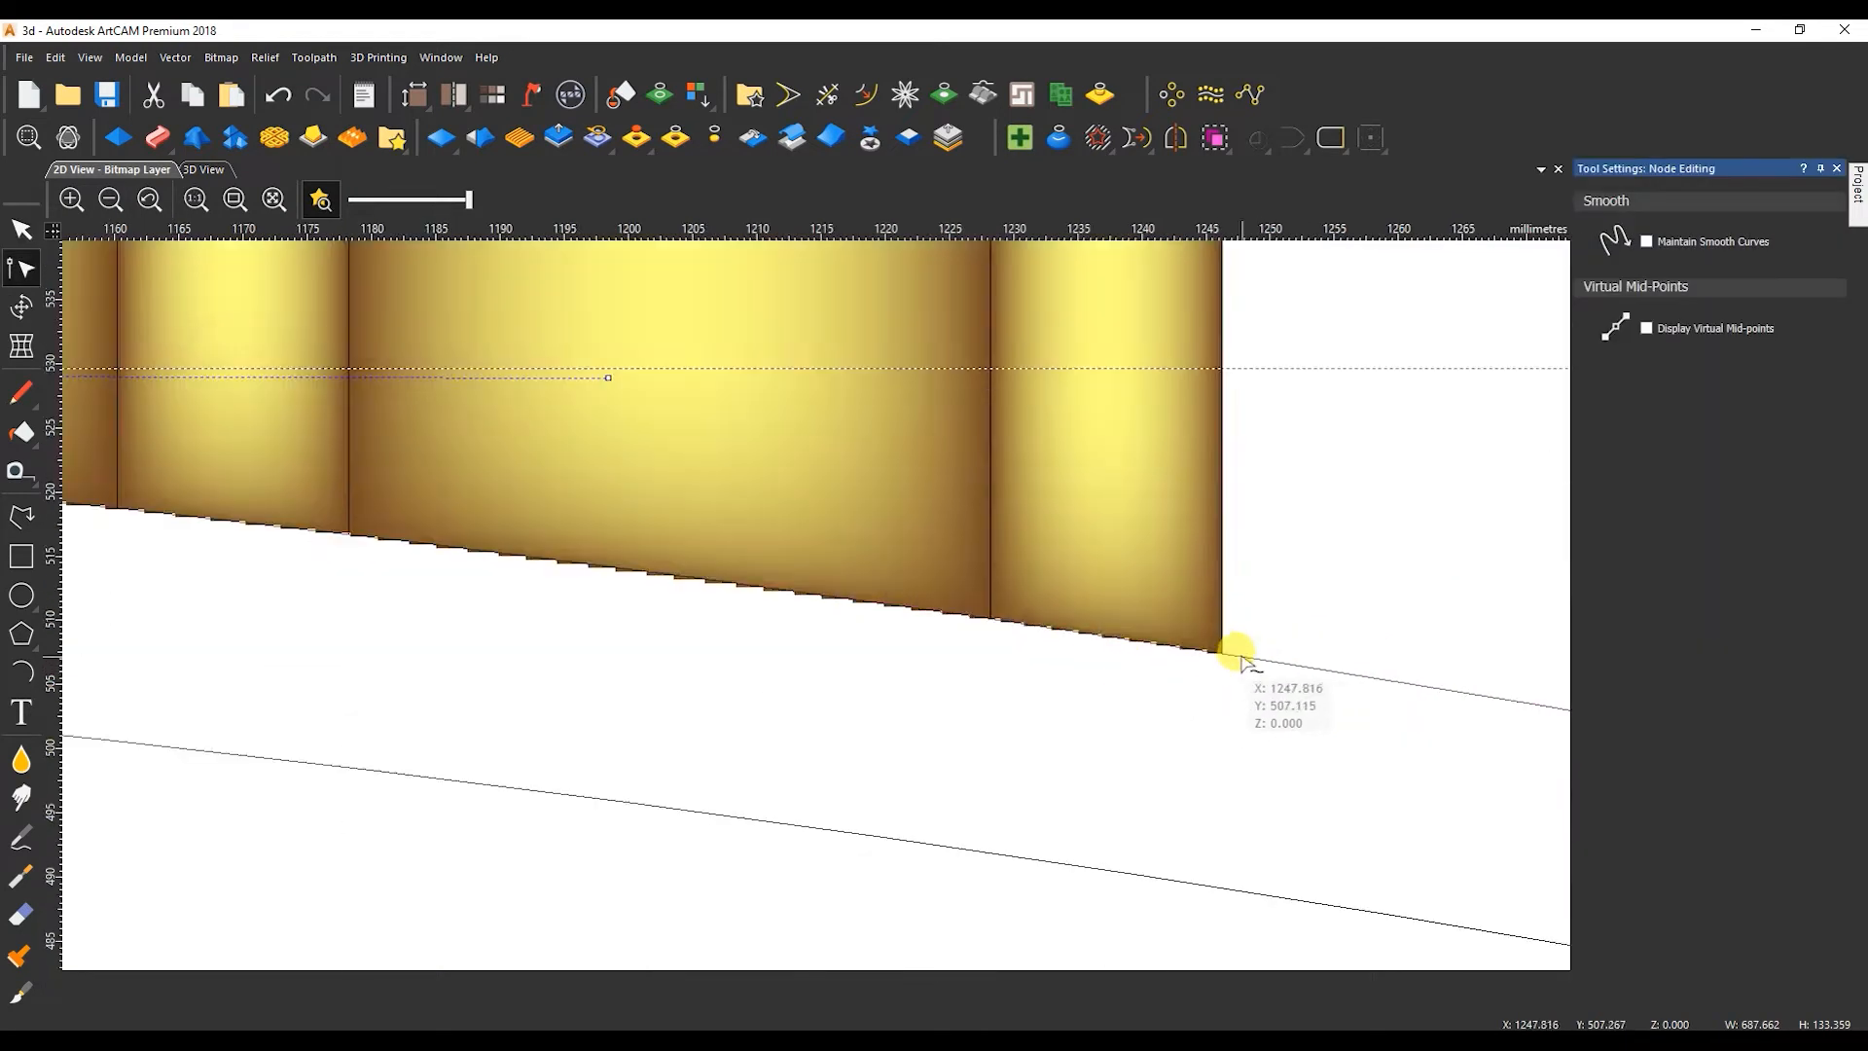
scroll(1238, 655, down, 4)
key(n)
scroll(1254, 492, up, 1)
click(1268, 481)
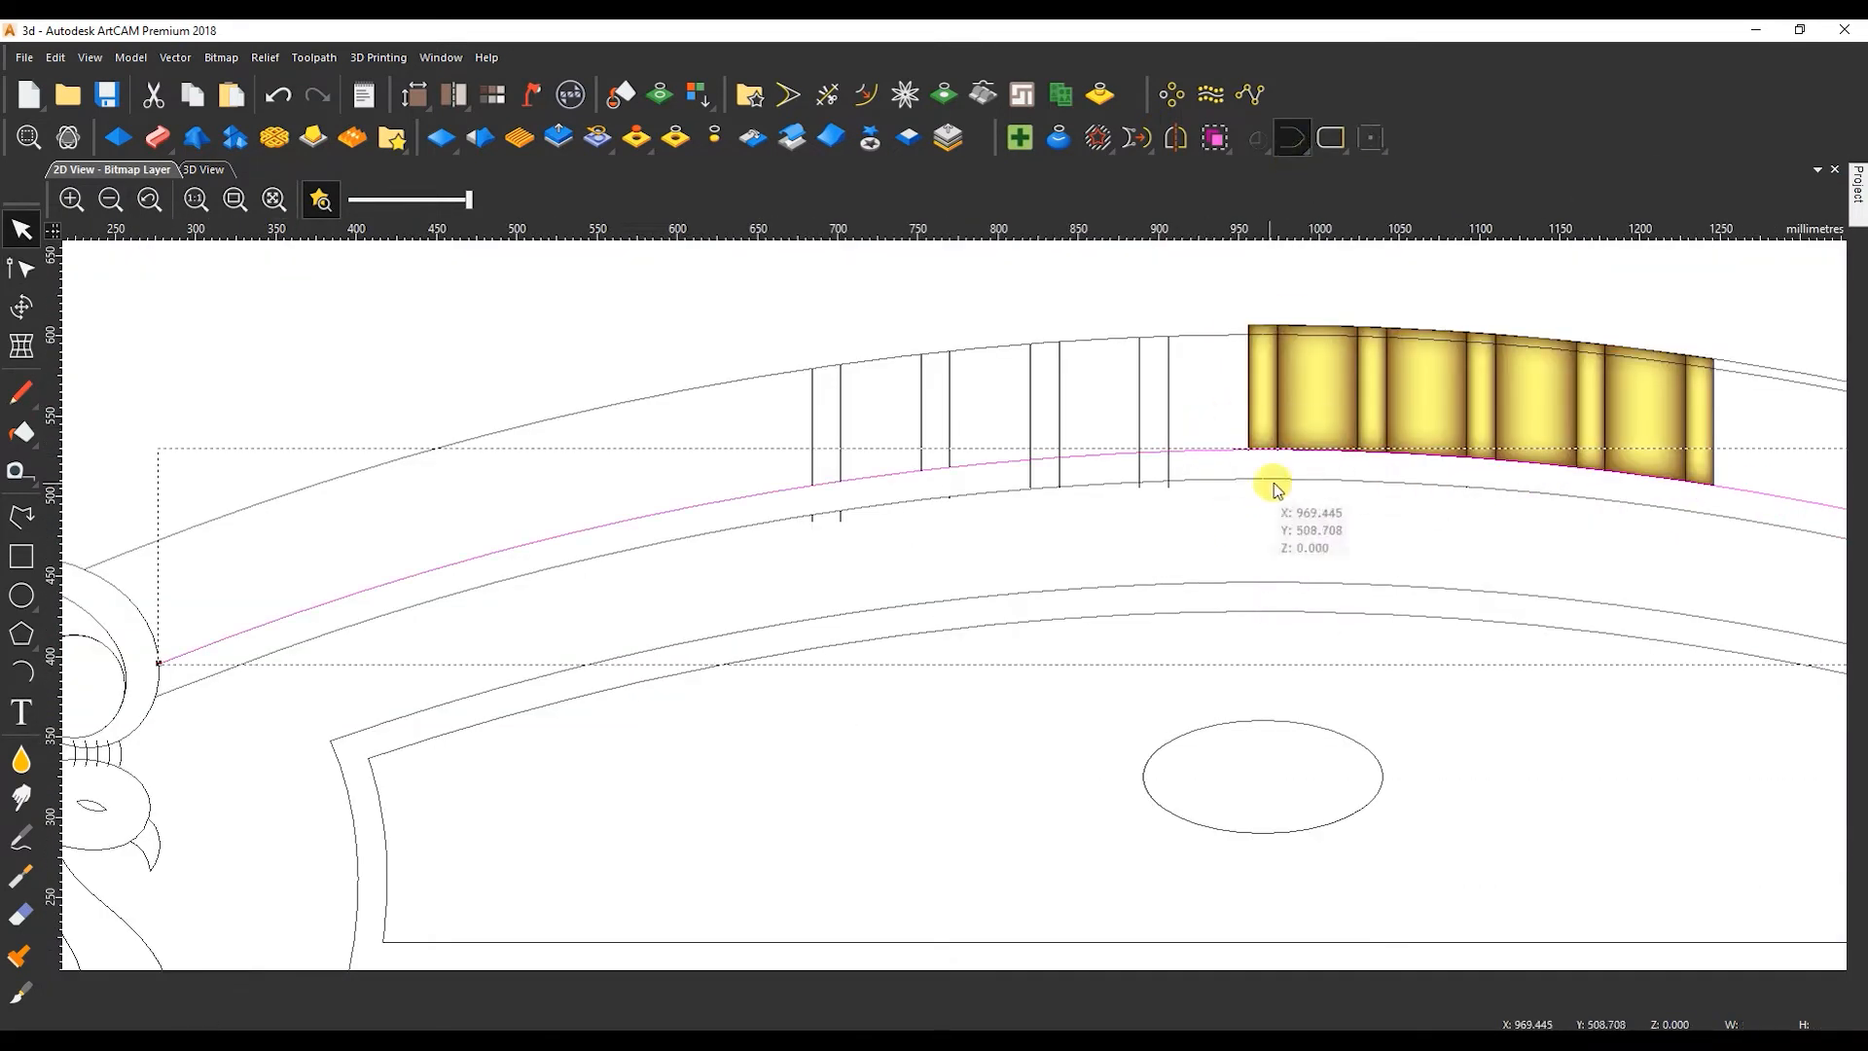
drag(686, 528, 680, 547)
click(1296, 140)
click(1326, 133)
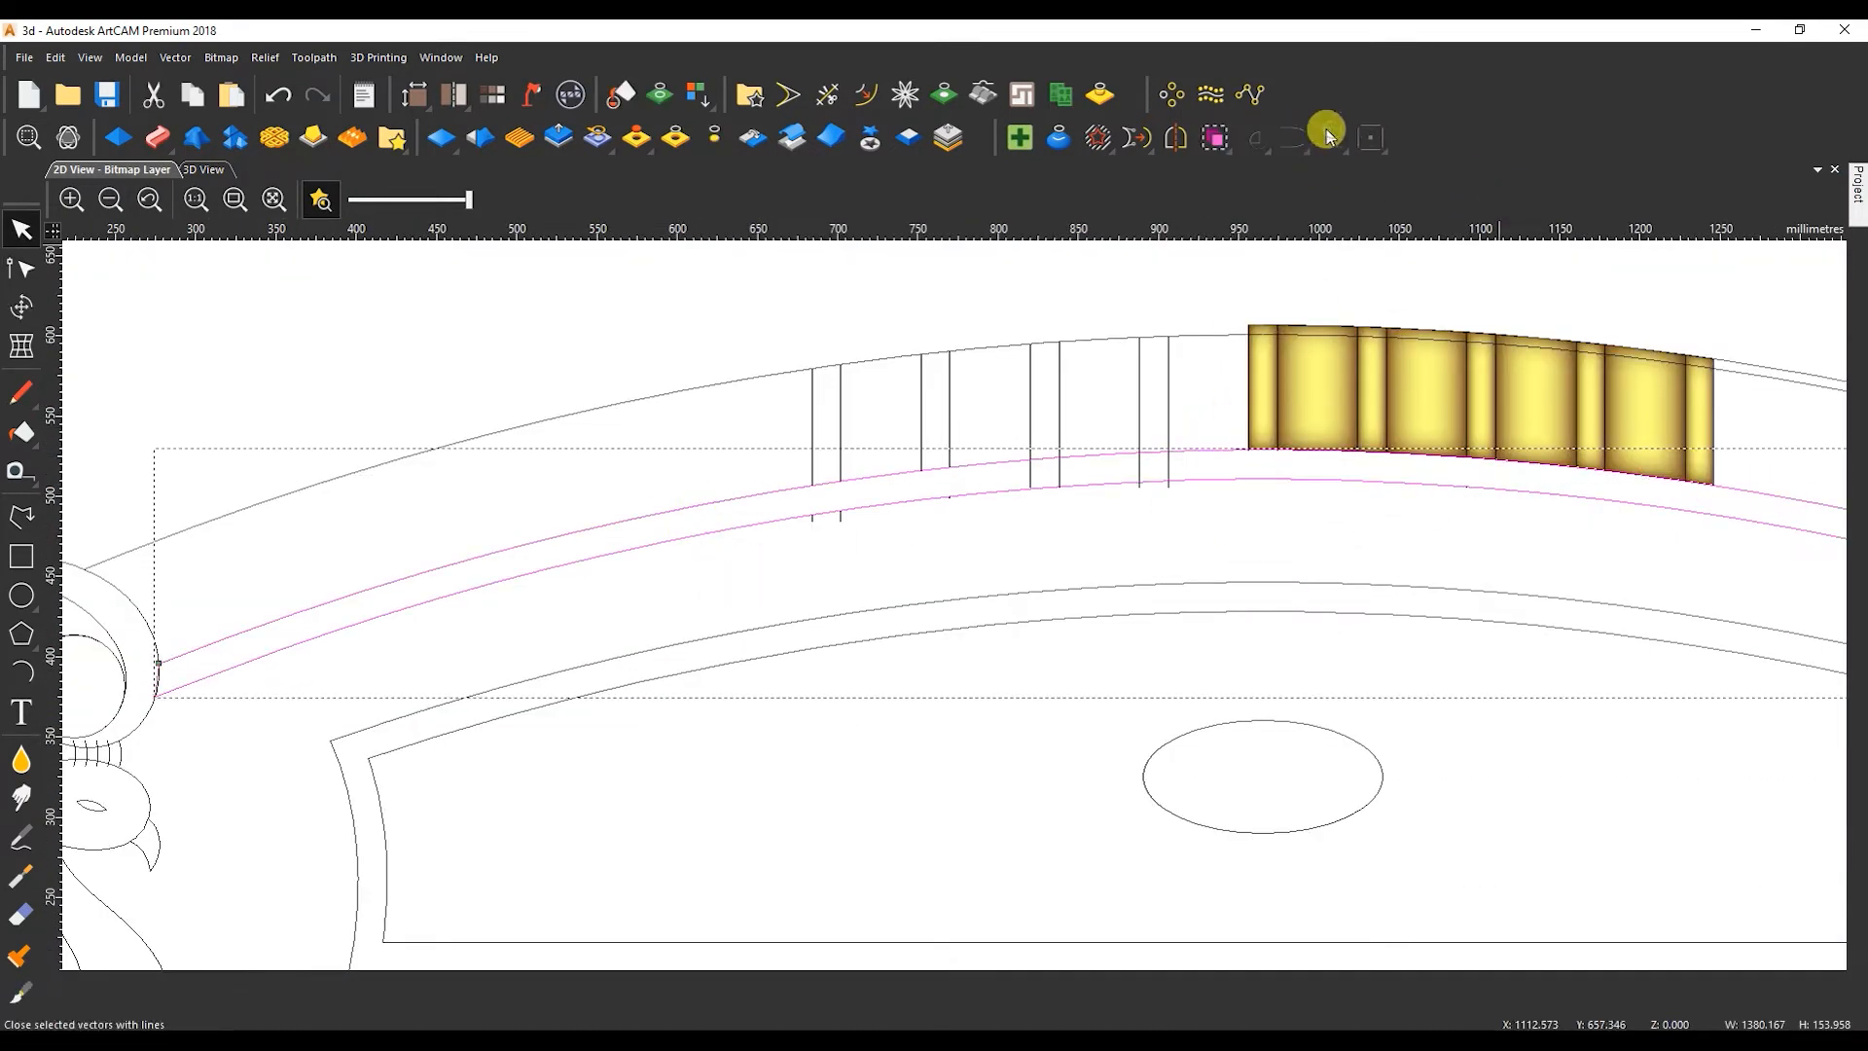
Curve the band's straight closing line at its right end to follow the scroll outline.
scroll(1119, 667, down, 3)
scroll(1284, 668, up, 3)
scroll(1219, 670, up, 3)
key(n)
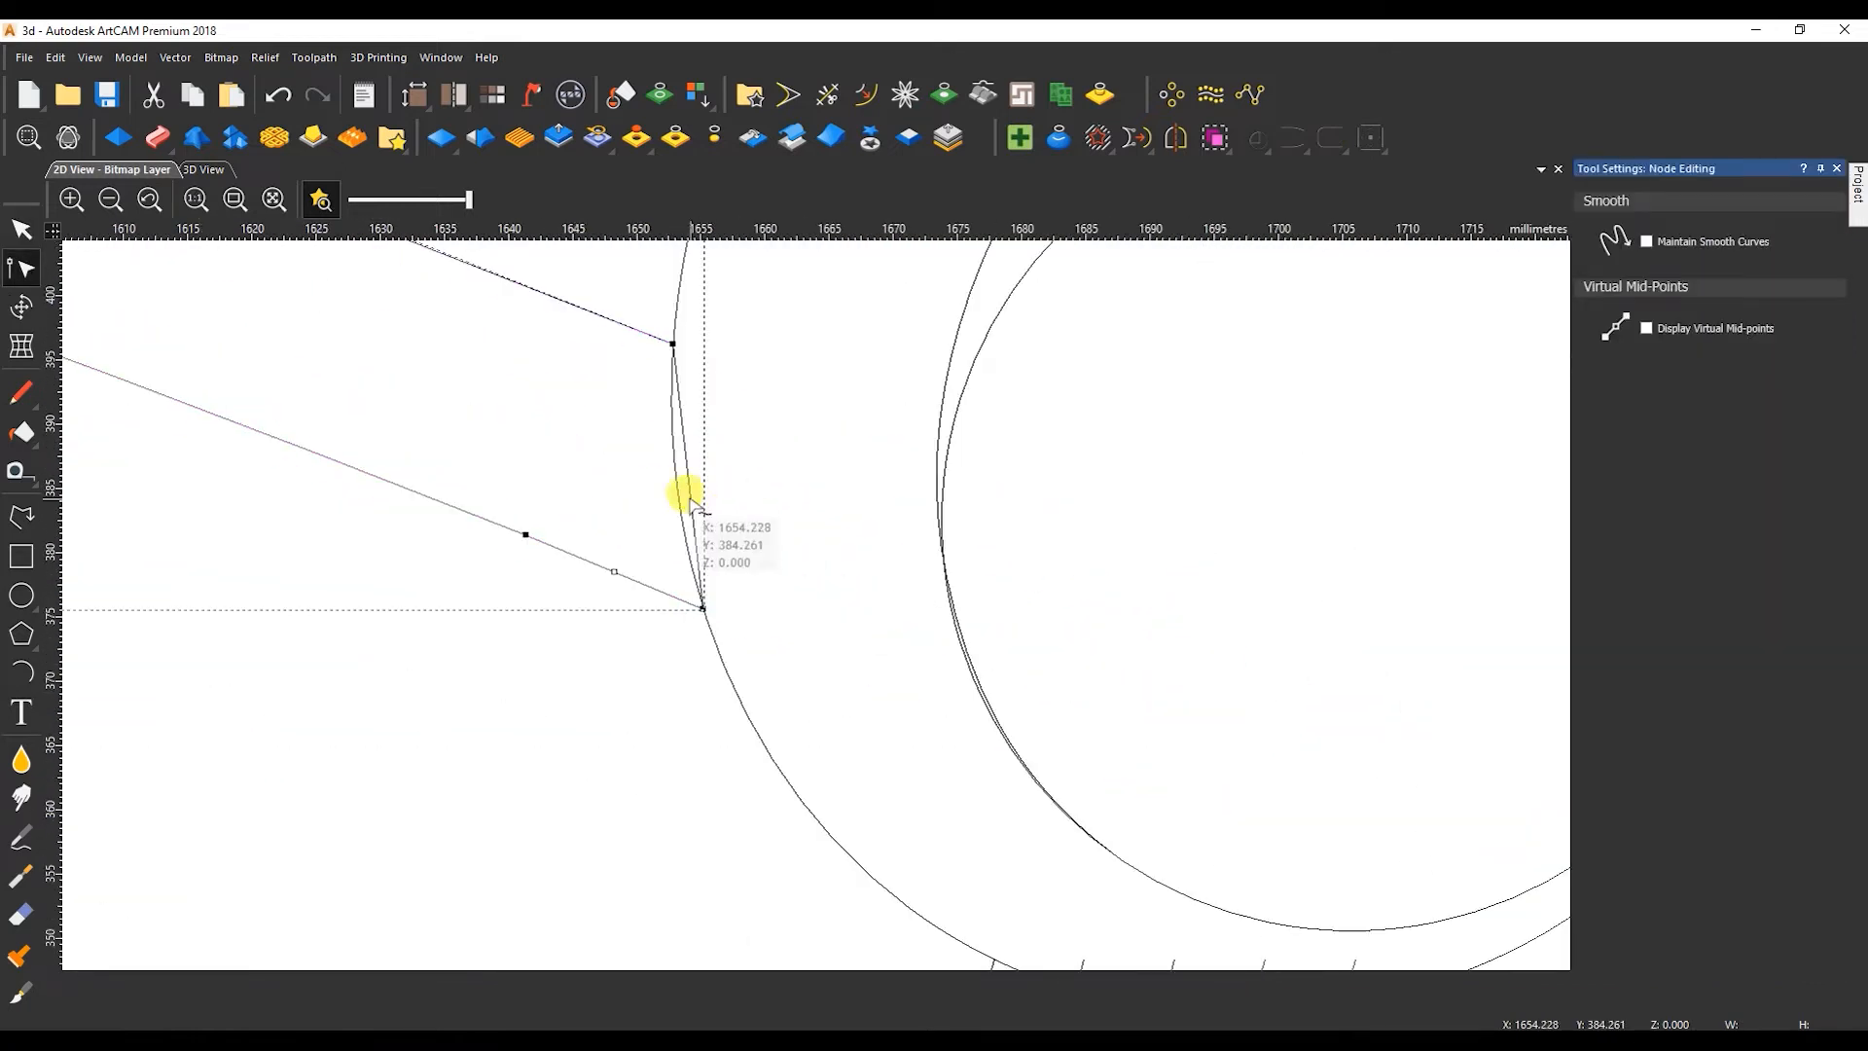
key(n)
scroll(553, 538, down, 6)
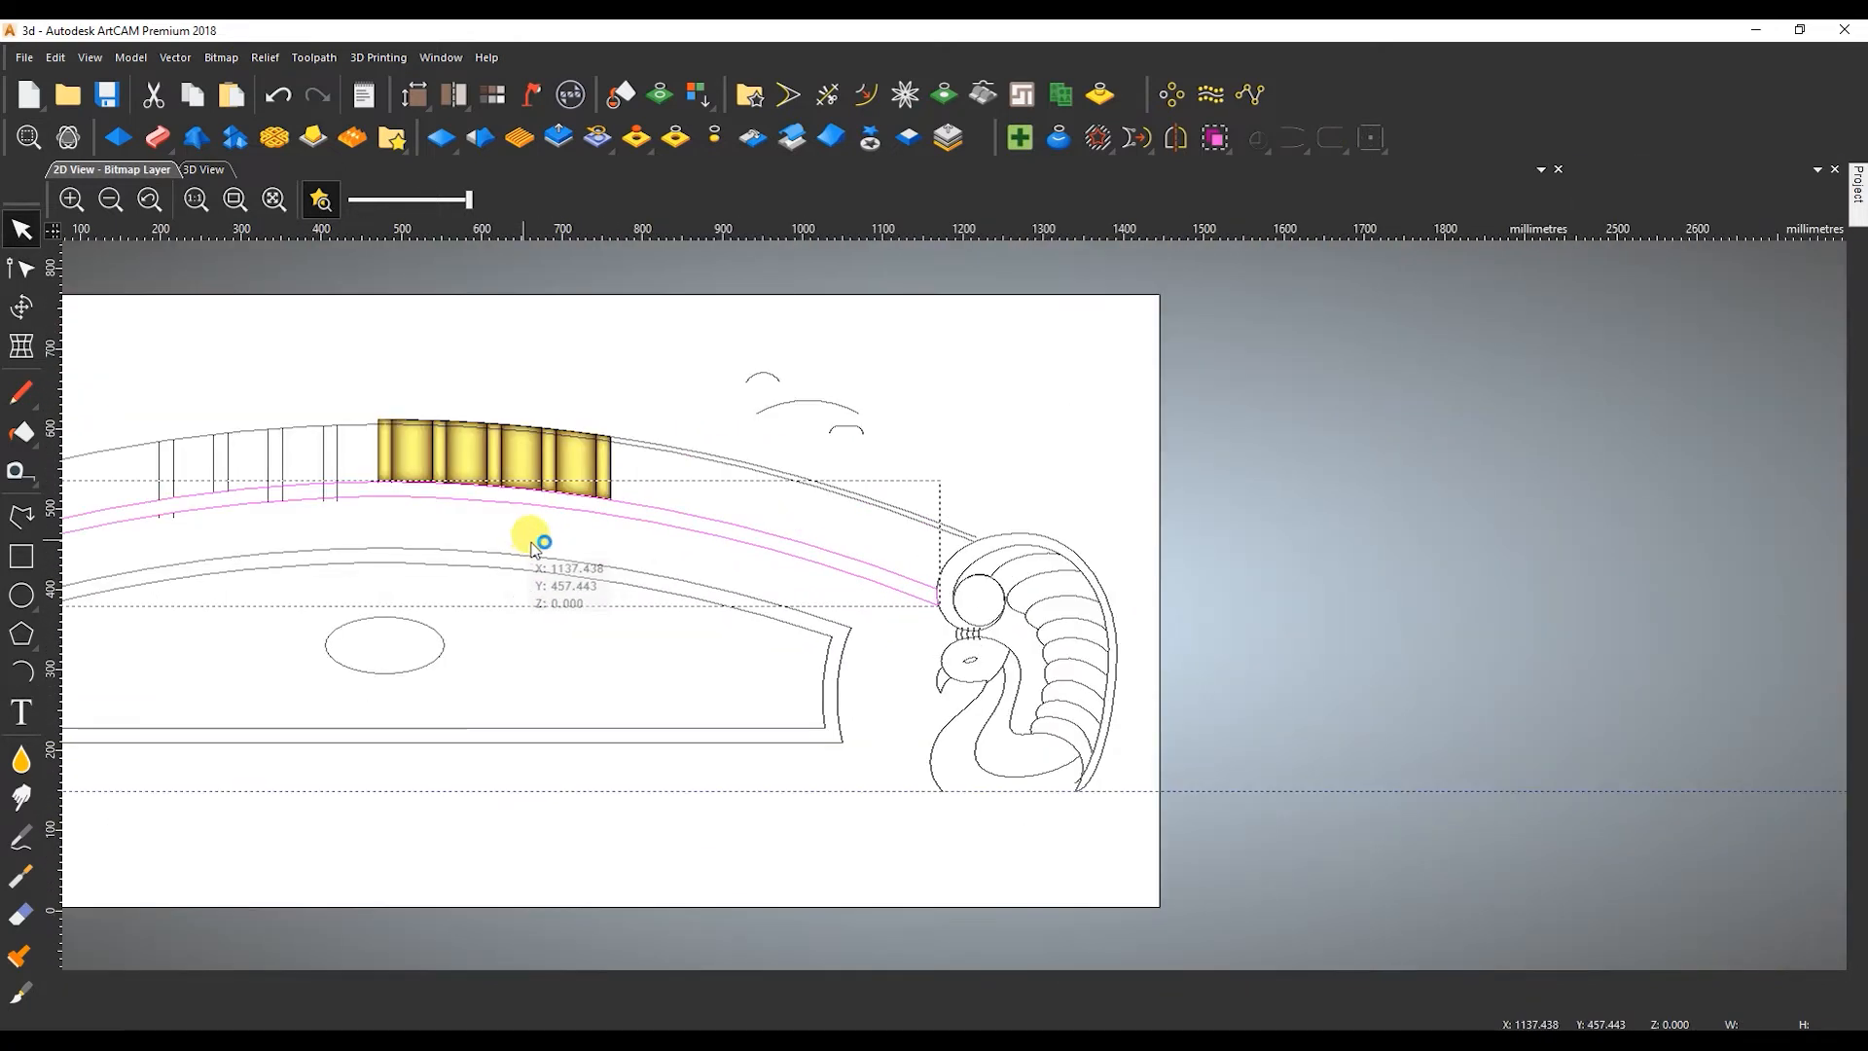
Open the Shape Editor on the closed band and give it a round profile with an angle of 60.
middle_drag(529, 540, 919, 548)
key(F12)
click(1625, 239)
click(1718, 997)
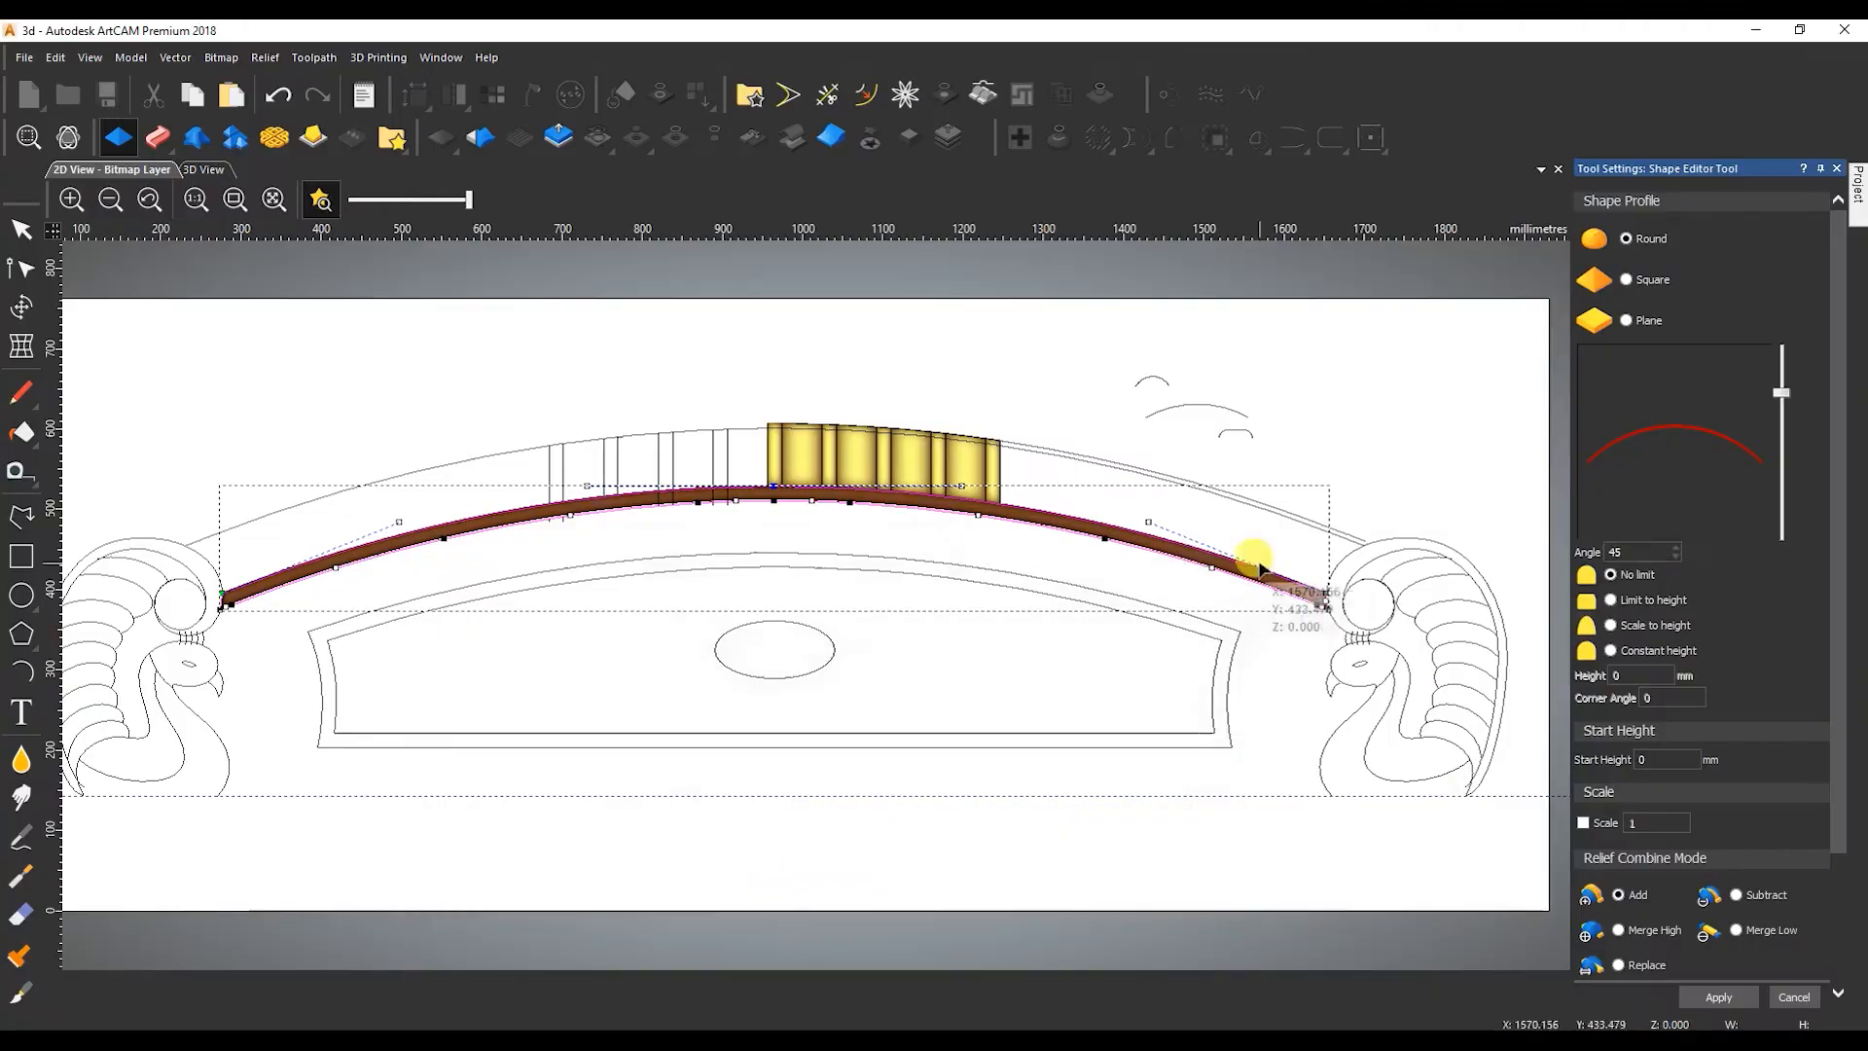
double_click(1637, 551)
text(60)
Apply the band's relief with a constant height of 8 mm using Merge High.
click(1610, 651)
click(1635, 674)
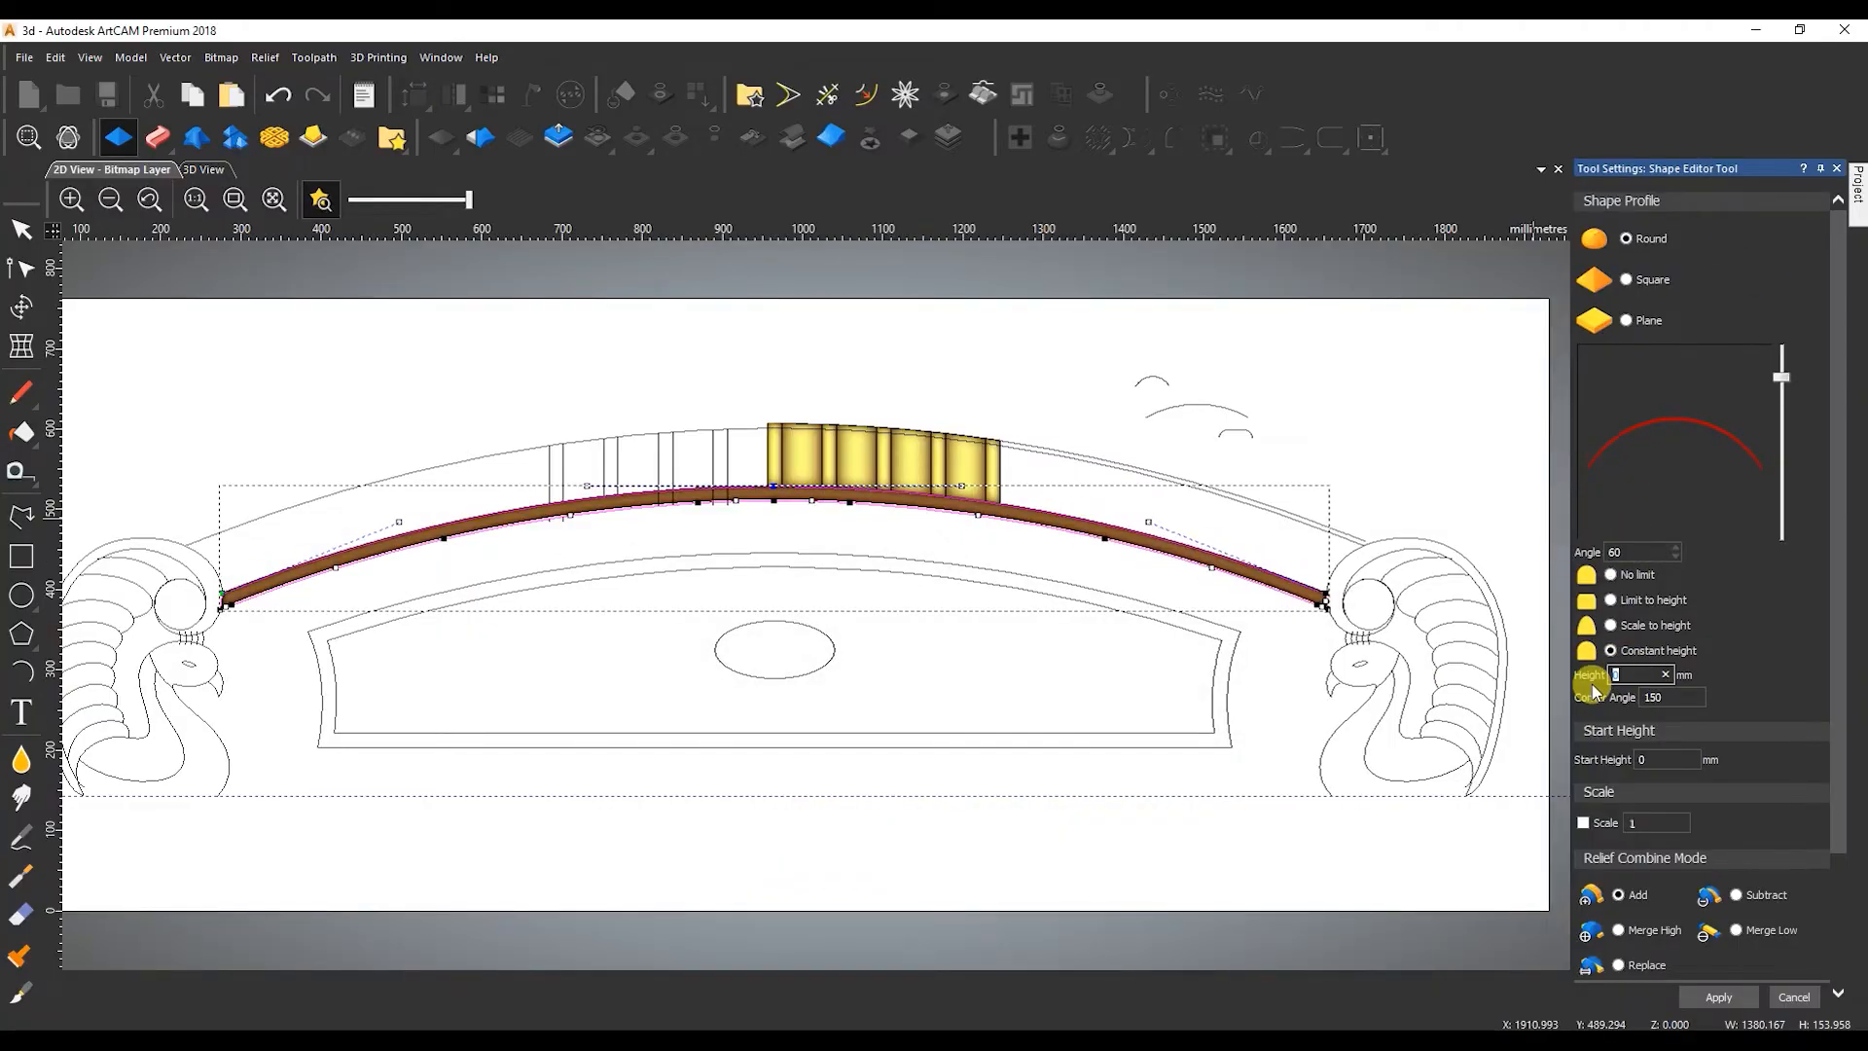
text(8)
click(1712, 994)
click(1792, 997)
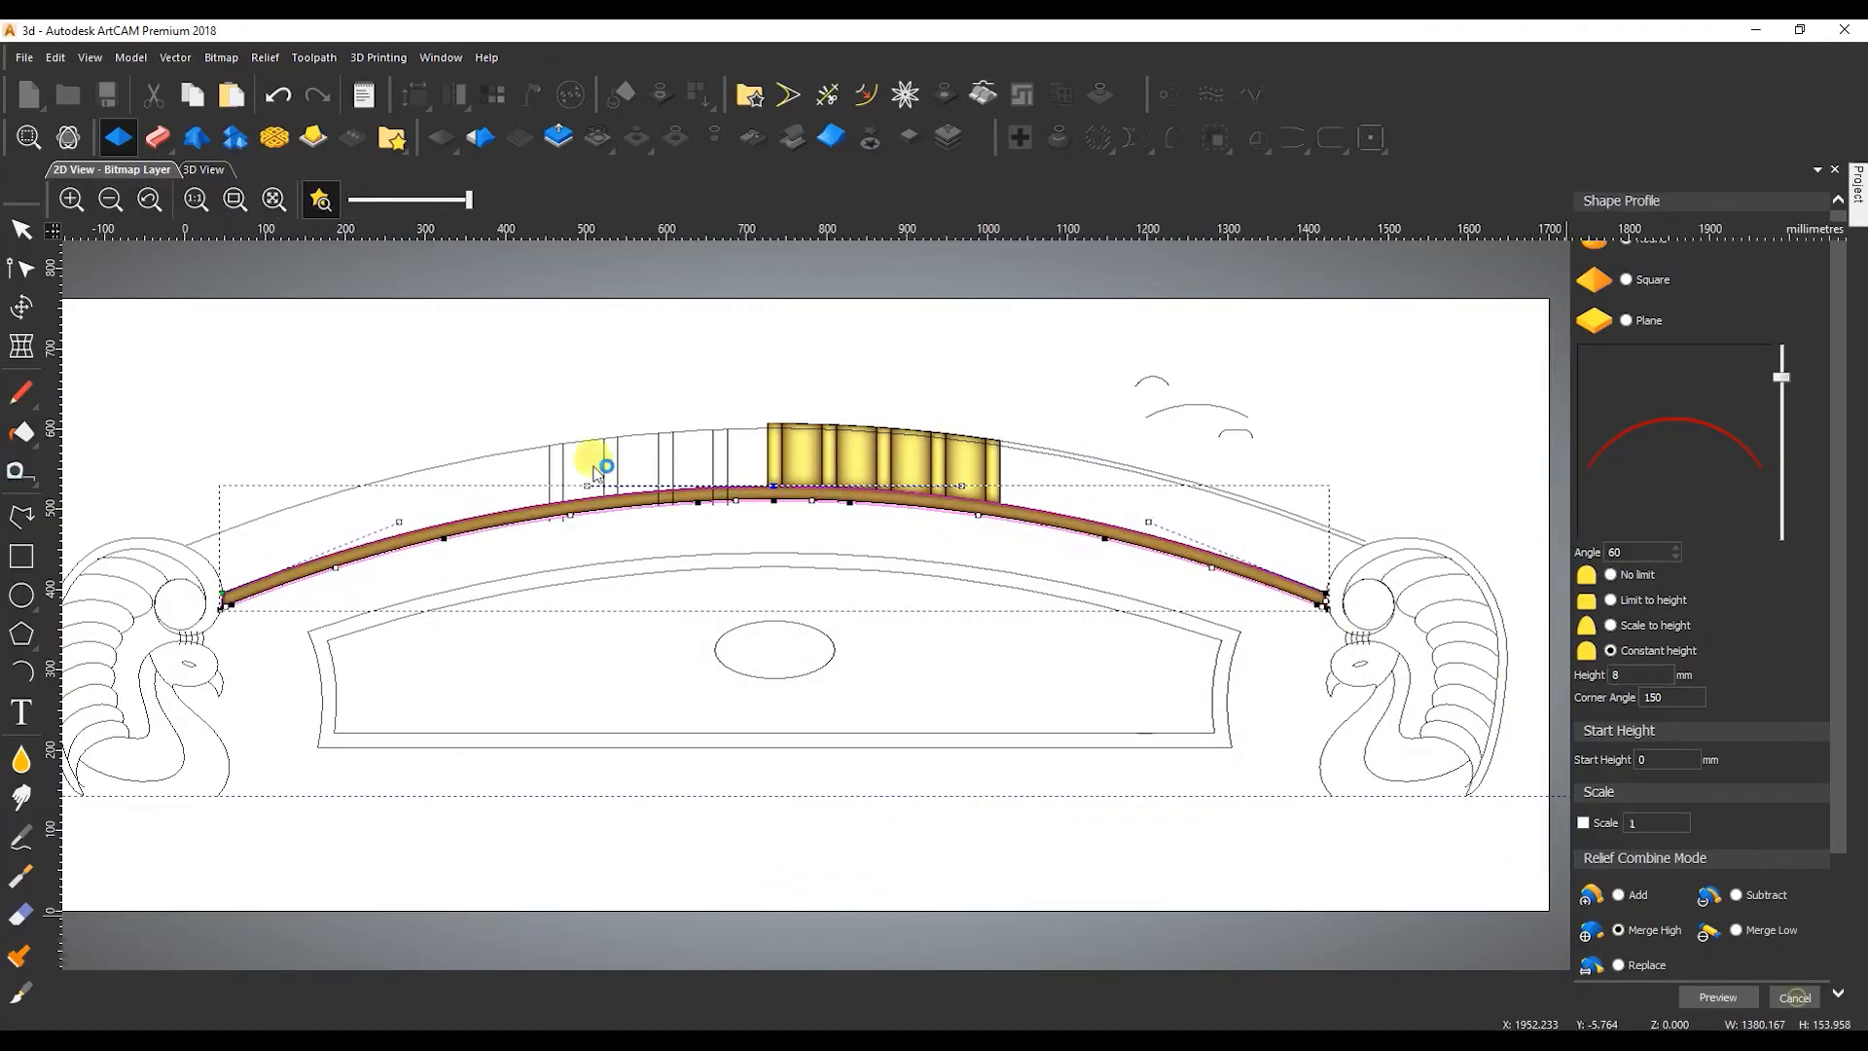
click(204, 169)
scroll(875, 582, up, 3)
drag(876, 582, 717, 658)
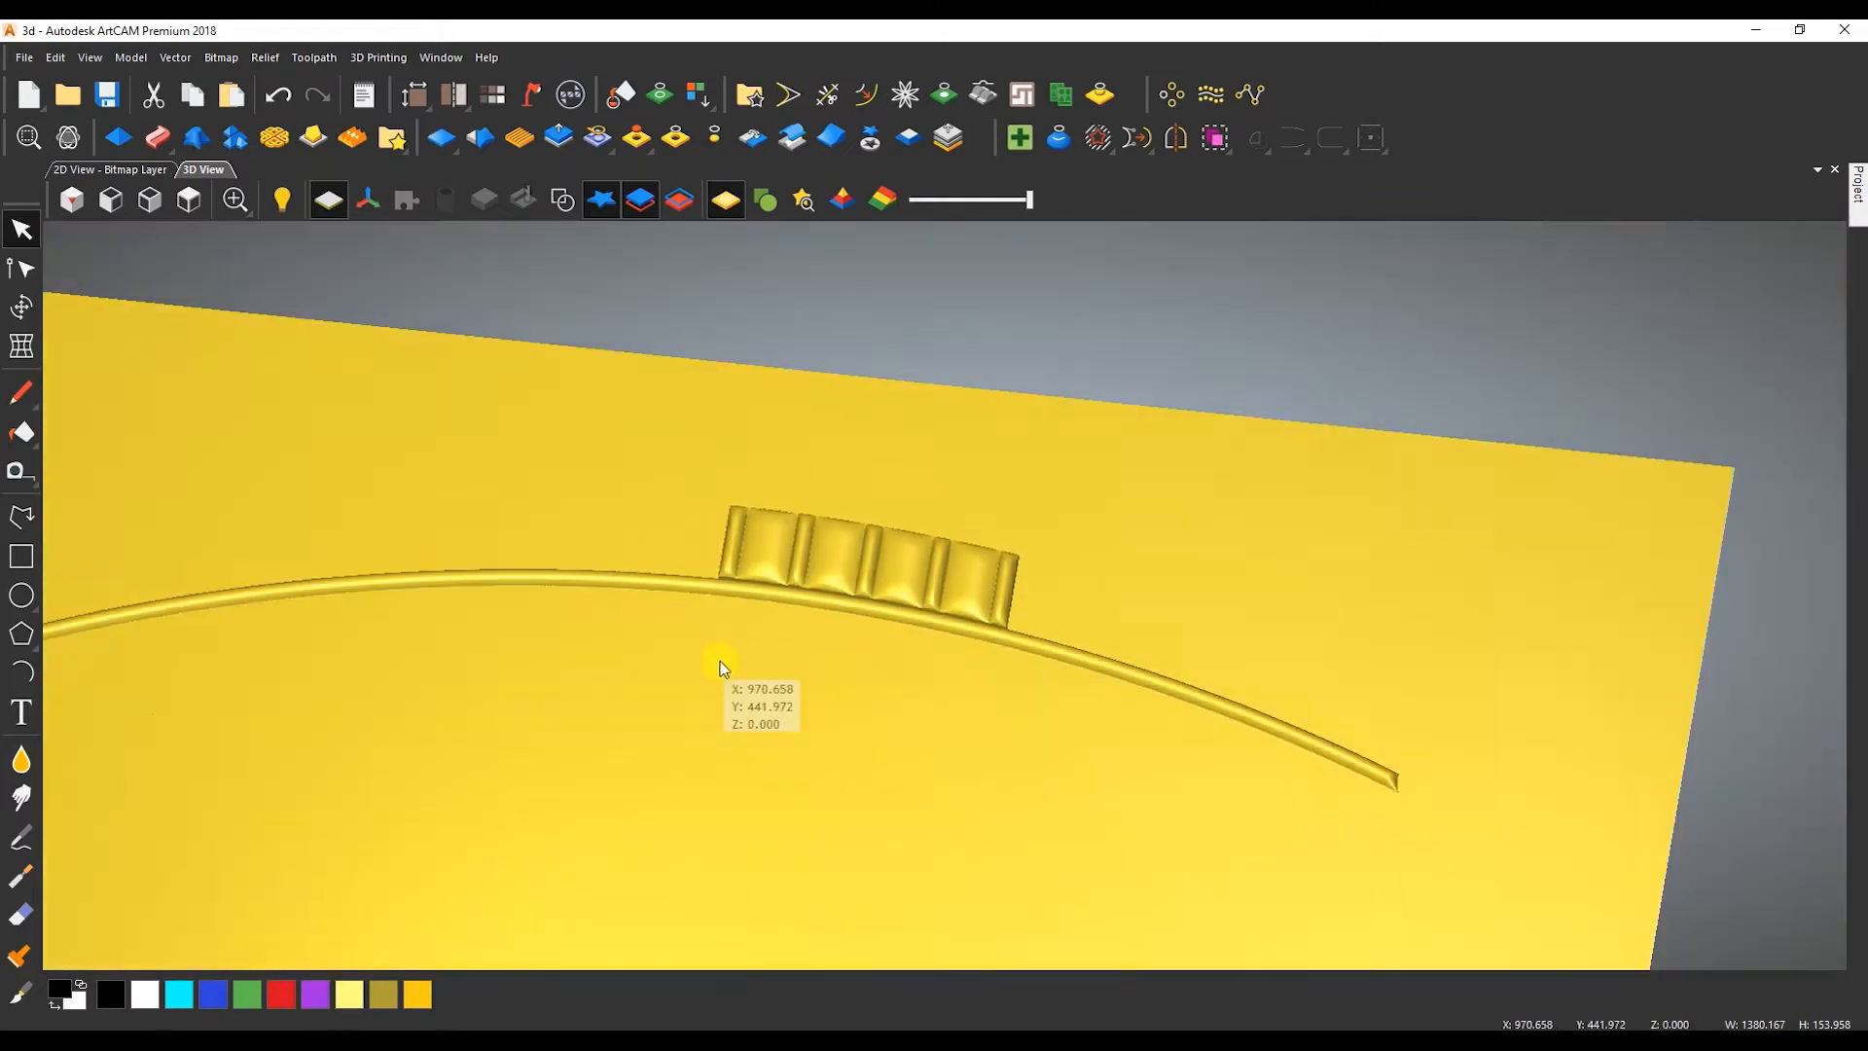
scroll(717, 658, down, 2)
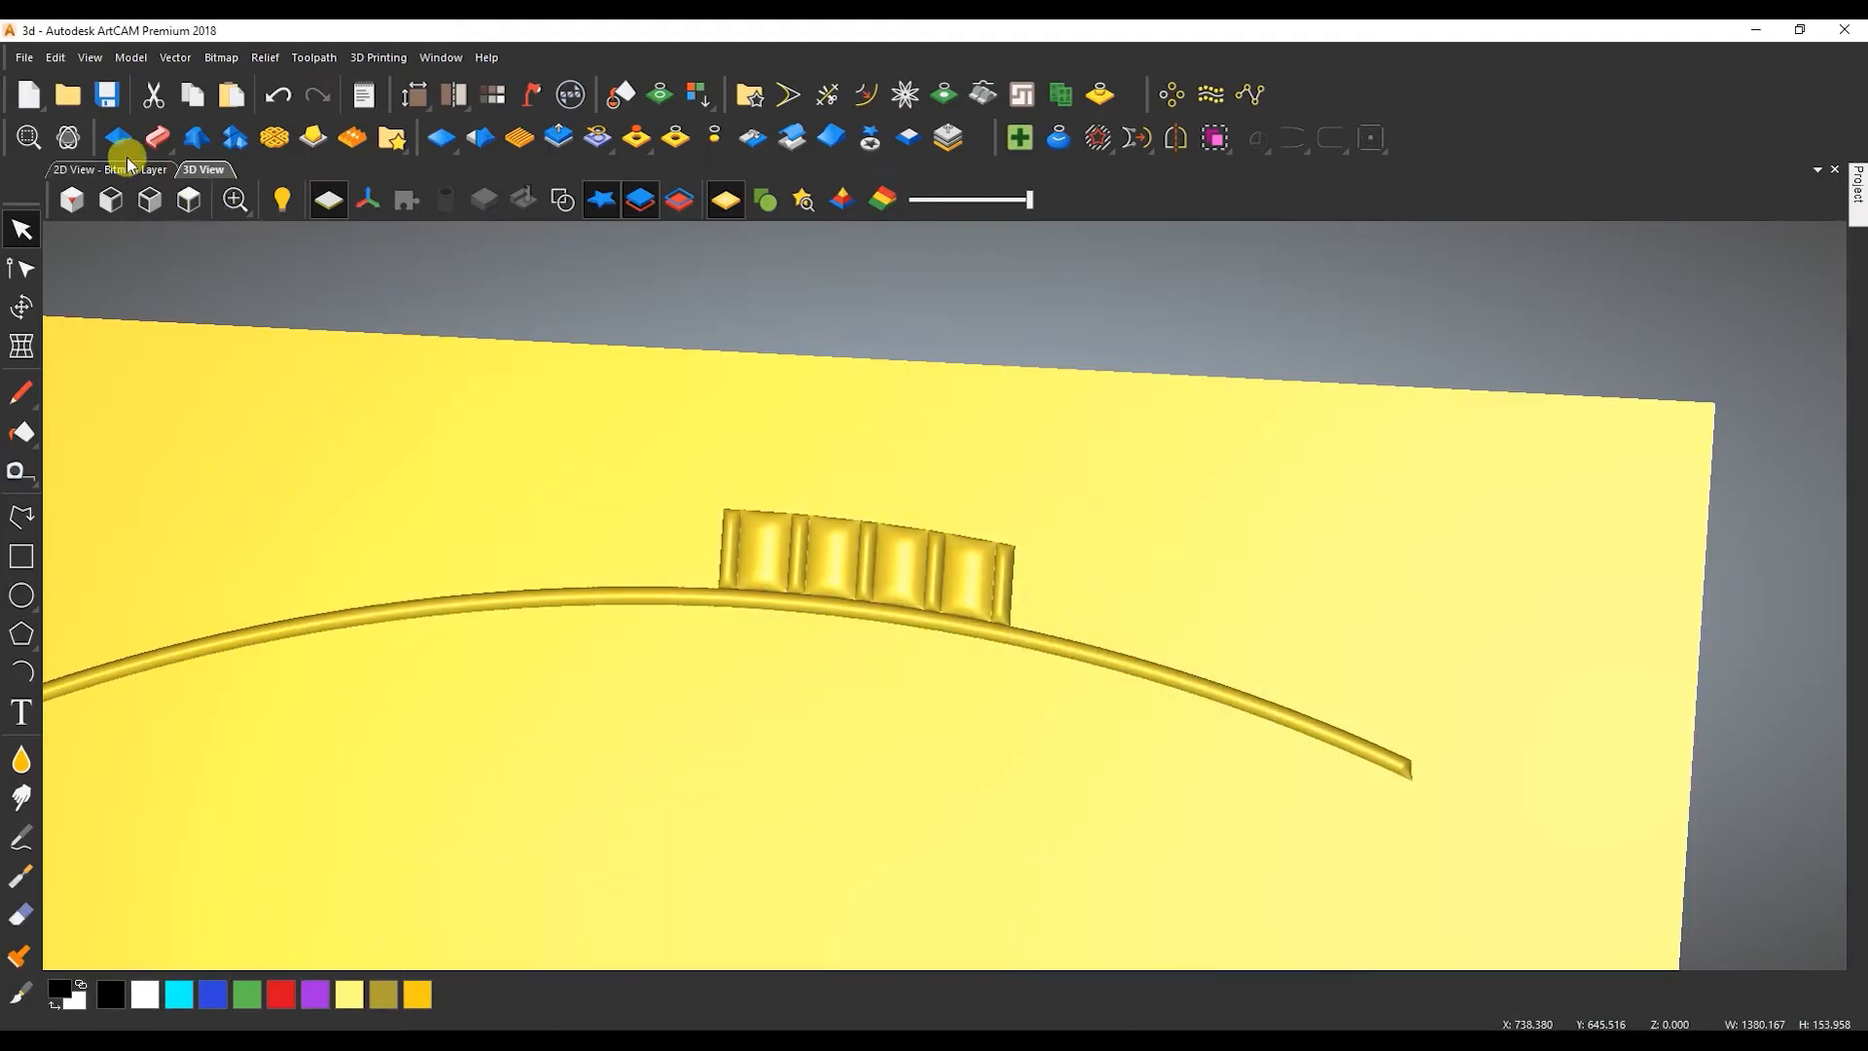
click(127, 167)
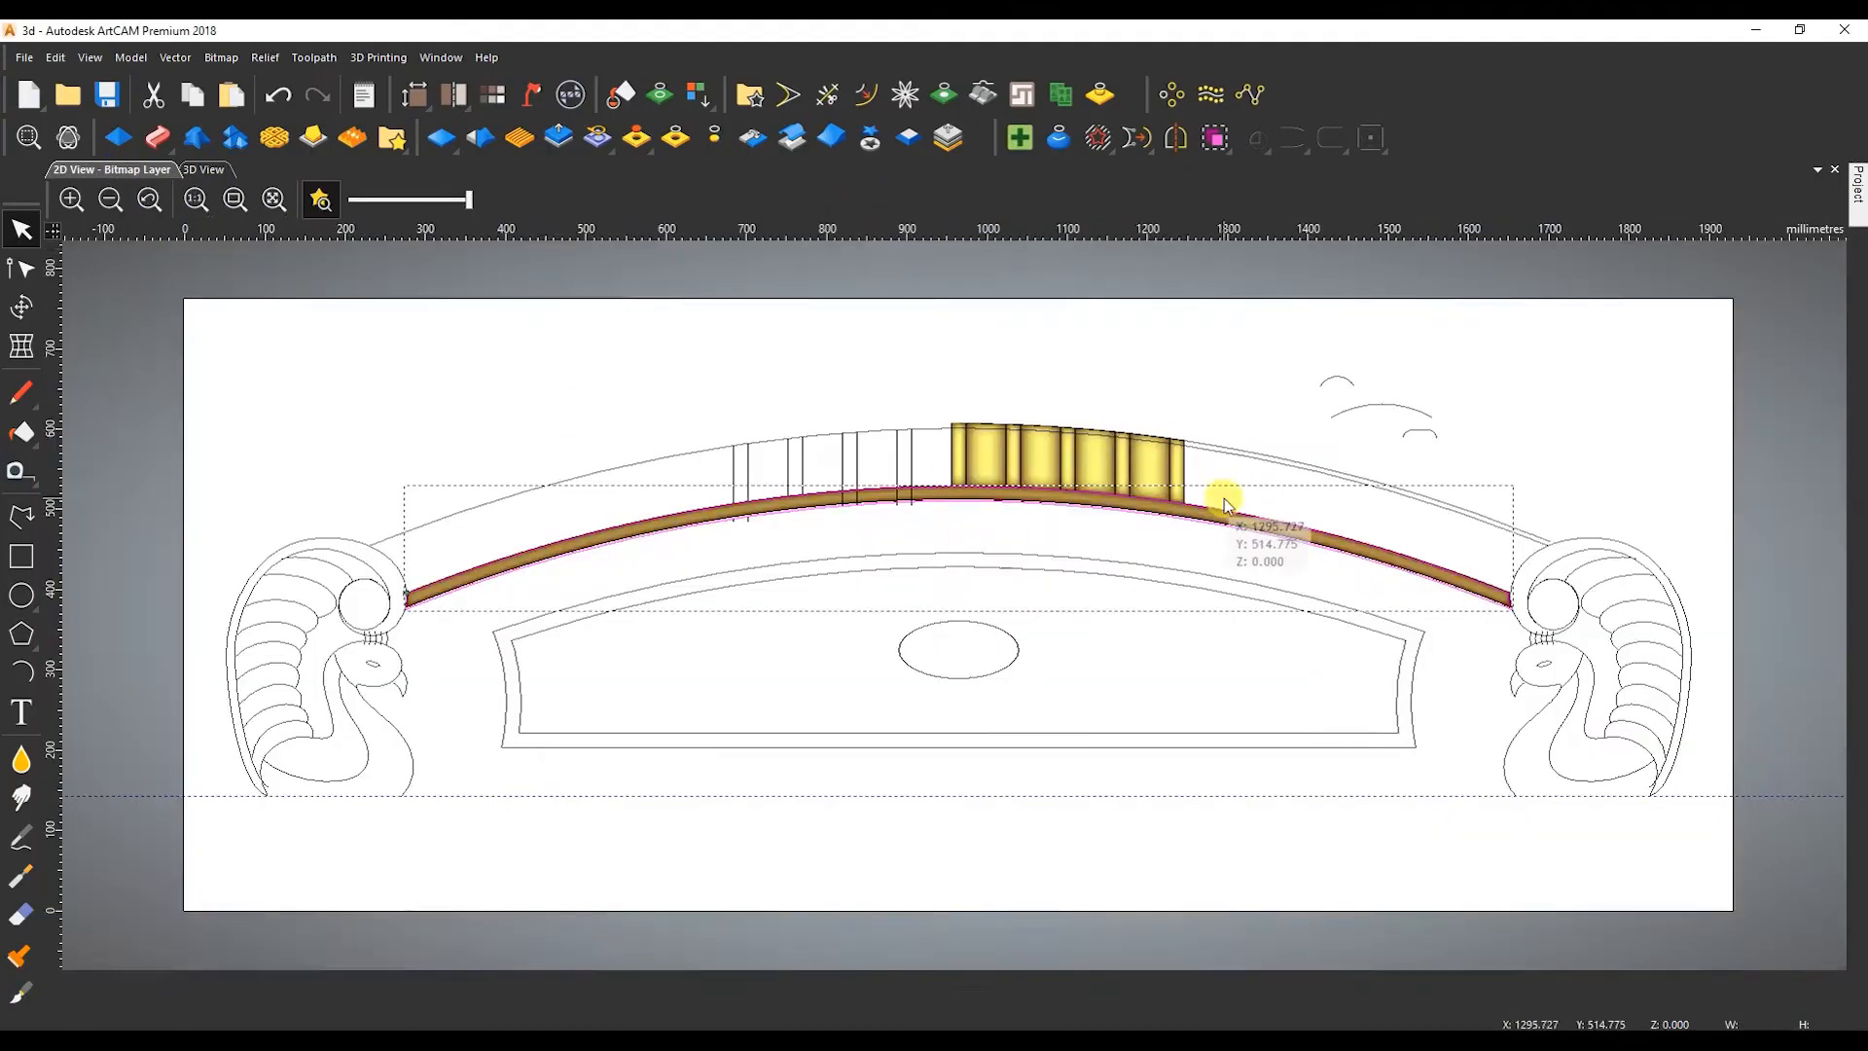
Add a node on the inner crest arc where it meets the ribs' right edge and align it with that edge.
scroll(1128, 350, up, 5)
key(n)
scroll(896, 481, up, 5)
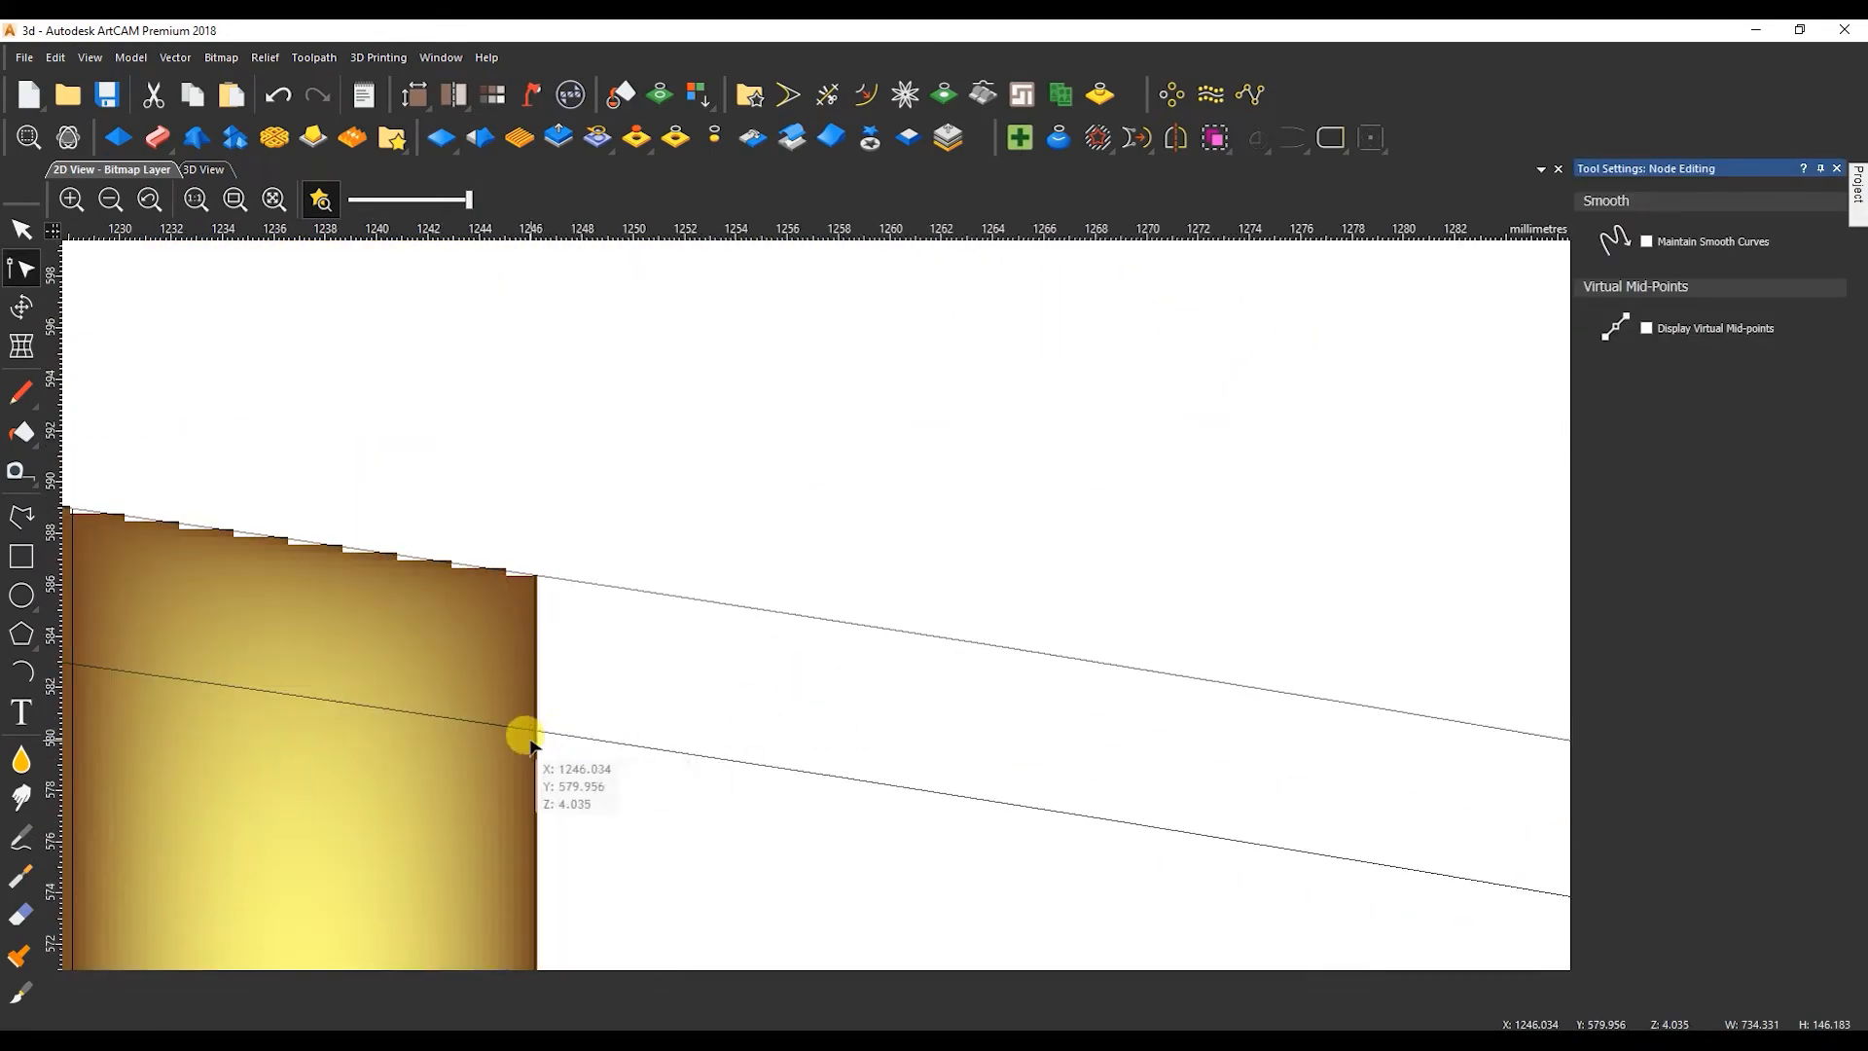
drag(536, 730, 540, 733)
key(ctrl+z)
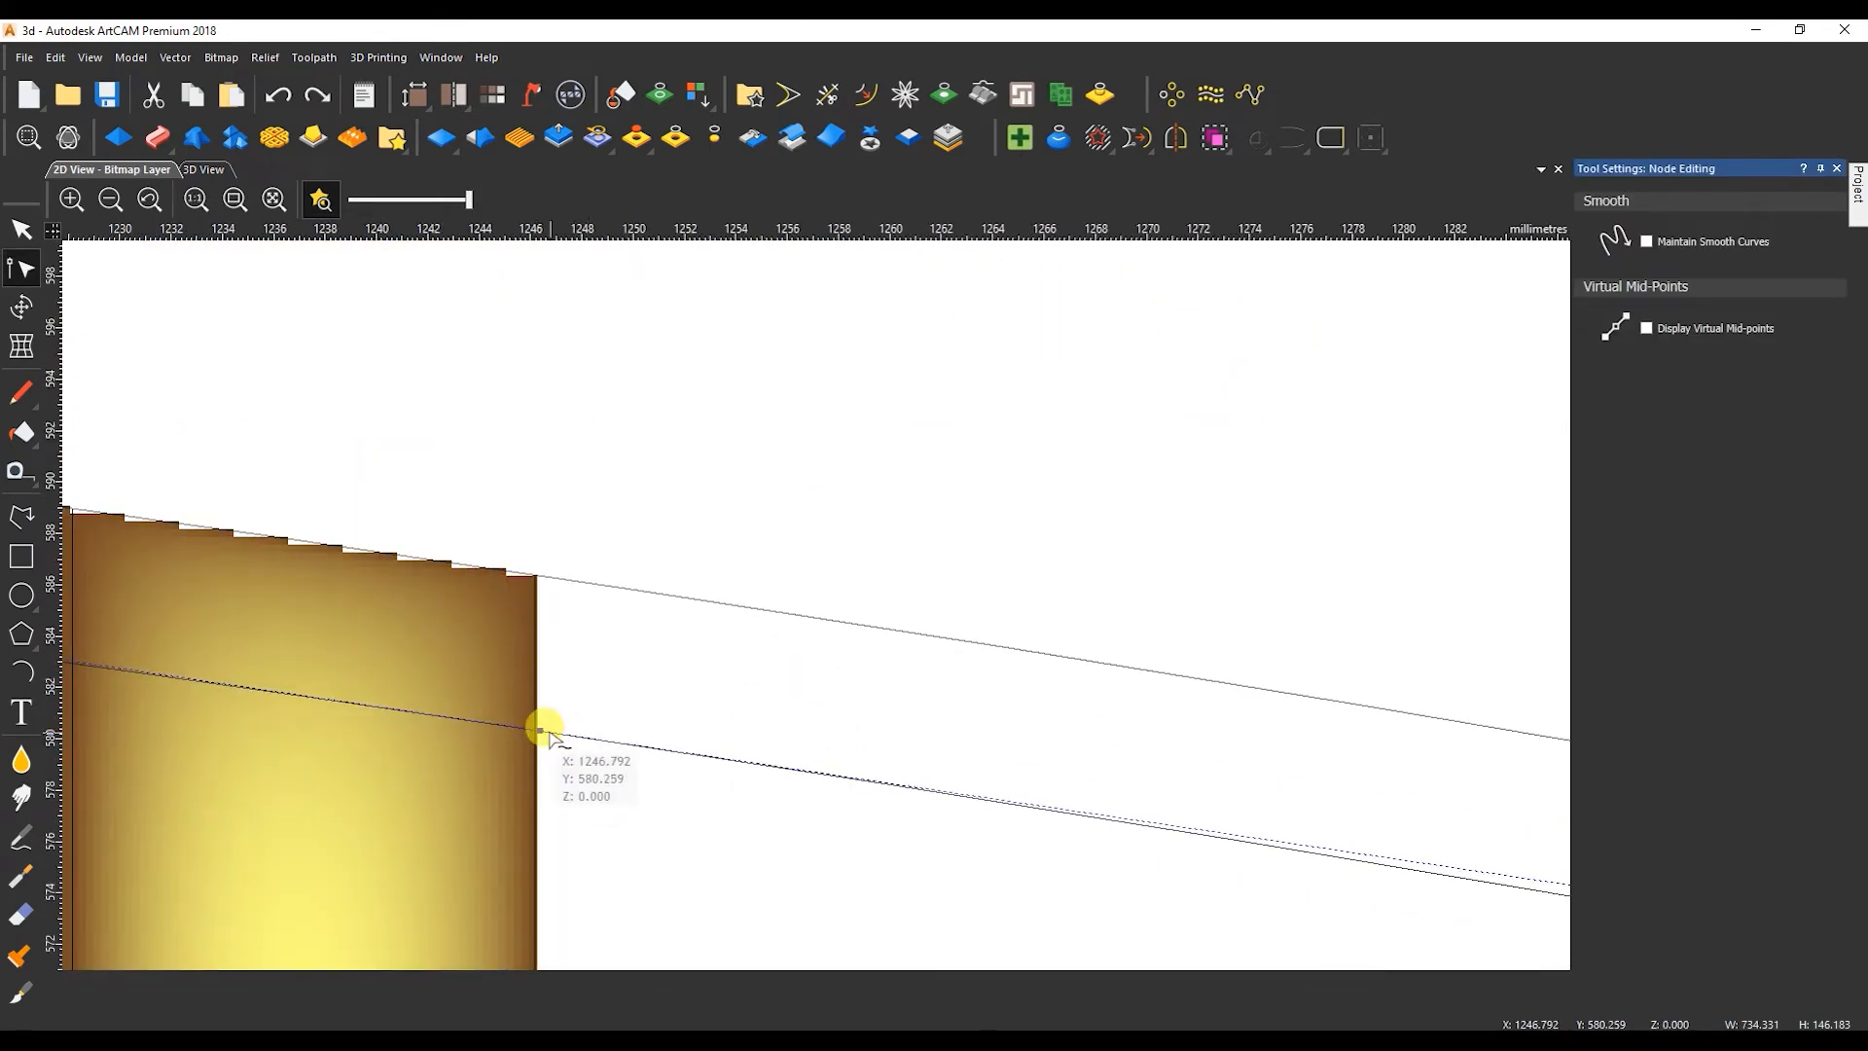
scroll(546, 729, up, 3)
drag(773, 735, 734, 726)
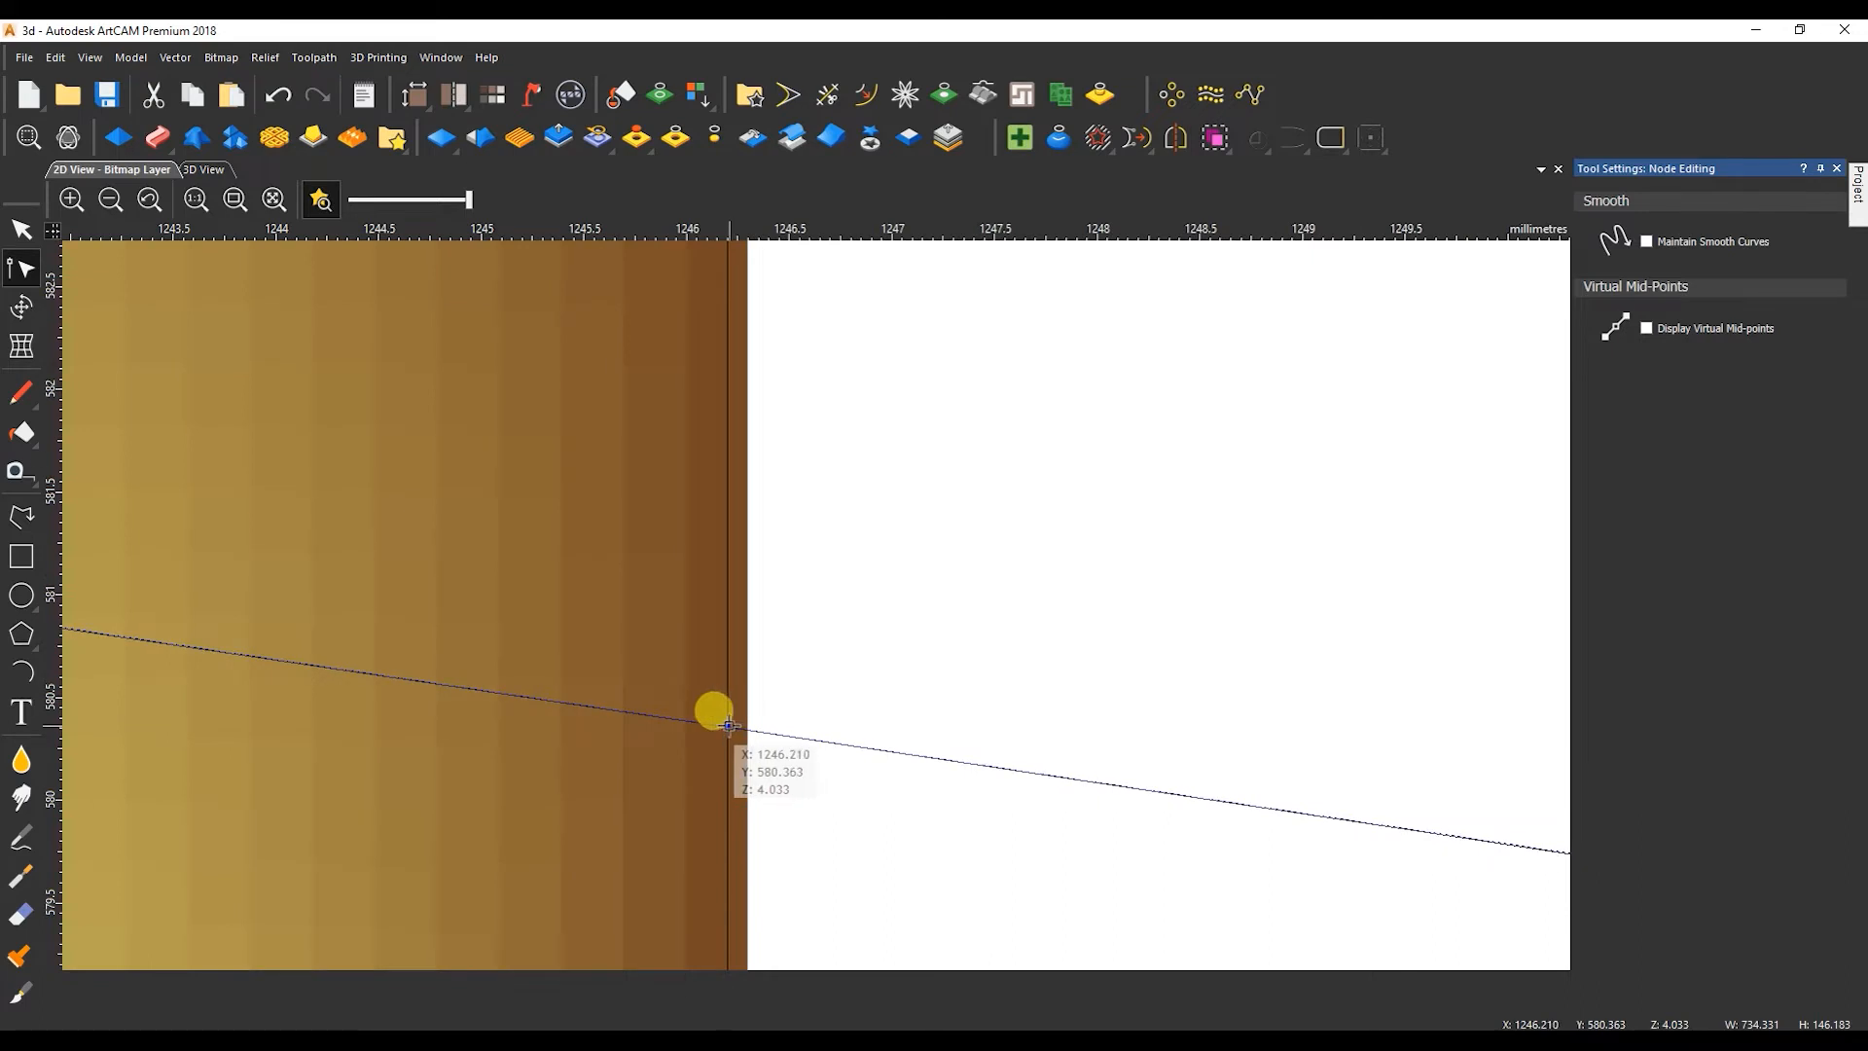
Split the band's upper edge at the ribs' lower-right corner and at the right scroll end.
scroll(763, 750, down, 5)
scroll(821, 850, up, 4)
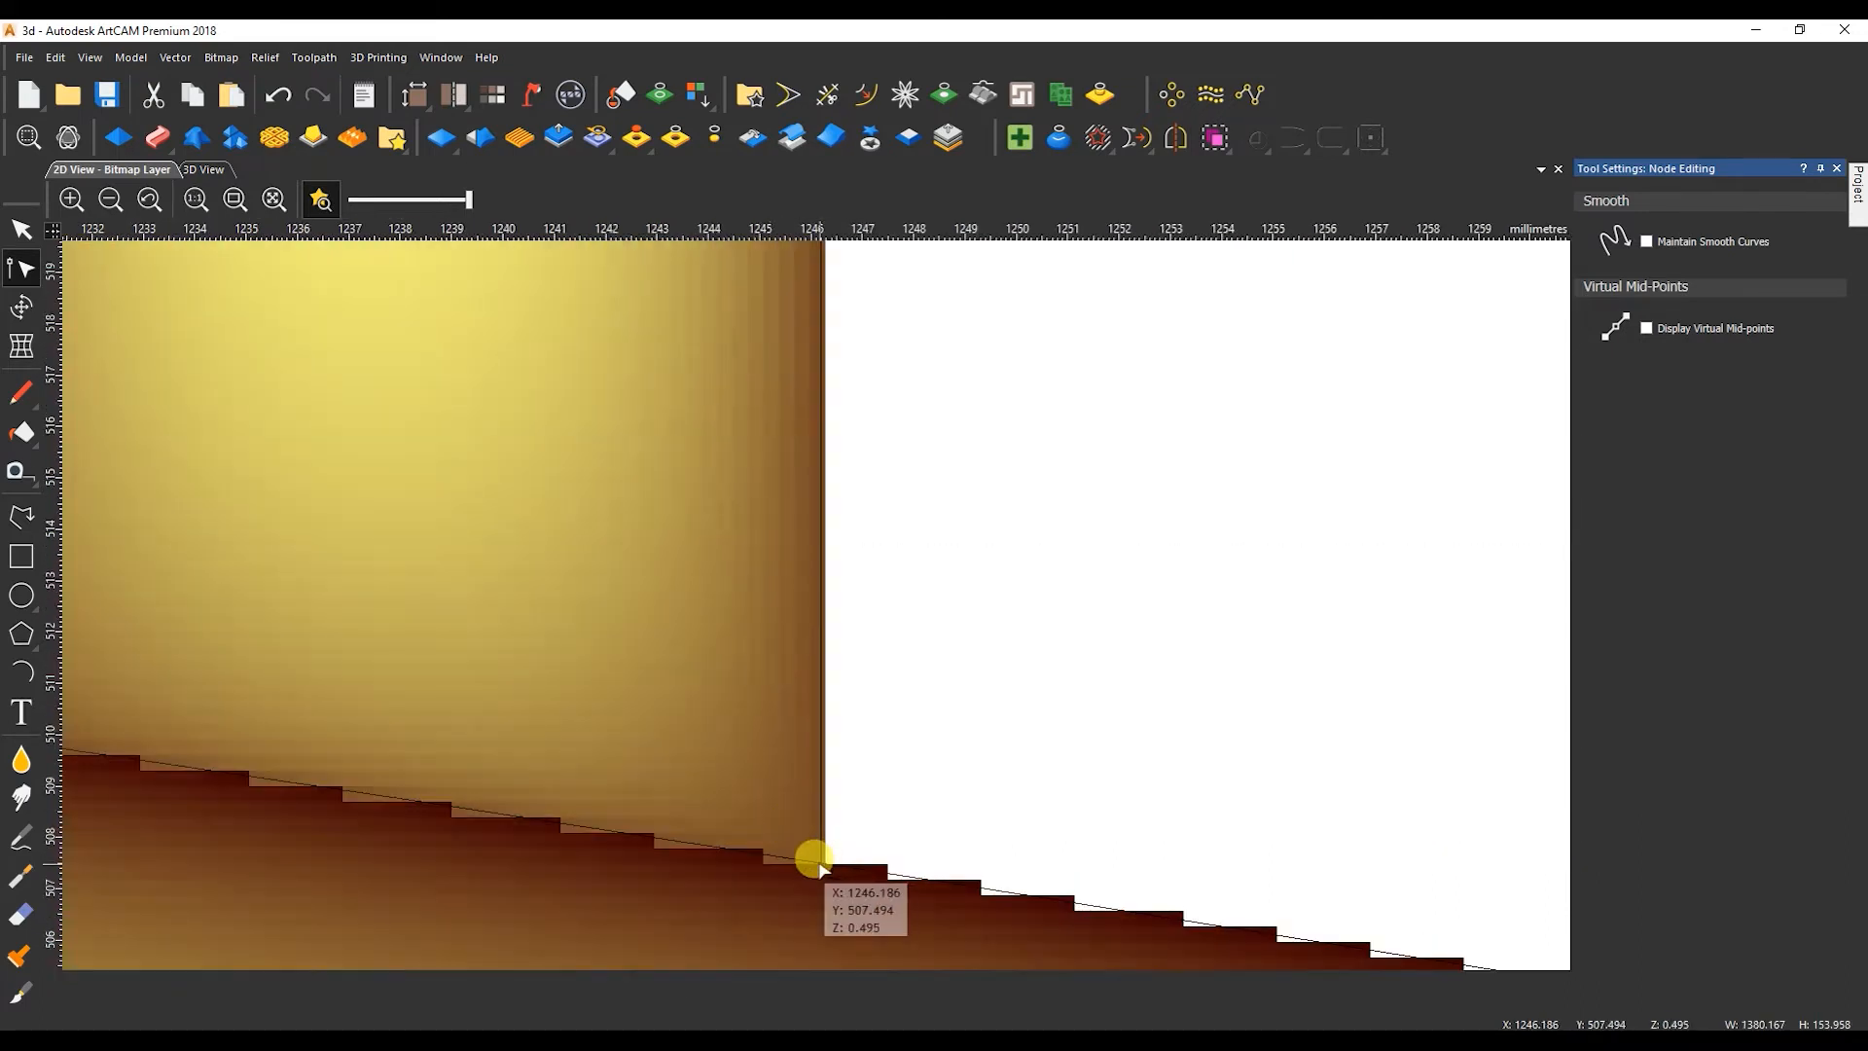
key(n)
scroll(1009, 678, down, 7)
scroll(1168, 649, up, 3)
double_click(1051, 695)
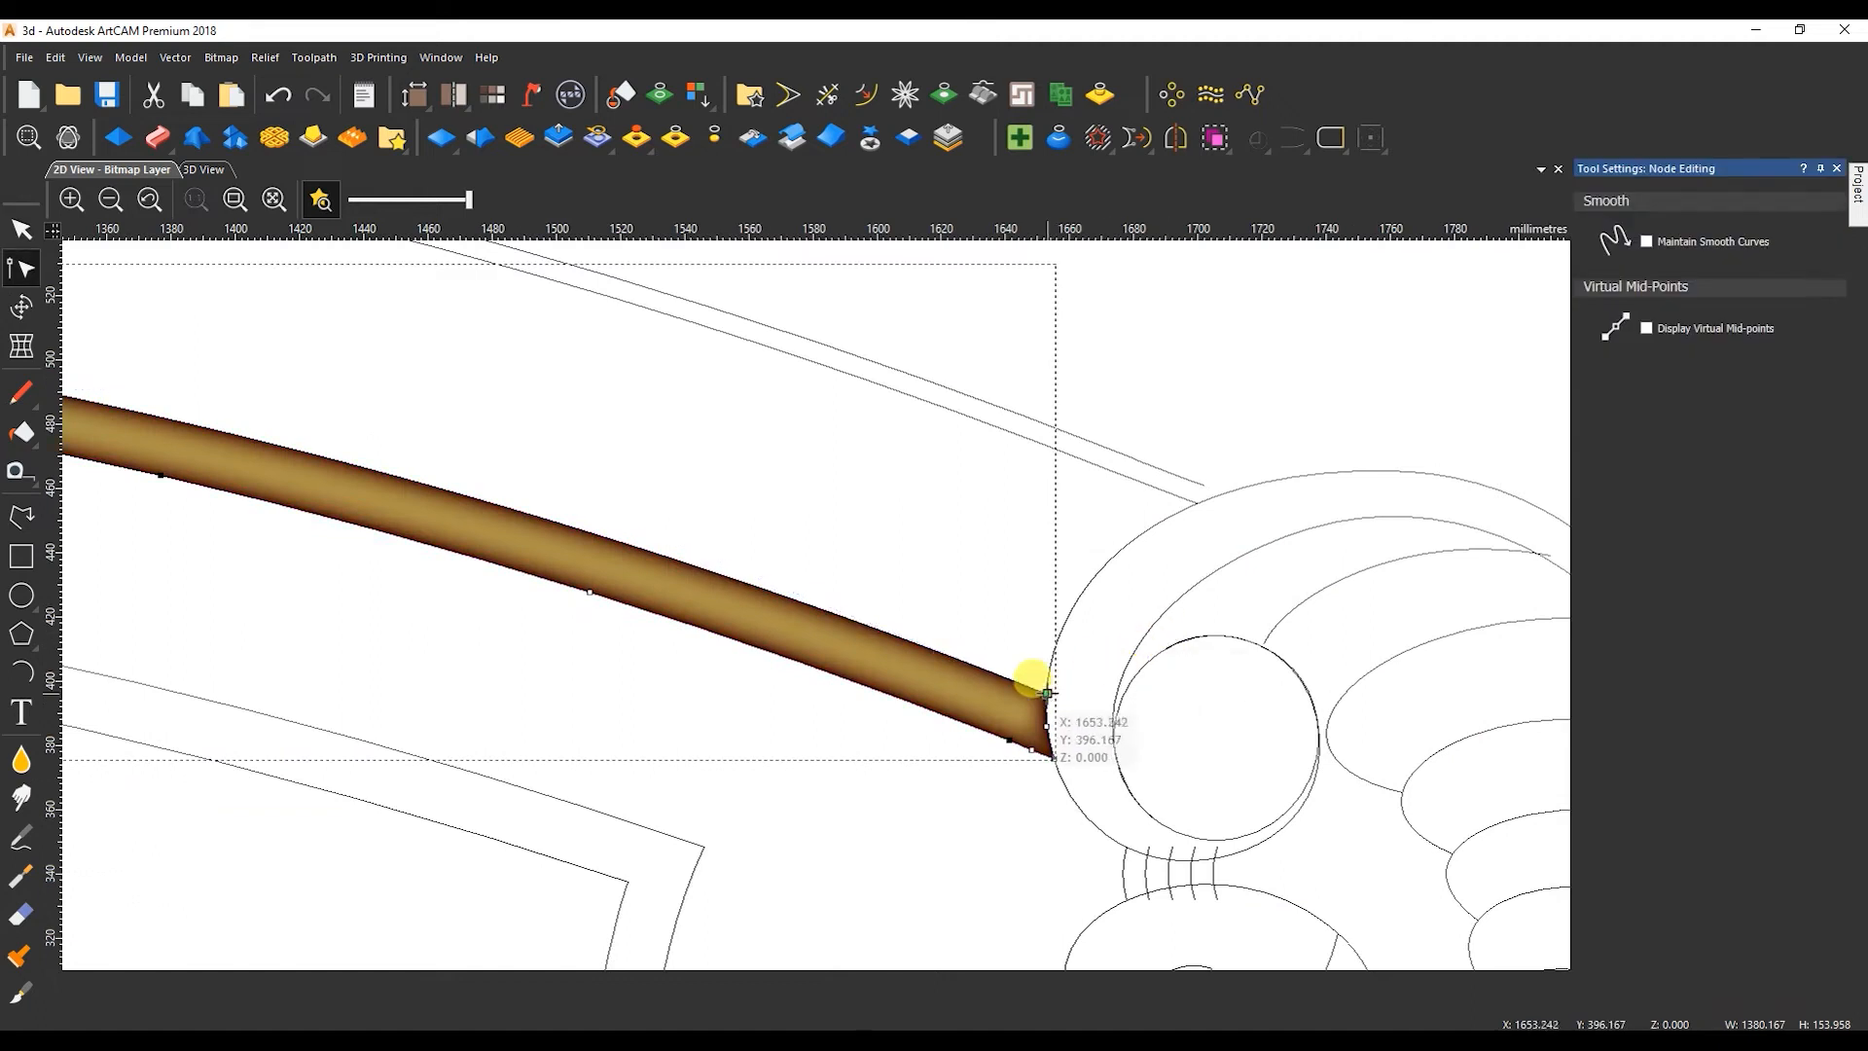
key(n)
Join the arcs bounding the plain crest section right of the ribs into a closed outline with lines.
drag(1001, 417, 887, 636)
scroll(887, 636, down, 4)
click(1277, 142)
Reshape the closing line at the plain crest section's right end to follow the scroll's curve.
scroll(937, 681, up, 6)
double_click(1011, 597)
drag(1016, 592, 955, 556)
scroll(1110, 413, up, 1)
click(814, 683)
middle_drag(751, 924, 817, 695)
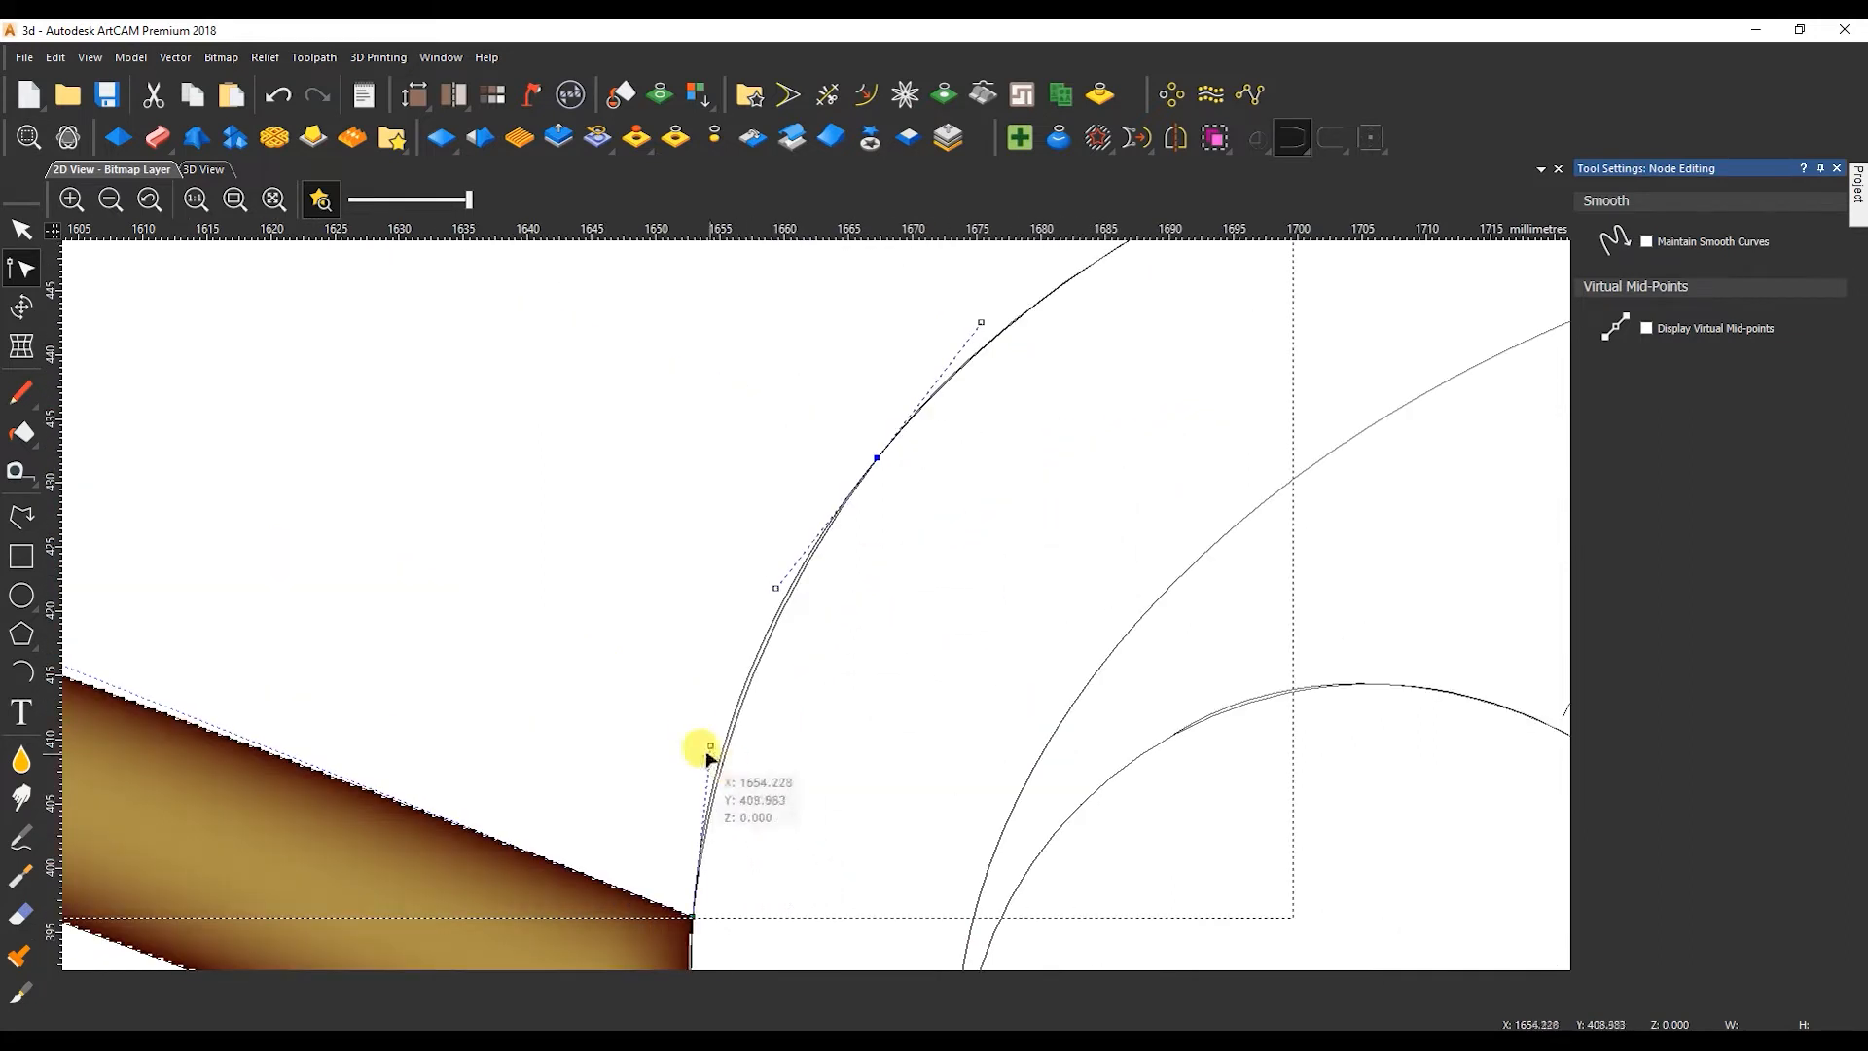
scroll(755, 703, down, 3)
middle_drag(243, 446, 799, 445)
click(21, 229)
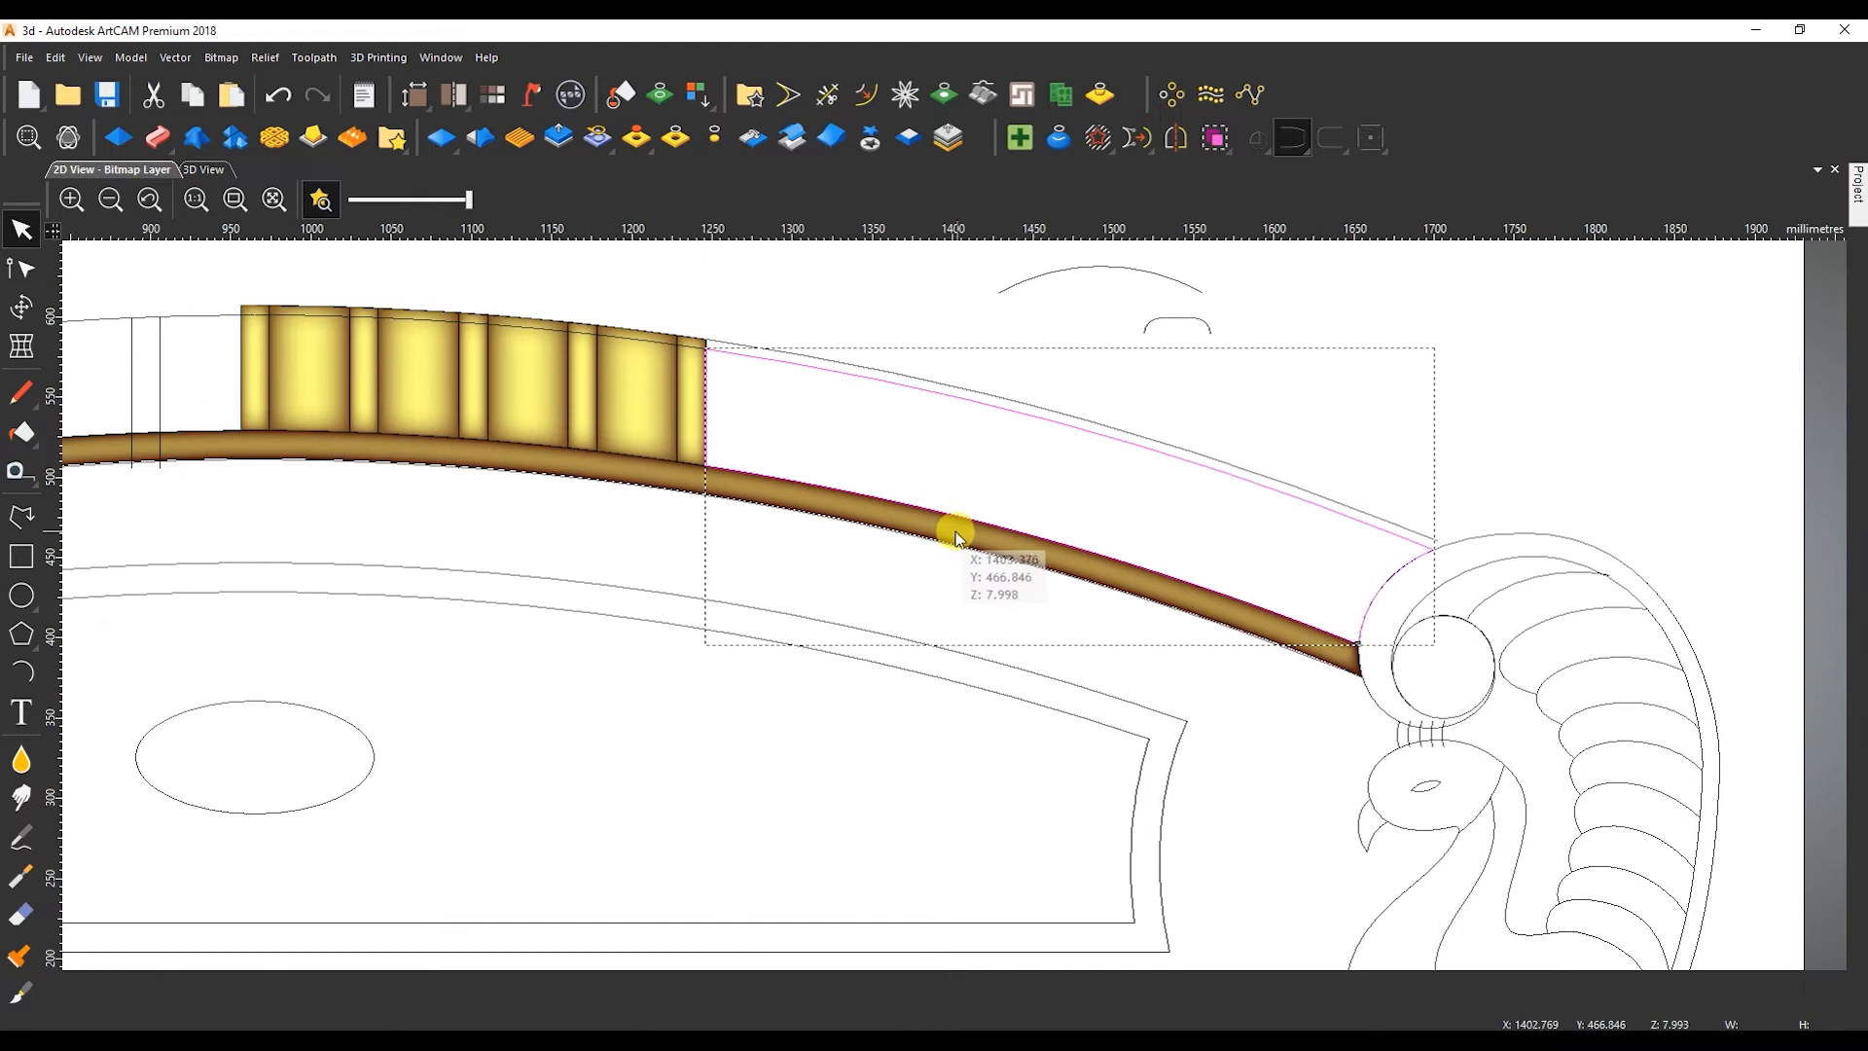
Shape the plain crest section with a round profile, angle 60 and constant height 14 mm, using Merge High.
double_click(955, 523)
click(1626, 239)
click(1610, 650)
click(1617, 675)
text(14)
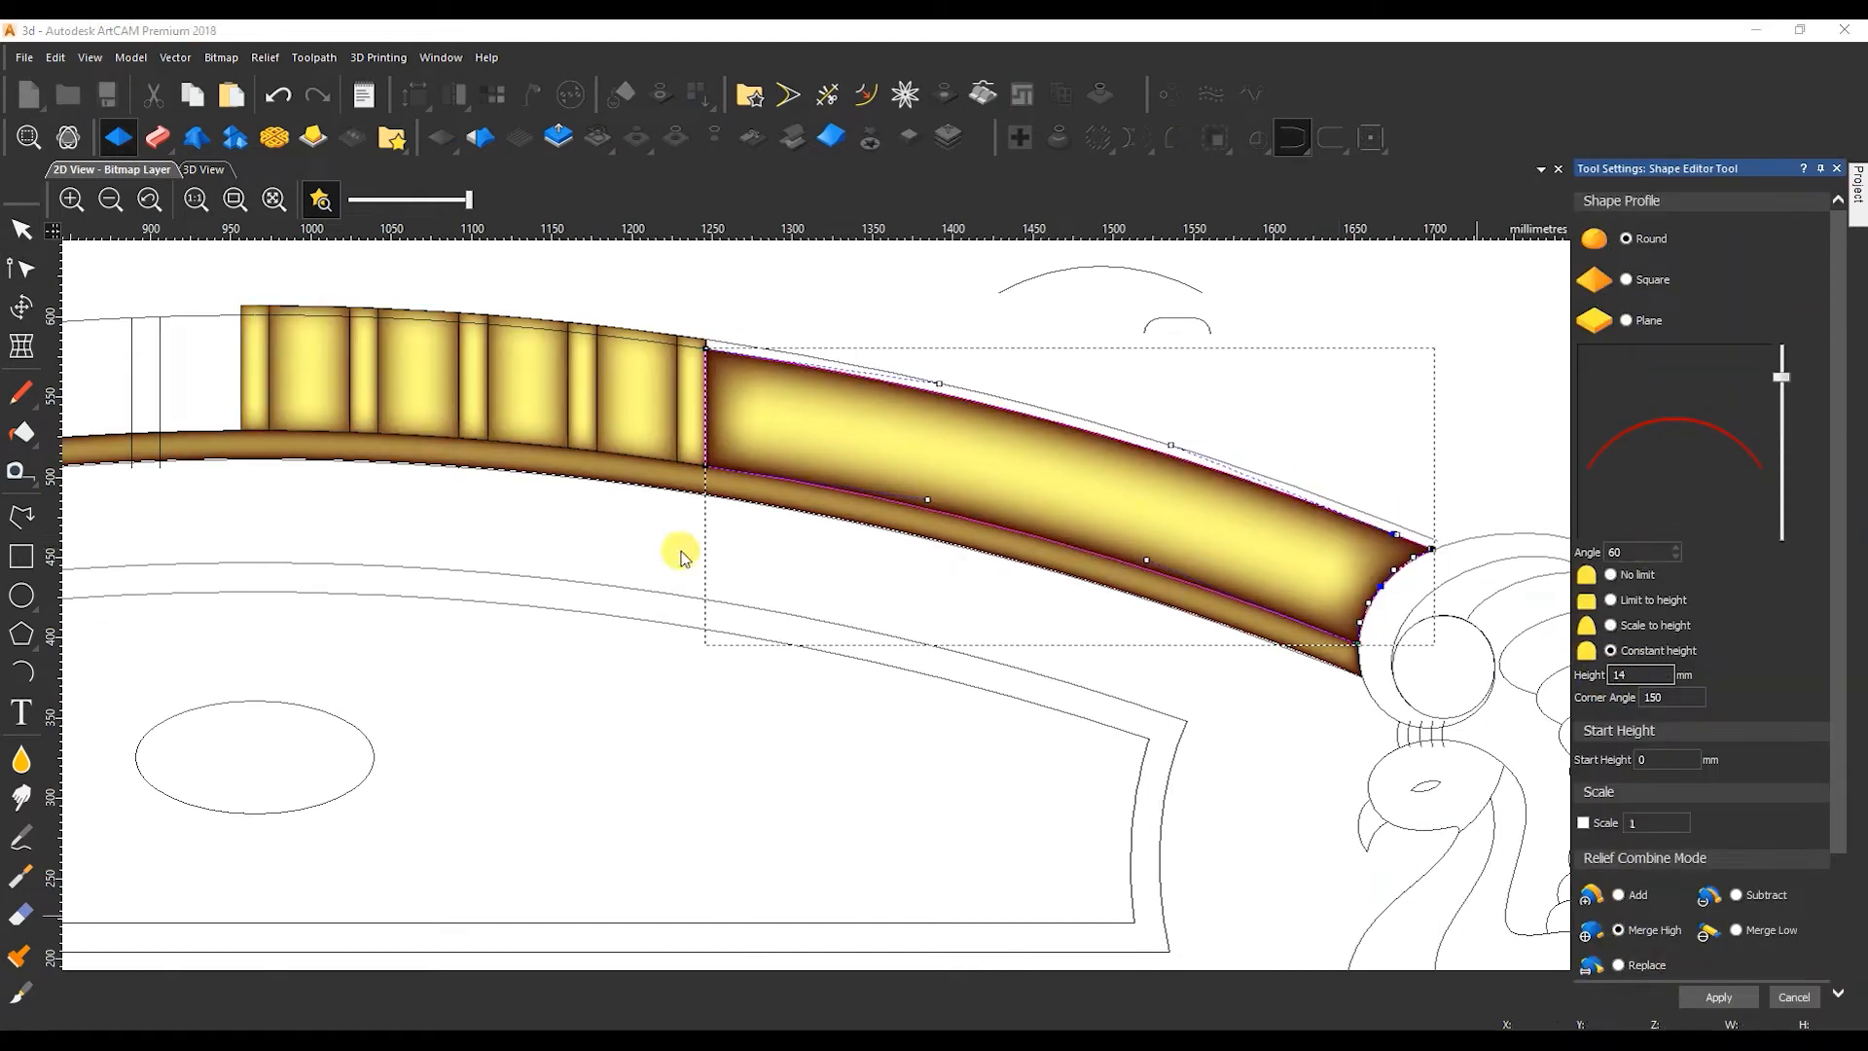
Inspect the crest relief in 3D and compare it with the bed reference photo in Photos.
click(203, 170)
drag(967, 655, 957, 584)
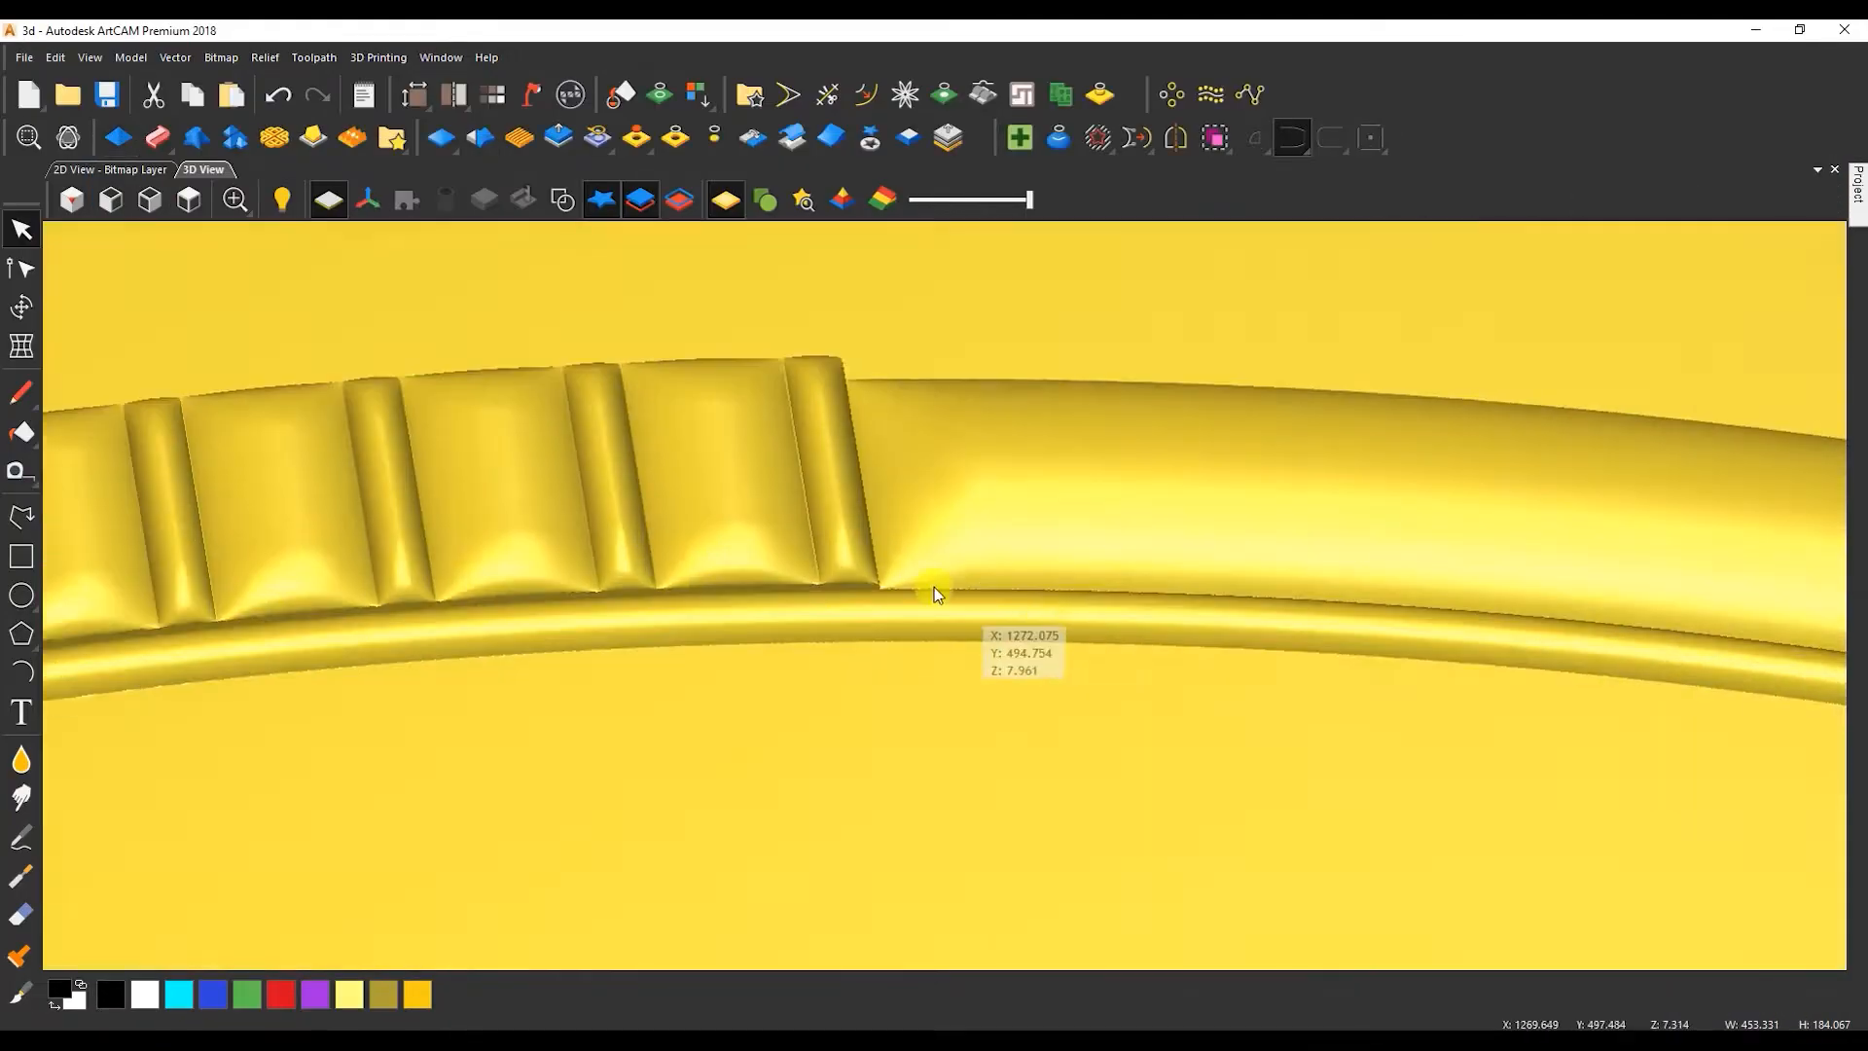
scroll(934, 587, down, 5)
mouse_move(934, 587)
mouse_down()
mouse_move(848, 613)
mouse_move(1106, 549)
mouse_move(1044, 607)
mouse_move(485, 621)
mouse_move(312, 580)
mouse_move(370, 617)
mouse_move(292, 409)
mouse_up()
click(110, 169)
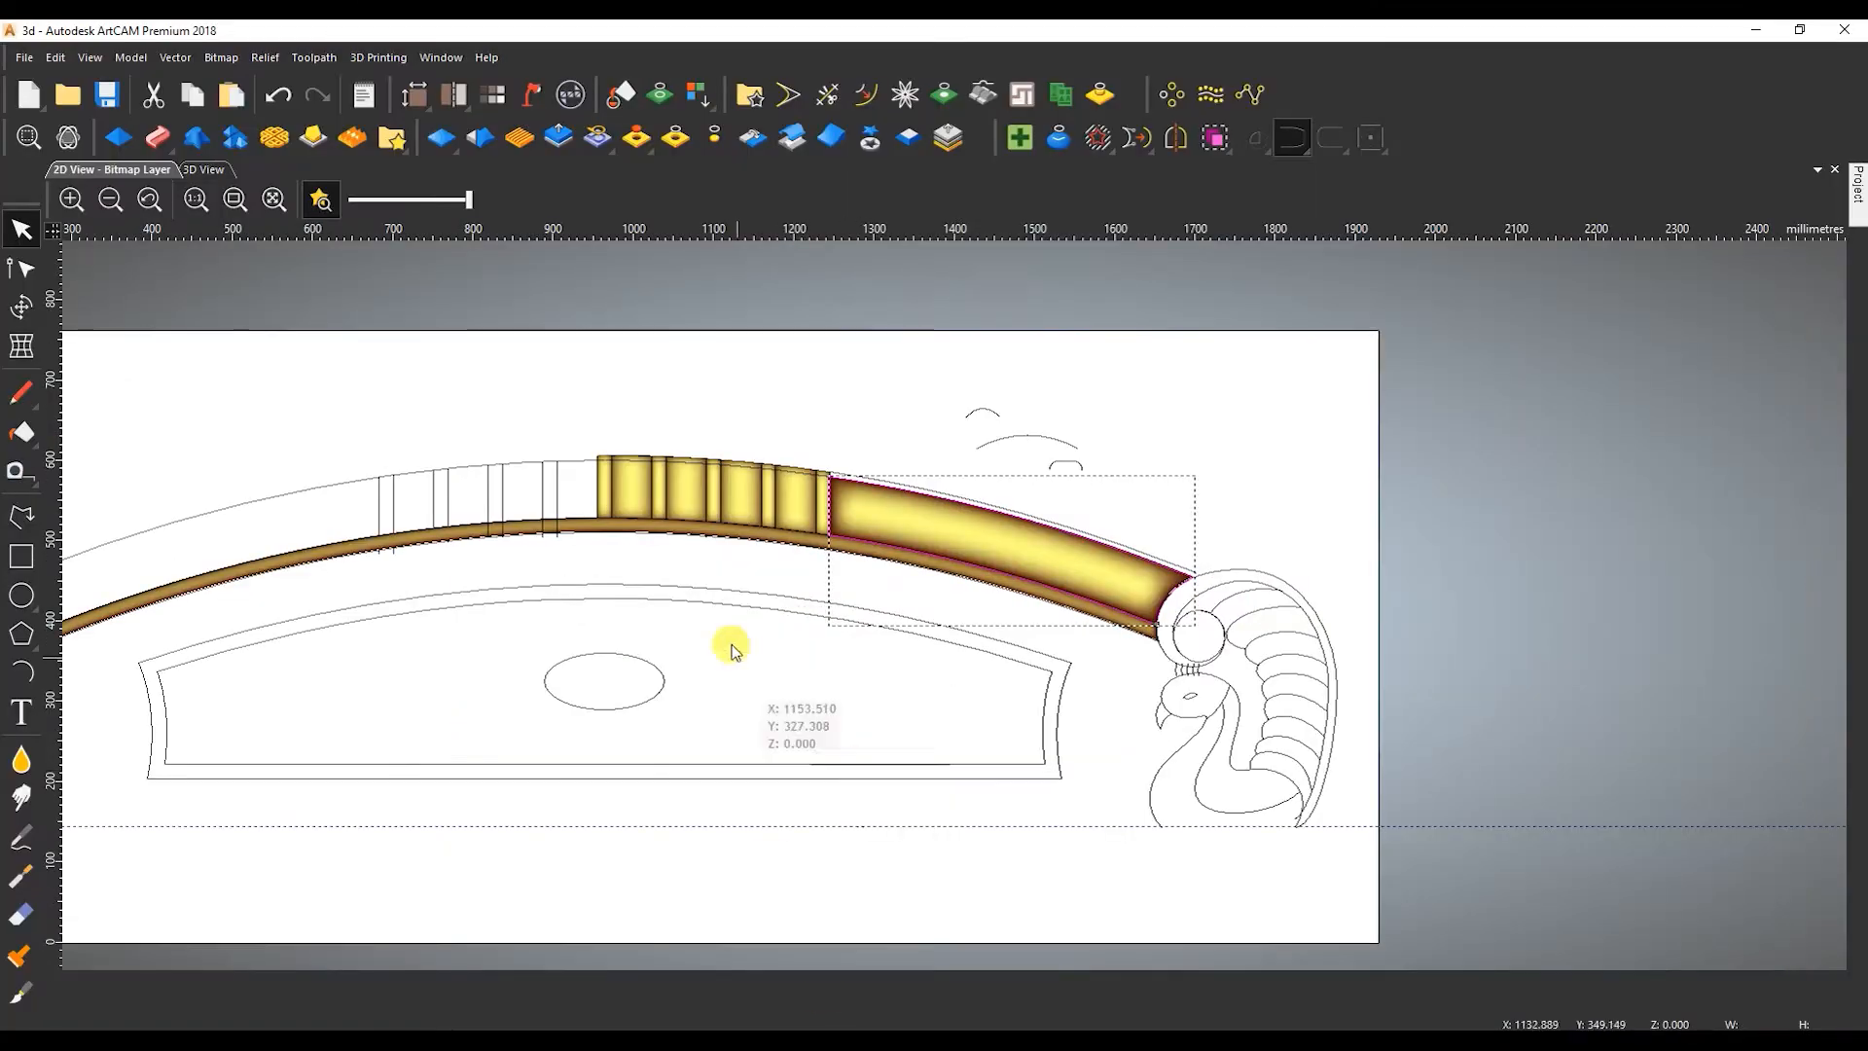
Shape the panel's border frame with a round profile, angle 60 and constant height 8 mm, using Merge High.
click(751, 628)
double_click(751, 627)
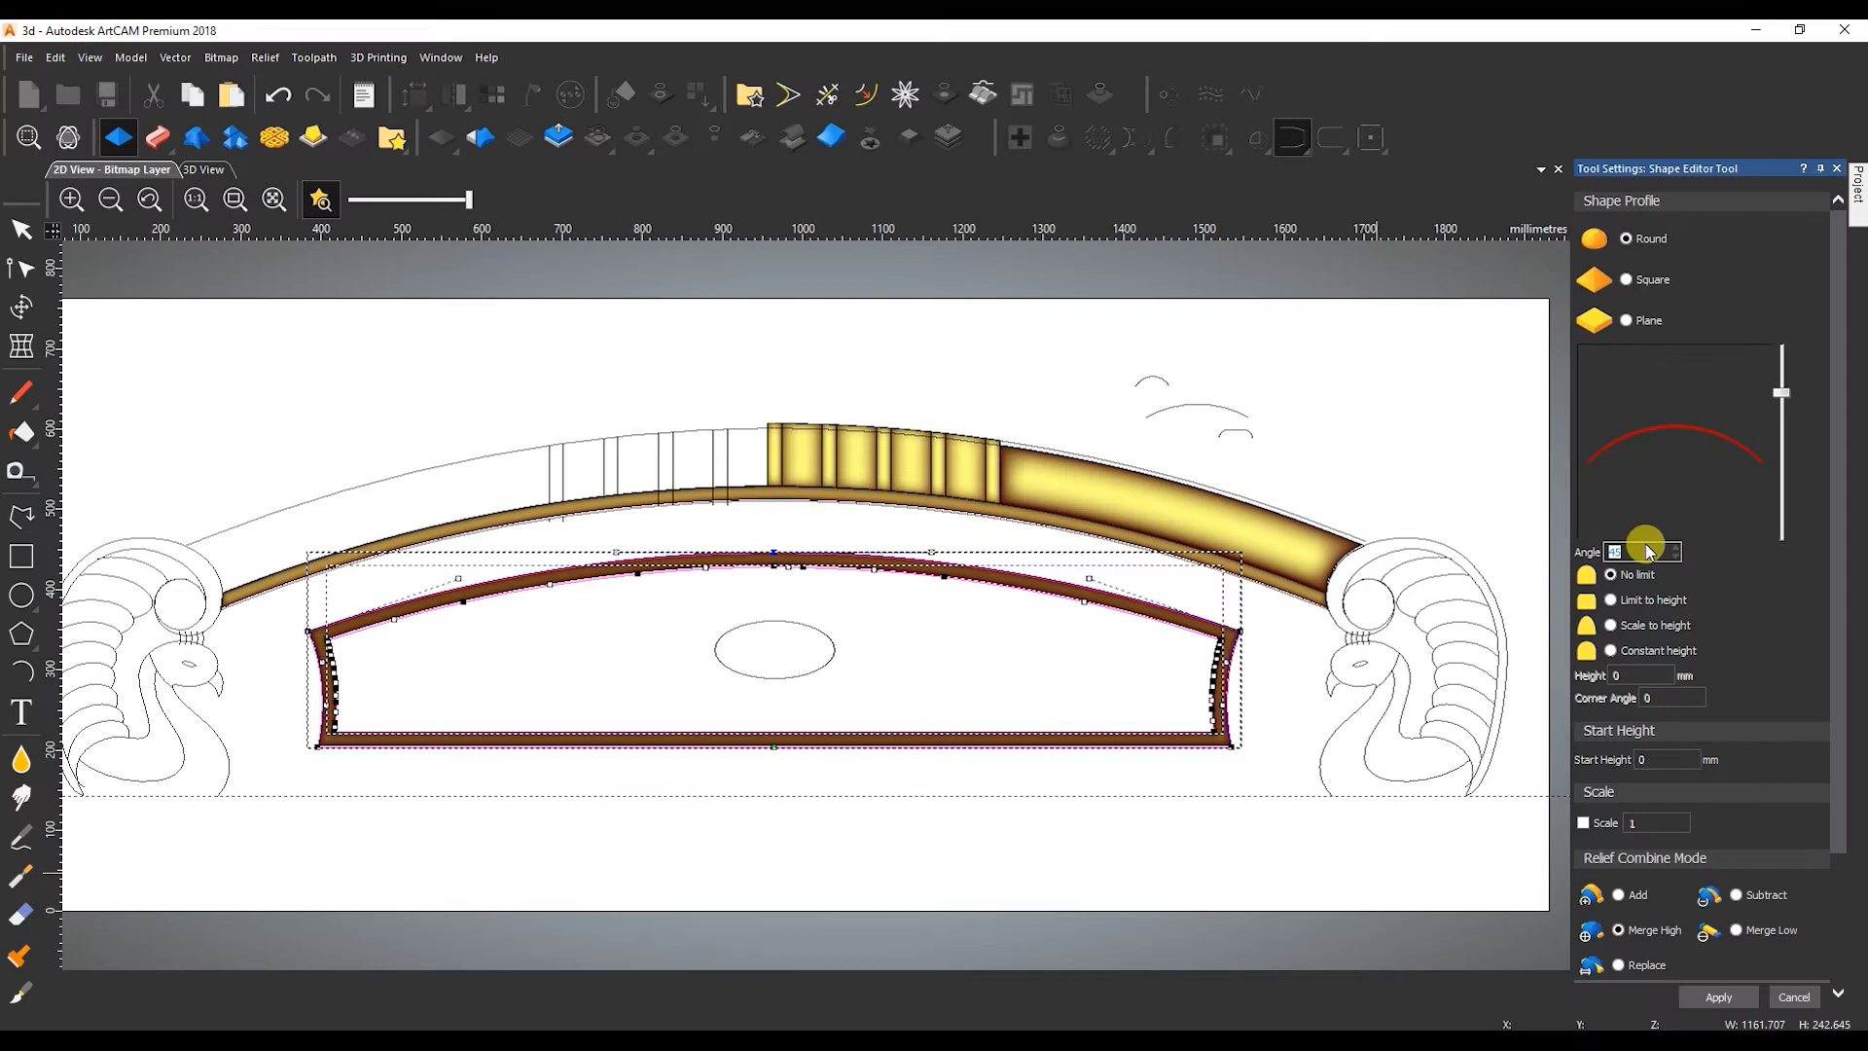
drag(1637, 552, 1599, 549)
text(60)
click(1611, 650)
drag(1629, 674, 1602, 675)
text(8)
click(1721, 995)
click(1763, 999)
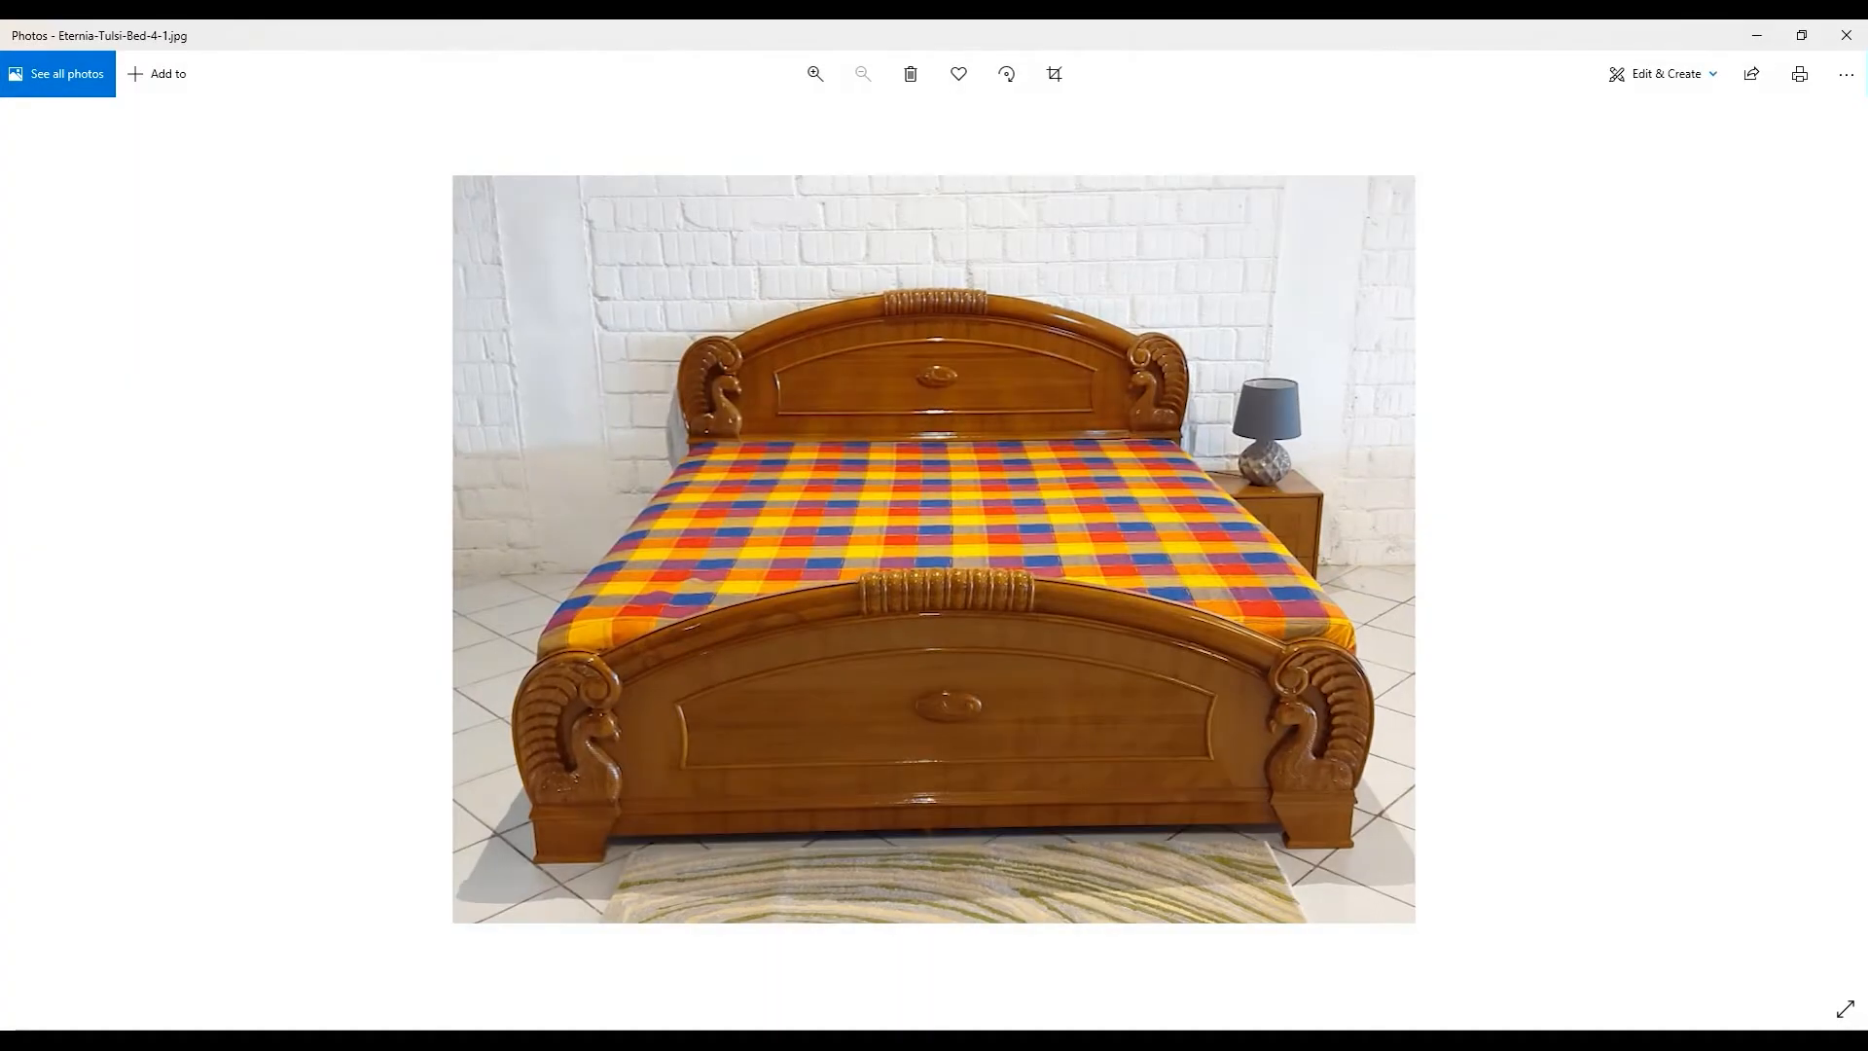
Check the oval in the reference photo and shape the panel's centre oval as a round relief 10 mm high.
scroll(992, 710, up, 5)
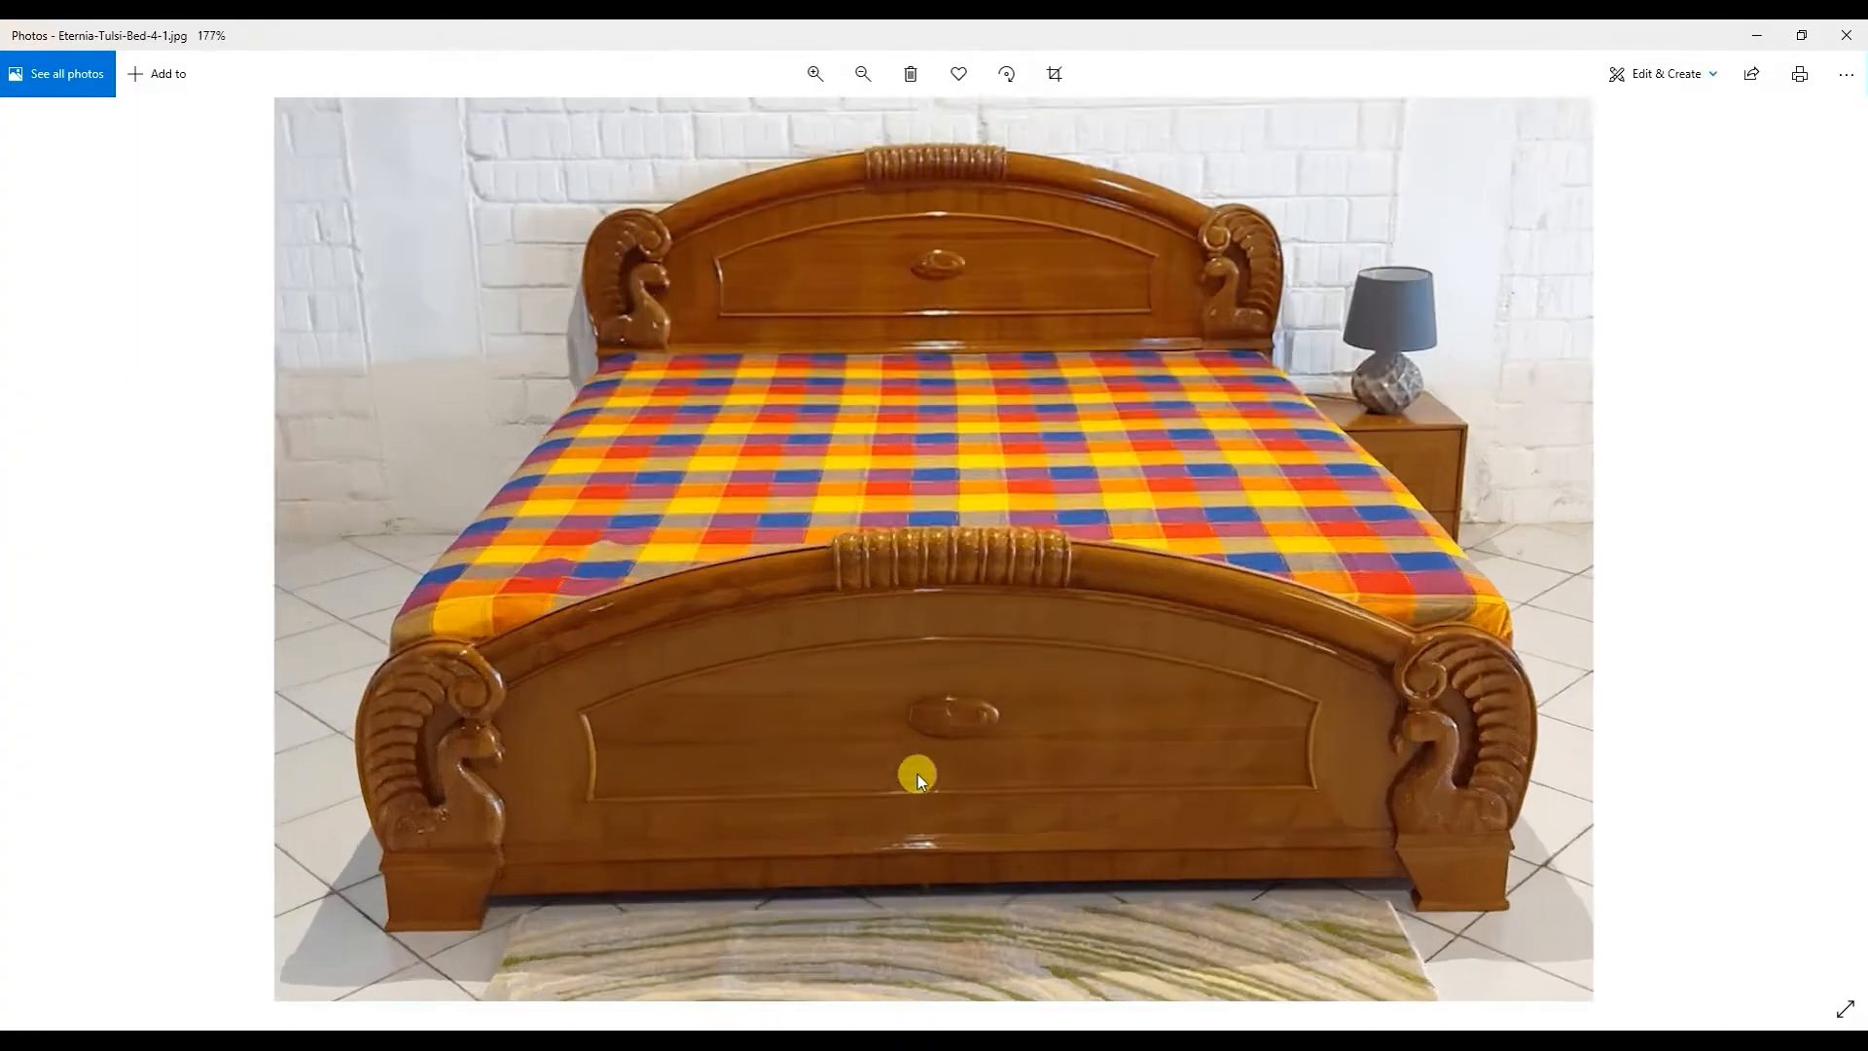
scroll(992, 710, down, 5)
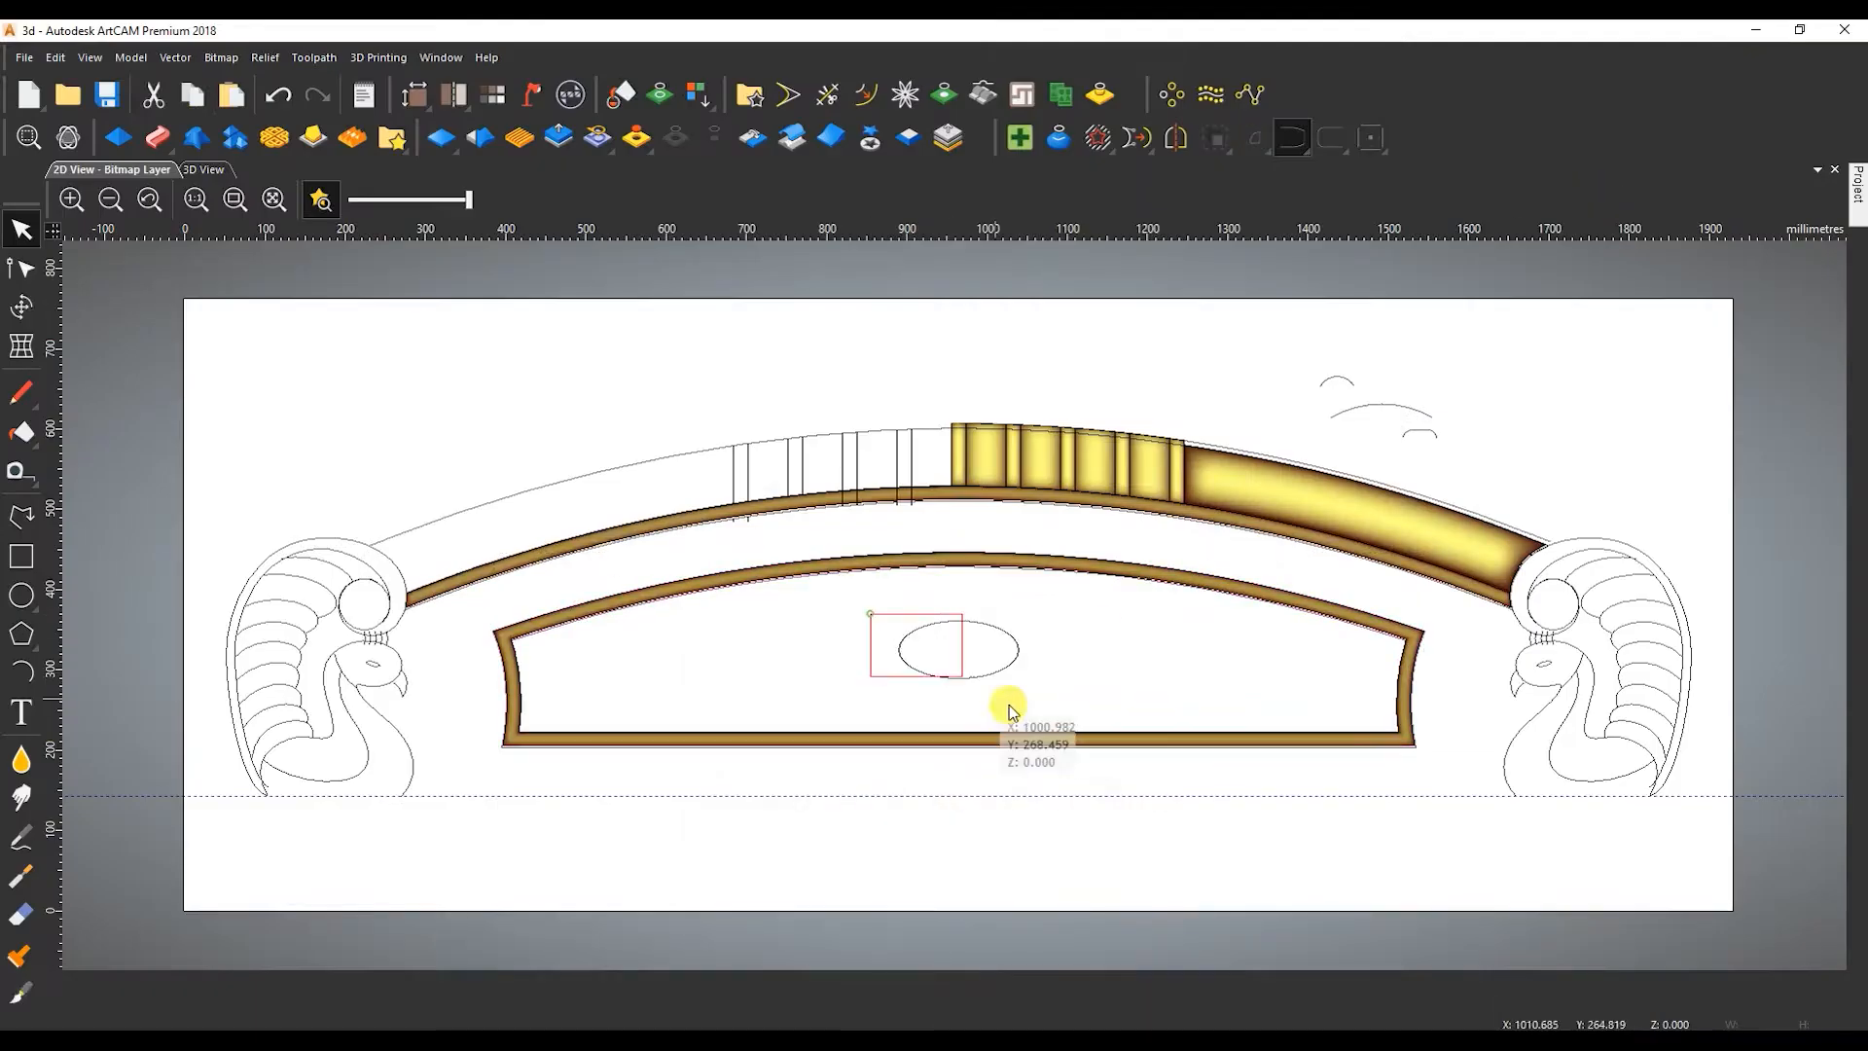
click(1058, 722)
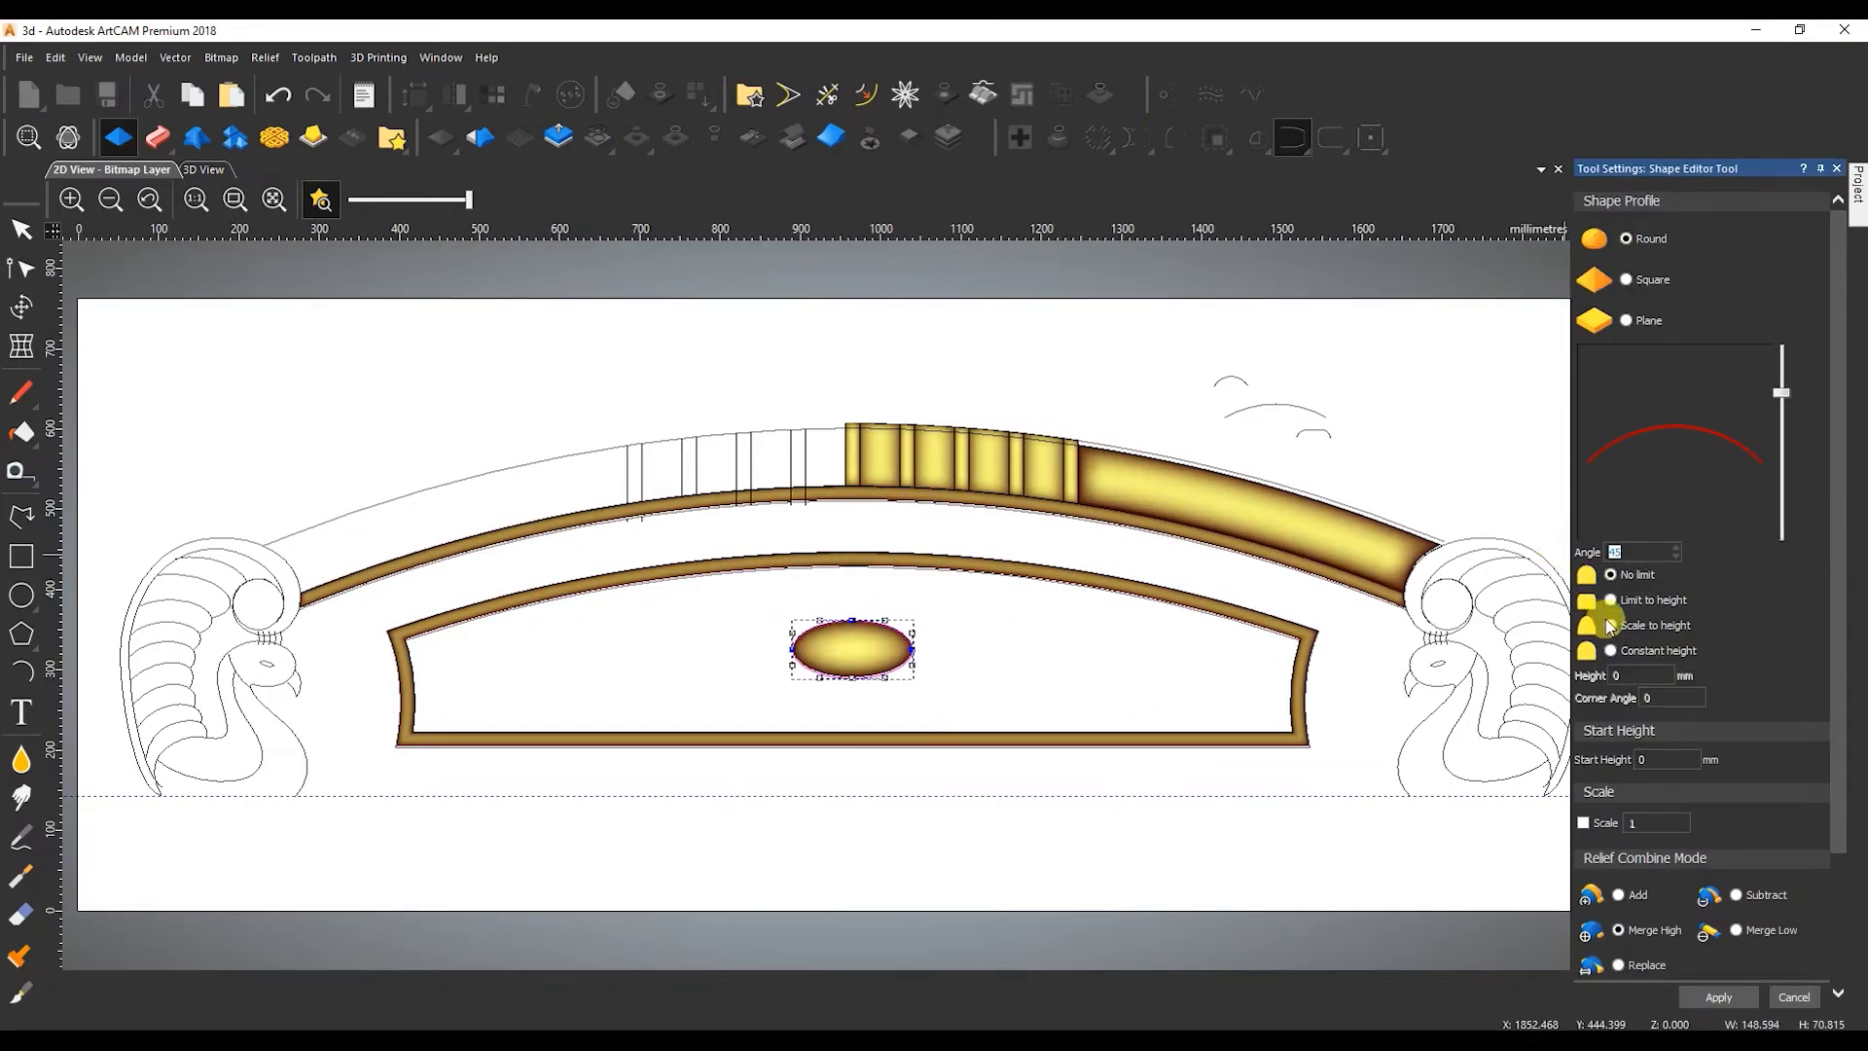
text(10)
click(1798, 998)
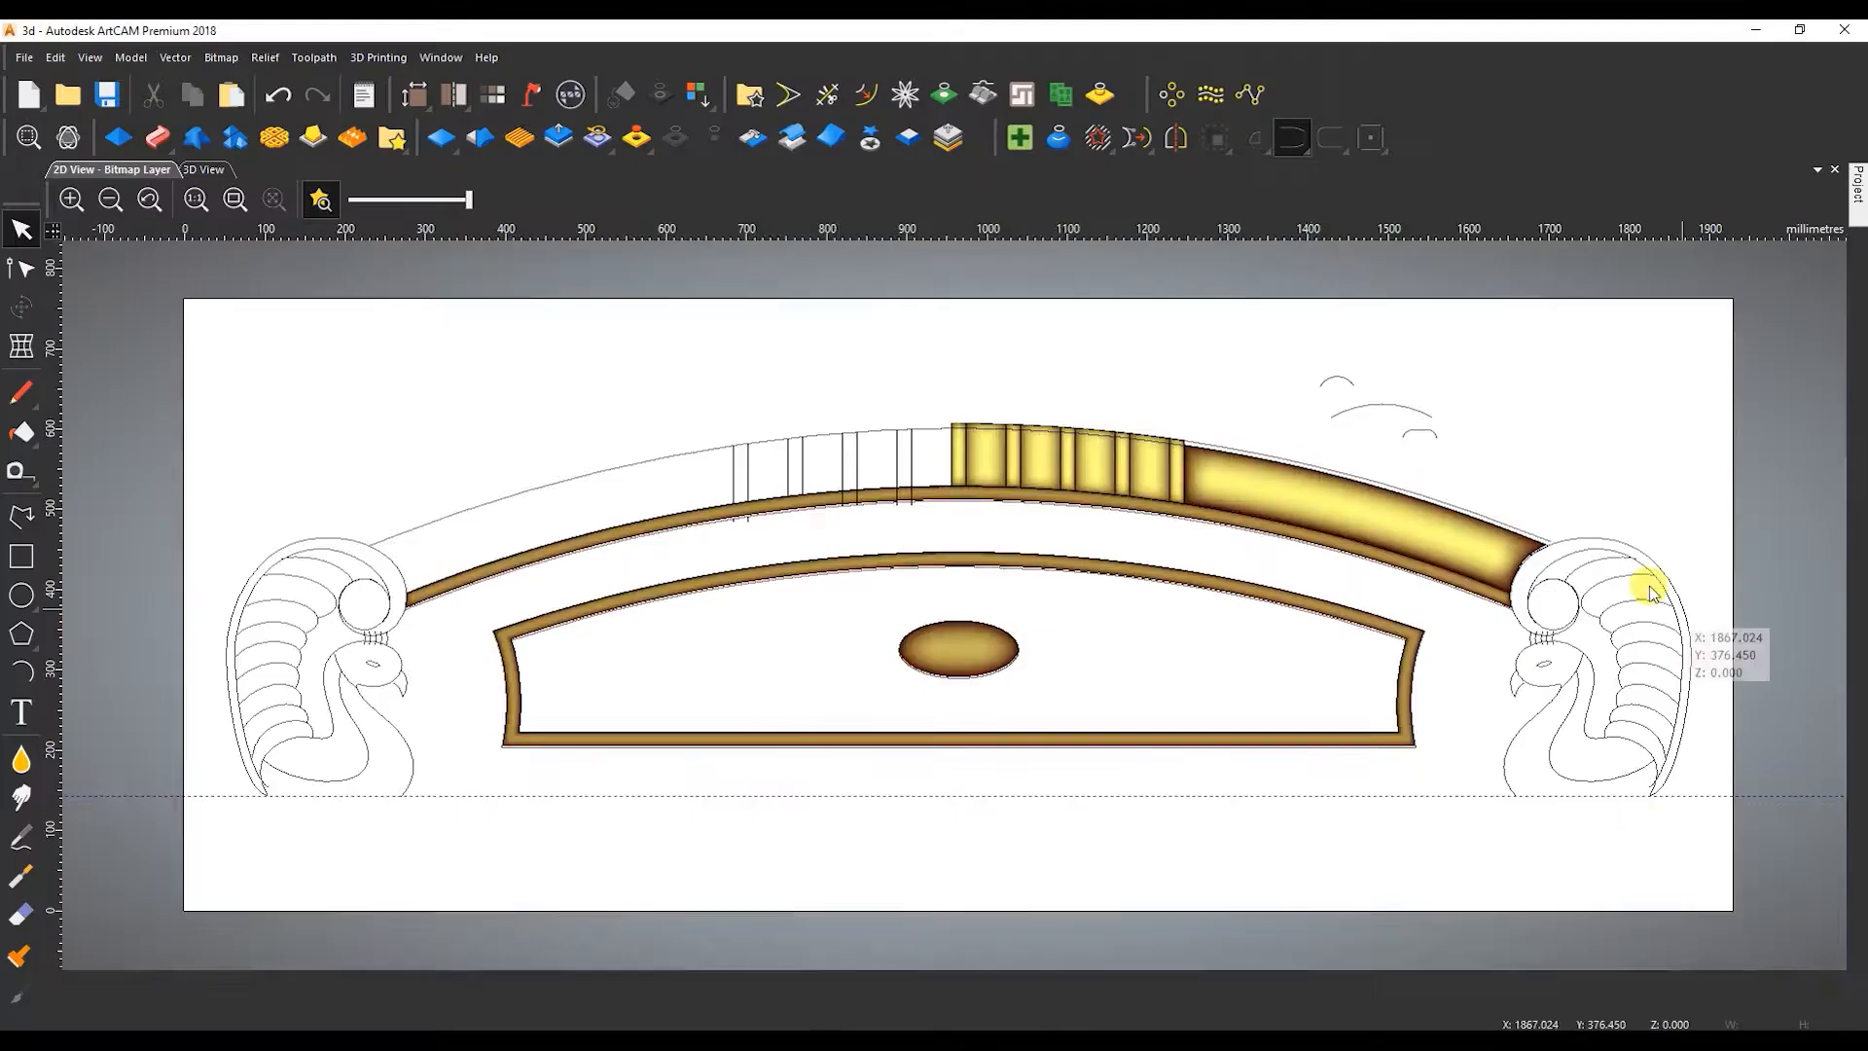
Check the scroll in the reference photo and shape its circle with a round profile limited to 9 mm height, start height 5 mm.
scroll(1647, 584, up, 5)
scroll(1395, 479, down, 2)
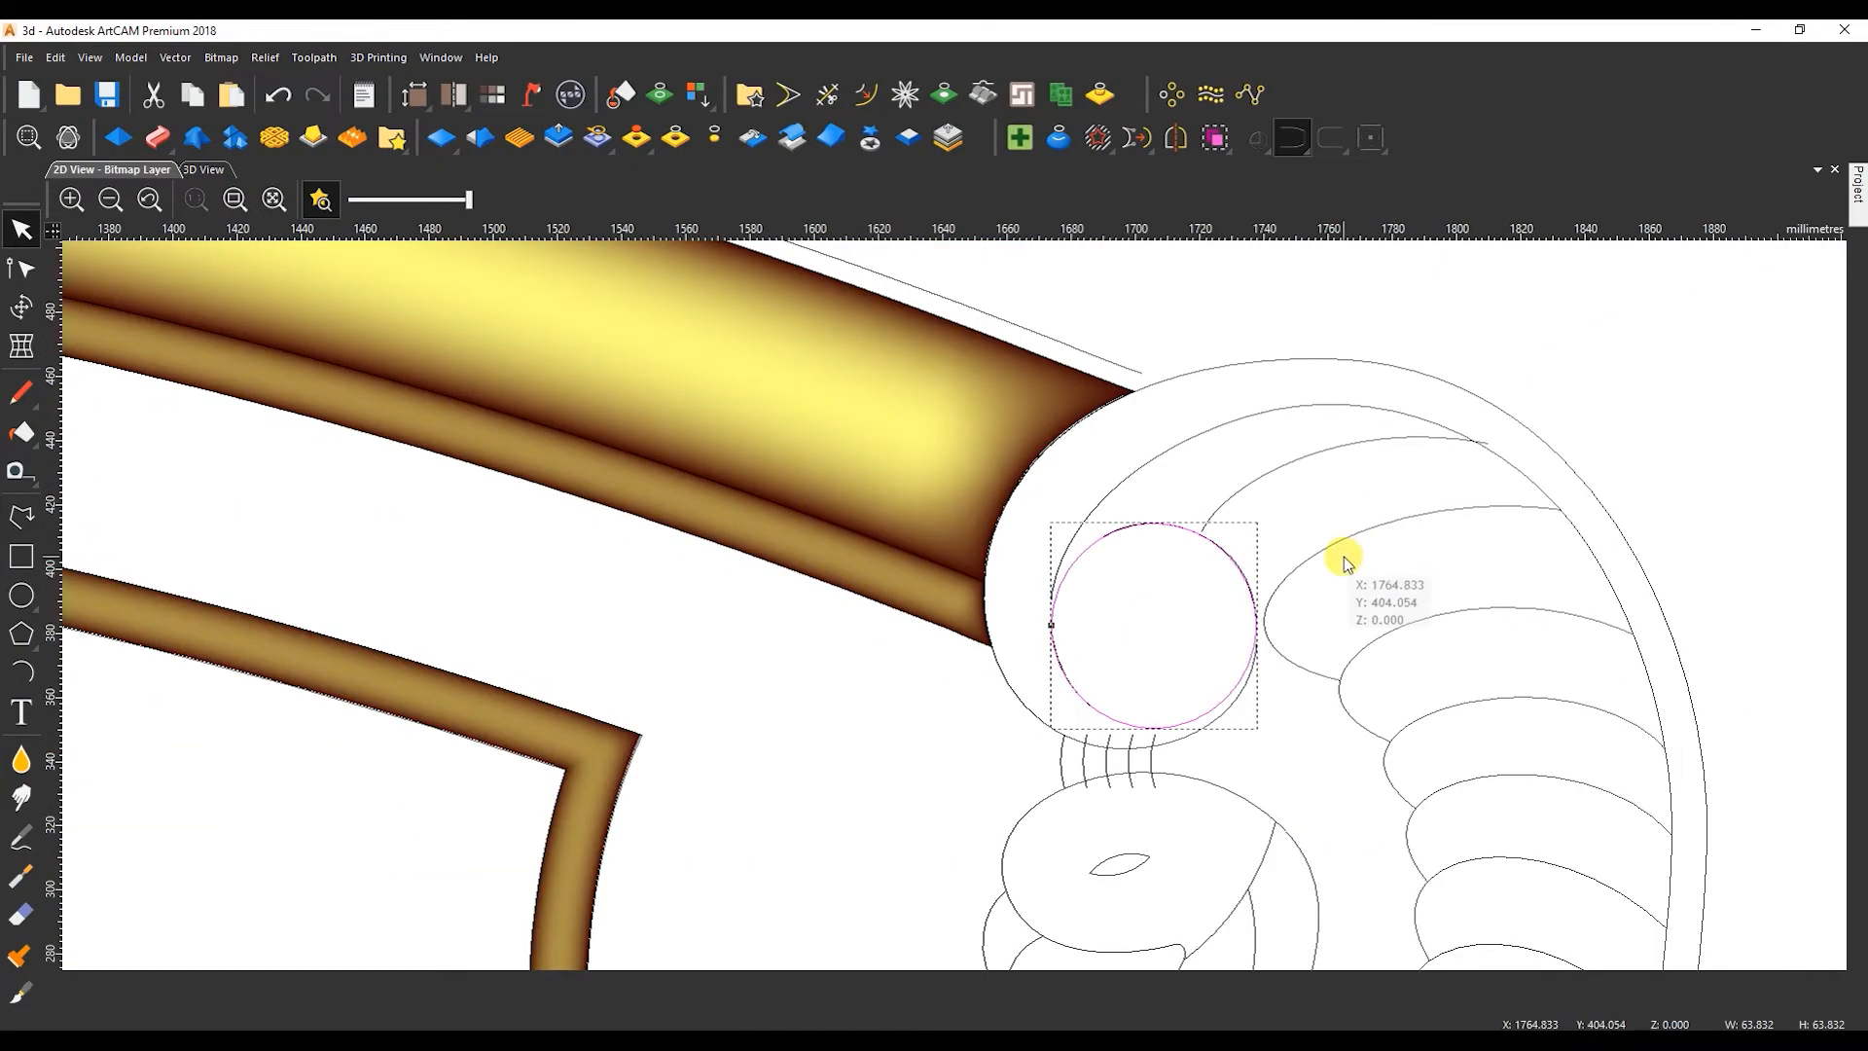
key(F12)
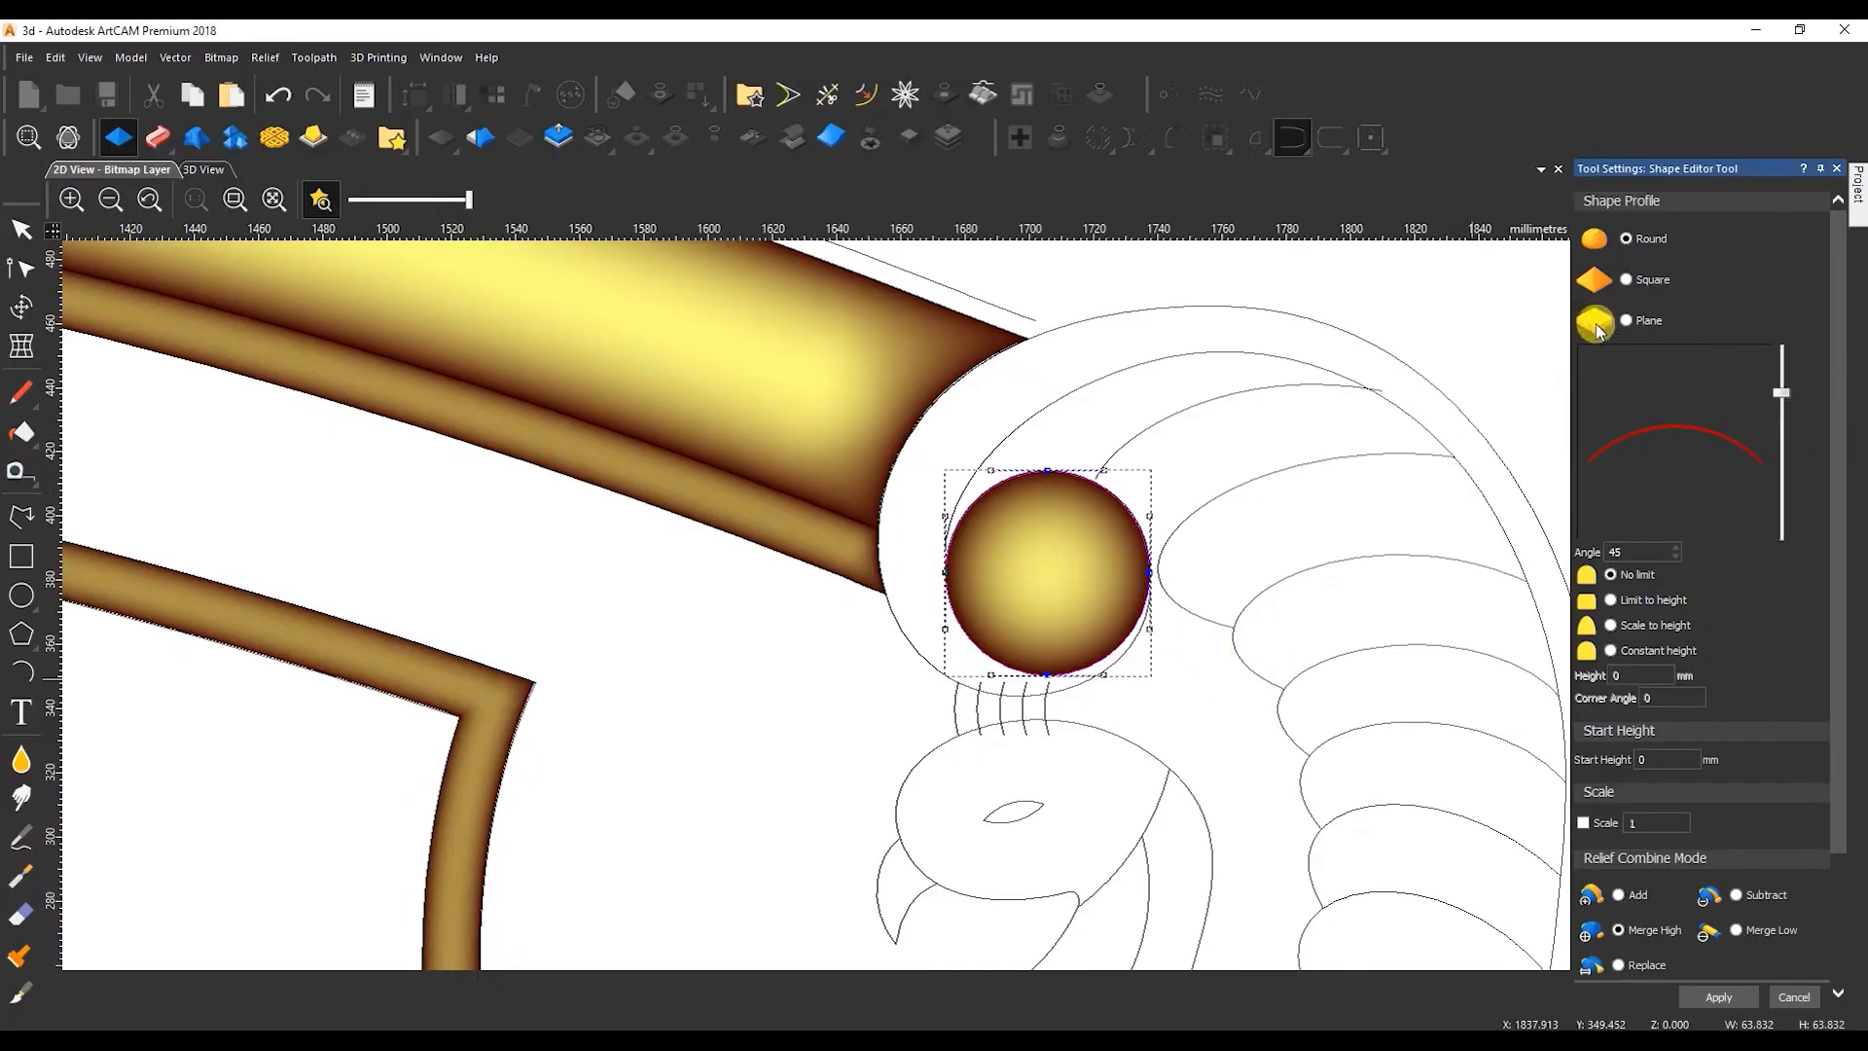
click(1641, 552)
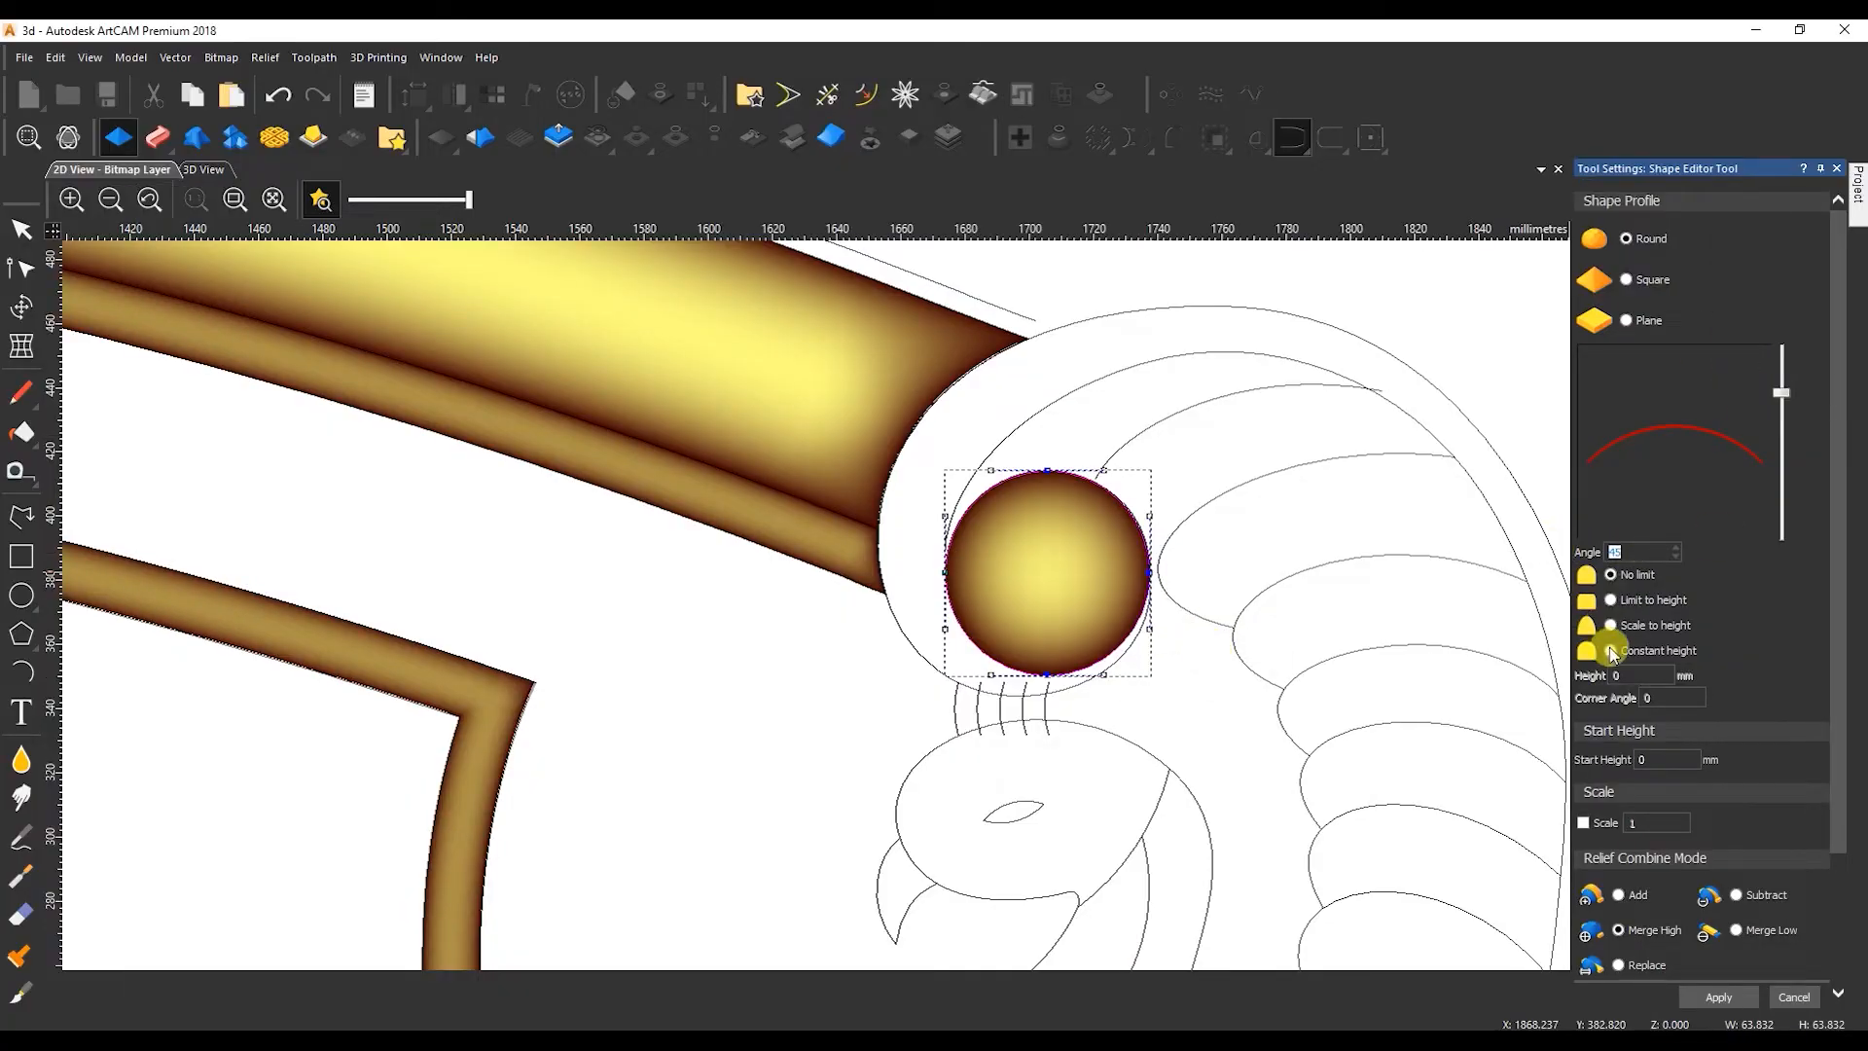
text(14)
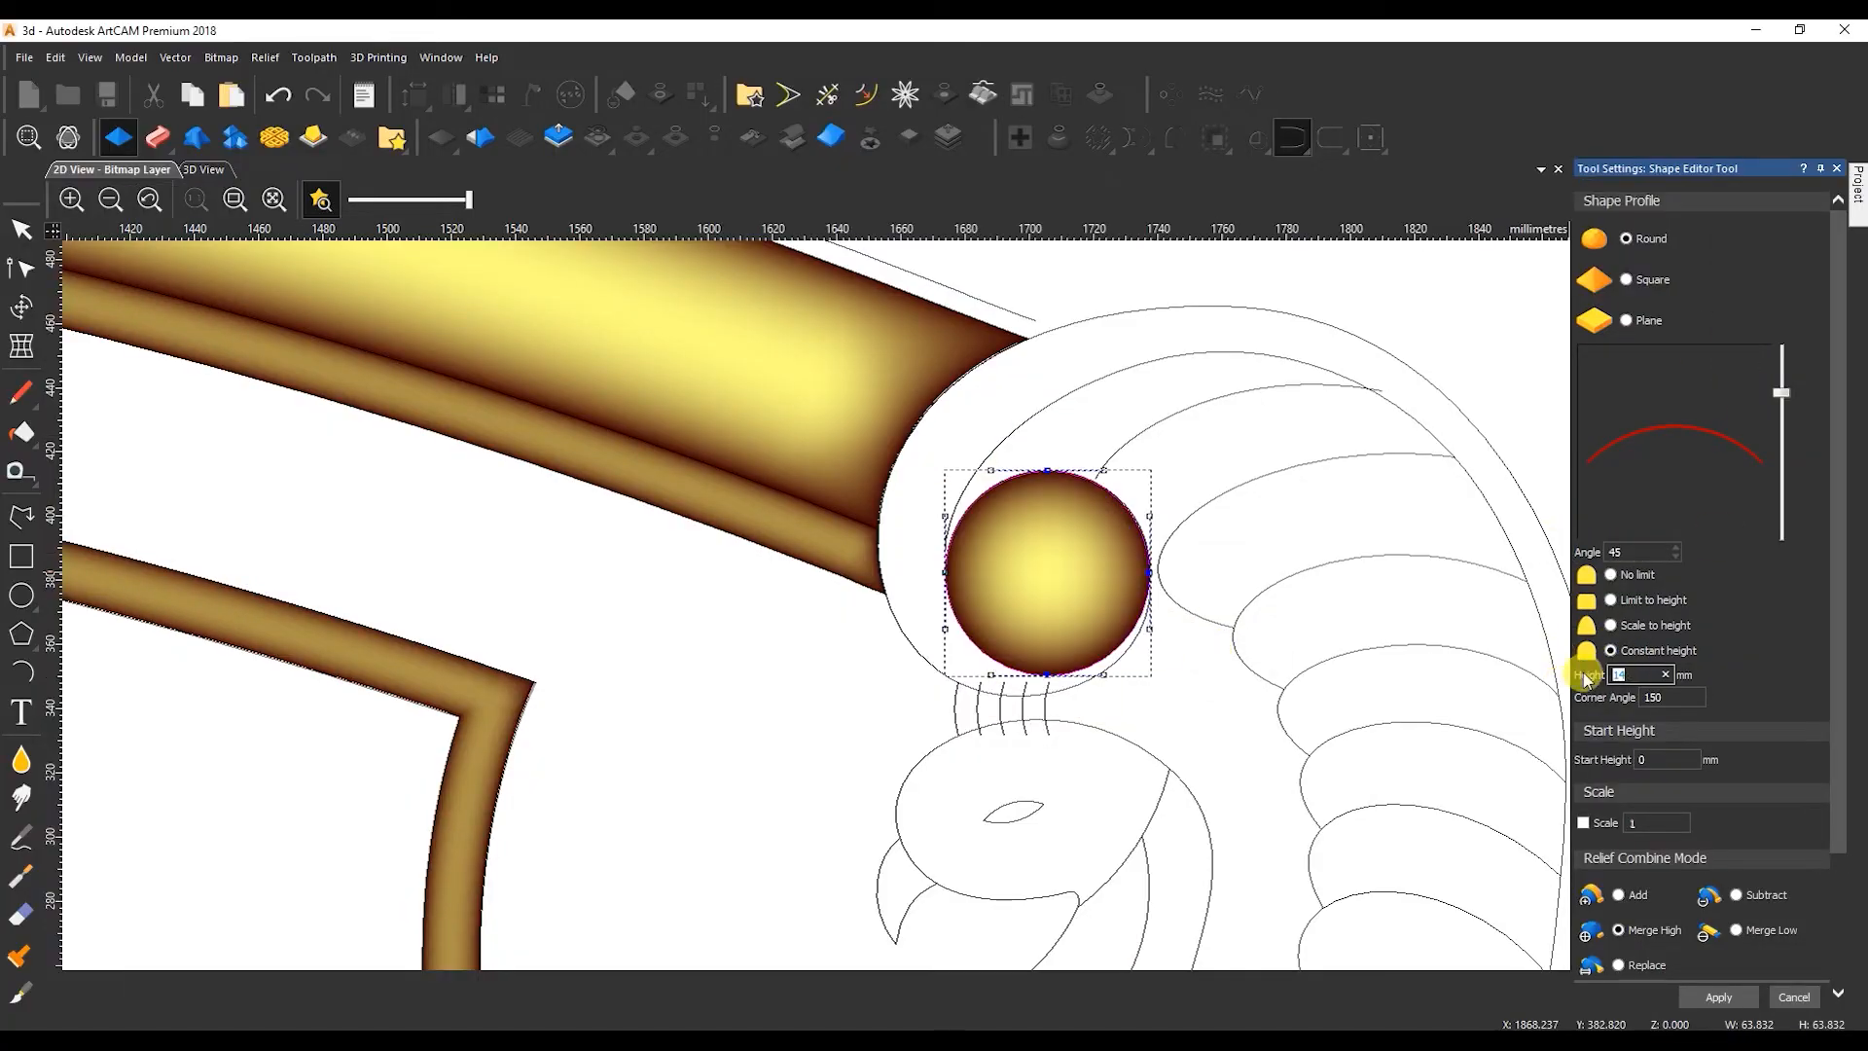
text(9)
drag(1655, 759, 1626, 764)
text(5)
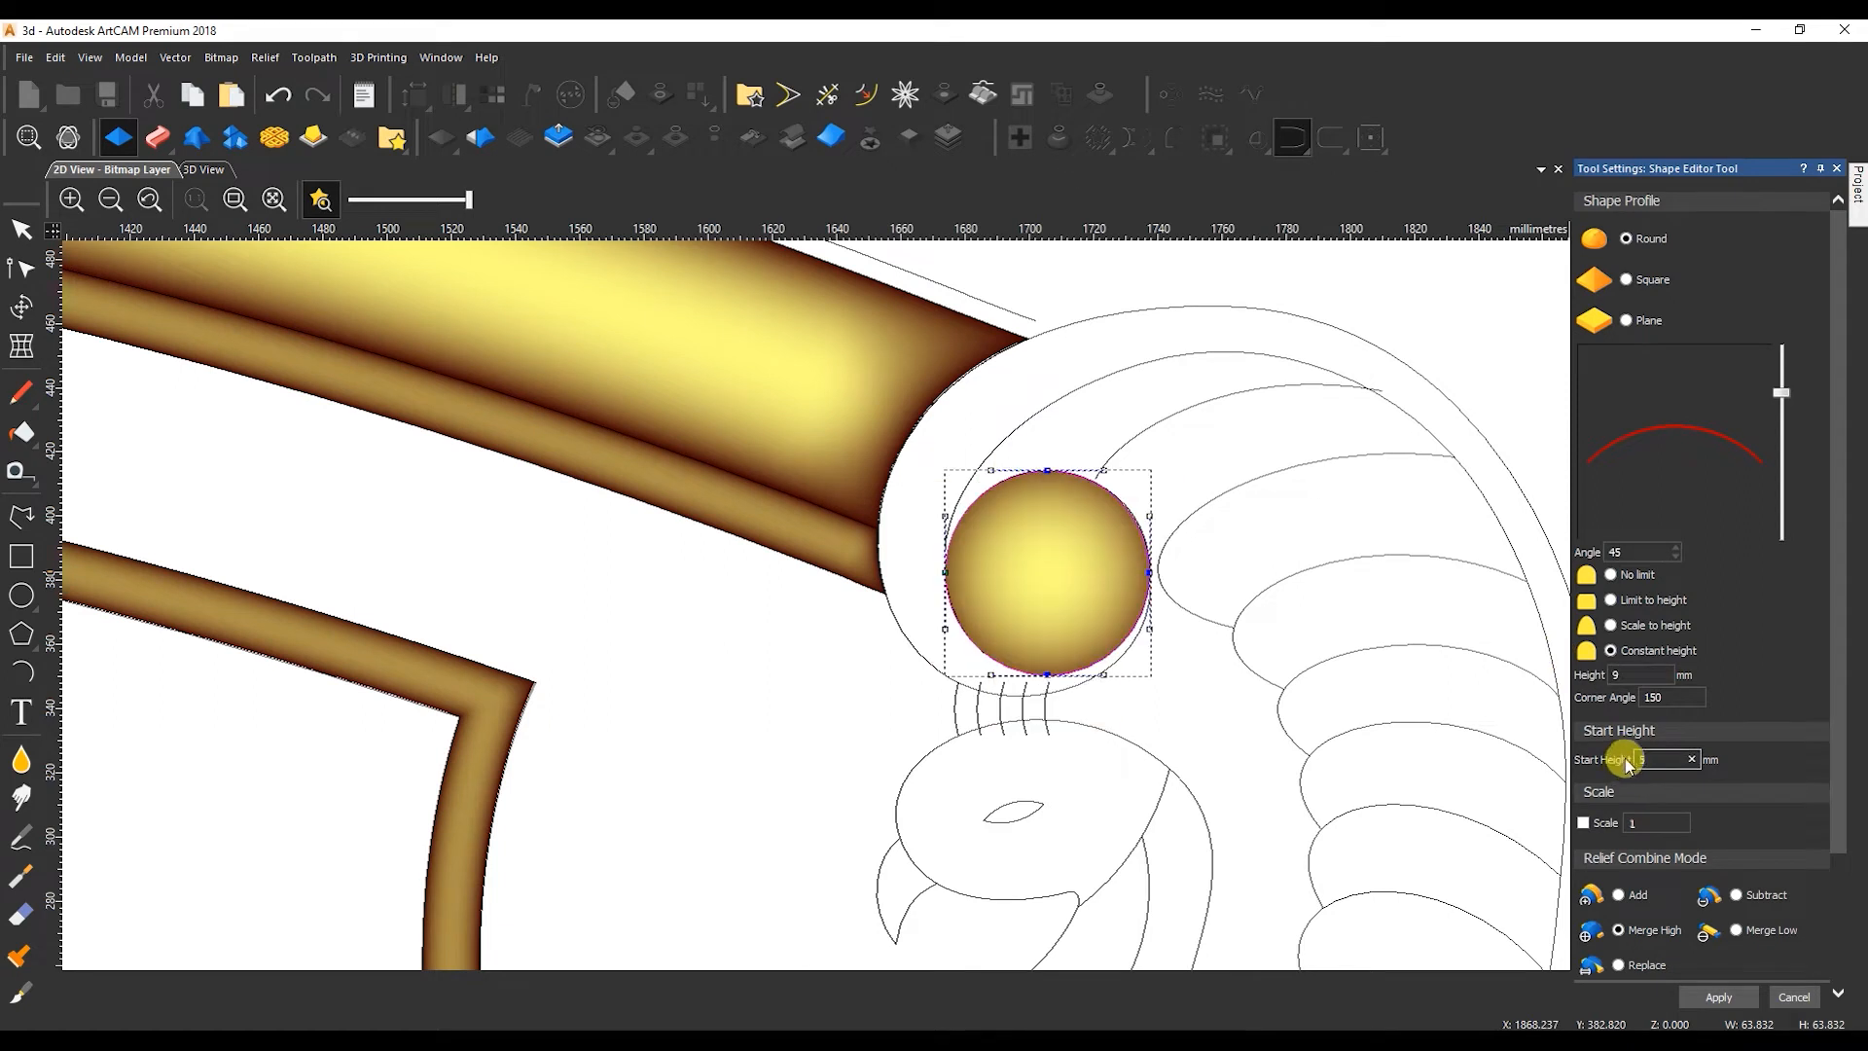
click(1610, 601)
Inspect the scroll's circle in 3D, set its round profile angle to 90 and finish the Merge High shape.
click(208, 172)
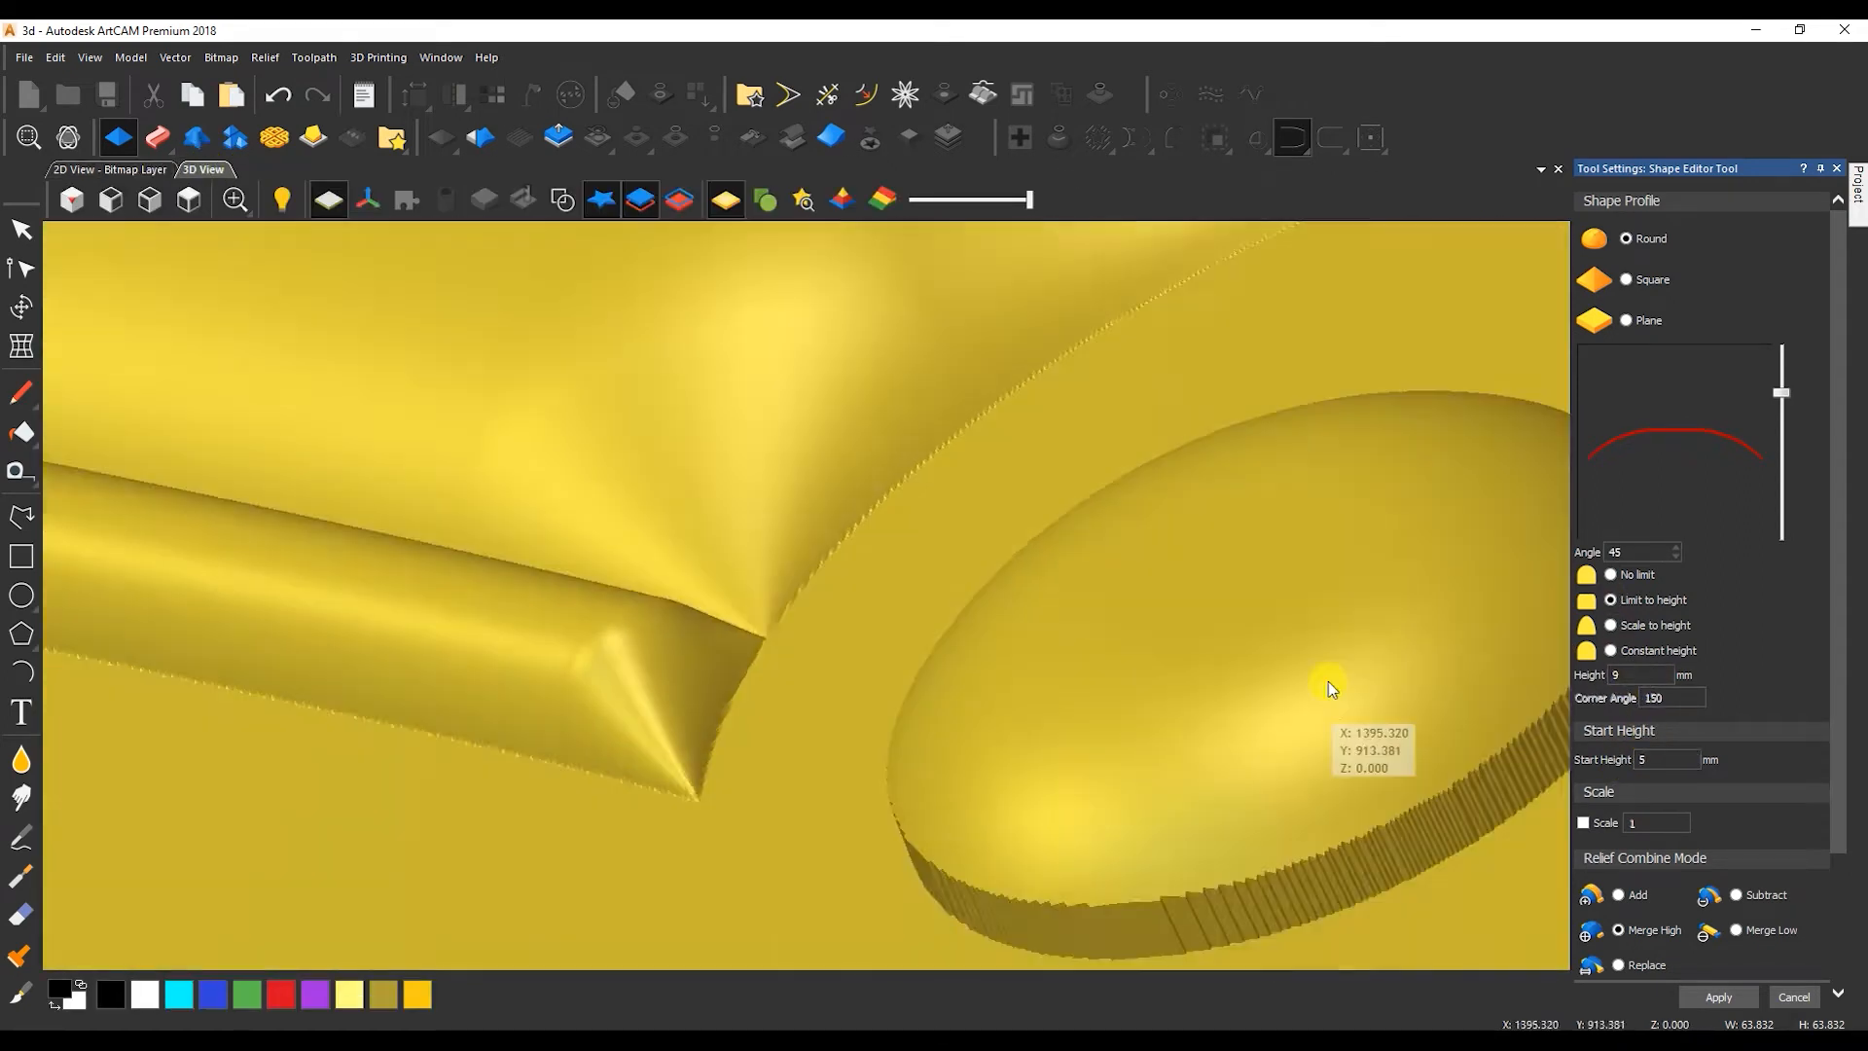
text(90)
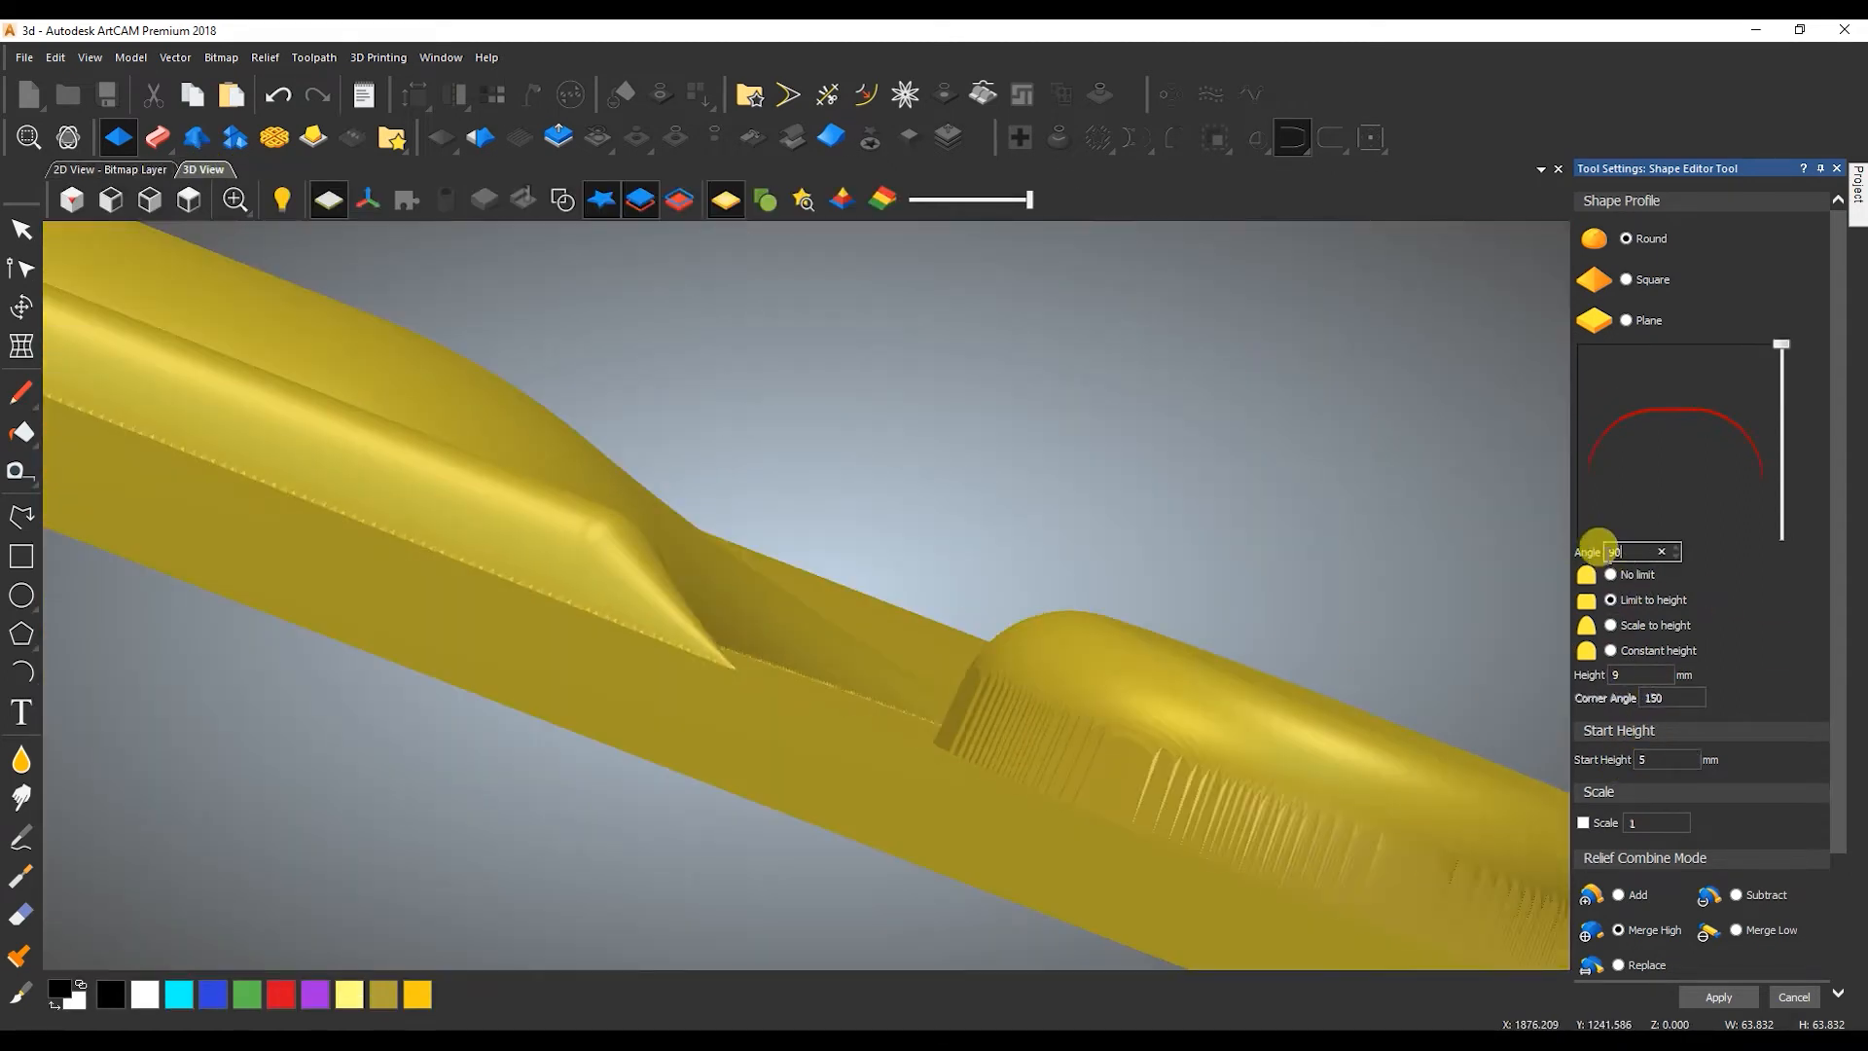
drag(1003, 762, 995, 856)
middle_drag(994, 856, 693, 516)
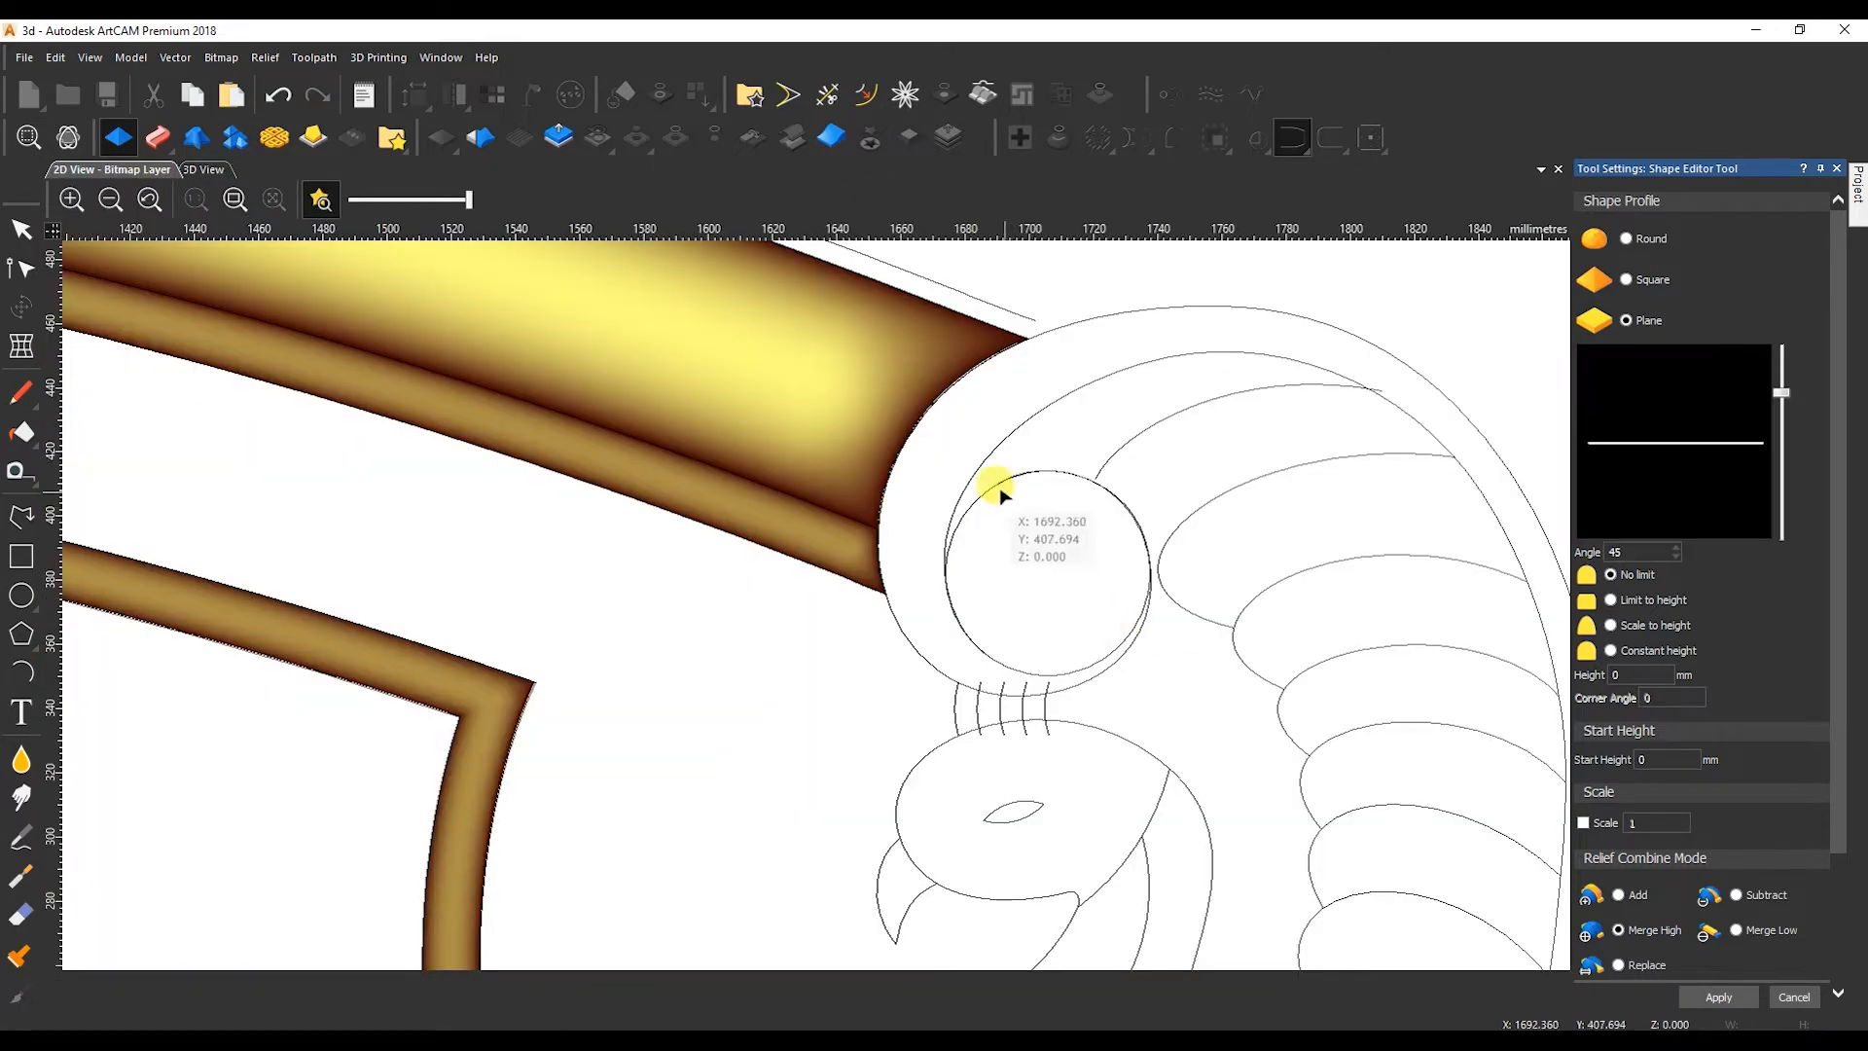
click(998, 485)
click(1793, 997)
Cut the scroll's outer and inner curves at their topmost points so the scroll part forms separate sweep rails.
drag(1195, 277, 884, 963)
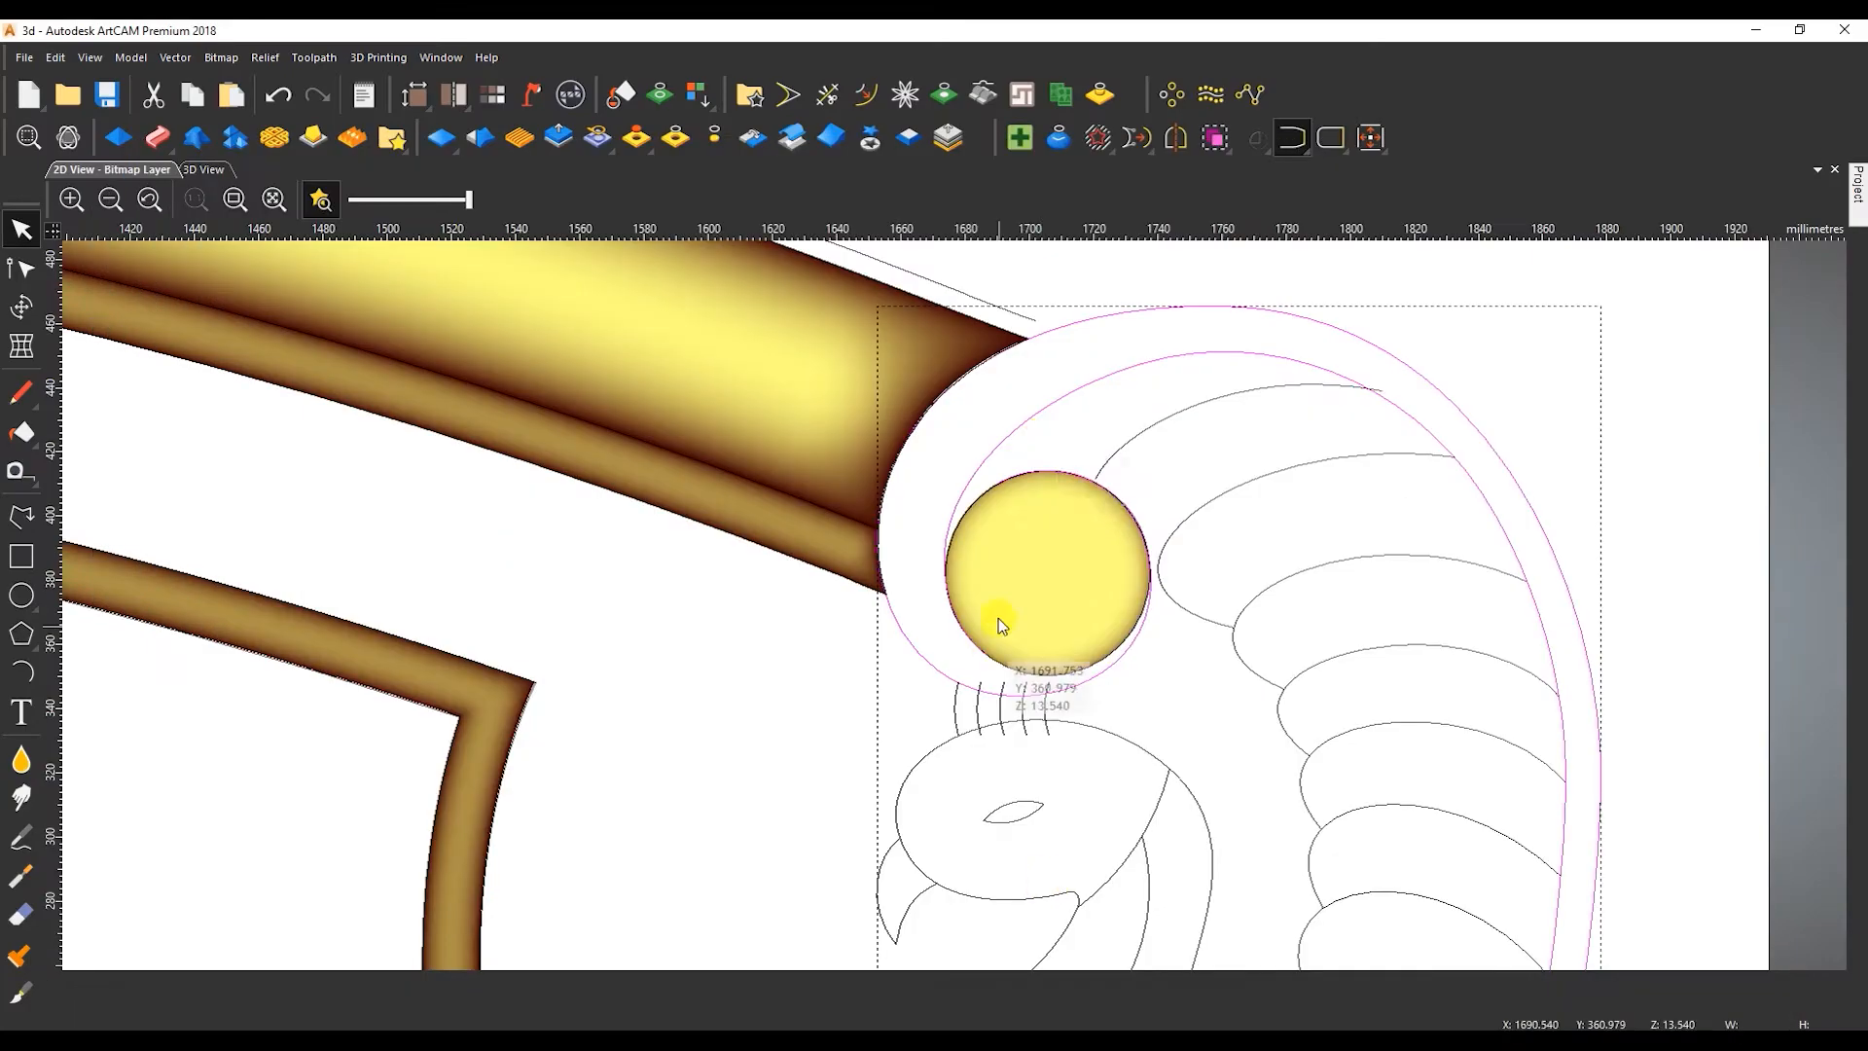
click(1048, 425)
click(1149, 361)
key(n)
key(c)
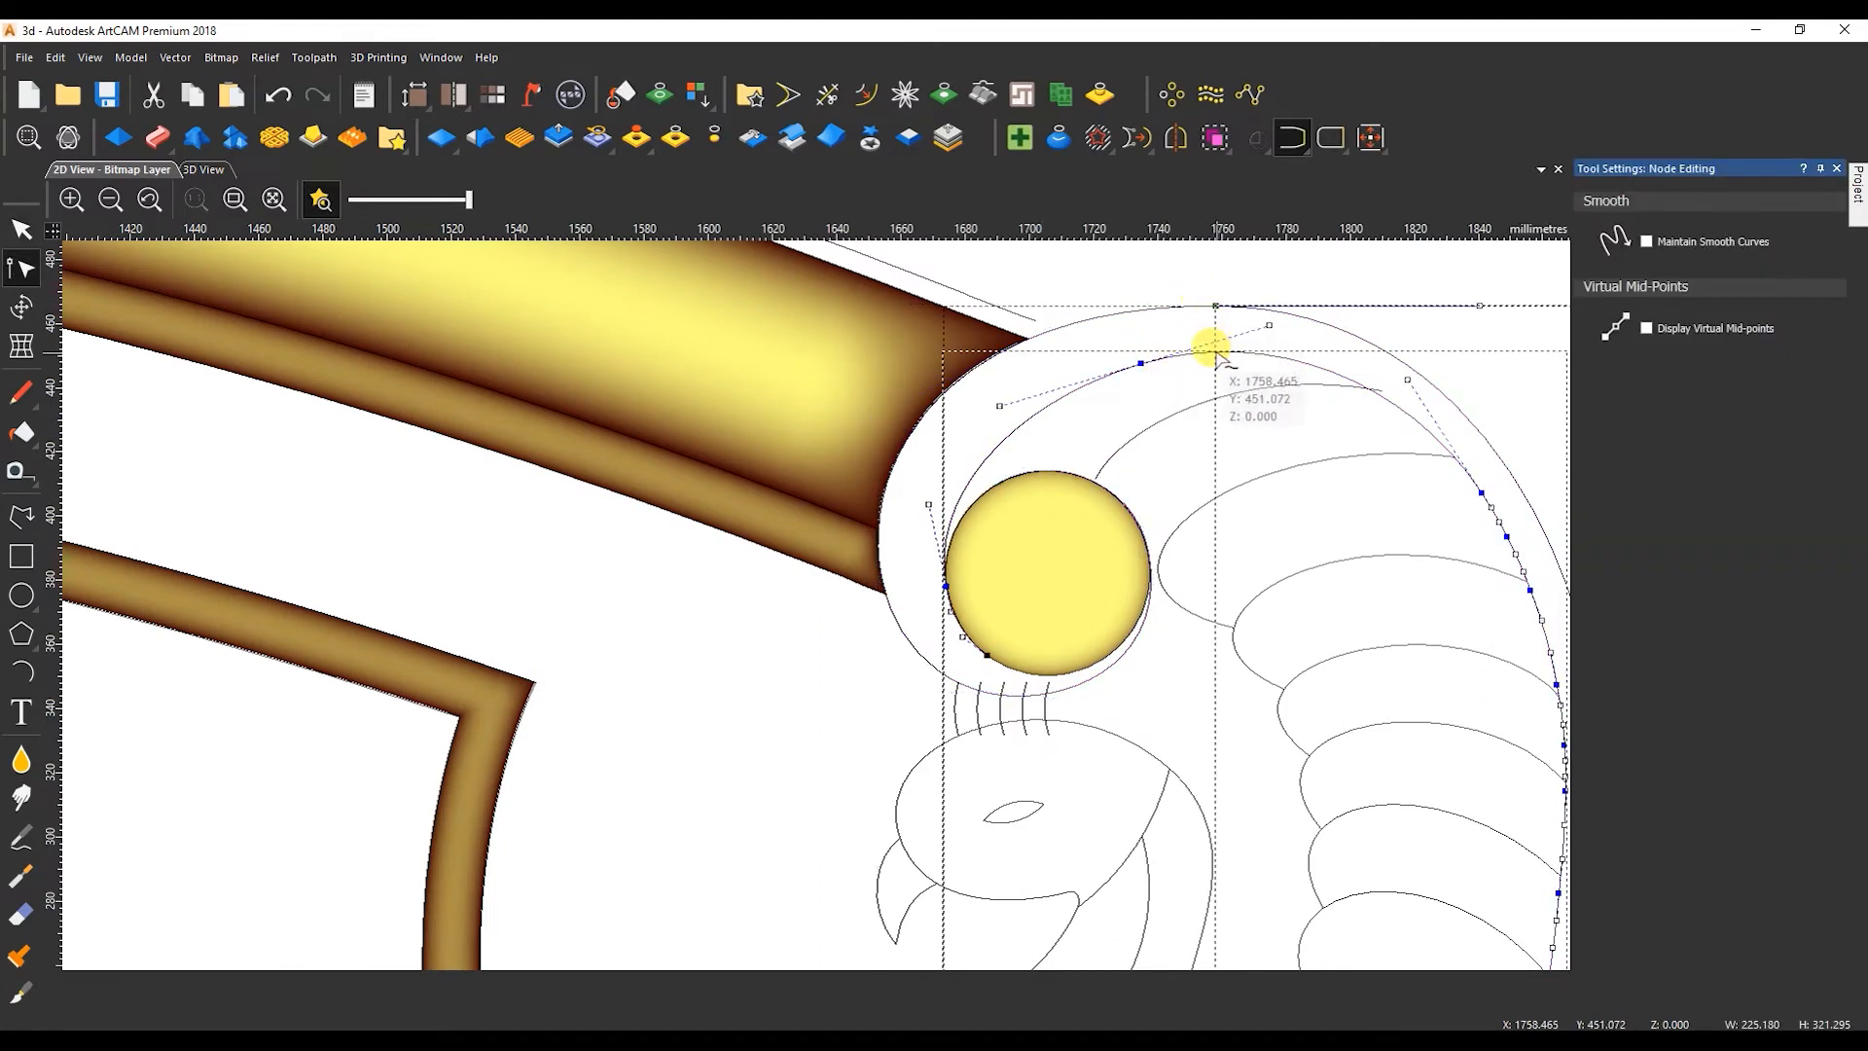
key(n)
click(1104, 378)
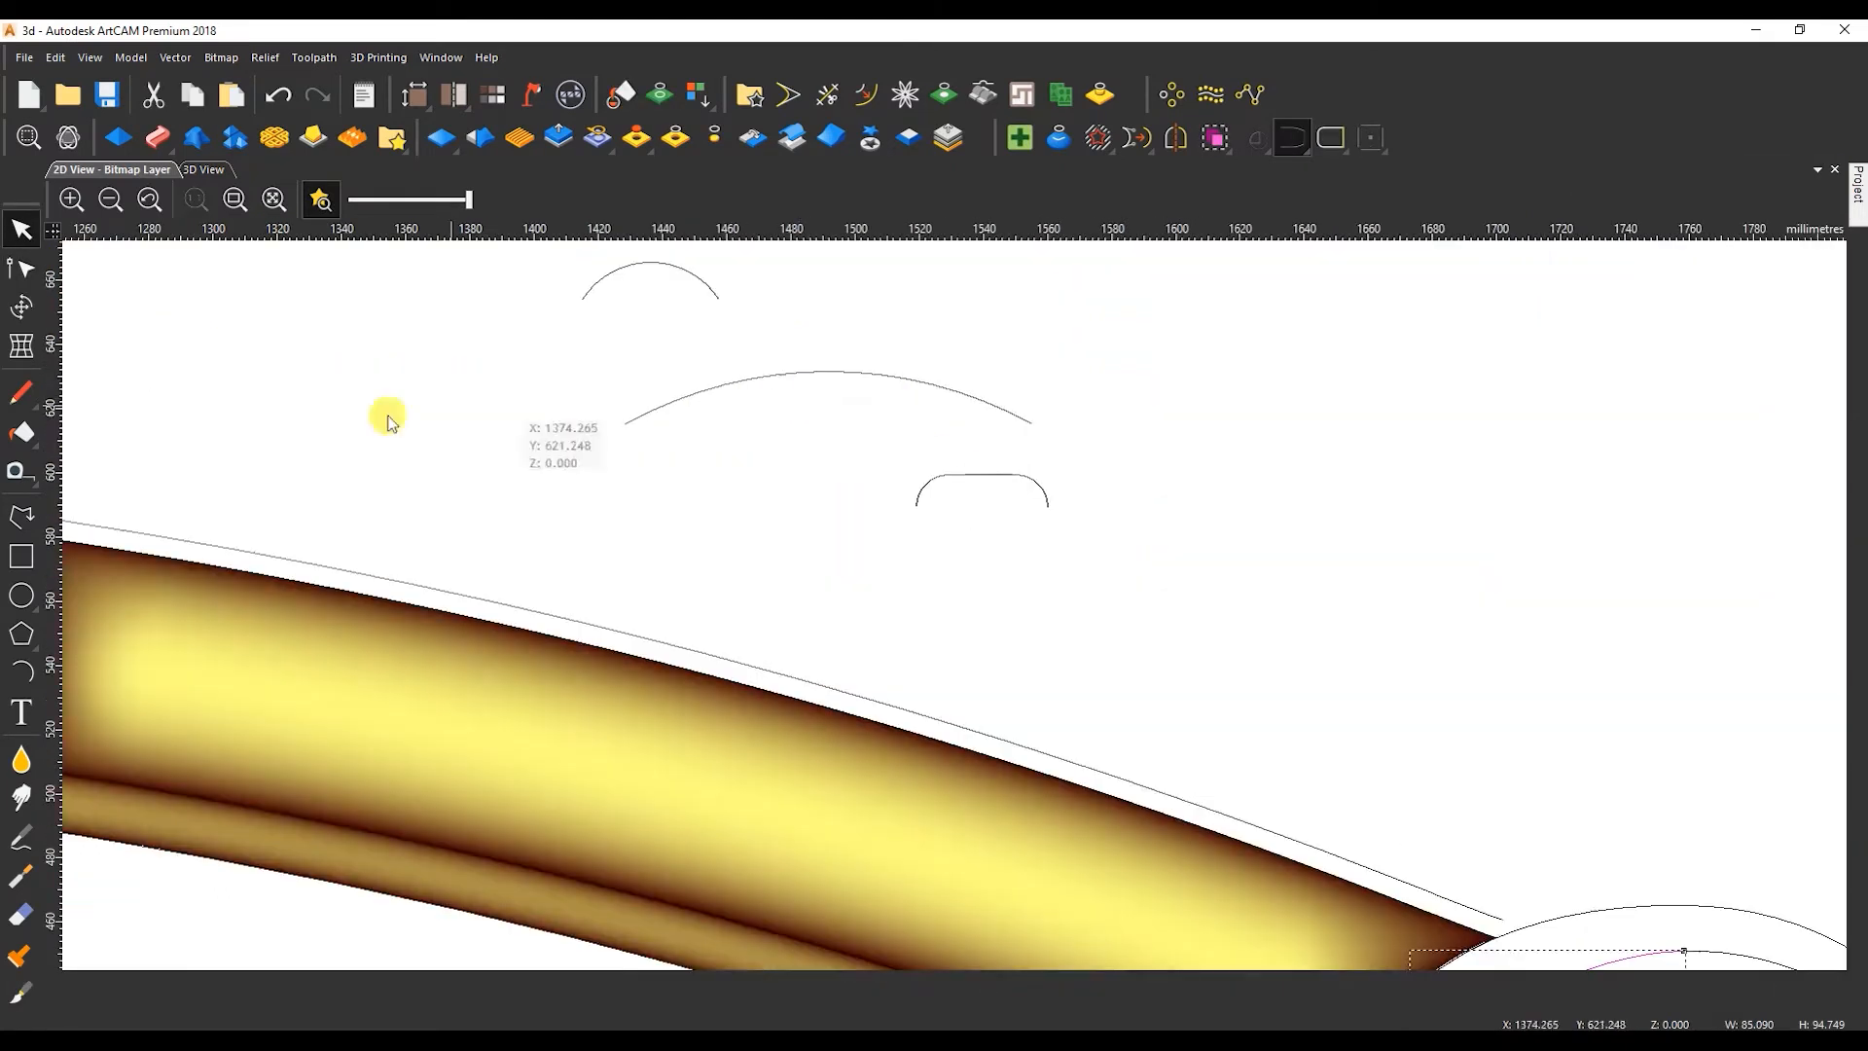
Build a peaked cross-section about 35 mm wide from a diagonal line and its mirrored copy, joining and bending both halves into arcs.
right_click(1261, 353)
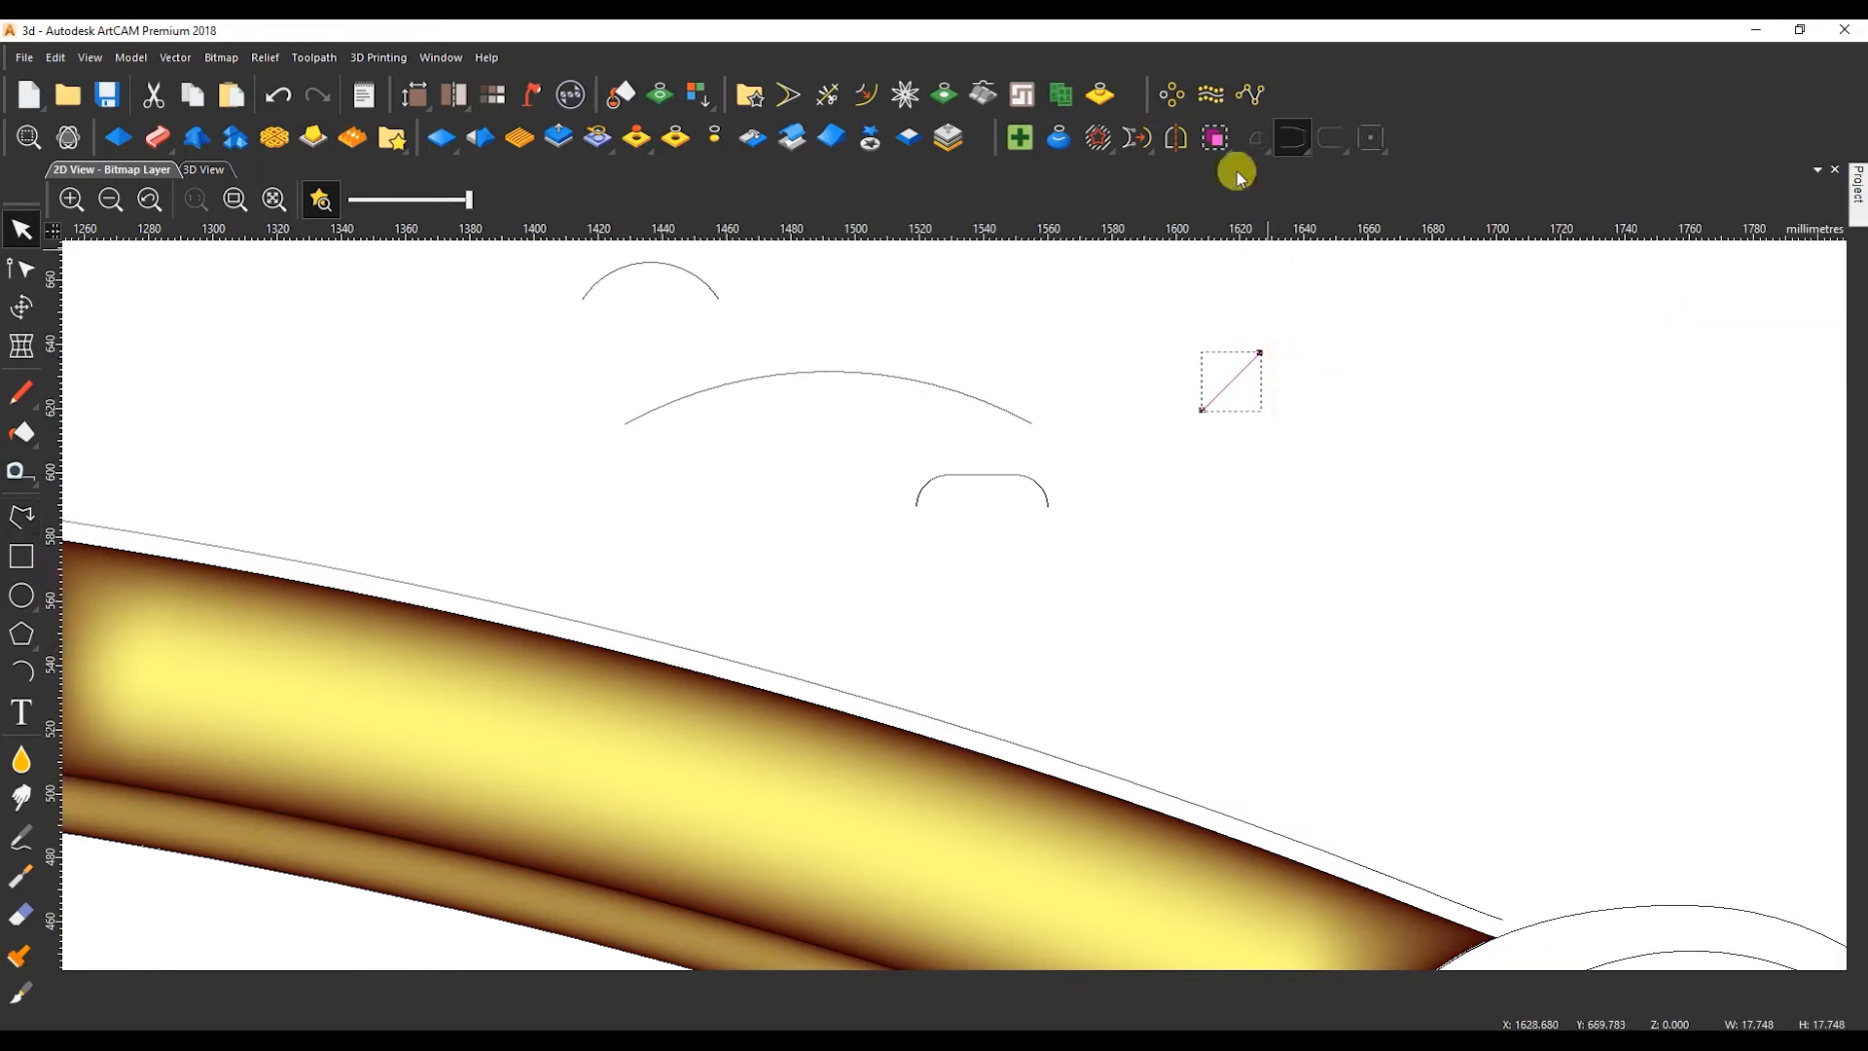
click(1170, 146)
click(1231, 392)
click(1333, 217)
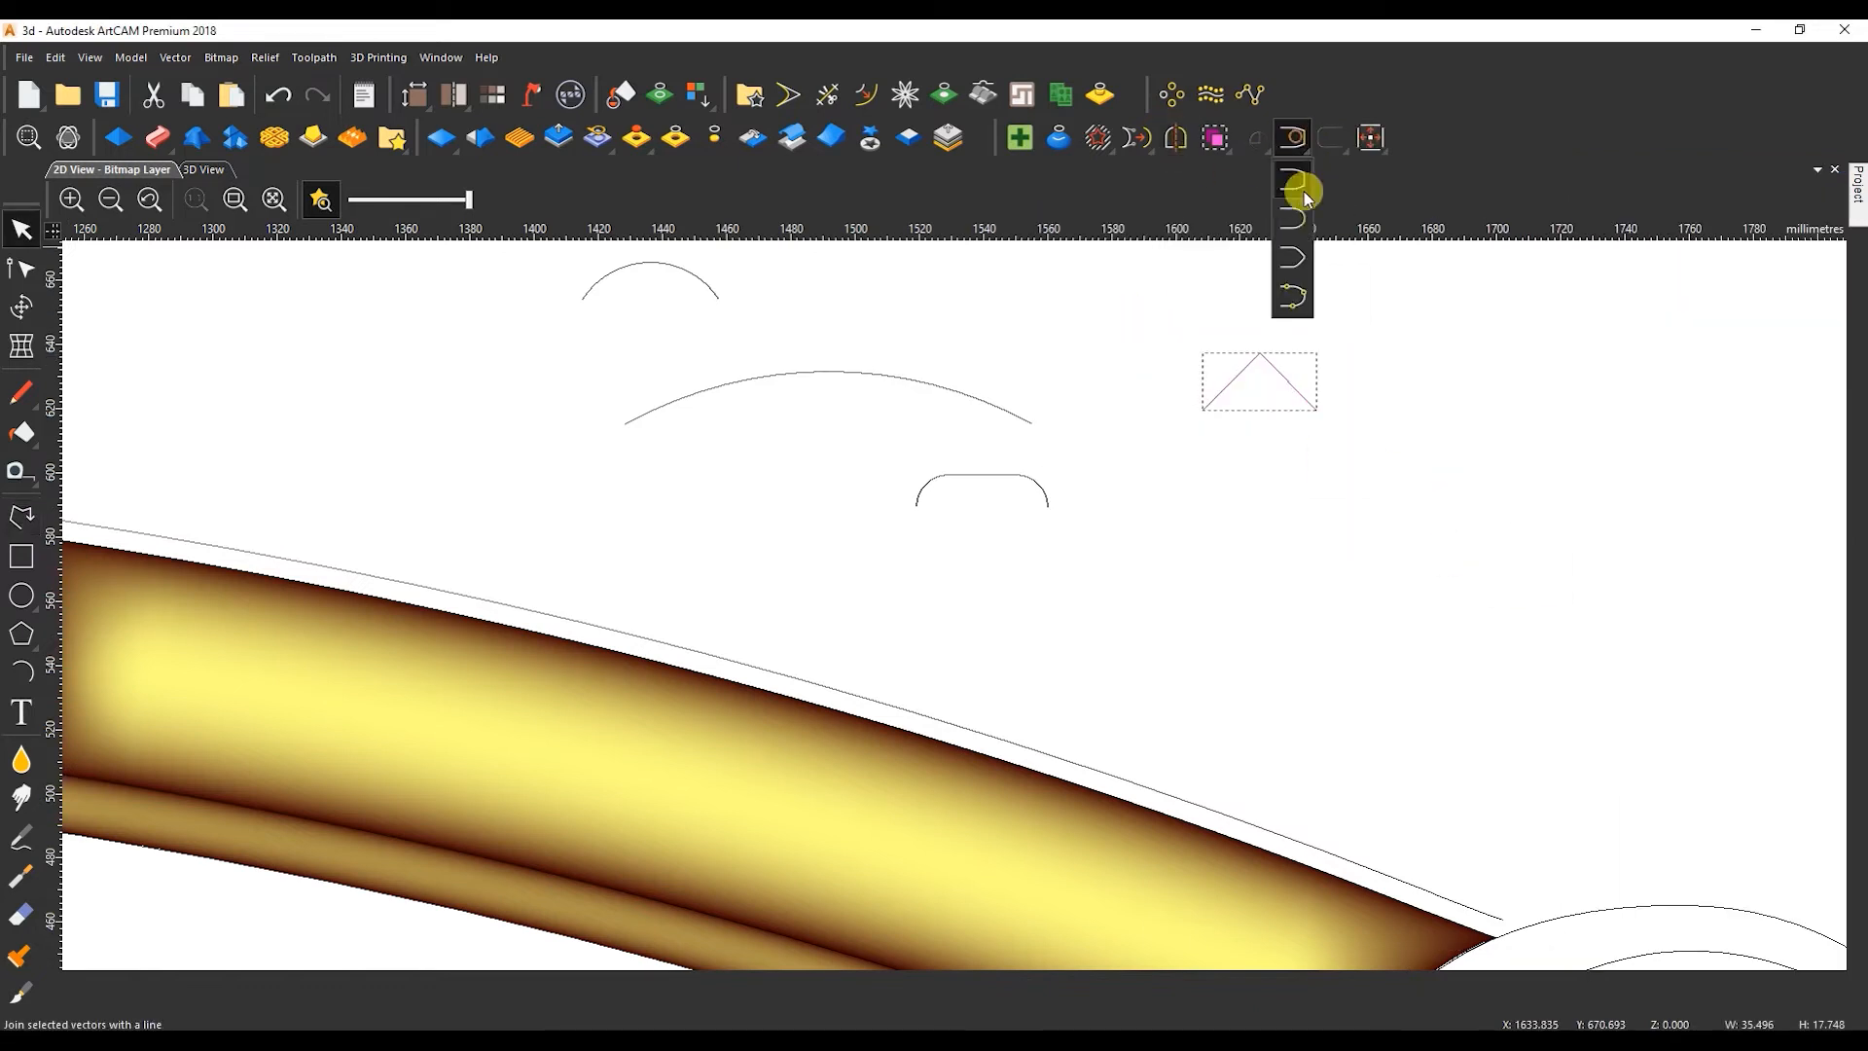
click(1227, 387)
drag(1227, 385, 1221, 375)
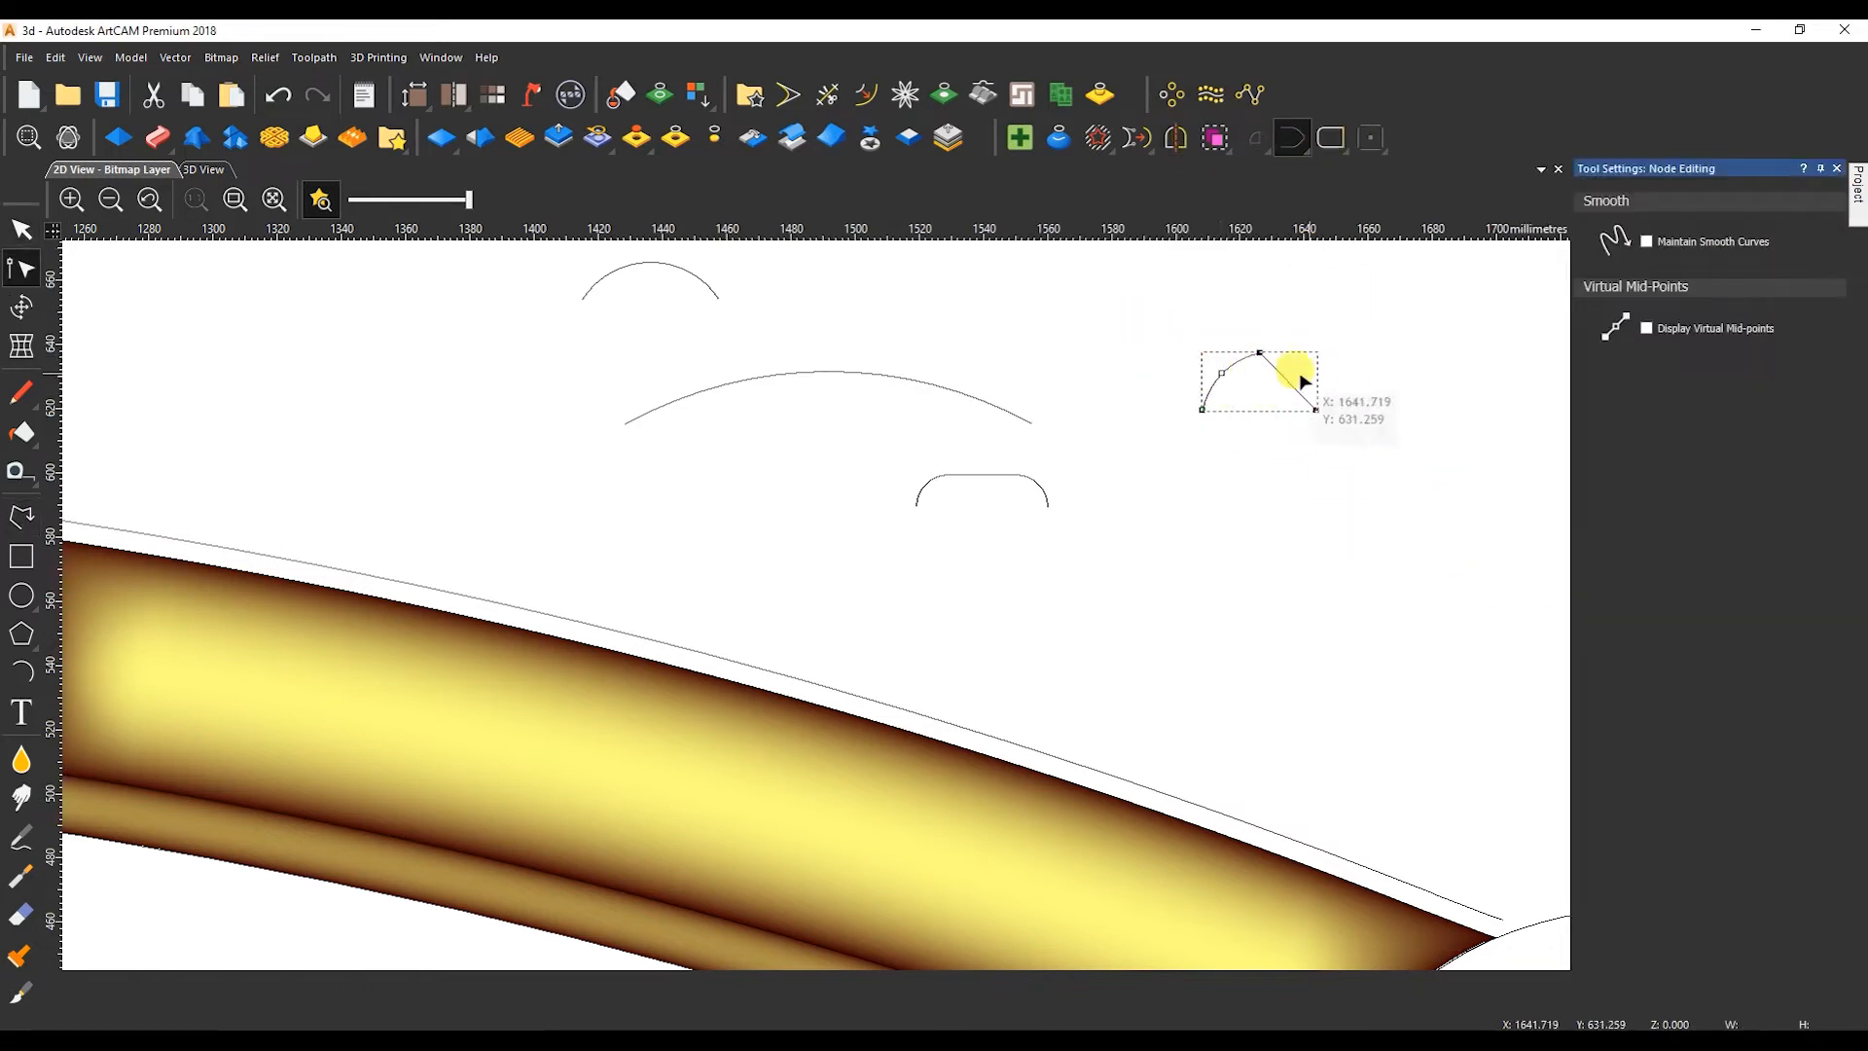
key(n)
scroll(1304, 407, up, 1)
Draw a line between the peaked cross-section's end points and bend it into a semicircle reaching its peak.
click(22, 516)
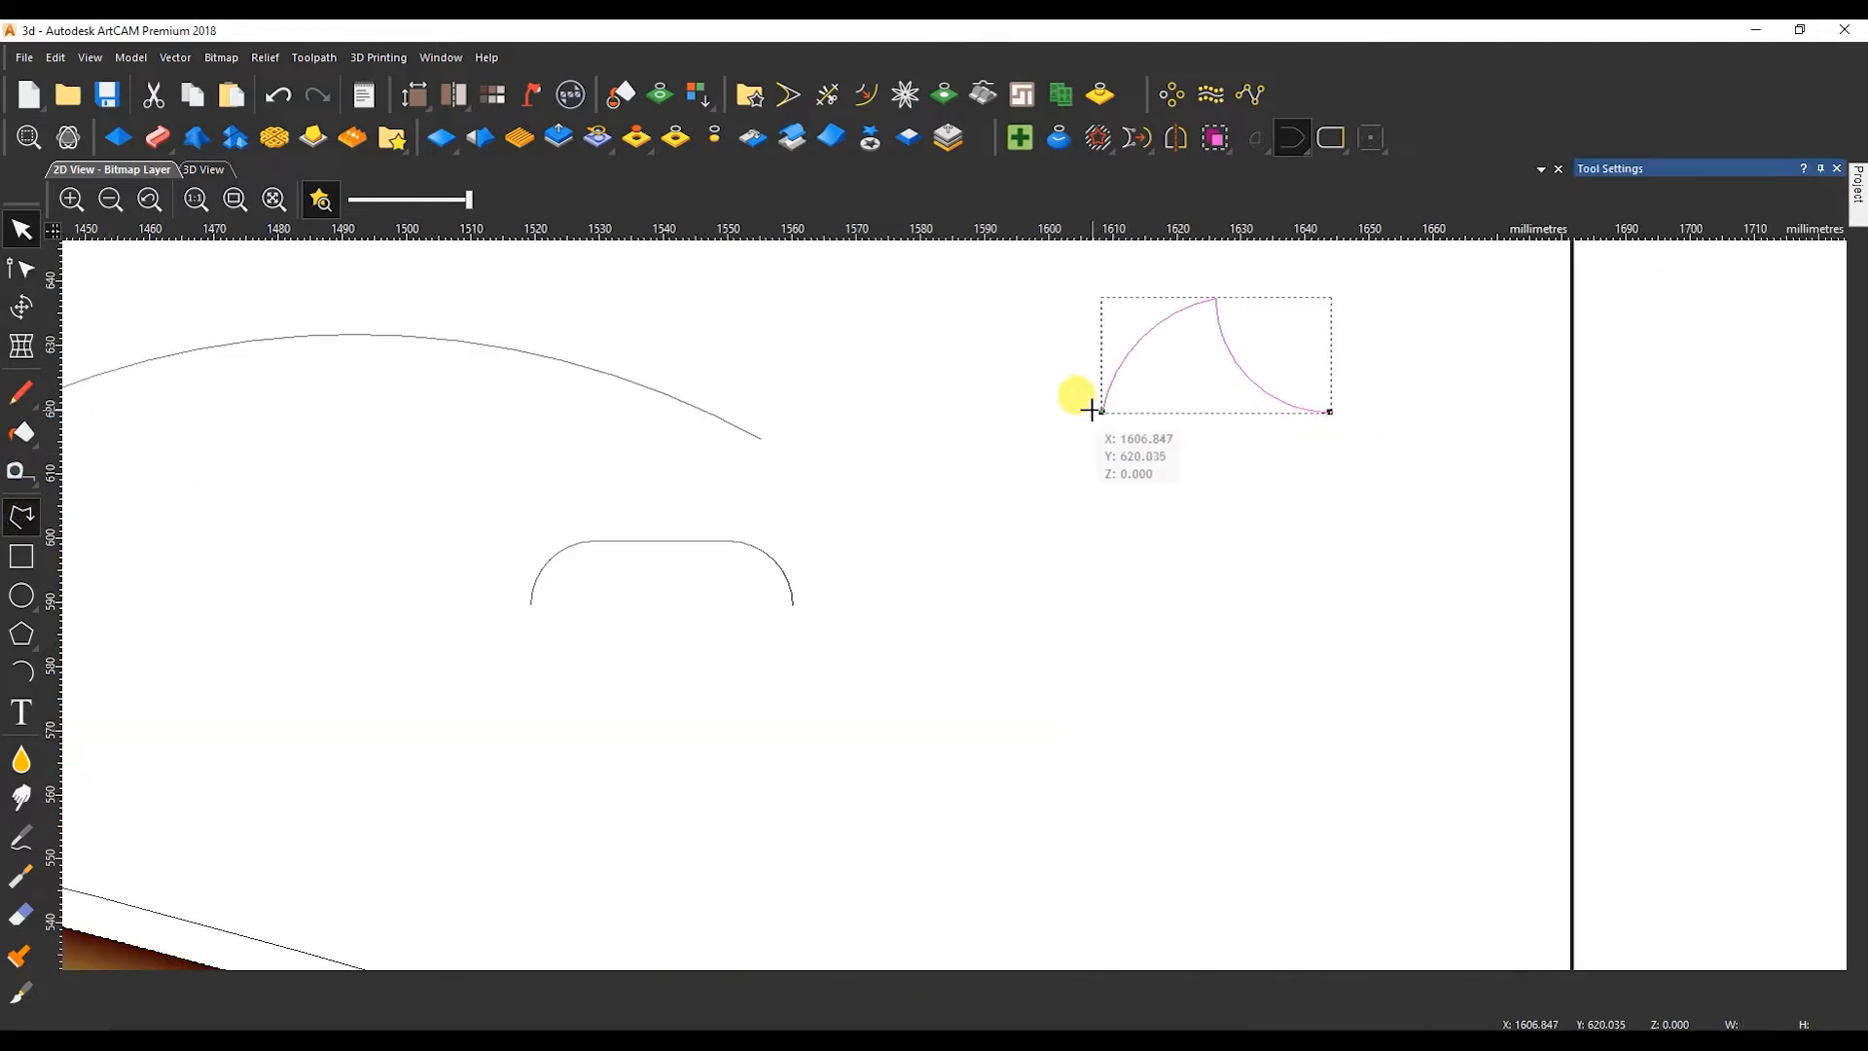
click(1101, 412)
click(1330, 412)
key(Escape)
key(n)
key(a)
drag(1214, 411, 1216, 299)
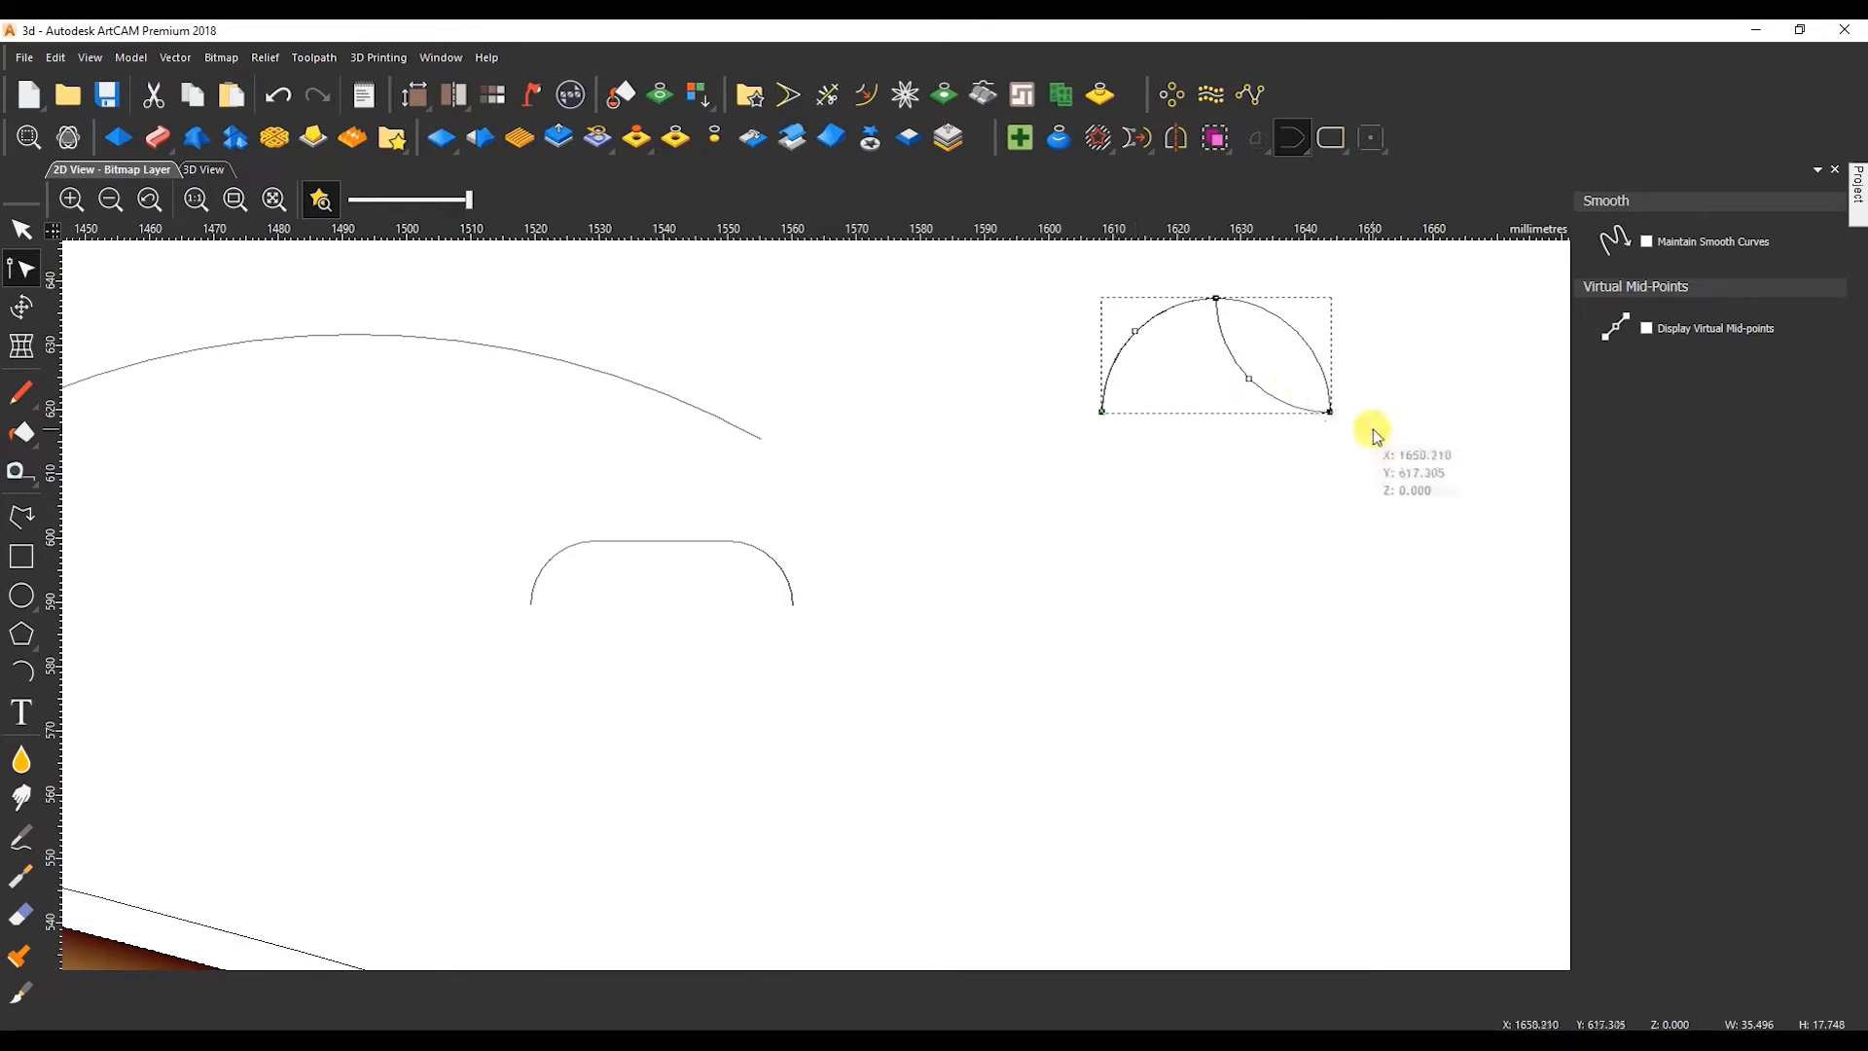
key(n)
Draw a long rectangle with rounded corners, about 196 mm wide, below the new cross-sections.
scroll(958, 613, down, 2)
click(22, 556)
drag(1012, 526, 1327, 575)
drag(1720, 404, 1671, 412)
click(1743, 636)
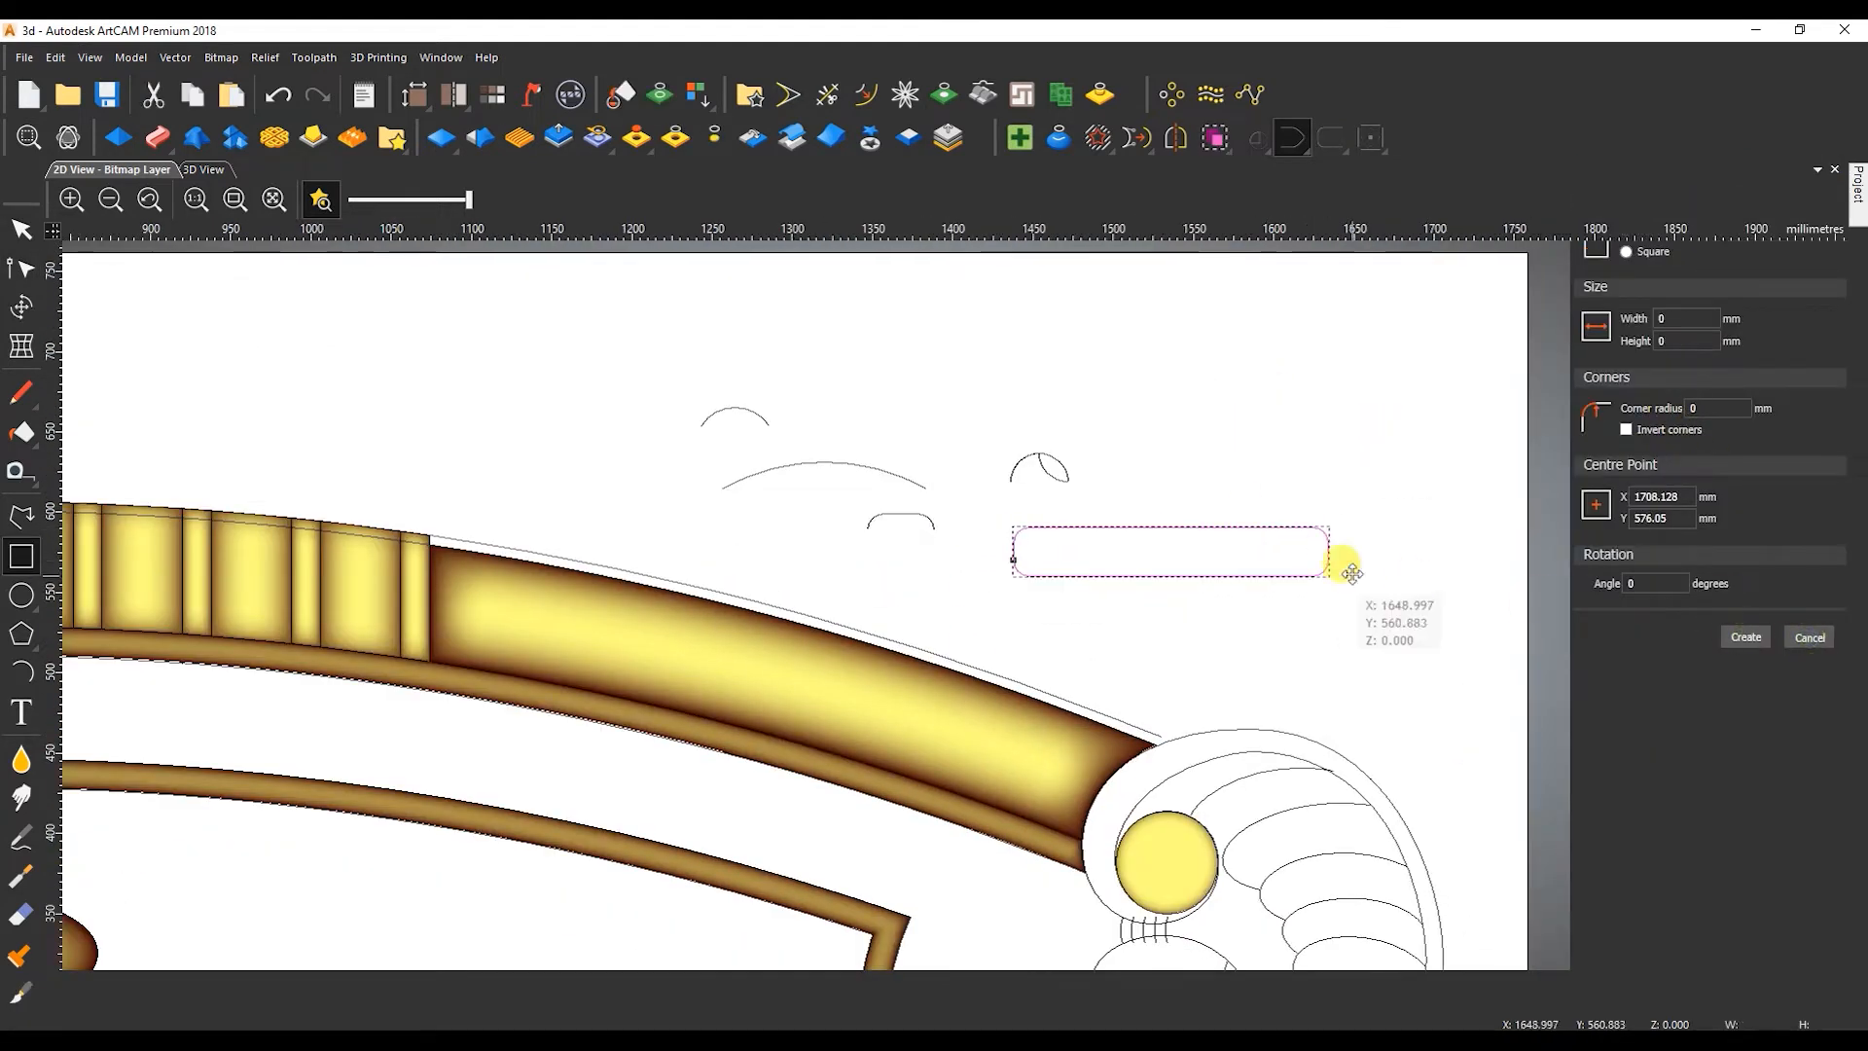
Cut the rounded rectangle at the lower ends of its upper corner arcs and delete its lower part.
key(n)
scroll(1209, 597, up, 2)
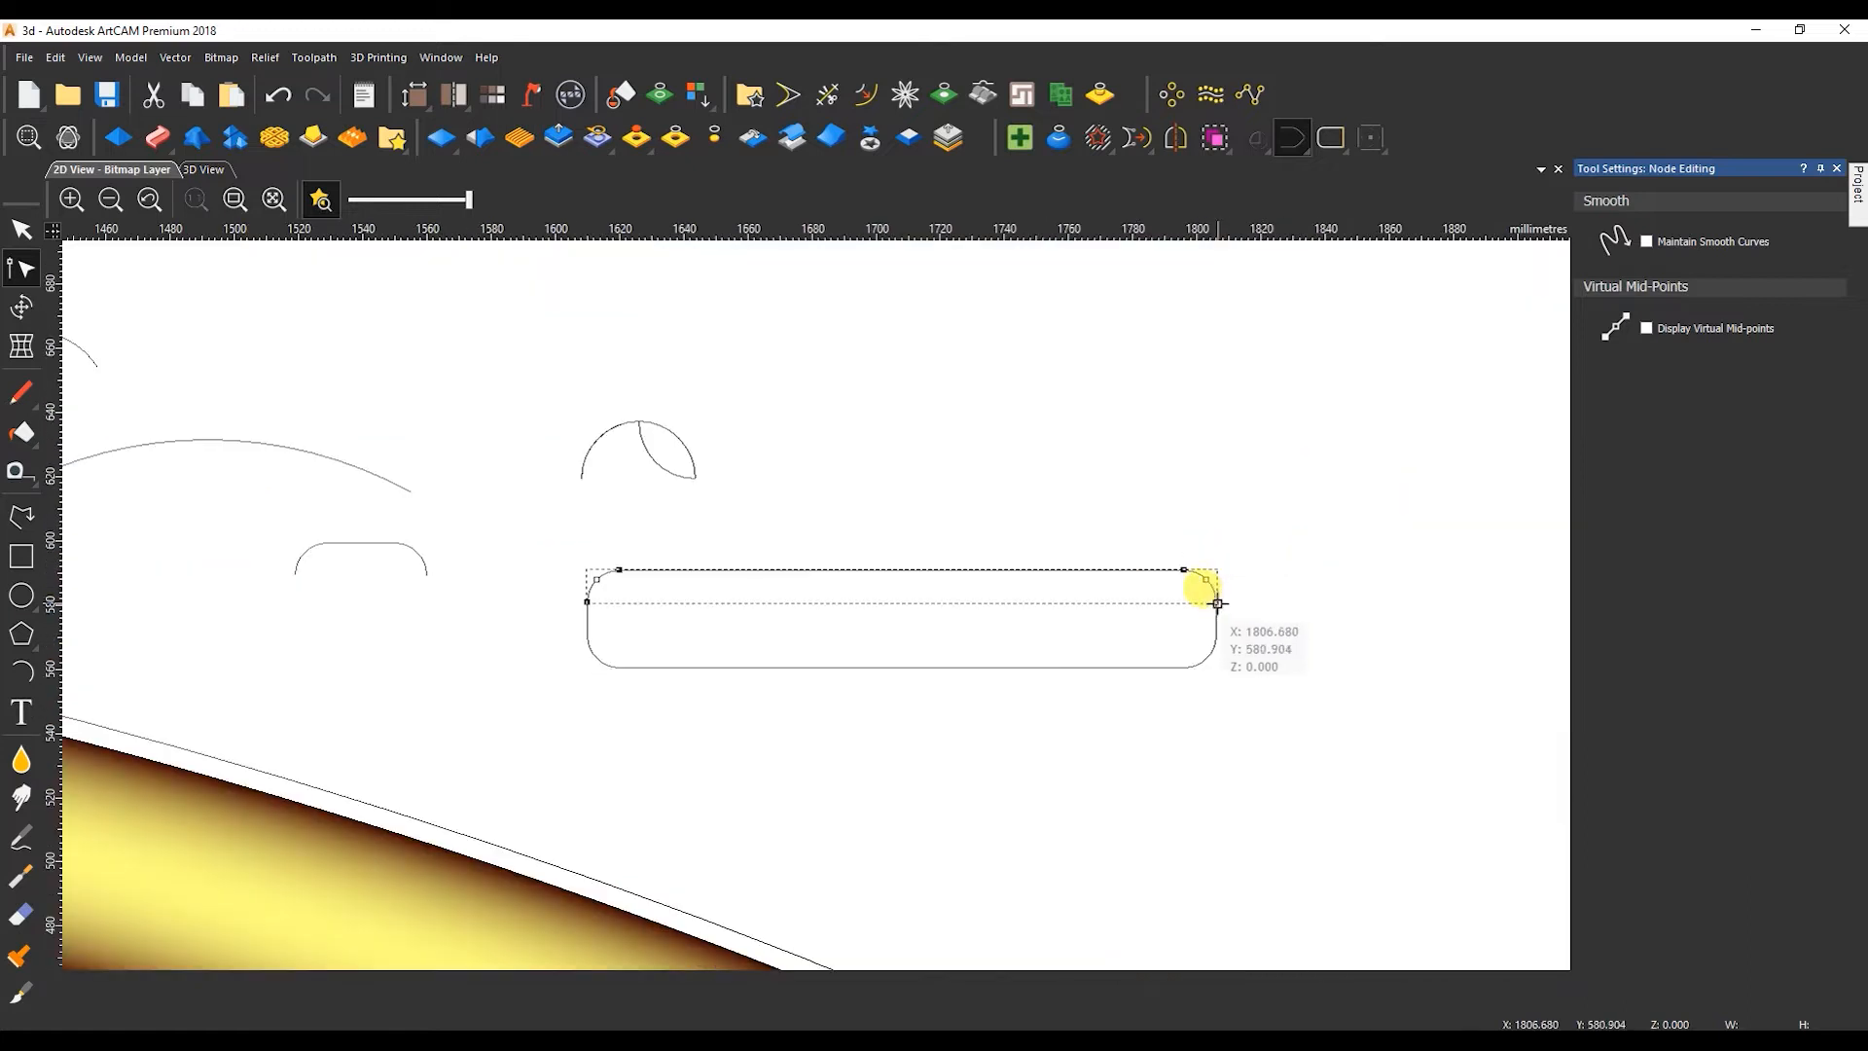
key(n)
click(1036, 668)
key(Delete)
Move the rounded ends of the remaining 10 mm high profile inward to shorten it to about 99 mm.
click(1112, 570)
key(n)
drag(698, 533, 834, 662)
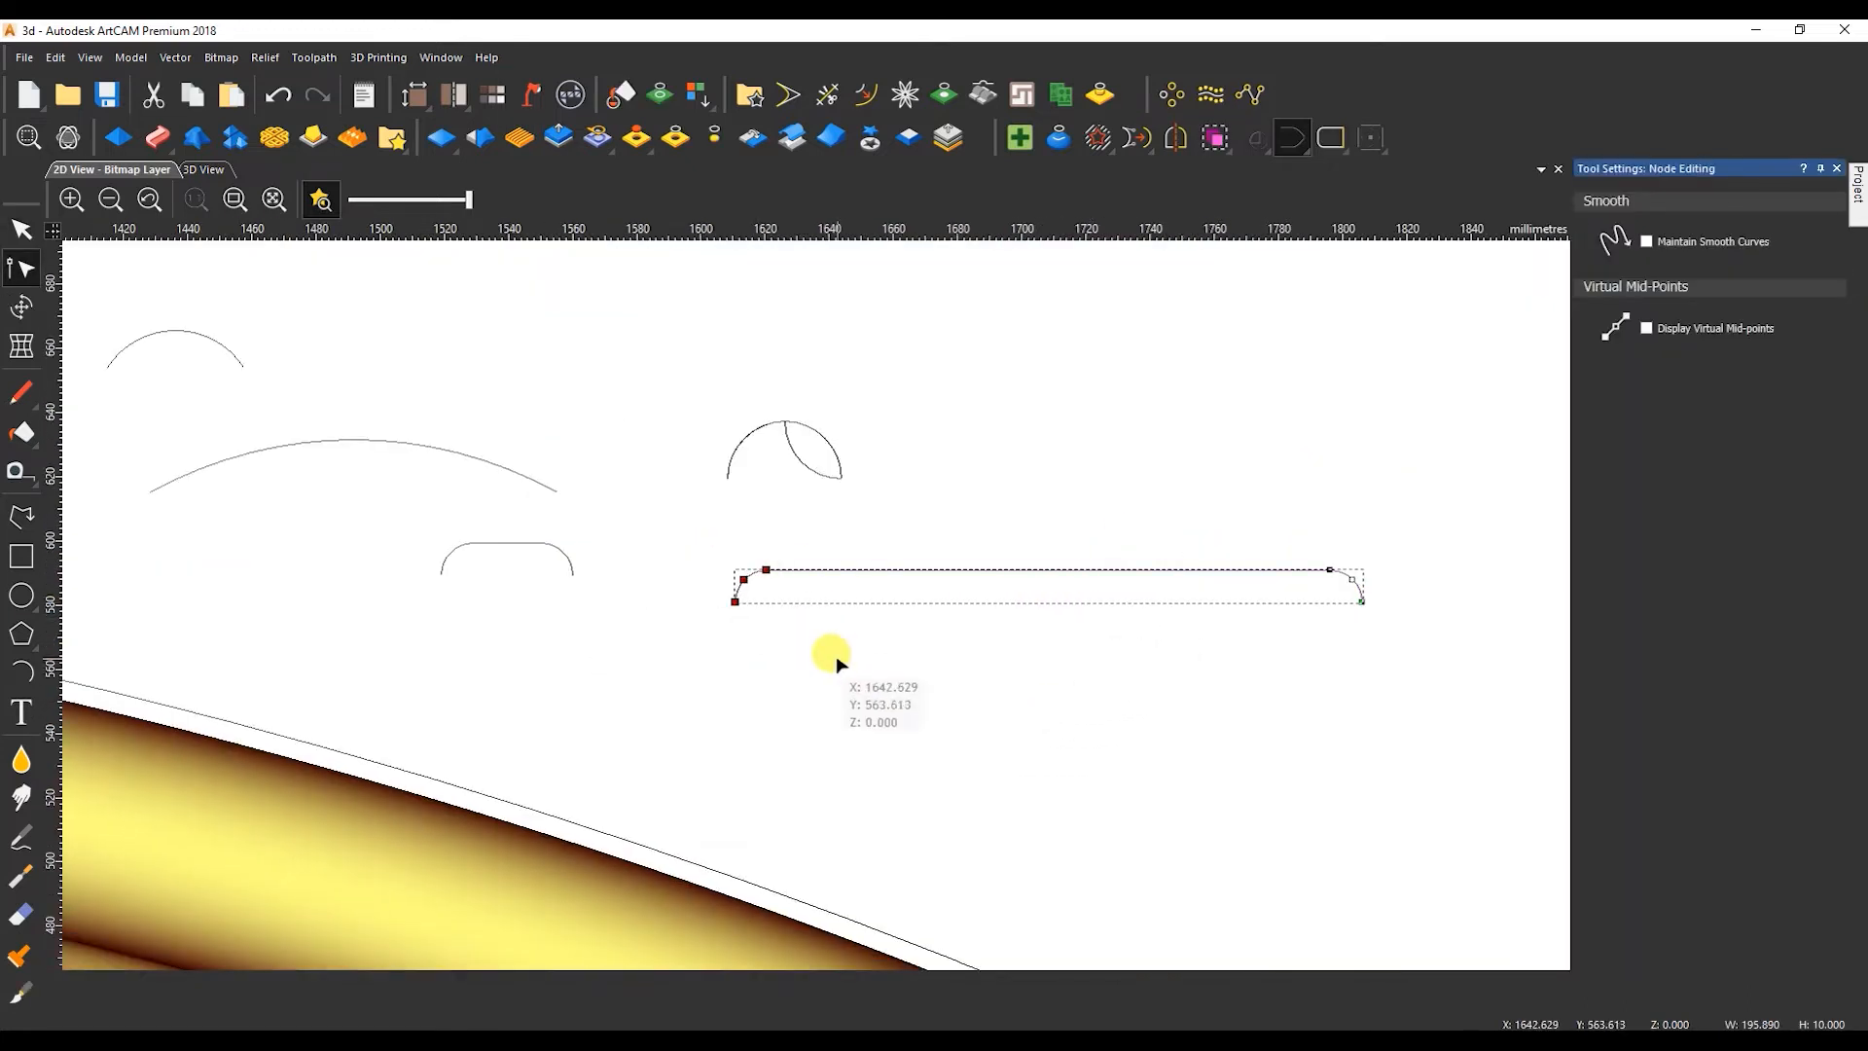
drag(1267, 540, 1493, 744)
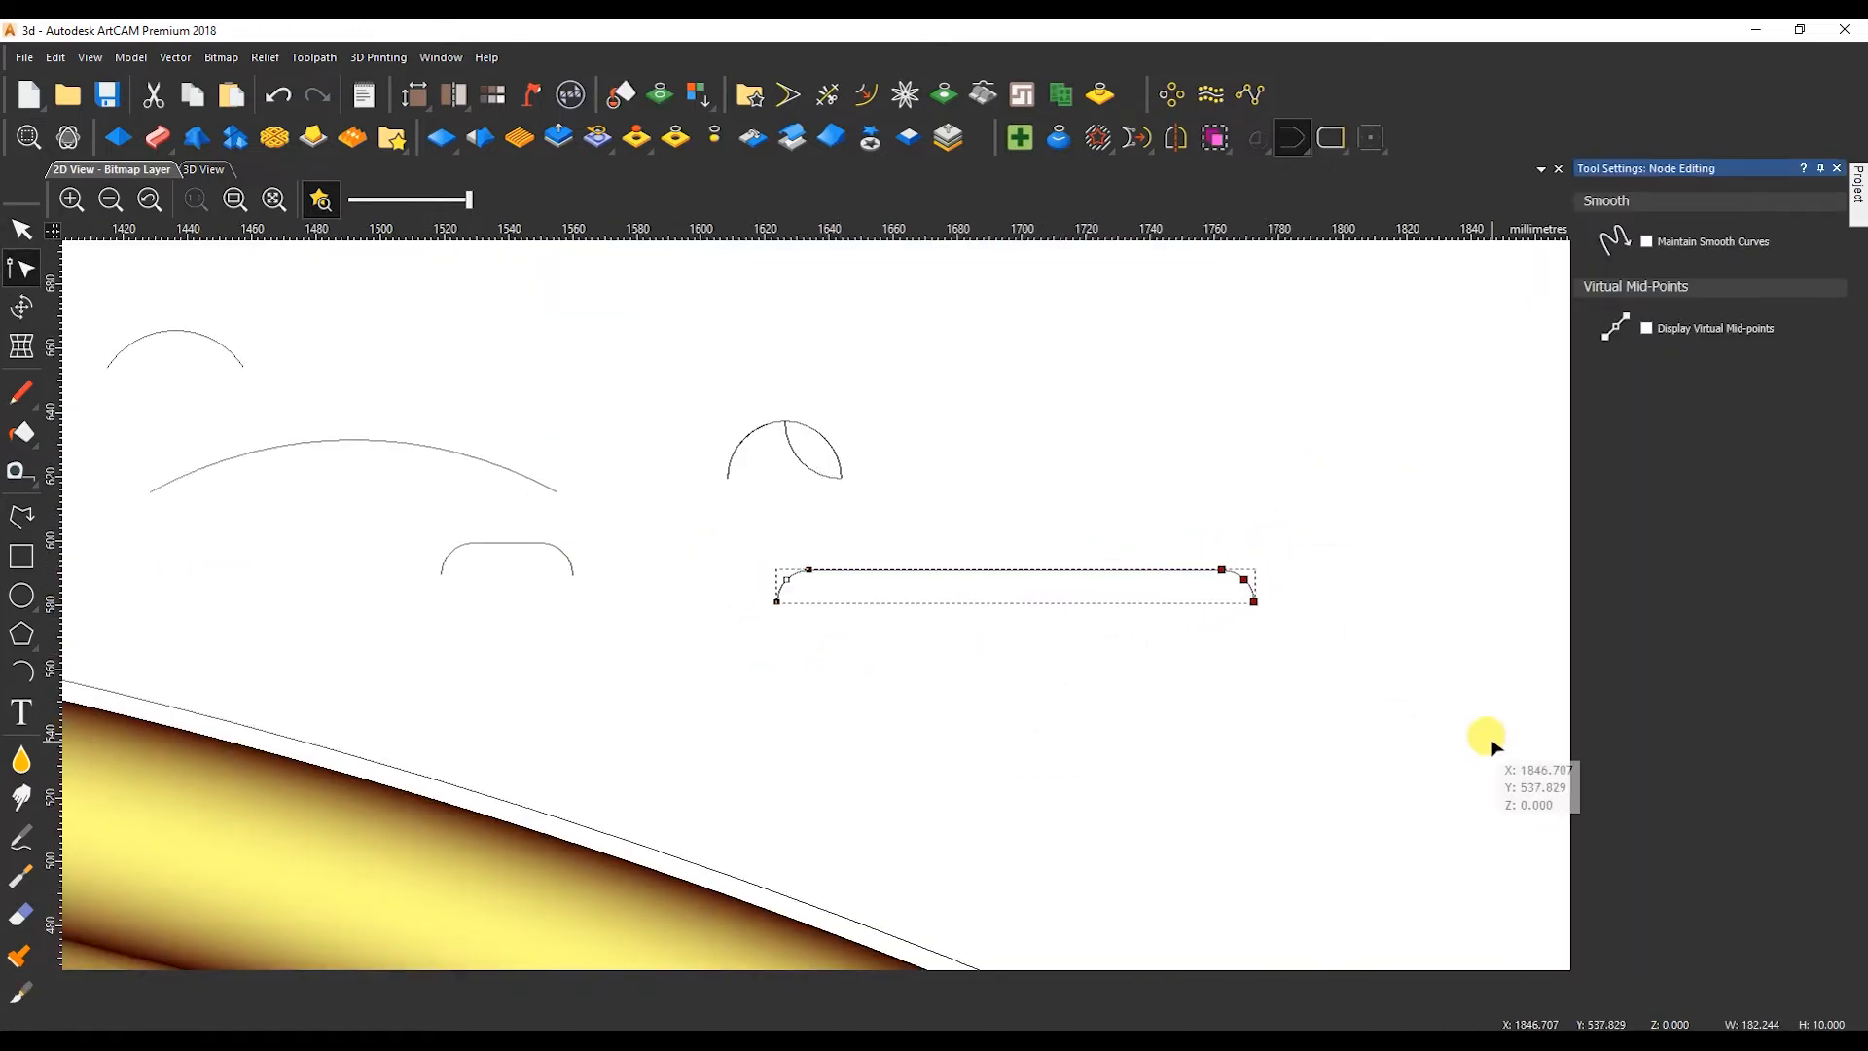
key(n)
Copy the shortened profile directly below itself and square the copy's left end by straightening the arc and aligning its nodes in X.
scroll(1071, 671, down, 1)
scroll(945, 598, up, 2)
ctrl+drag(605, 609, 605, 699)
key(n)
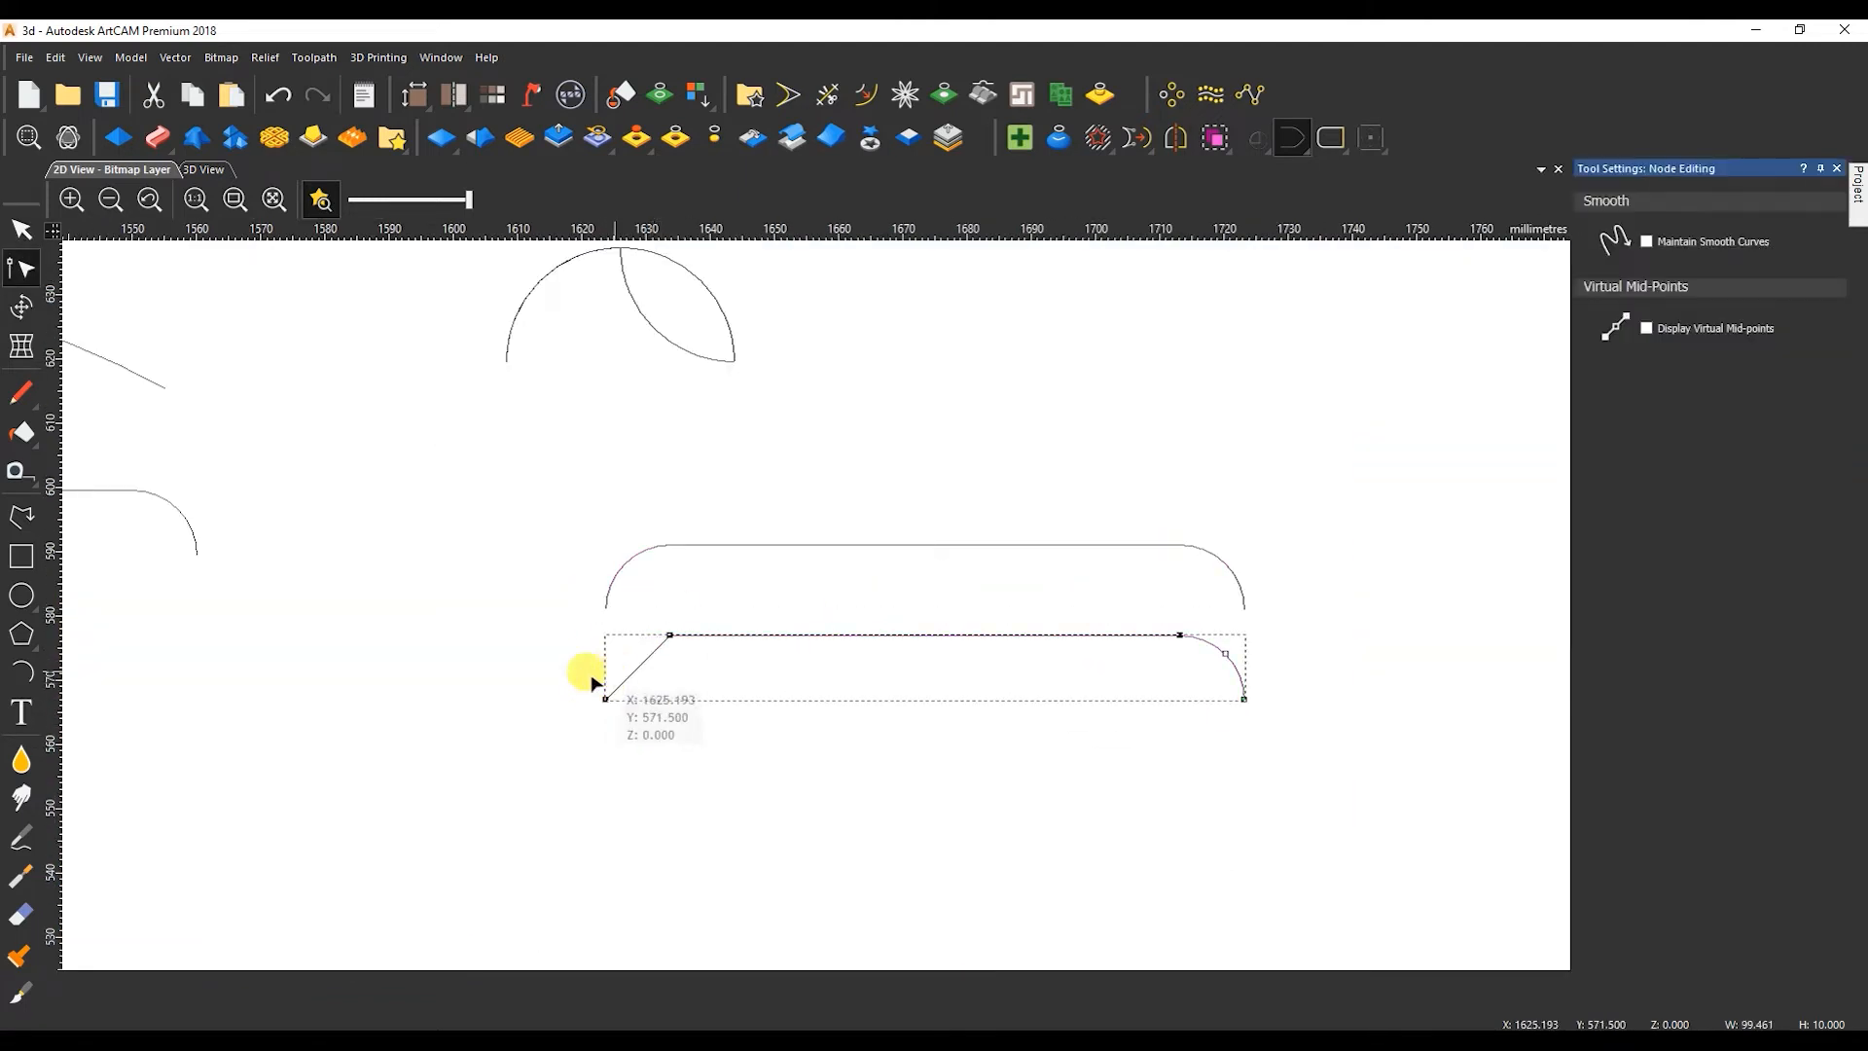
right_click(671, 638)
mouse_move(798, 243)
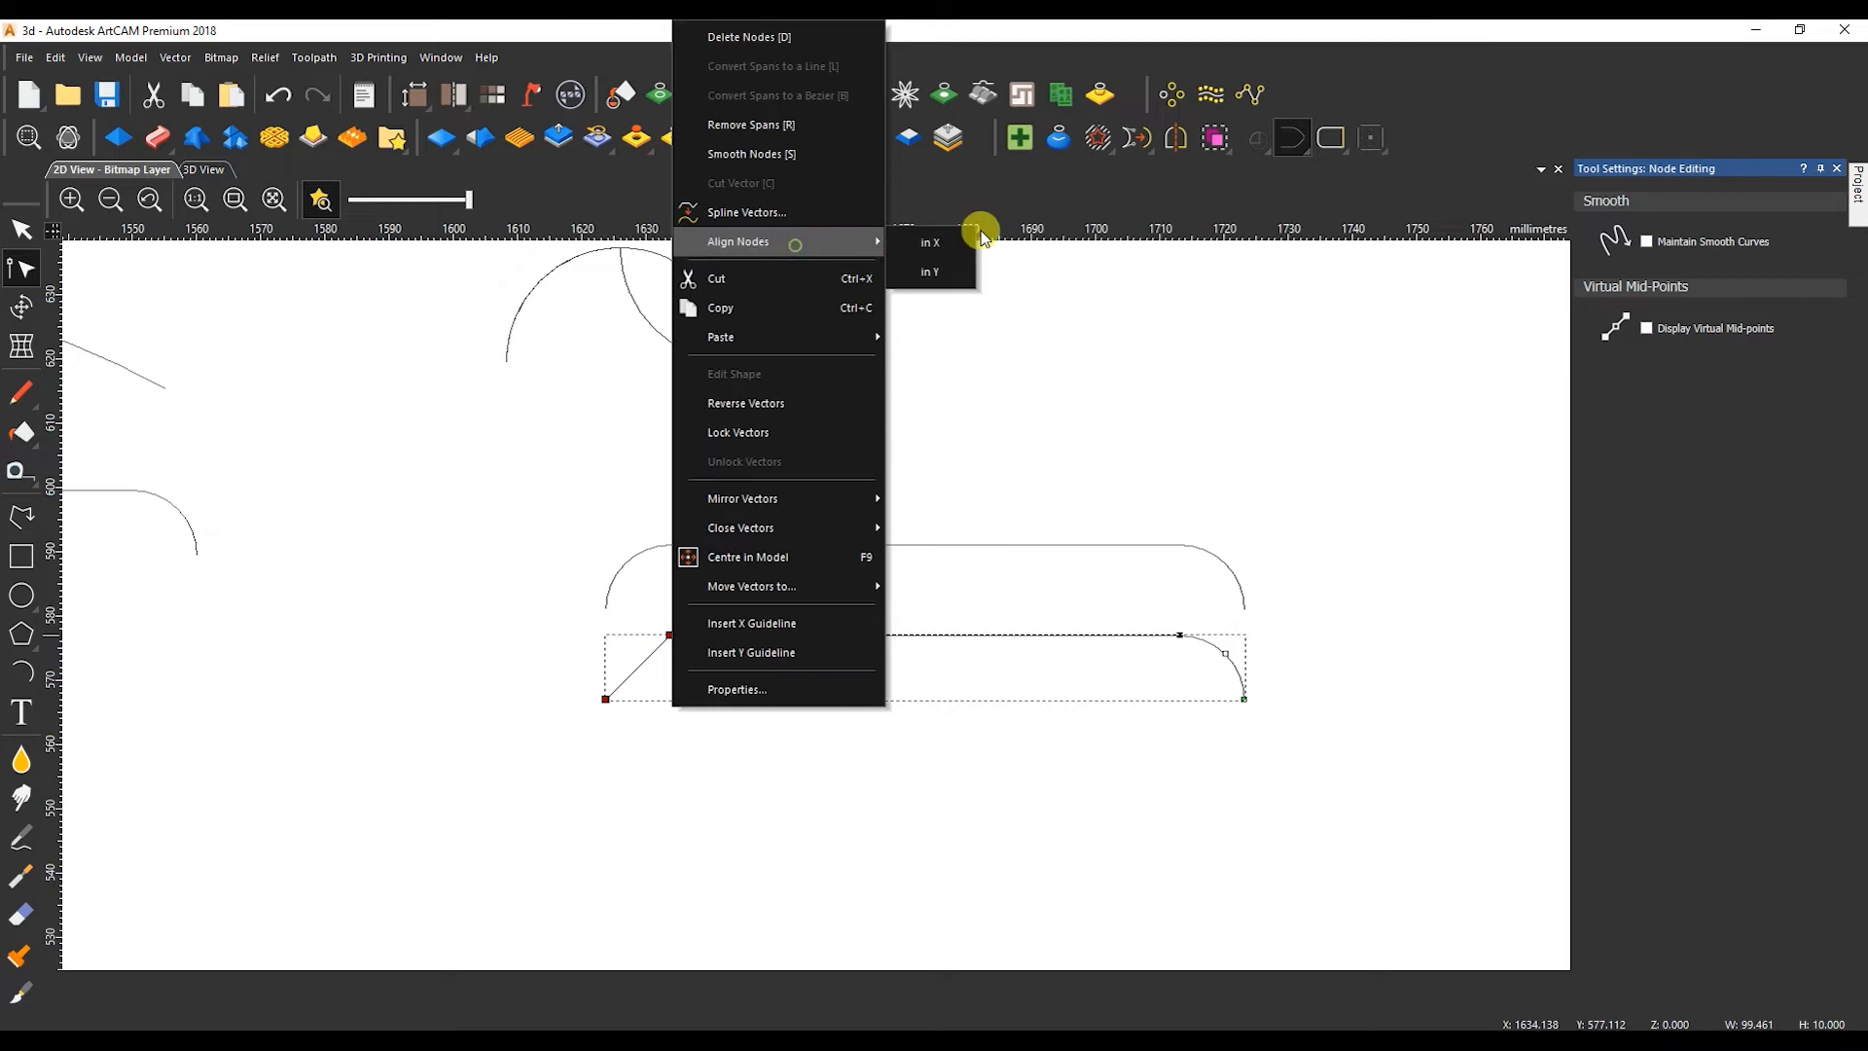
click(936, 272)
right_click(668, 635)
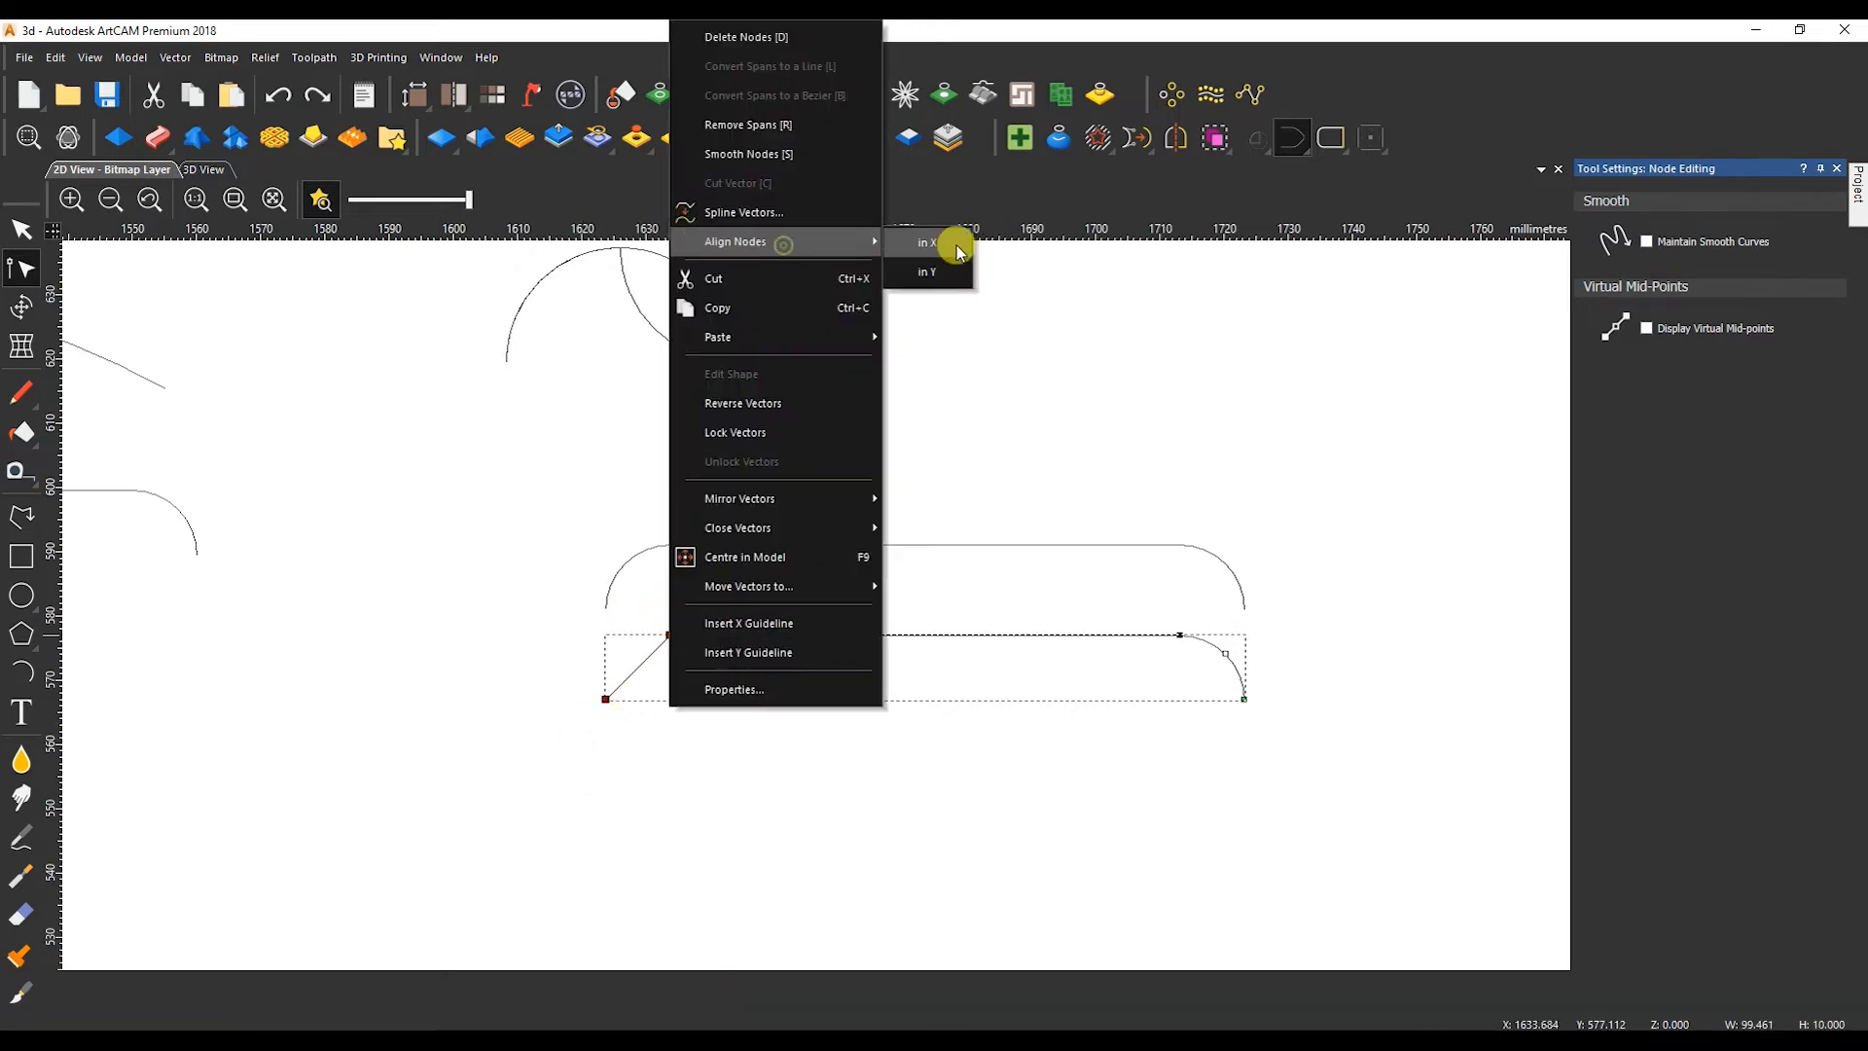
click(954, 246)
key(n)
Set up a Two Rail Sweep along the scroll's outer and inner curves with the two-arc and semicircle cross-sections, reversing both rails.
scroll(951, 611, down, 2)
click(1003, 803)
shift+click(897, 548)
click(156, 137)
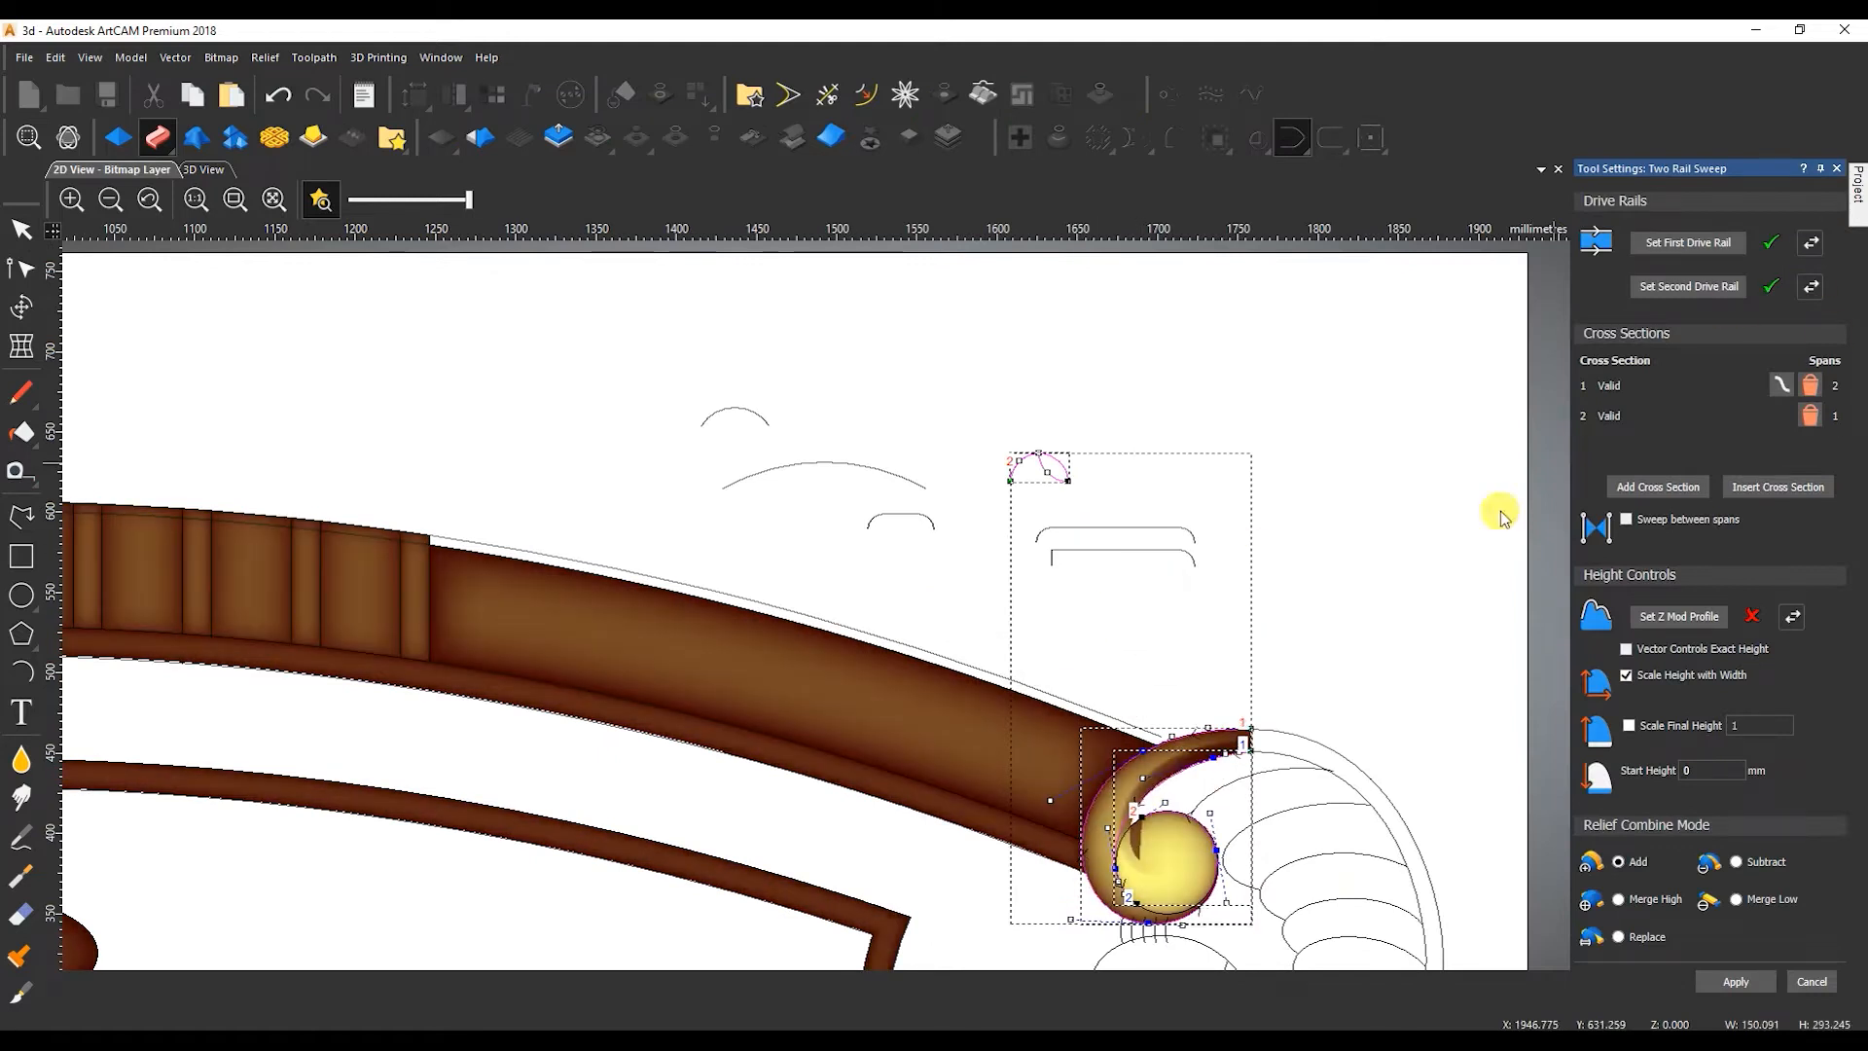
click(1815, 246)
click(1816, 288)
Set the scroll sweep to Merge High with final height scaled to 9, start height 5 mm and height scaling with width off.
scroll(1243, 827, down, 2)
middle_drag(1244, 827, 951, 652)
click(1650, 895)
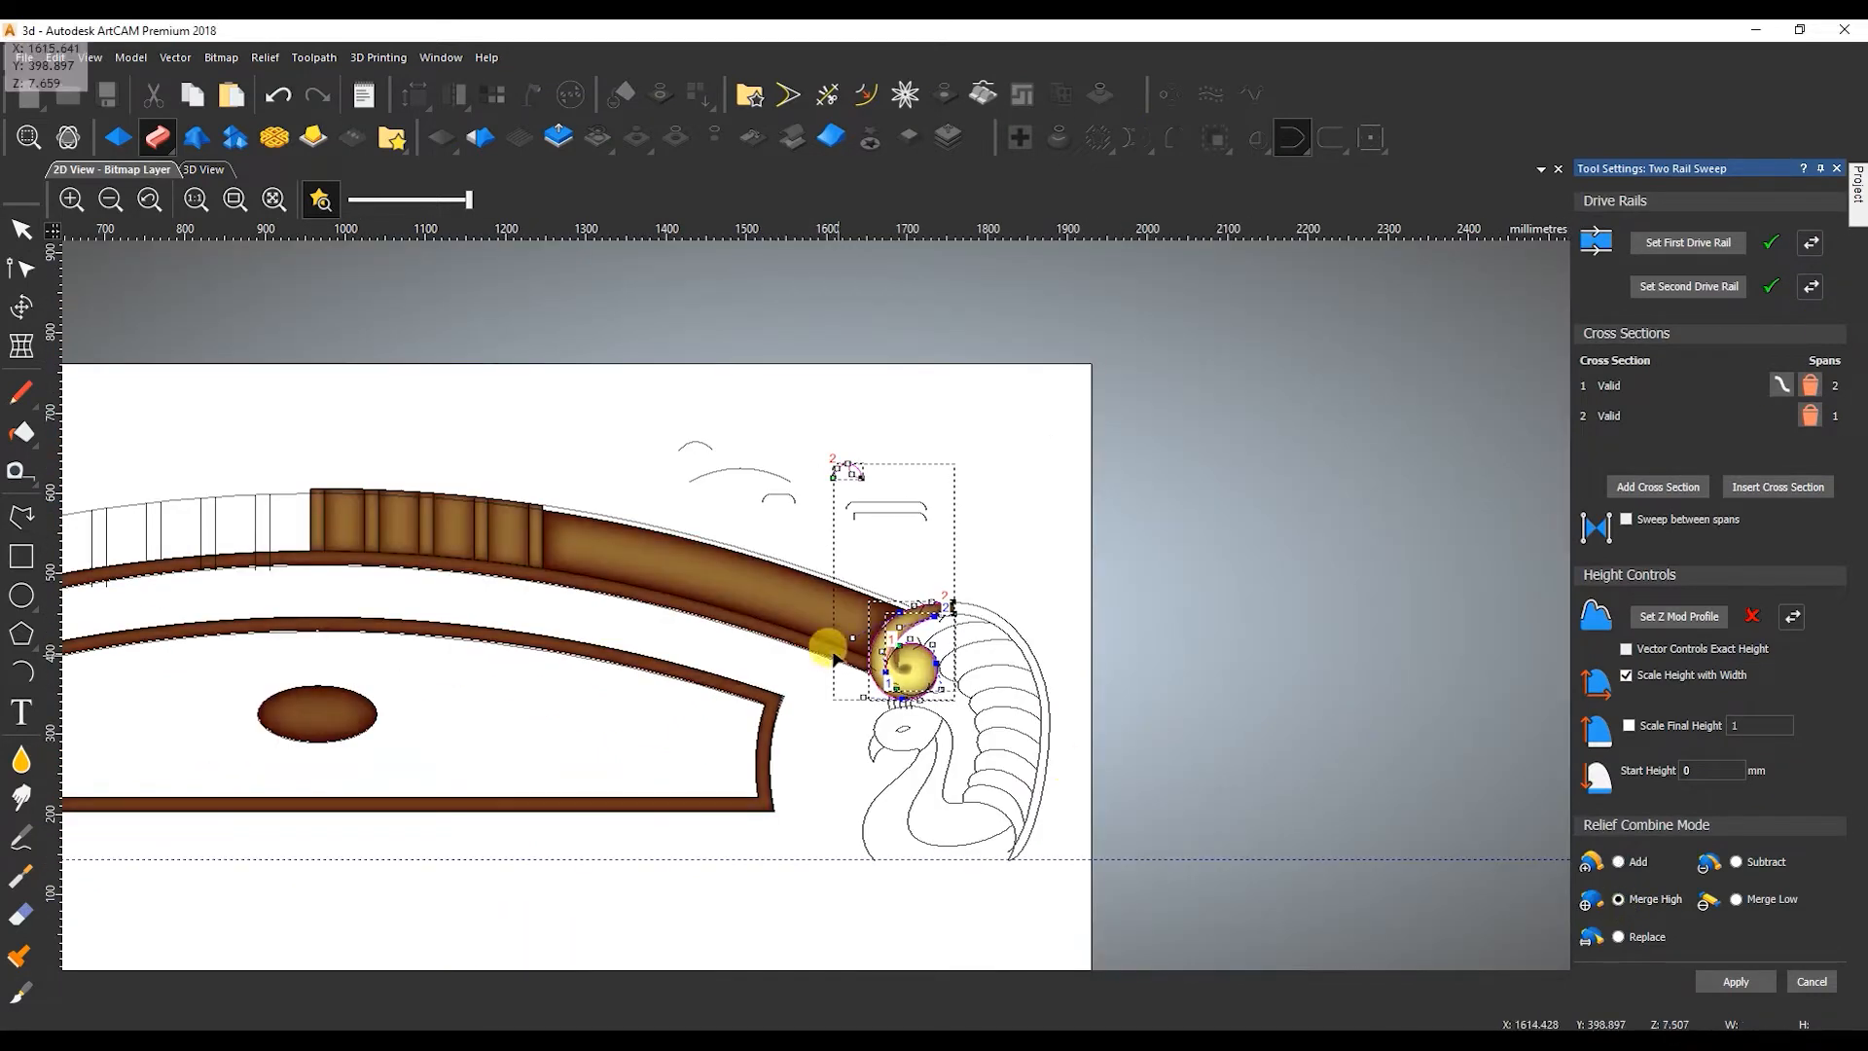
click(1628, 724)
scroll(883, 671, up, 5)
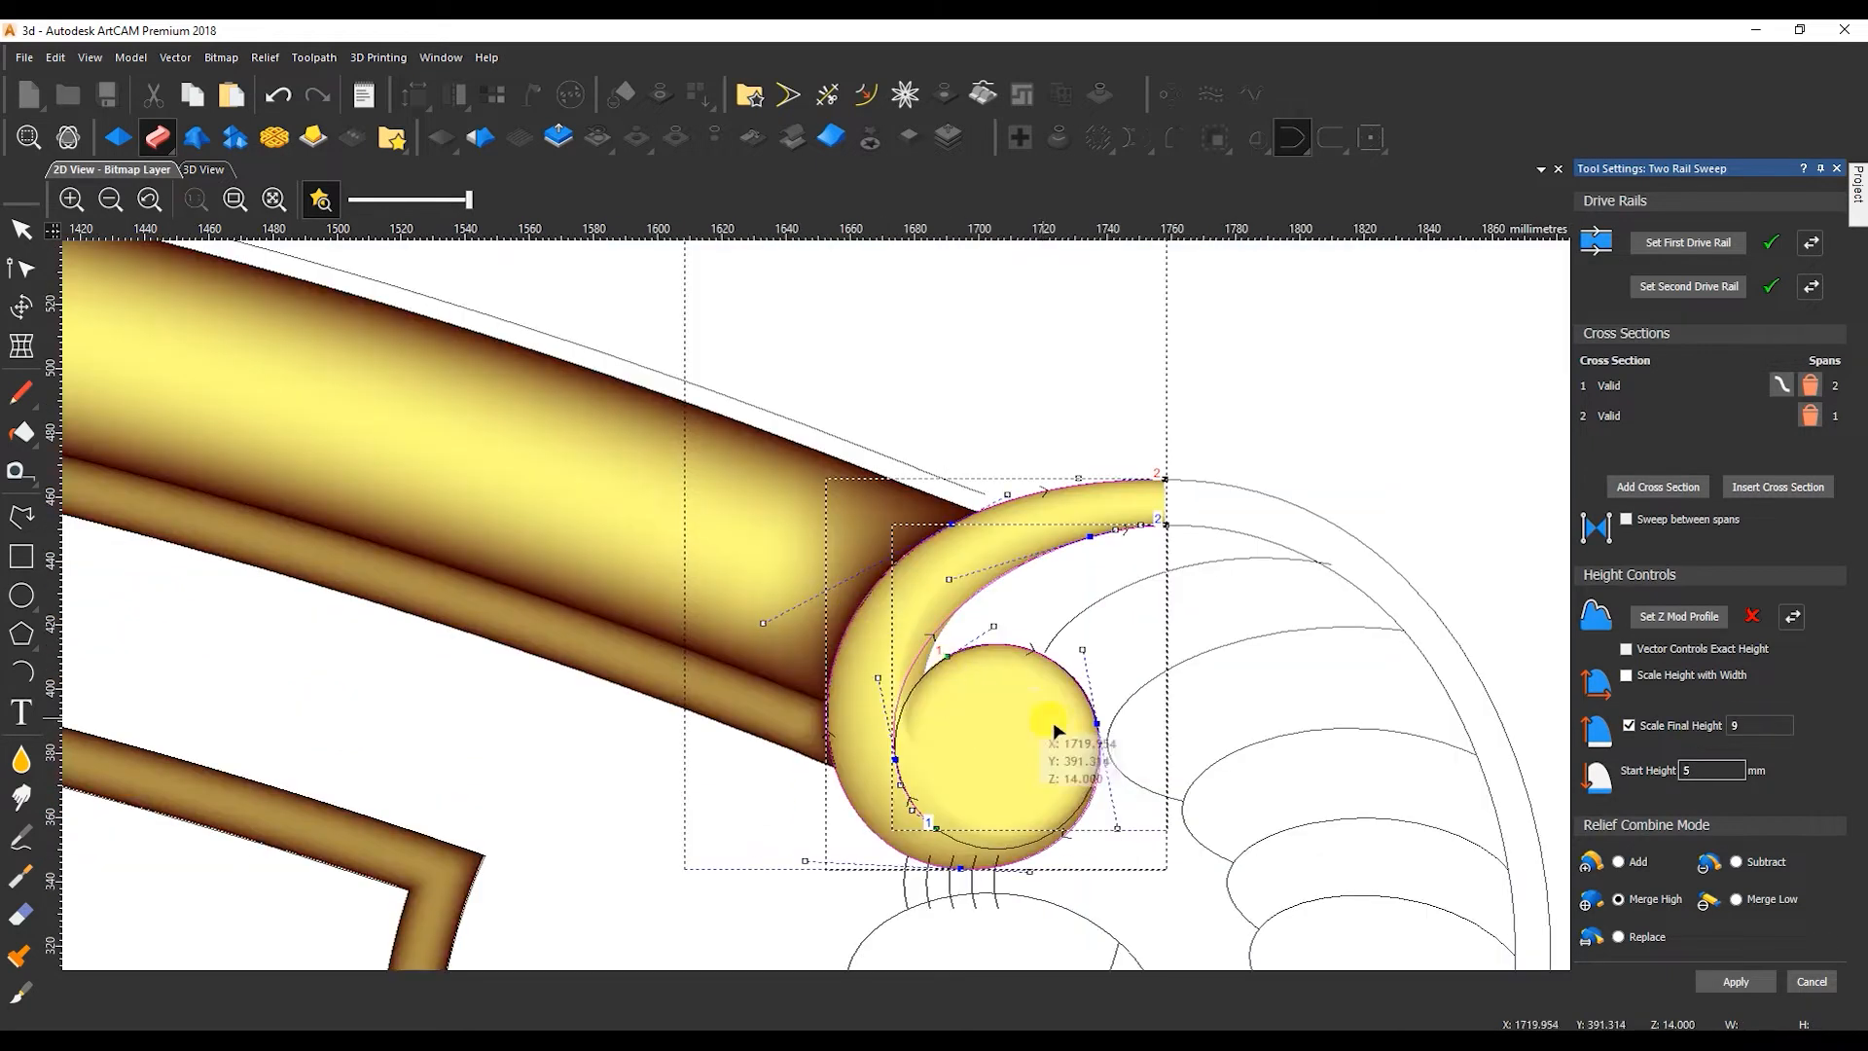
Display the vectors in 3D and reshape the sweep rails' inner ends so the scroll curls smoothly around the circle.
click(208, 170)
drag(305, 283, 409, 706)
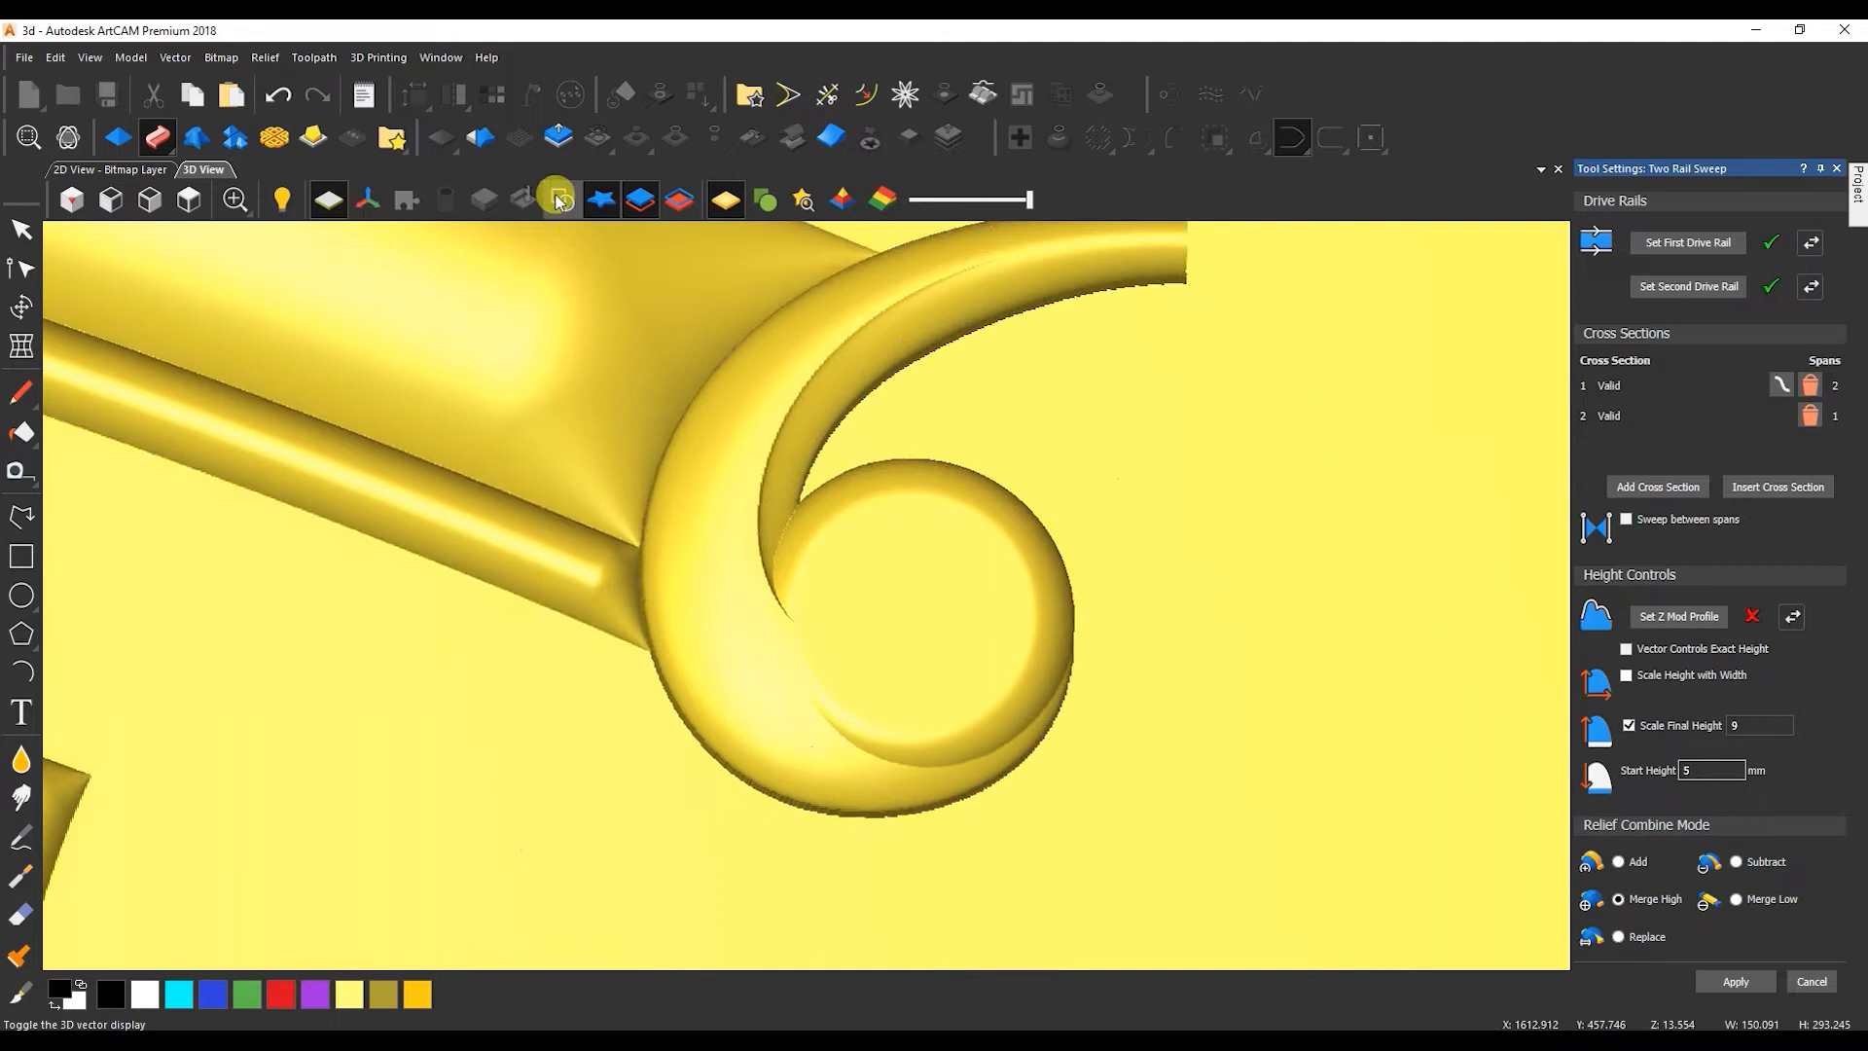
click(560, 199)
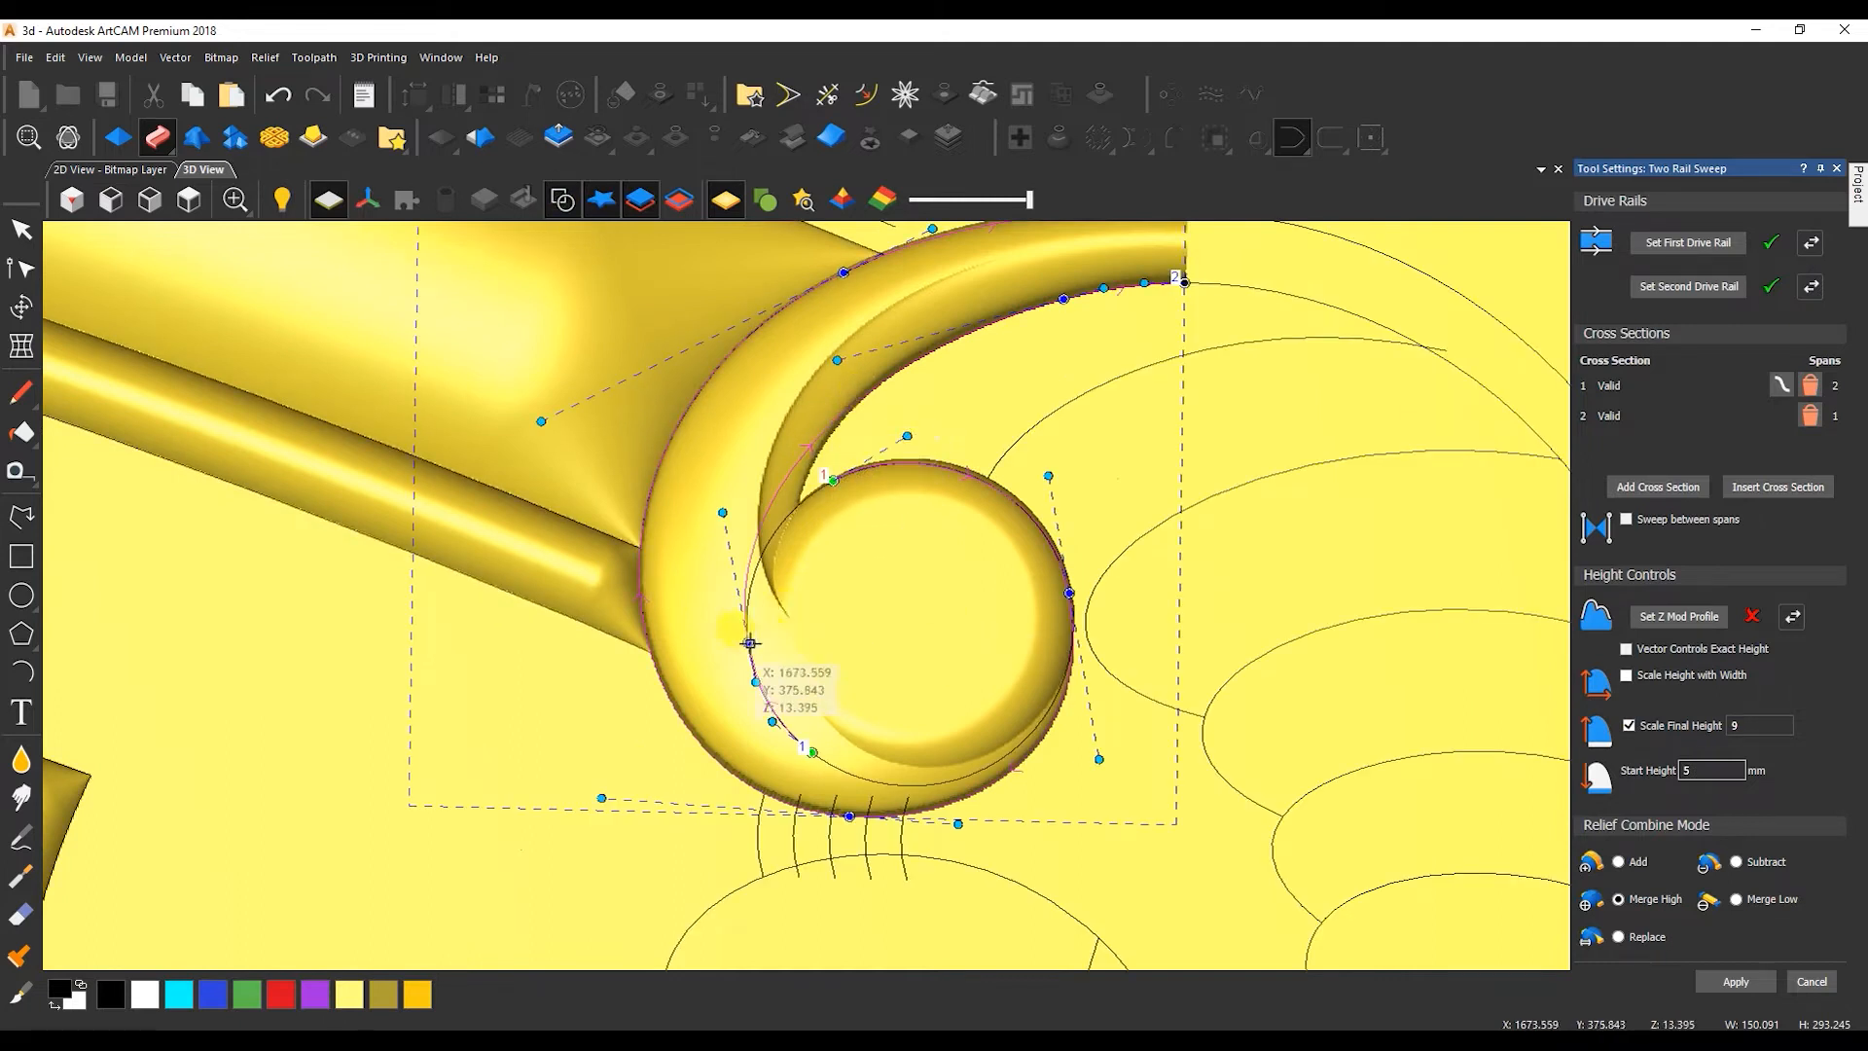
drag(749, 643, 779, 644)
drag(815, 752, 899, 714)
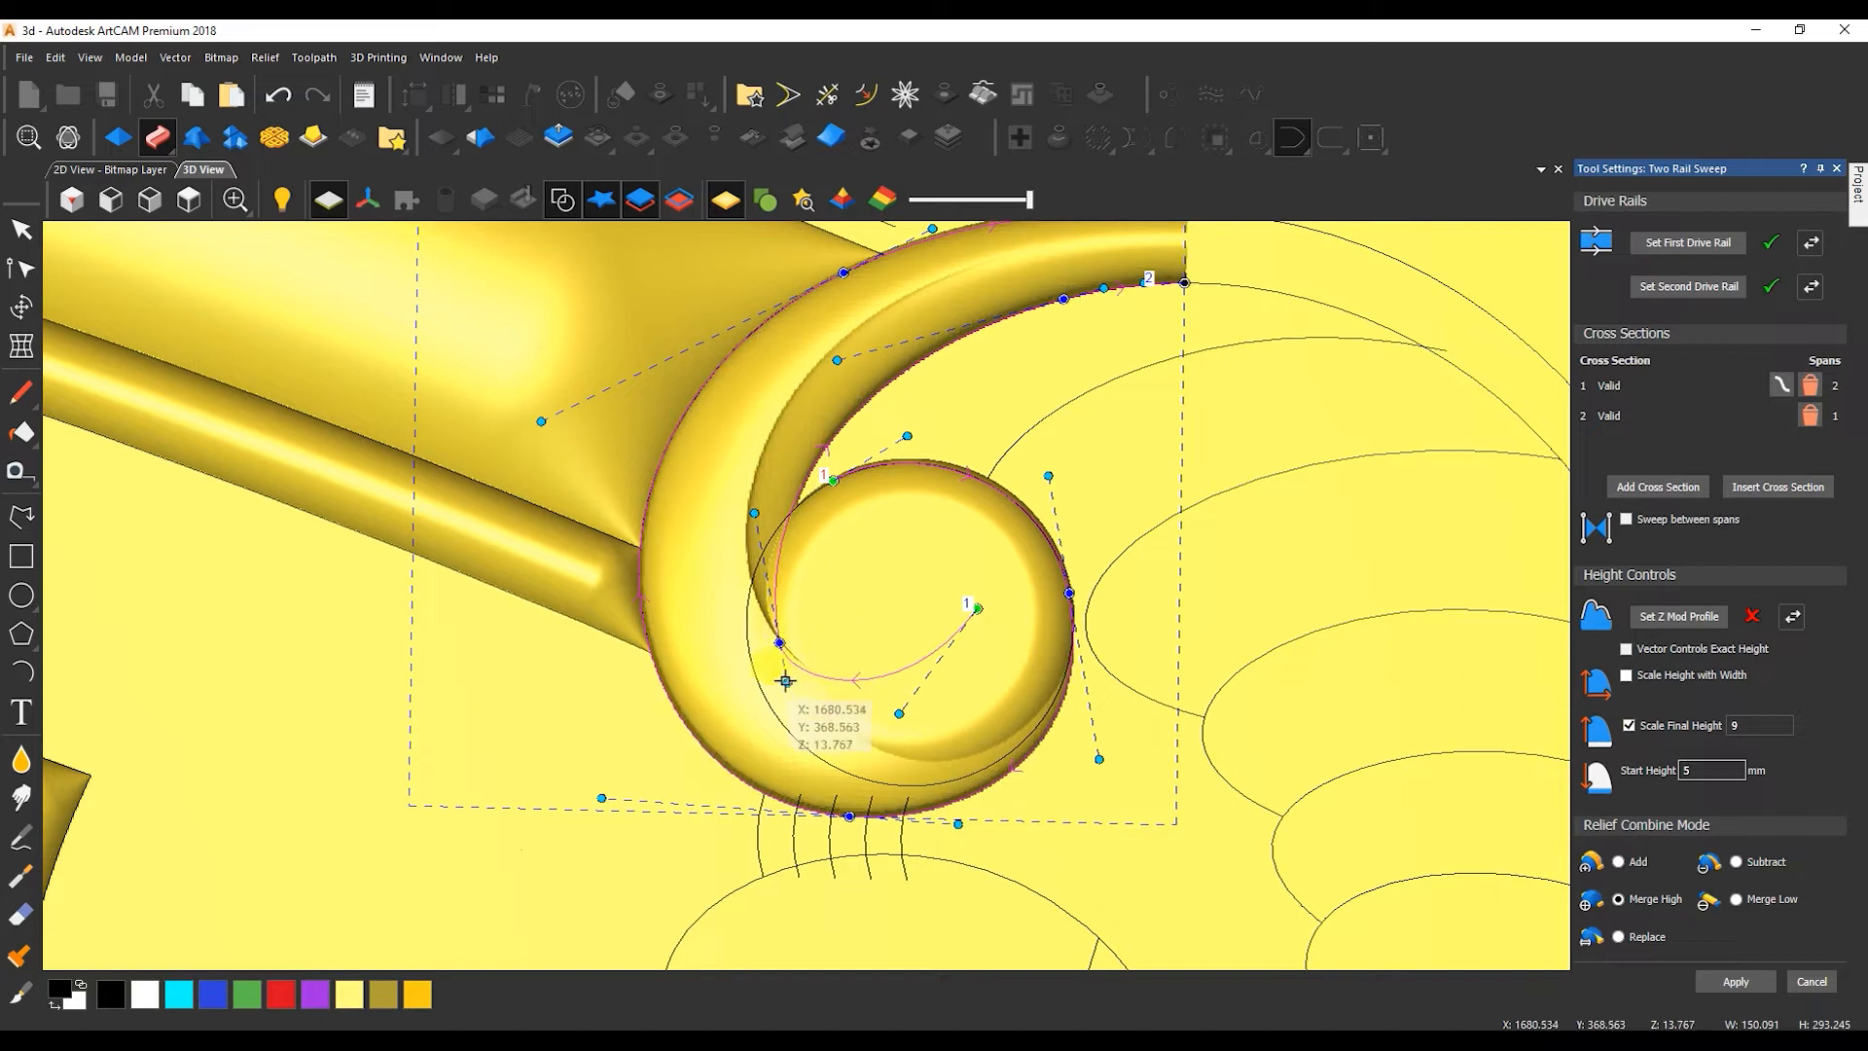
drag(786, 681, 805, 710)
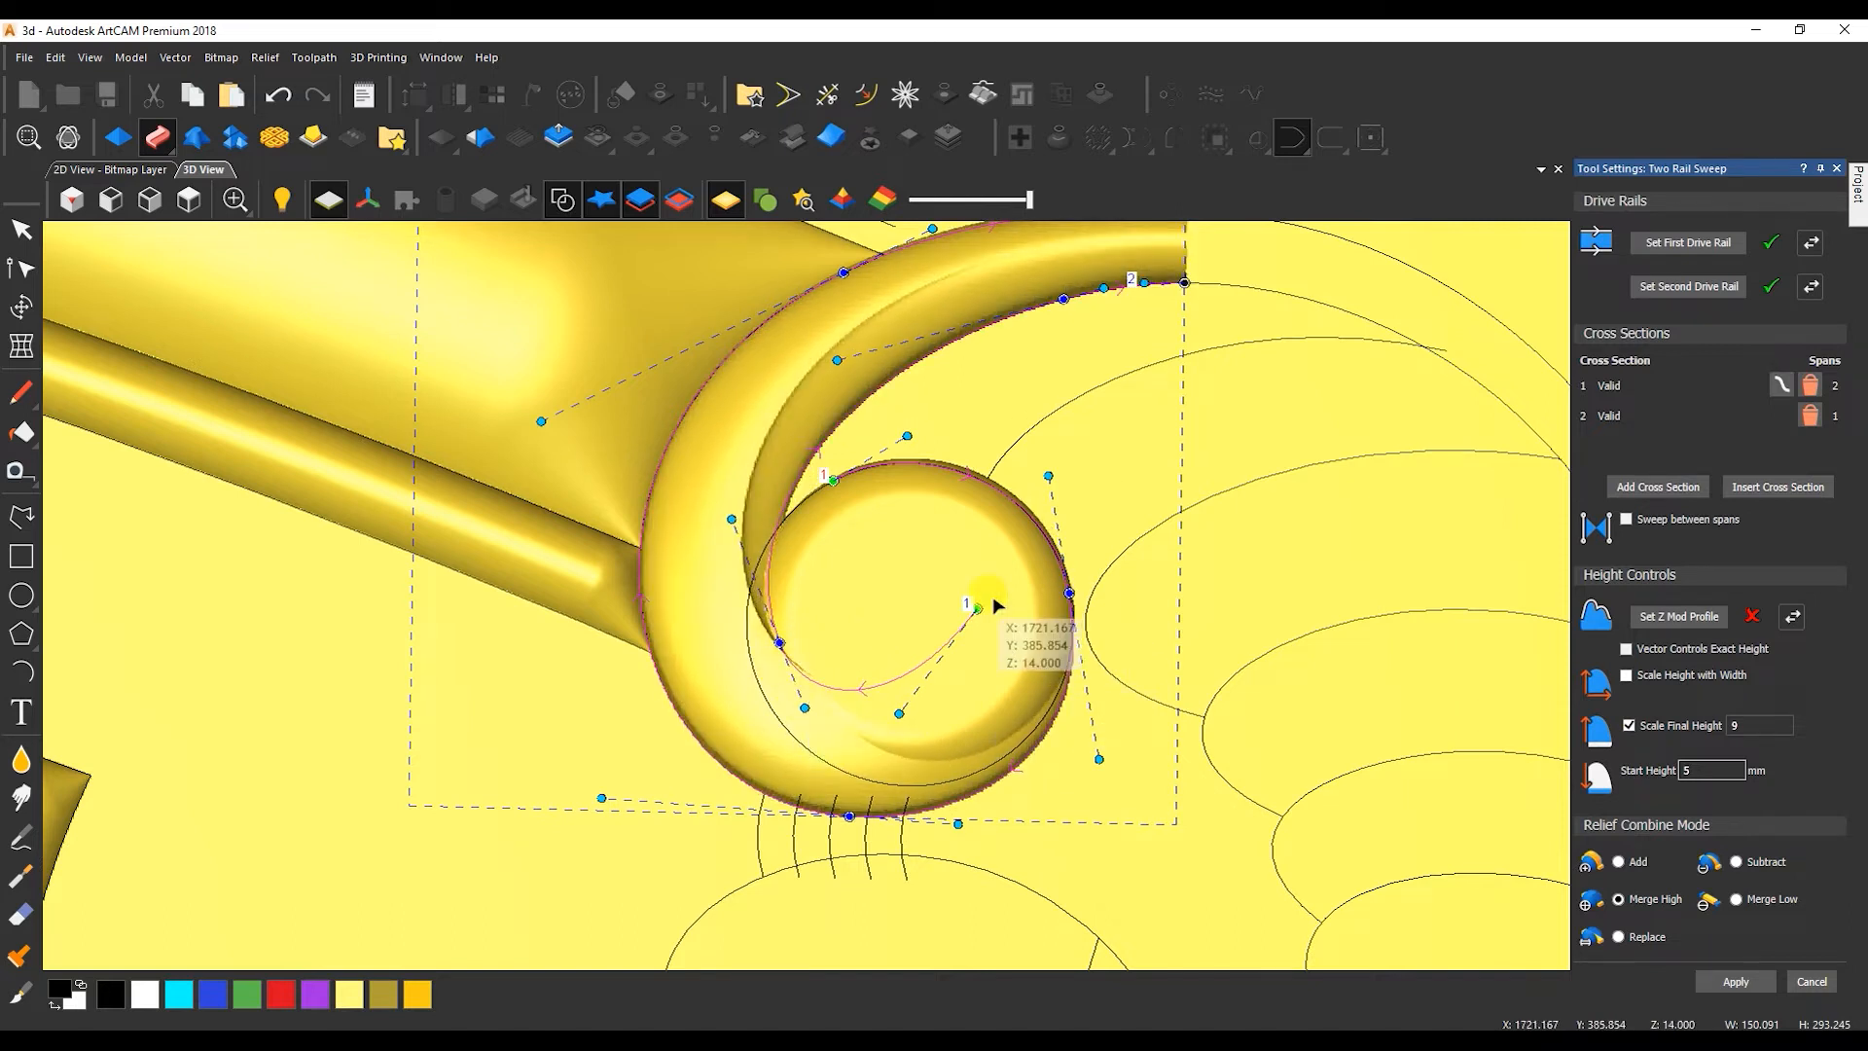
drag(836, 481, 896, 534)
drag(1070, 595, 1069, 590)
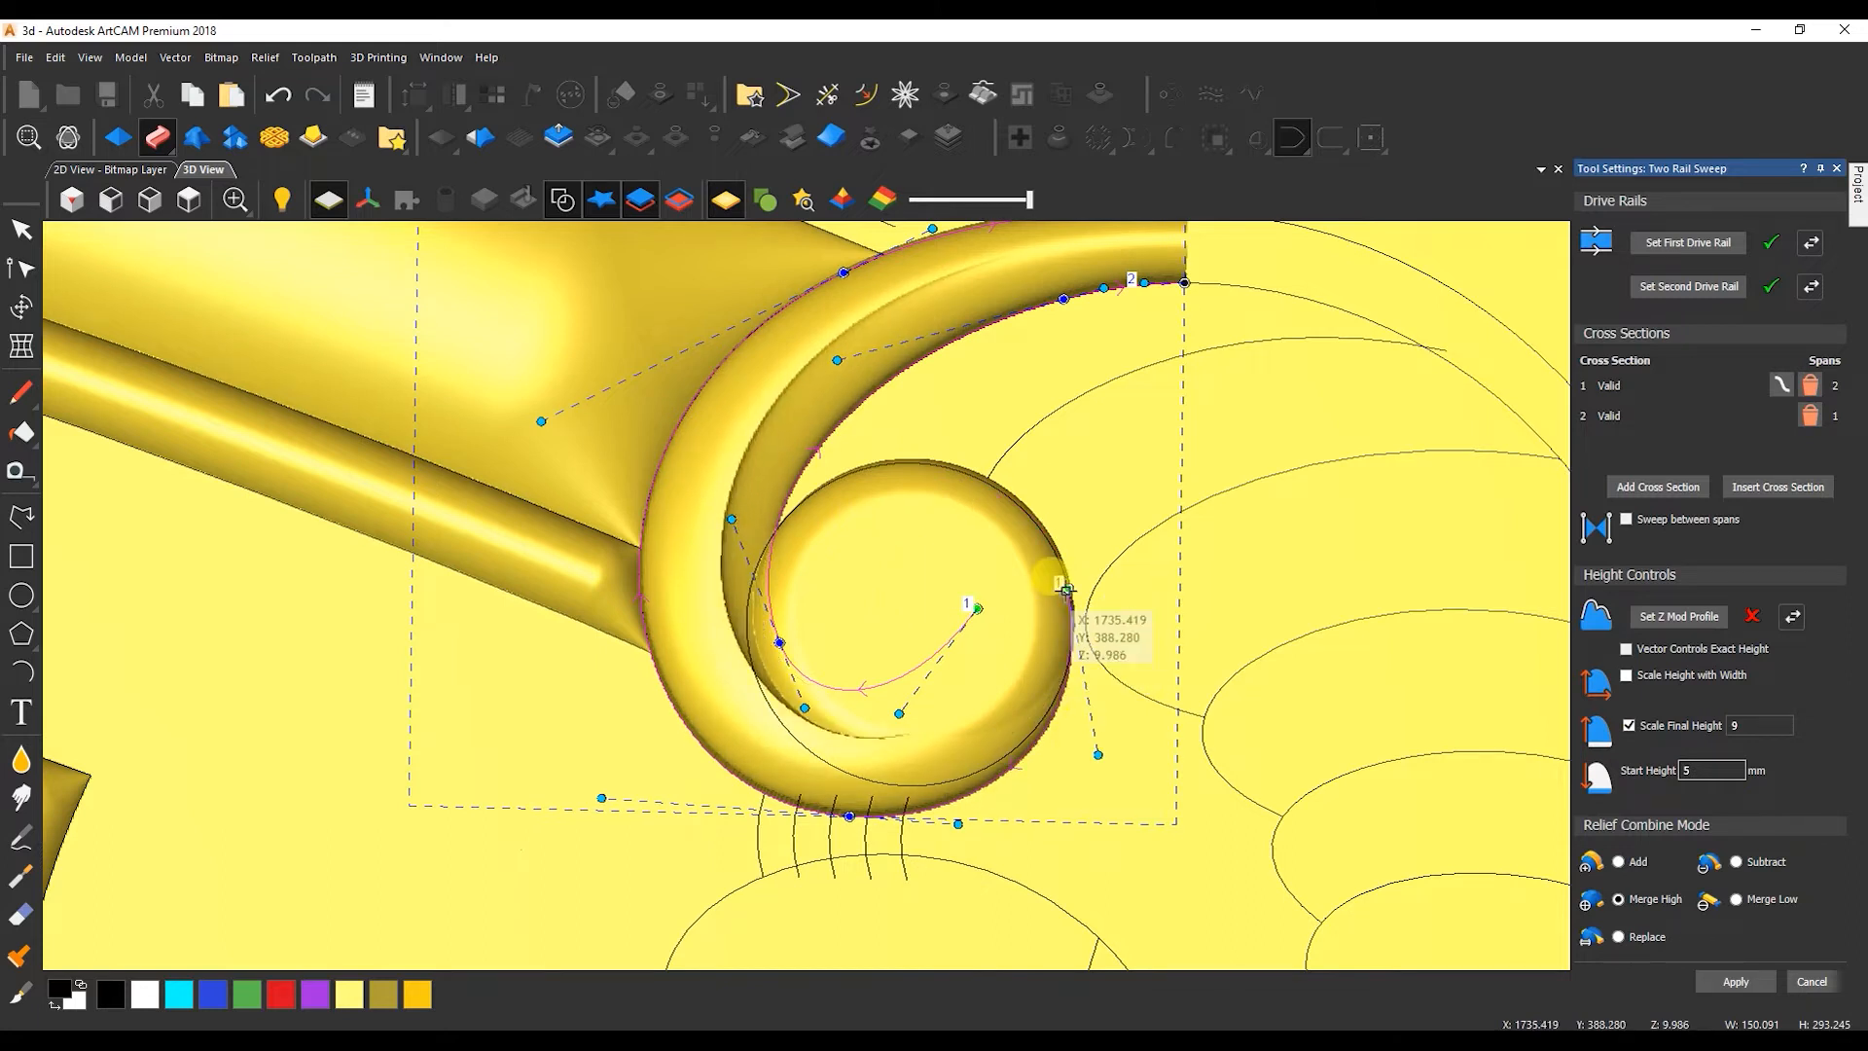
drag(900, 714, 921, 727)
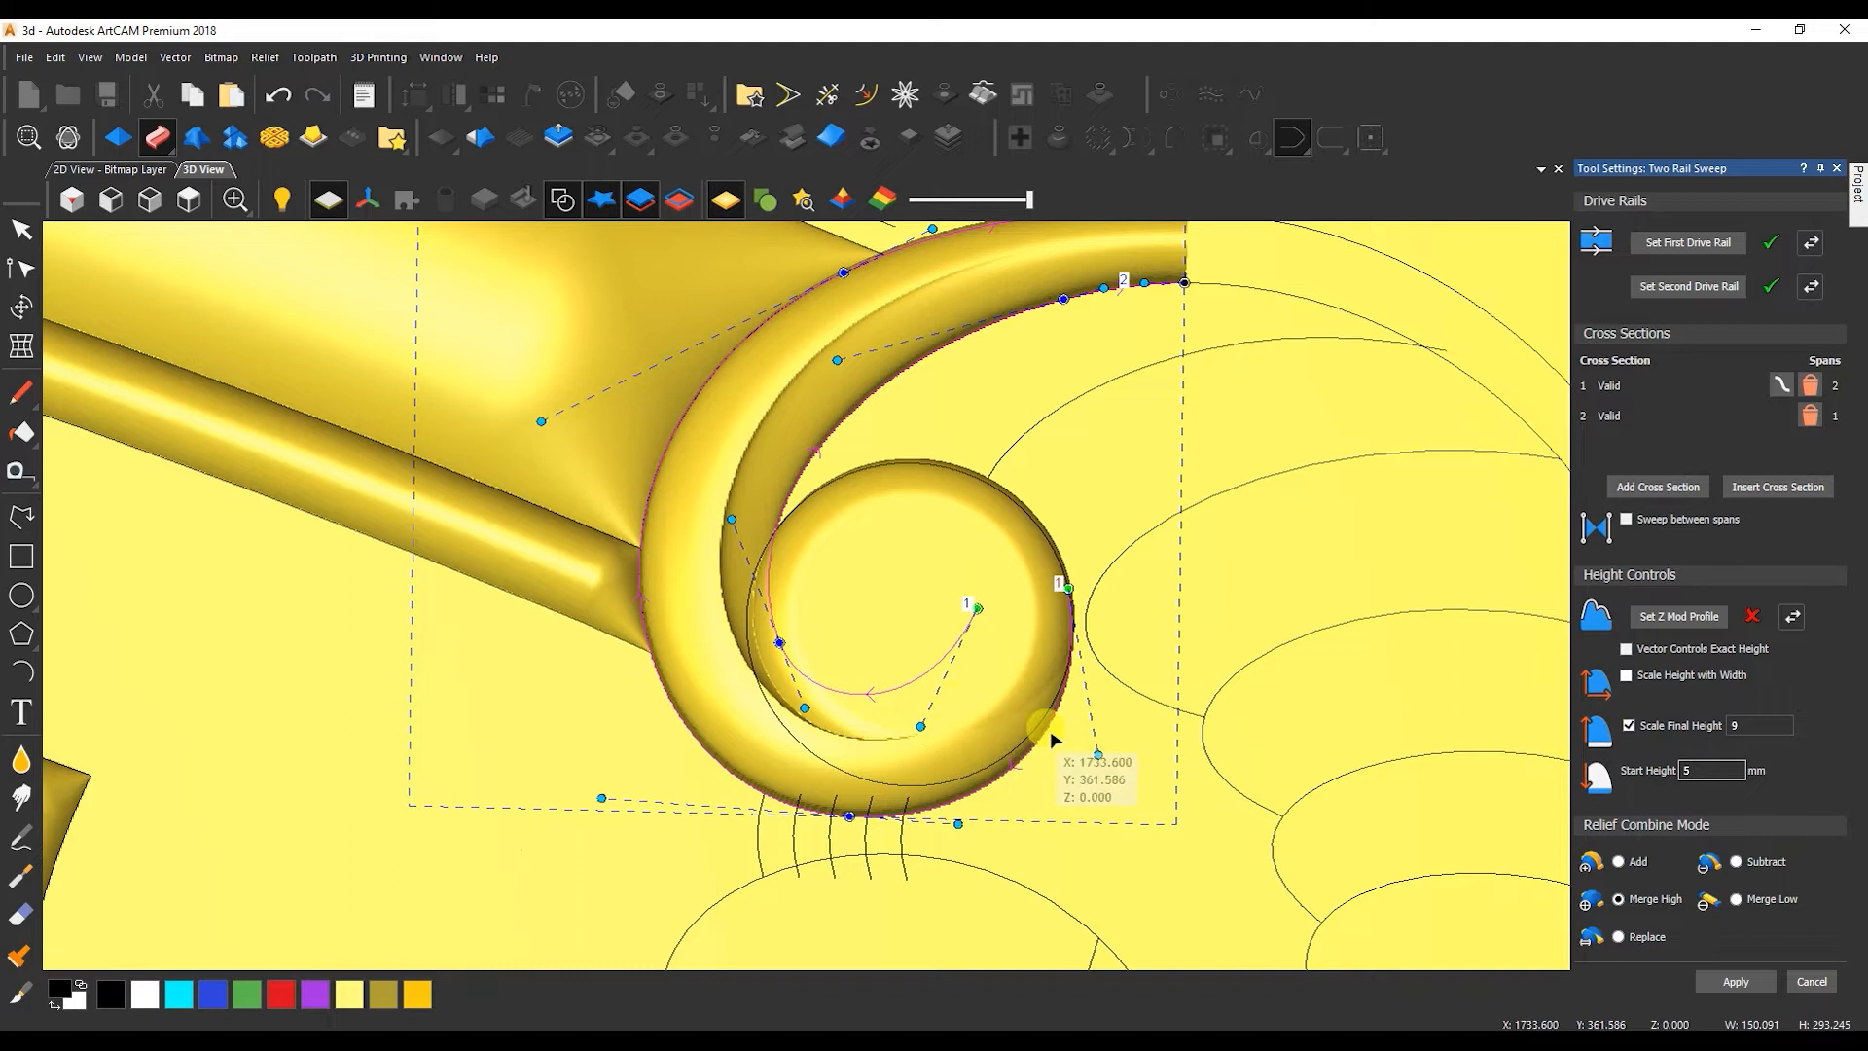
Hide the 3D vectors, finish the scroll sweep and inspect the resulting relief.
click(563, 200)
middle_drag(754, 623, 721, 545)
scroll(801, 610, down, 3)
click(110, 169)
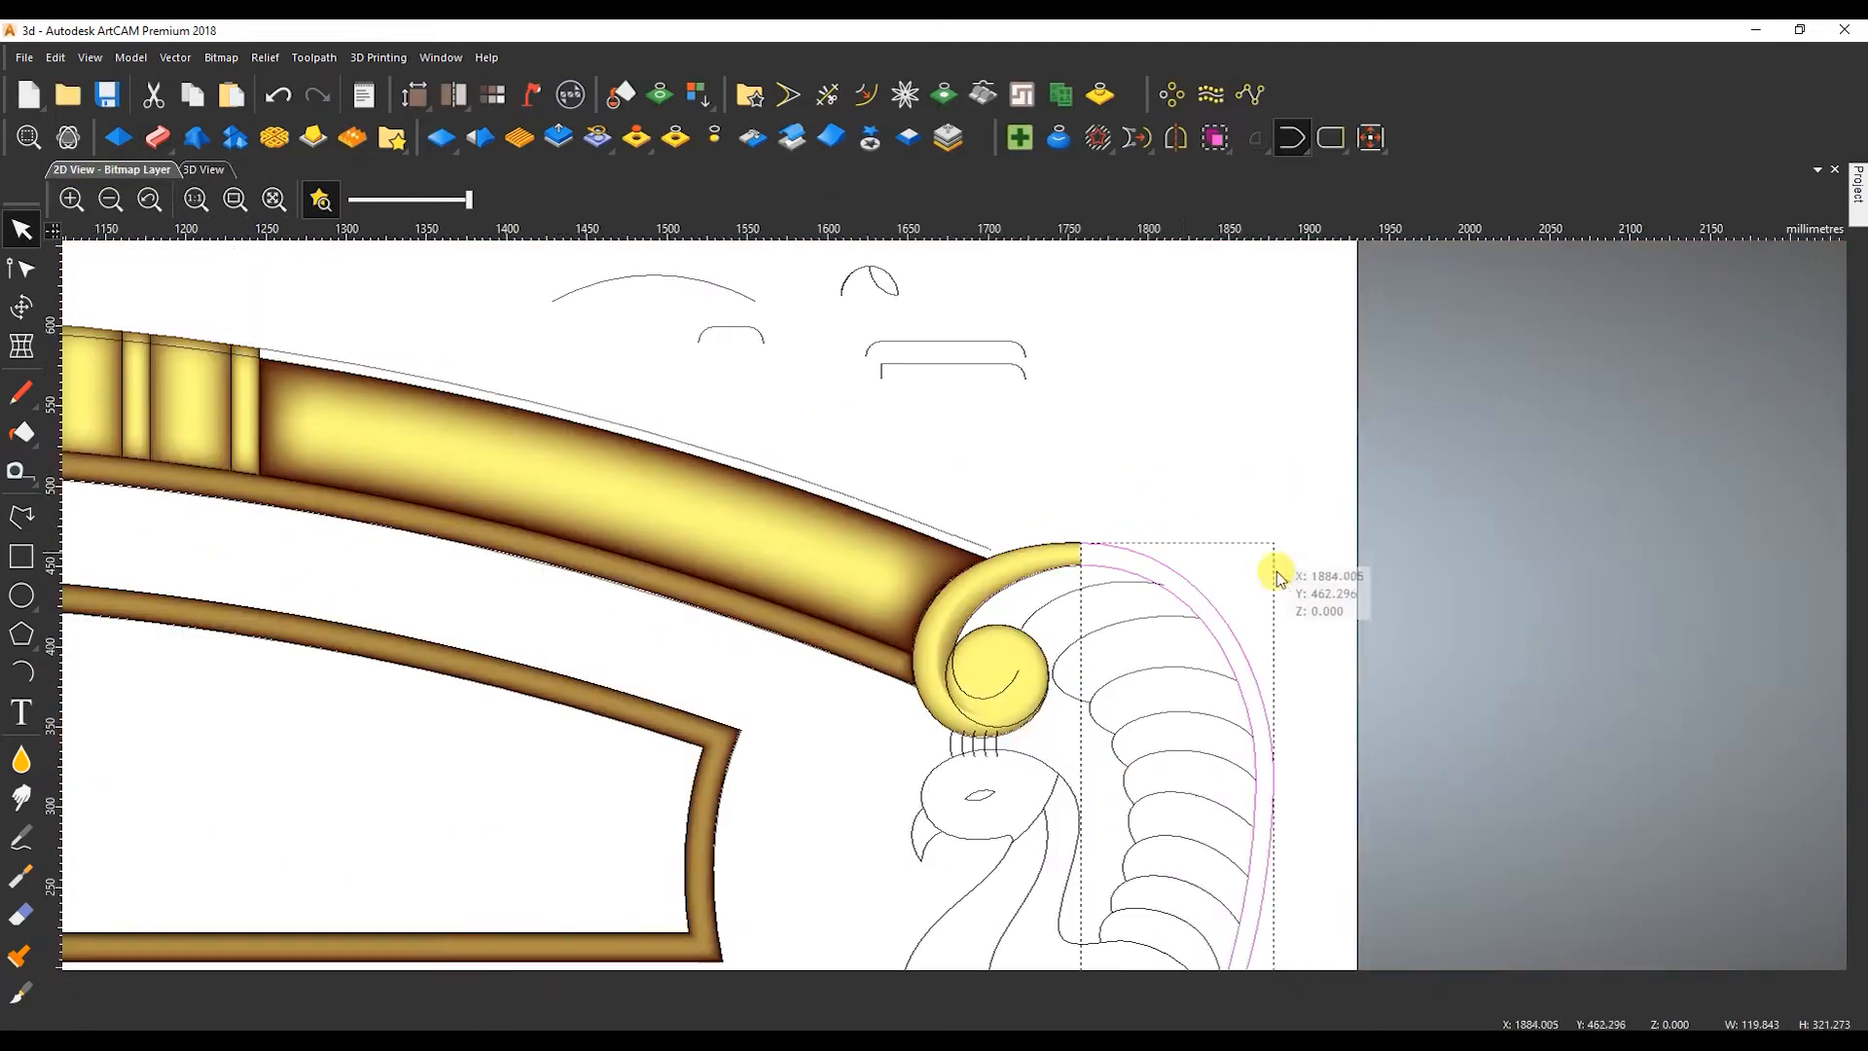
Join the lower ends of the tail's outer and inner curves with a line and trim the part overlapping the peacock's body.
scroll(984, 574, down, 1)
scroll(1100, 832, up, 2)
click(1294, 141)
click(1309, 175)
key(t)
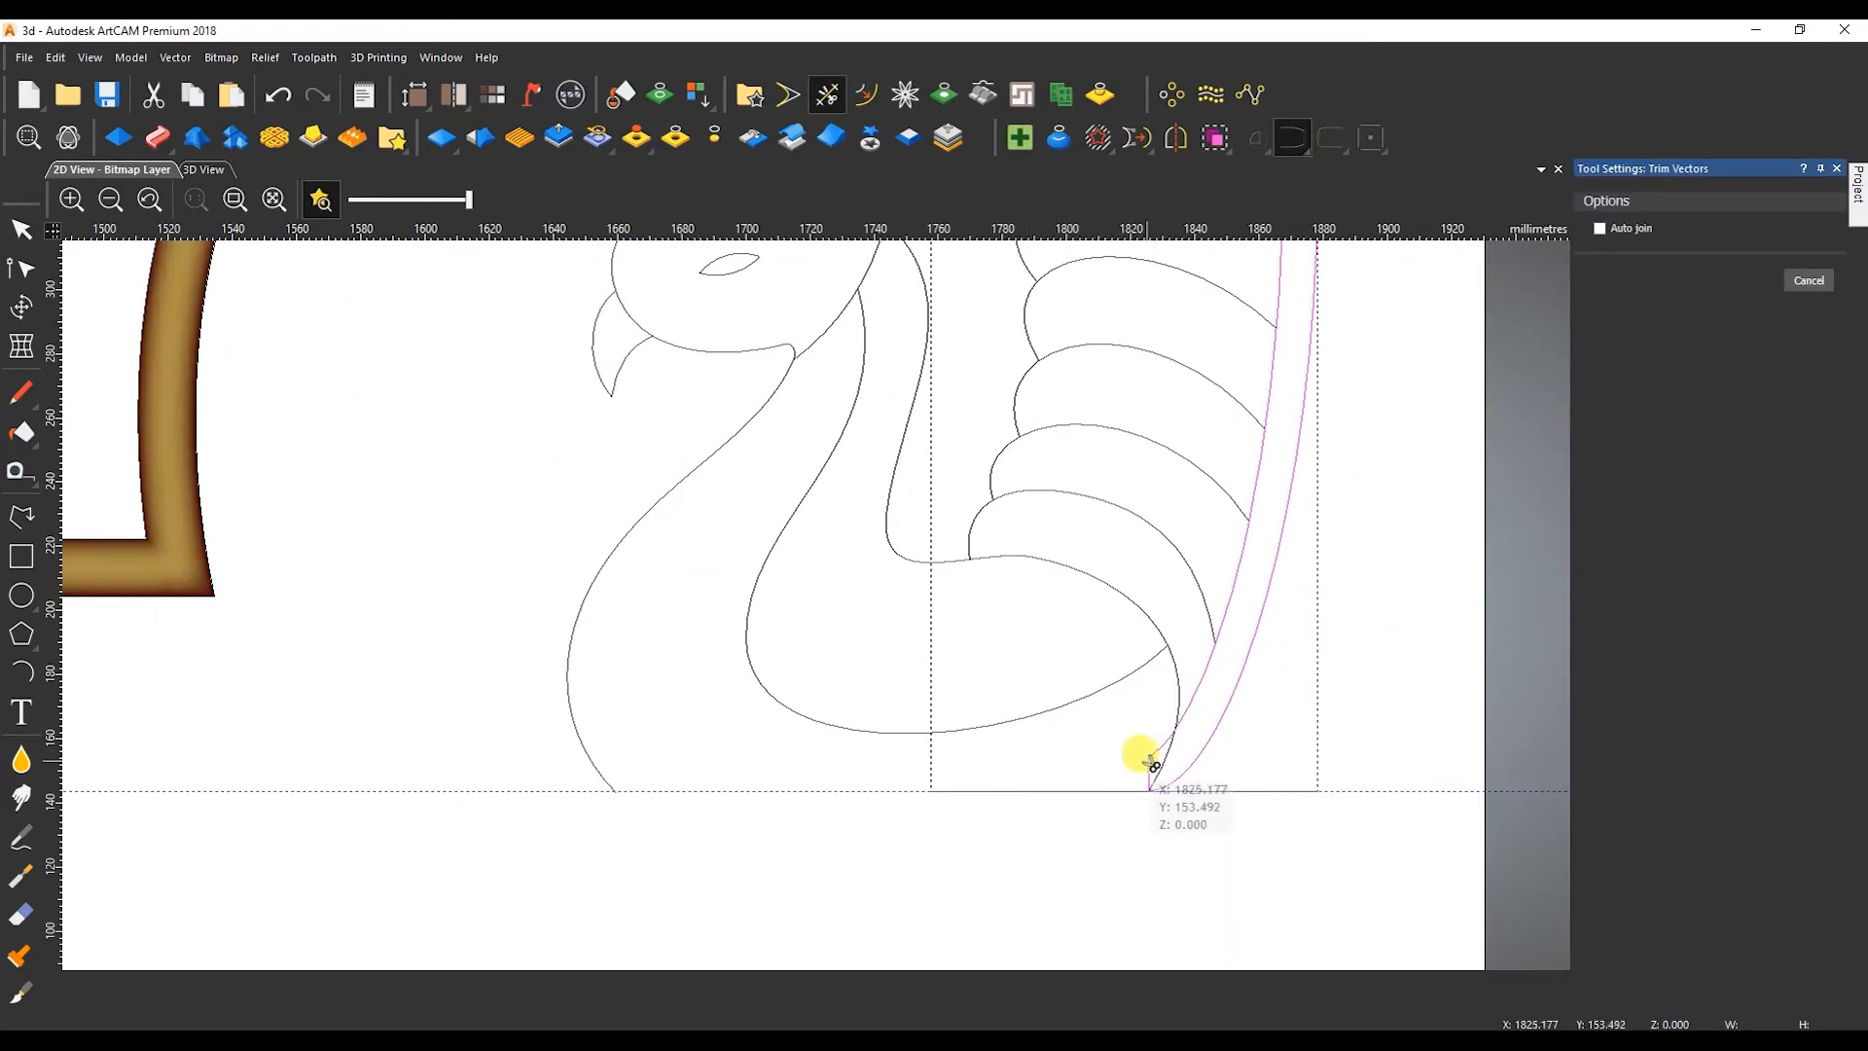
click(1149, 769)
key(Escape)
Convert the straight closing line at the tail's lower end to a Bezier and bend it to follow the peacock's body curve.
click(1523, 670)
scroll(1450, 759, up, 3)
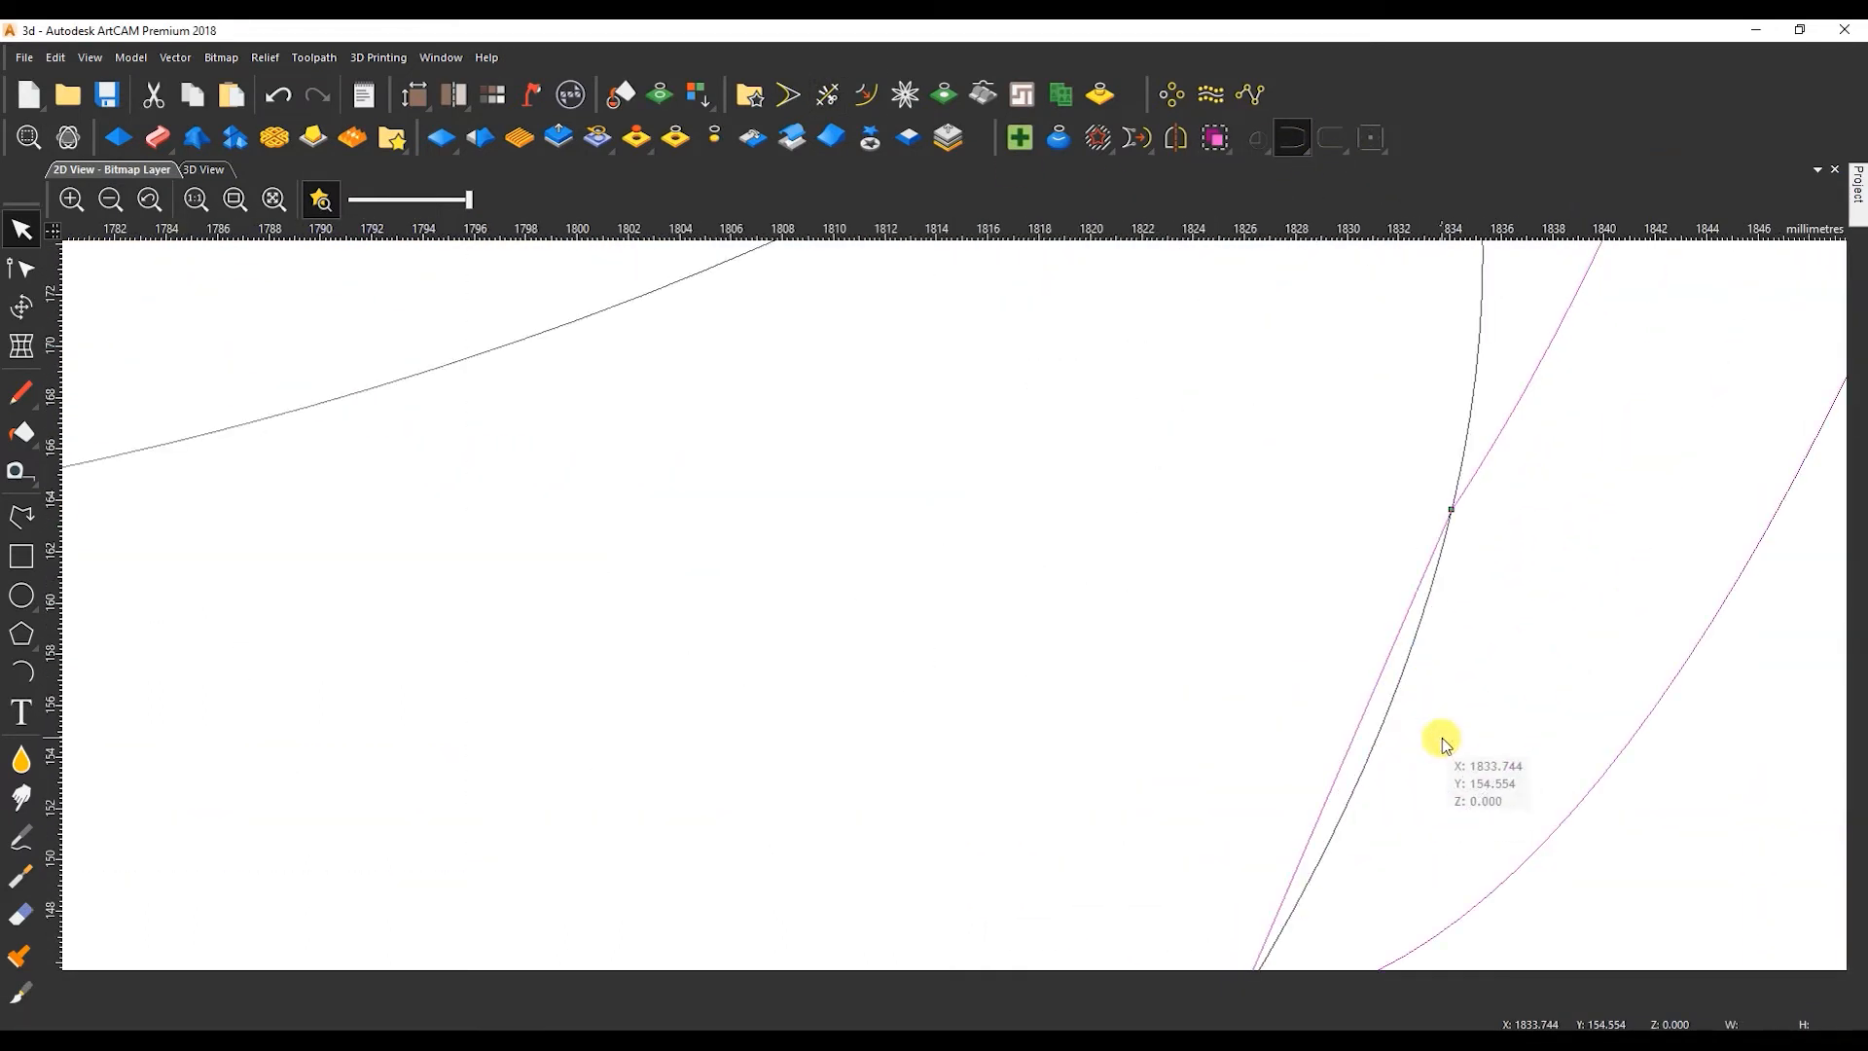
key(n)
key(b)
click(1379, 676)
mouse_move(1309, 841)
shift+mouse_down()
mouse_move(1340, 866)
mouse_move(1325, 865)
shift+mouse_up()
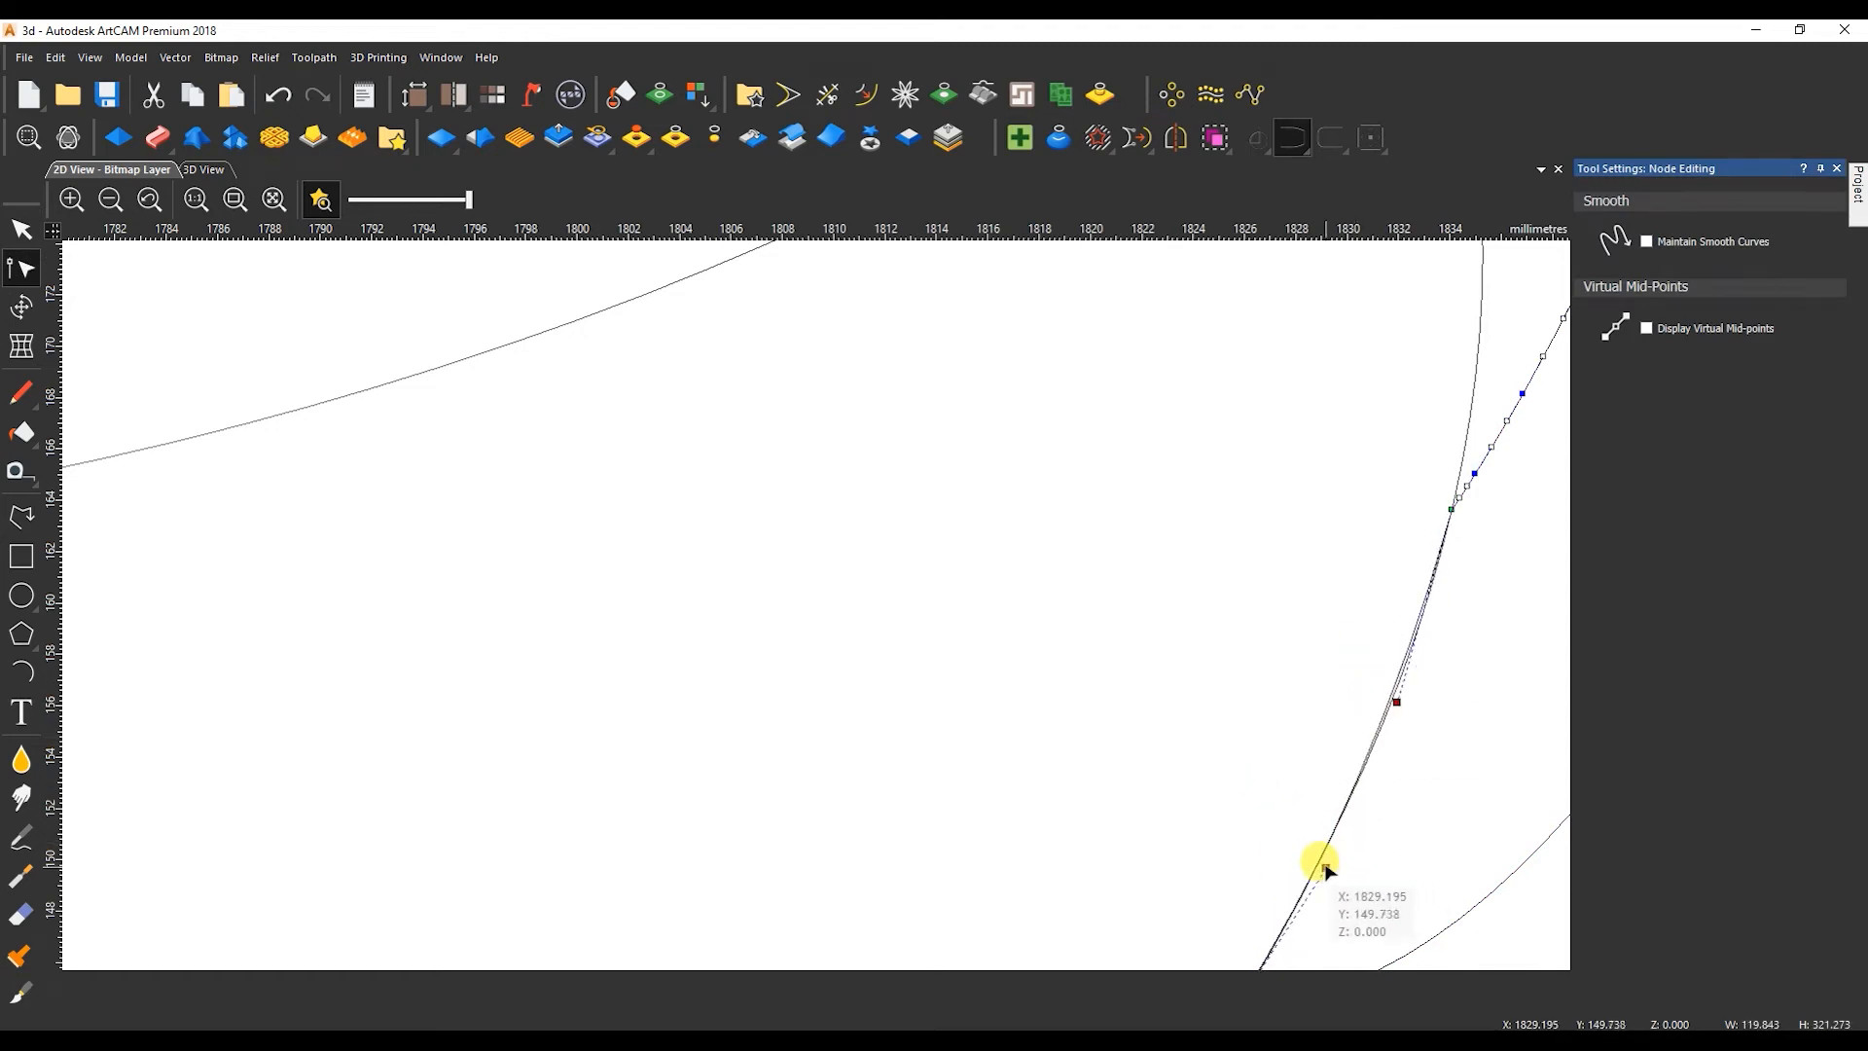
Convert the straight closing line at the upper end of the tail border to an arc curving into the scroll.
key(Escape)
scroll(1219, 638, down, 5)
scroll(983, 381, up, 2)
scroll(907, 376, up, 2)
key(n)
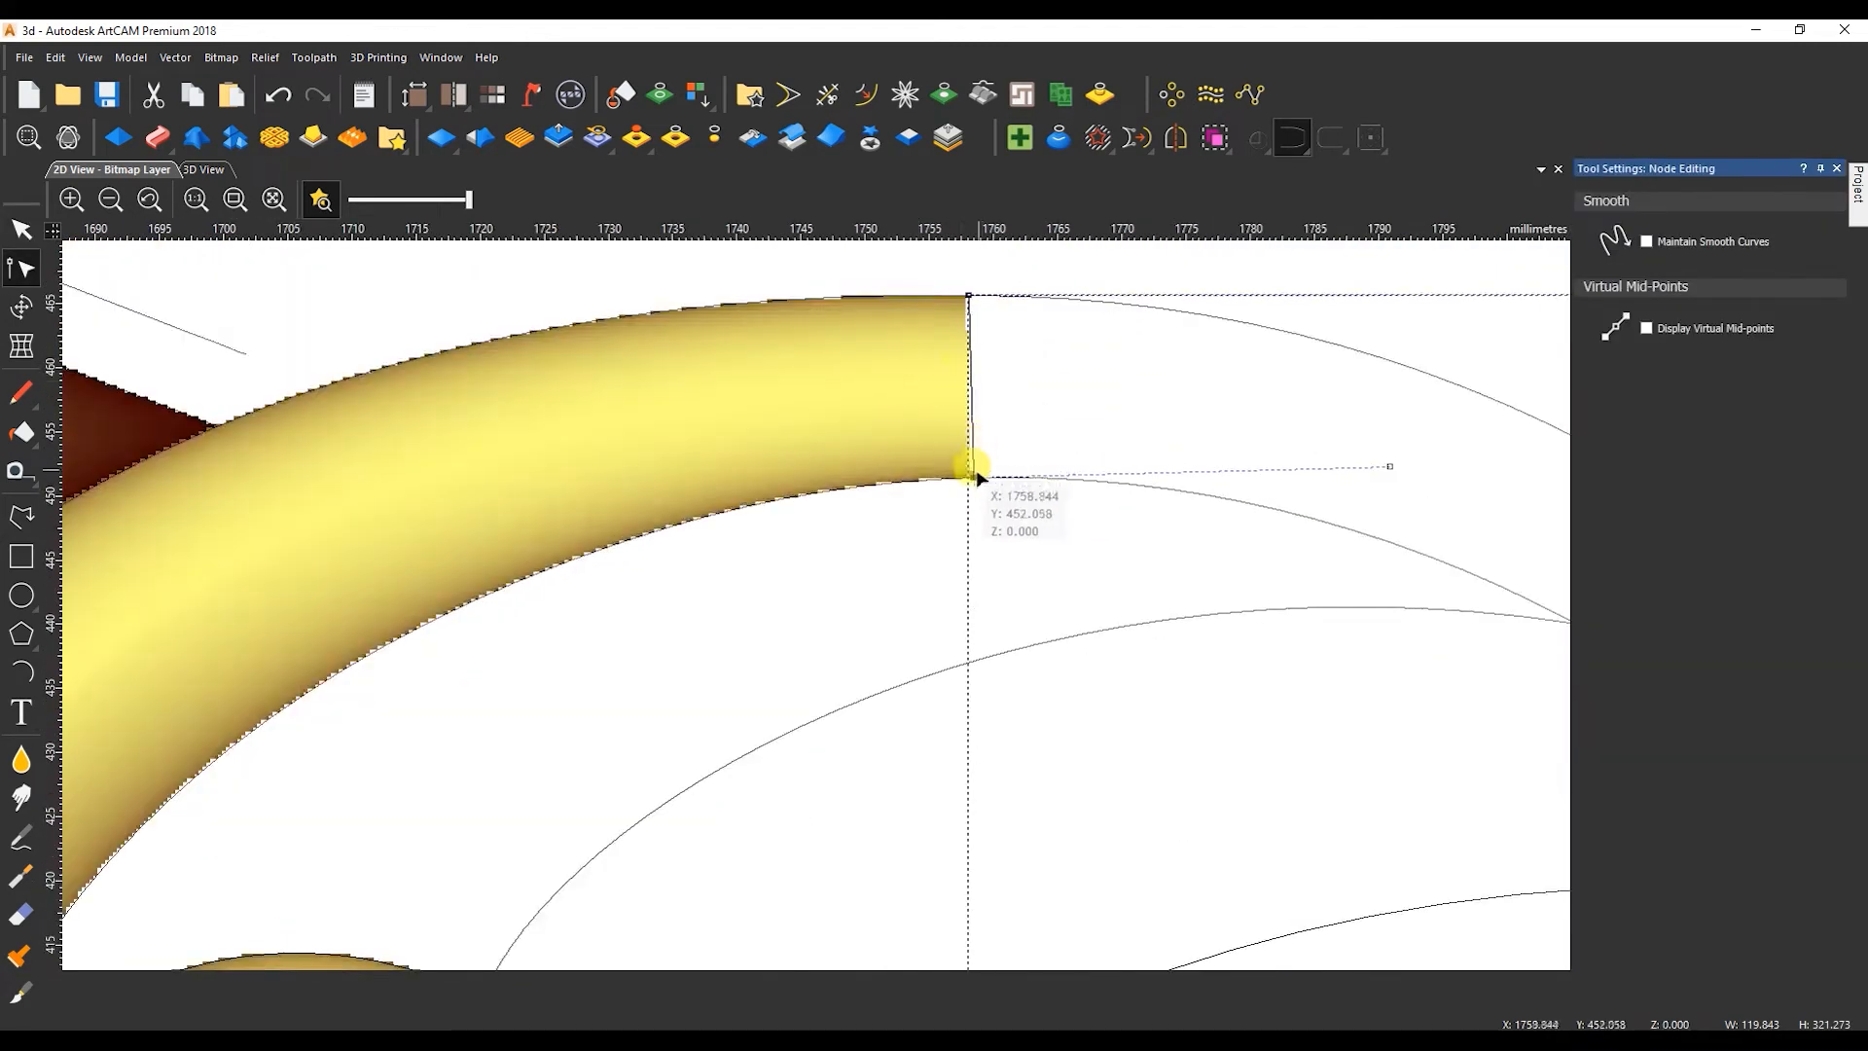
scroll(969, 464, up, 1)
key(a)
key(Escape)
scroll(973, 389, down, 1)
Give the tail border a round shape profile with angle 90, constant height 9 mm, start height 5 mm, combined by Merge High.
key(F12)
scroll(989, 486, down, 1)
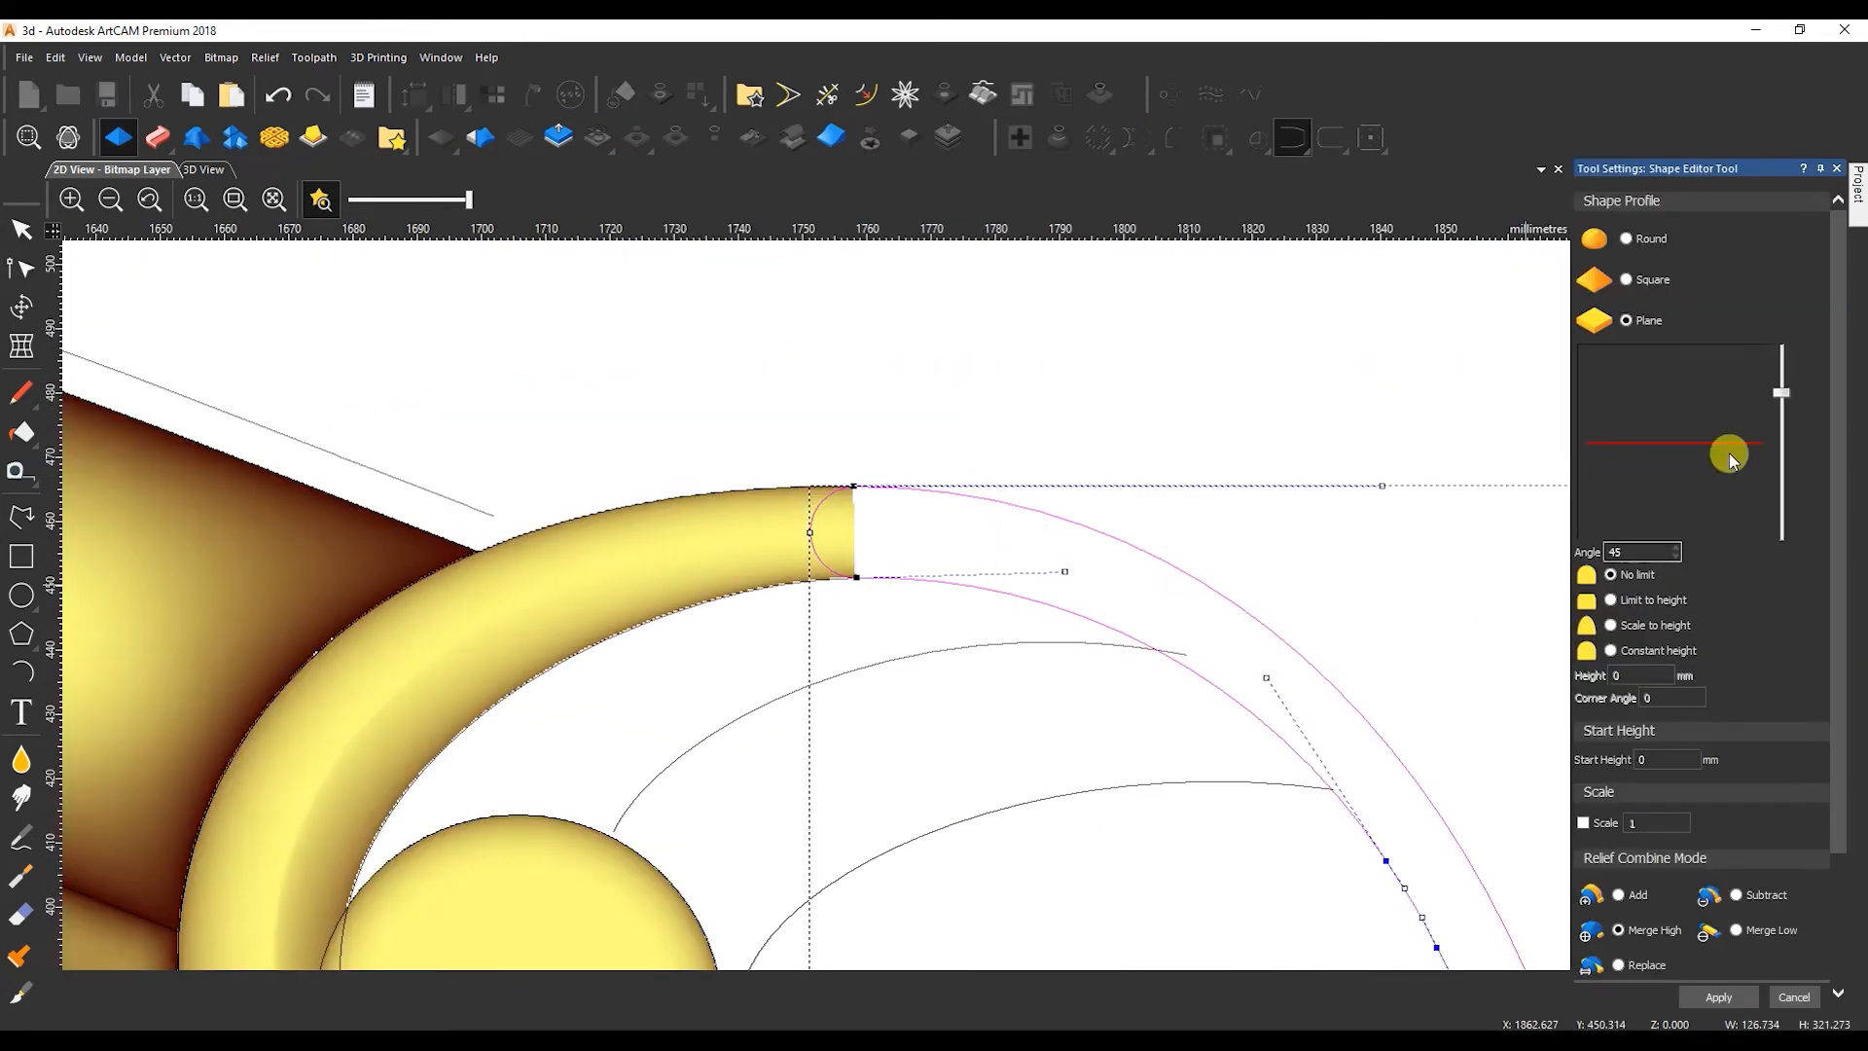
click(1629, 239)
drag(1627, 551, 1584, 544)
text(90)
text(9)
key(Tab)
text(5)
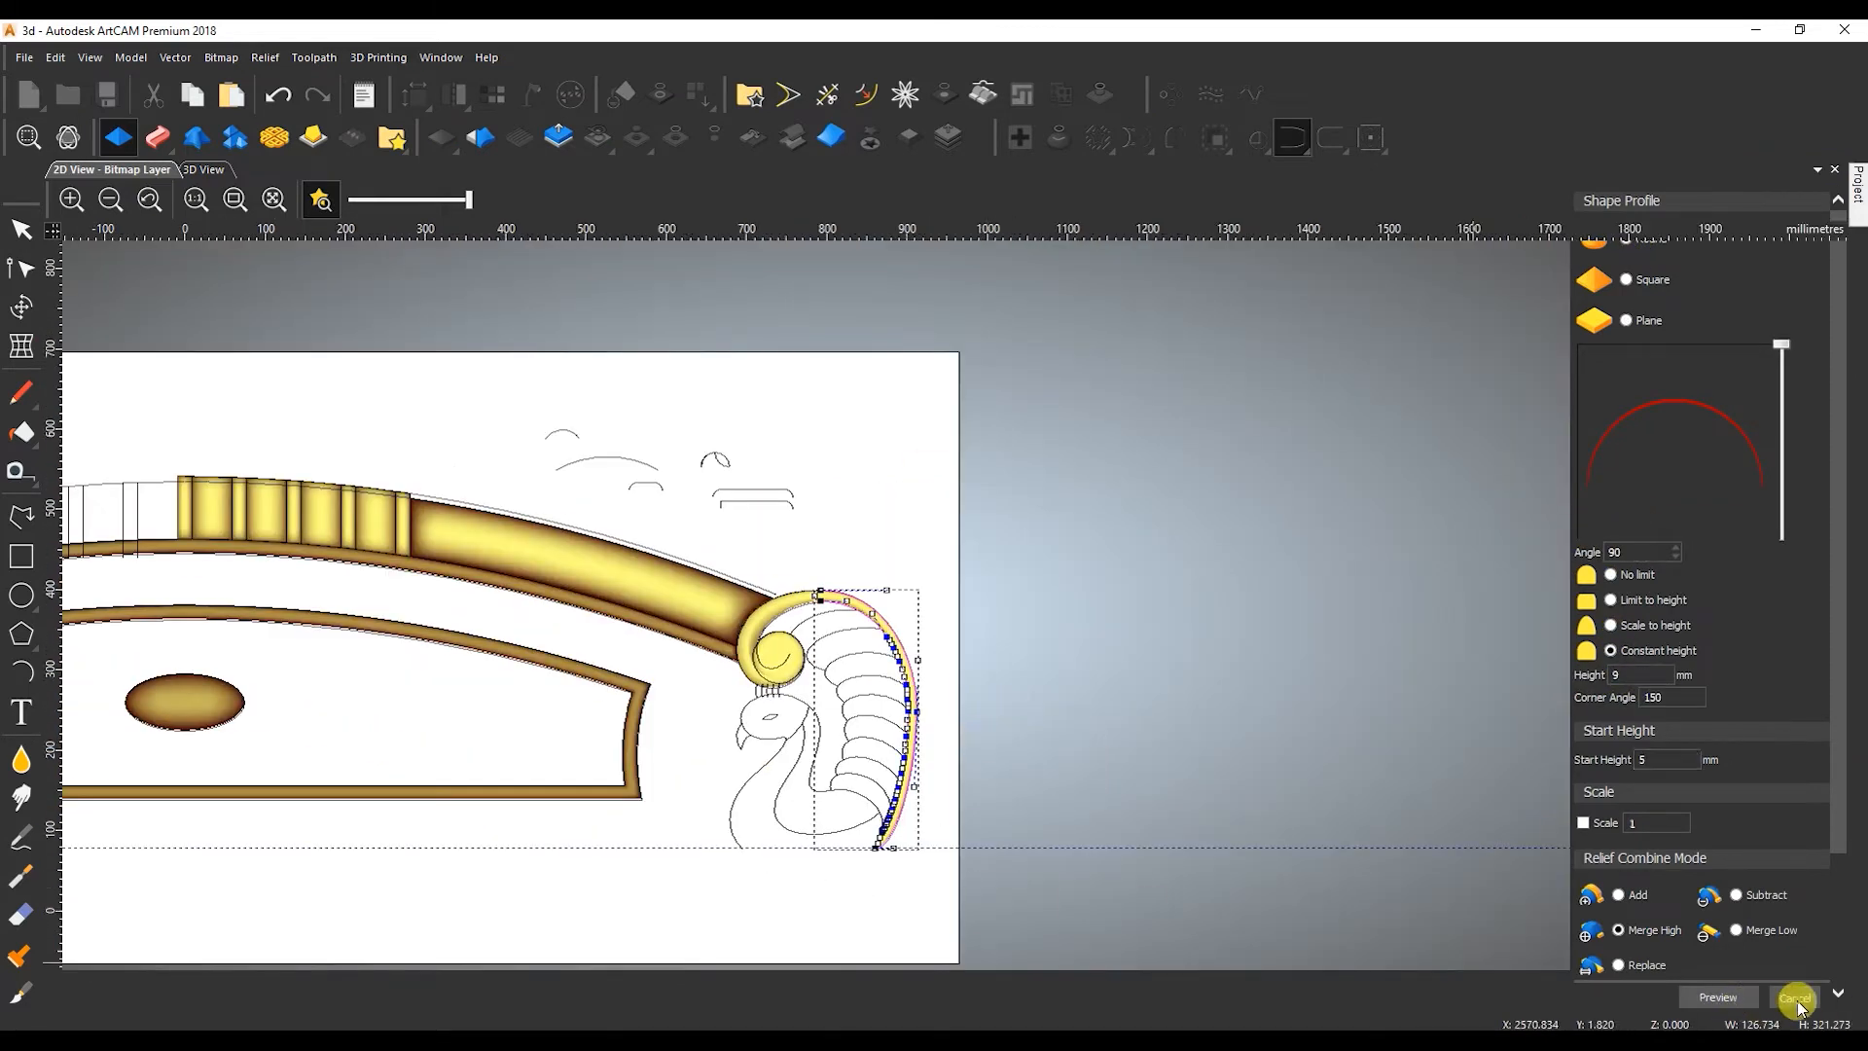
click(1796, 998)
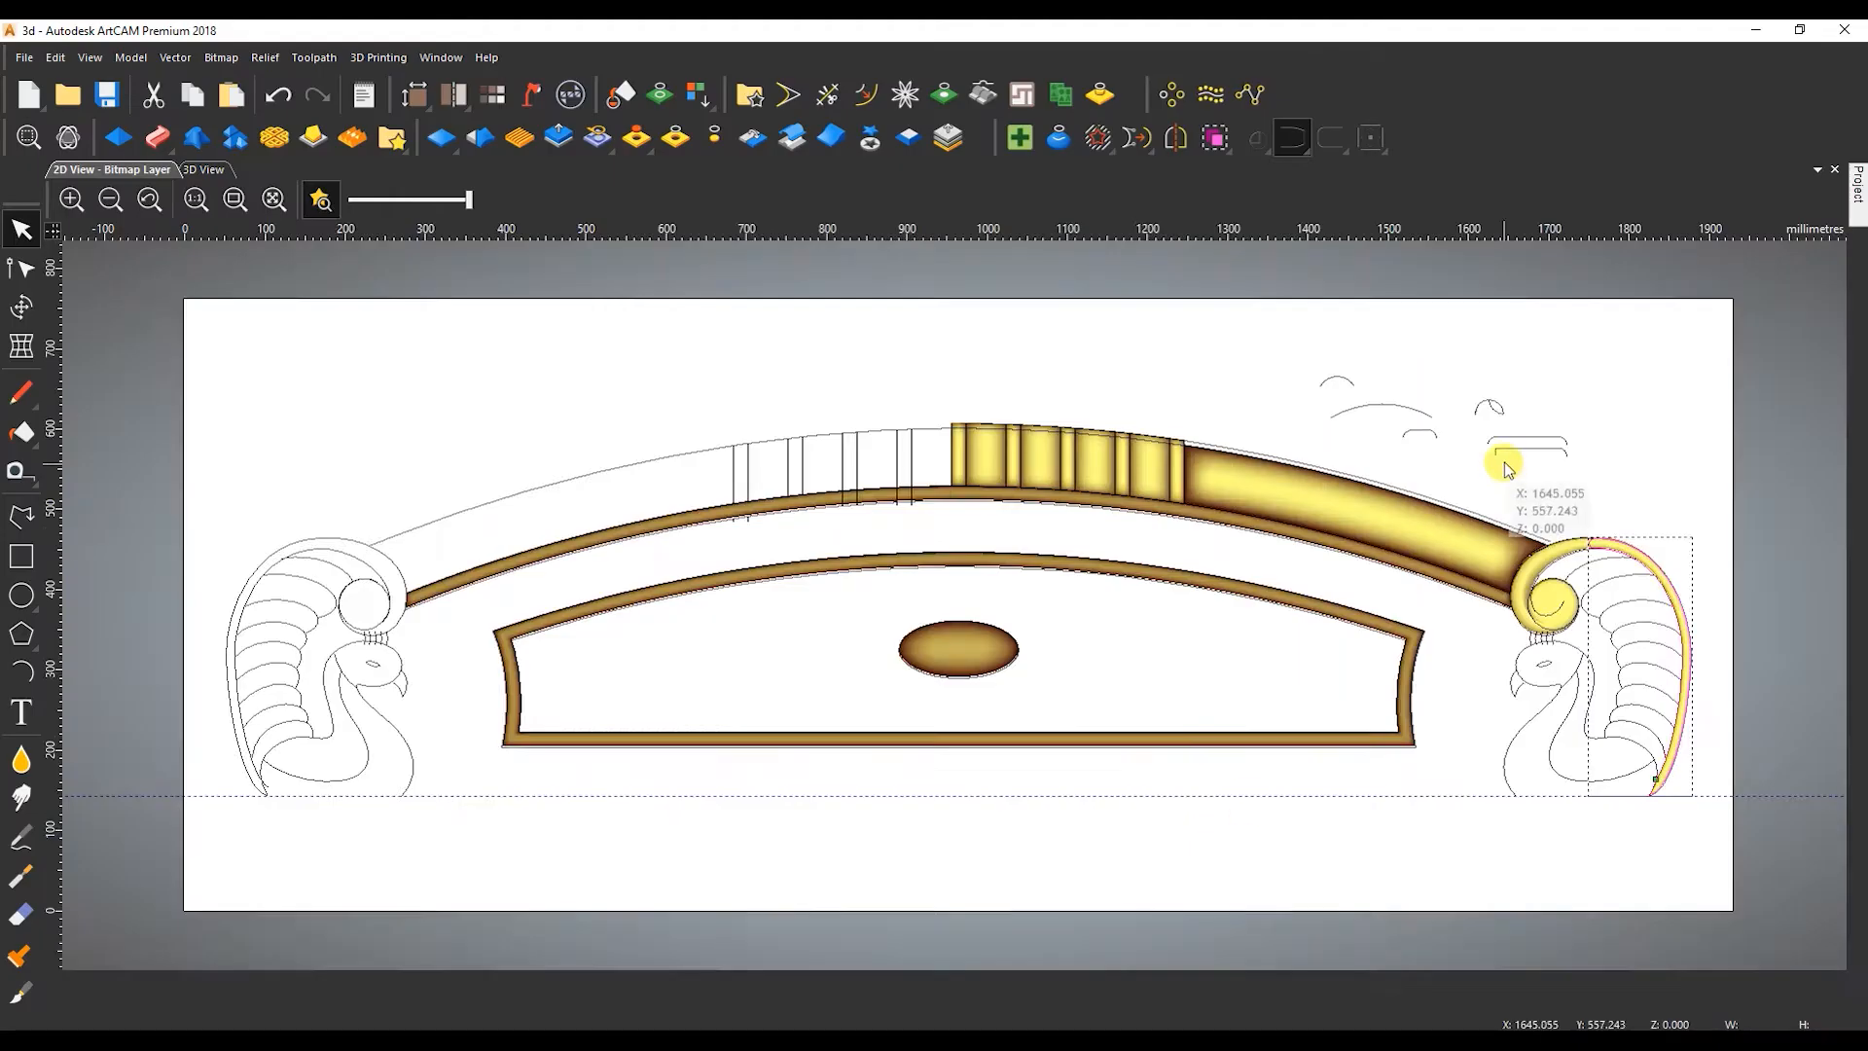
Study the feathers in the reference photo and reshape the arc profile into a peaked cross-section with one convex and one concave side.
scroll(1514, 471, up, 5)
click(765, 678)
drag(765, 678, 1114, 646)
scroll(1093, 642, up, 2)
key(n)
drag(975, 402, 905, 484)
key(Left)
key(Left)
key(Left)
key(Left)
key(Left)
key(Left)
key(Left)
key(Left)
key(Left)
key(Left)
key(Left)
key(Left)
key(Left)
key(Left)
key(Left)
key(Left)
drag(758, 495, 785, 505)
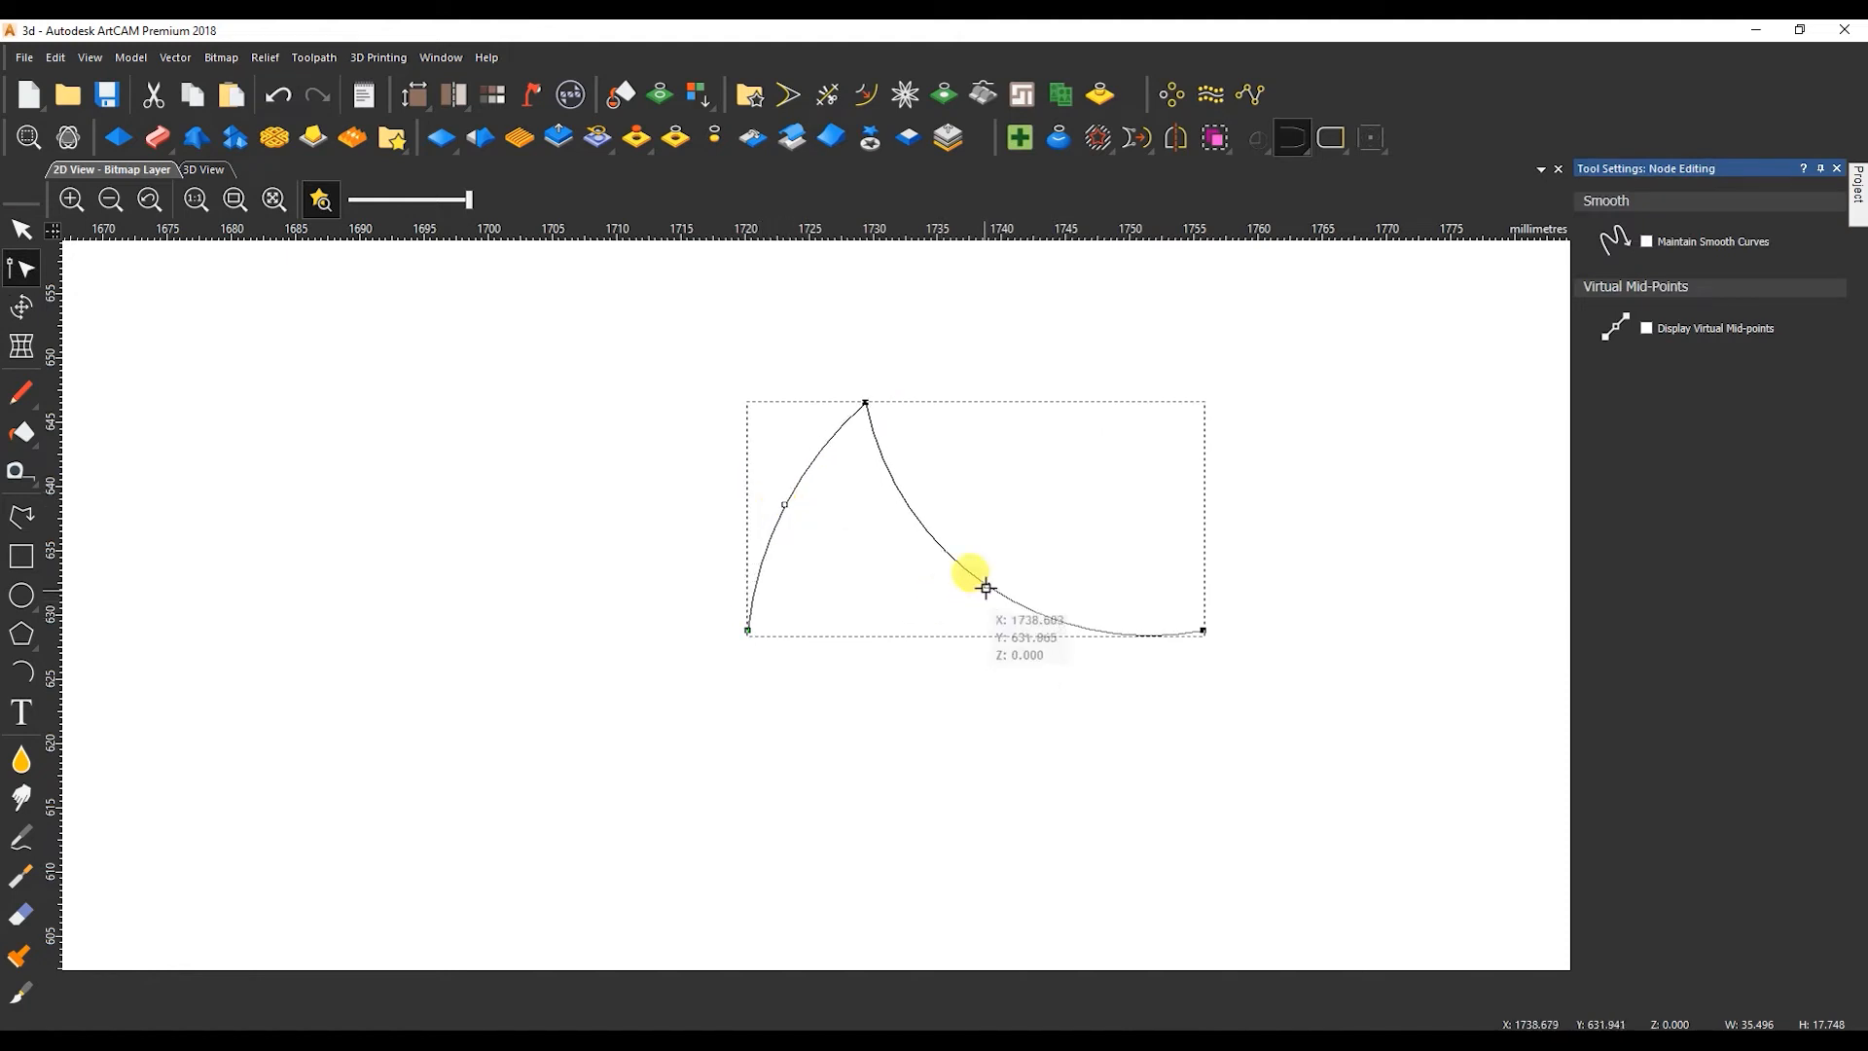
key(n)
scroll(1001, 563, down, 5)
scroll(916, 755, up, 3)
Trace the third feather's top edge with a line about 92 mm wide, converted to a Bezier and bent along the existing curve.
click(918, 745)
click(22, 517)
click(950, 745)
click(1244, 699)
key(Escape)
key(n)
key(b)
drag(1321, 724, 1258, 686)
drag(1373, 698, 1398, 653)
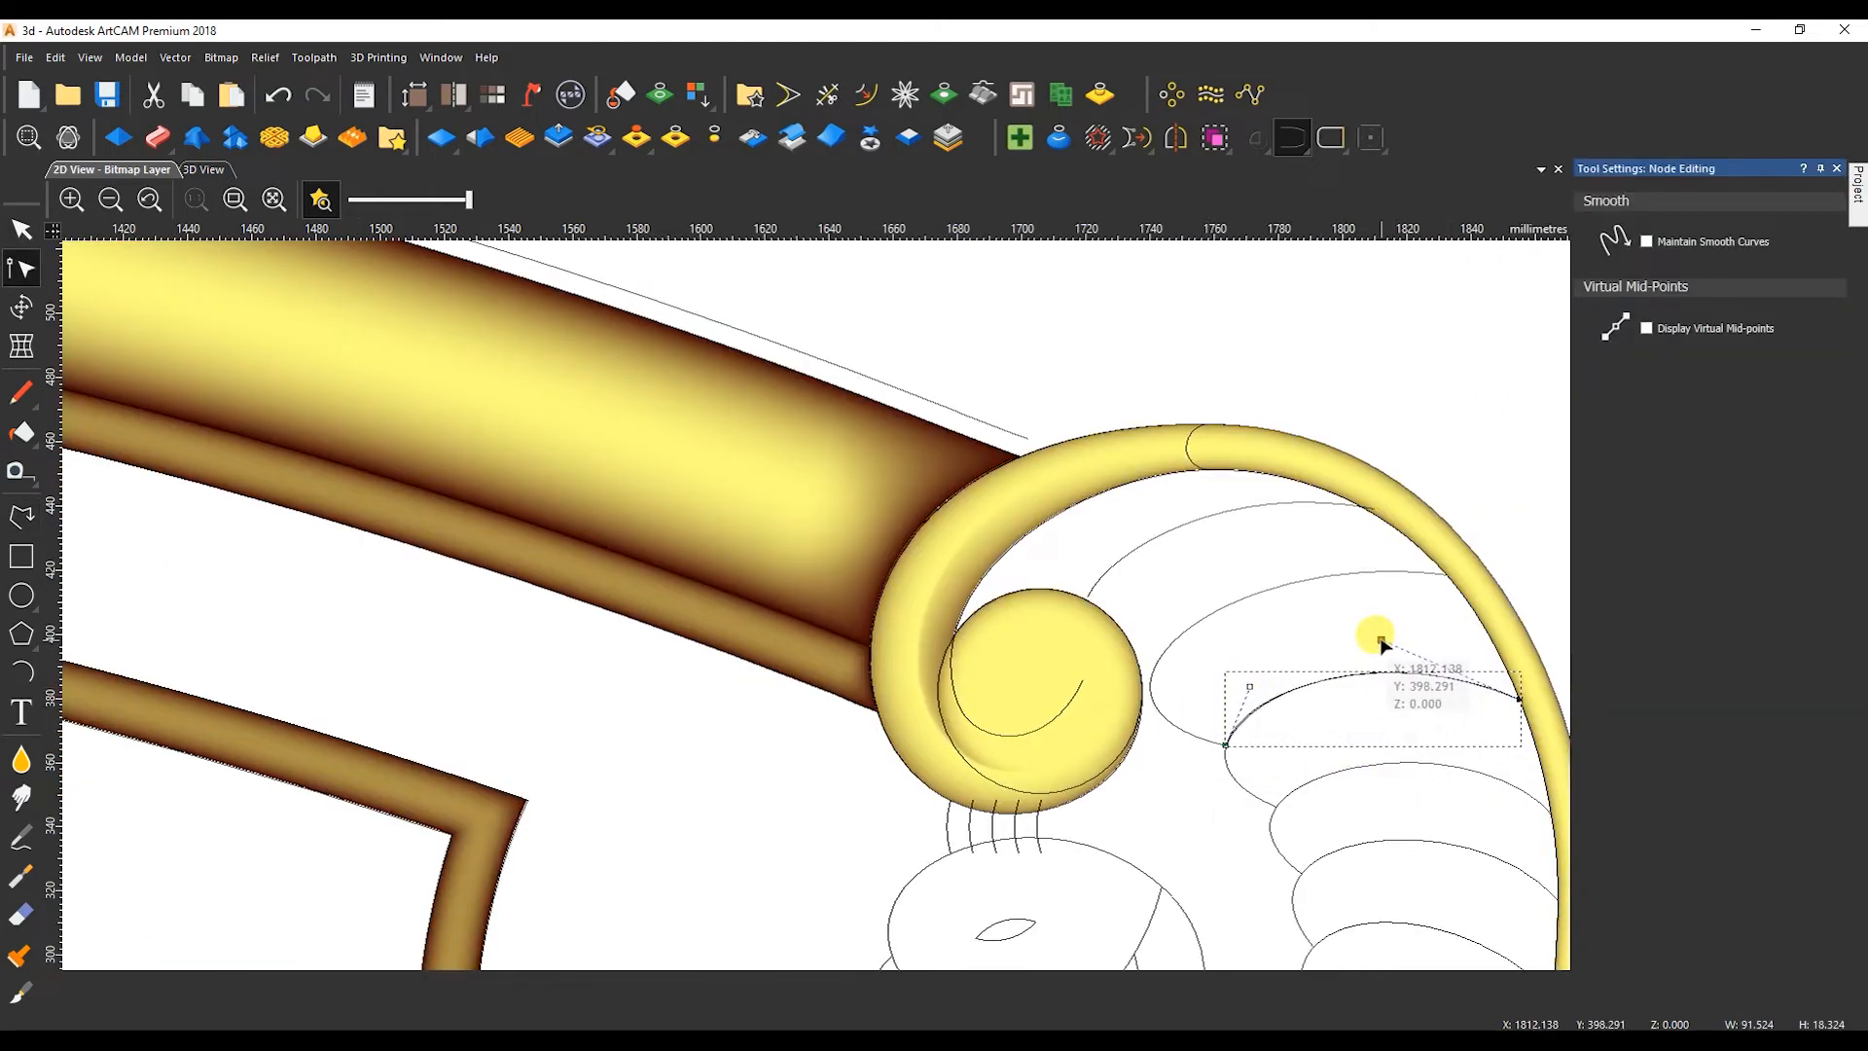
Set up a two rail sweep for the second feather with the peaked cross-section, a Z modulation profile, final height 9, start height 5 mm and Merge High.
key(Escape)
click(1271, 591)
shift+click(1232, 731)
scroll(1235, 378, down, 1)
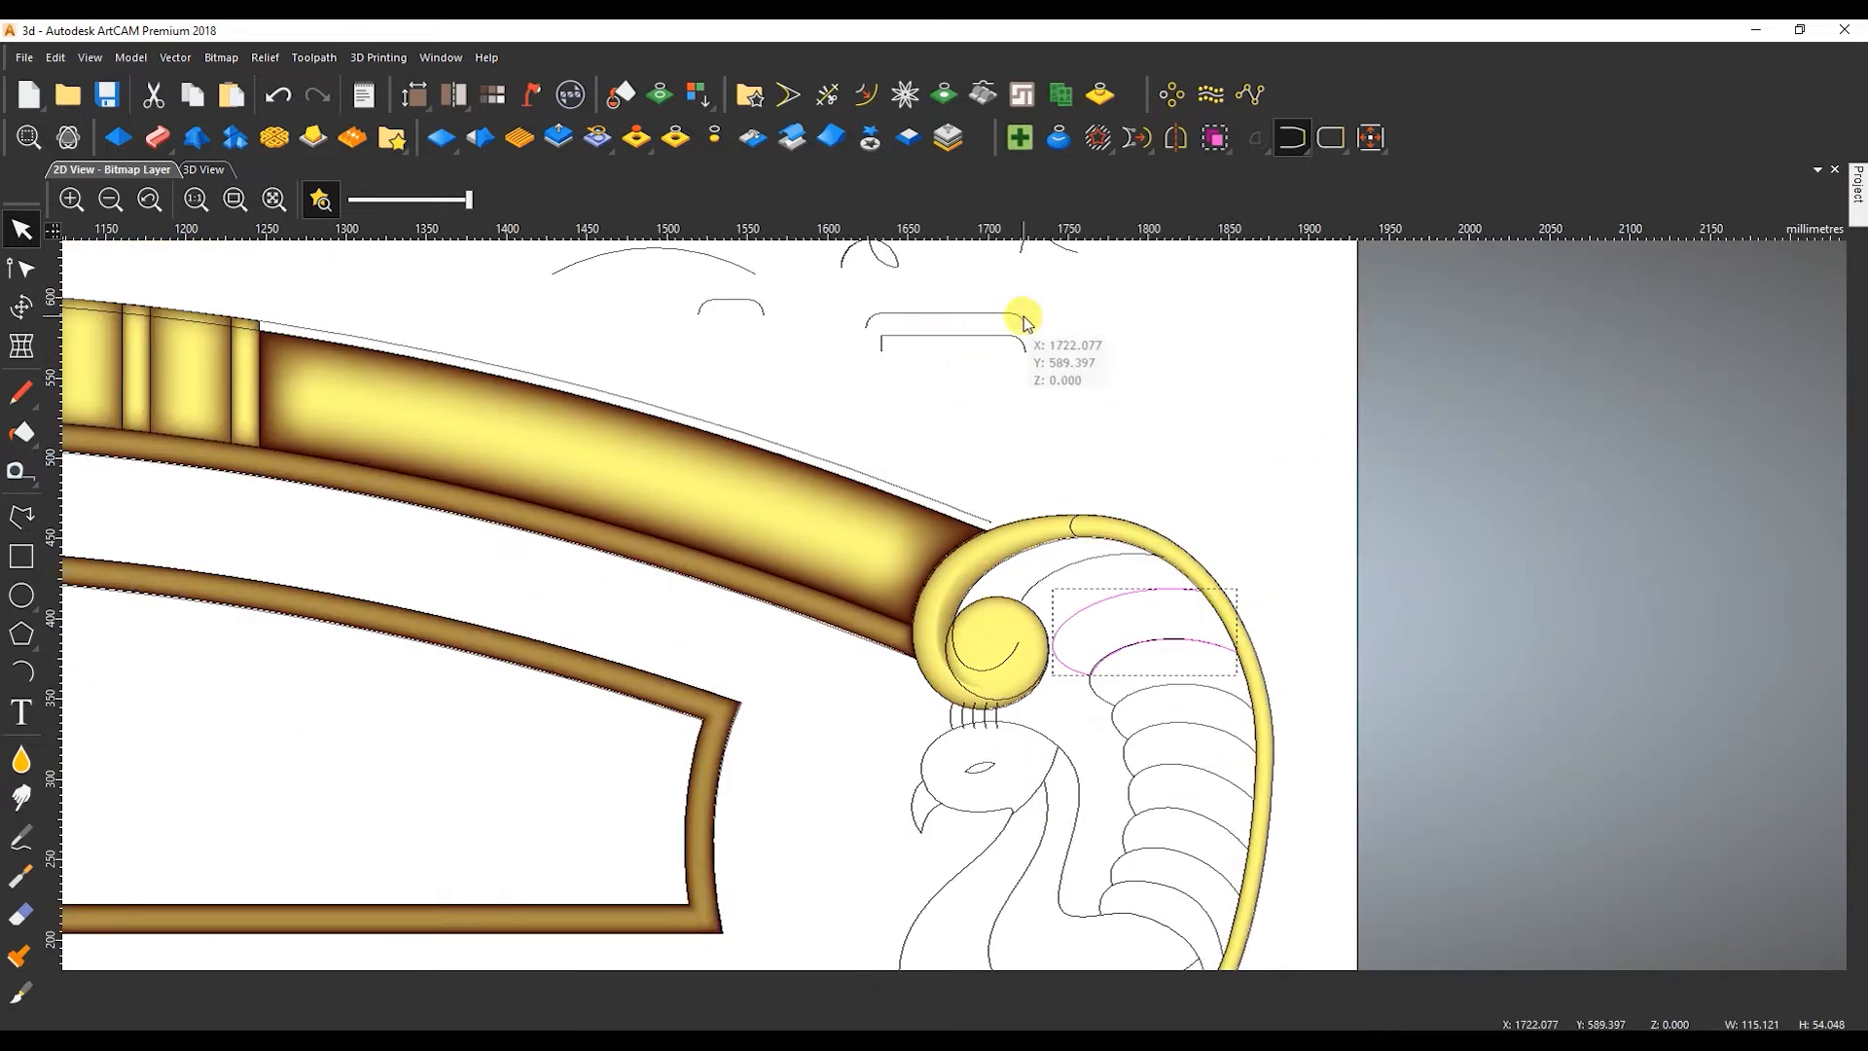
click(158, 137)
click(1090, 312)
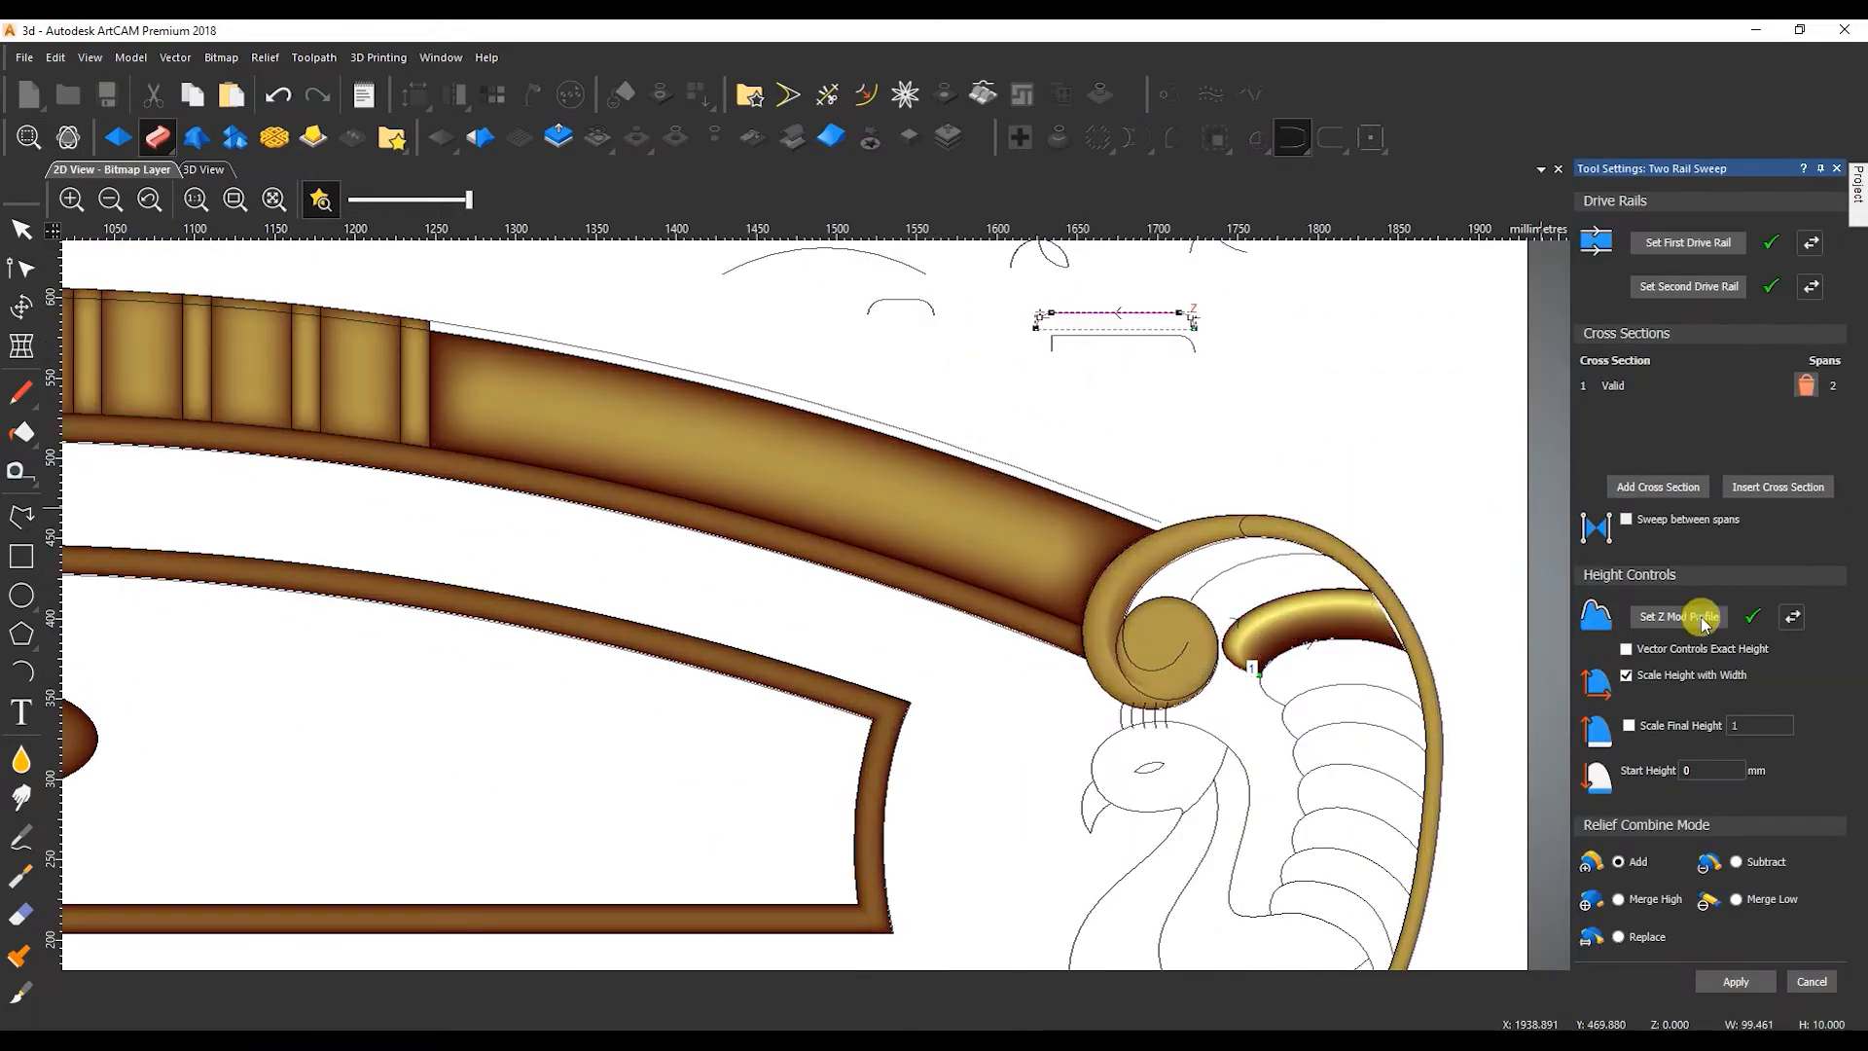
click(1628, 727)
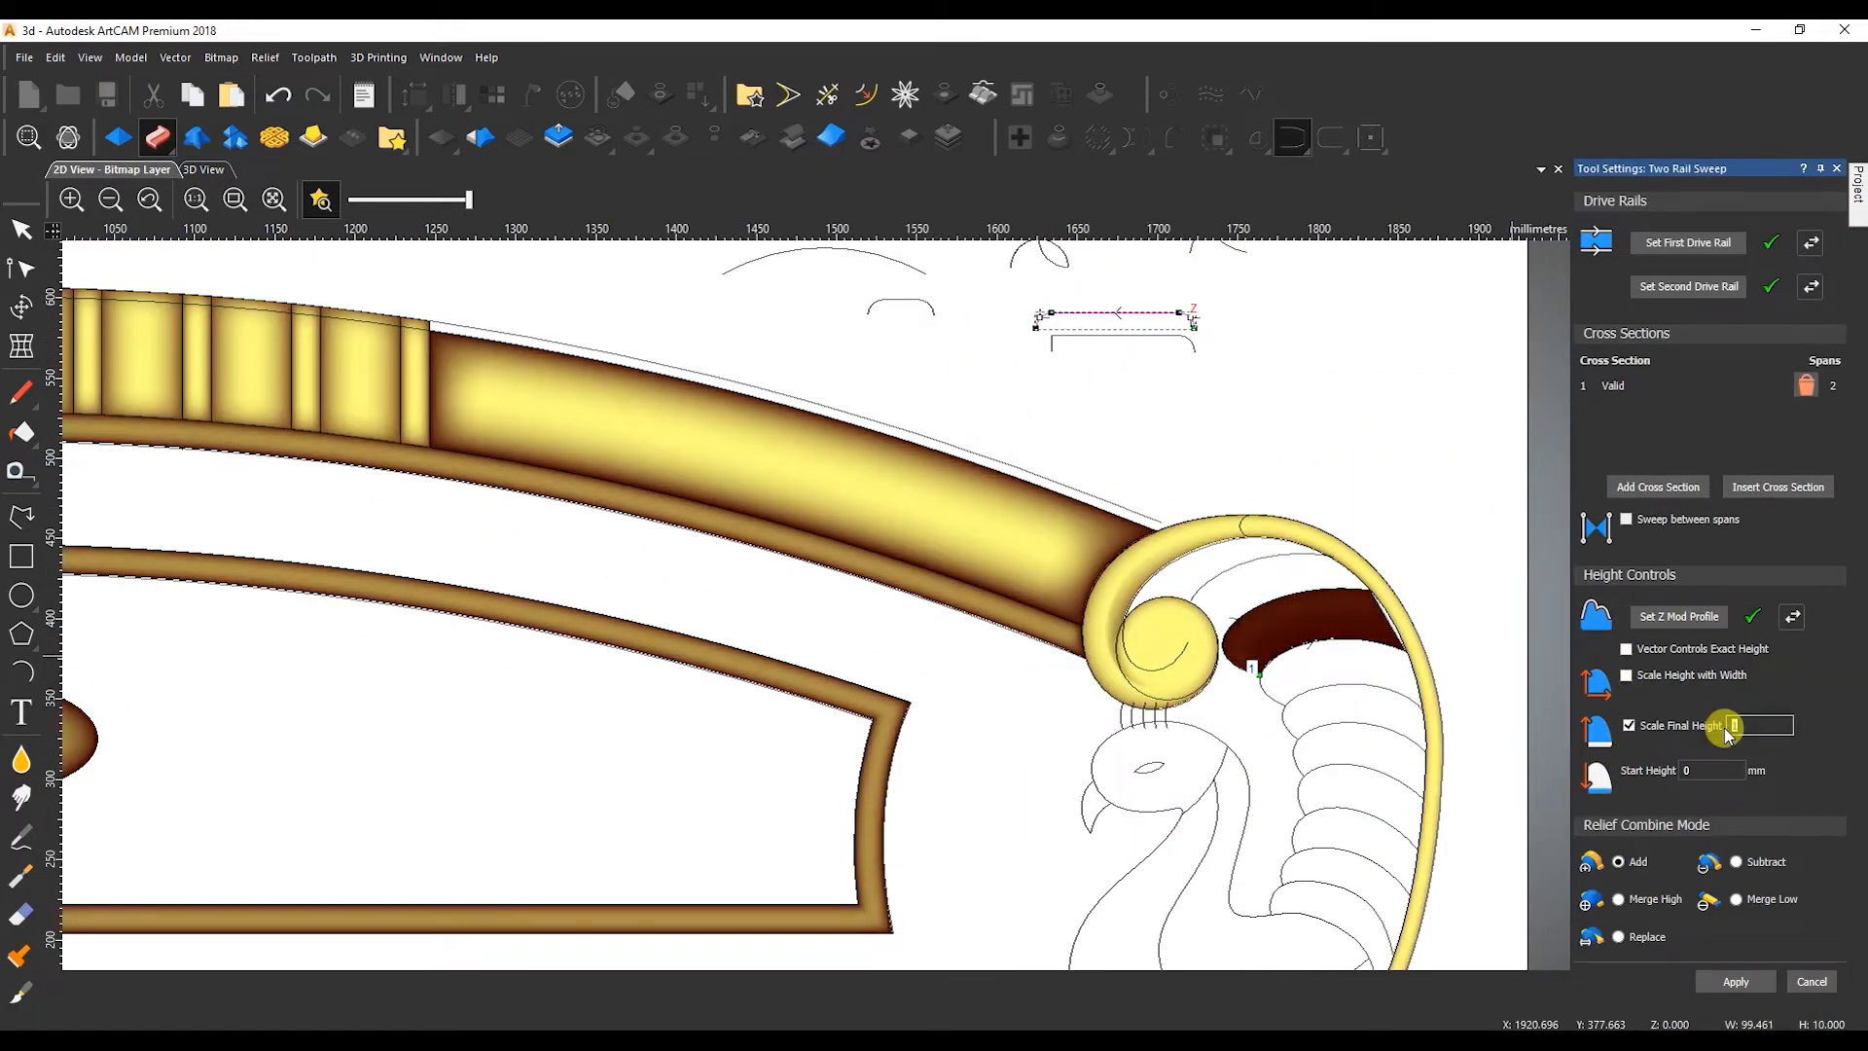
key(Tab)
text(5)
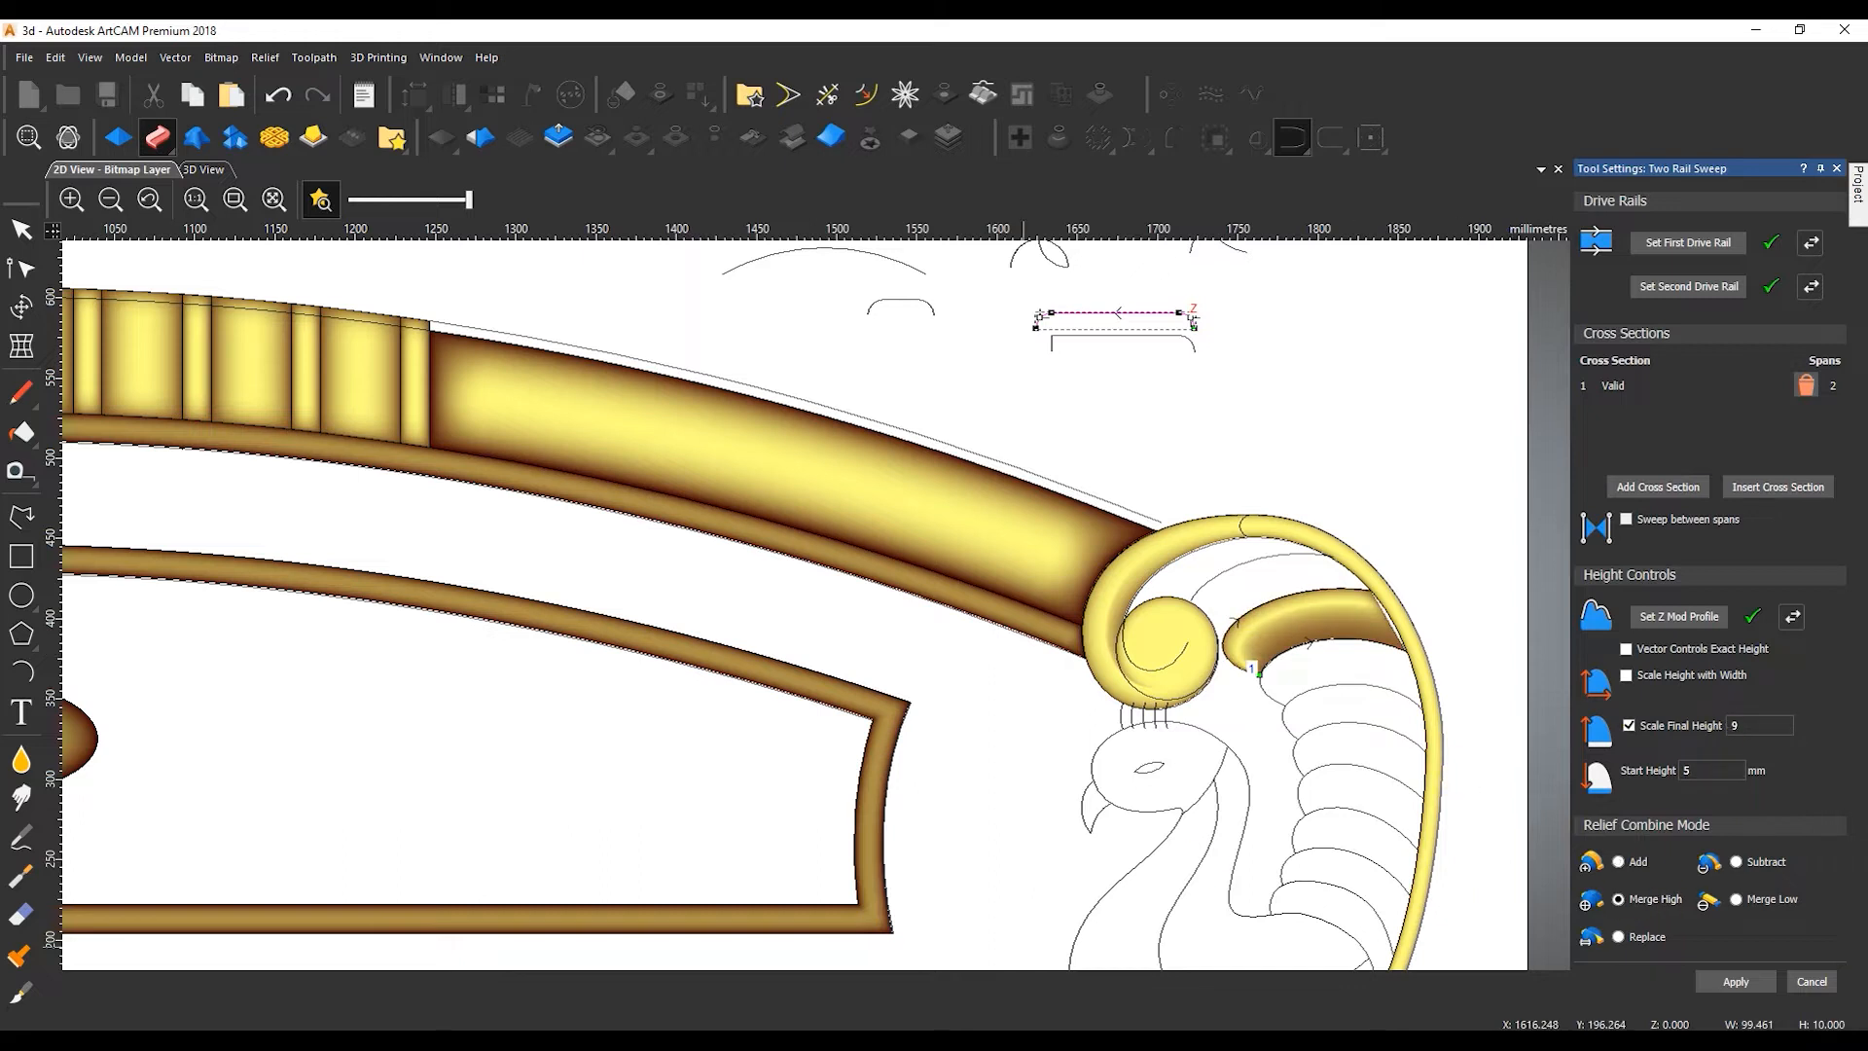
Compare the feather sweep with the reference photo and adjust the choice and direction of its Z modulation profile.
key(alt+Tab)
scroll(1252, 763, up, 4)
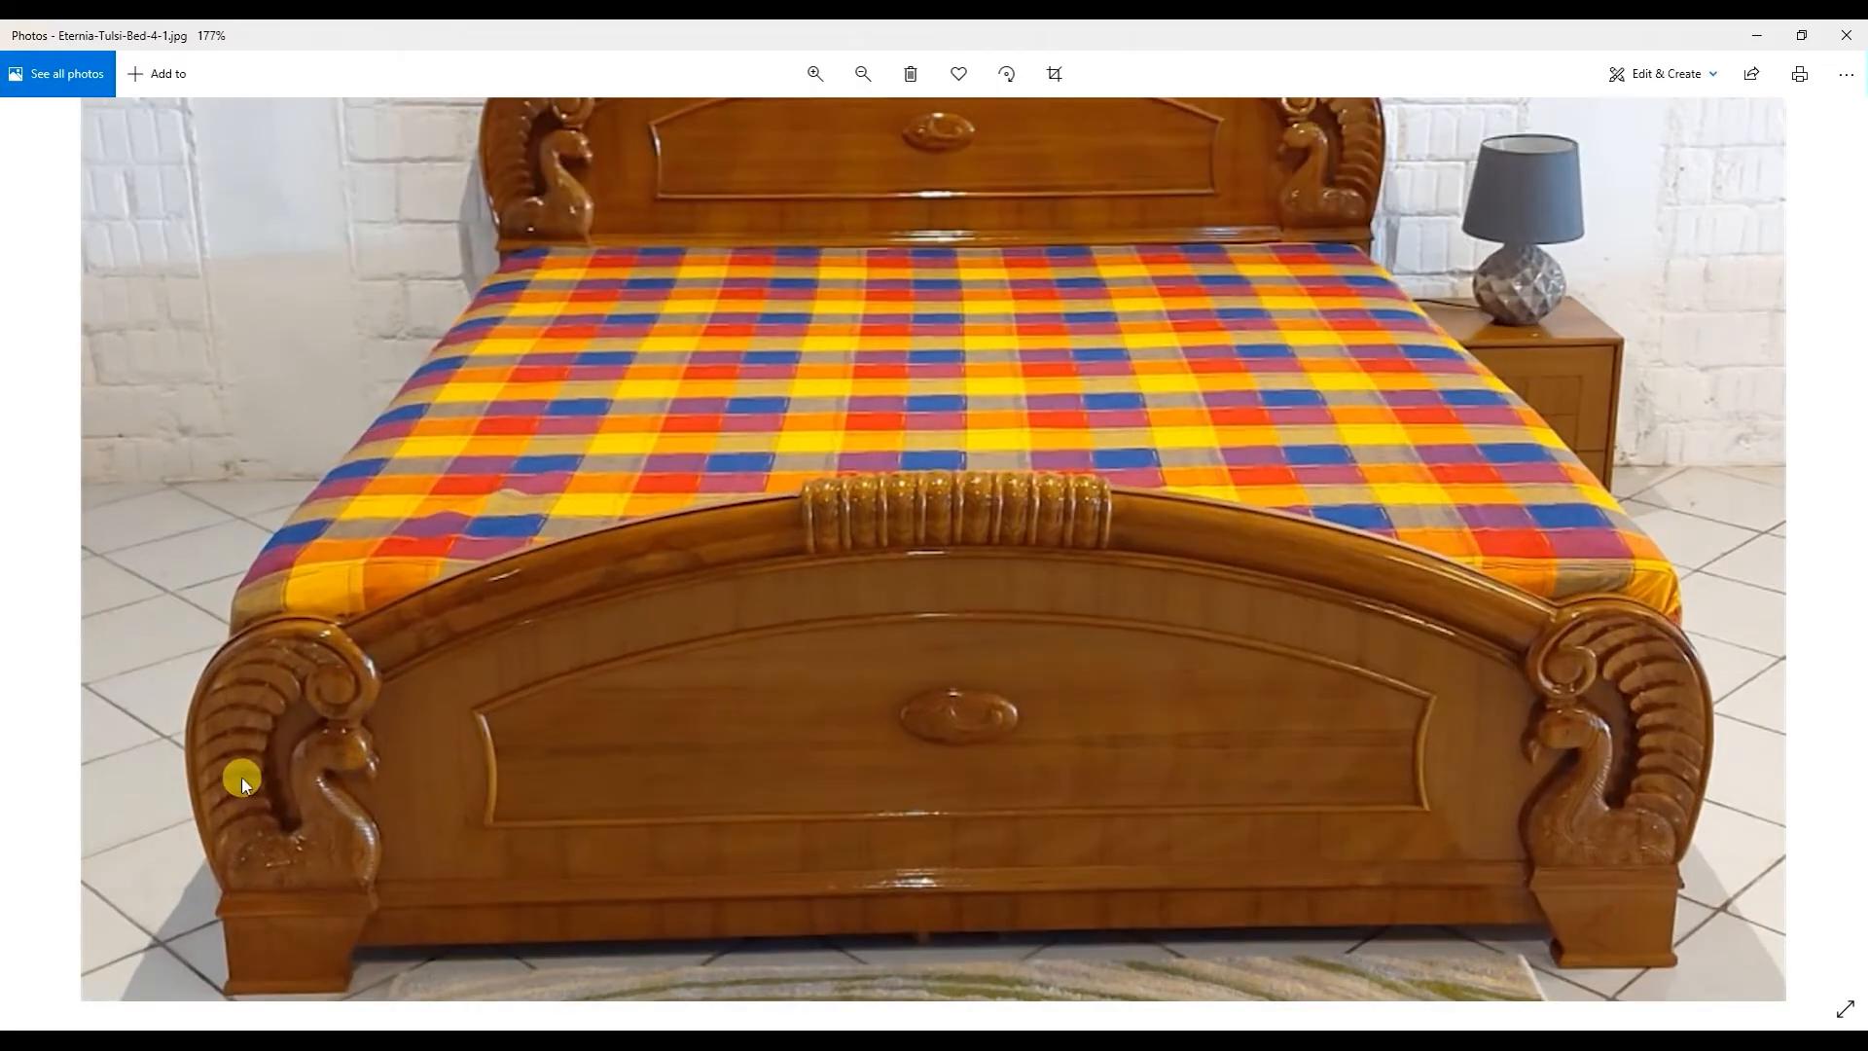
click(1759, 35)
scroll(1406, 661, up, 3)
scroll(817, 603, down, 6)
scroll(876, 477, up, 3)
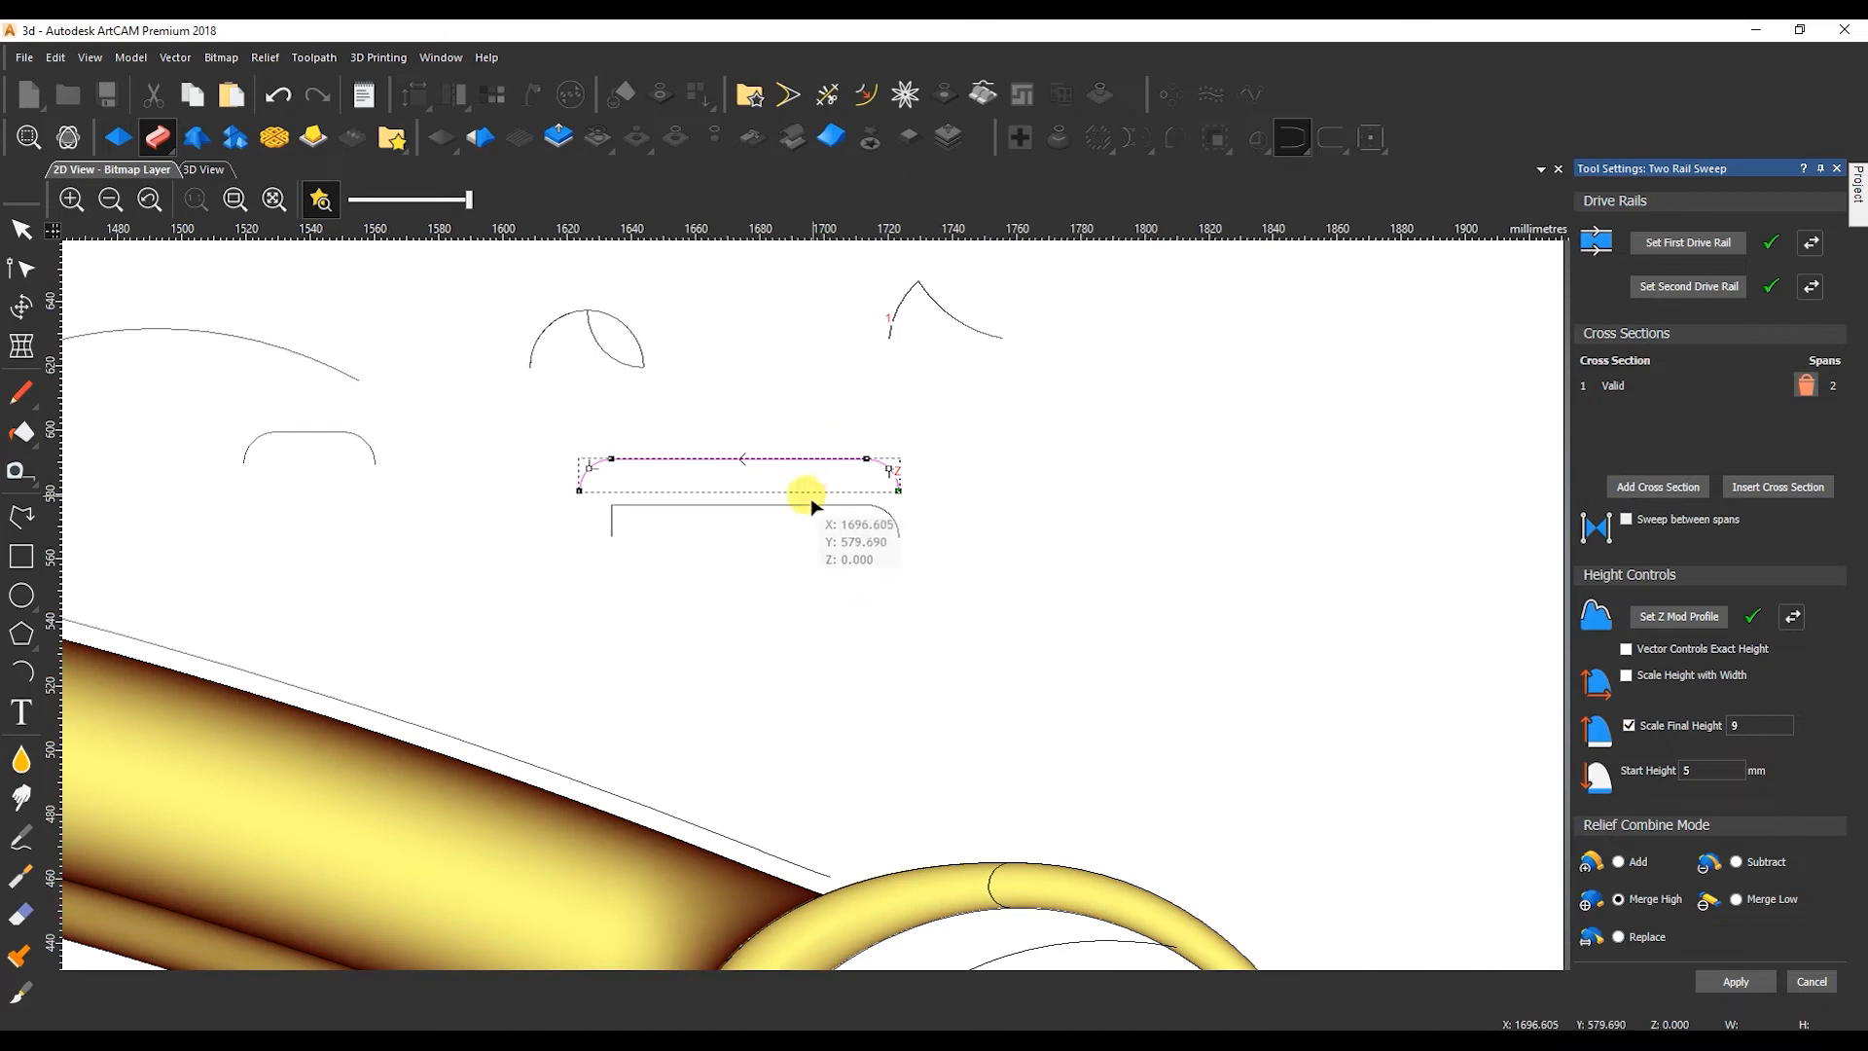
scroll(958, 907, up, 2)
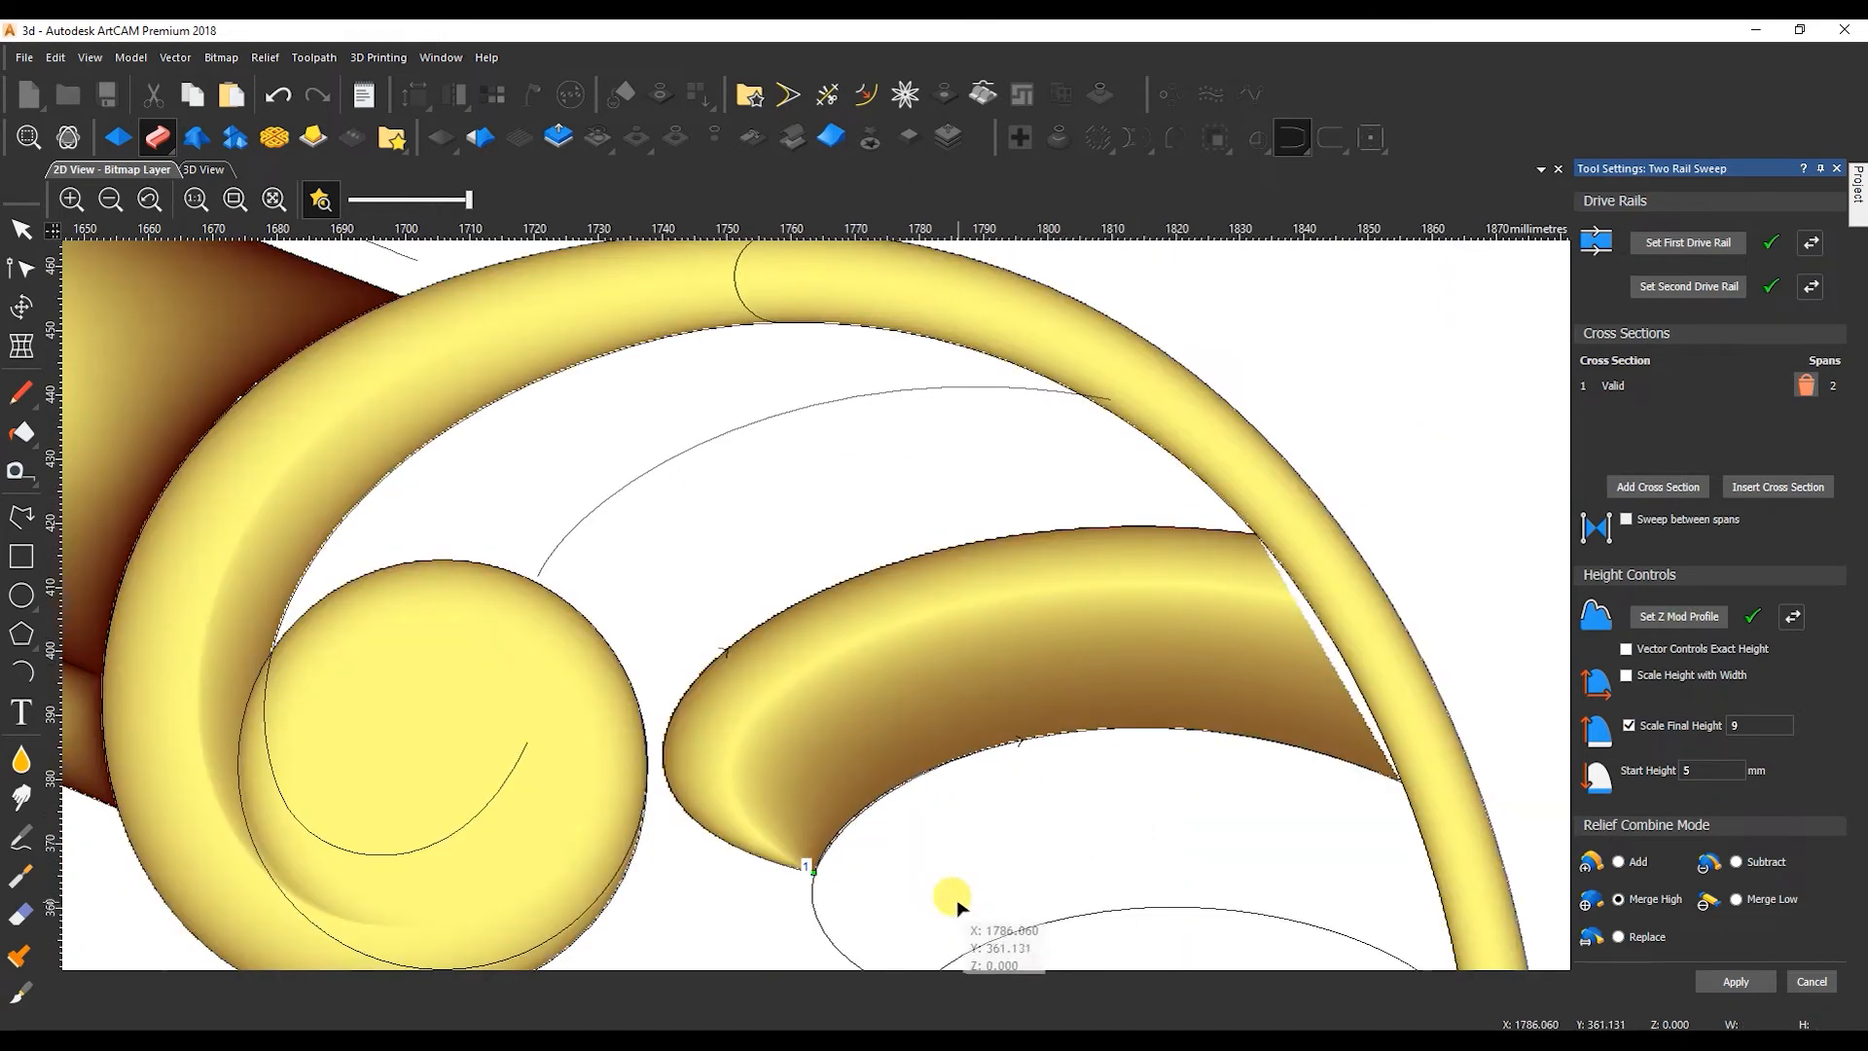
click(1790, 616)
click(1645, 613)
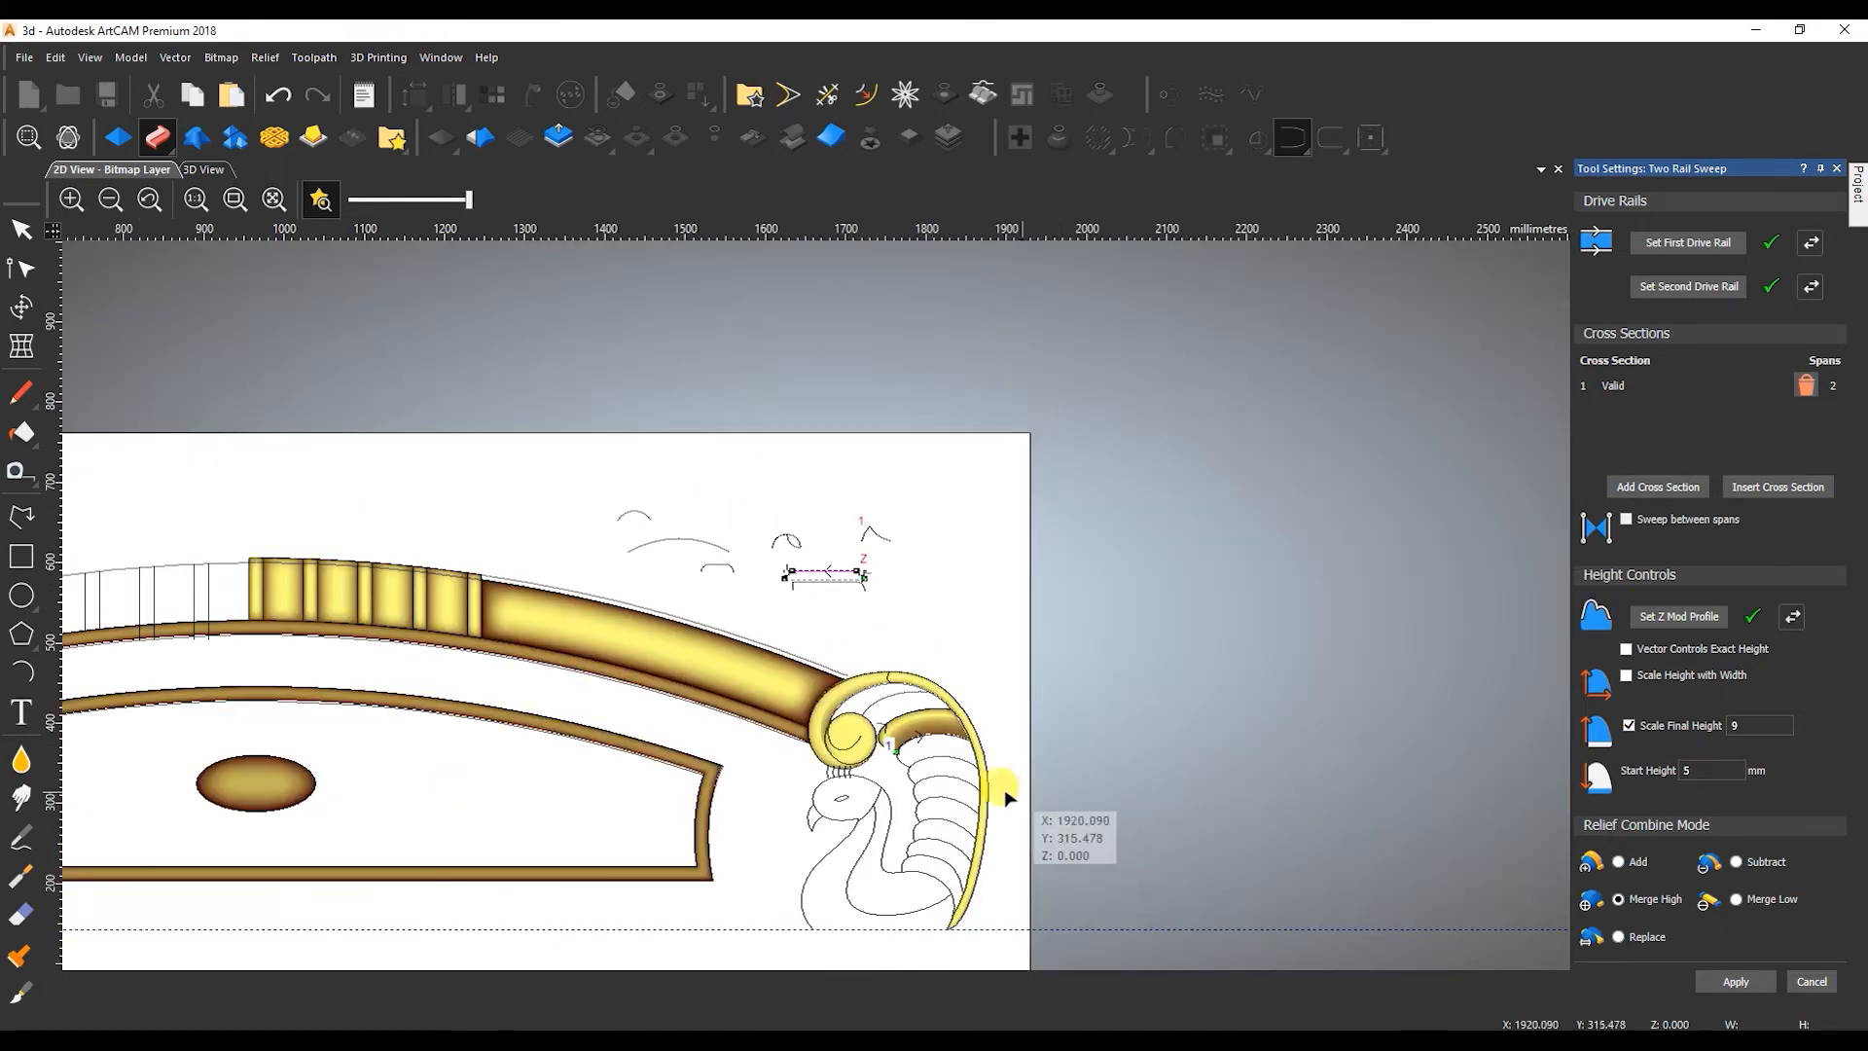
Extend the outer ends of both feather rails into the tail border, check the sweep in 3D and apply it.
scroll(984, 610, up, 3)
click(914, 582)
drag(860, 582, 1010, 584)
click(921, 780)
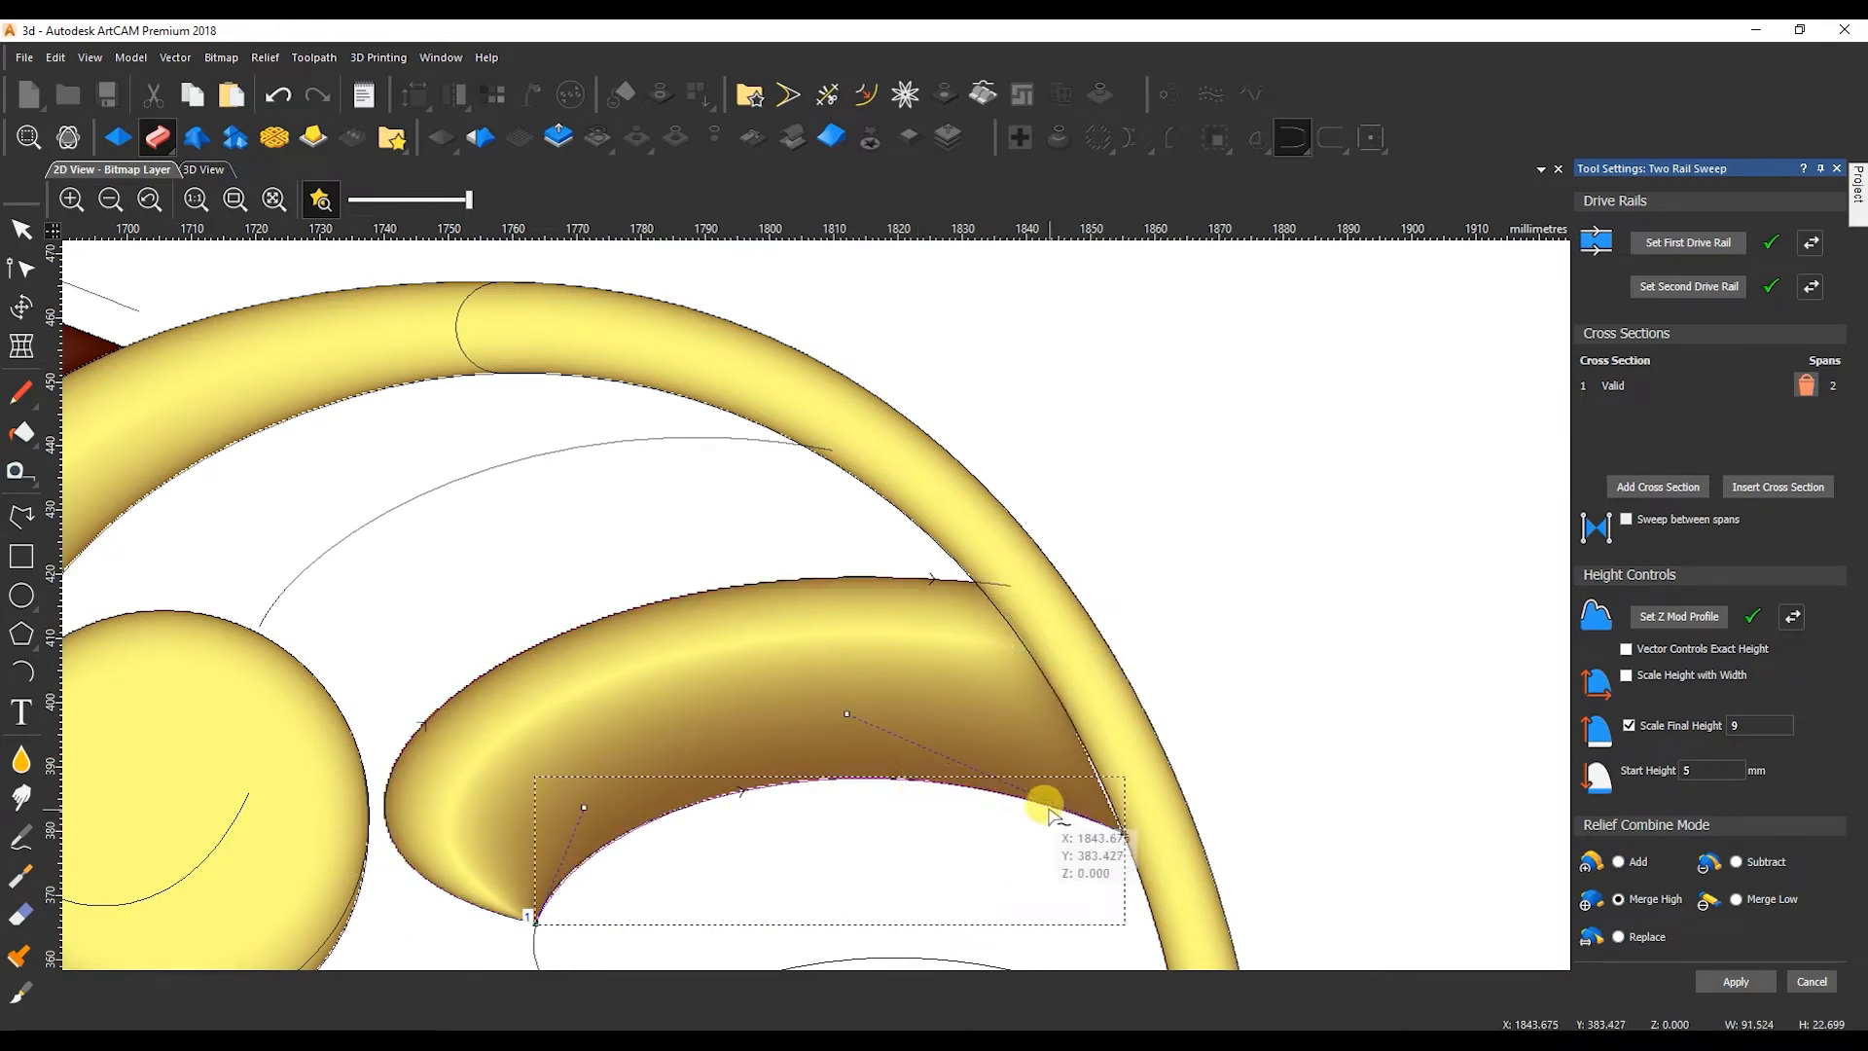
mouse_move(1121, 825)
mouse_down()
mouse_move(1125, 865)
mouse_move(1118, 805)
mouse_move(1131, 834)
mouse_up()
click(222, 172)
drag(876, 623, 668, 640)
click(112, 169)
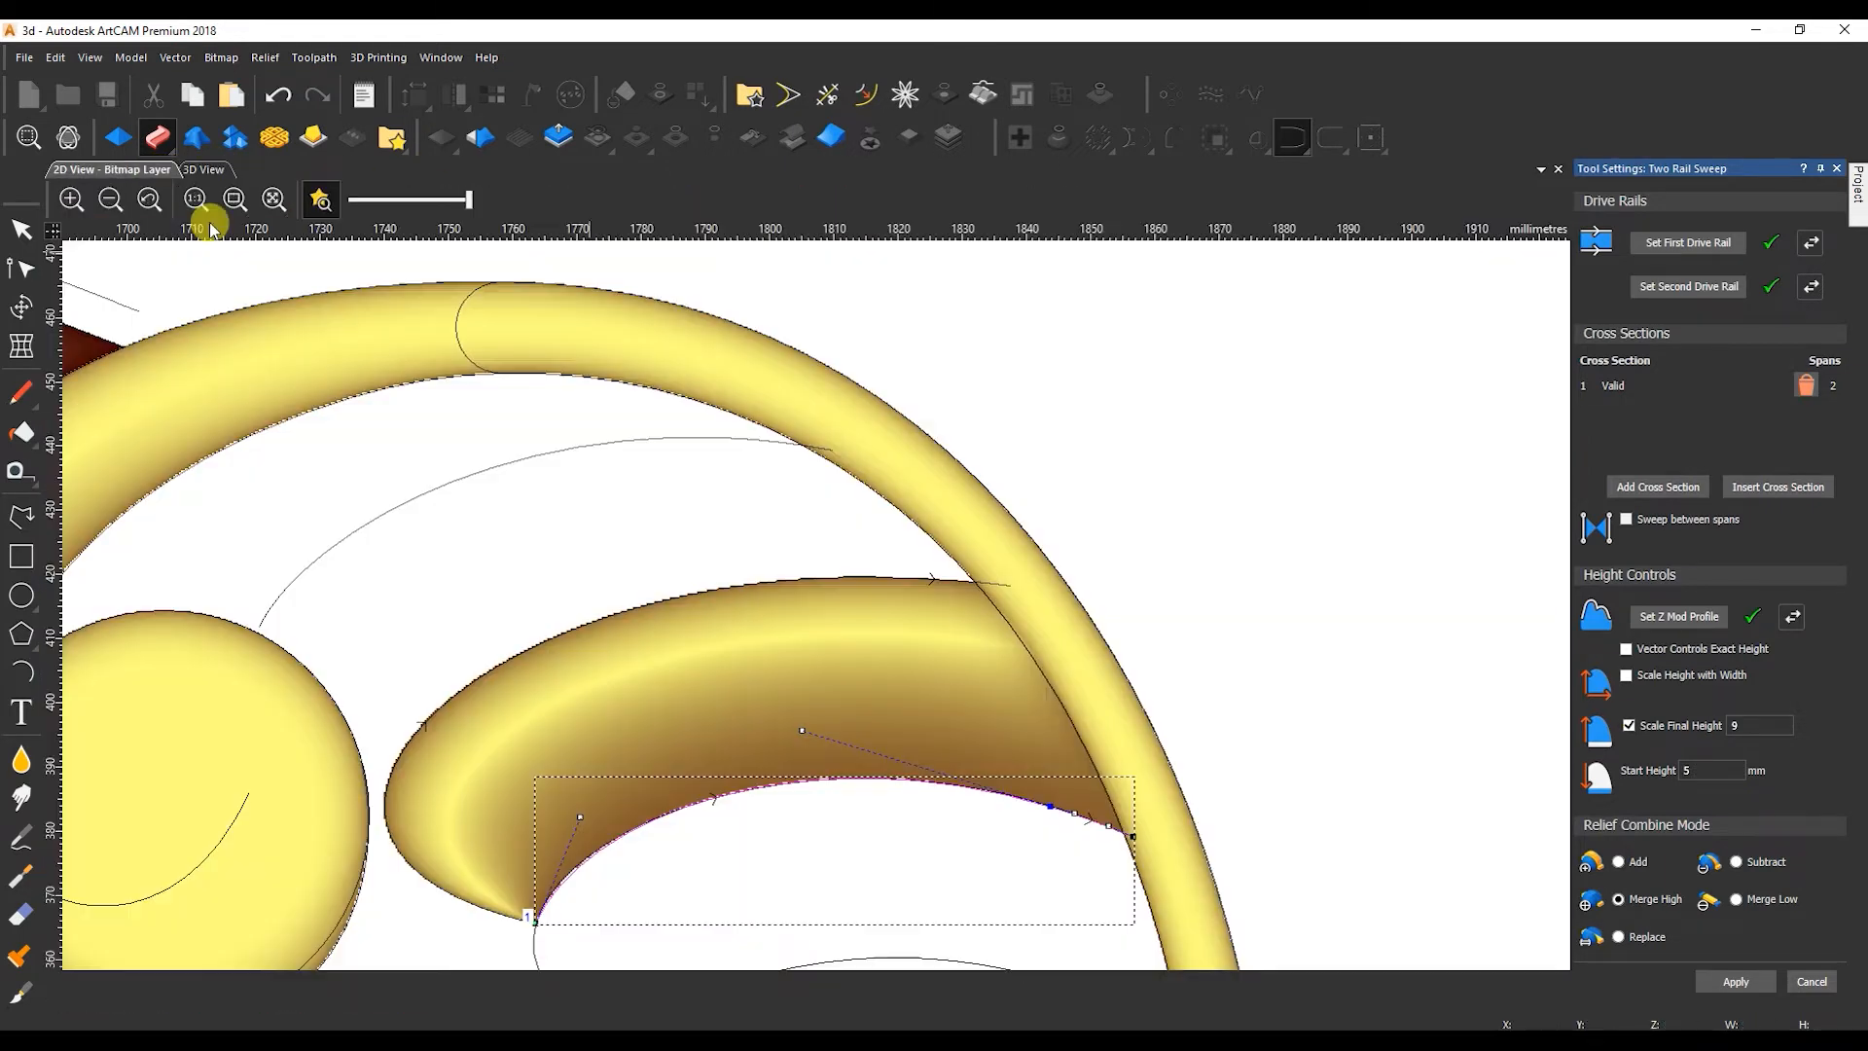
click(1736, 990)
Move the inner end of the top feather's curve onto the edge of the scroll circle.
click(358, 576)
key(n)
drag(328, 625, 326, 633)
Draw the first feather's lower rail from the scroll circle to the tail border, about 100 mm wide, bent along the second feather's top edge.
click(21, 516)
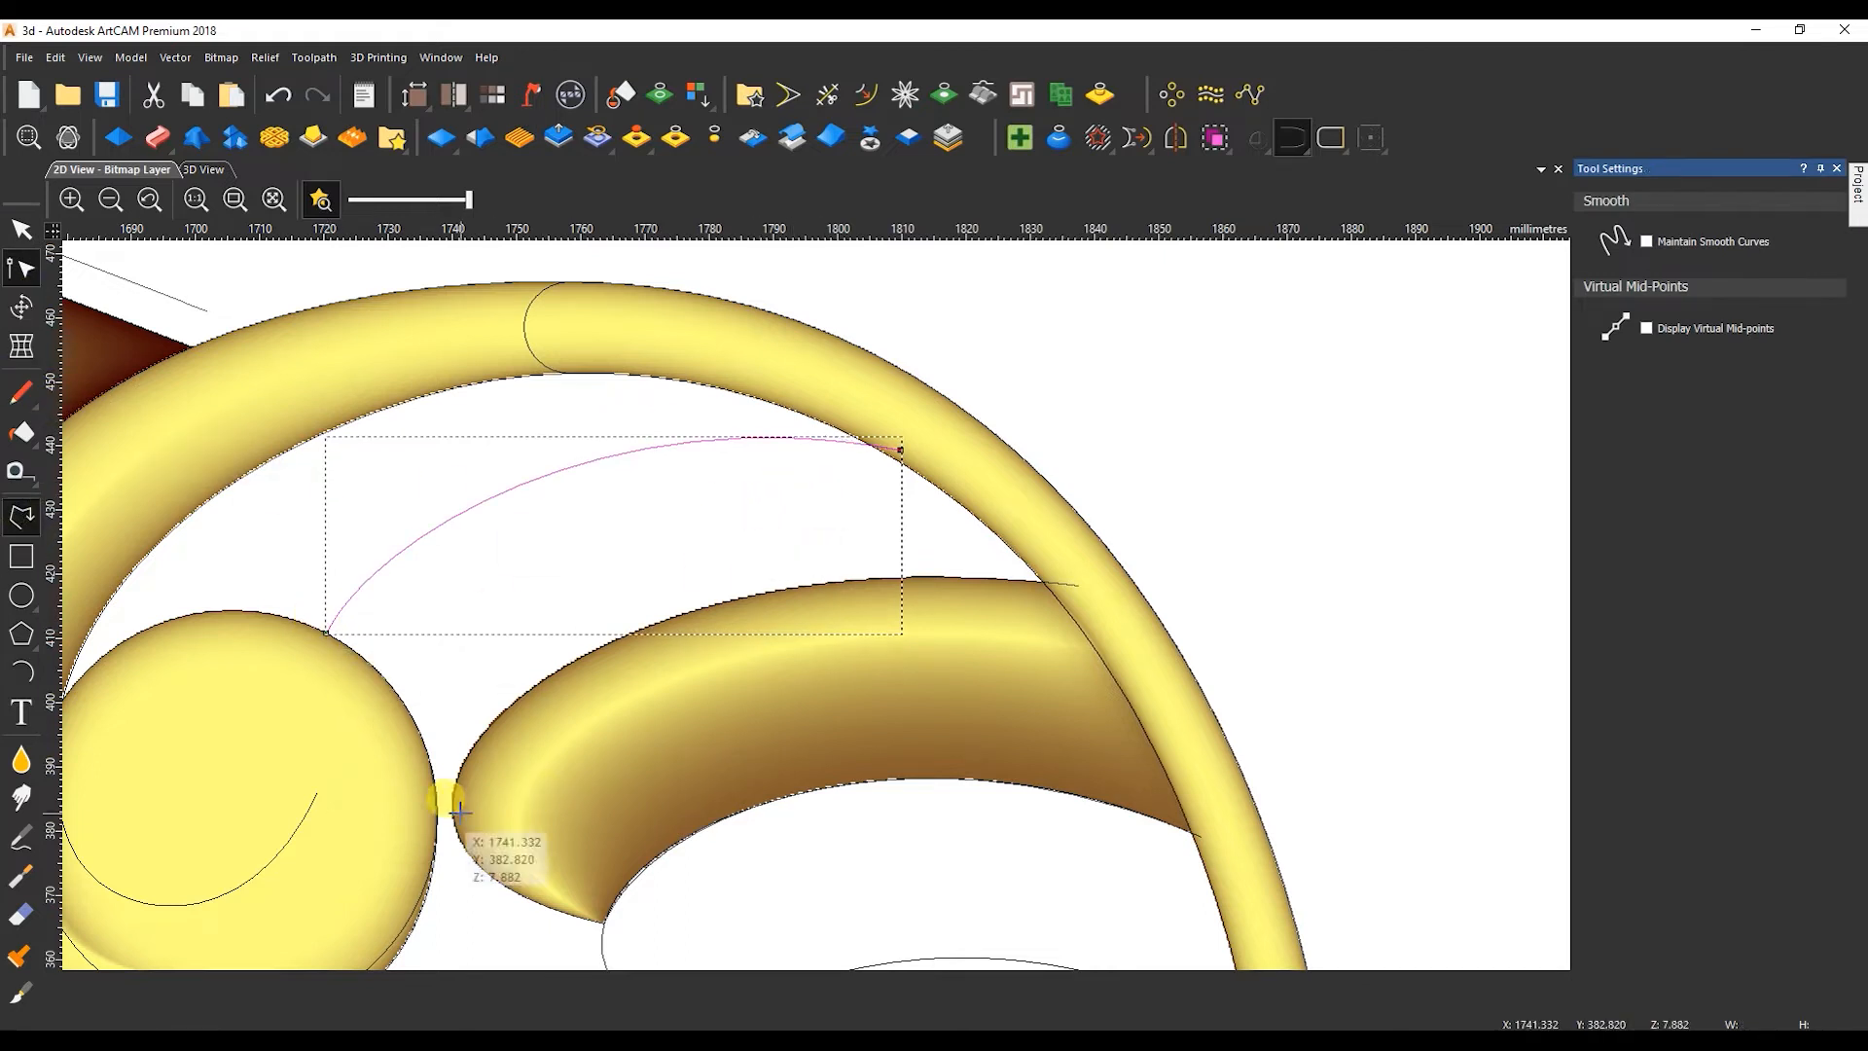
click(438, 813)
click(1076, 585)
key(Escape)
key(n)
drag(652, 737, 482, 660)
click(629, 565)
drag(695, 586, 715, 548)
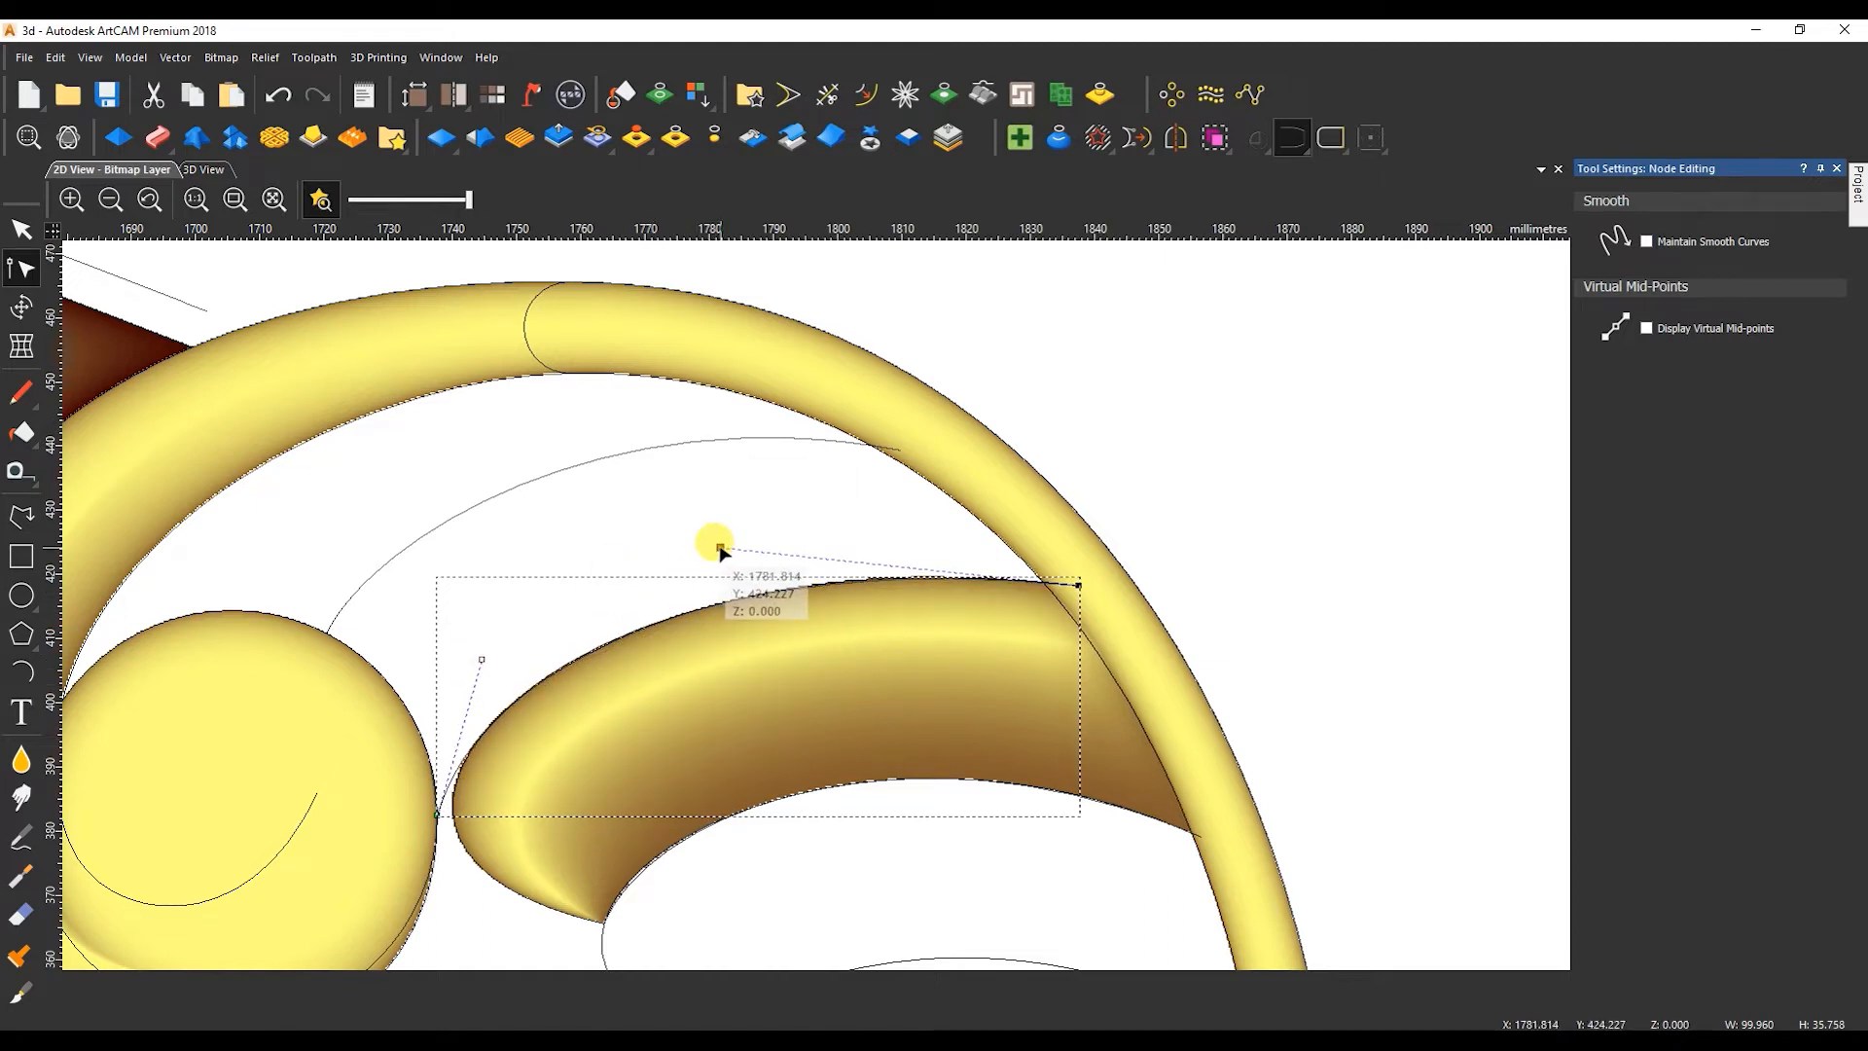
scroll(817, 600, down, 1)
Trace the fourth feather's top edge with a Bezier about 88 mm wide, ending inside the tail border.
scroll(806, 825, up, 1)
click(21, 516)
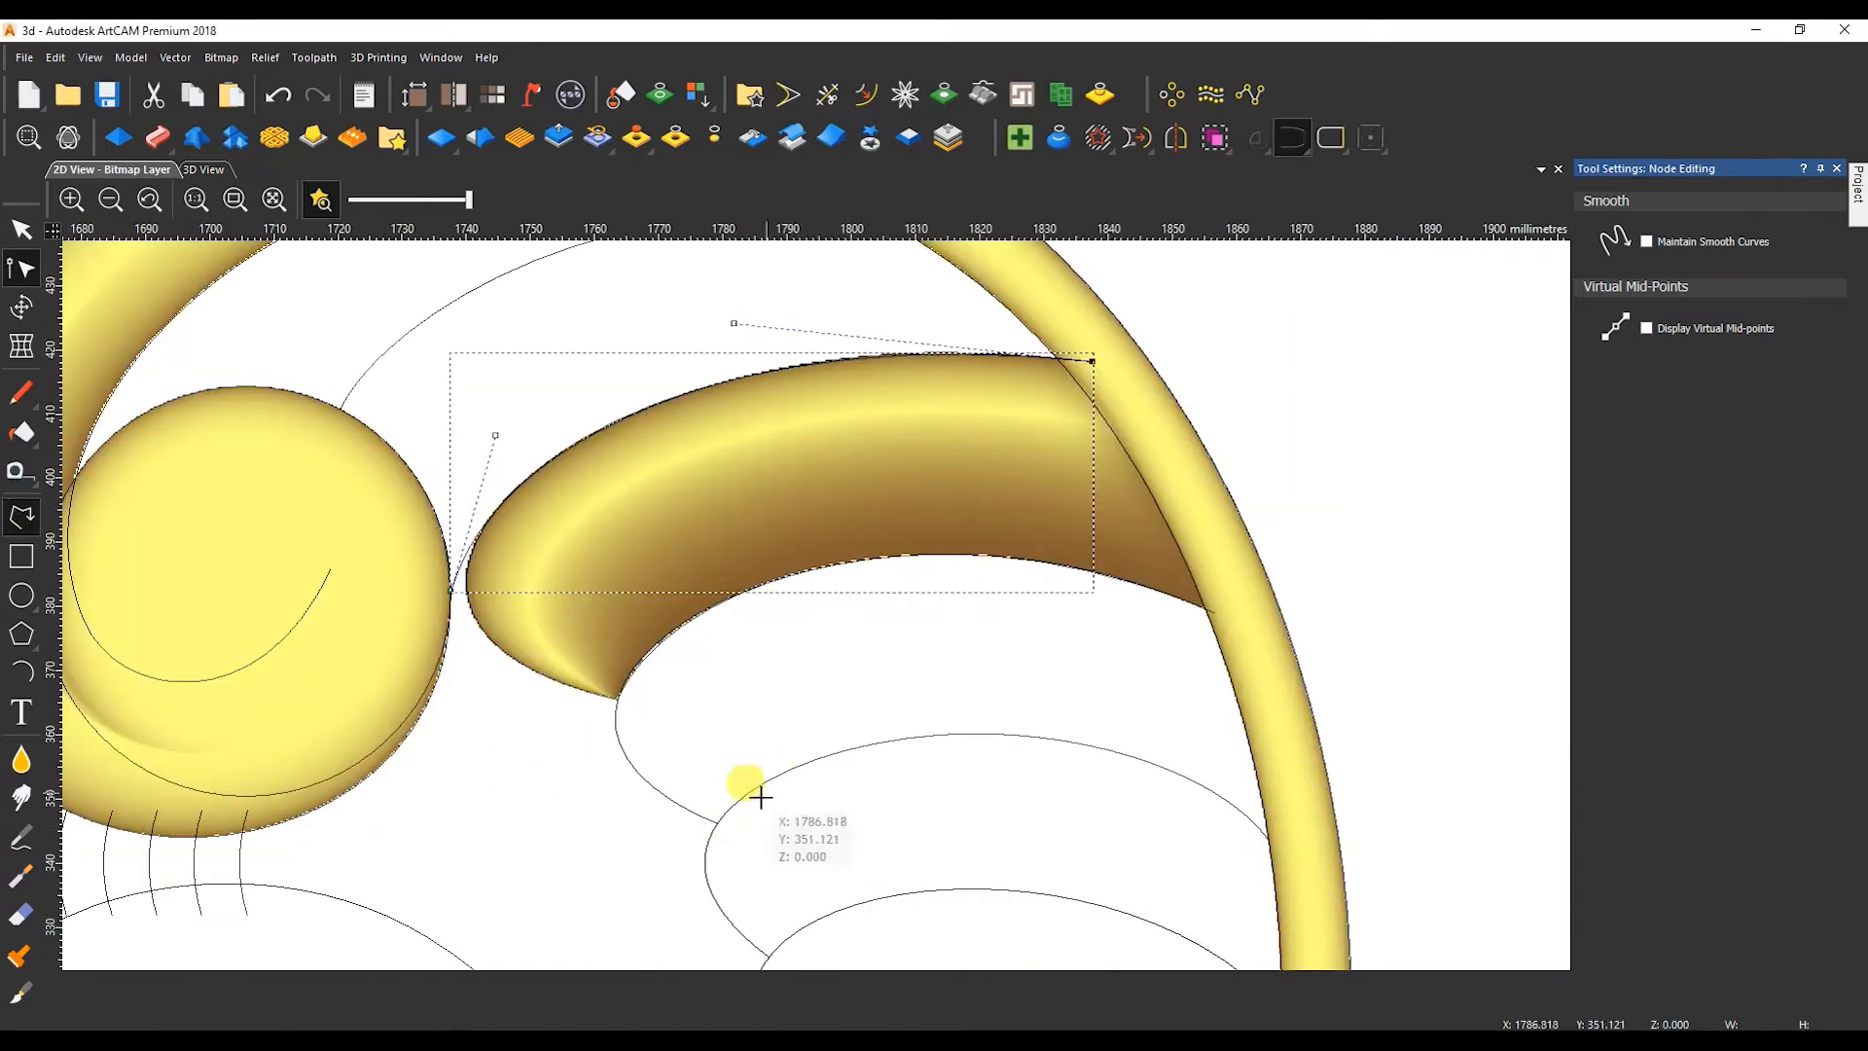
click(715, 822)
click(1282, 840)
key(Escape)
key(n)
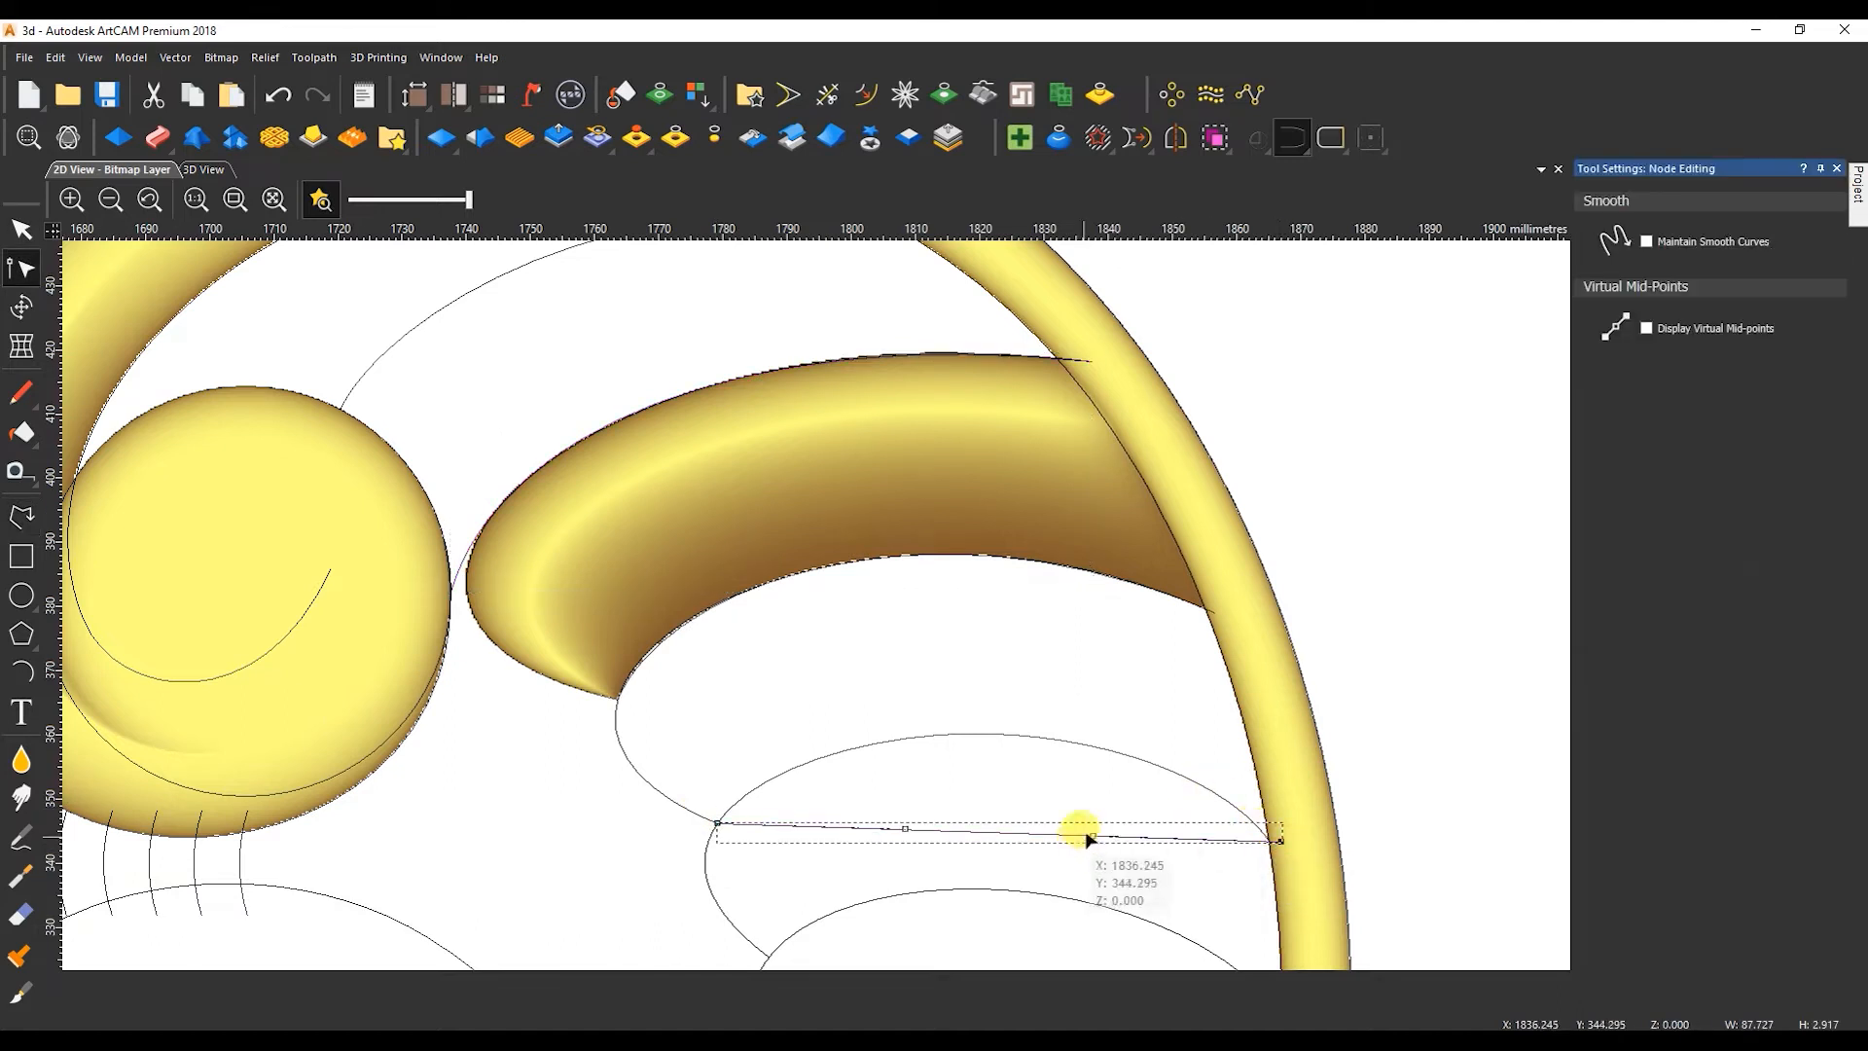
drag(908, 830, 786, 730)
drag(976, 736, 1099, 668)
scroll(1304, 866, up, 1)
drag(1257, 824, 1246, 831)
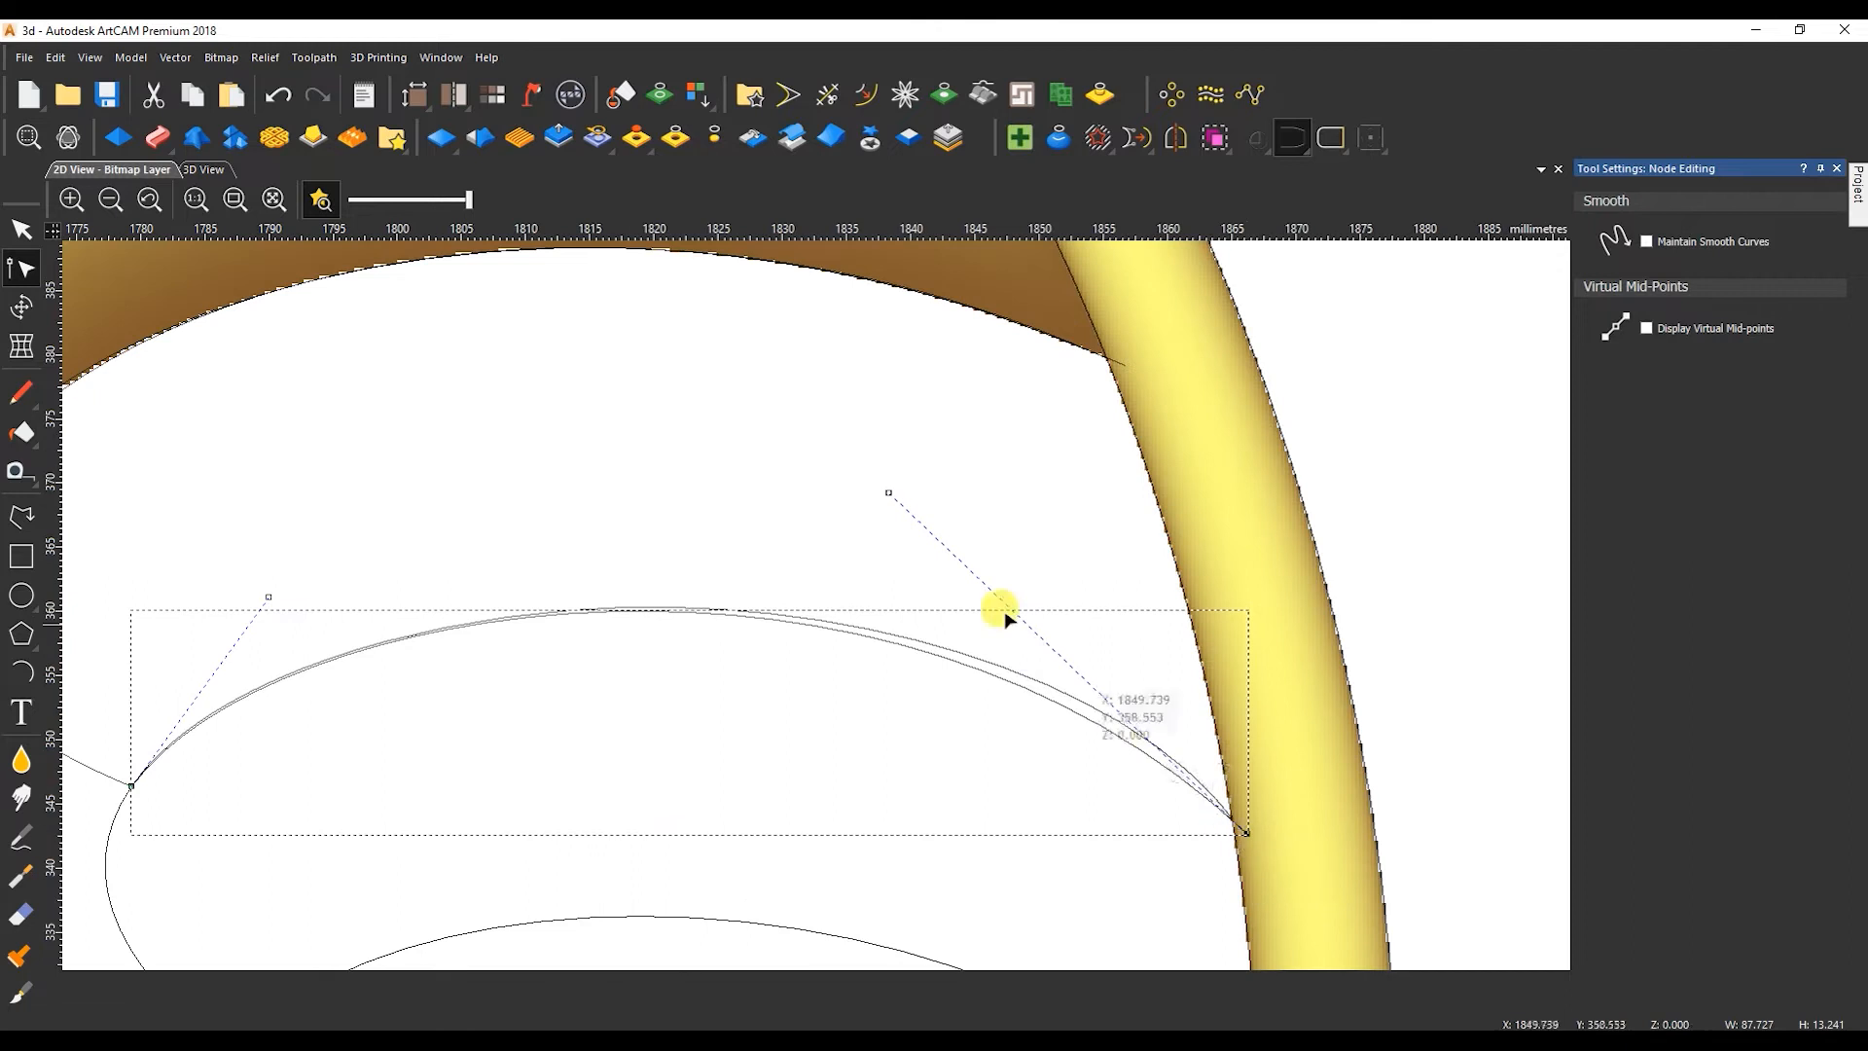
drag(885, 497, 972, 499)
drag(267, 596, 278, 577)
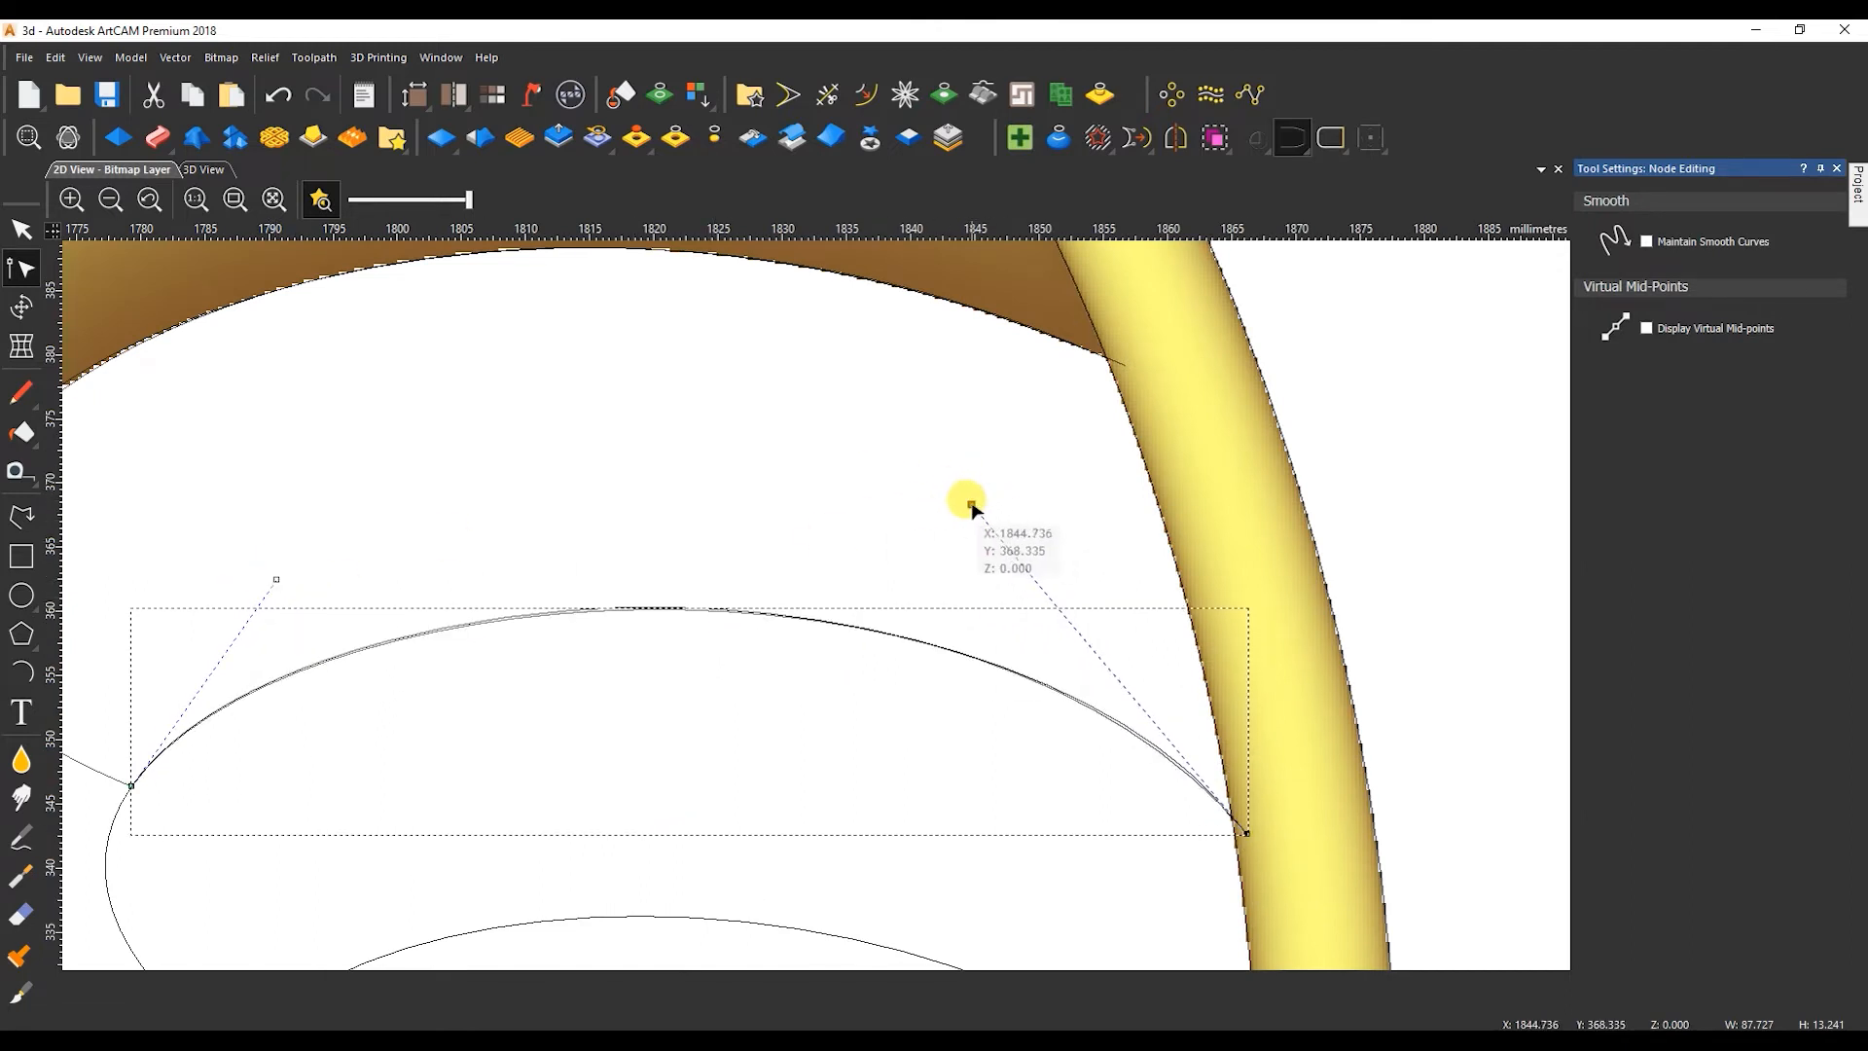
Trace the fifth feather's top edge with a Bezier about 82 mm wide, ending inside the tail border.
scroll(813, 632, down, 5)
scroll(729, 750, up, 3)
click(17, 522)
click(603, 697)
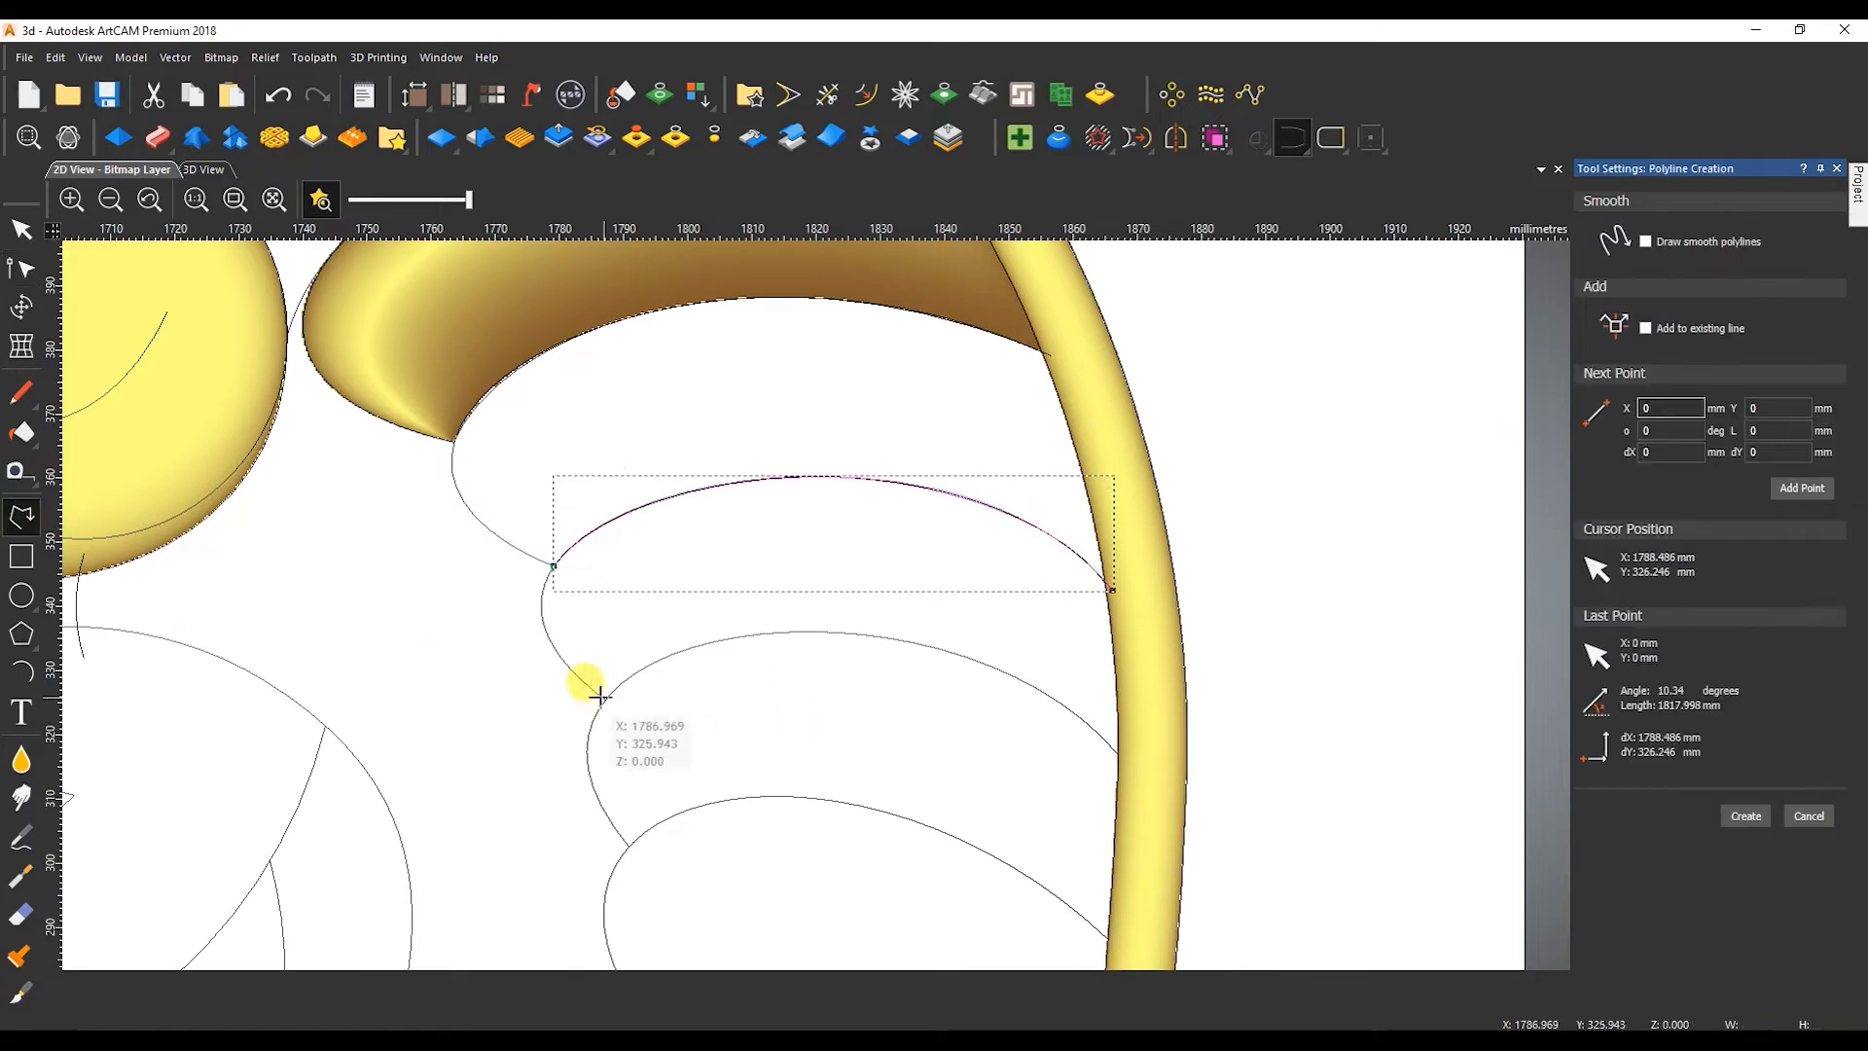
click(1130, 765)
right_click(978, 739)
key(n)
key(b)
drag(894, 700, 835, 607)
drag(1012, 630, 1129, 590)
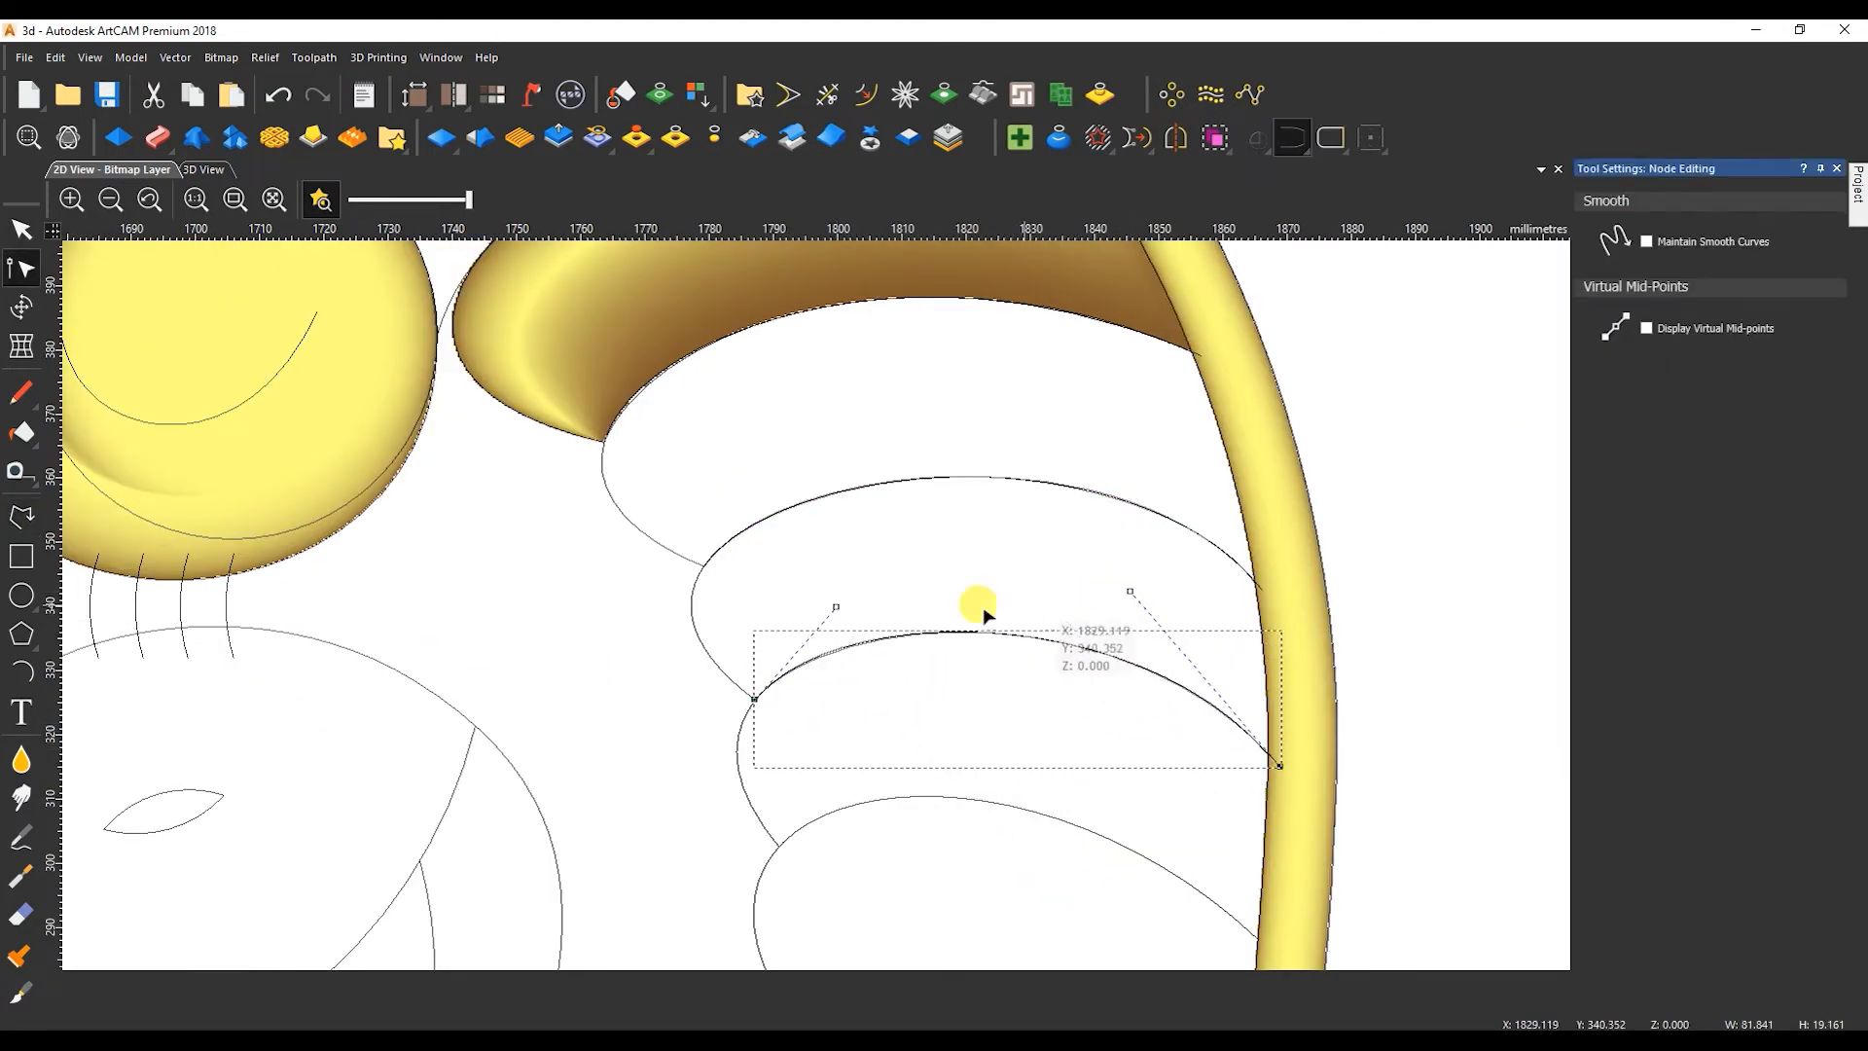
Trace the sixth feather's top edge with a Bezier about 77 mm wide, ending inside the tail border.
click(22, 523)
click(778, 845)
middle_drag(1288, 937, 1051, 772)
click(1034, 782)
right_click(834, 751)
key(n)
key(b)
drag(908, 700, 1112, 782)
drag(1007, 639, 1069, 596)
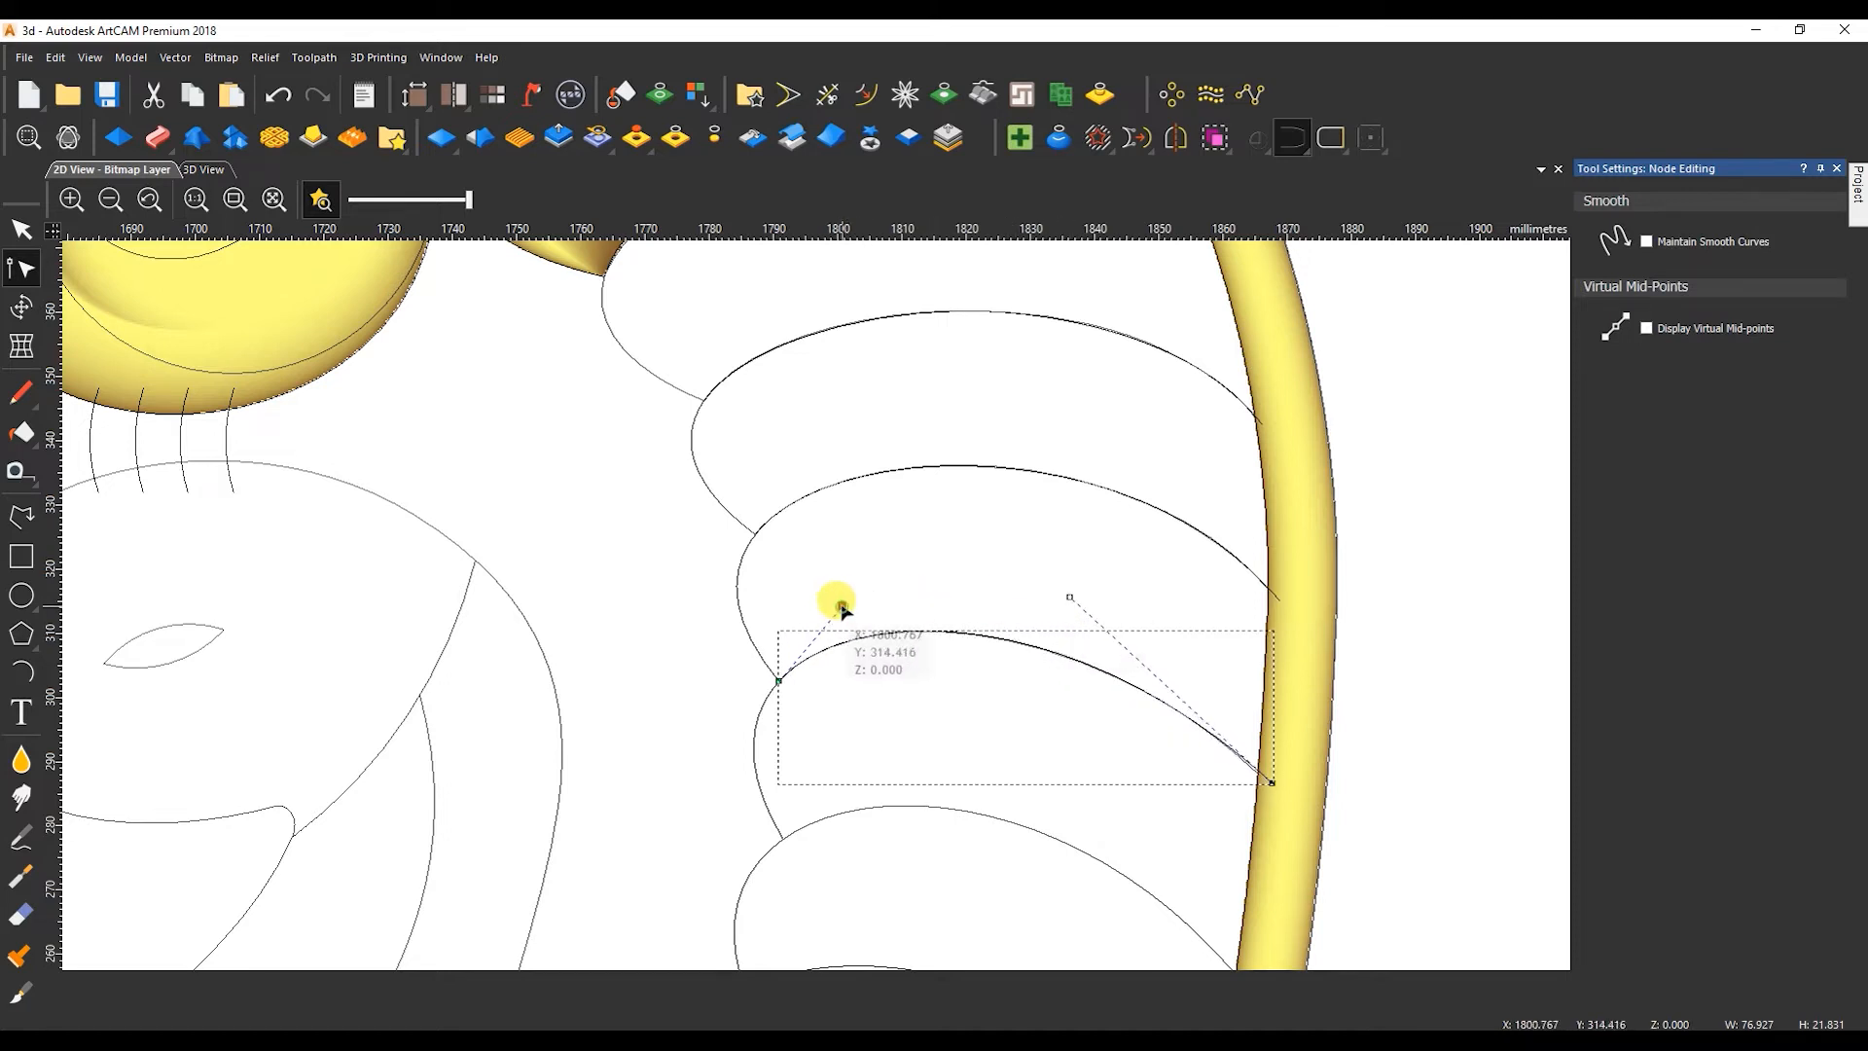
Trace the seventh feather's top edge with a Bezier about 73 mm wide and fine-tune its handles and outer end to match the curve.
click(782, 838)
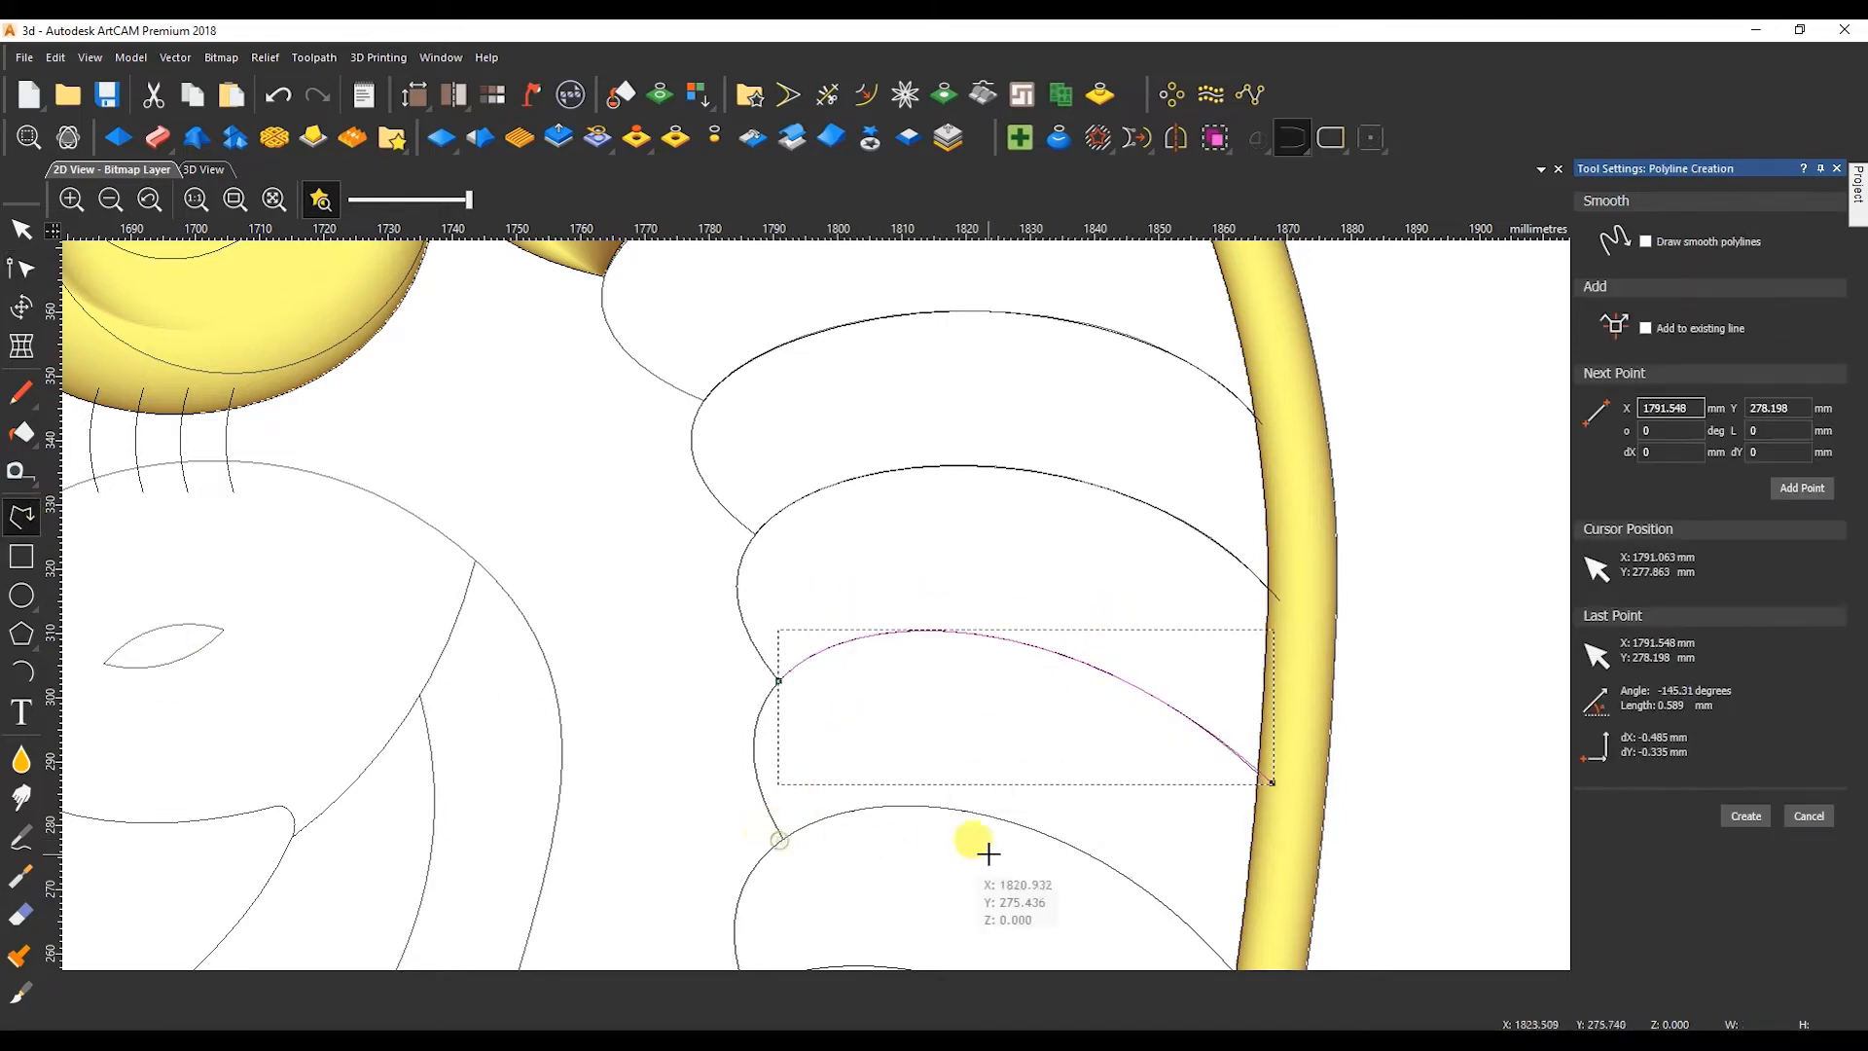
scroll(1063, 865, up, 2)
click(1189, 834)
key(Escape)
key(n)
key(b)
drag(514, 605, 952, 835)
drag(565, 643, 457, 409)
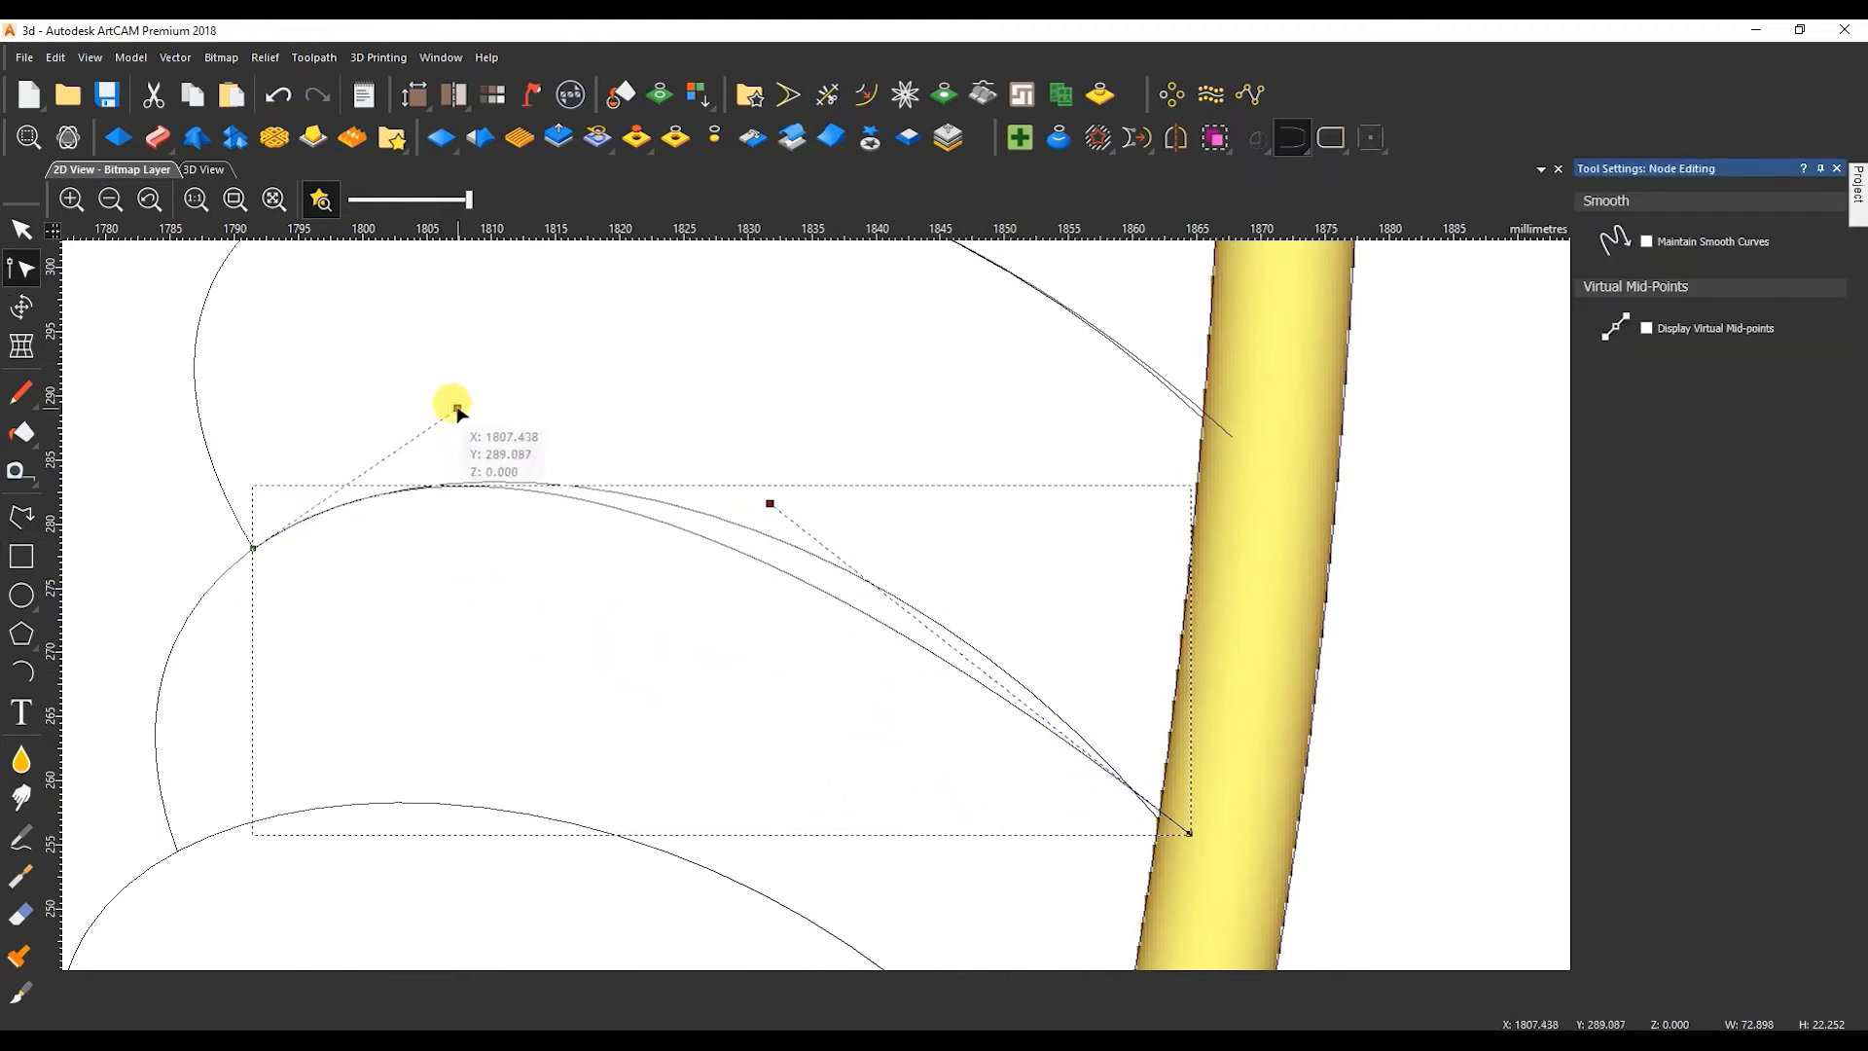
drag(768, 504, 862, 478)
drag(1190, 832, 1186, 850)
drag(860, 494, 884, 478)
scroll(820, 607, down, 1)
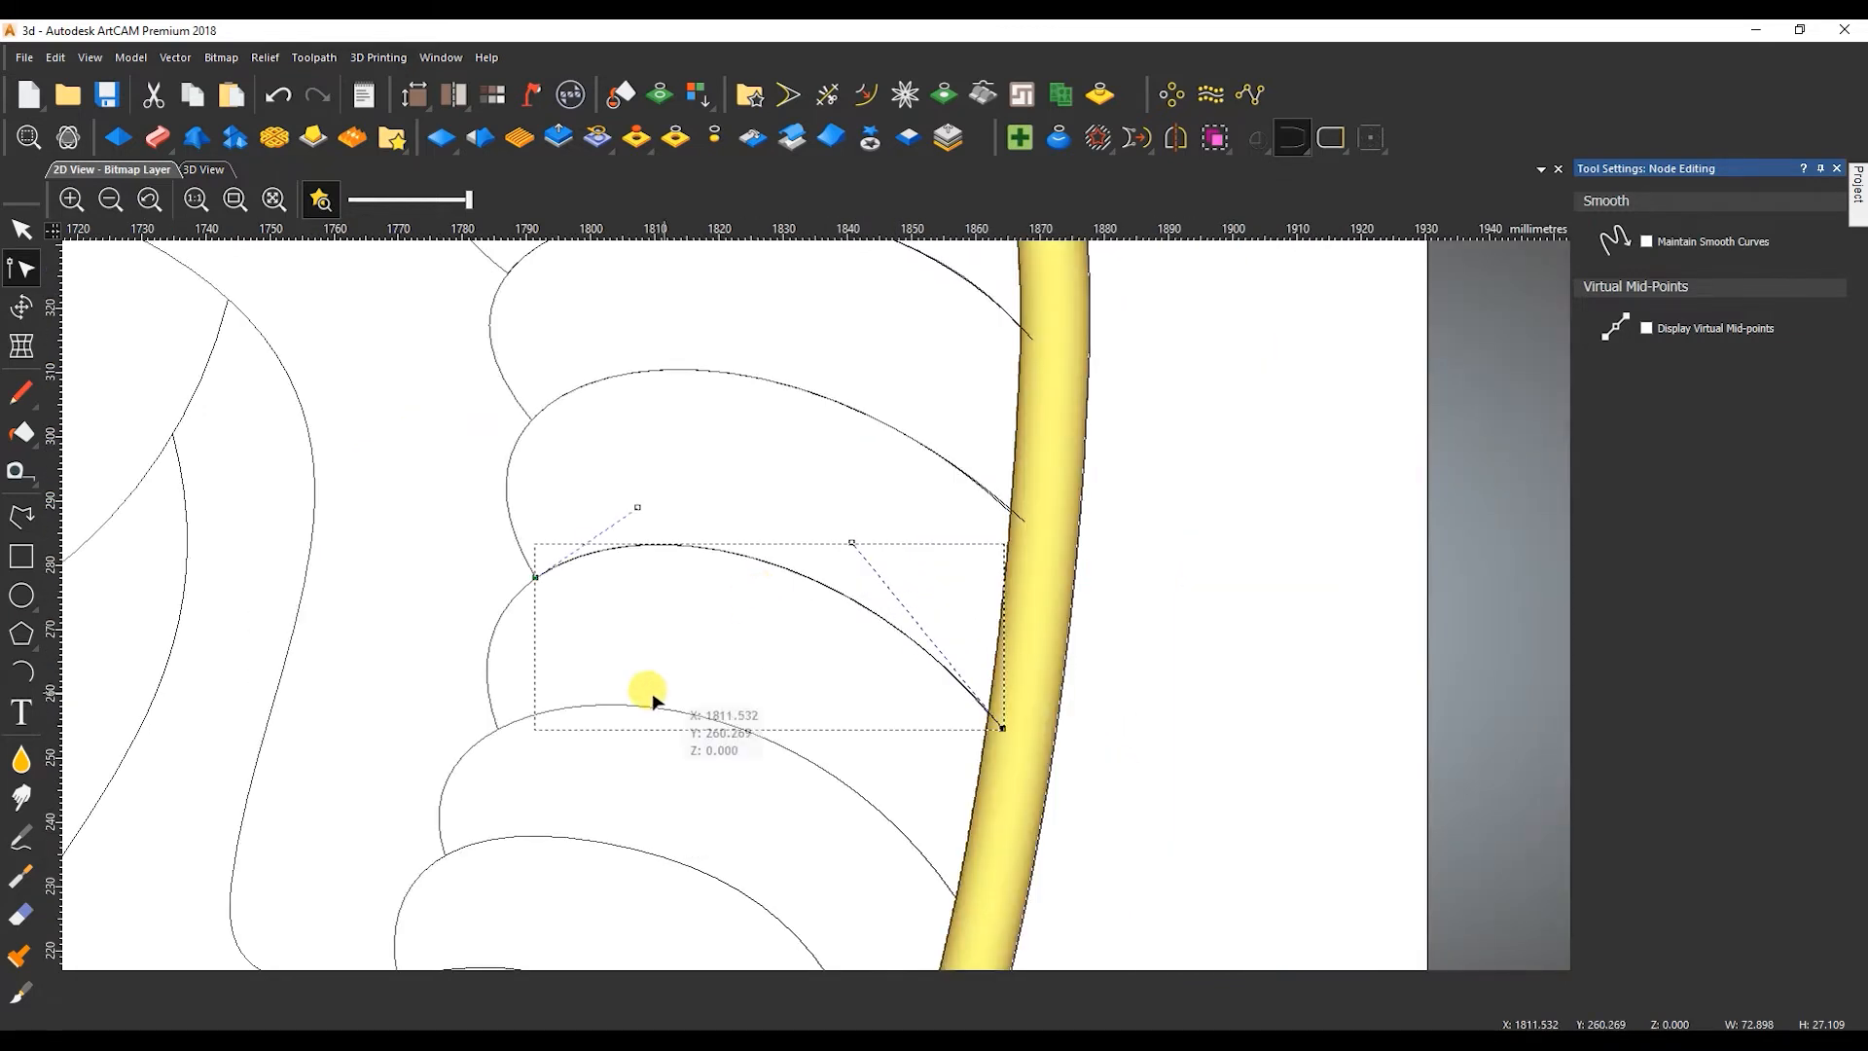
Trace the eighth feather's top edge with a line to the tail border, converted to a Bezier and bent along the existing curve.
click(27, 522)
click(497, 727)
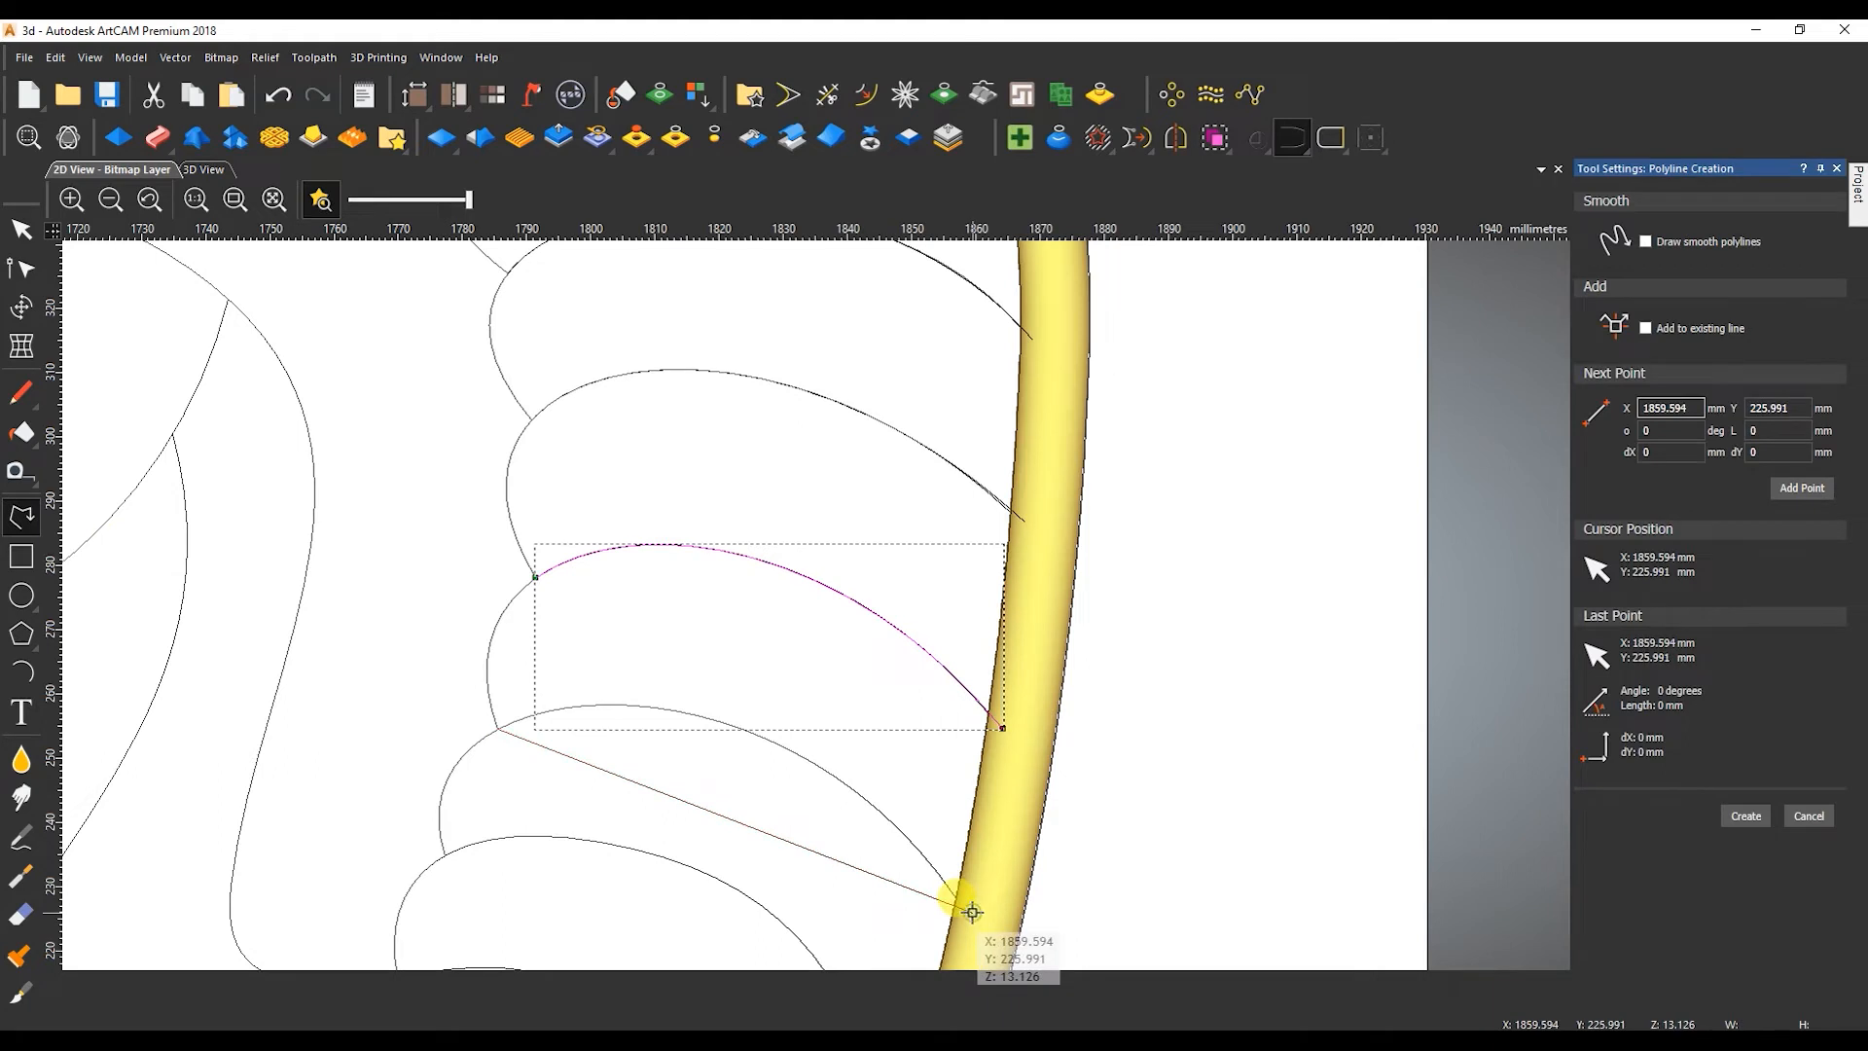
key(Escape)
key(n)
key(b)
drag(904, 789, 875, 664)
drag(1061, 851, 1085, 720)
scroll(1220, 912, up, 3)
drag(736, 338, 742, 326)
scroll(499, 644, down, 4)
Trace the ninth feather's top edge with a Bezier about 71 mm wide, inserting an extra node to fit the tight curve near the border.
click(600, 604)
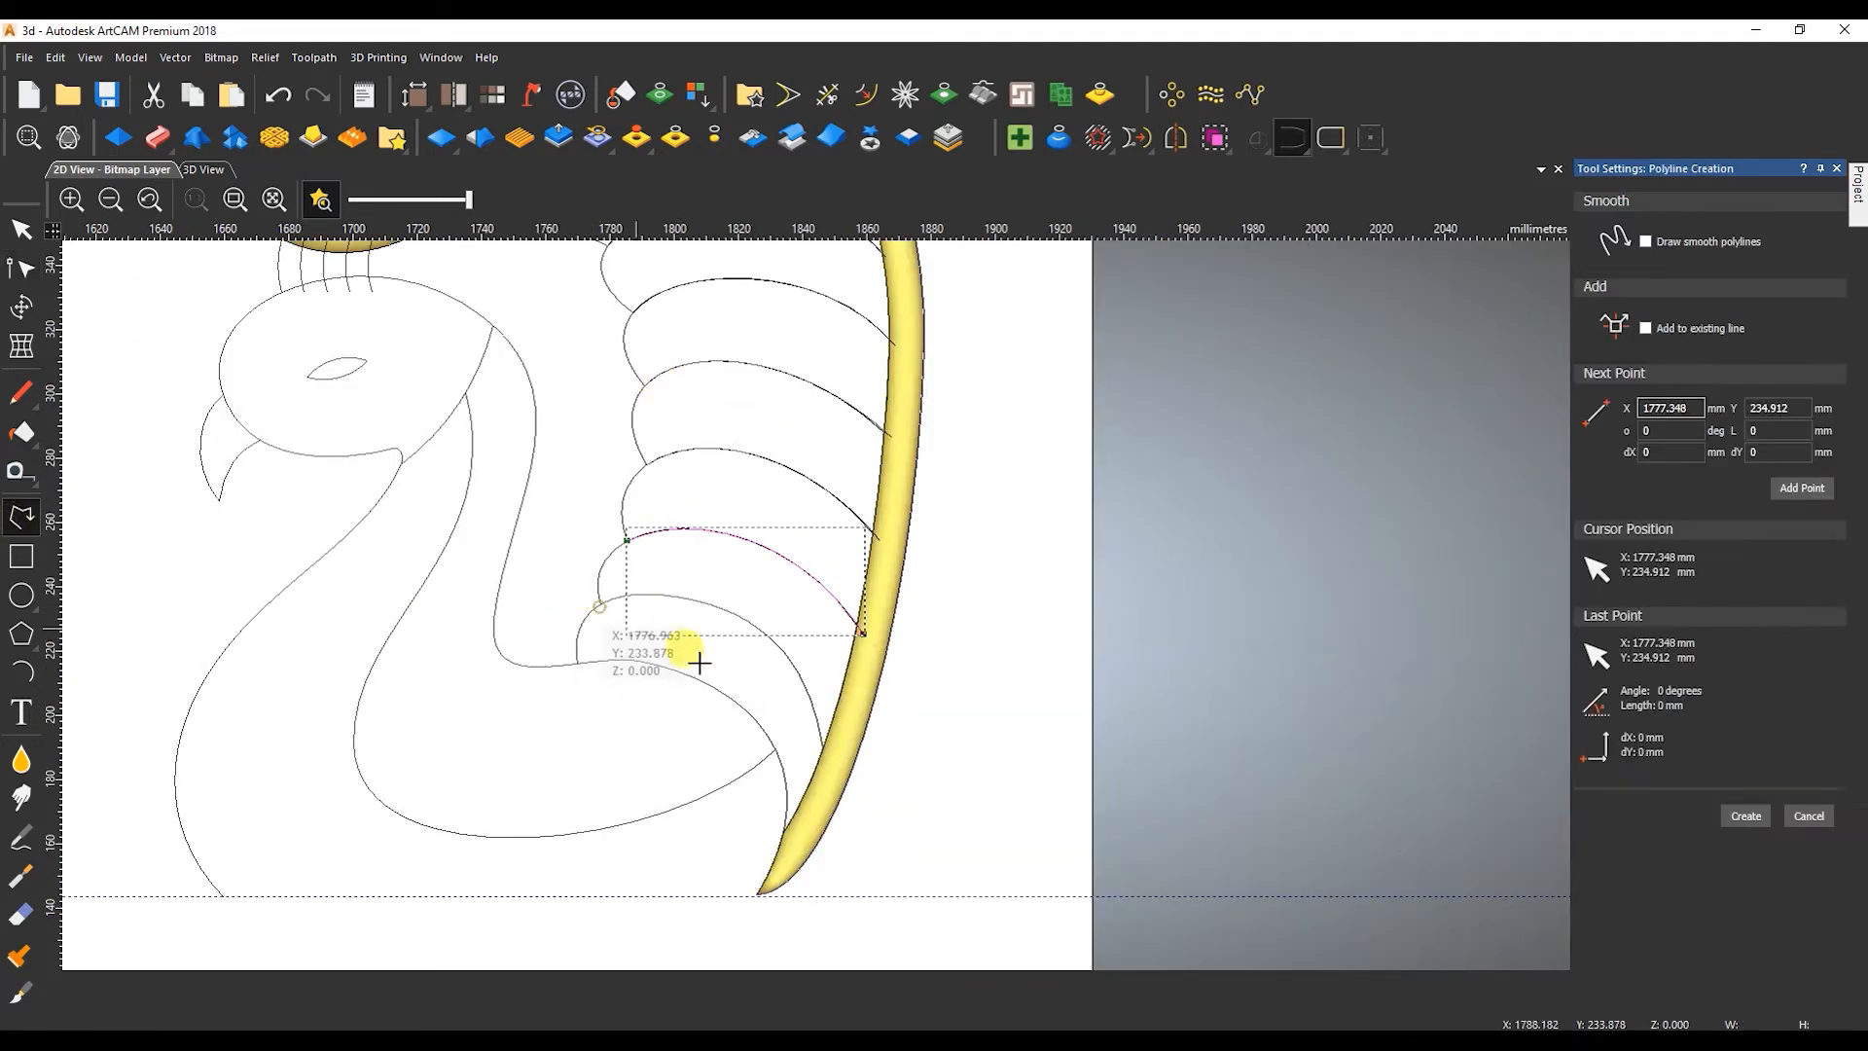
click(828, 768)
key(Escape)
scroll(1303, 689, up, 1)
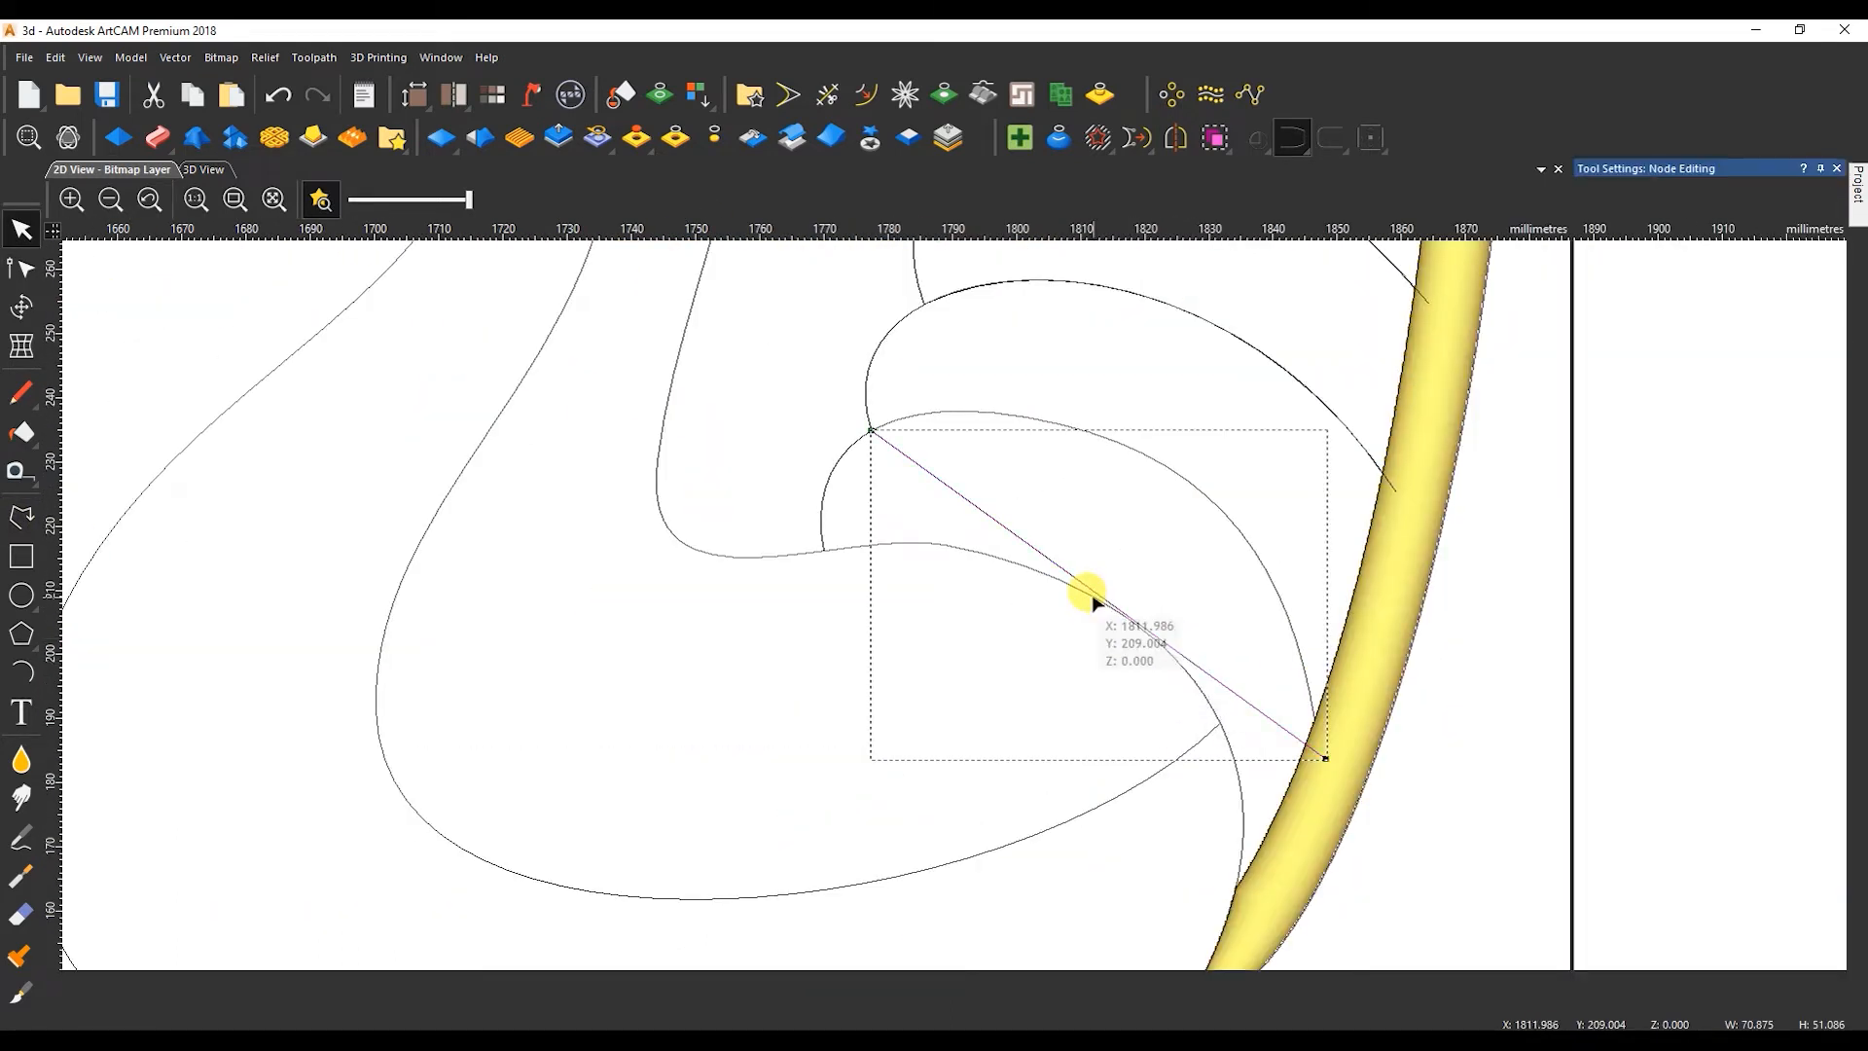
key(n)
key(b)
drag(1006, 520, 1189, 669)
drag(1020, 539, 1021, 363)
drag(1173, 471, 1339, 479)
drag(1324, 756, 1314, 773)
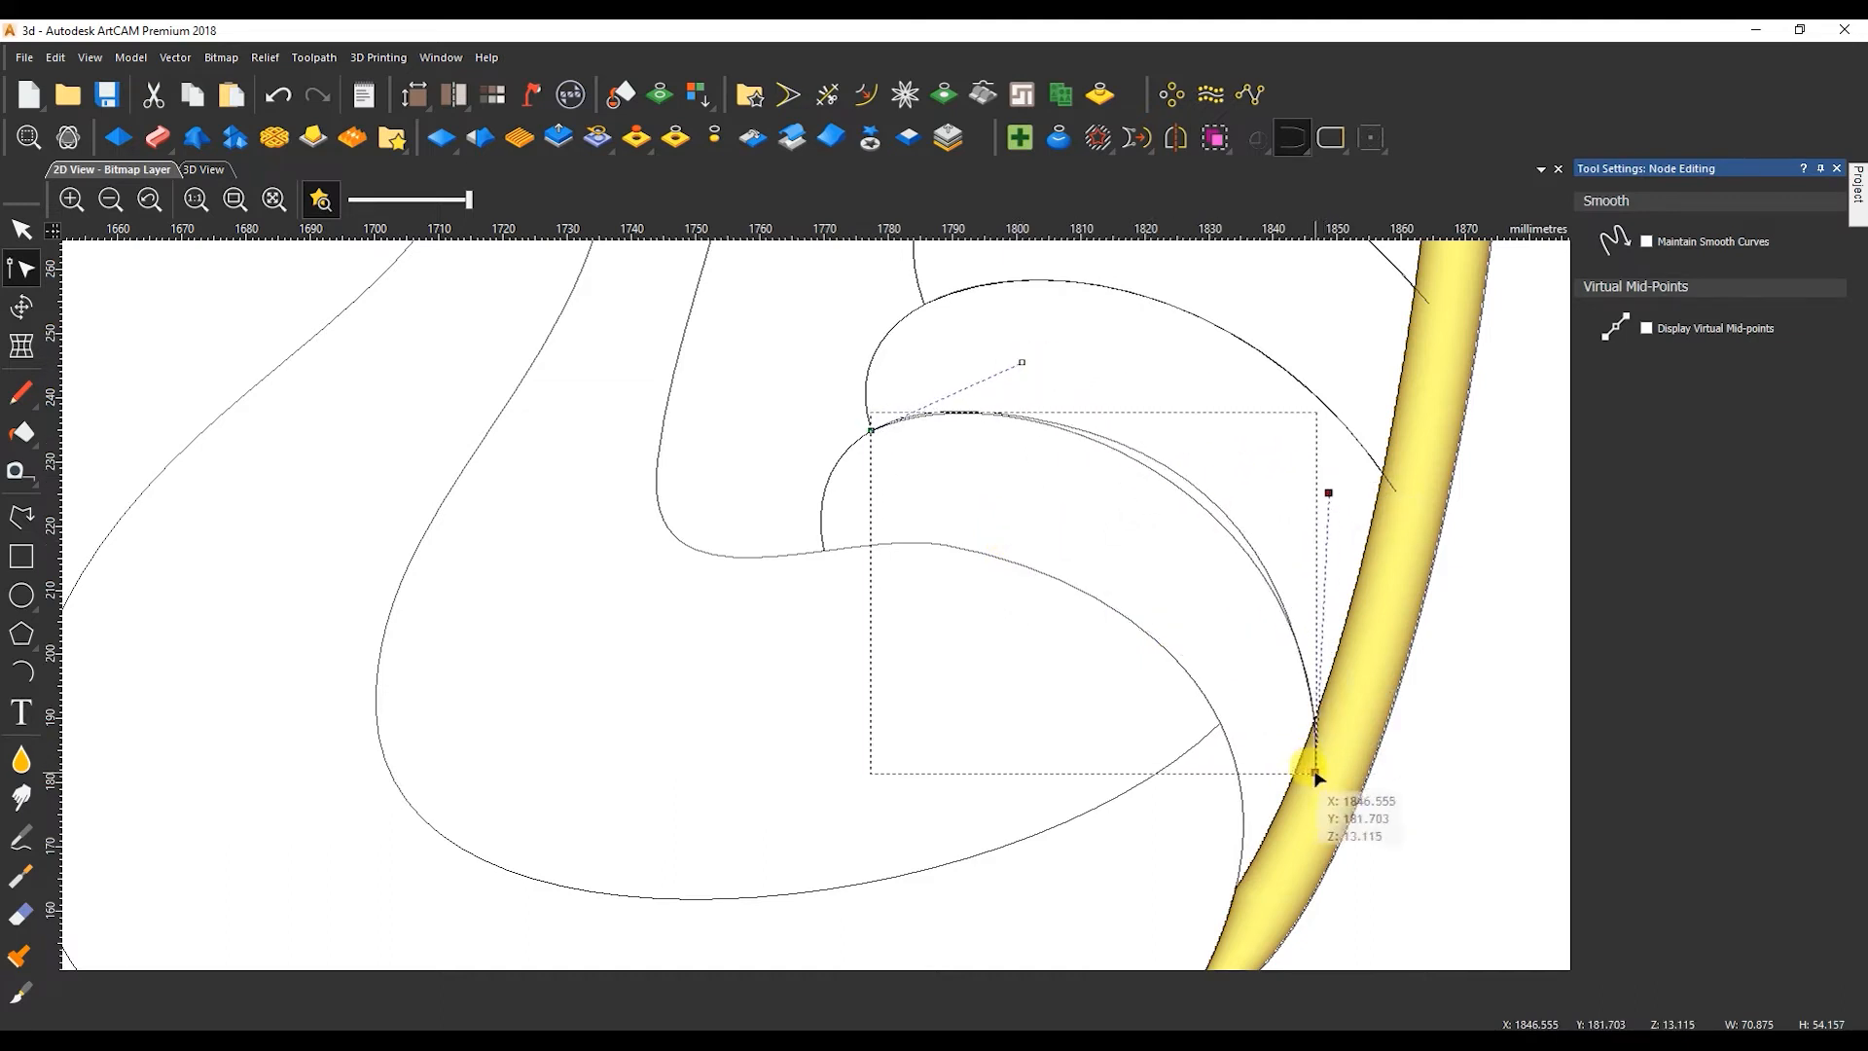
mouse_move(1022, 360)
mouse_down()
mouse_move(1075, 367)
mouse_move(1021, 355)
mouse_up()
key(i)
drag(1091, 412, 1109, 477)
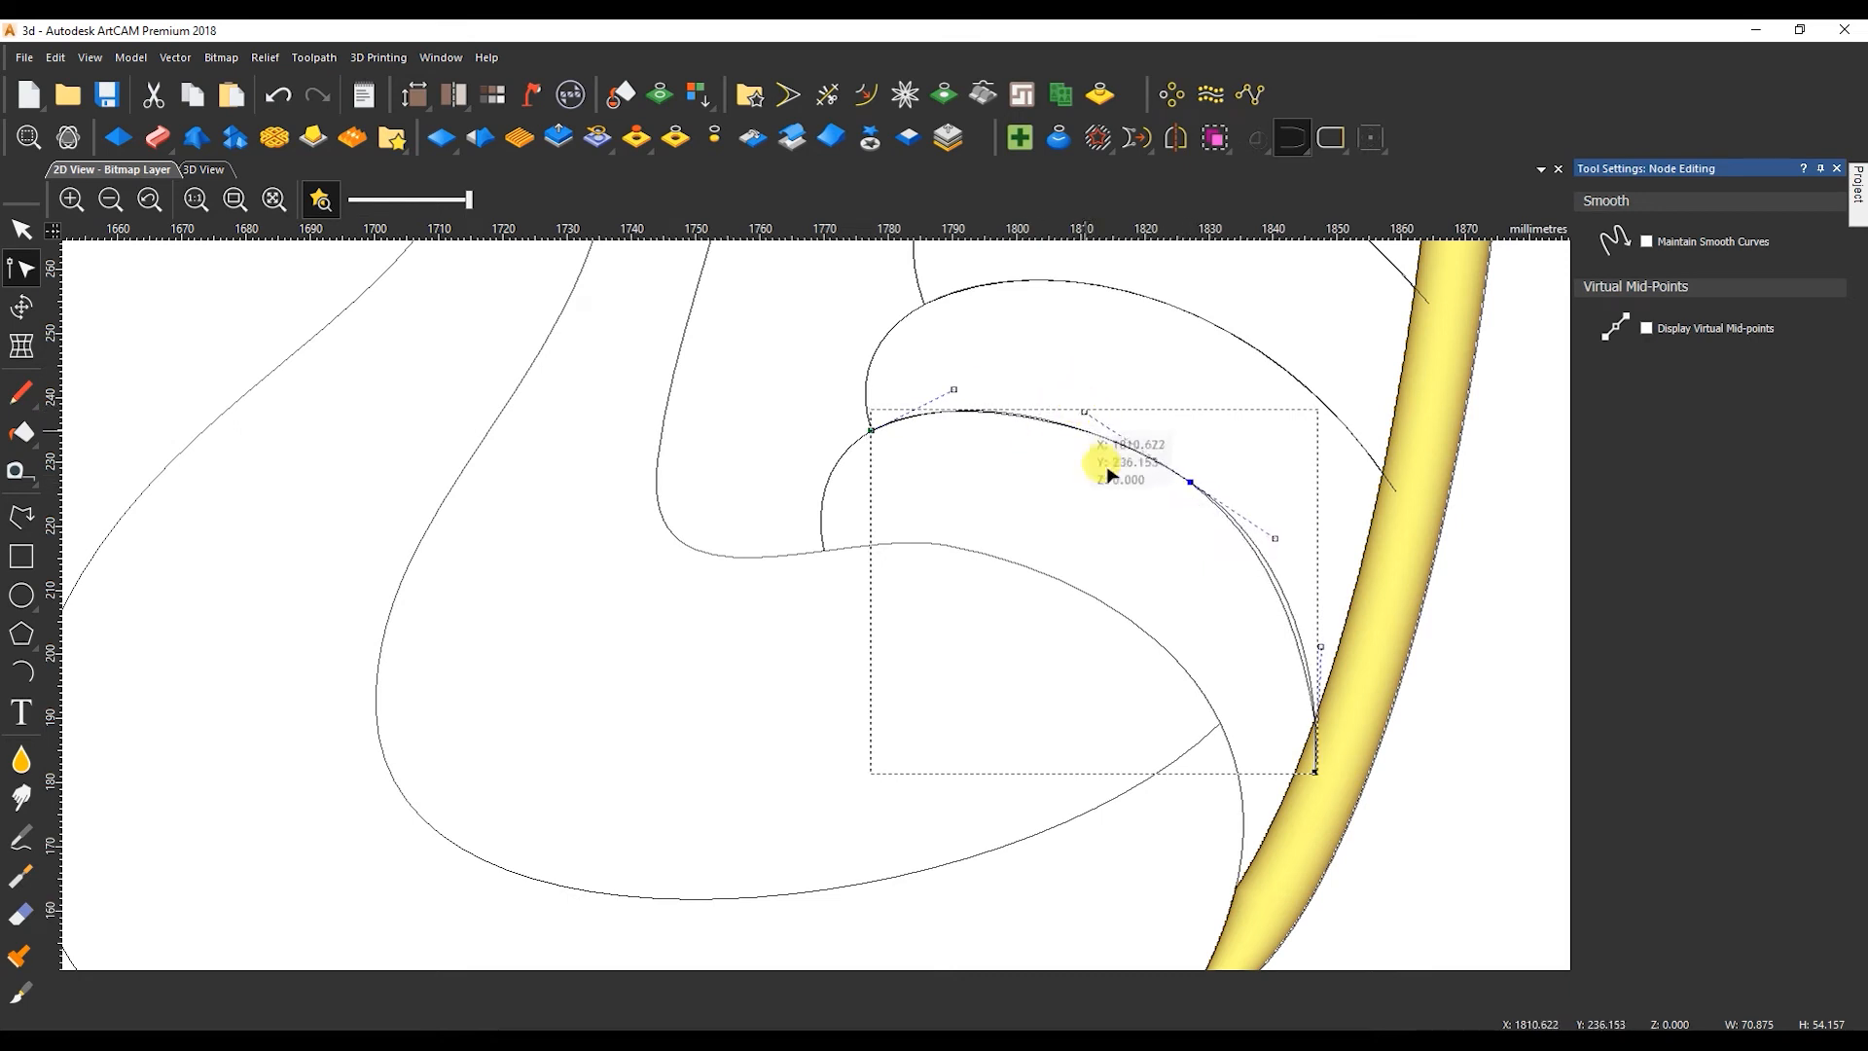
drag(1274, 537, 1268, 537)
scroll(1088, 407, down, 2)
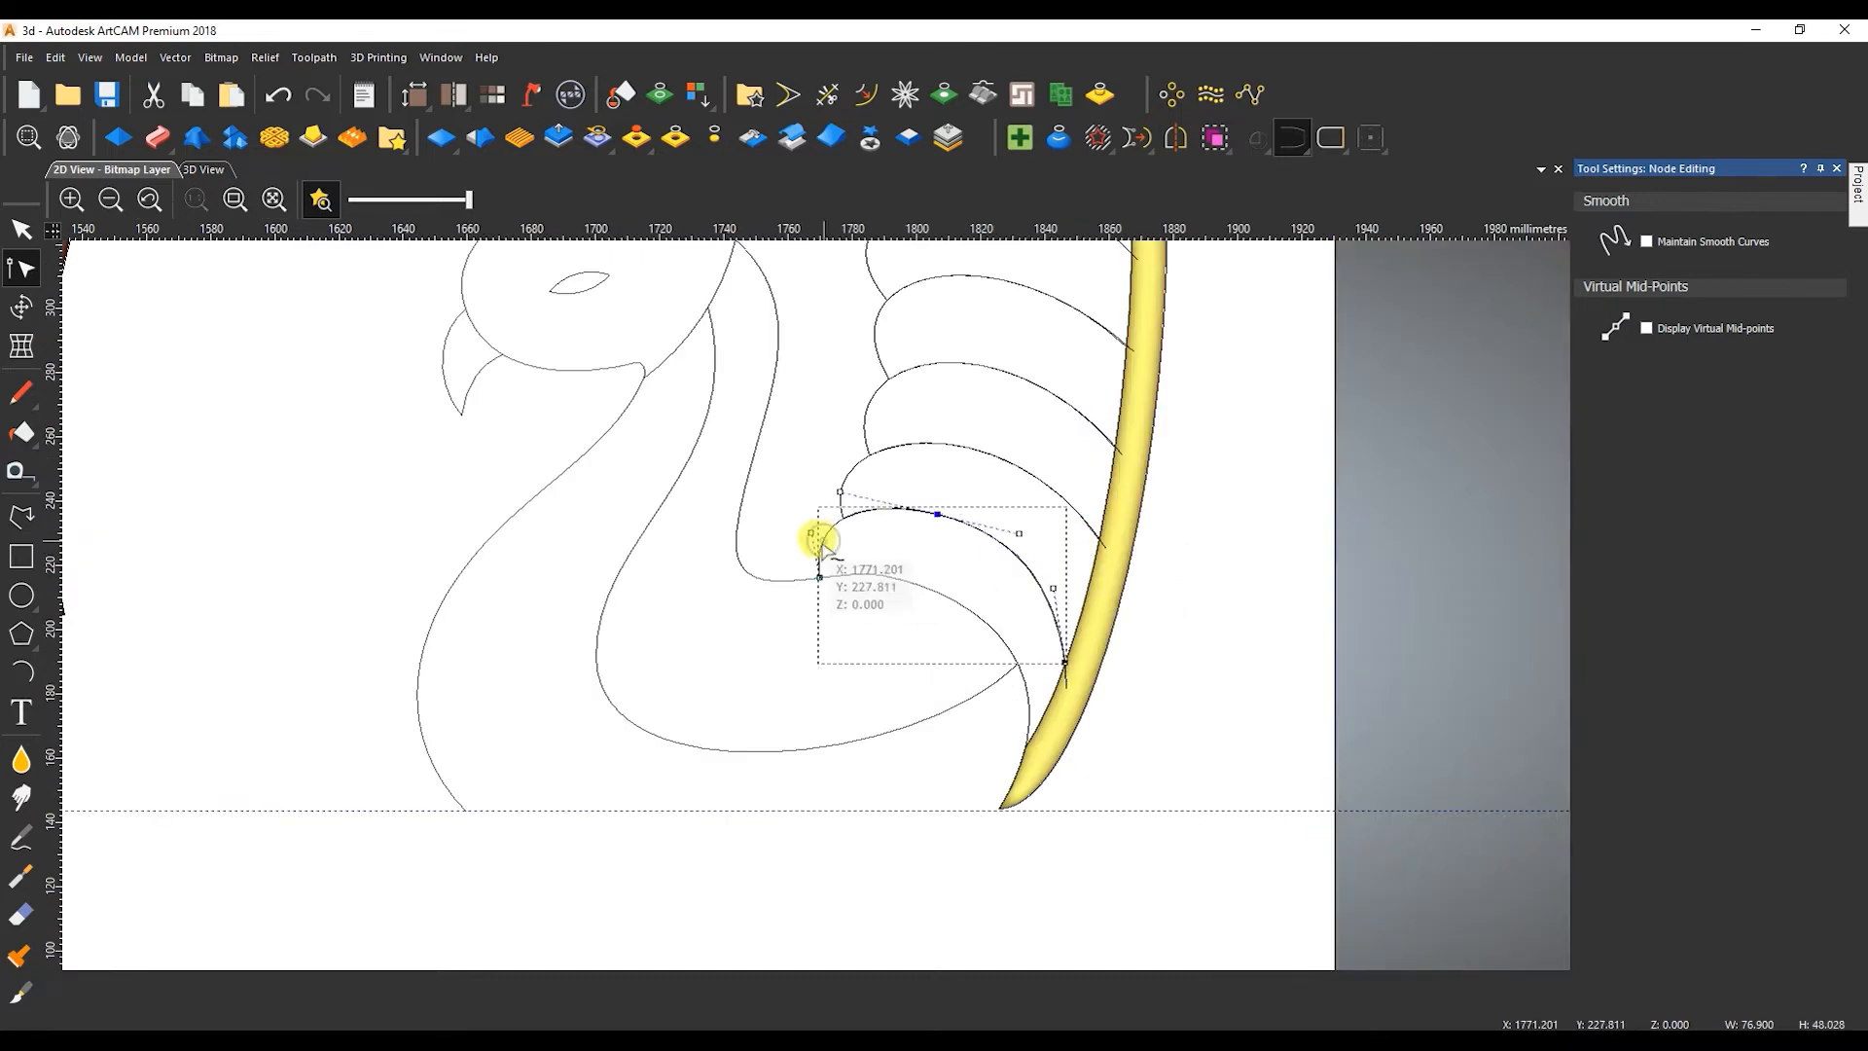
Trace the lowest feather's top edge with a Bezier about 64 mm wide, ending at the tail border near its tip.
click(4, 532)
click(819, 578)
click(1025, 747)
right_click(1028, 748)
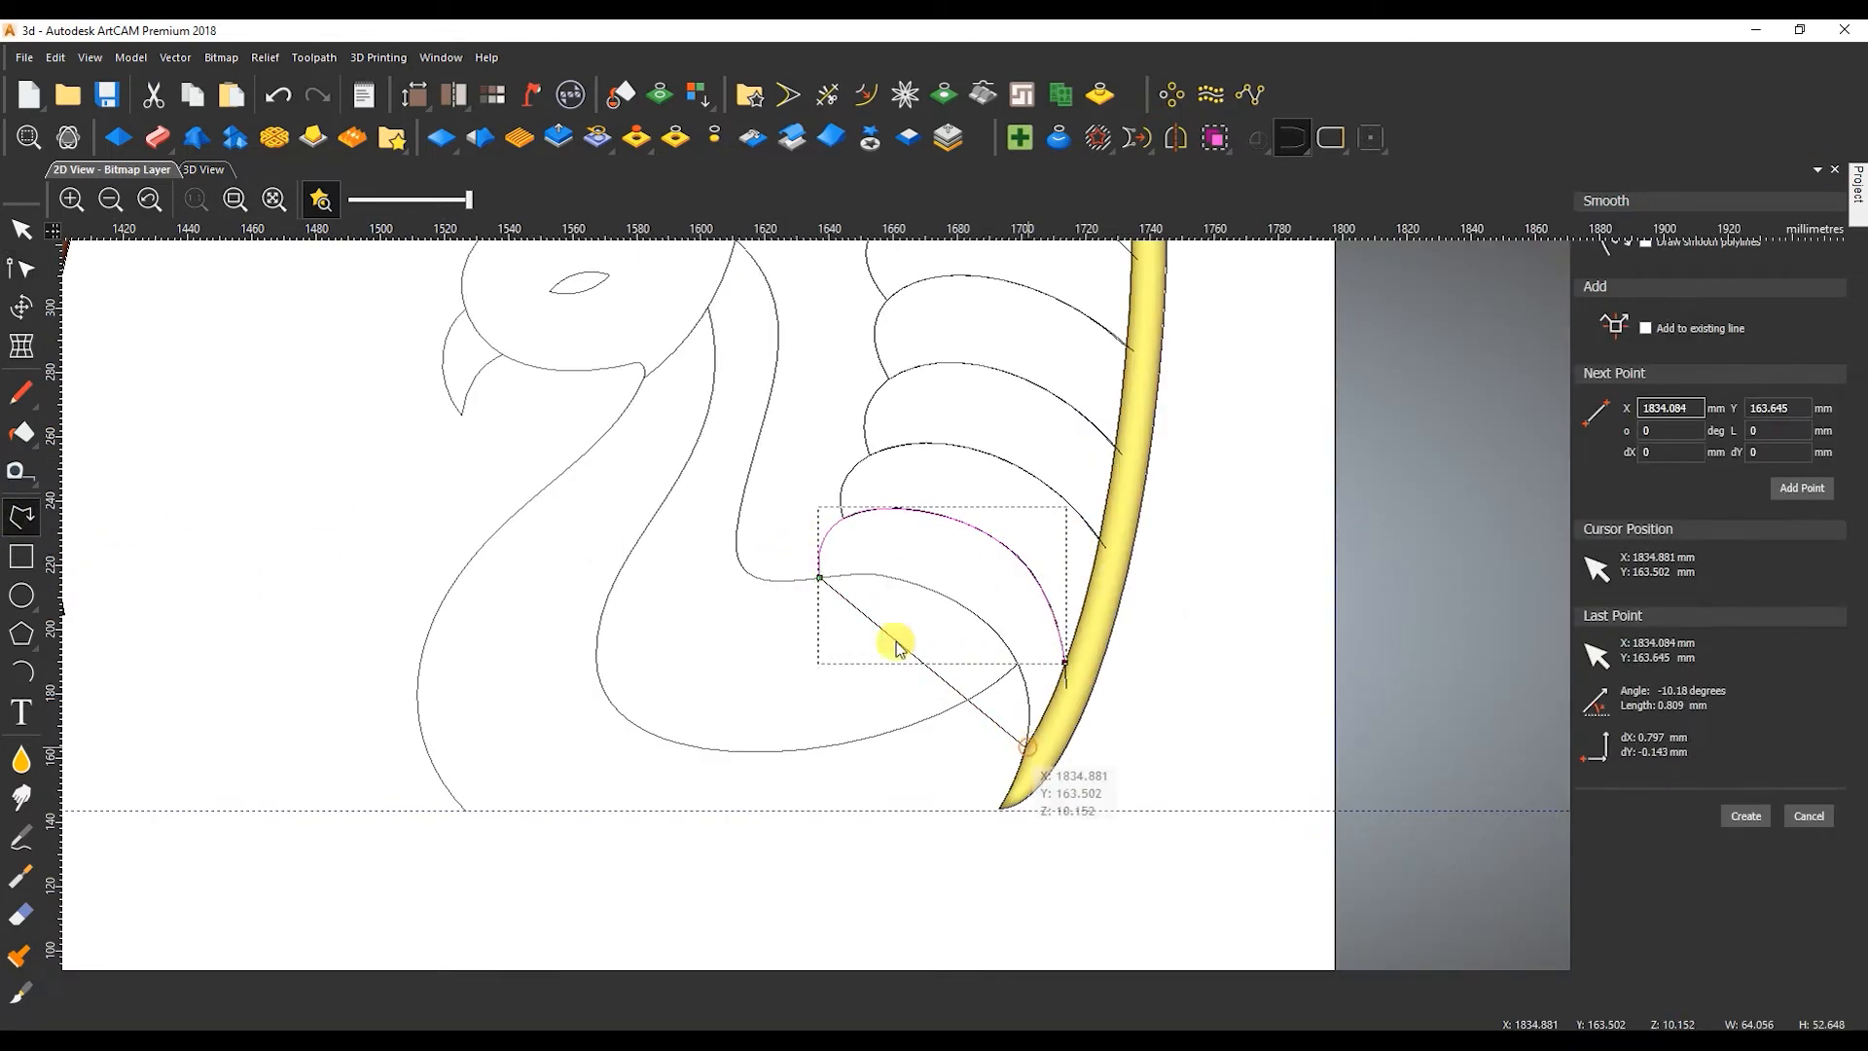
key(n)
drag(1383, 693, 1469, 628)
key(n)
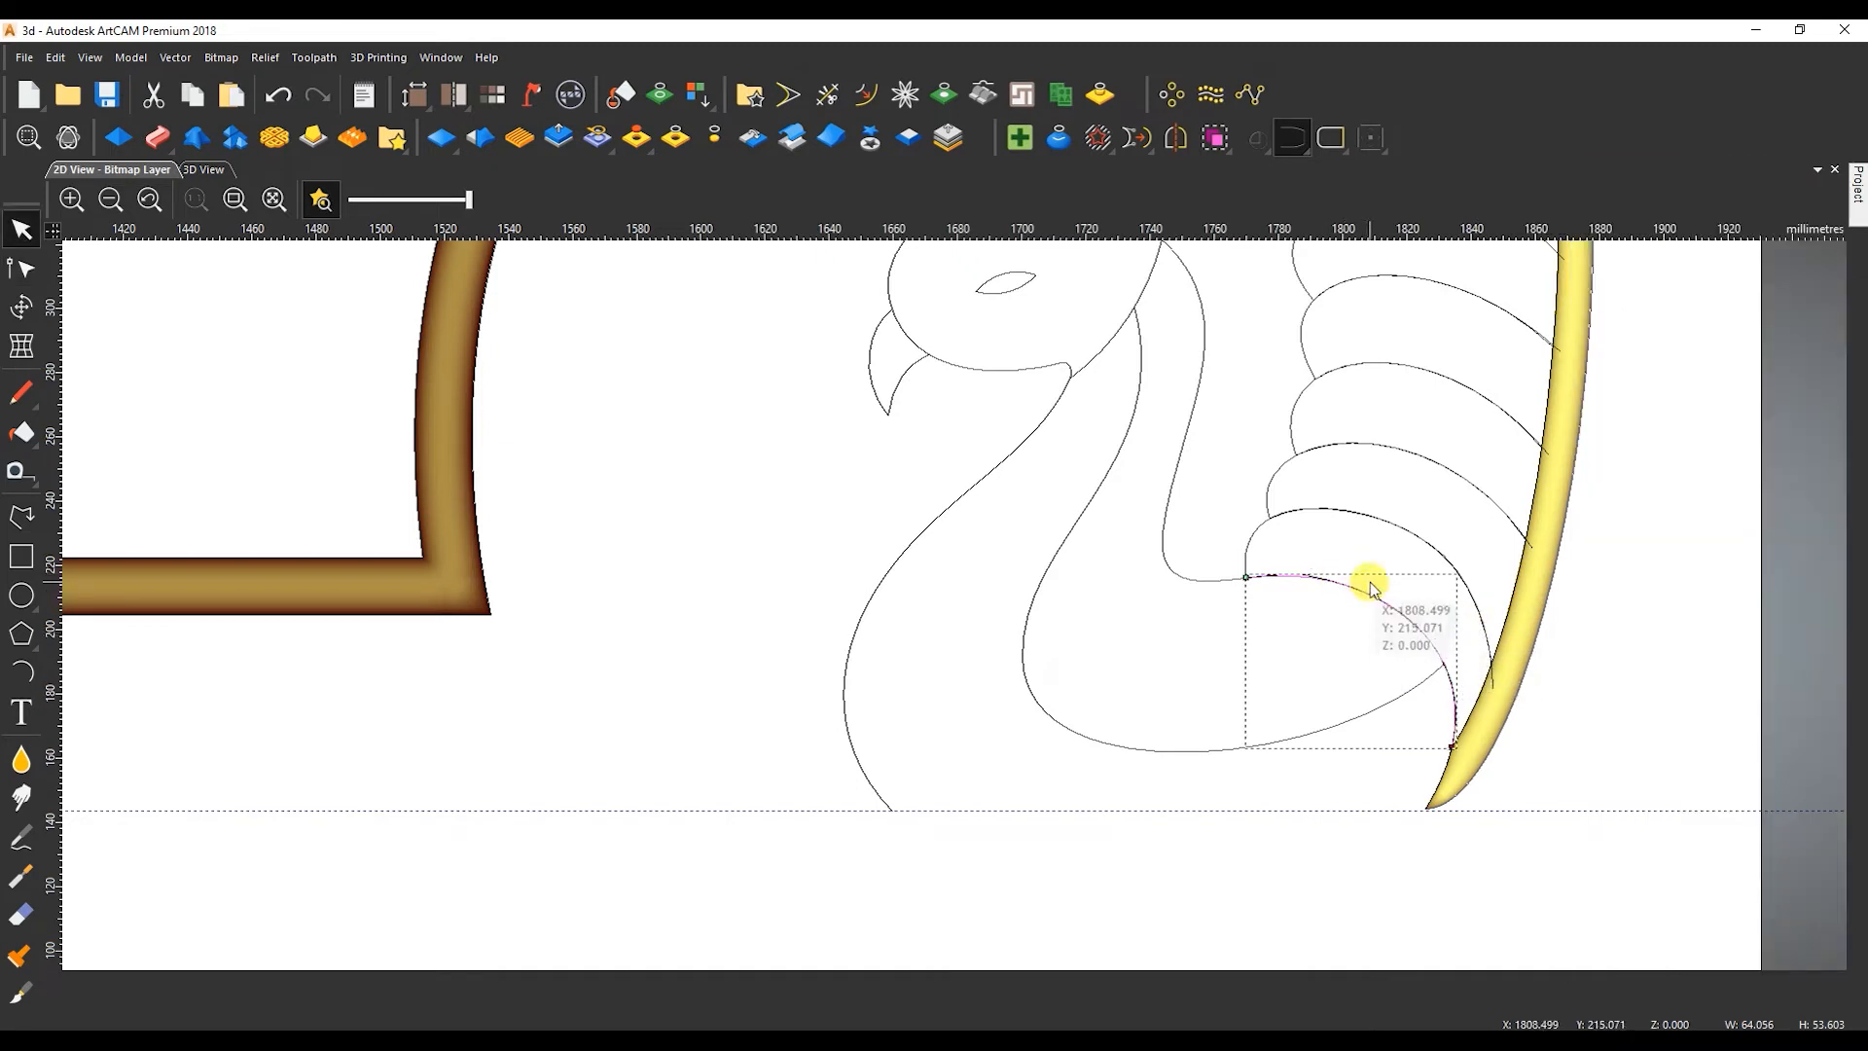
Trace the tail border's inner edge above the scroll with a Bezier about 126 mm wide, adding a node to fit the arc.
scroll(1367, 583, down, 2)
scroll(978, 441, up, 2)
click(18, 521)
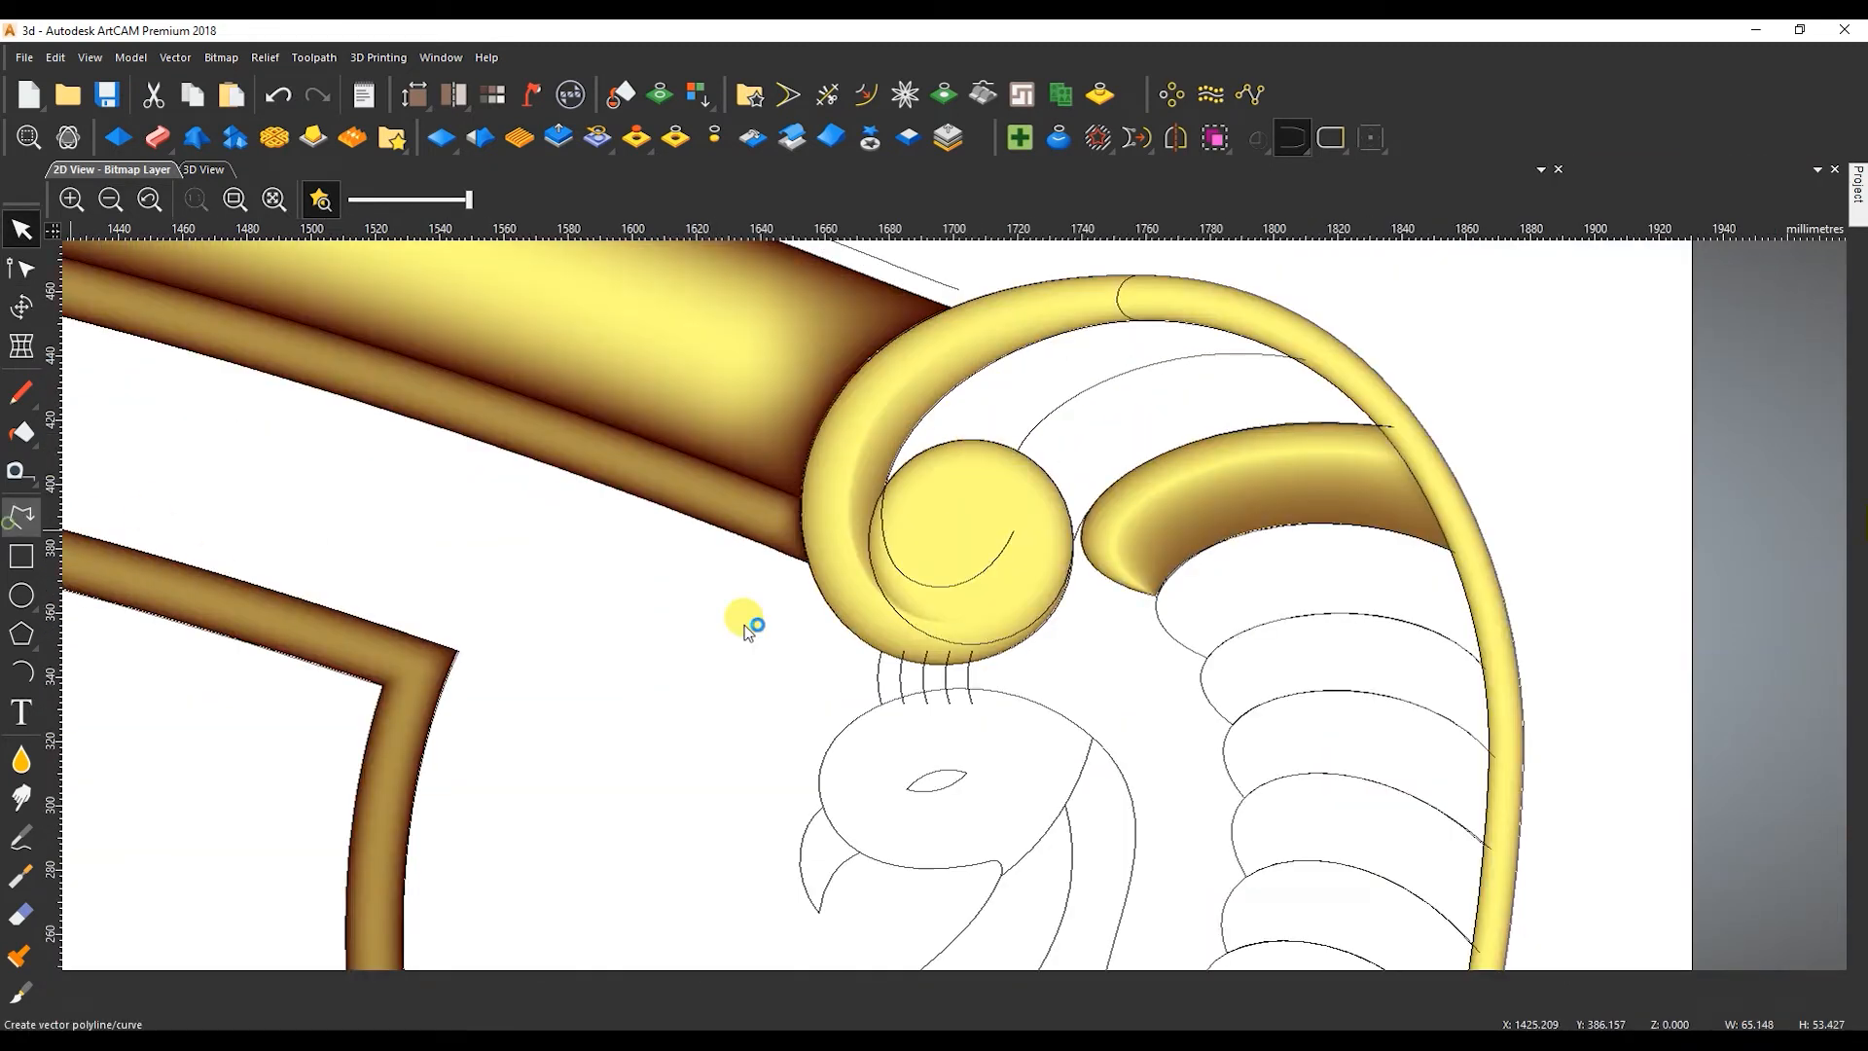
scroll(885, 477, up, 2)
scroll(879, 447, down, 2)
scroll(1232, 445, up, 1)
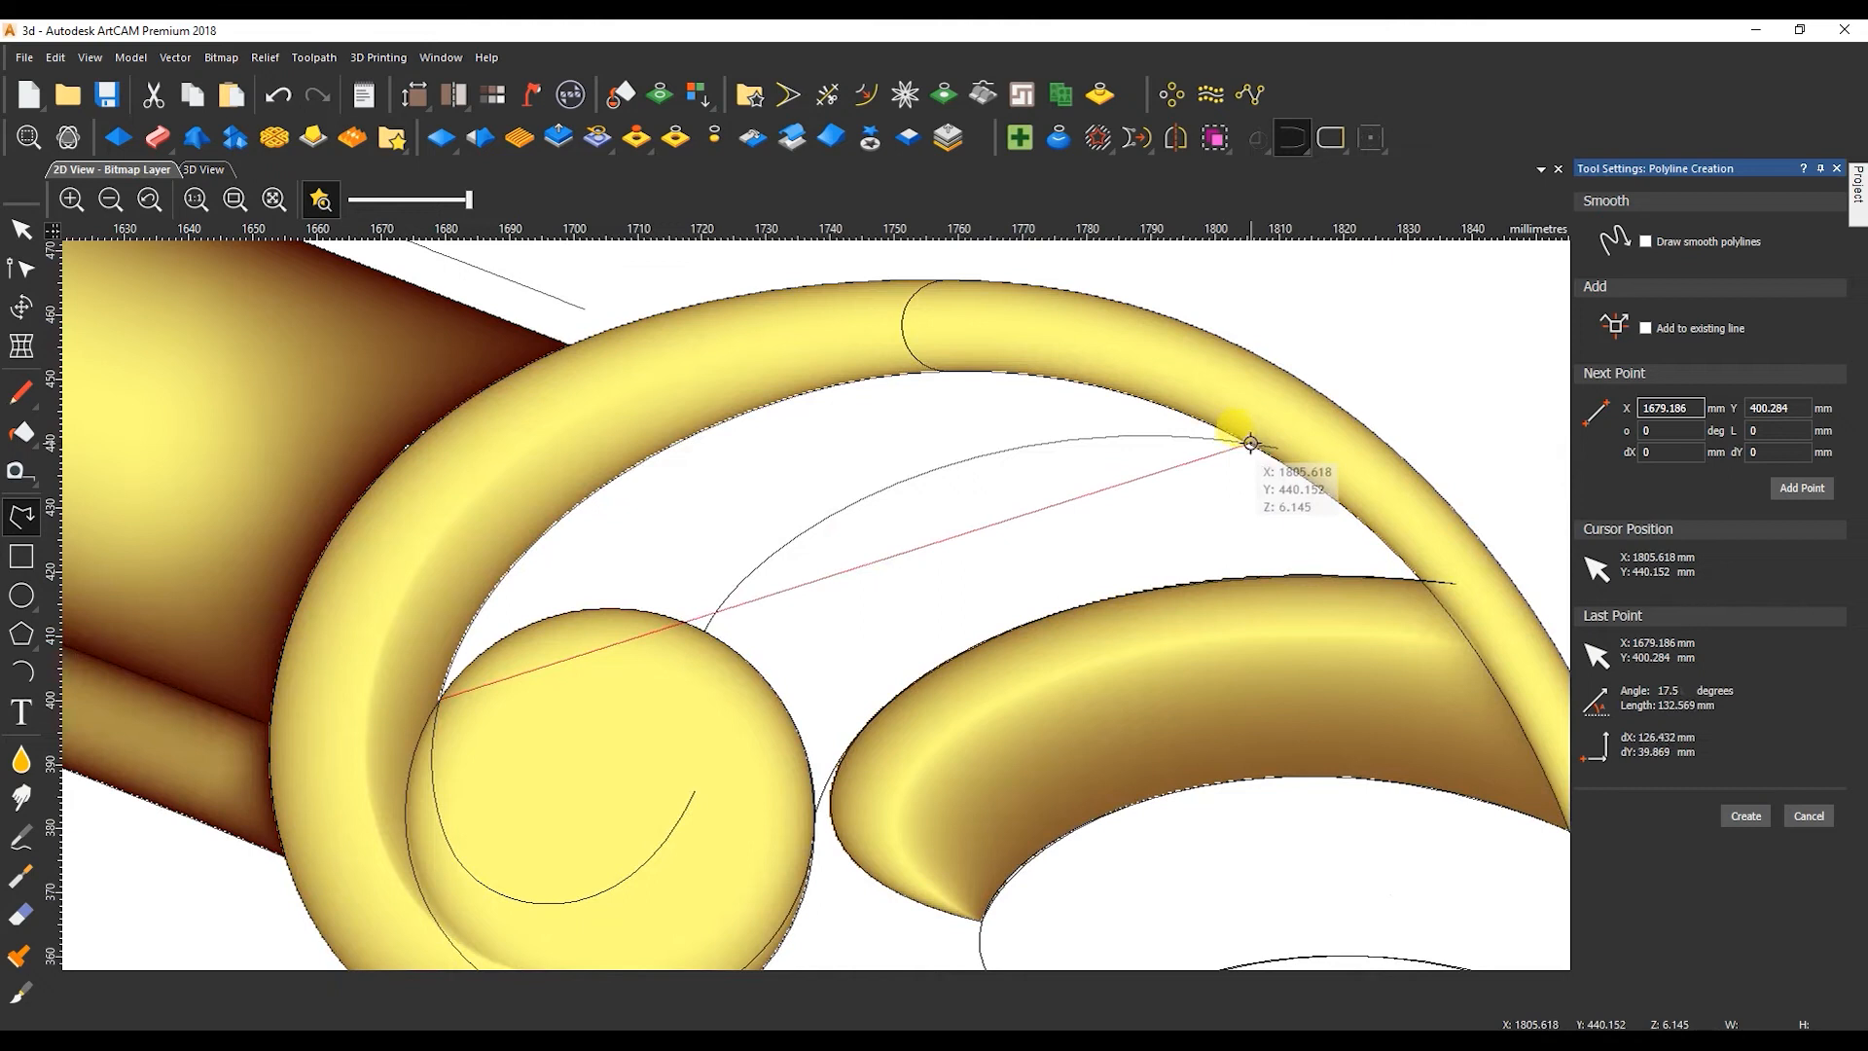
click(1249, 443)
right_click(1247, 447)
key(n)
key(b)
click(980, 526)
drag(709, 616, 525, 465)
drag(778, 379, 917, 258)
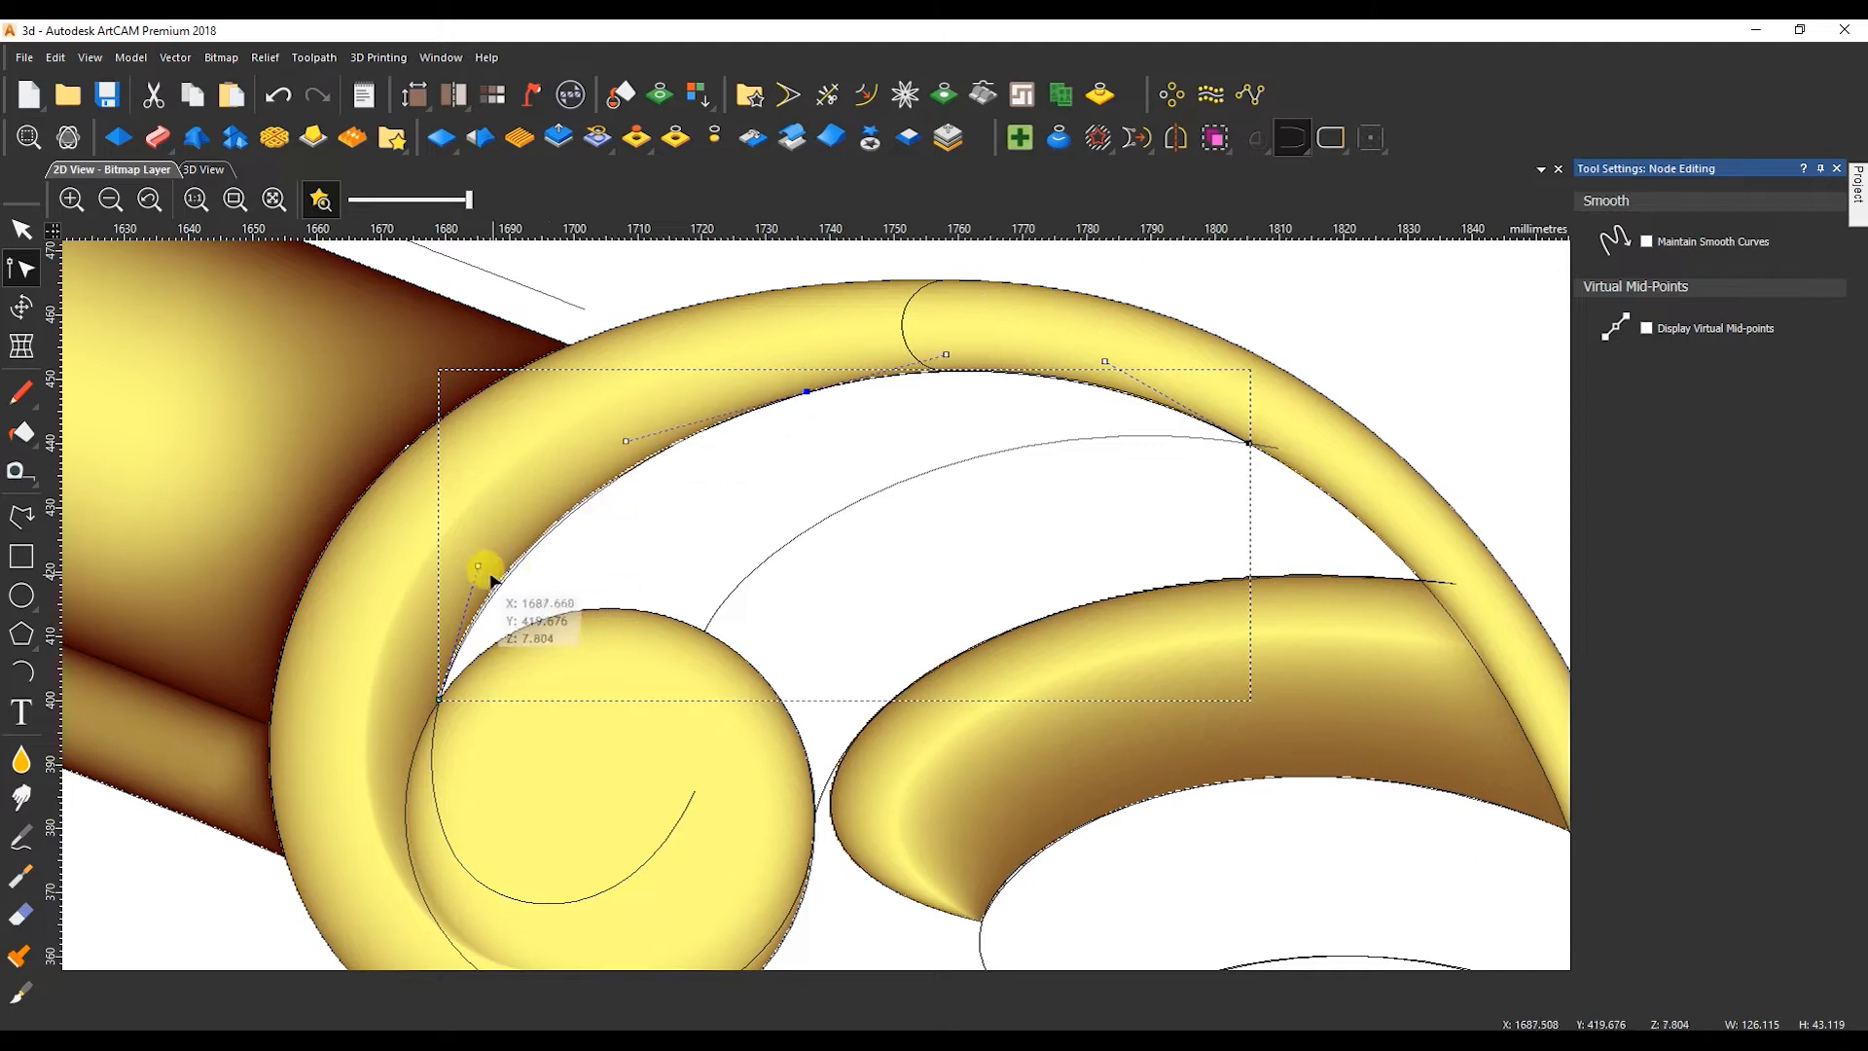
key(n)
Set up a Two Rail Sweep for the third feather using its two edge curves, the peaked cross section and the flat-topped Z modulation profile.
click(815, 532)
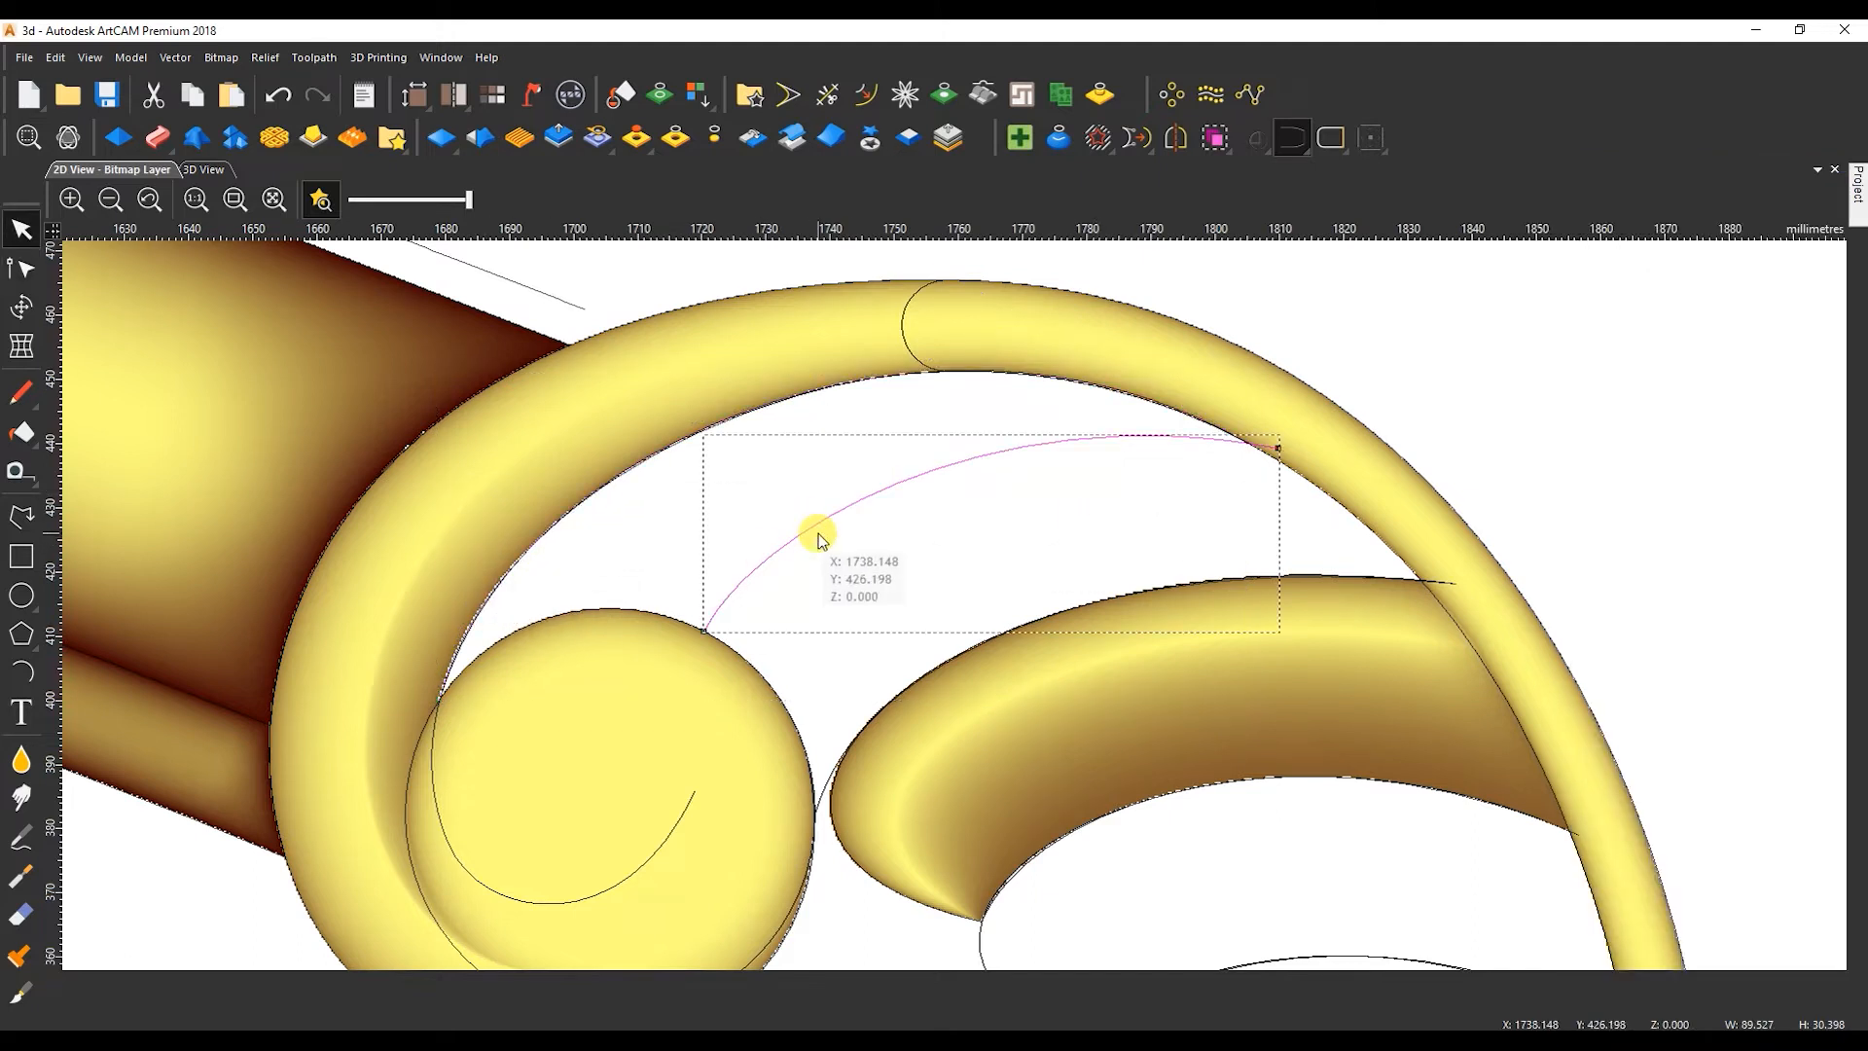
scroll(681, 350, down, 3)
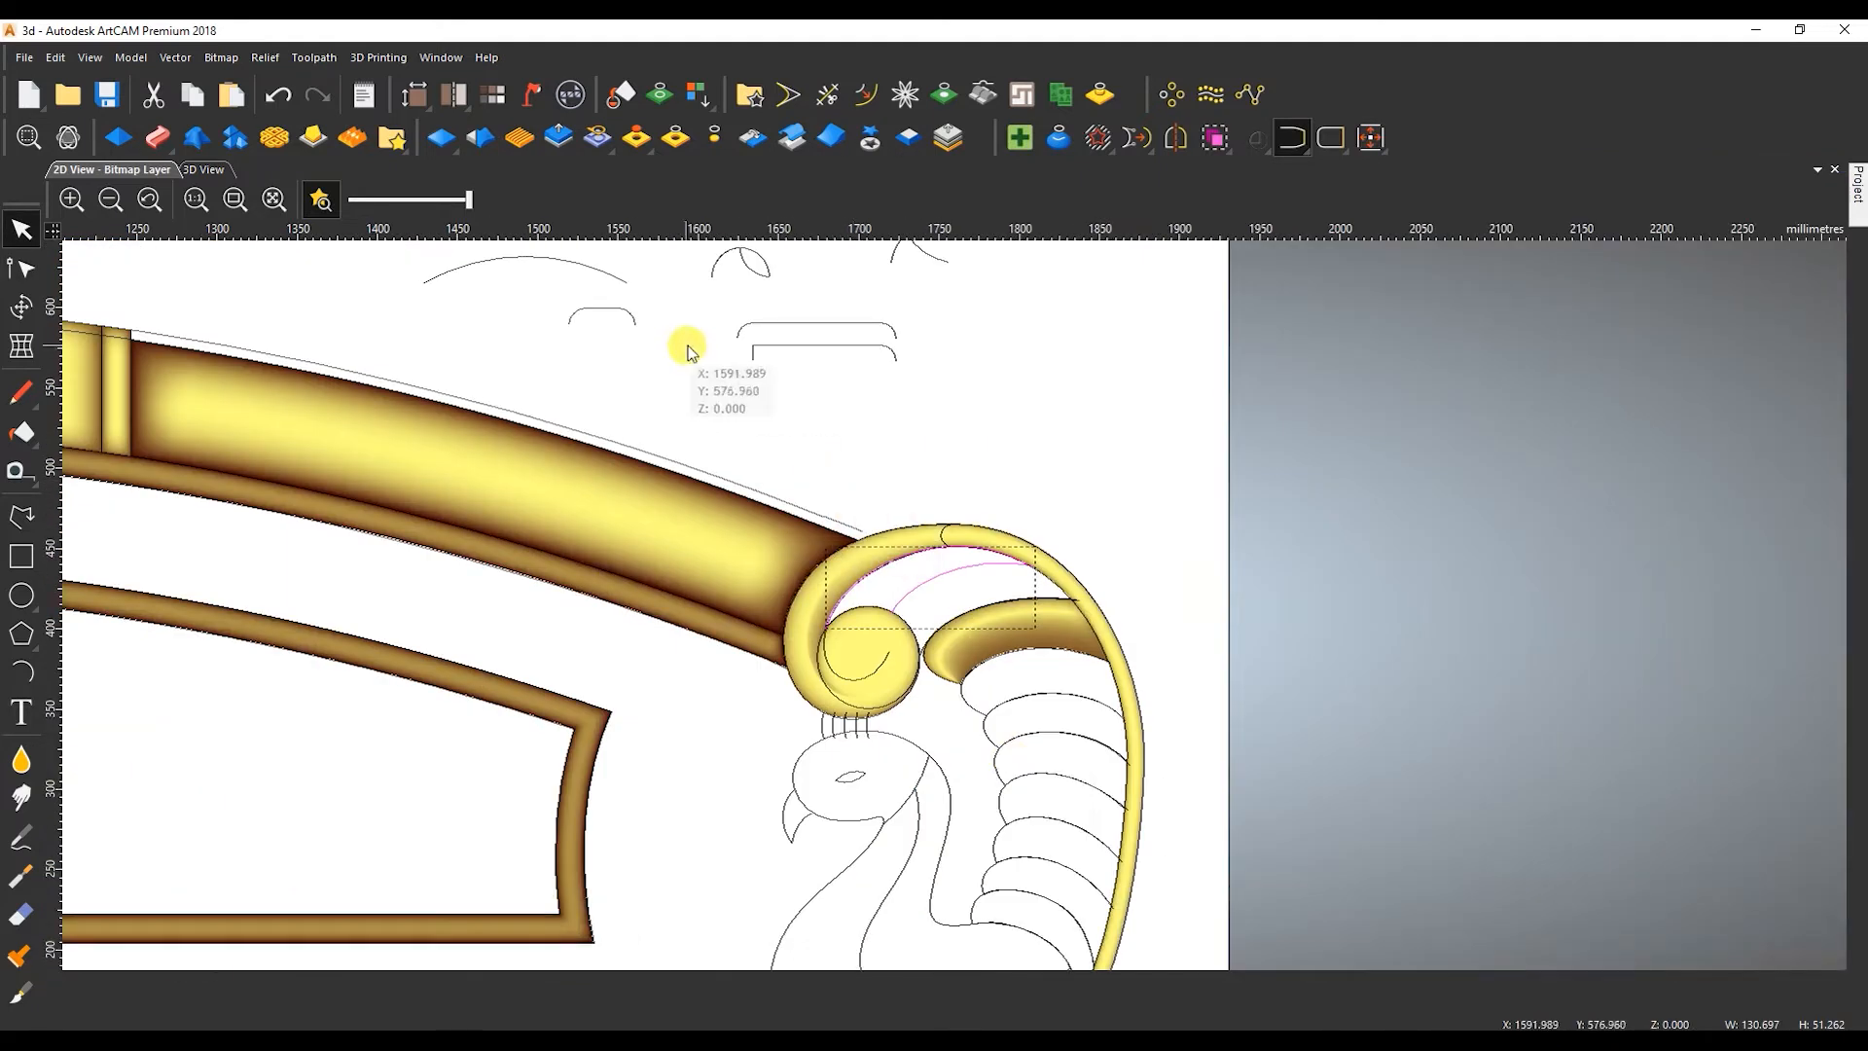
scroll(981, 688, up, 2)
click(1025, 715)
scroll(772, 396, down, 3)
scroll(796, 425, up, 2)
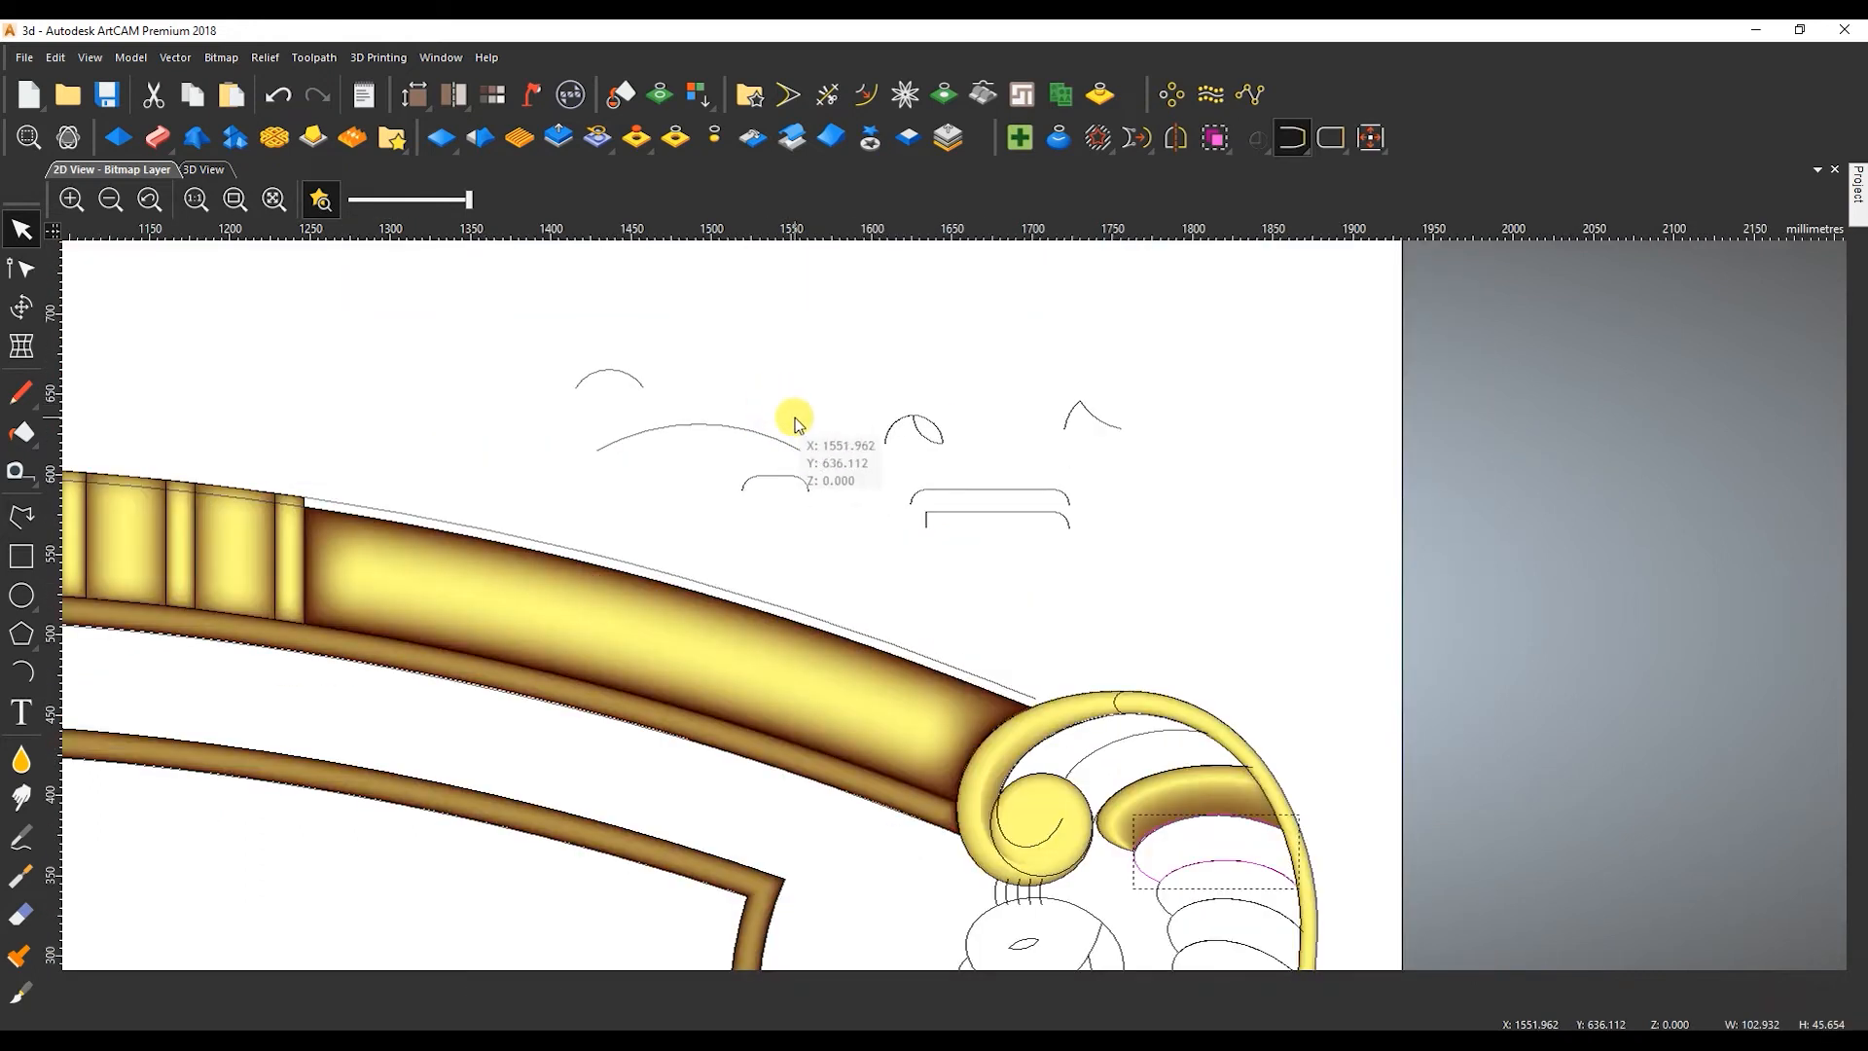
shift+click(1081, 426)
click(158, 138)
click(1118, 490)
Sweep the third feather with final height 9, start height 5 mm and Merge High, without scaling height with width.
click(1629, 727)
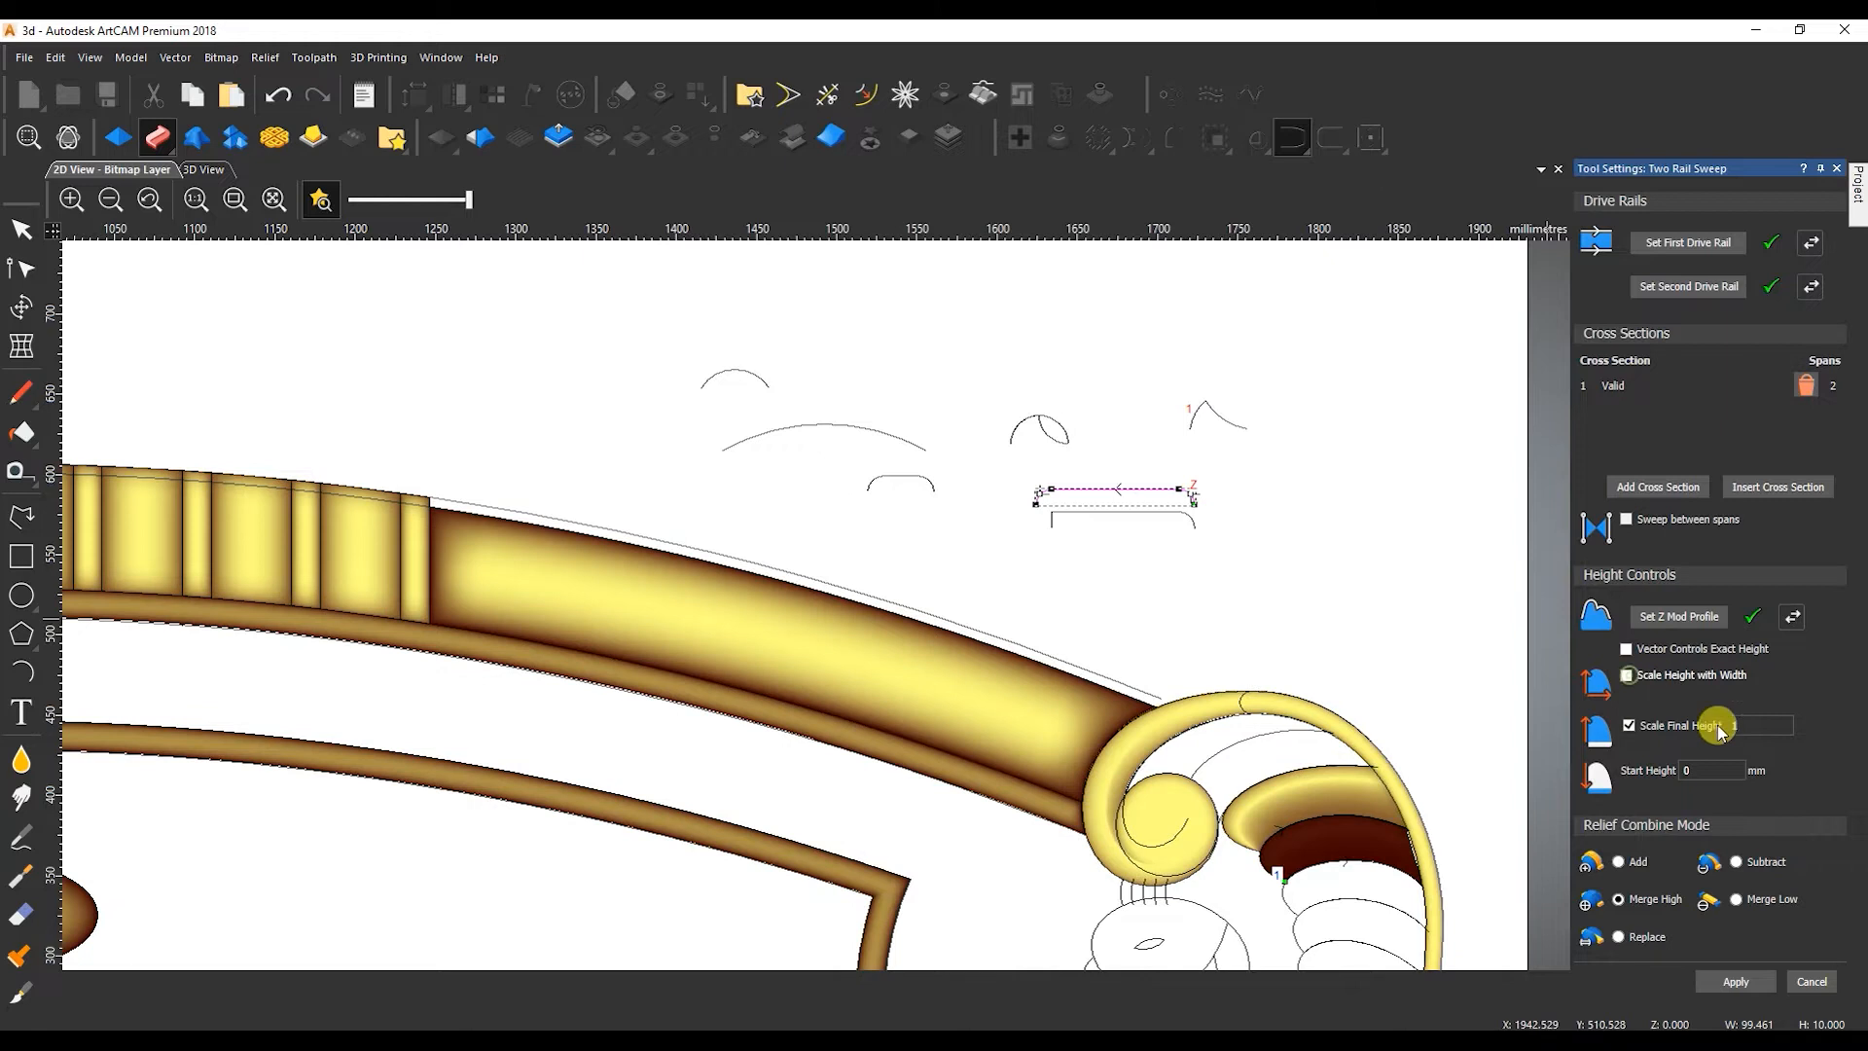
text(9)
key(Tab)
text(5)
scroll(1221, 780, up, 3)
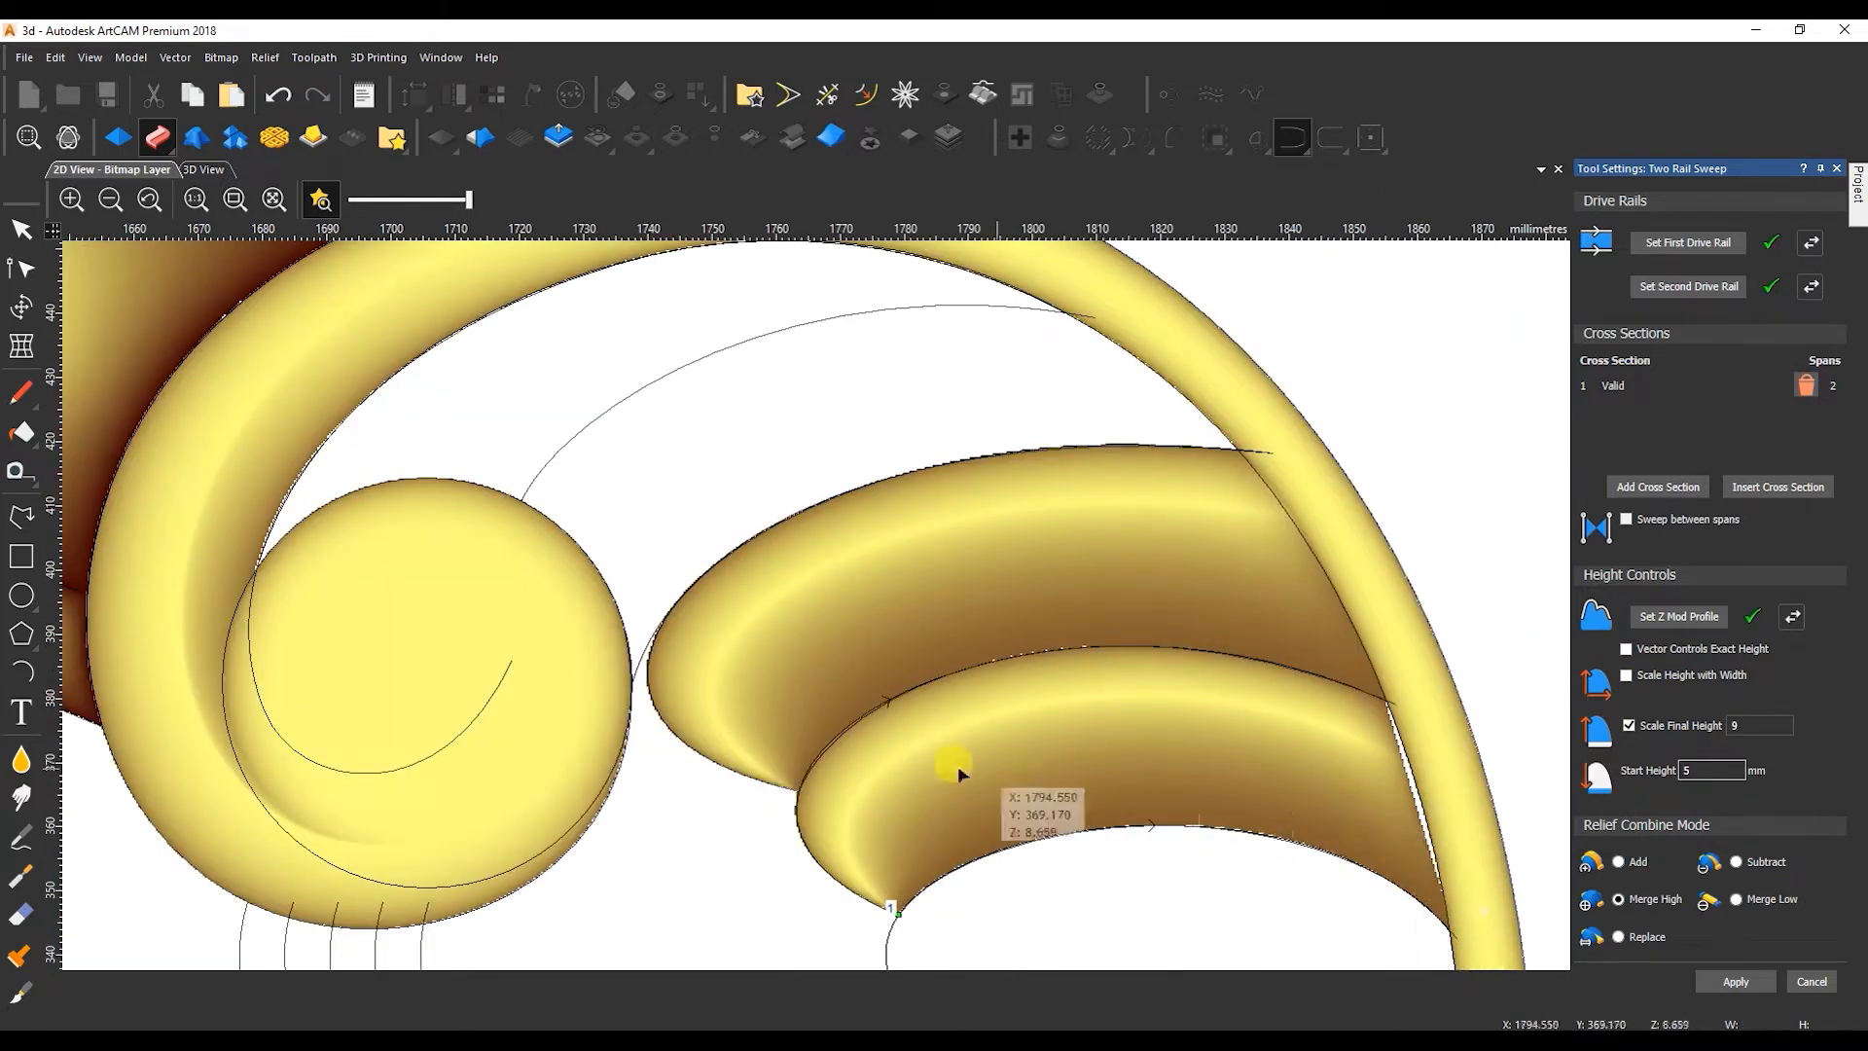
Sweep the fourth feather between its two edge curves using the same profiles, heights and Merge High mode.
scroll(1511, 758, up, 2)
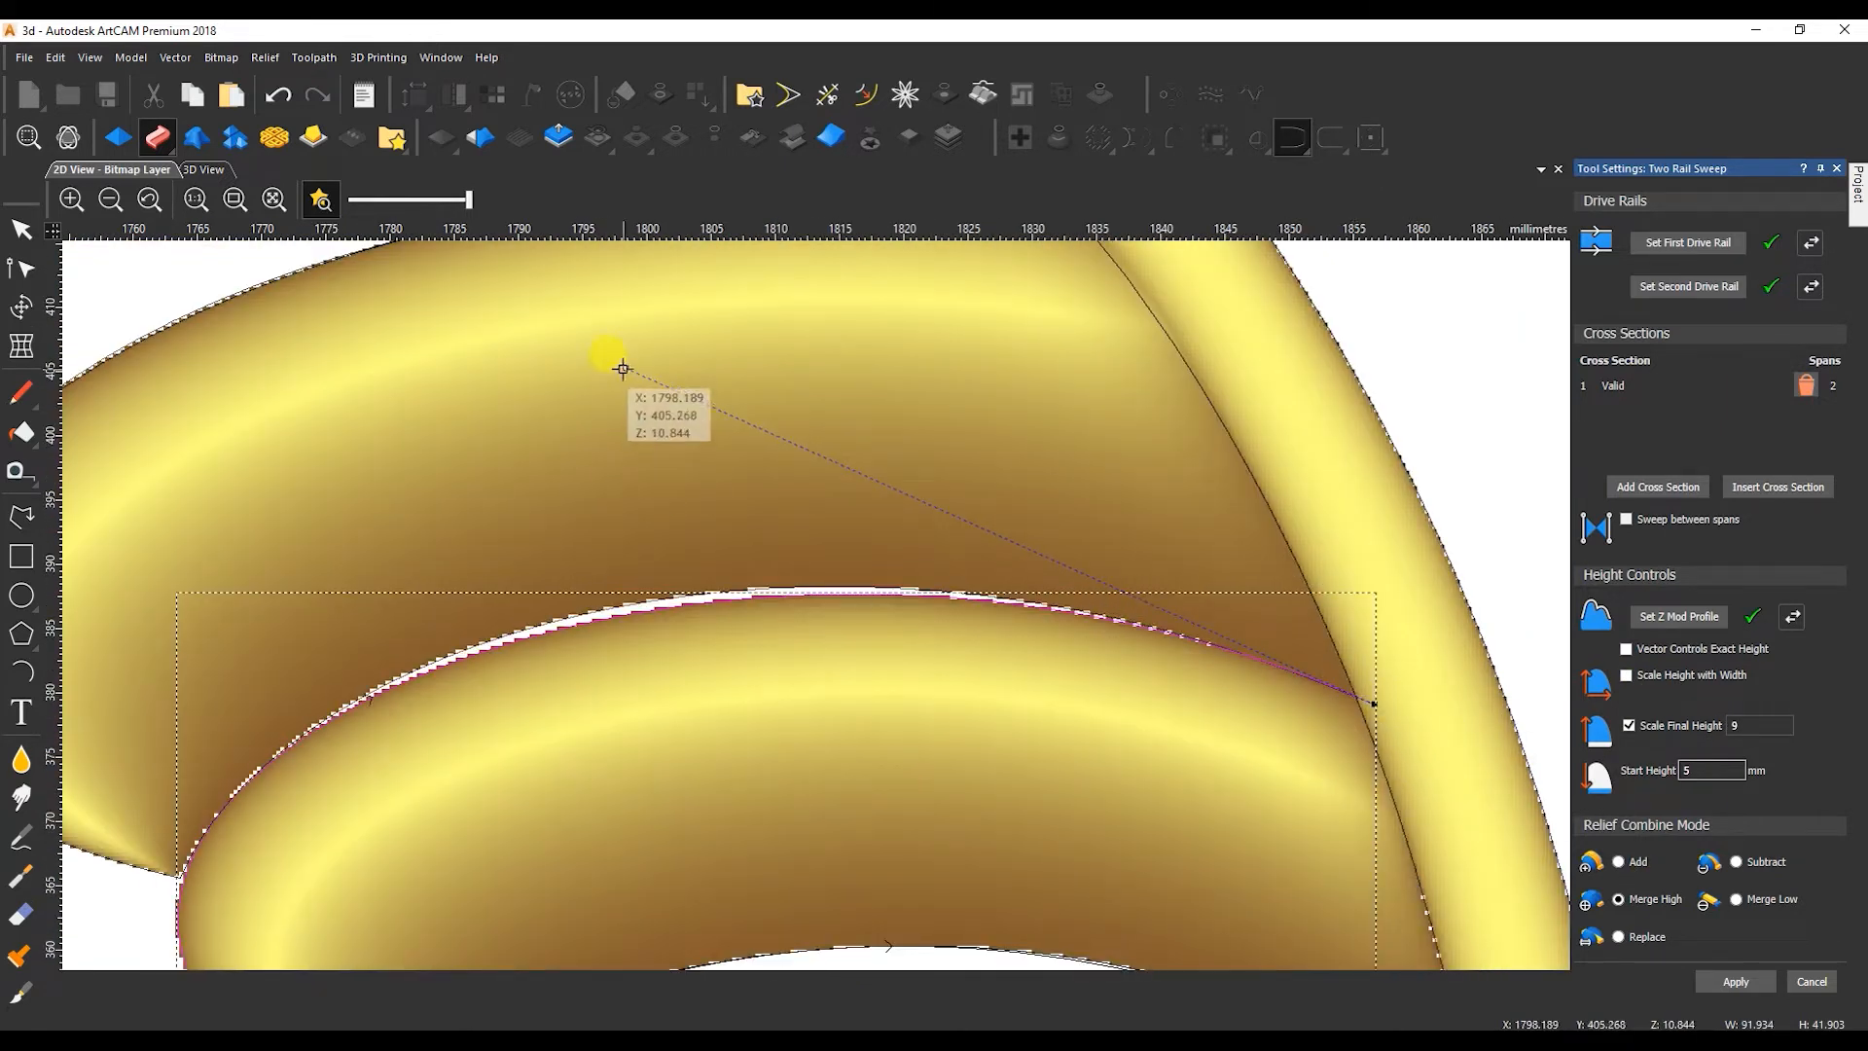
scroll(816, 604, down, 4)
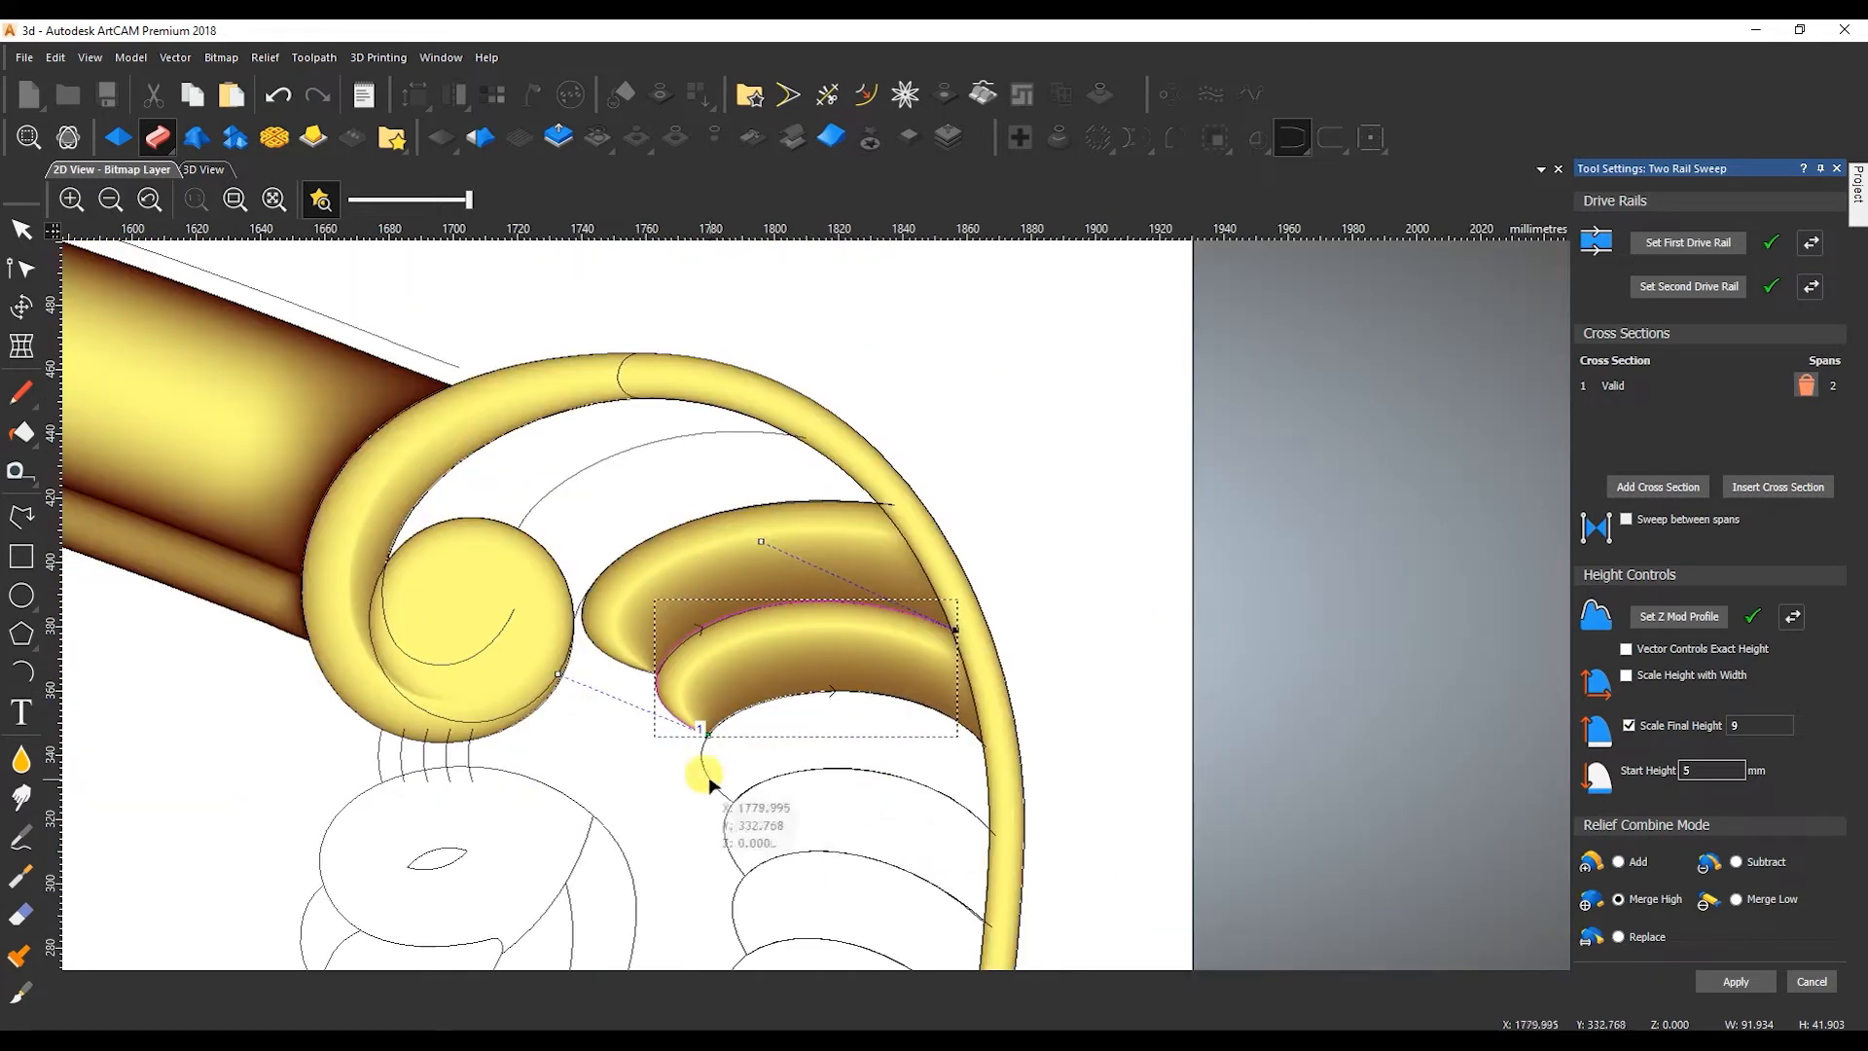
drag(702, 782, 697, 784)
scroll(758, 794, up, 1)
shift+click(1226, 869)
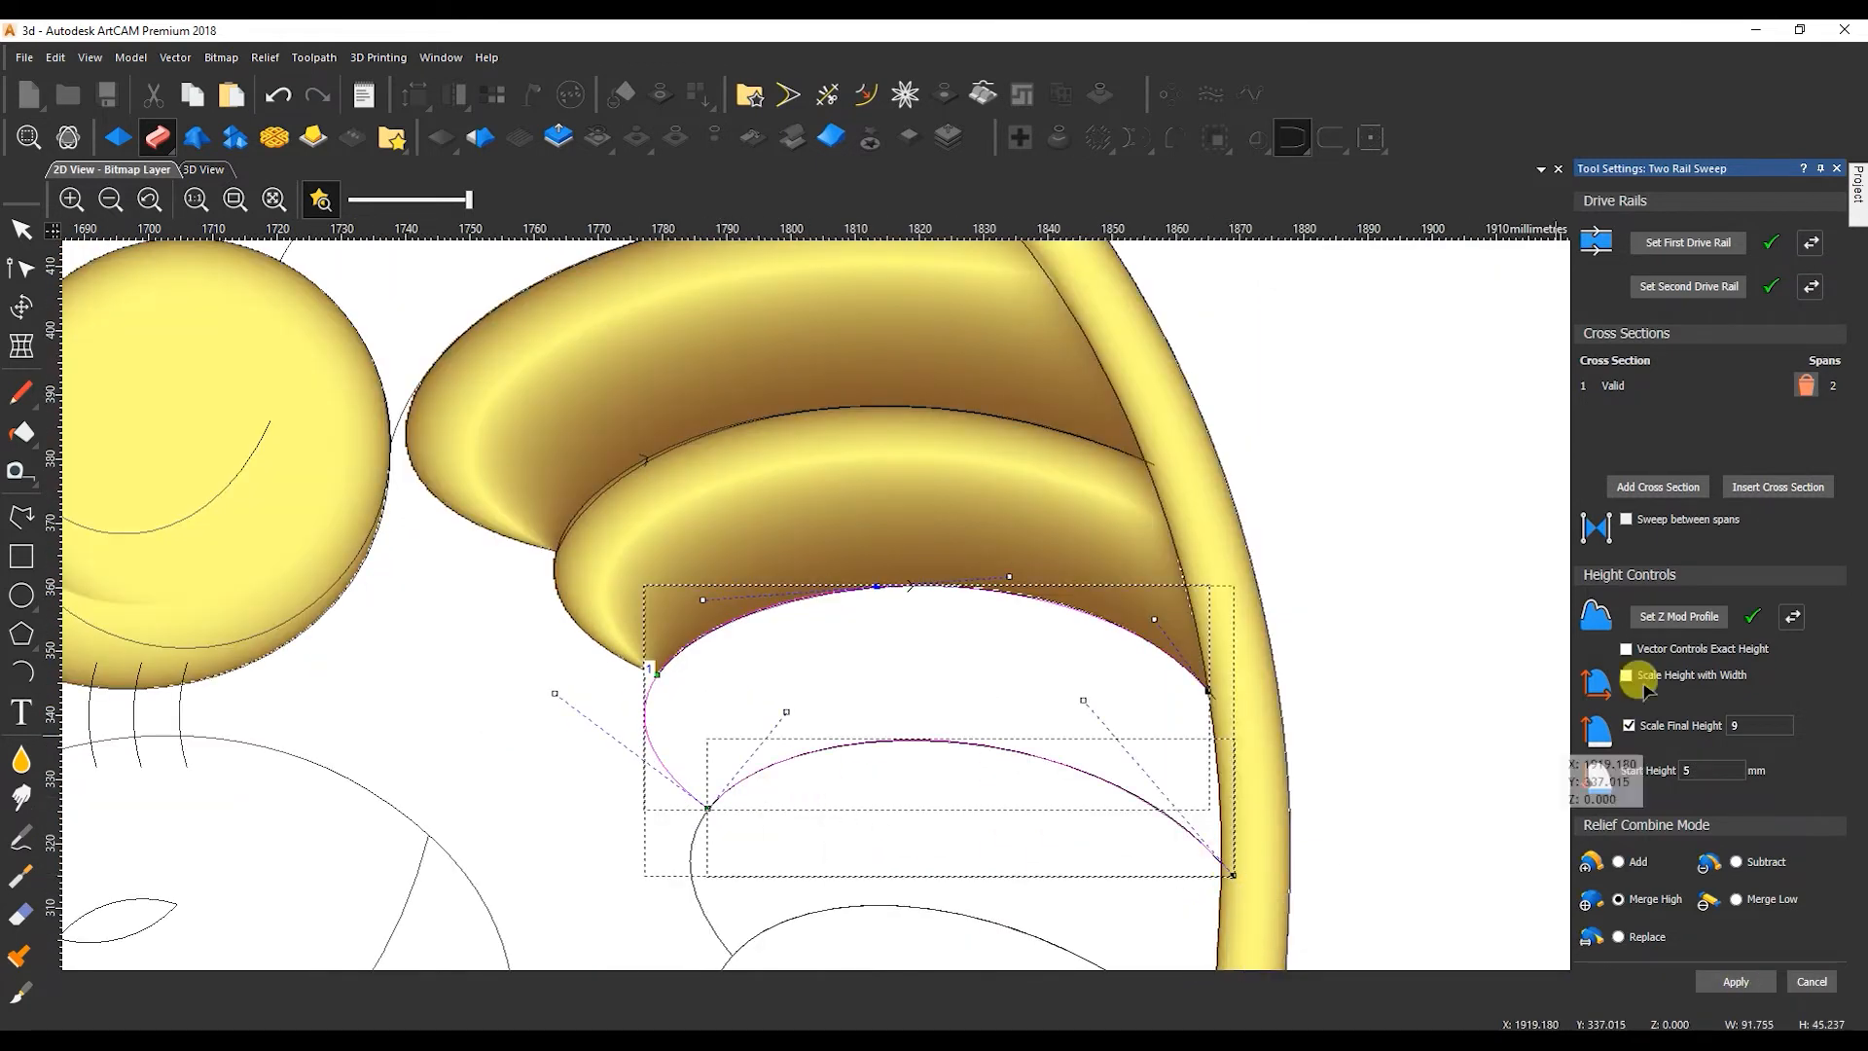
click(1718, 246)
Examine the swept feathers and their joints with each other and the tail border in the 2D and 3D views.
scroll(1212, 694, up, 2)
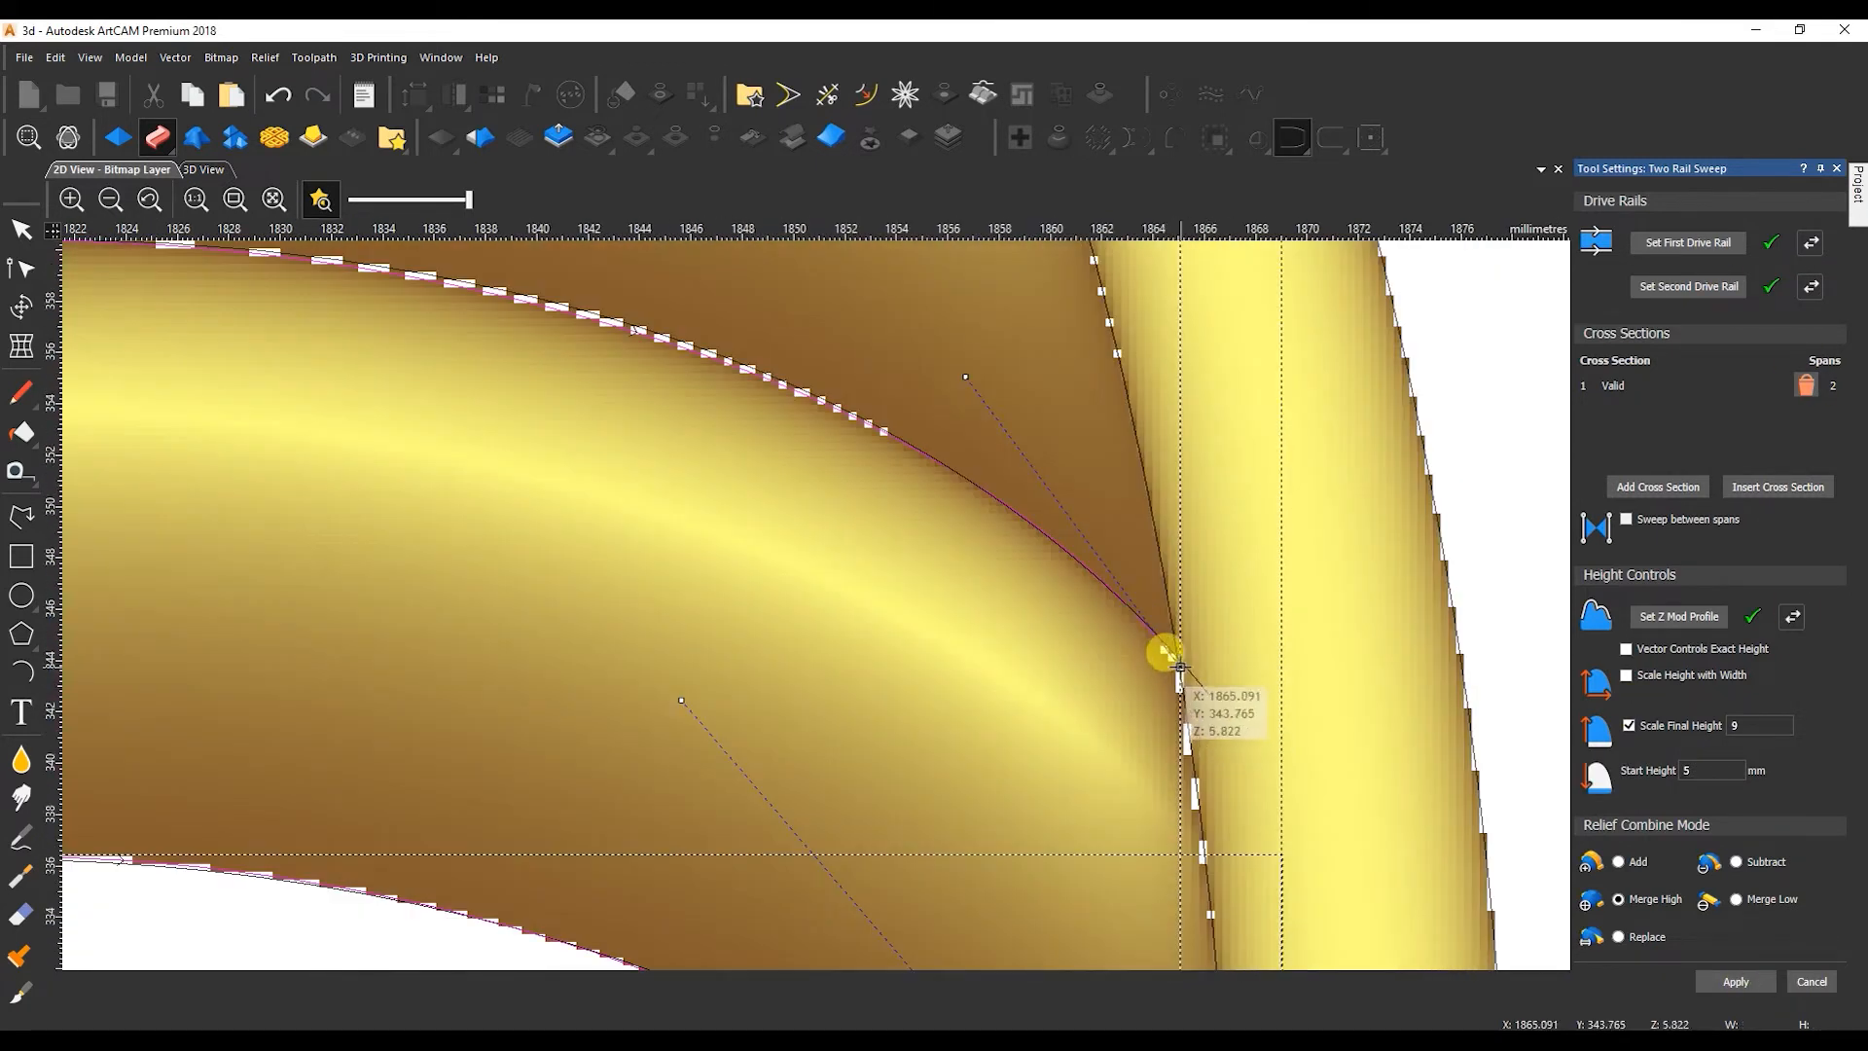
scroll(1201, 667, down, 1)
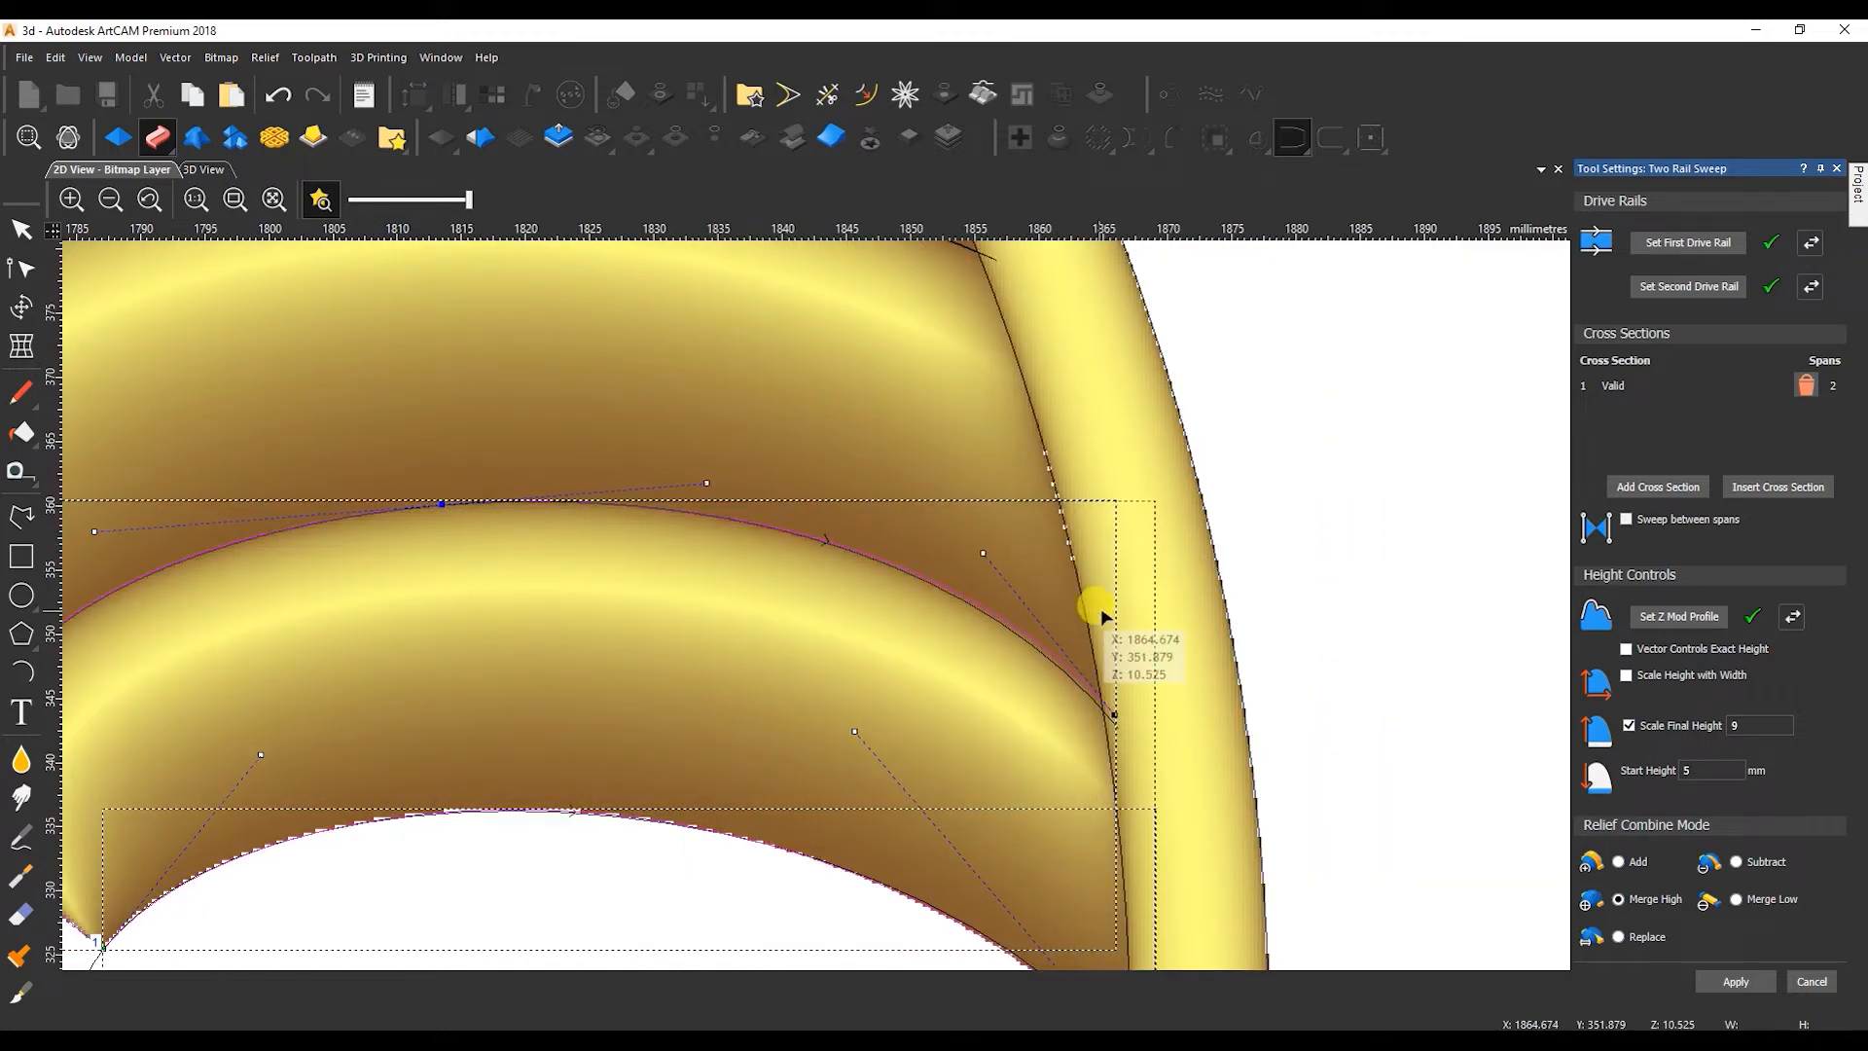
scroll(1092, 617, down, 1)
click(214, 171)
drag(907, 691, 1090, 739)
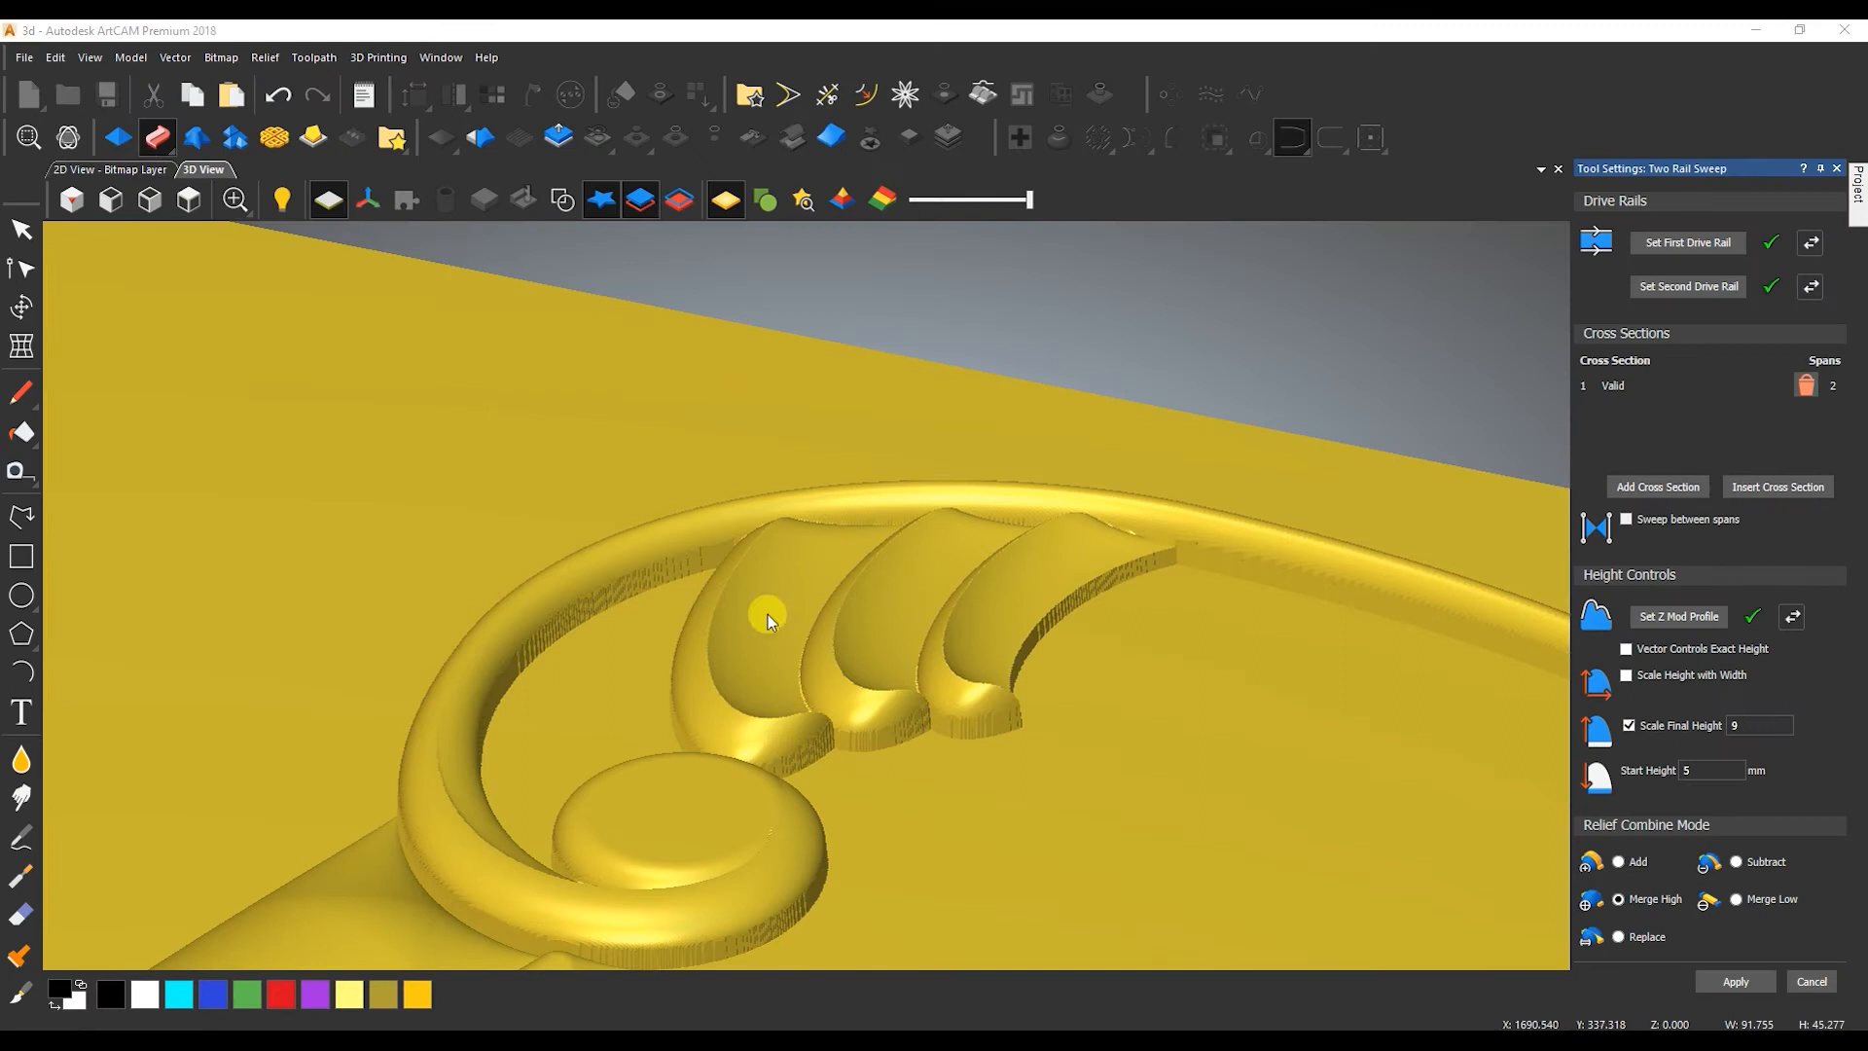
click(141, 170)
scroll(740, 526, up, 4)
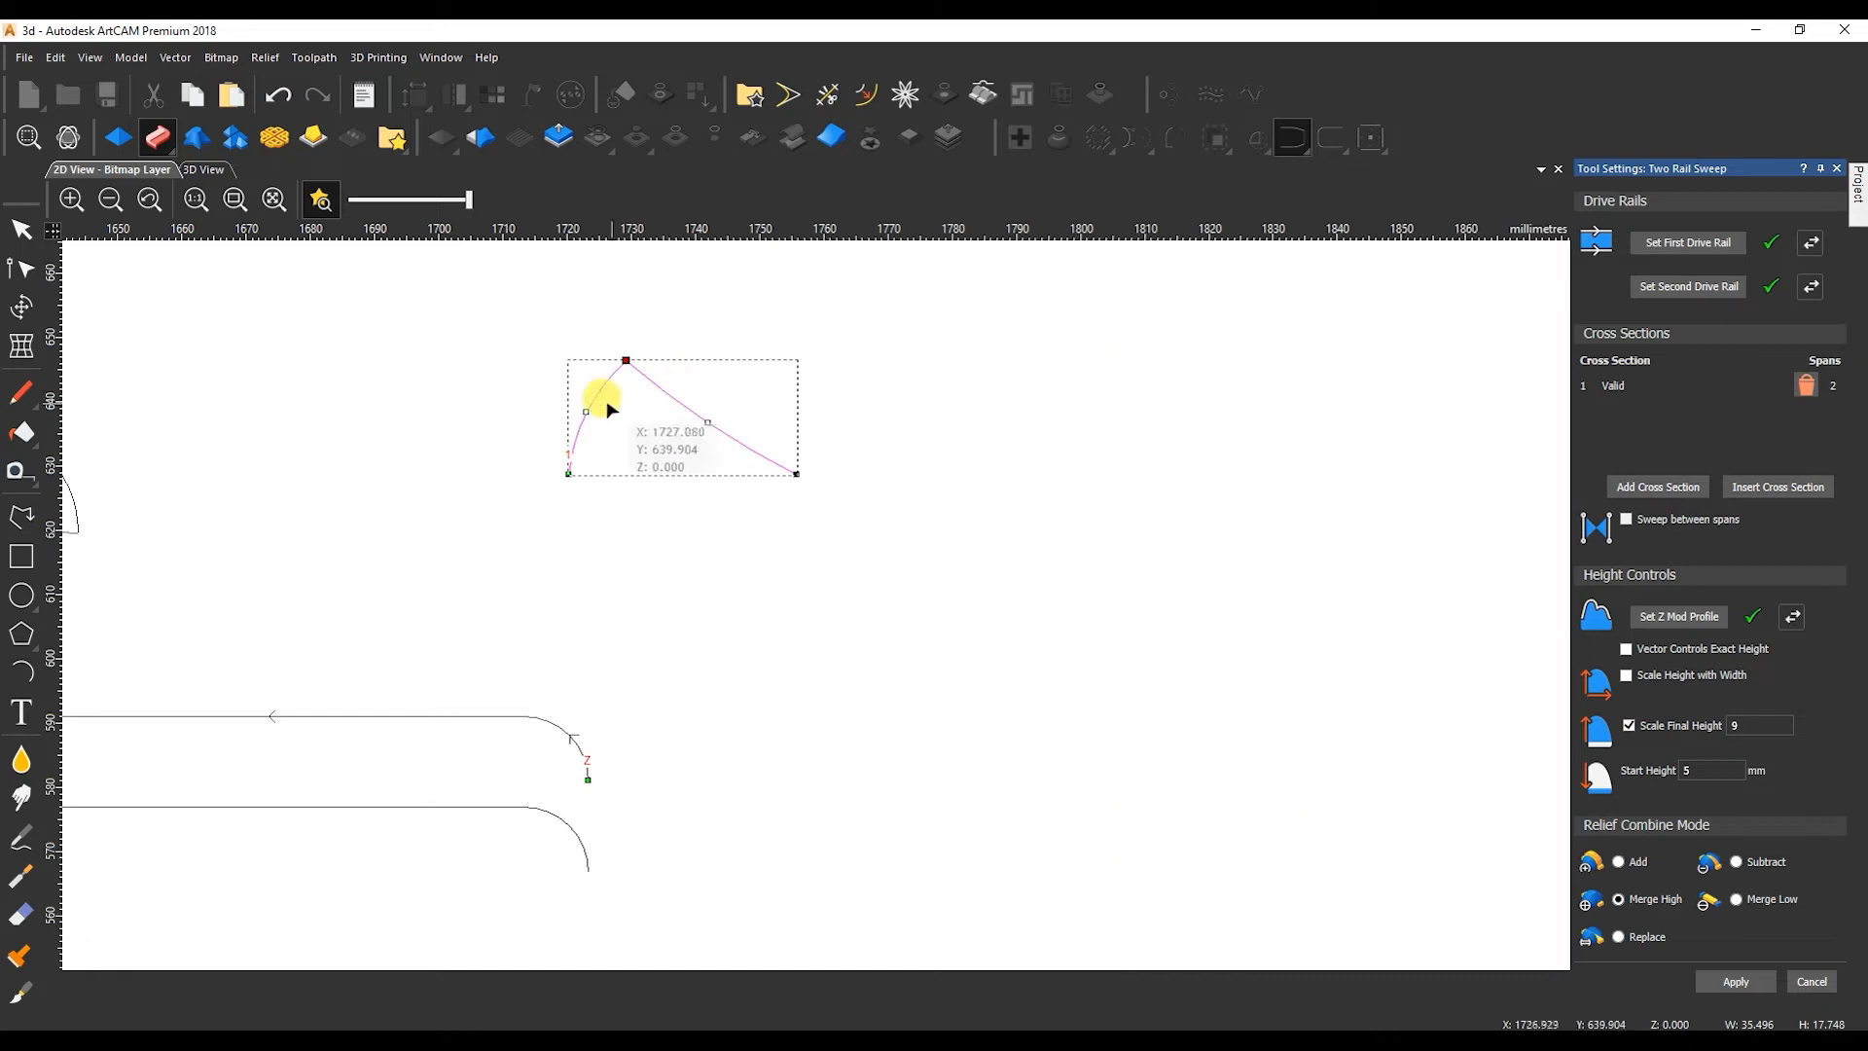
scroll(610, 411, up, 2)
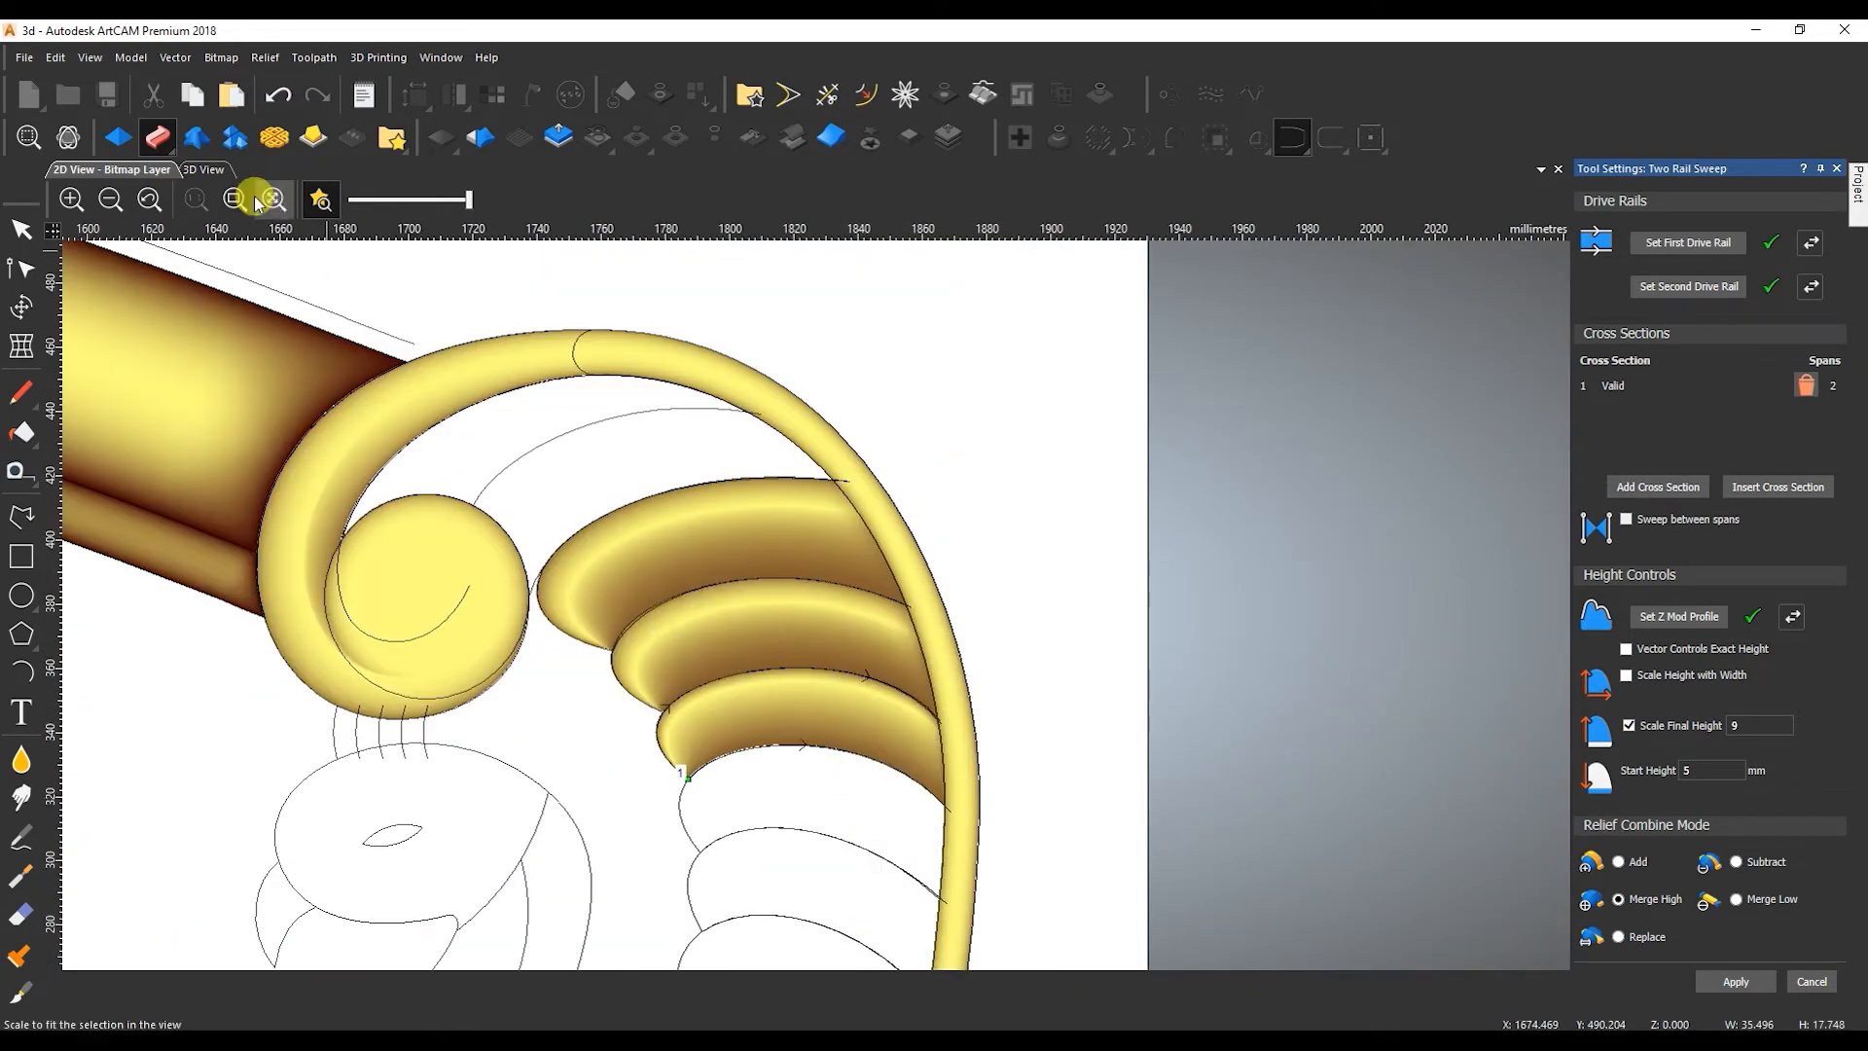
click(204, 169)
drag(1051, 608, 1131, 567)
click(143, 171)
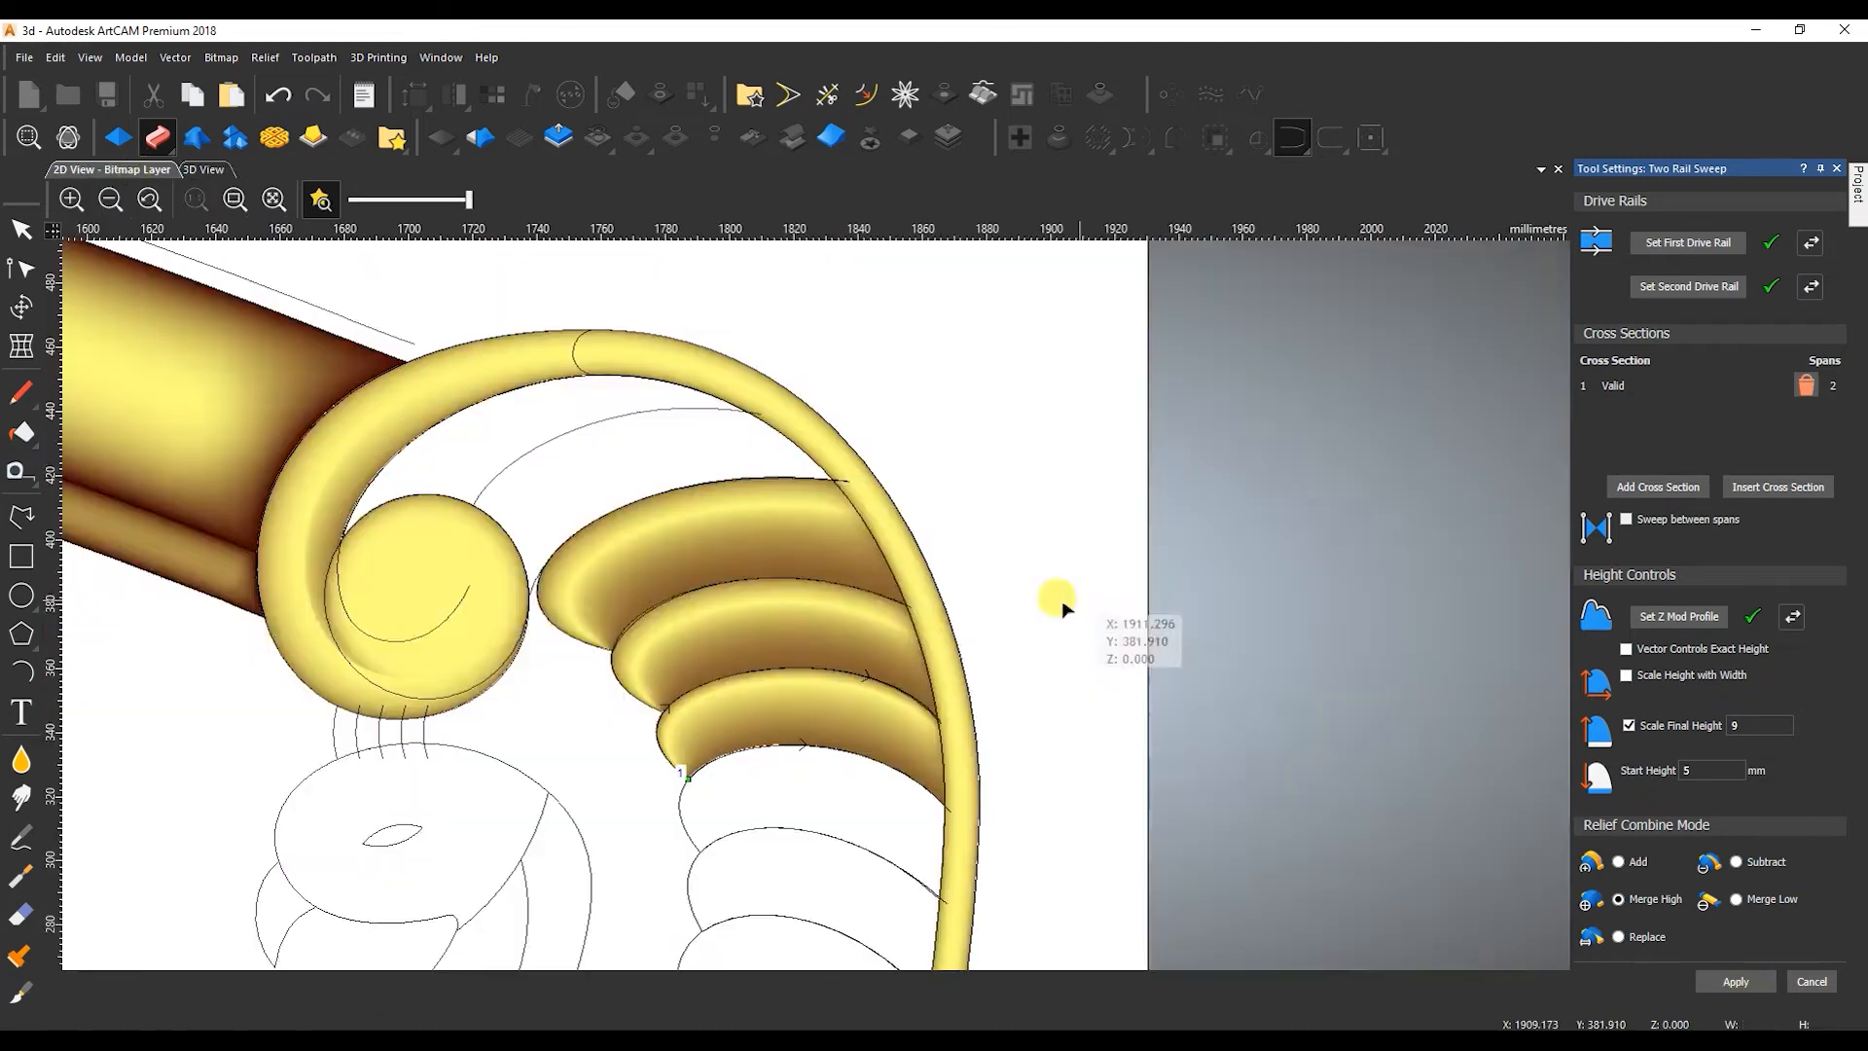
Sweep the third feather again between its edge curves with the same settings and inspect it in the 3D view.
scroll(625, 678, up, 4)
click(775, 777)
scroll(935, 683, down, 4)
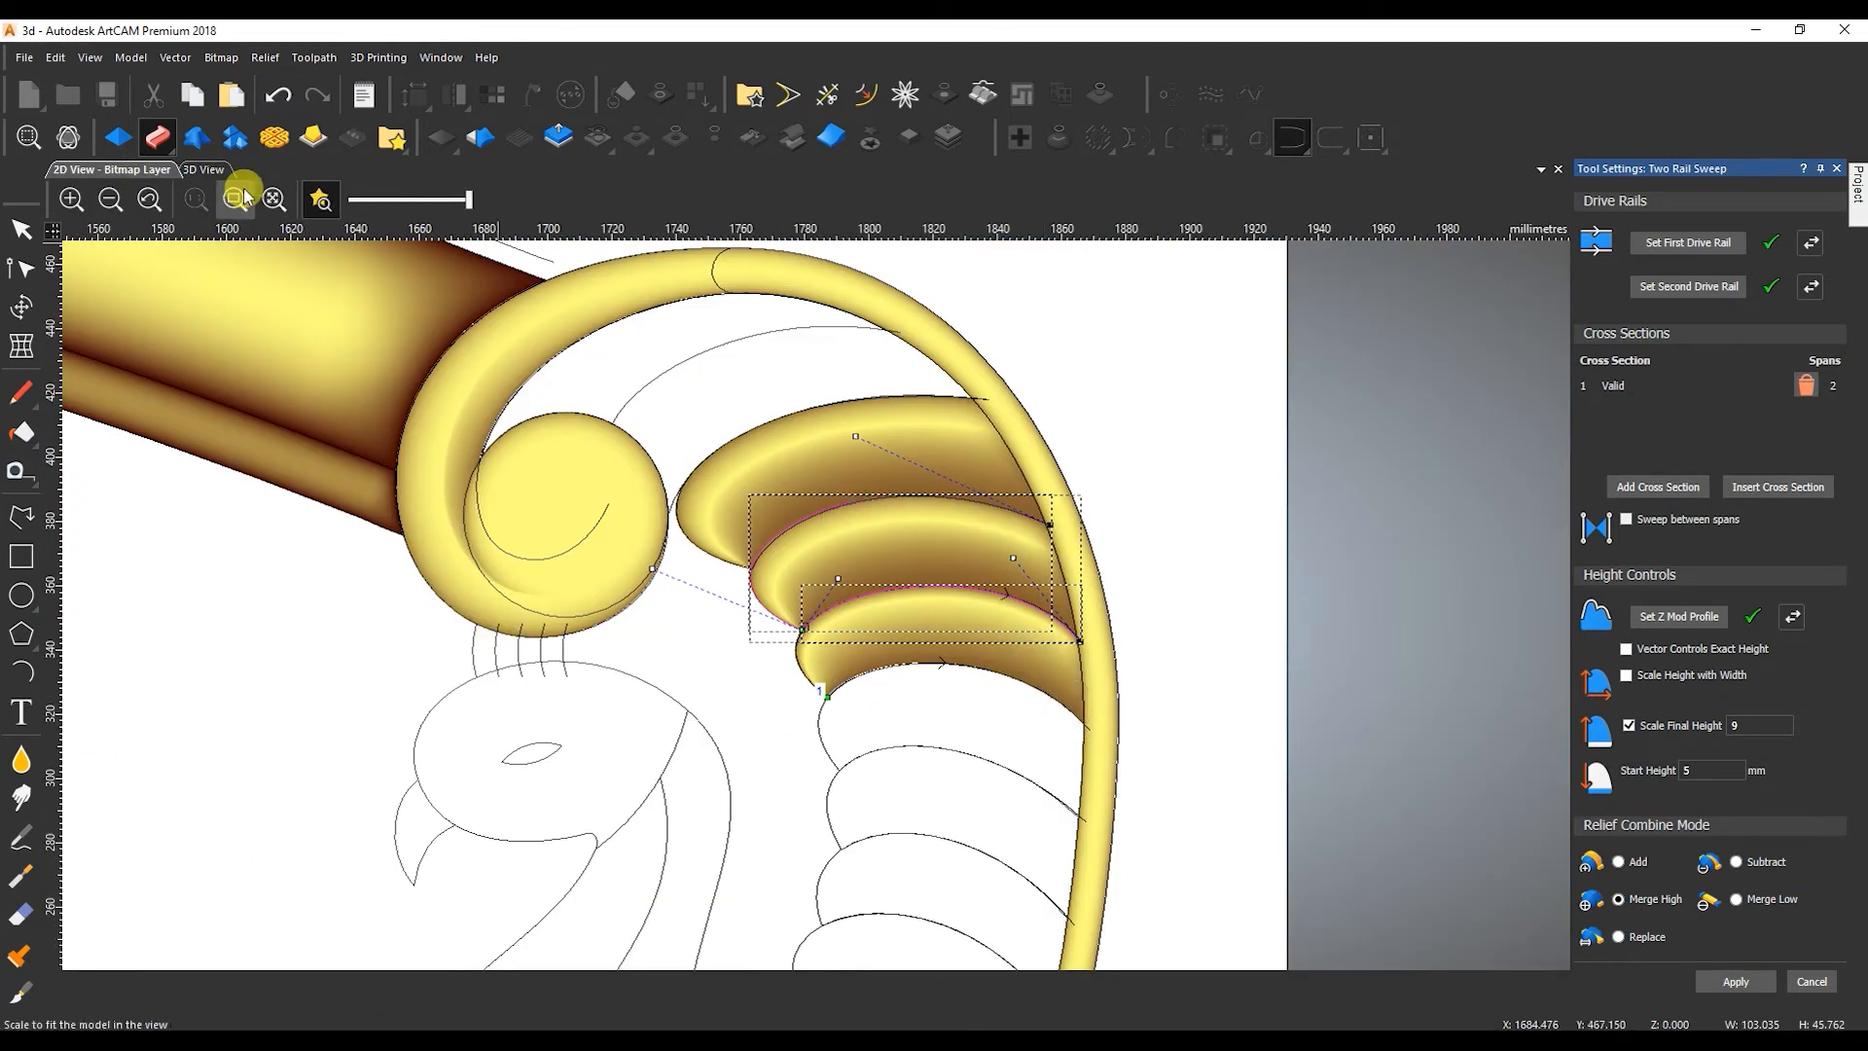
click(204, 171)
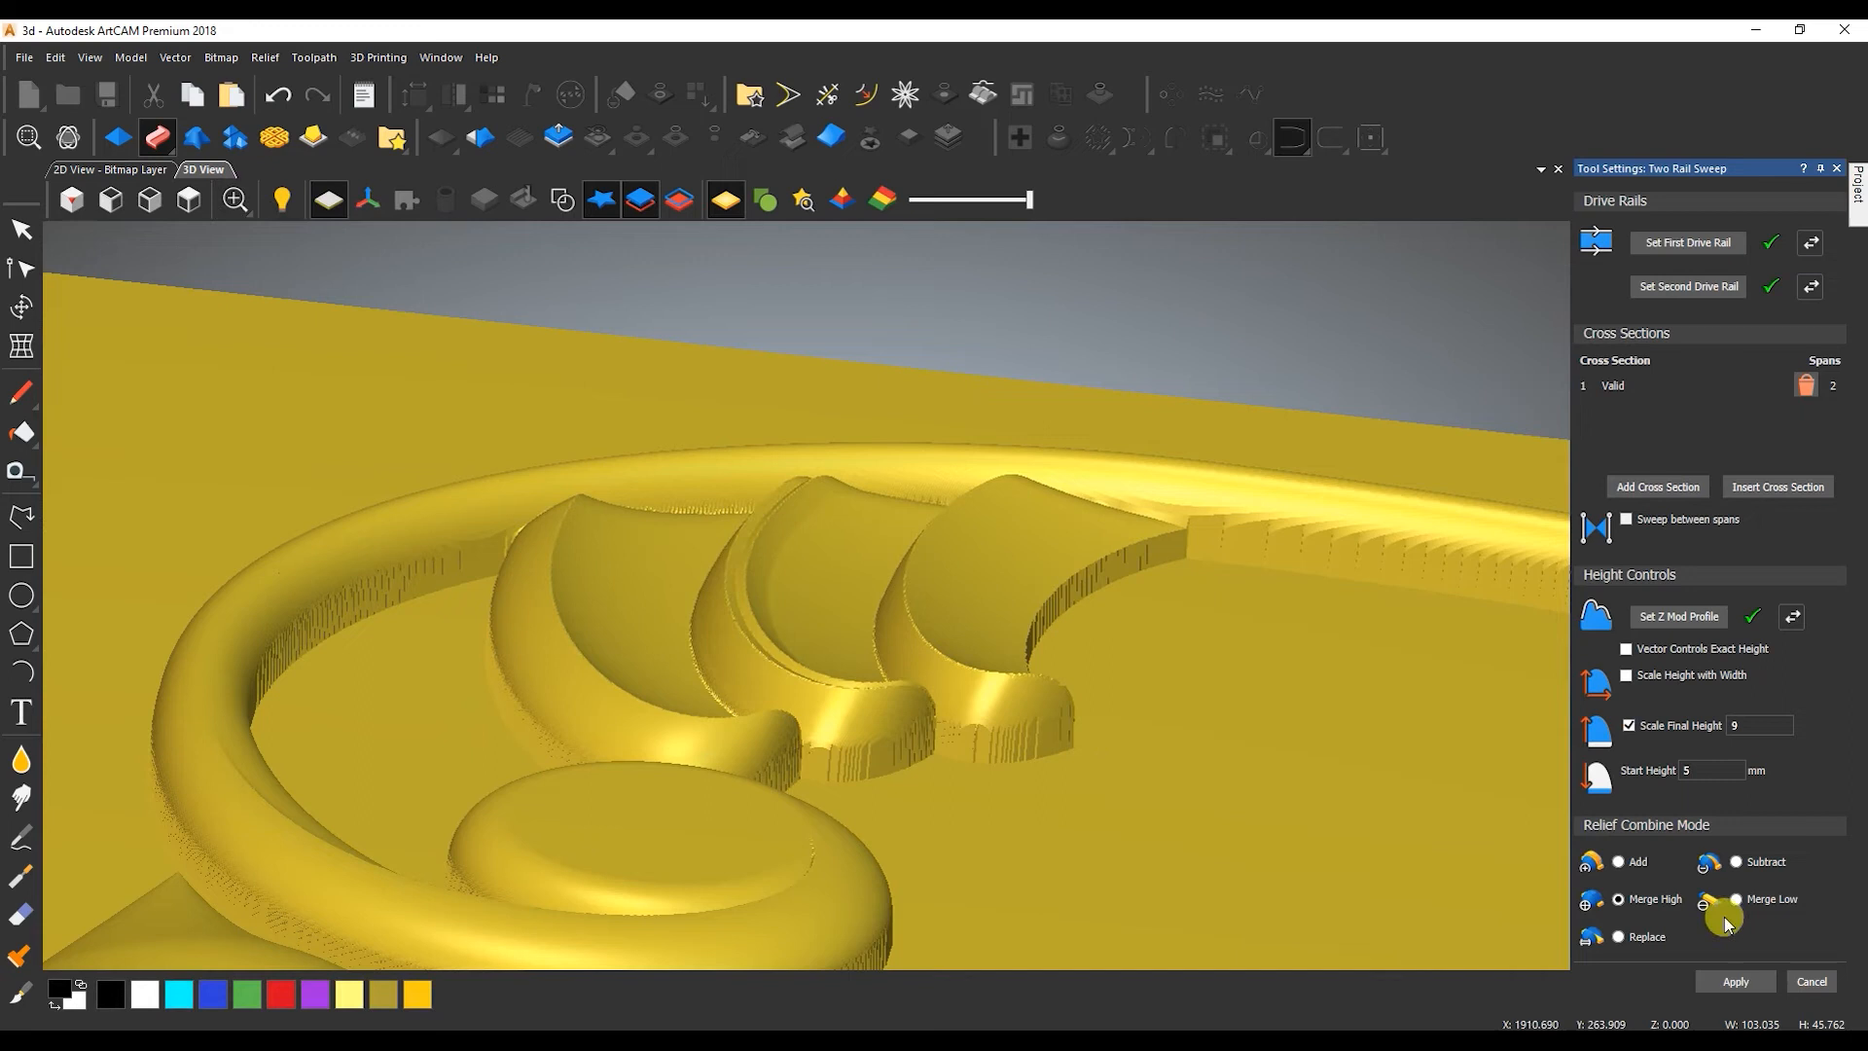
Leave the sweep and undo the feather sweeps and recent feather edge tracings, closing the reopened sweep settings.
click(1812, 981)
click(112, 169)
key(ctrl+z)
key(ctrl+z)
key(ctrl+z)
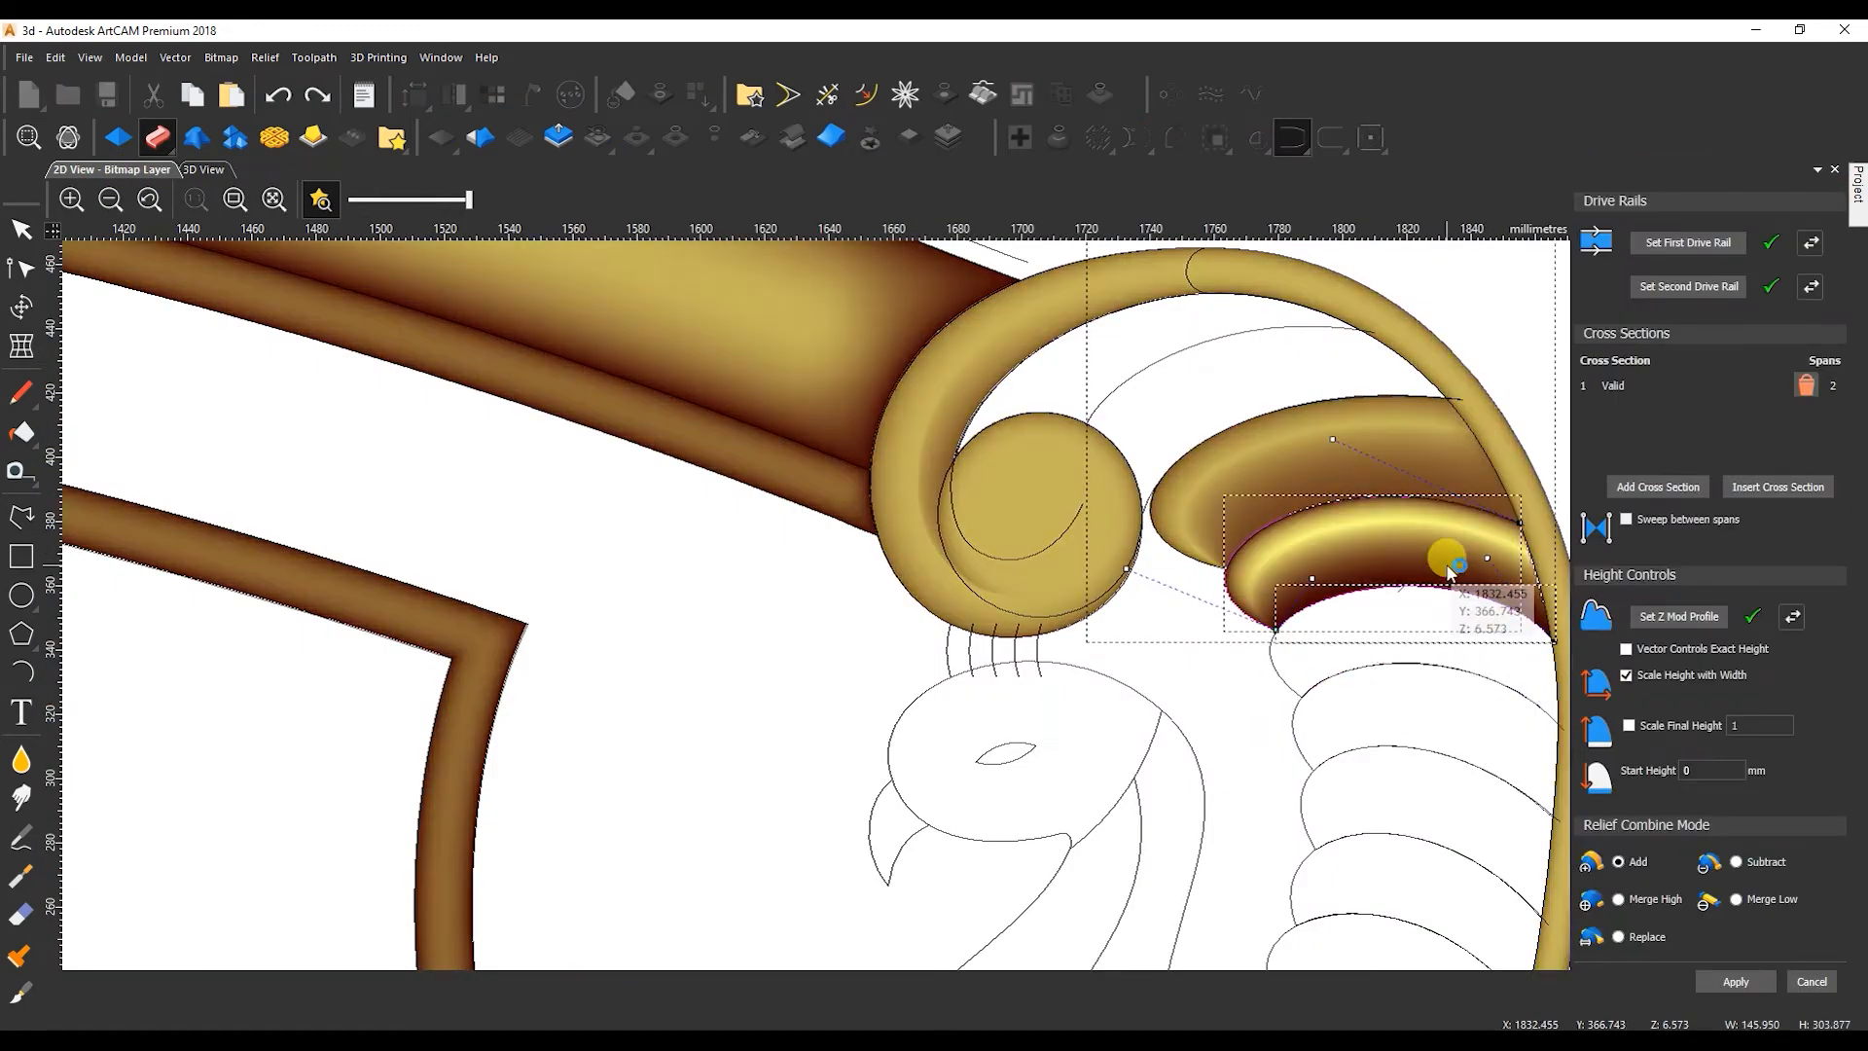
key(ctrl+z)
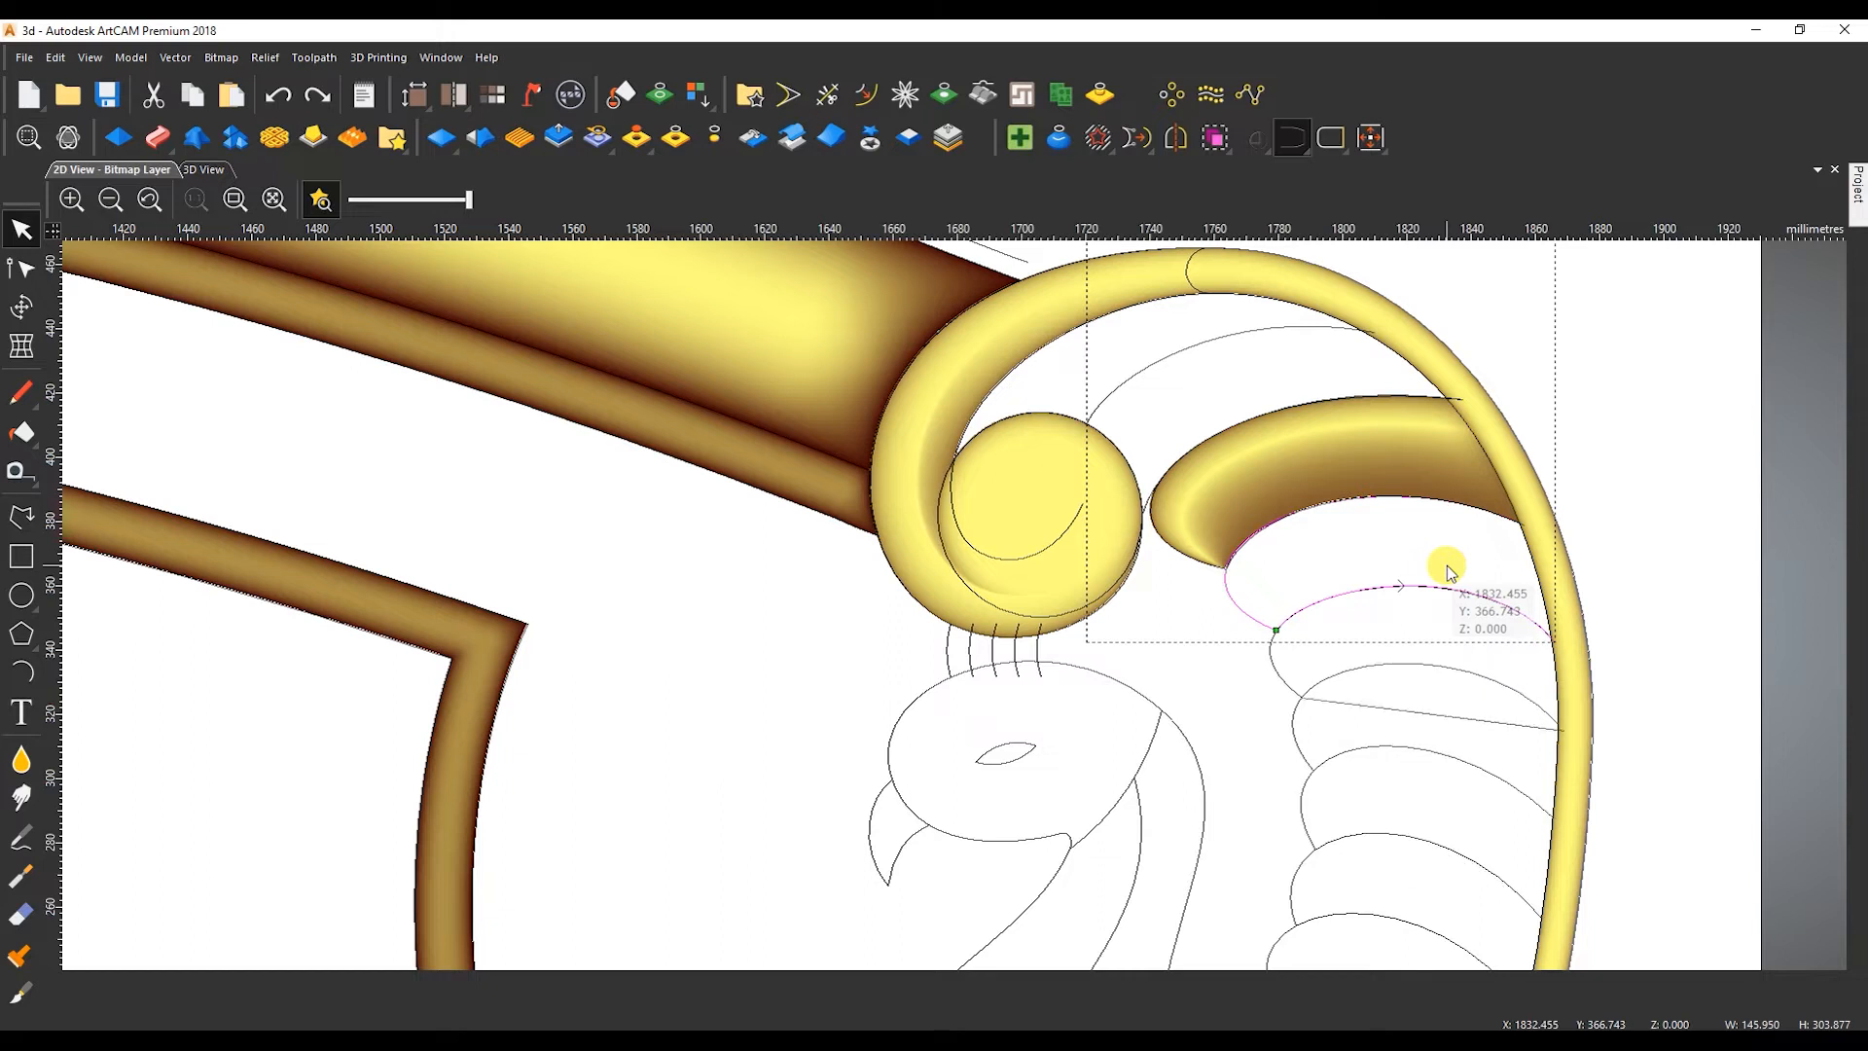
key(ctrl+z)
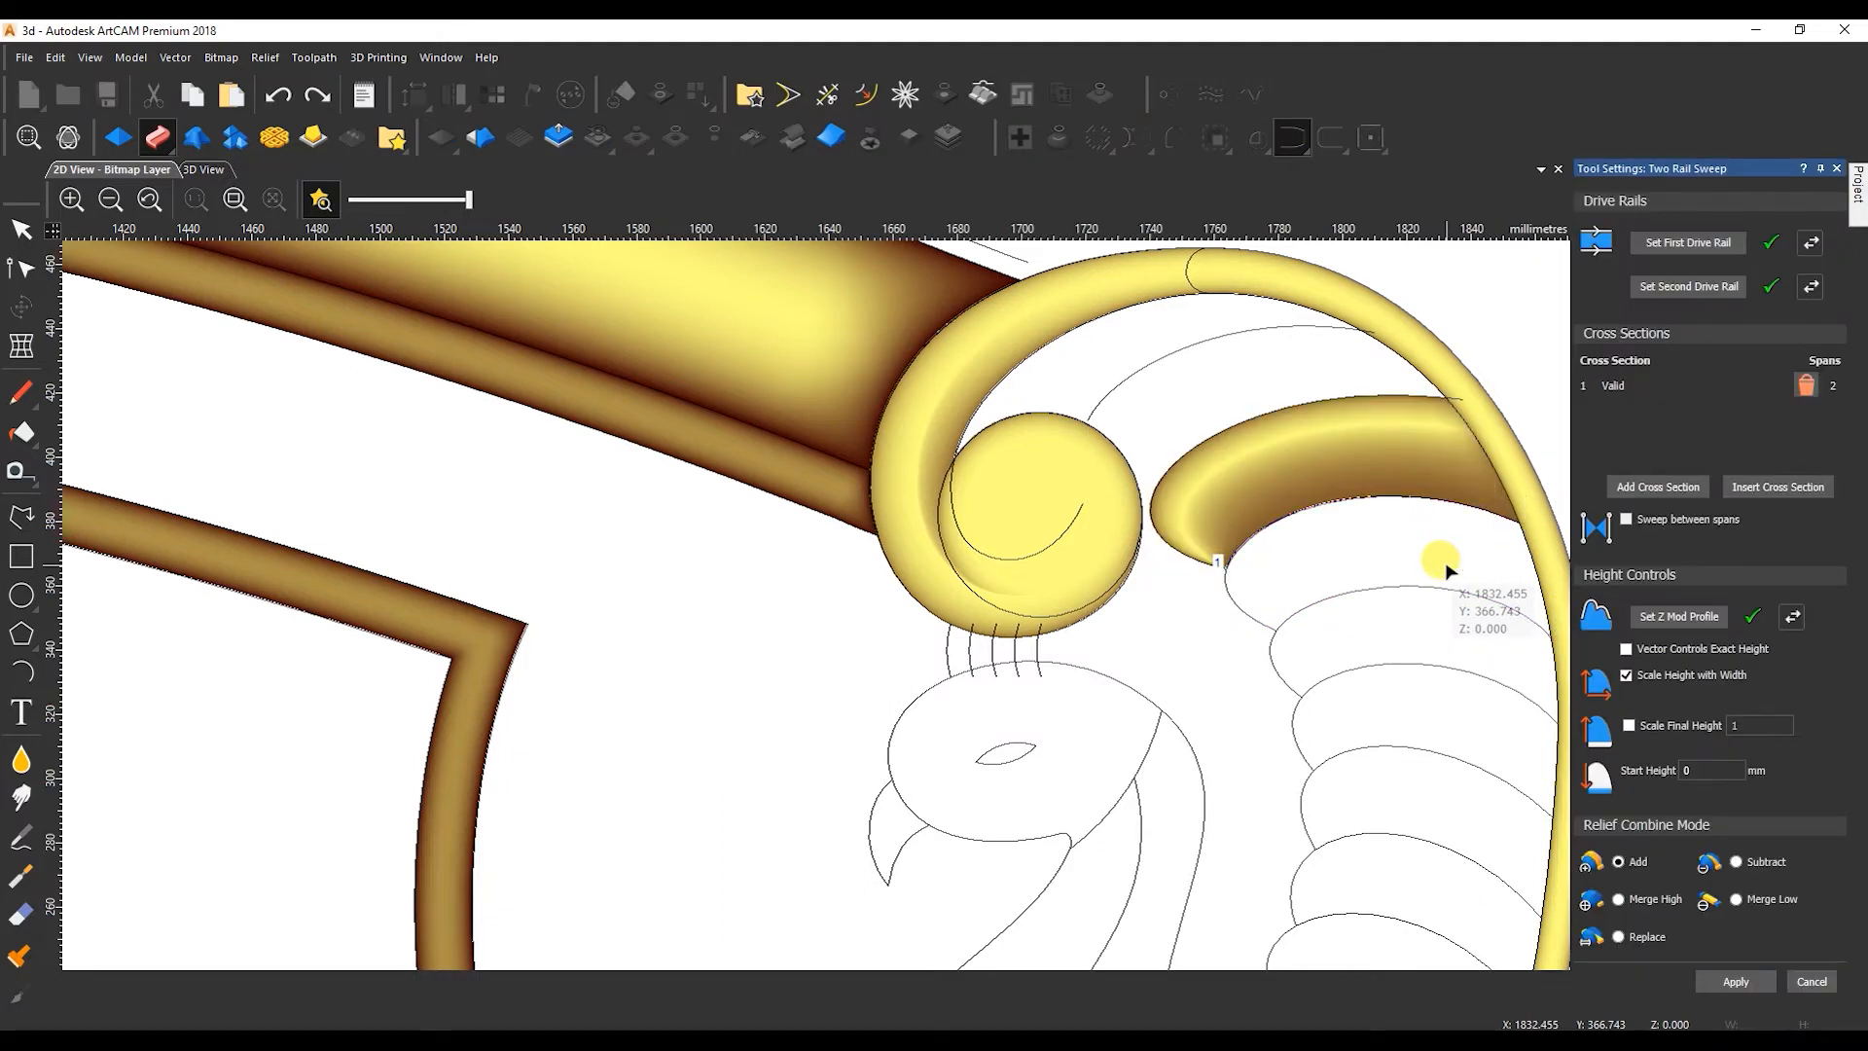
click(1812, 980)
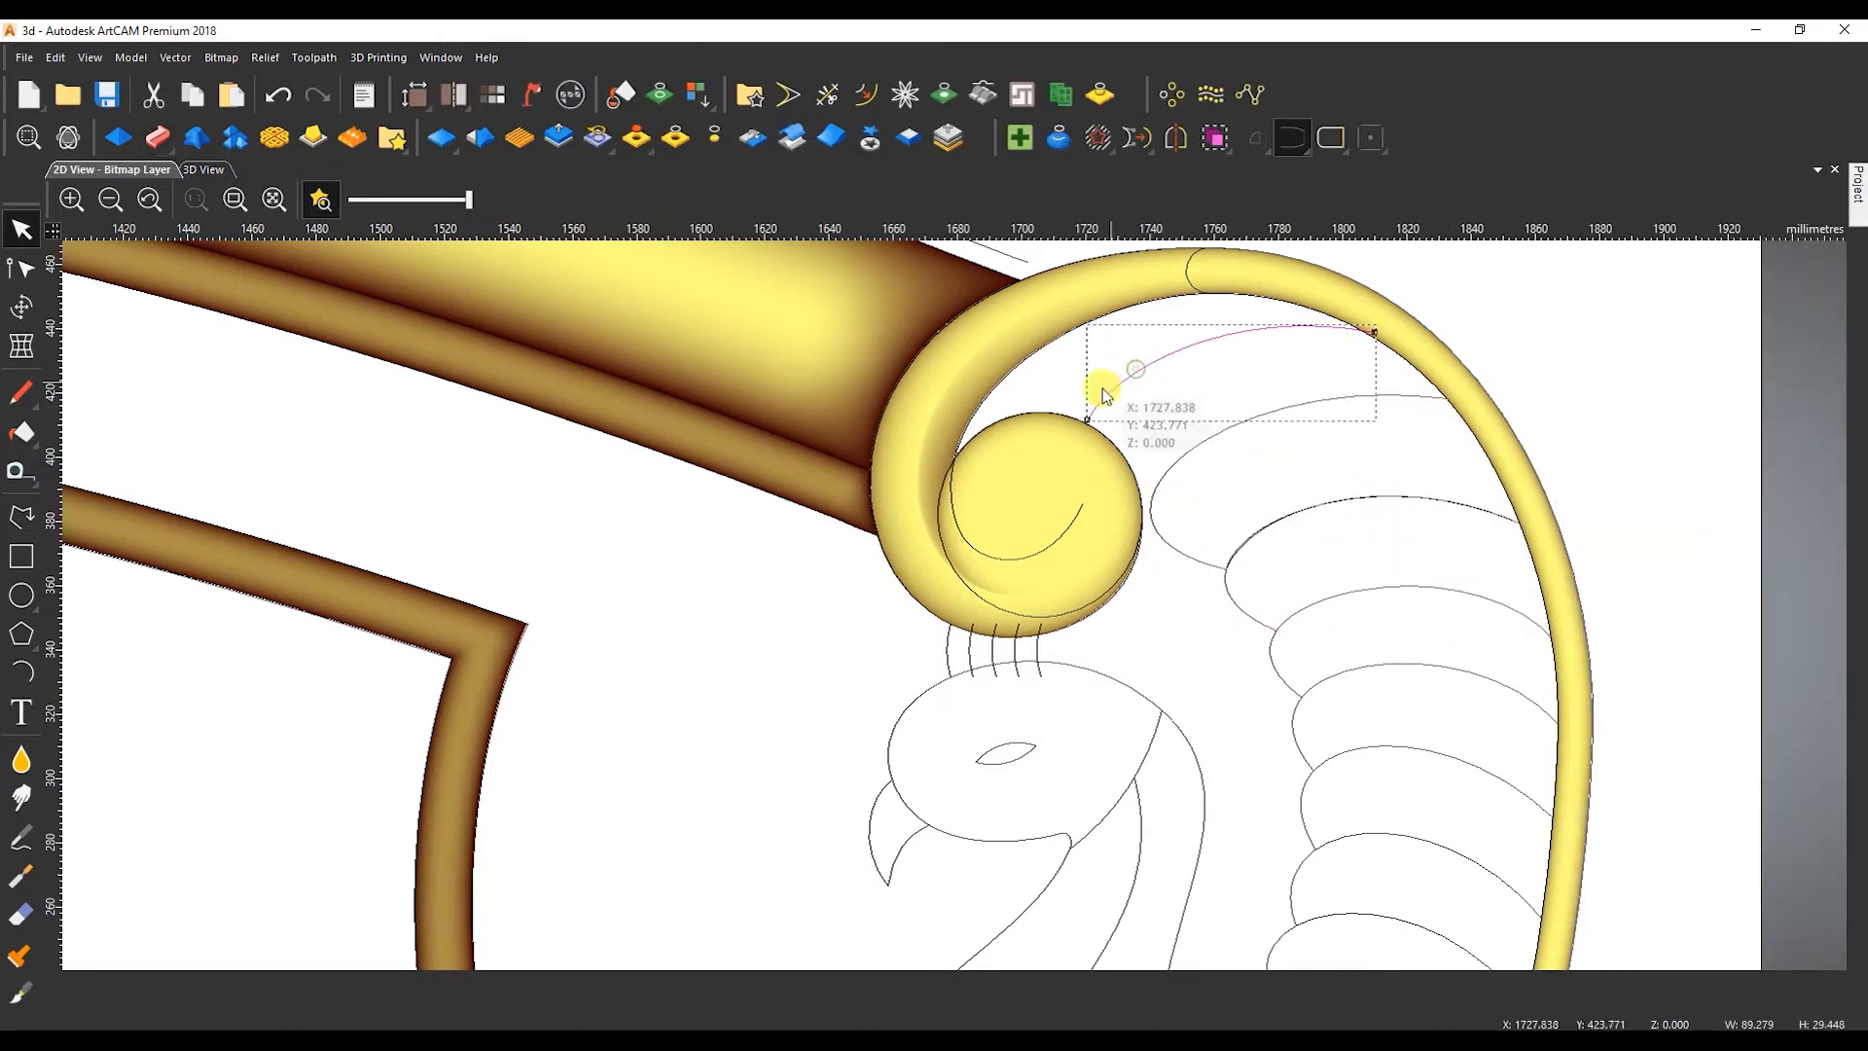
Adjust the inner end node of the topmost feather curve so that it meets the scroll's outline.
scroll(1078, 405, up, 2)
key(n)
drag(1113, 467, 1109, 478)
scroll(1211, 474, down, 2)
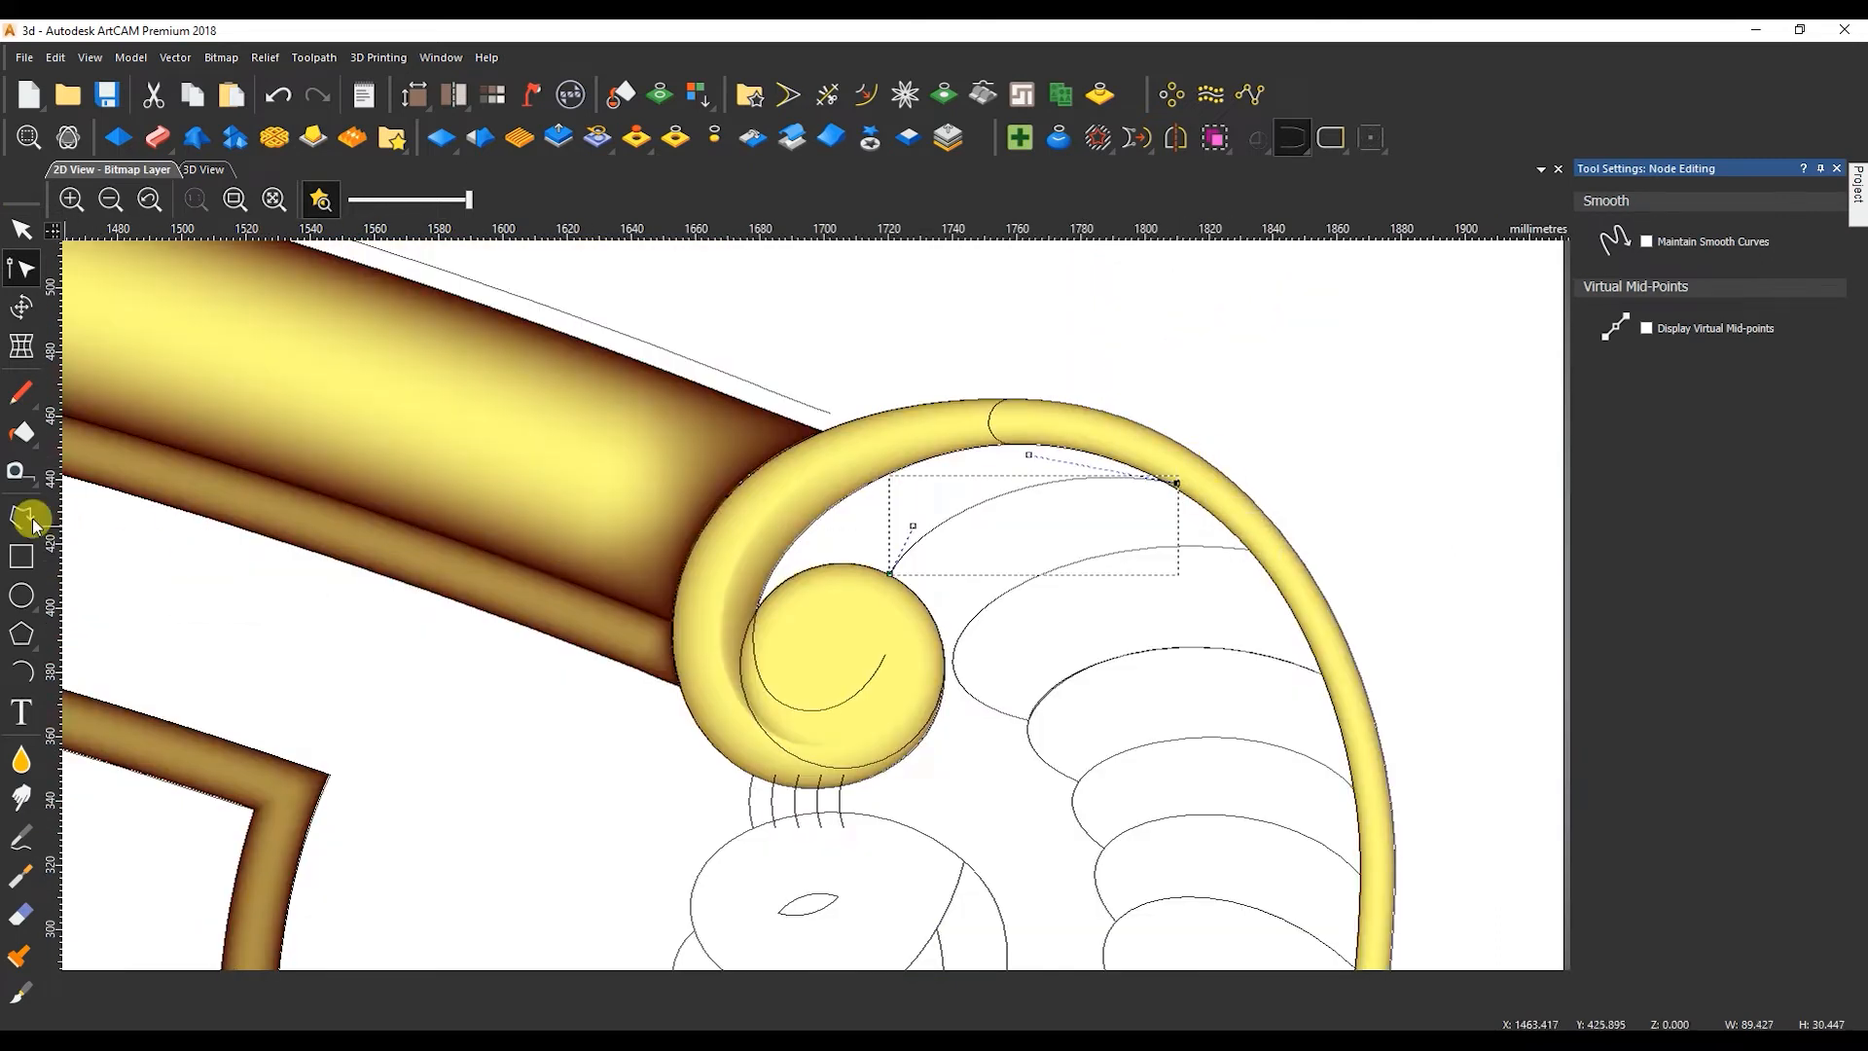
Draw a straight line about 126 mm wide from the scroll's edge to the tail border's inner edge.
click(57, 521)
scroll(700, 667, up, 3)
click(701, 673)
scroll(817, 554, down, 3)
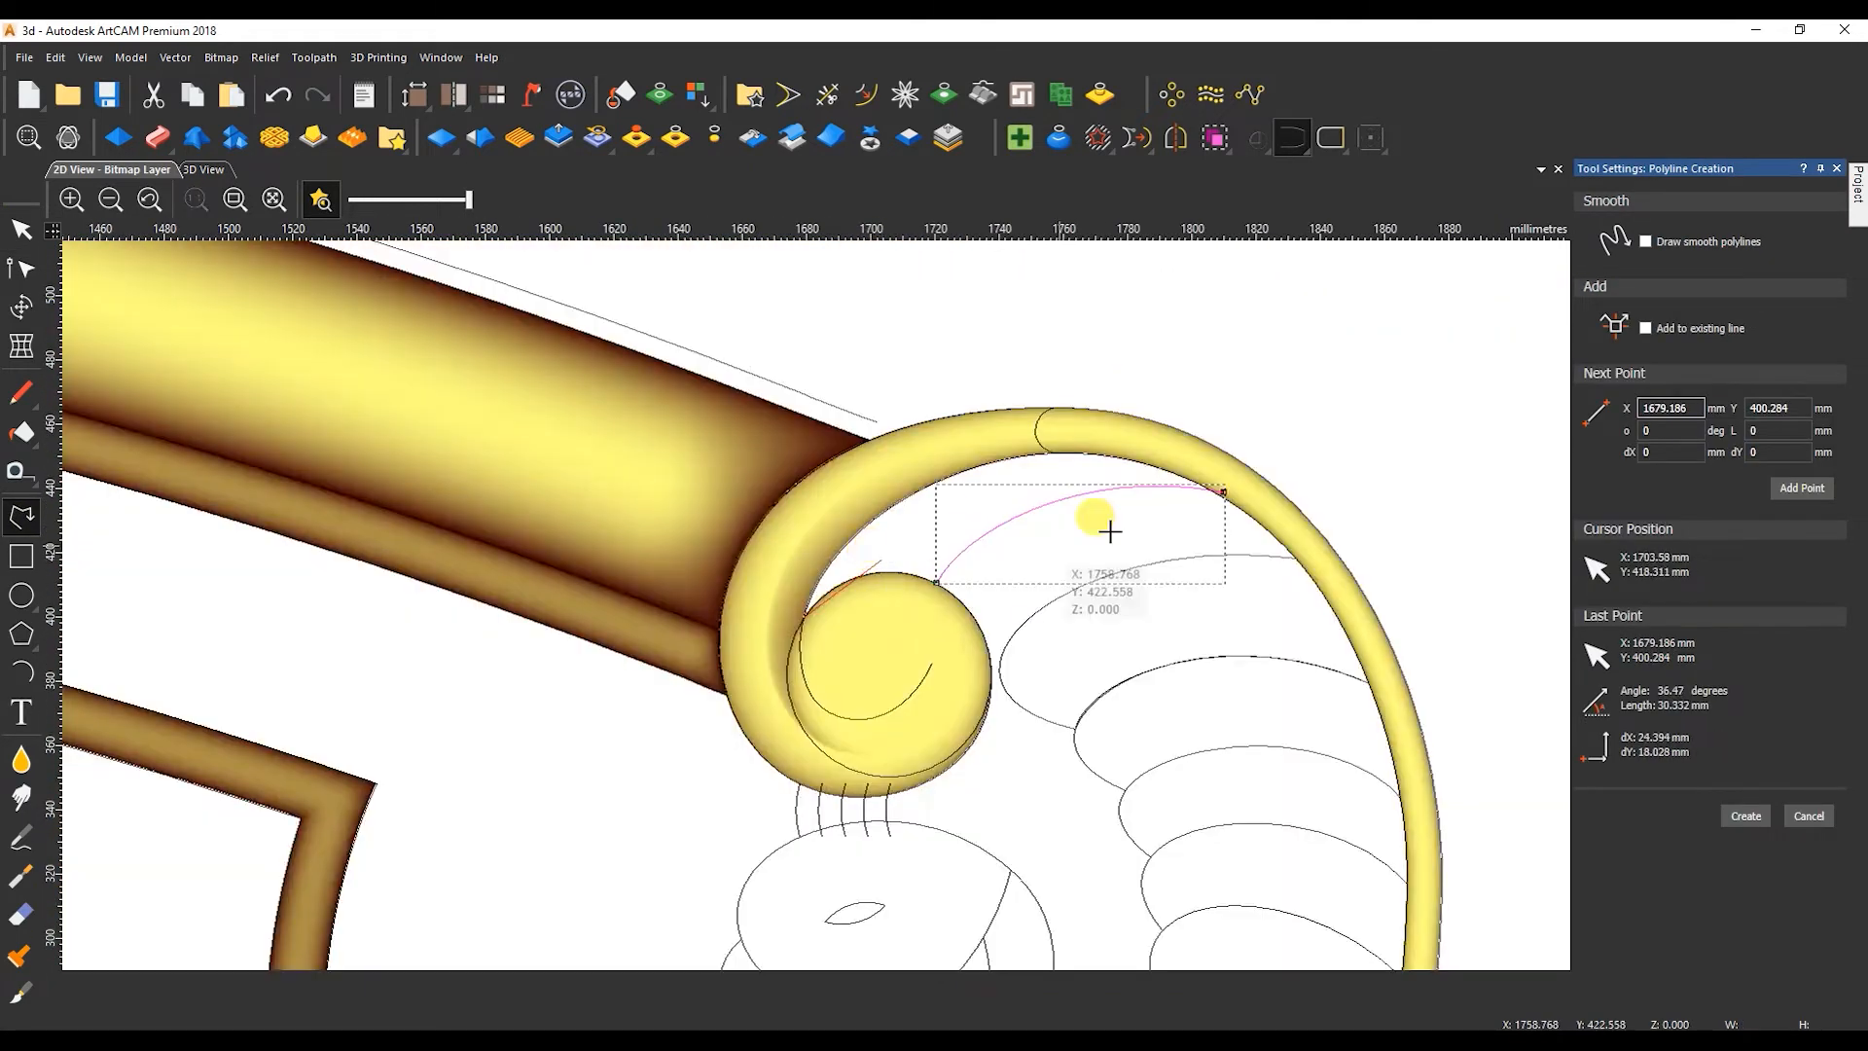
scroll(1216, 494, up, 2)
scroll(1192, 487, up, 1)
click(1188, 458)
key(Escape)
scroll(1012, 564, down, 3)
scroll(862, 632, up, 1)
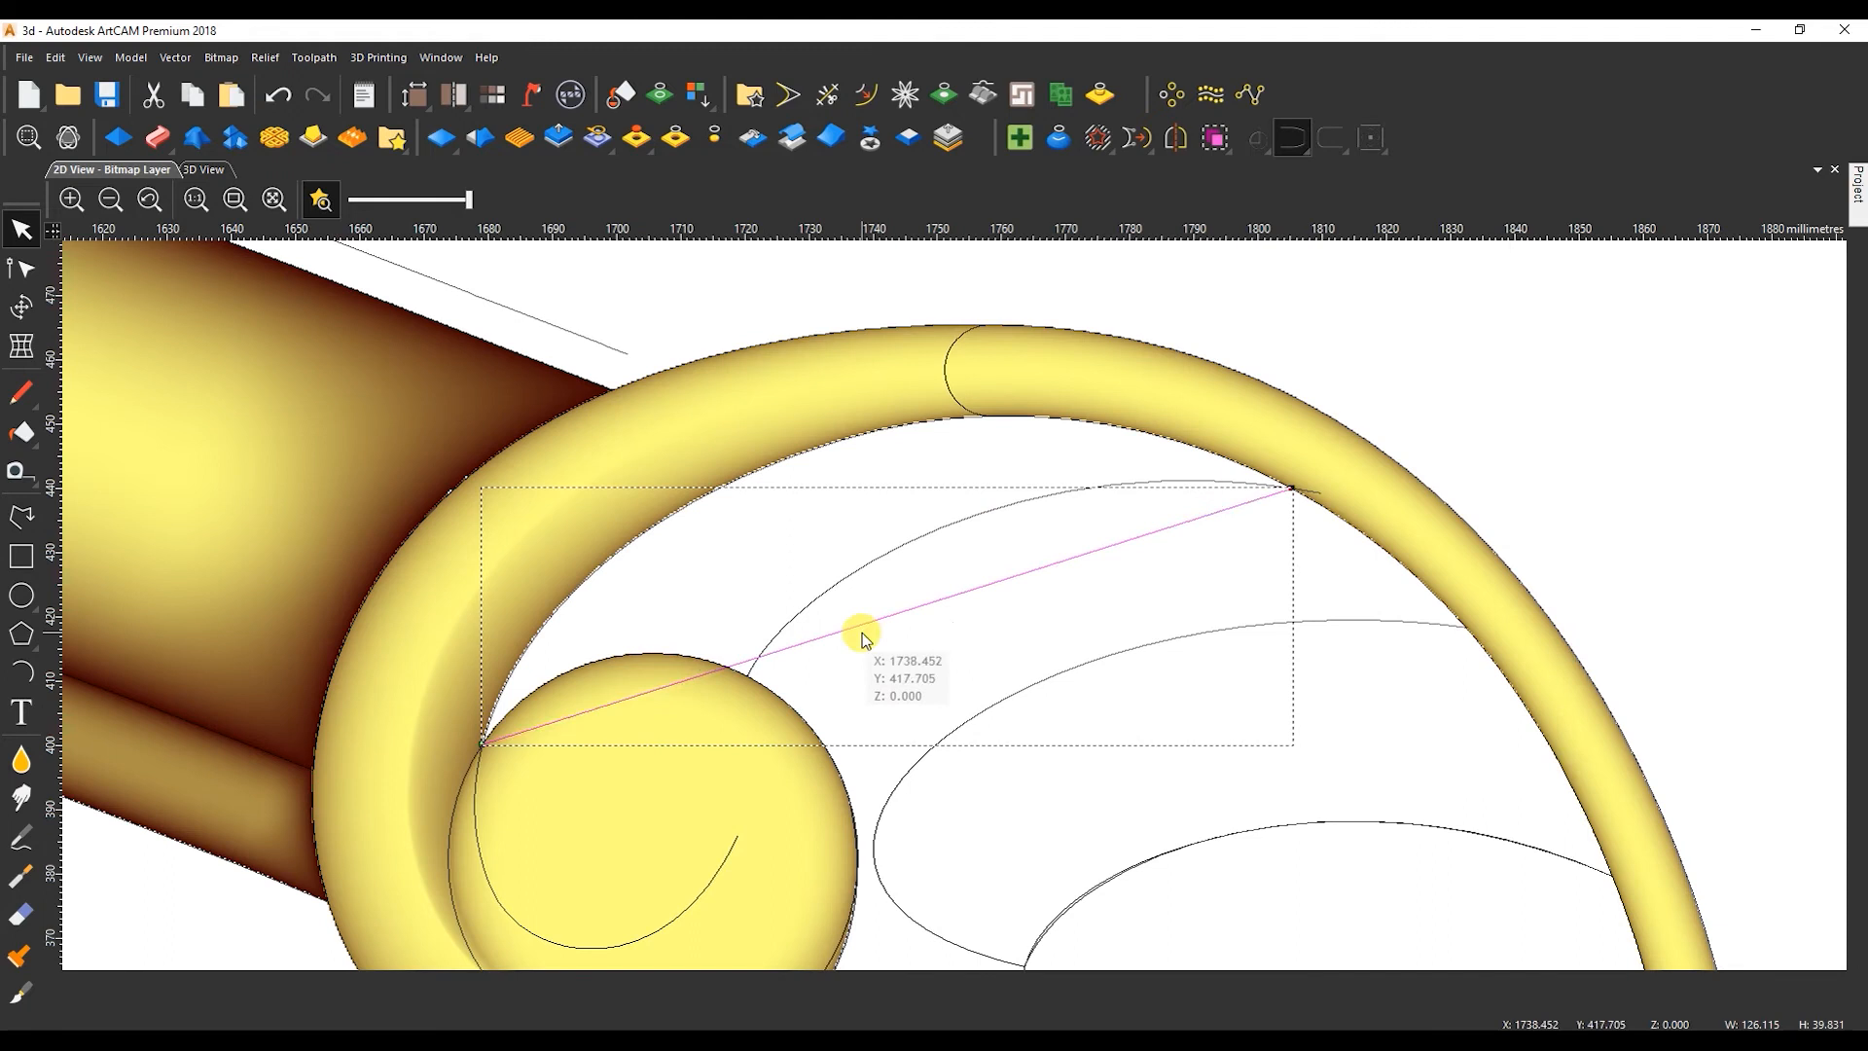
Convert the line above the scroll to a Bezier and bend it along the tail border's inner edge.
key(n)
drag(749, 657, 554, 496)
click(605, 489)
click(833, 474)
drag(850, 435, 973, 308)
drag(555, 499, 557, 486)
Trace the second feather's top edge with a line ending at the tail border, converted to a Bezier and bent along the existing curve.
click(22, 517)
click(856, 840)
click(1482, 627)
right_click(1482, 627)
key(n)
drag(1065, 770, 923, 698)
drag(1134, 626, 1166, 589)
Move the outer end node of the existing second feather curve farther into the tail border.
click(897, 916)
scroll(1474, 629, up, 1)
drag(1472, 627, 1492, 628)
scroll(1216, 644, down, 2)
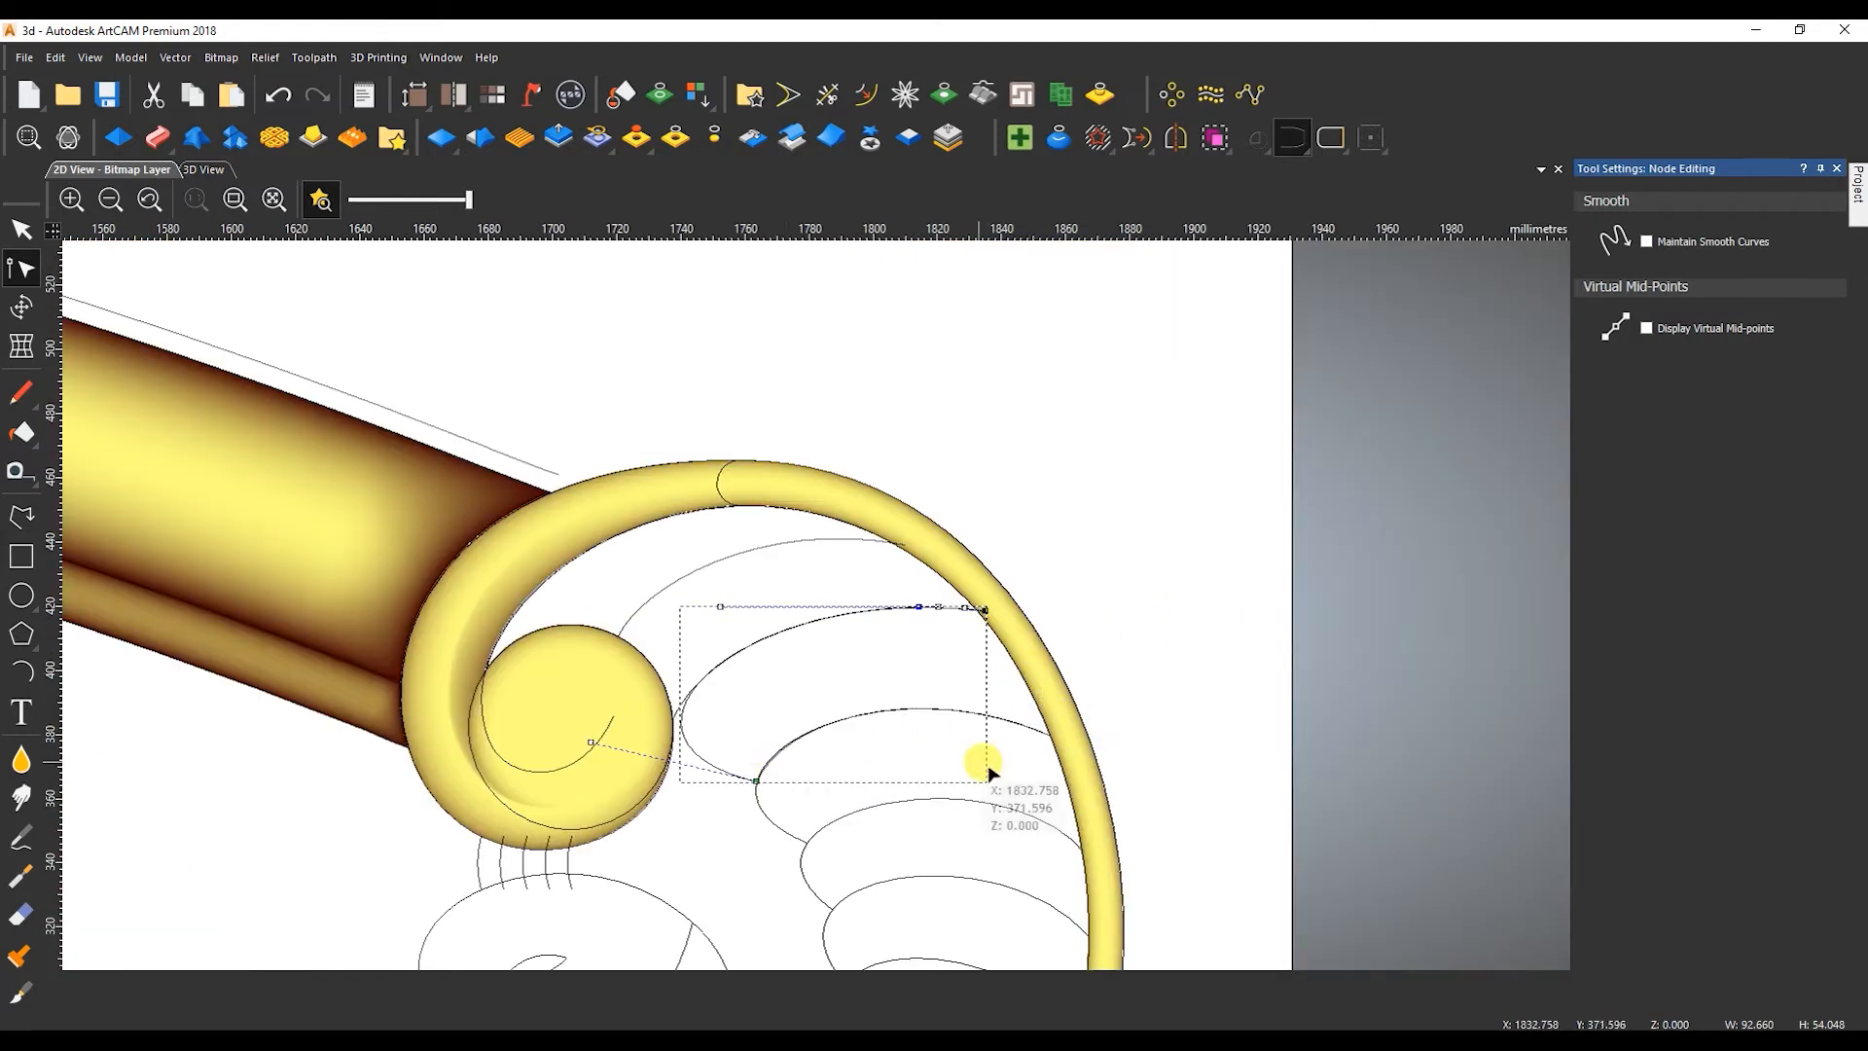
Extend the third feather's curve into the tail border to a width of about 94 mm and fine-tune its fit.
scroll(786, 780, up, 2)
click(697, 757)
scroll(816, 609, down, 2)
scroll(1080, 613, up, 3)
drag(1052, 589, 1110, 604)
click(1052, 590)
scroll(876, 611, down, 3)
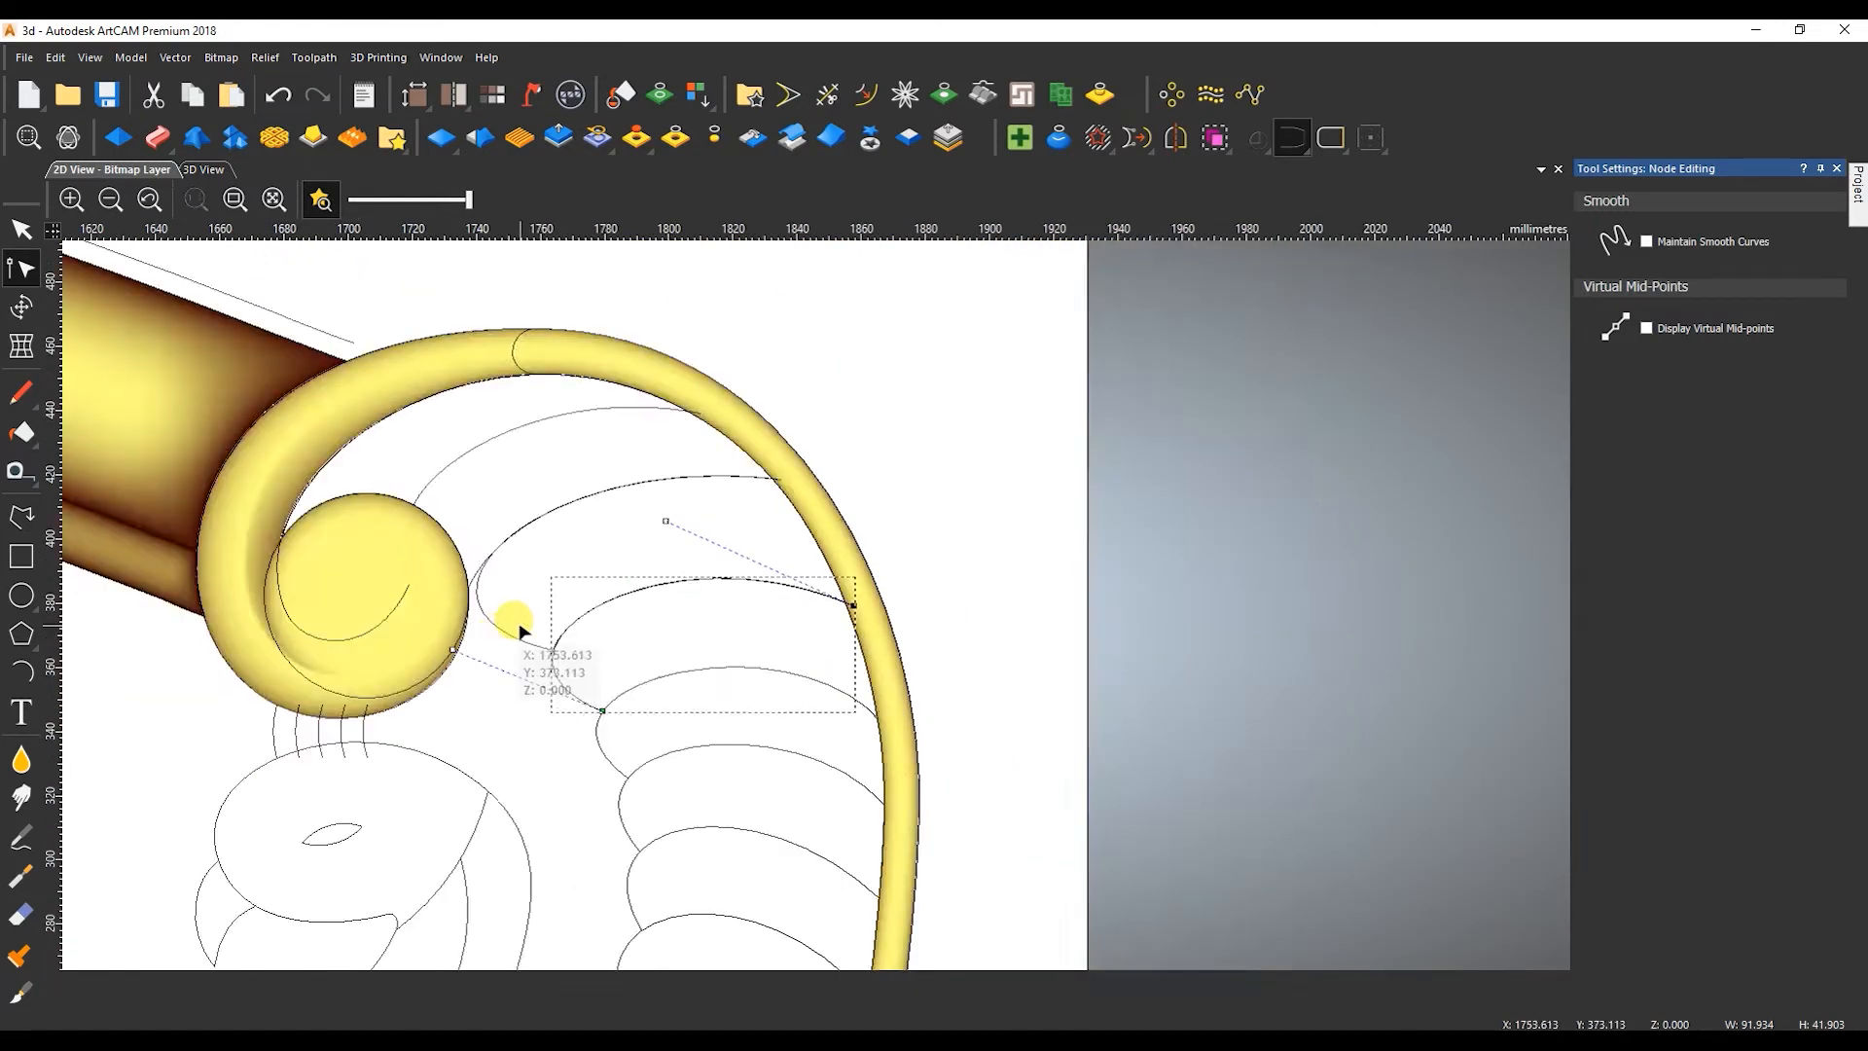
scroll(511, 624, up, 3)
drag(489, 611, 492, 617)
scroll(768, 632, down, 4)
drag(769, 631, 917, 640)
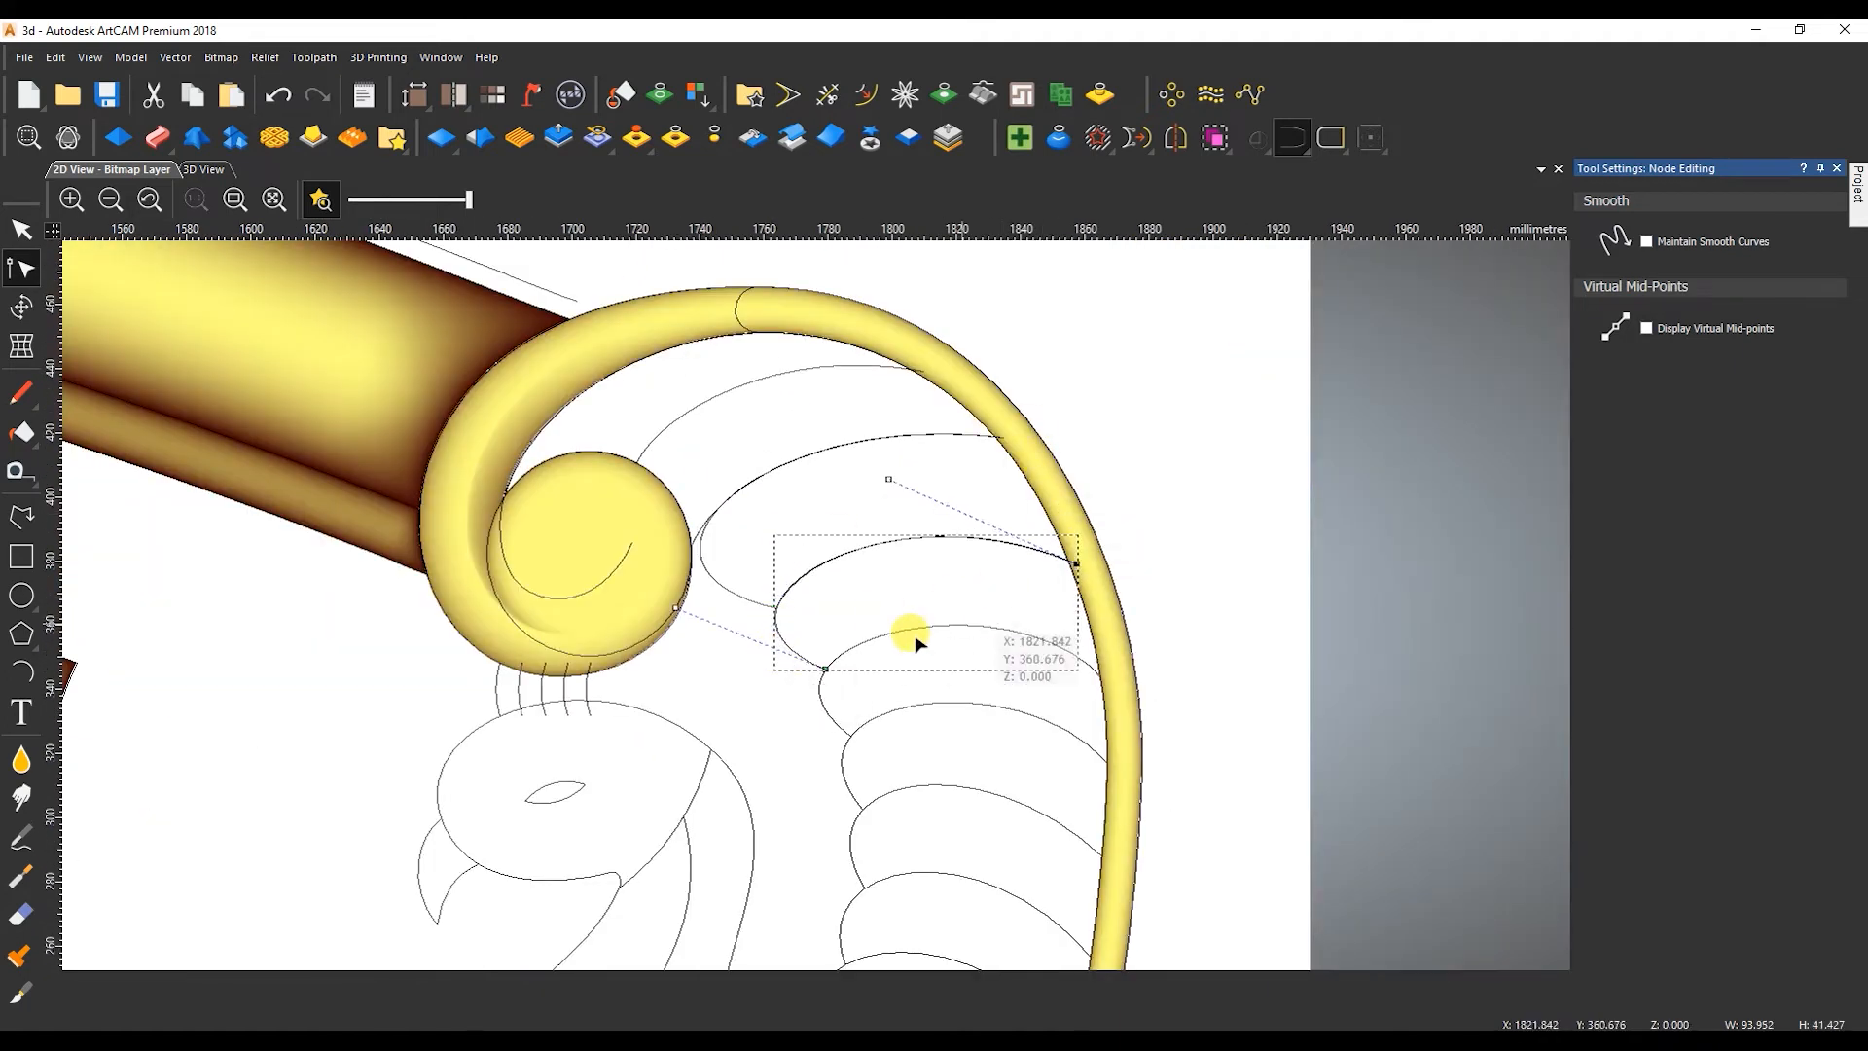
Draw a straight line about 88 mm wide from the third feather's lower end into the tail border for the fourth feather.
click(22, 517)
click(825, 668)
scroll(1076, 655, up, 6)
click(1170, 720)
key(Escape)
scroll(1002, 628, down, 6)
Convert the fourth feather's line to a Bezier, bend it along the existing curve and insert a node to refine the fit.
key(n)
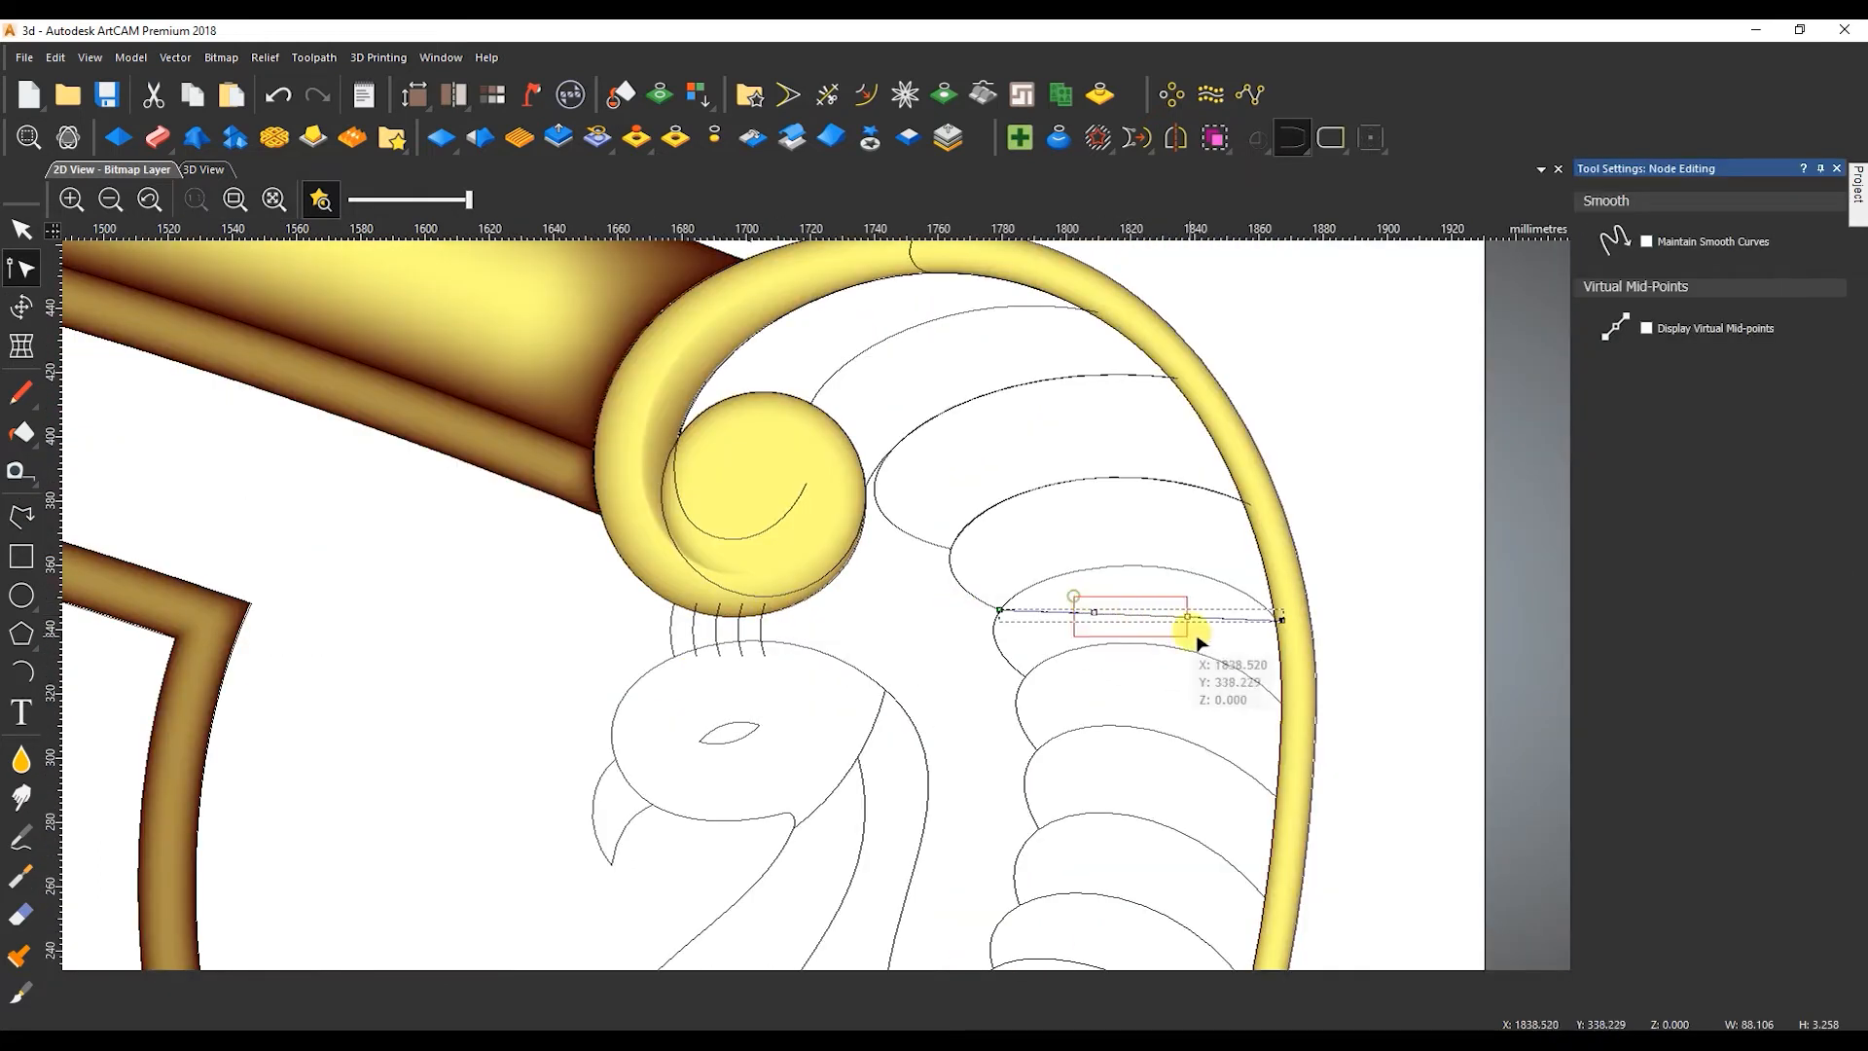
drag(1195, 638, 1197, 638)
scroll(1093, 620, up, 1)
drag(1096, 604, 986, 497)
drag(1173, 502, 1562, 689)
scroll(1459, 613, up, 2)
scroll(1562, 689, down, 3)
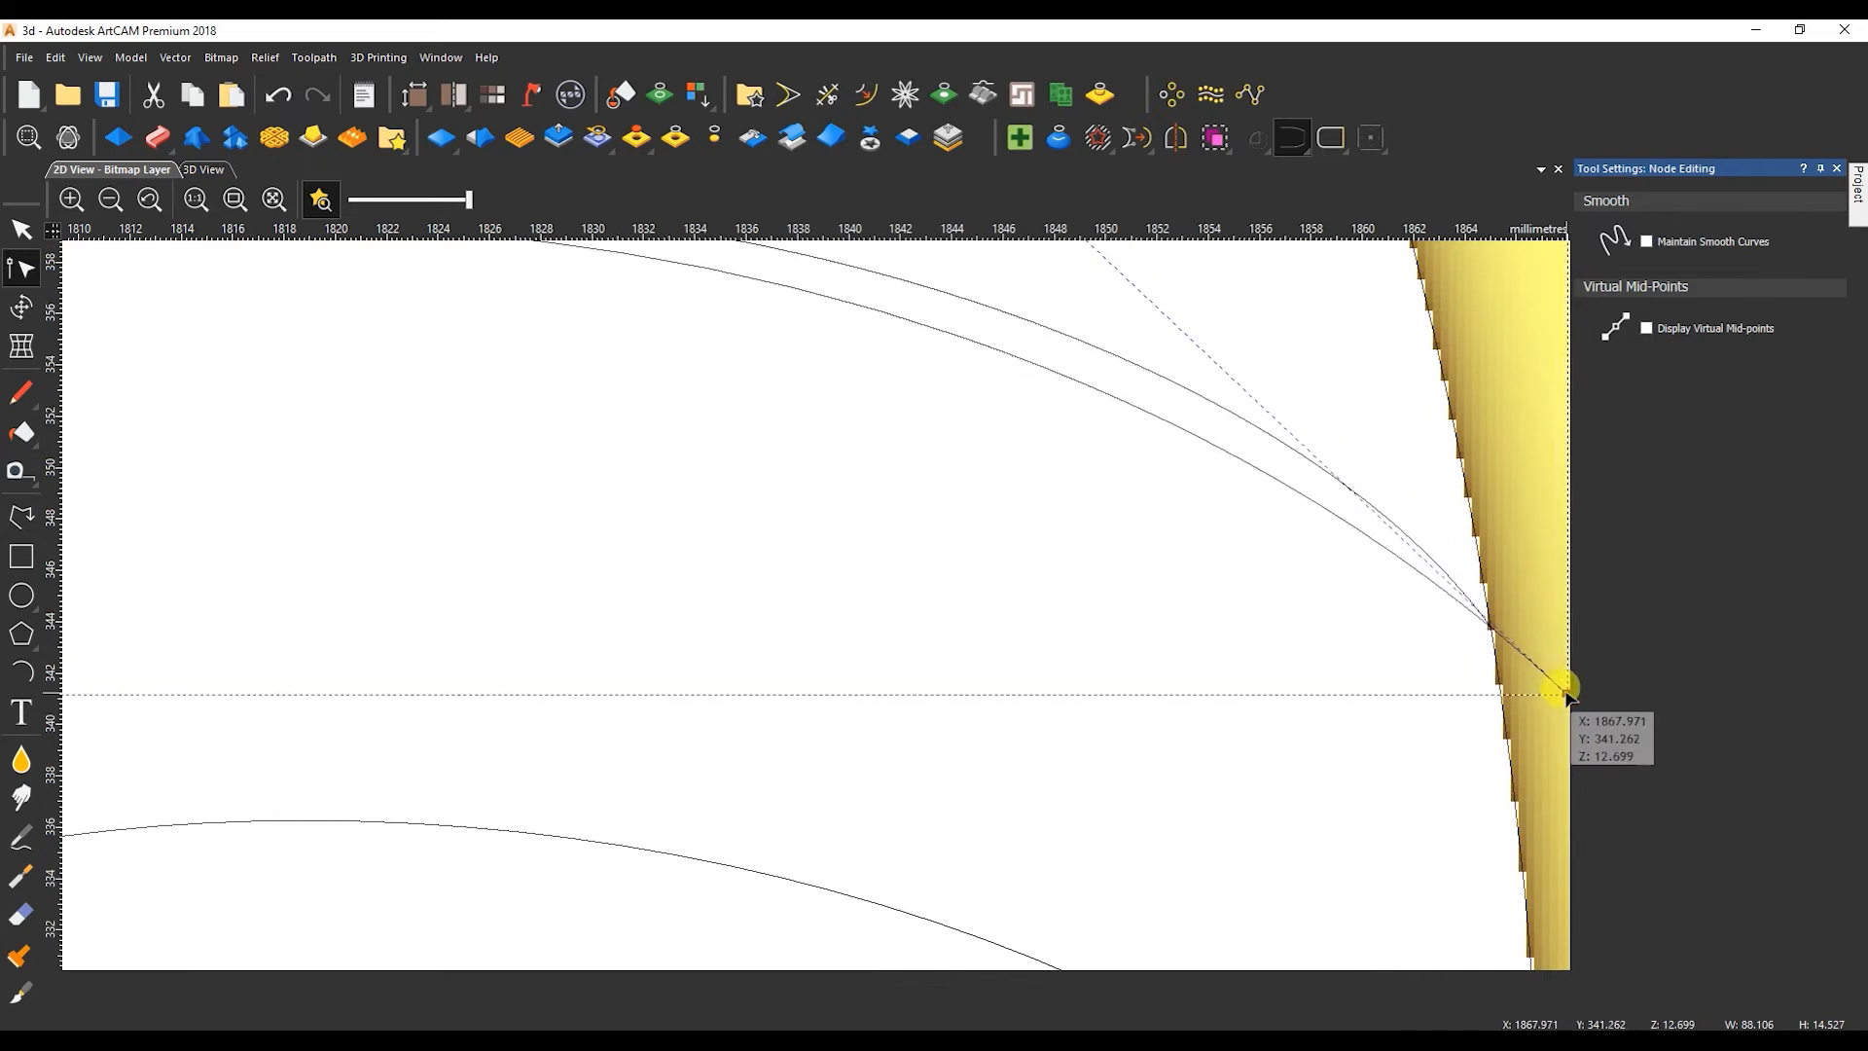
scroll(683, 512, up, 1)
key(i)
drag(683, 511, 685, 501)
drag(1155, 582, 1171, 560)
scroll(1171, 559, down, 1)
Adjust the fourth feather's curve by moving its outer end into the tail border and correcting its handle.
drag(504, 642, 516, 772)
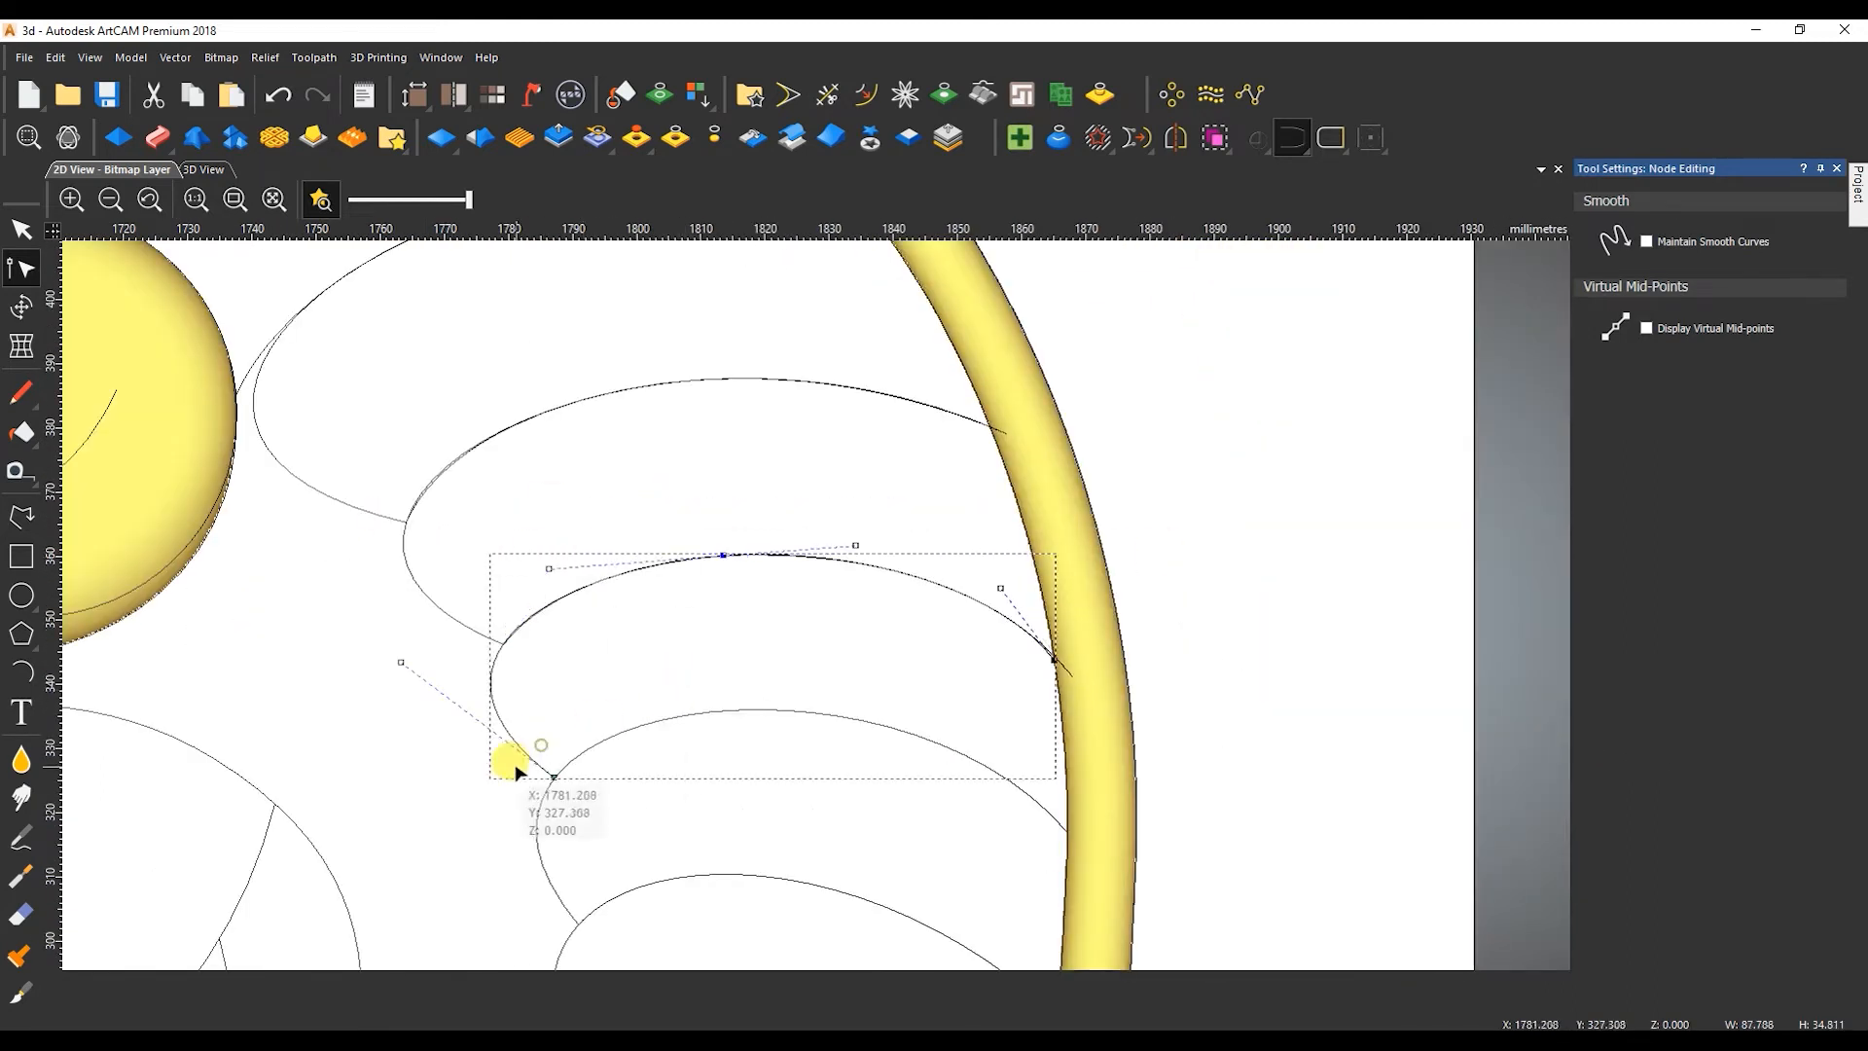
scroll(1070, 687, up, 2)
drag(1009, 575, 1082, 653)
scroll(1082, 654, down, 1)
drag(841, 483, 823, 454)
Draw a straight line about 83 mm wide from the fourth feather's lower end into the tail border for the fifth feather.
scroll(809, 459, down, 1)
click(21, 517)
click(590, 667)
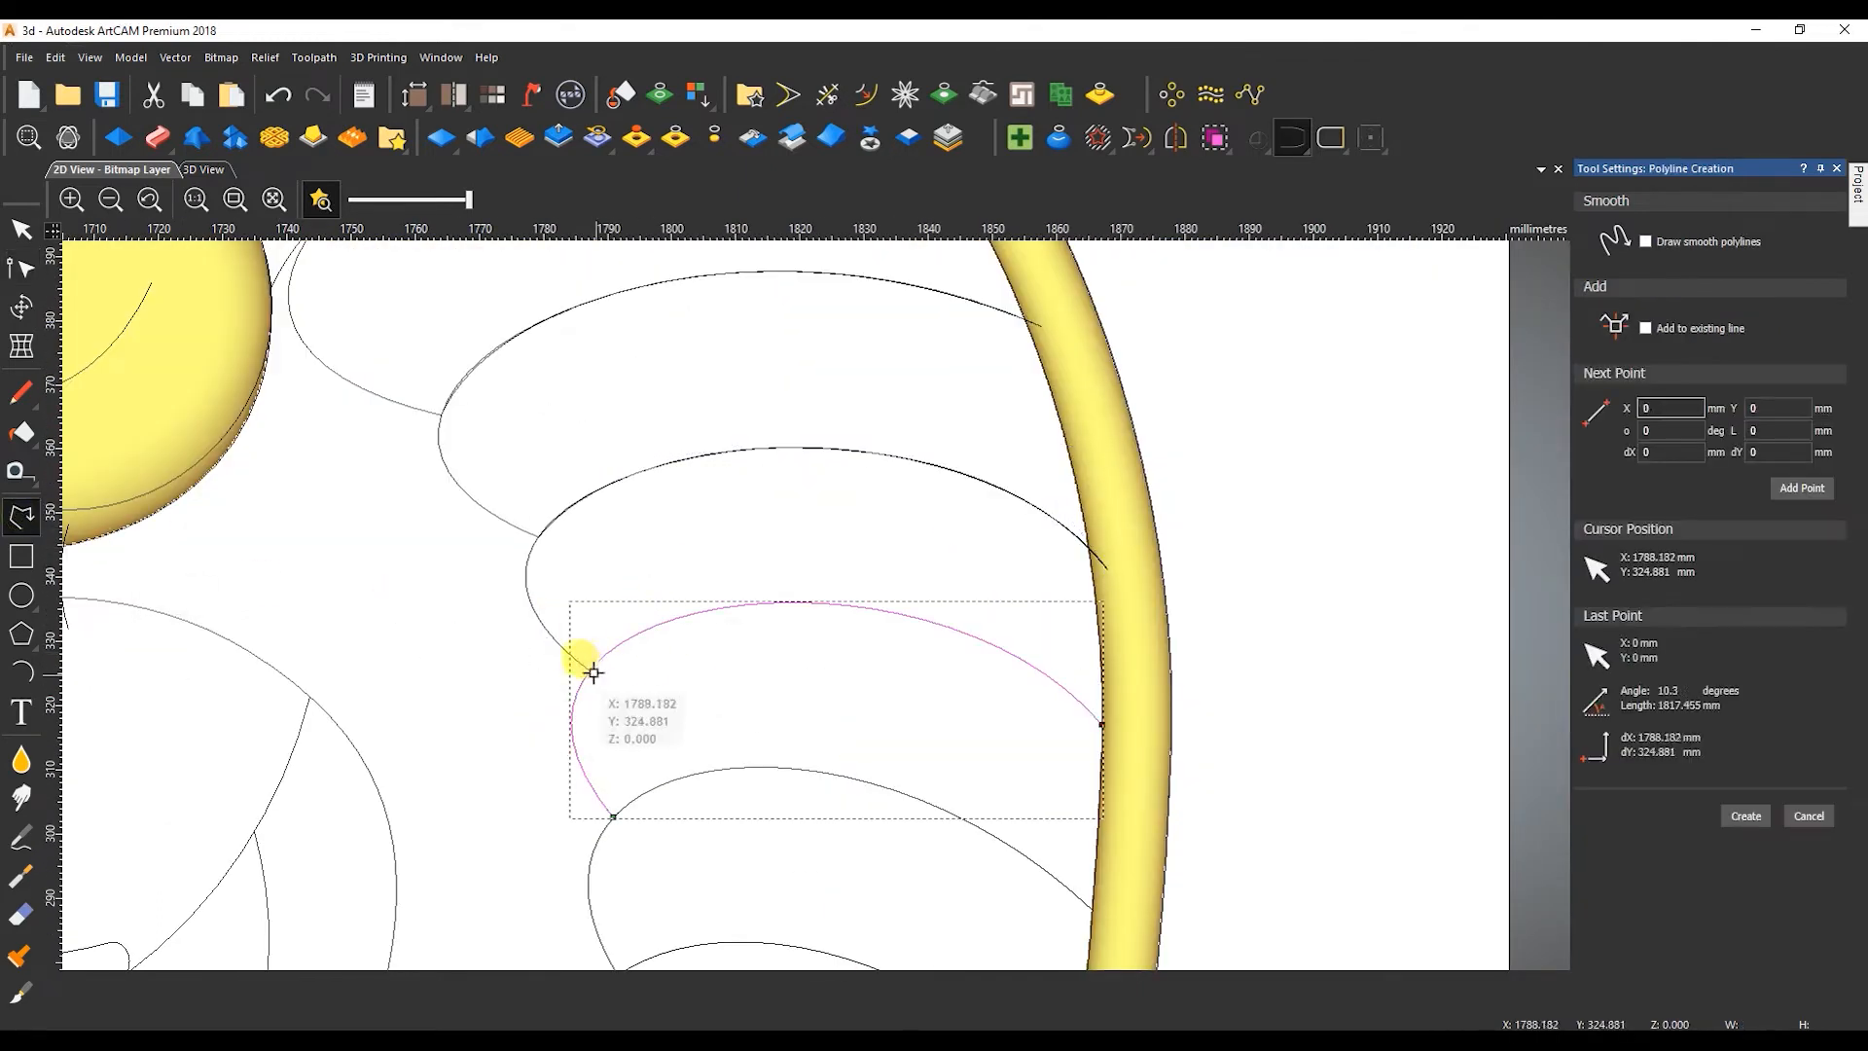
scroll(1113, 736, up, 2)
click(1151, 723)
right_click(1151, 722)
scroll(961, 609, down, 2)
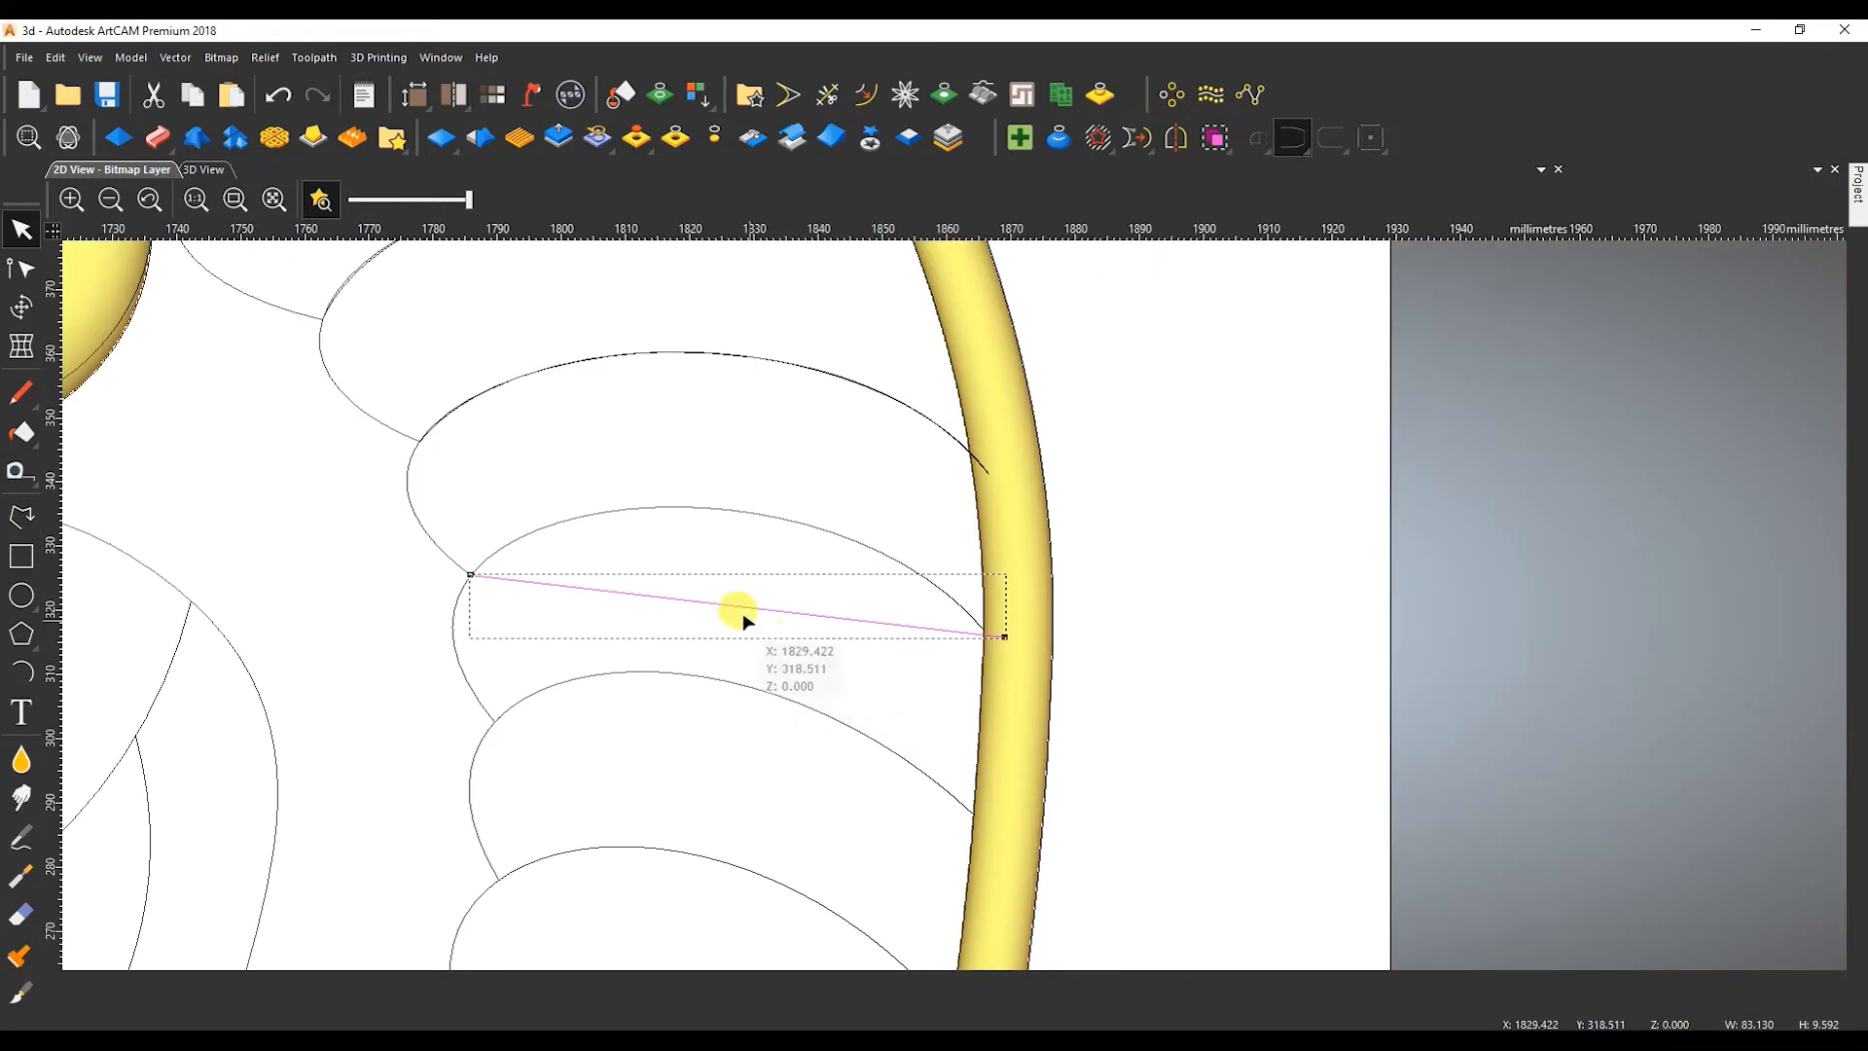
Convert the fifth feather's line to a Bezier, bend it along the existing curve, and extend that curve's outer end into the tail border.
key(n)
key(b)
drag(636, 570, 814, 628)
drag(655, 594, 560, 487)
drag(734, 507, 822, 463)
scroll(1007, 647, up, 2)
click(948, 568)
drag(949, 569, 1033, 604)
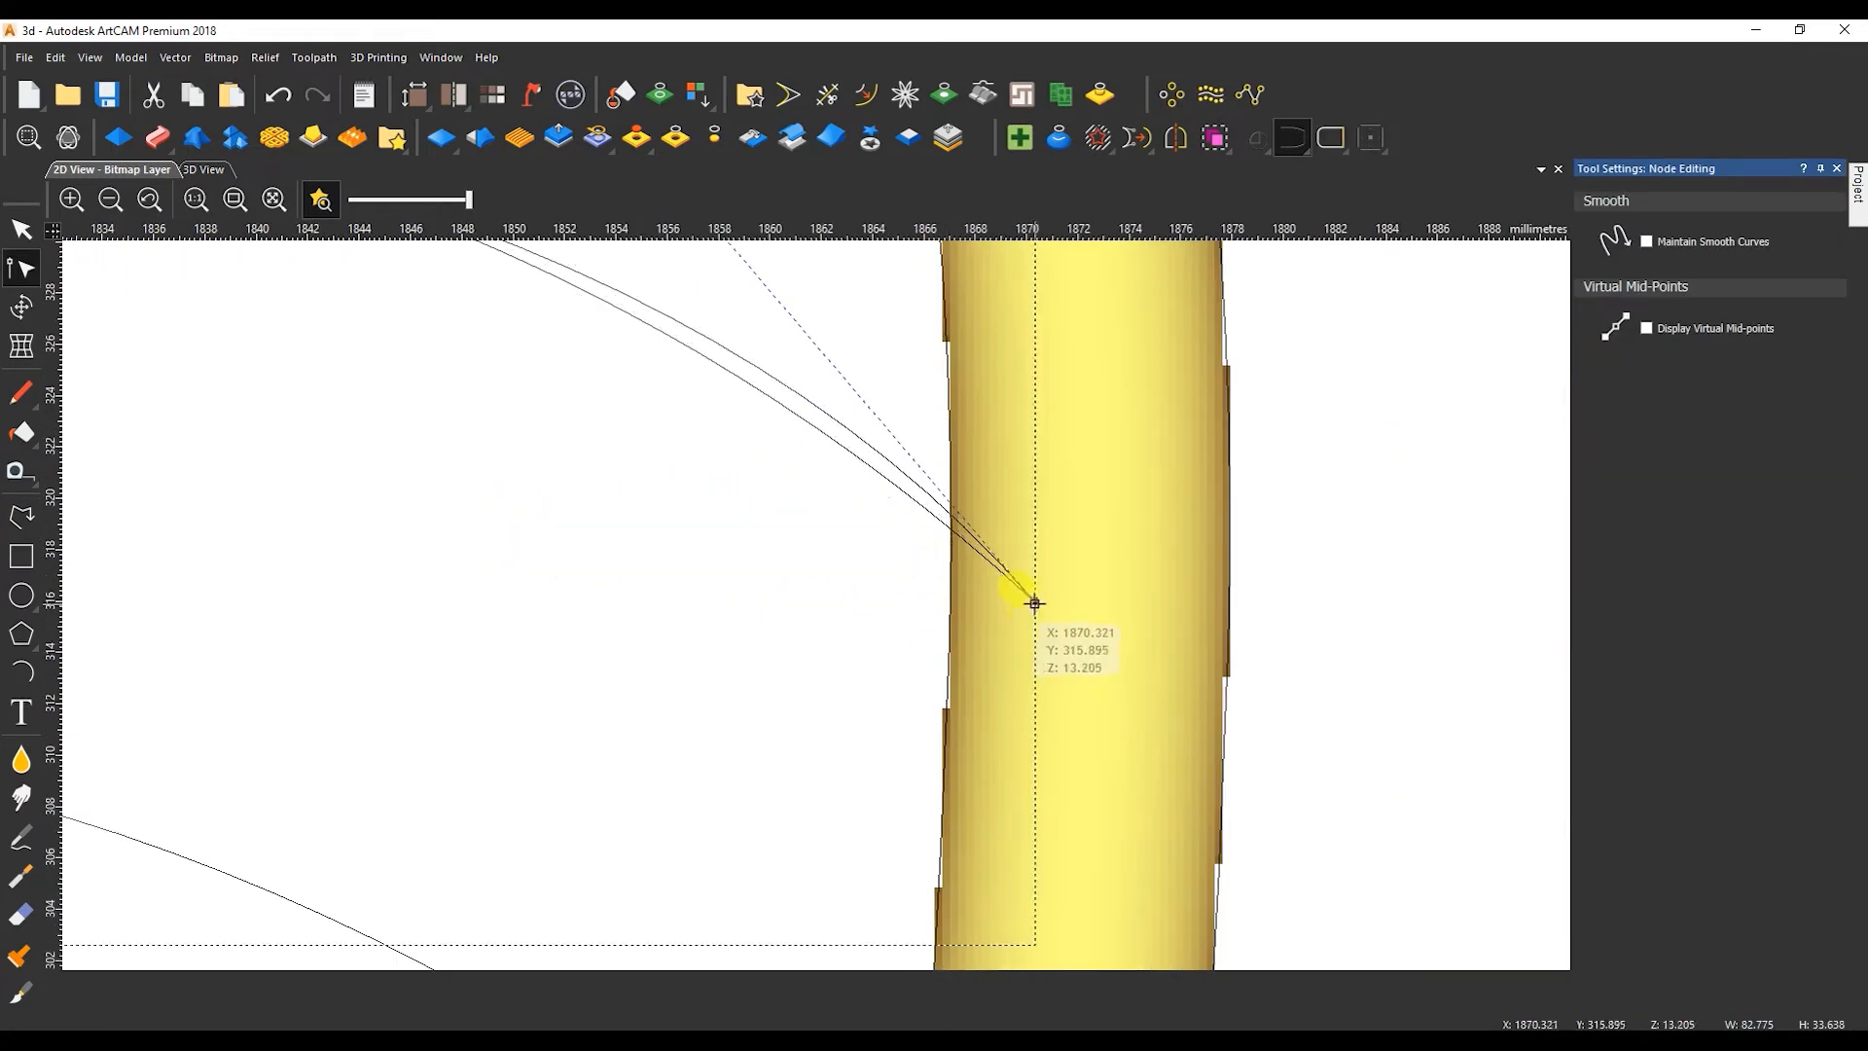
scroll(818, 605, down, 2)
drag(689, 400, 666, 394)
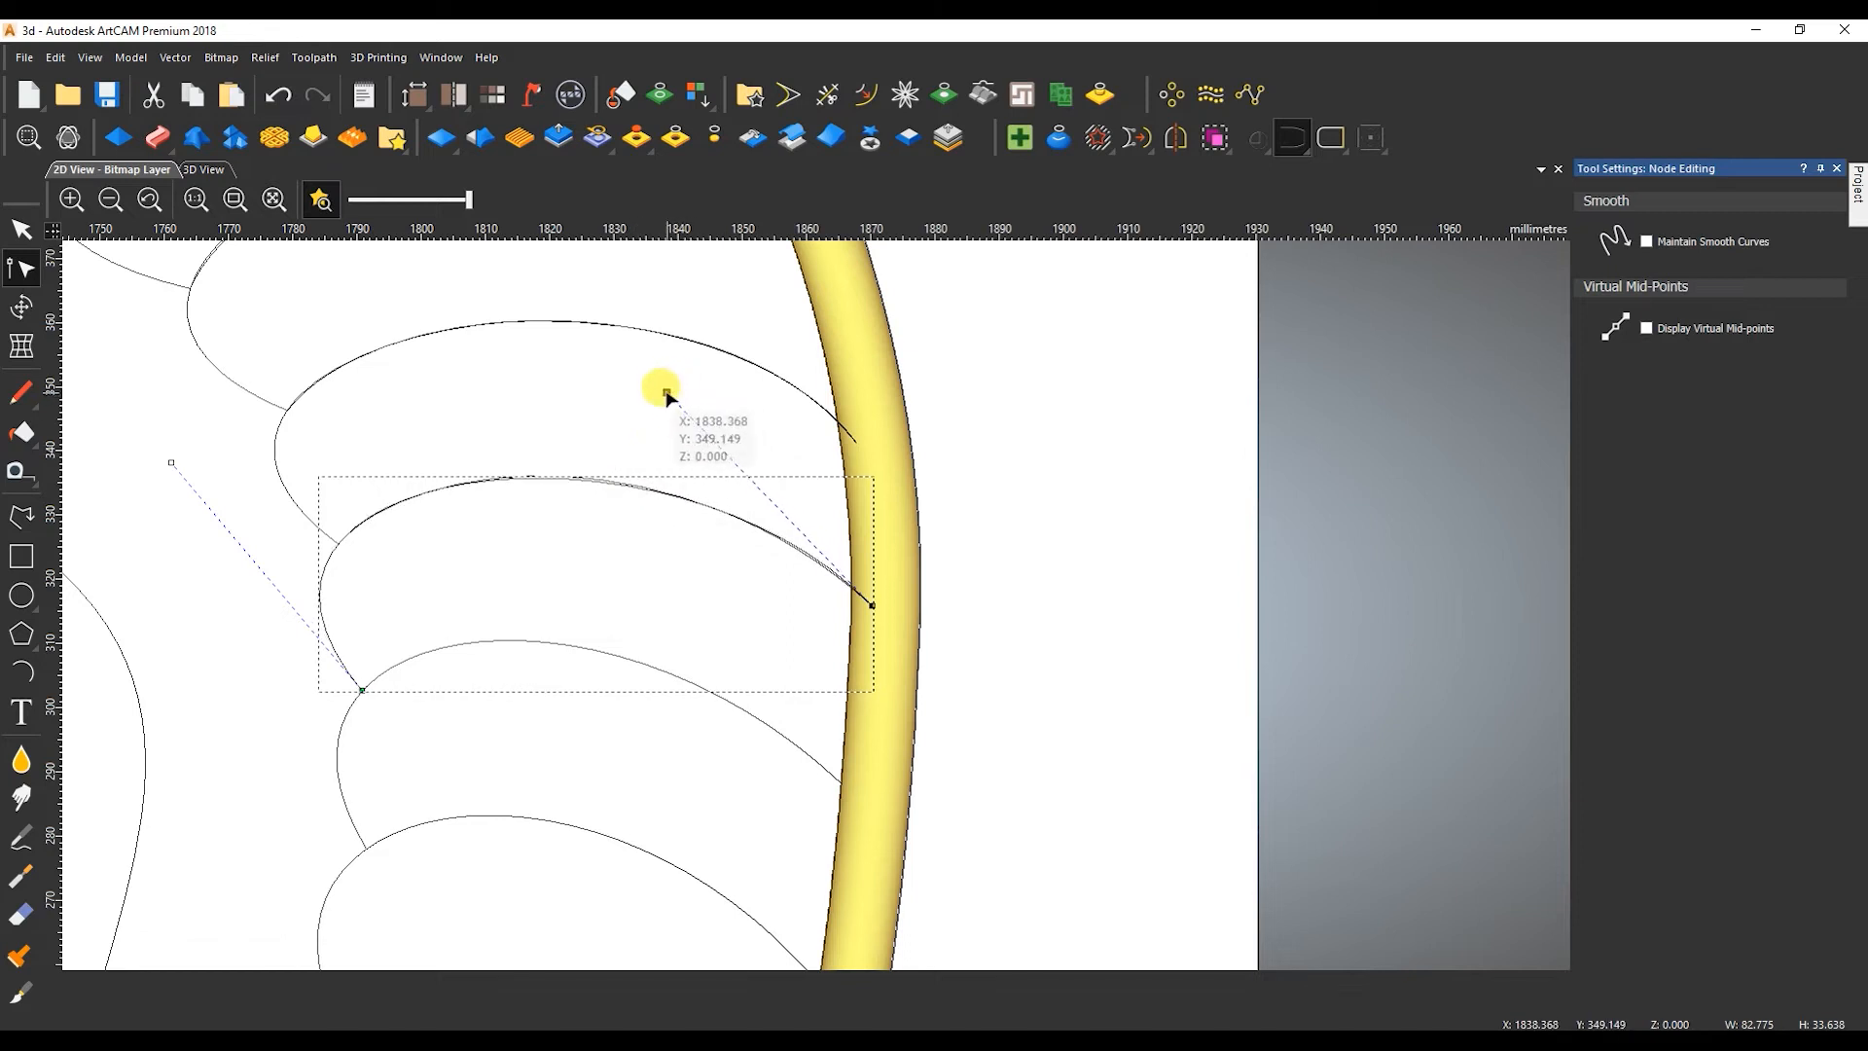
Extend the sixth feather's existing curve into the tail border to a width of about 81 mm and adjust its lower-end handle.
click(473, 638)
scroll(817, 798, up, 2)
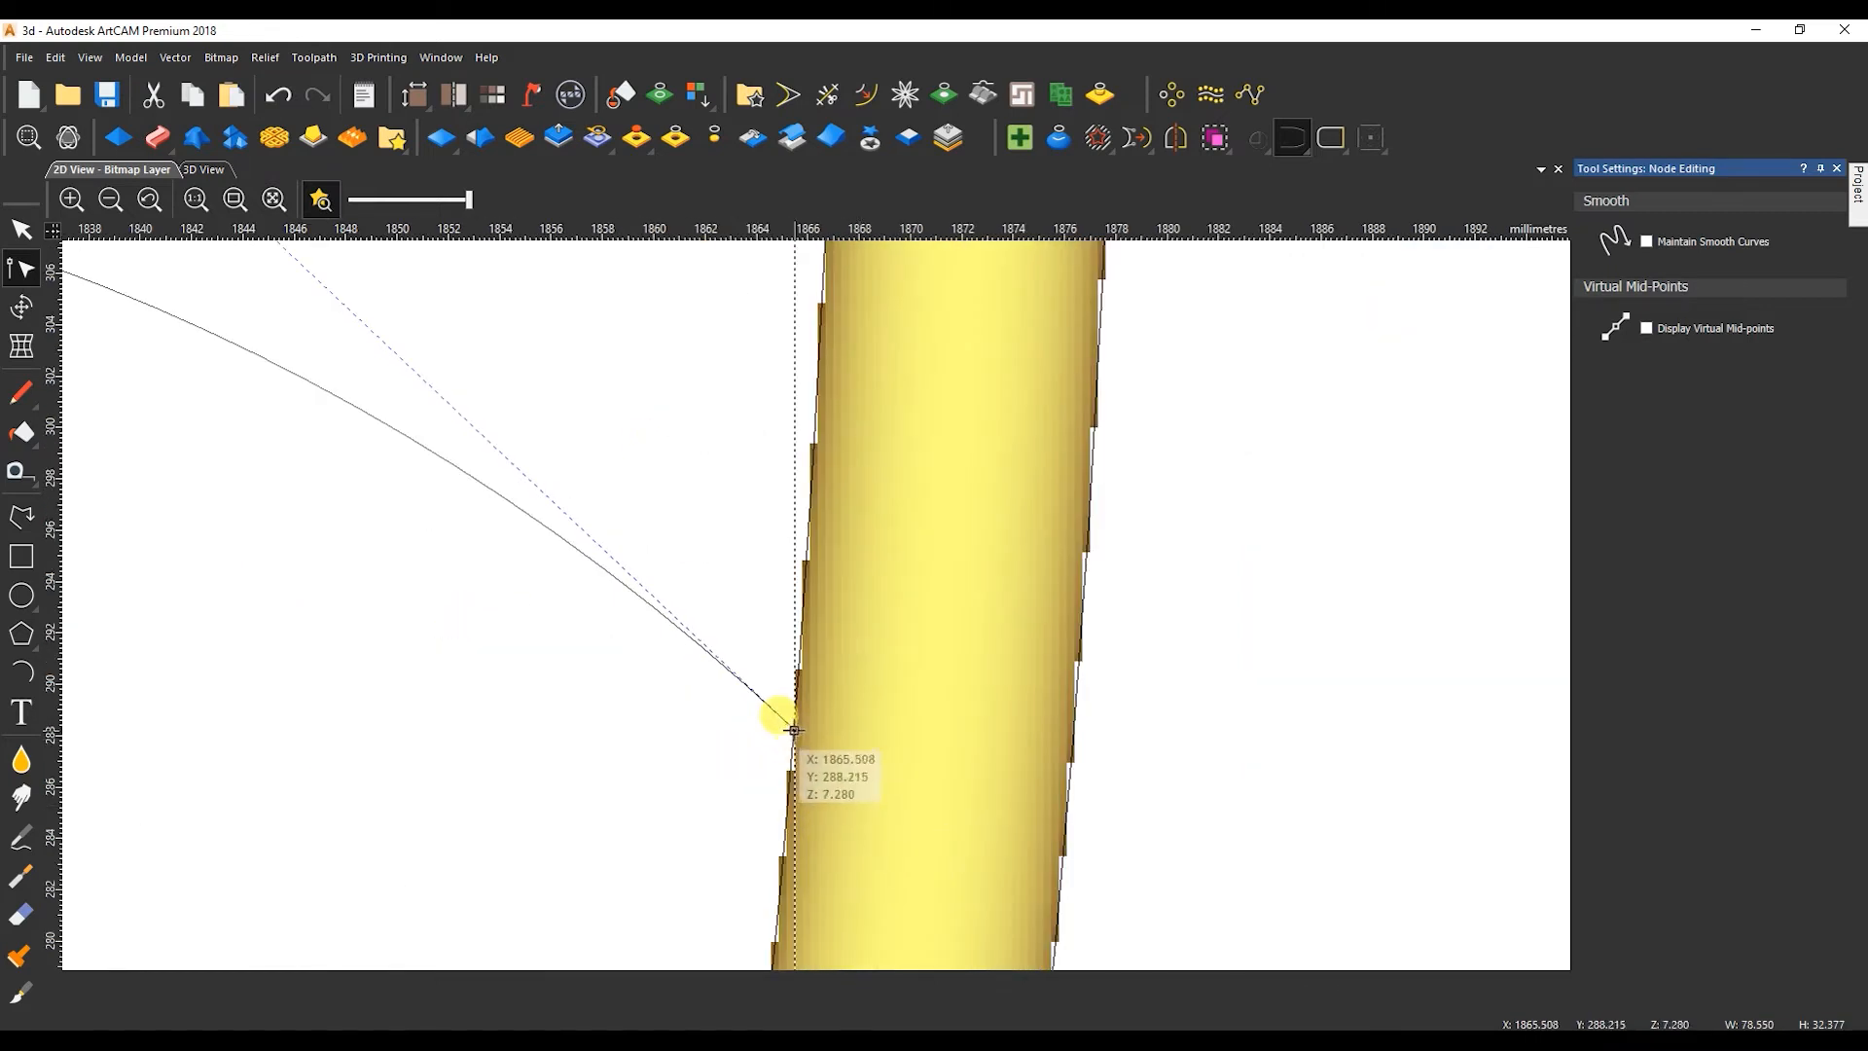
scroll(569, 644, down, 2)
drag(200, 477, 195, 472)
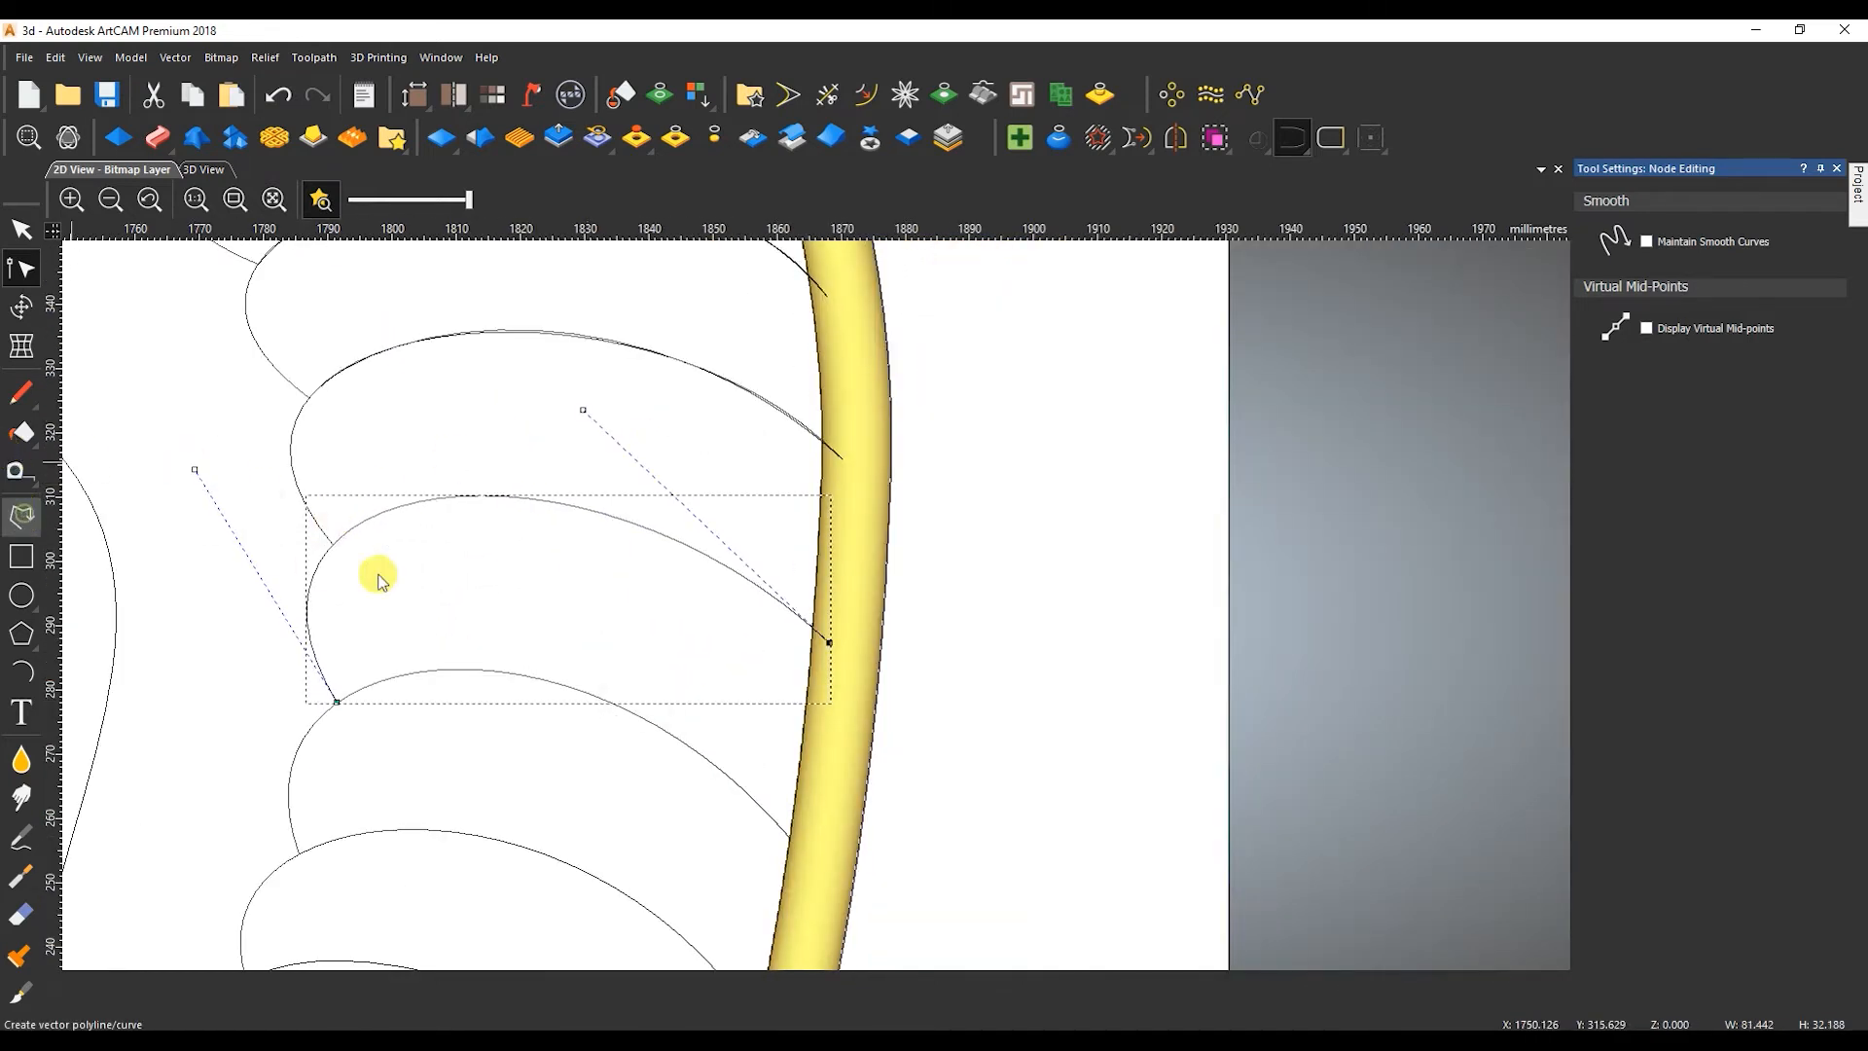
Draw a straight line about 77 mm wide from the fifth feather's lower end into the tail border for the sixth feather.
click(21, 515)
click(332, 543)
scroll(847, 640, up, 2)
click(764, 659)
key(Escape)
scroll(647, 637, down, 2)
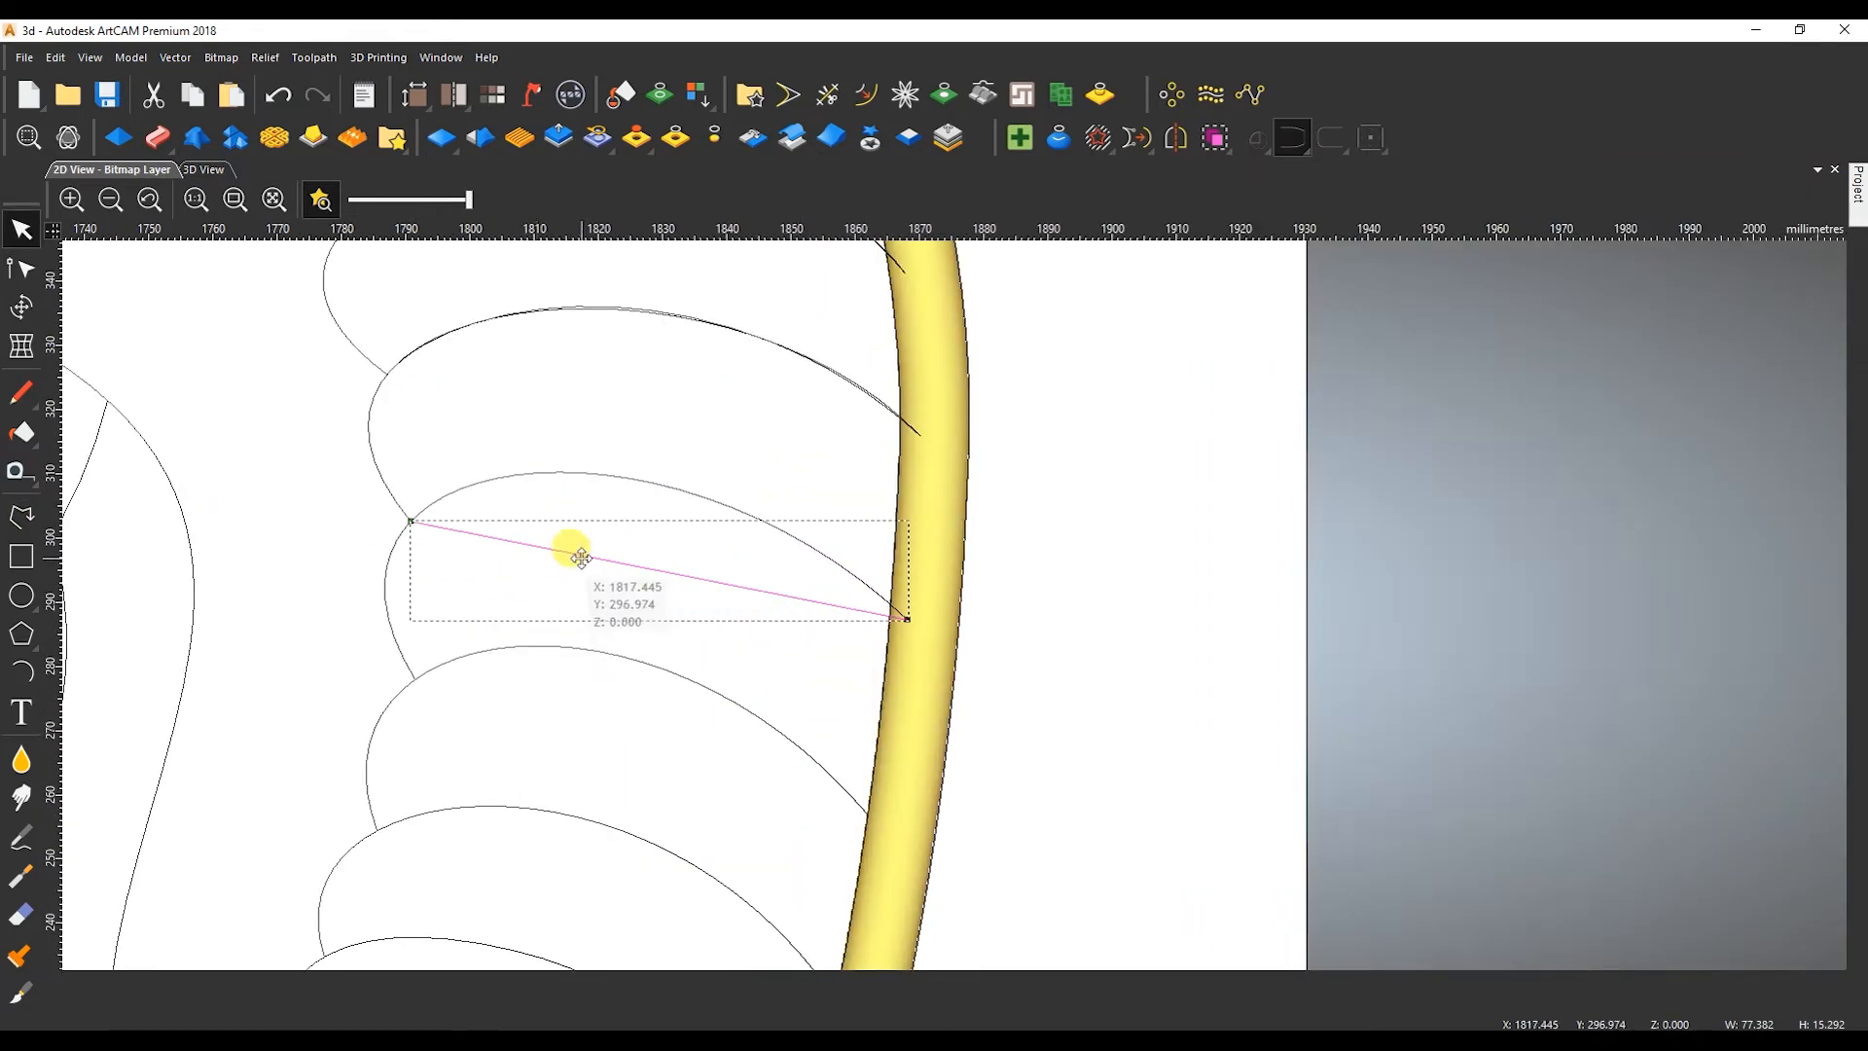
Bend the sixth feather's line as a Bezier along its existing curve and extend the seventh feather's outer end into the tail border.
key(n)
key(b)
drag(626, 534, 907, 635)
drag(668, 554, 587, 439)
drag(751, 473, 815, 456)
click(755, 702)
click(678, 648)
scroll(977, 823, up, 2)
drag(906, 781, 957, 809)
scroll(958, 809, down, 4)
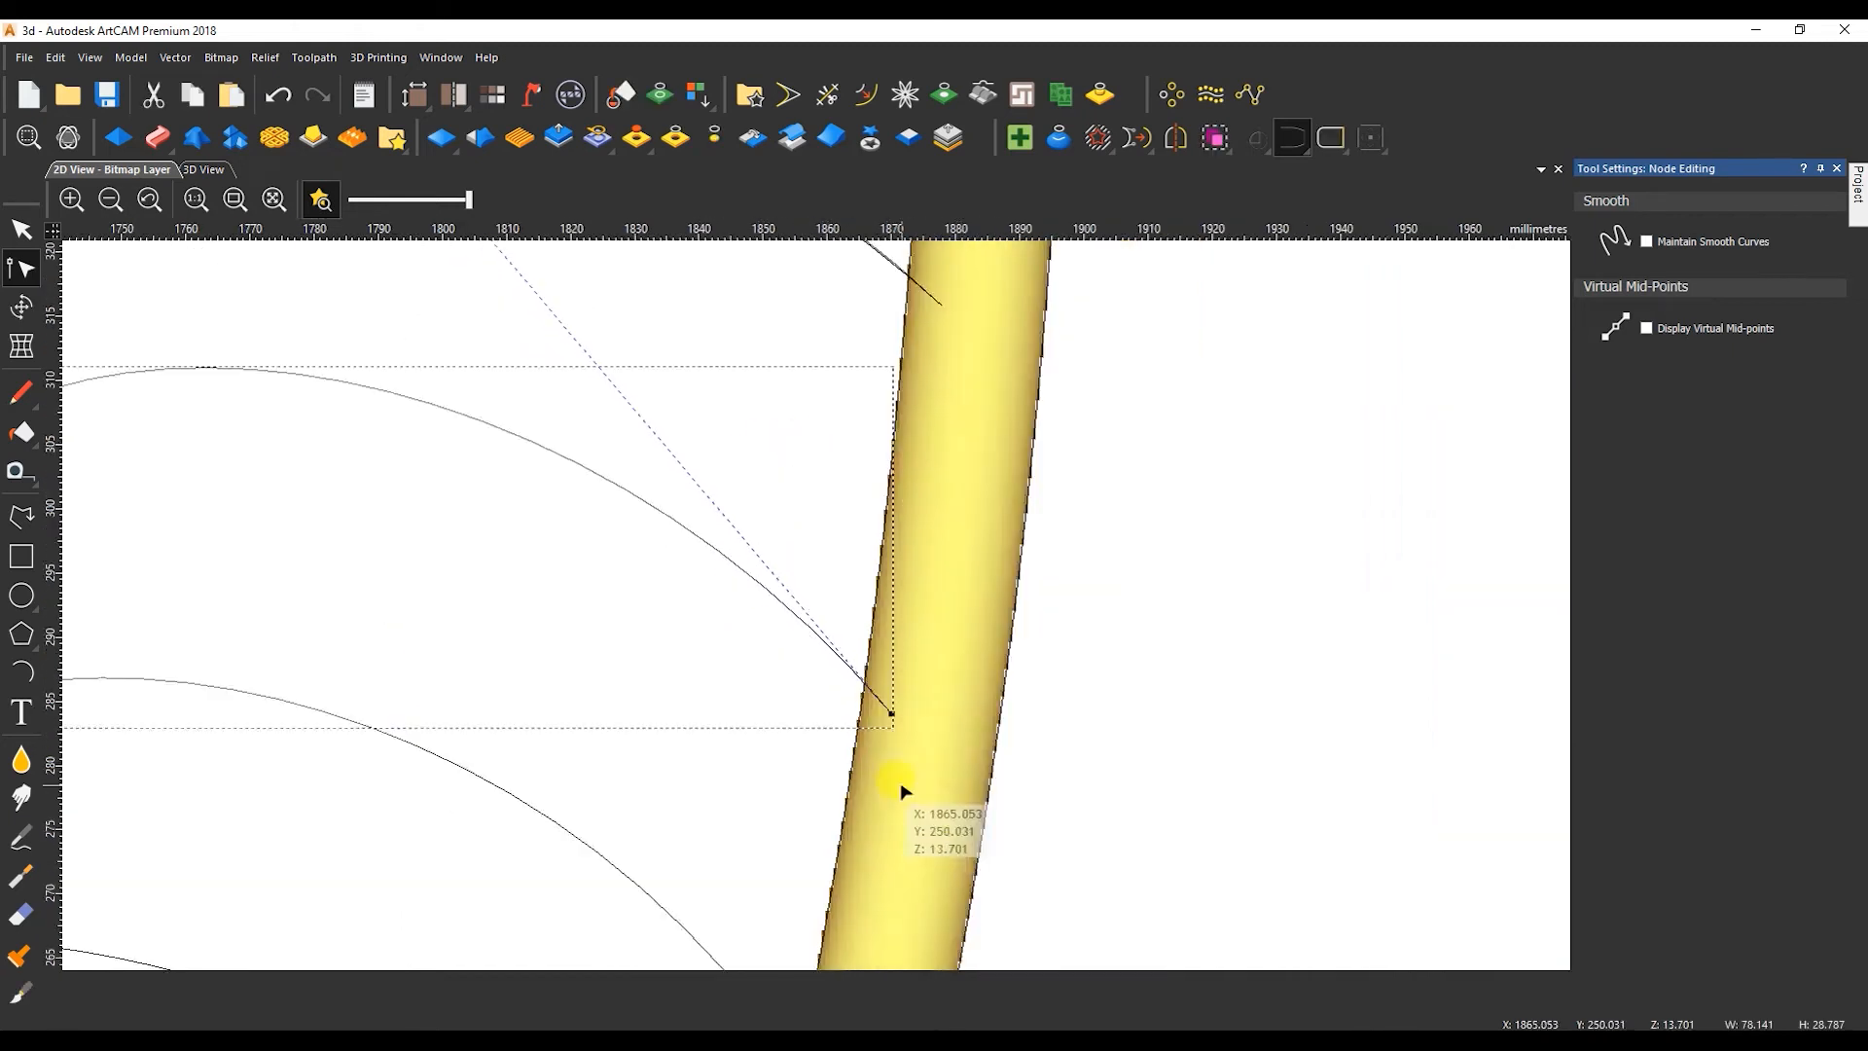
Draw a line about 73 mm wide from the sixth feather's lower end into the border and bend it along the seventh feather's curve.
click(21, 517)
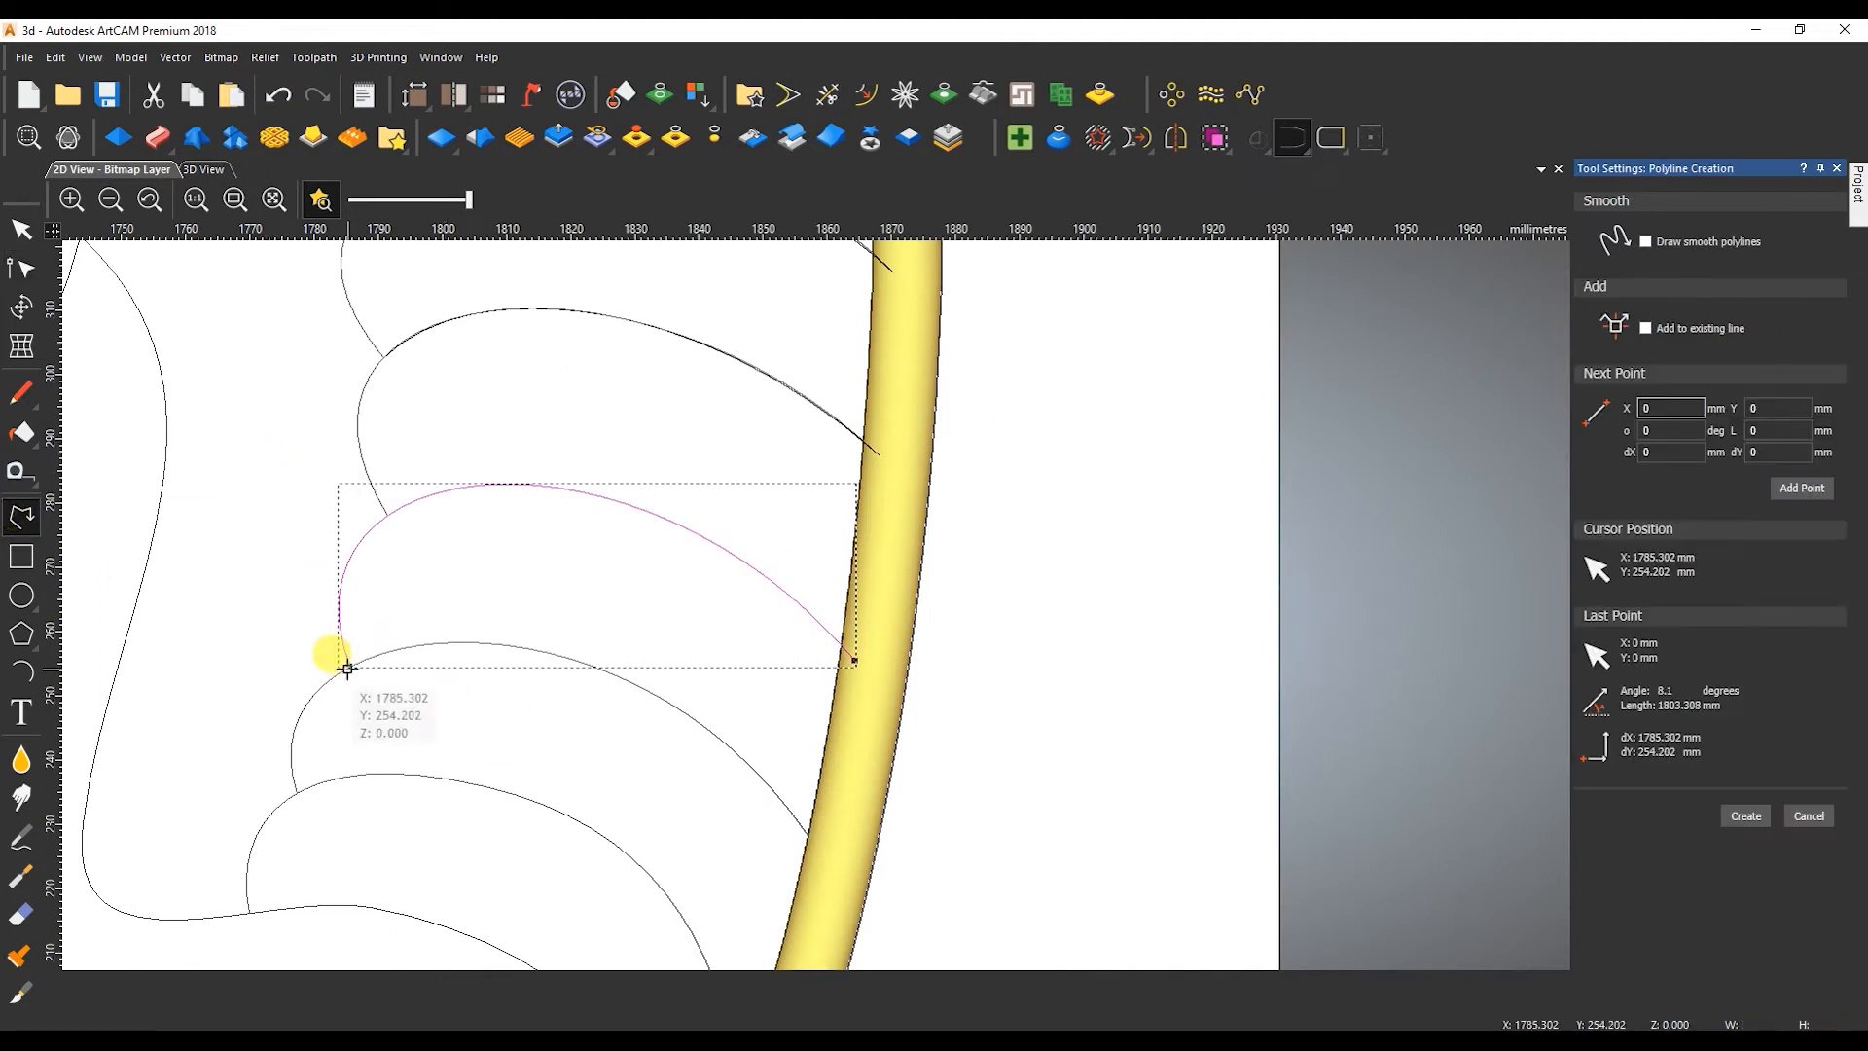
click(386, 514)
click(854, 661)
key(Escape)
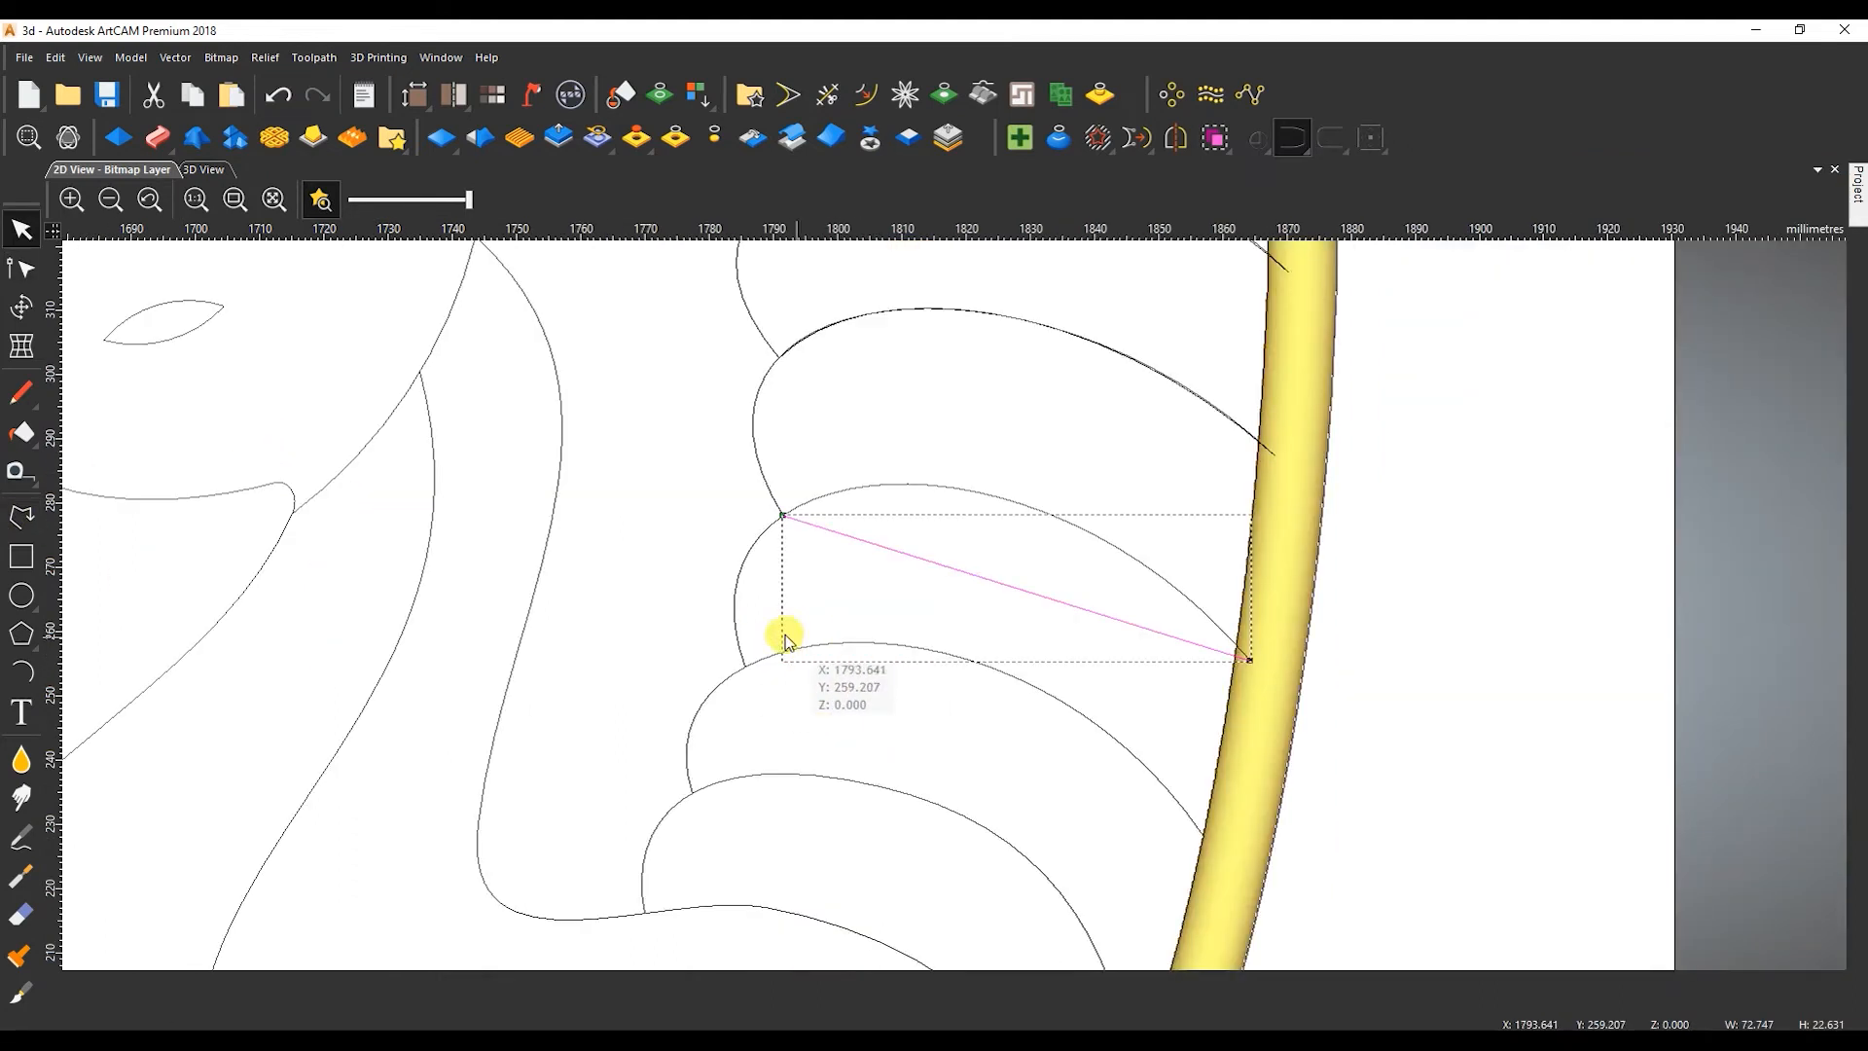
key(n)
drag(938, 563, 888, 433)
drag(1094, 611, 1099, 496)
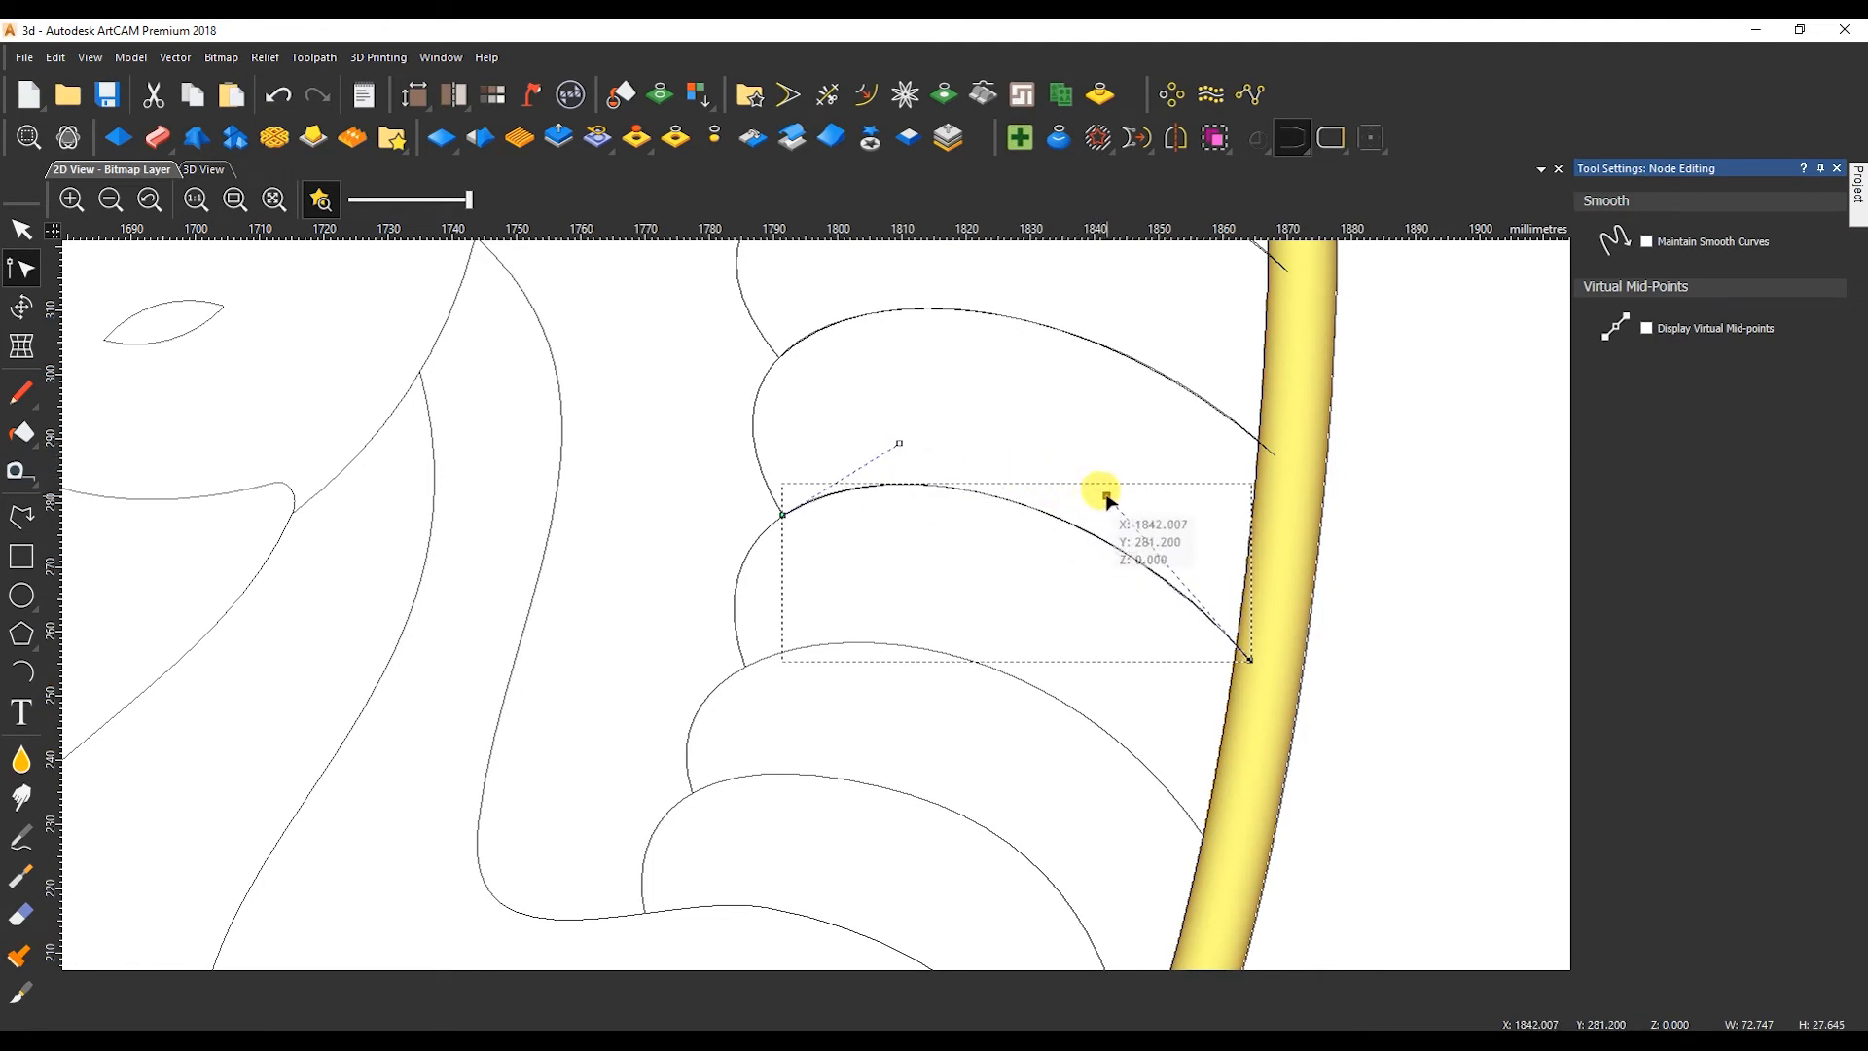
Draw a line about 74 mm wide from the seventh feather's lower end into the border and extend the eighth feather's existing curve to meet it.
click(8, 523)
click(744, 666)
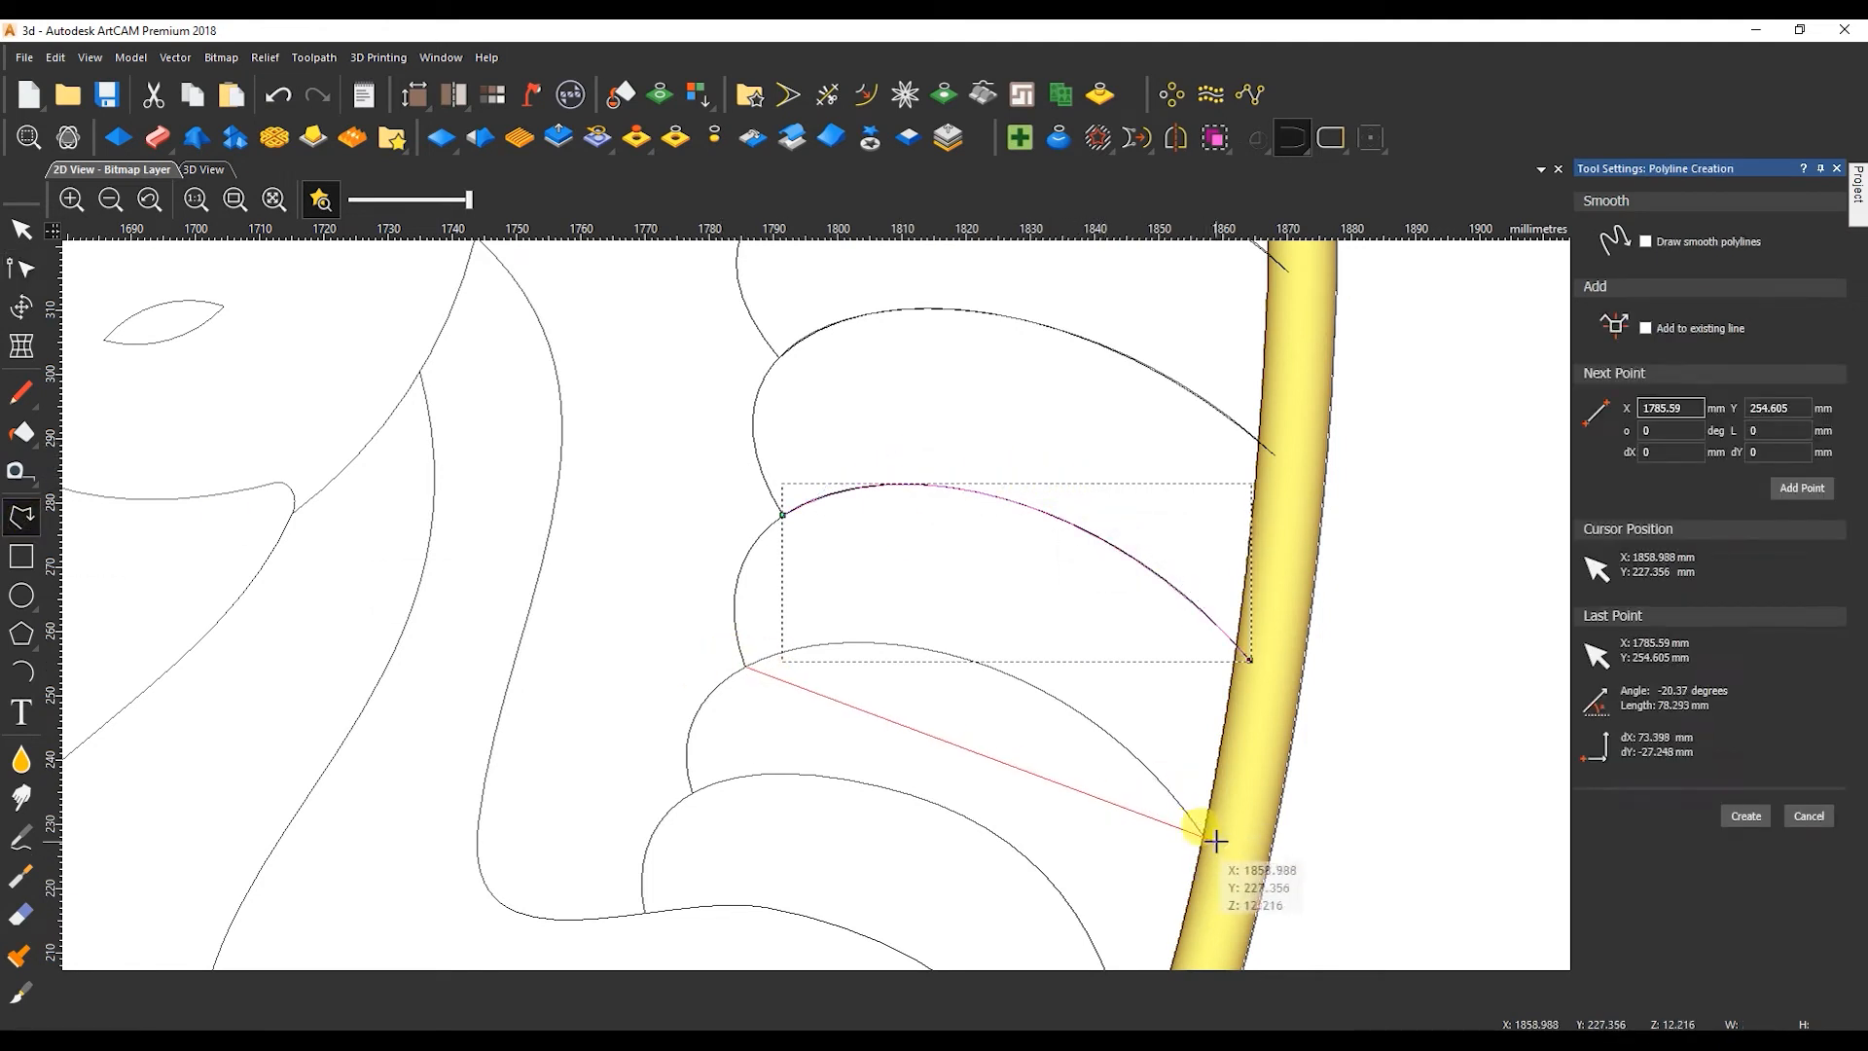
click(1216, 838)
key(Escape)
key(n)
scroll(1195, 764, up, 5)
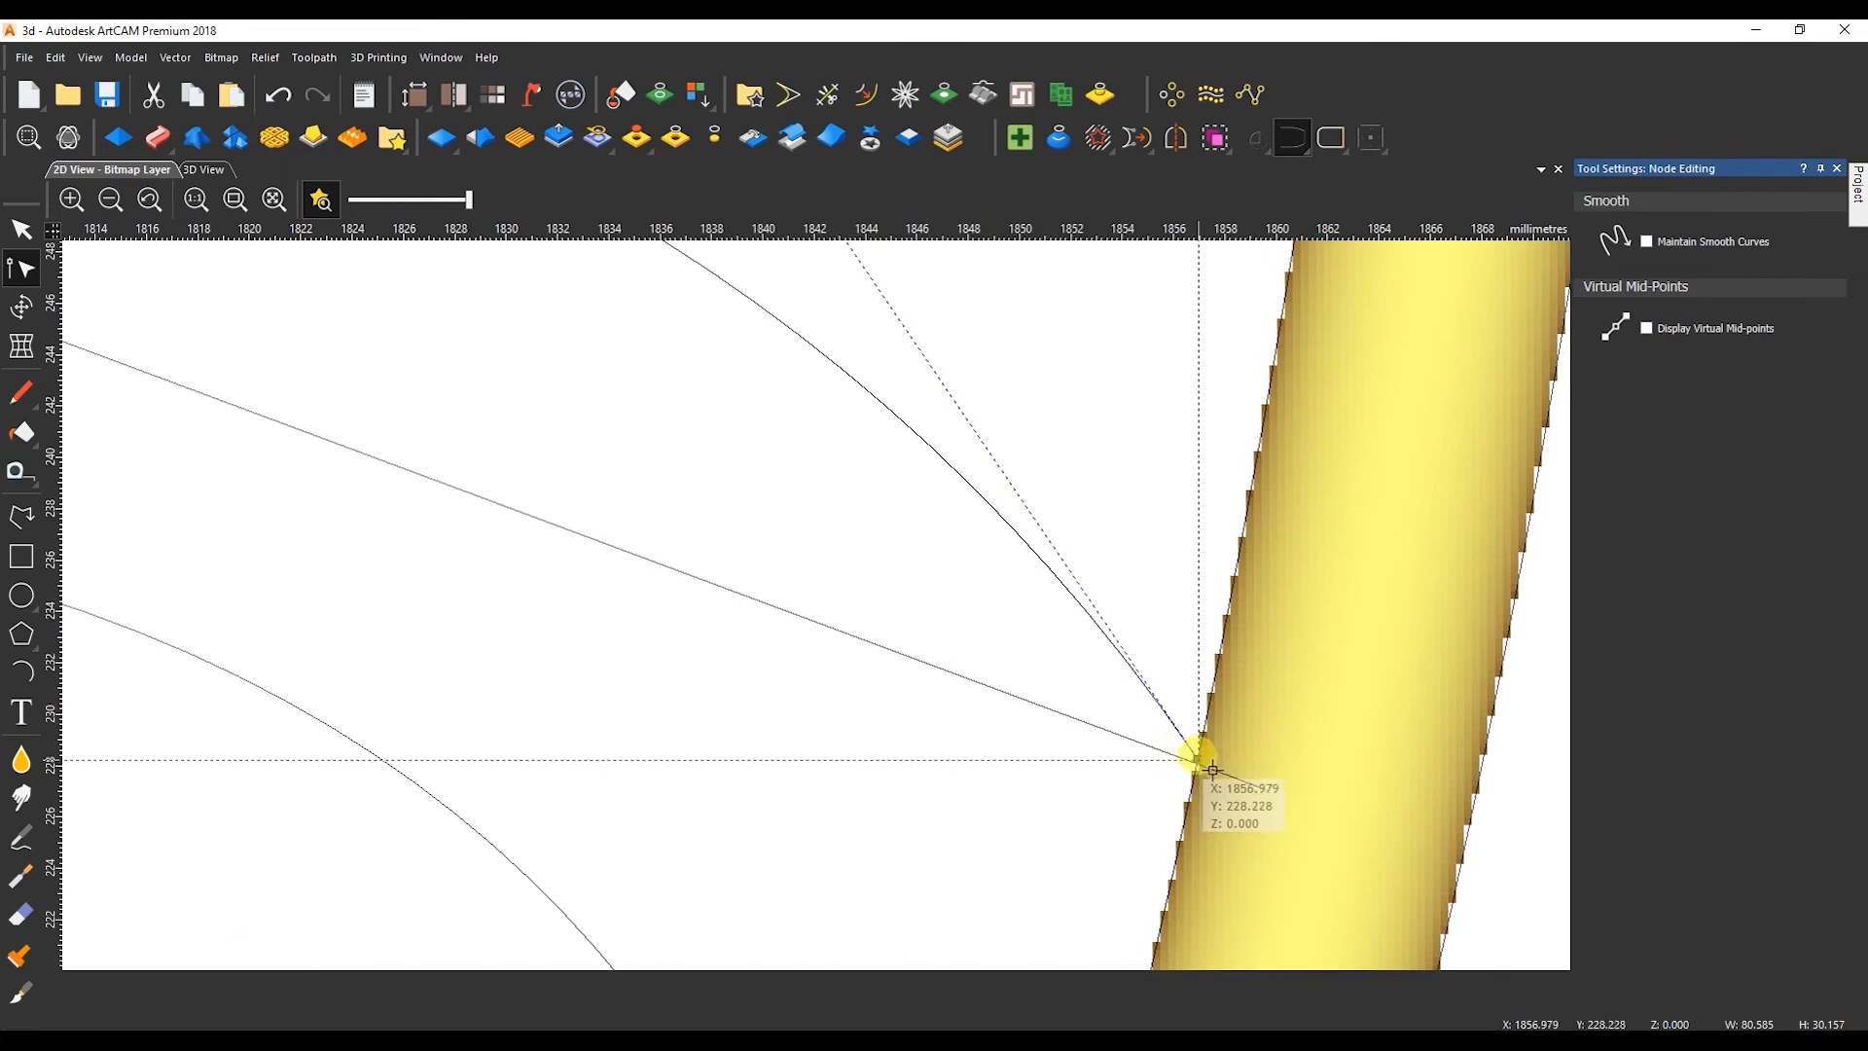
scroll(493, 518, down, 3)
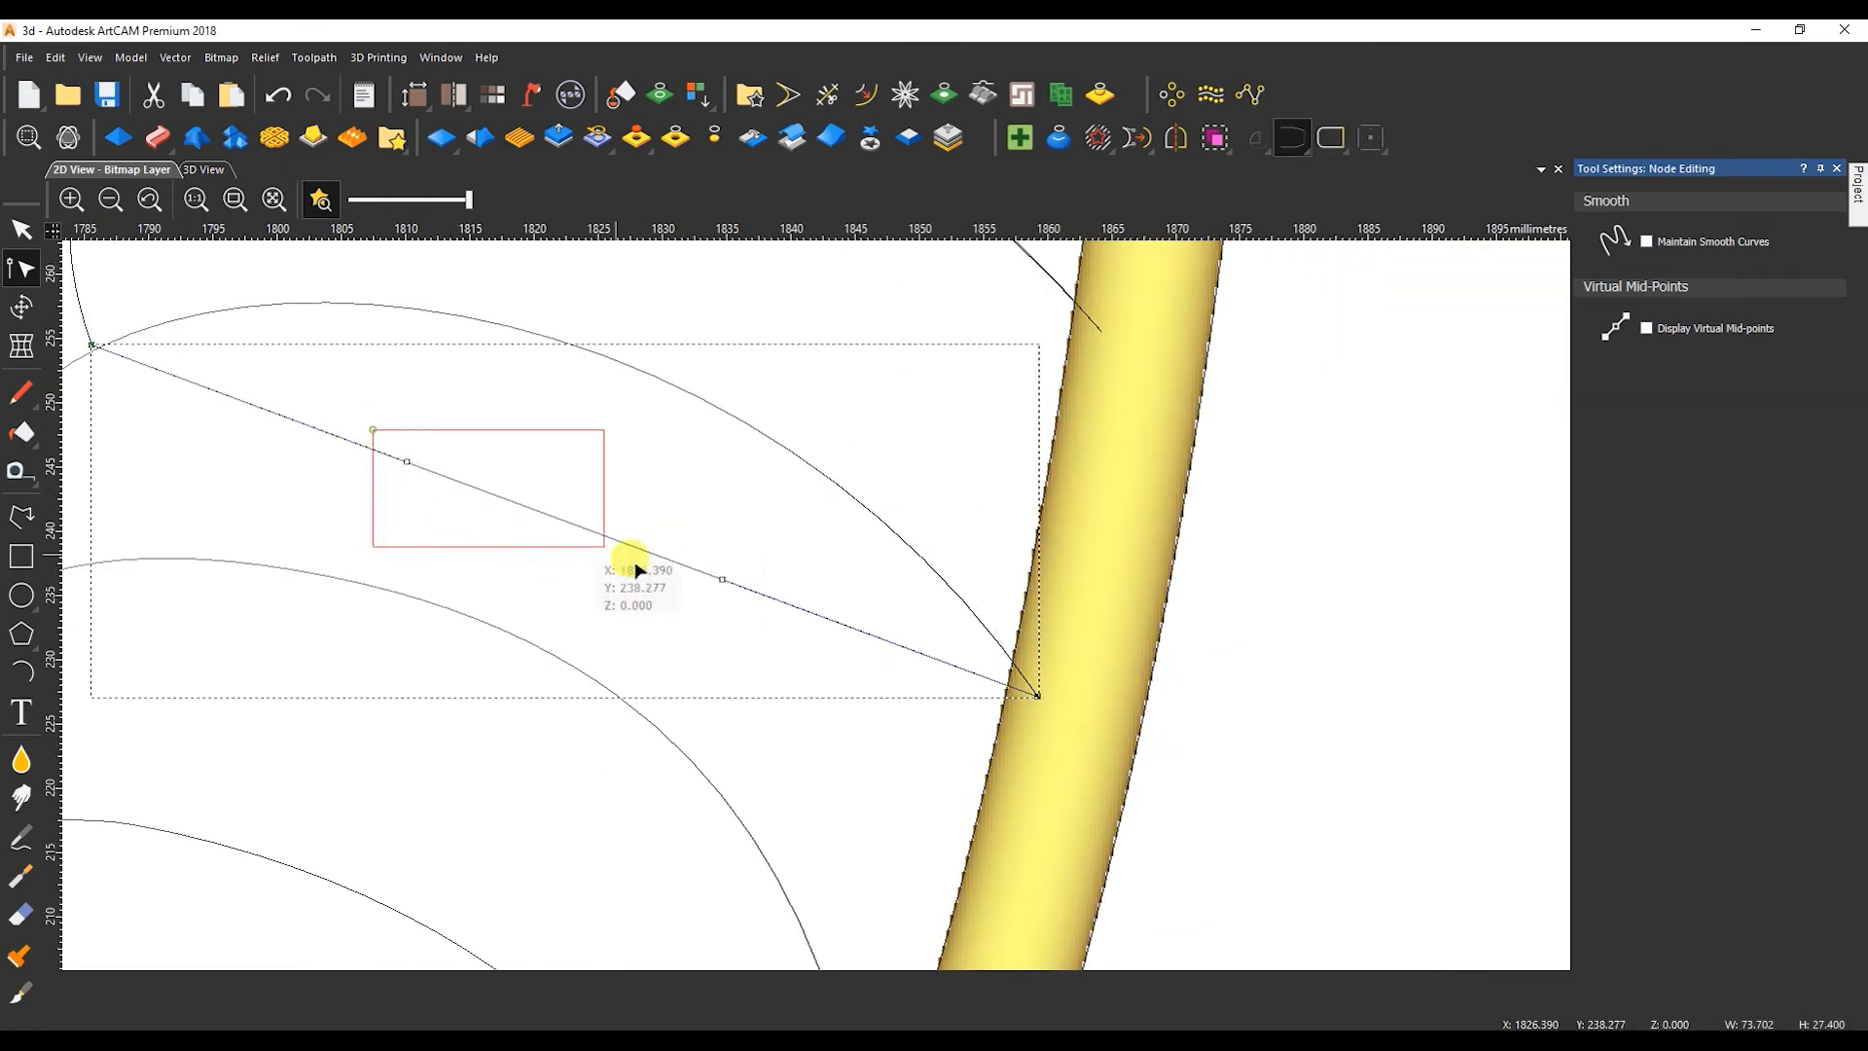
Bend the eighth feather's line along its existing curve and fine-tune both Bezier handles to match it.
middle_drag(373, 435, 601, 541)
drag(605, 453, 613, 301)
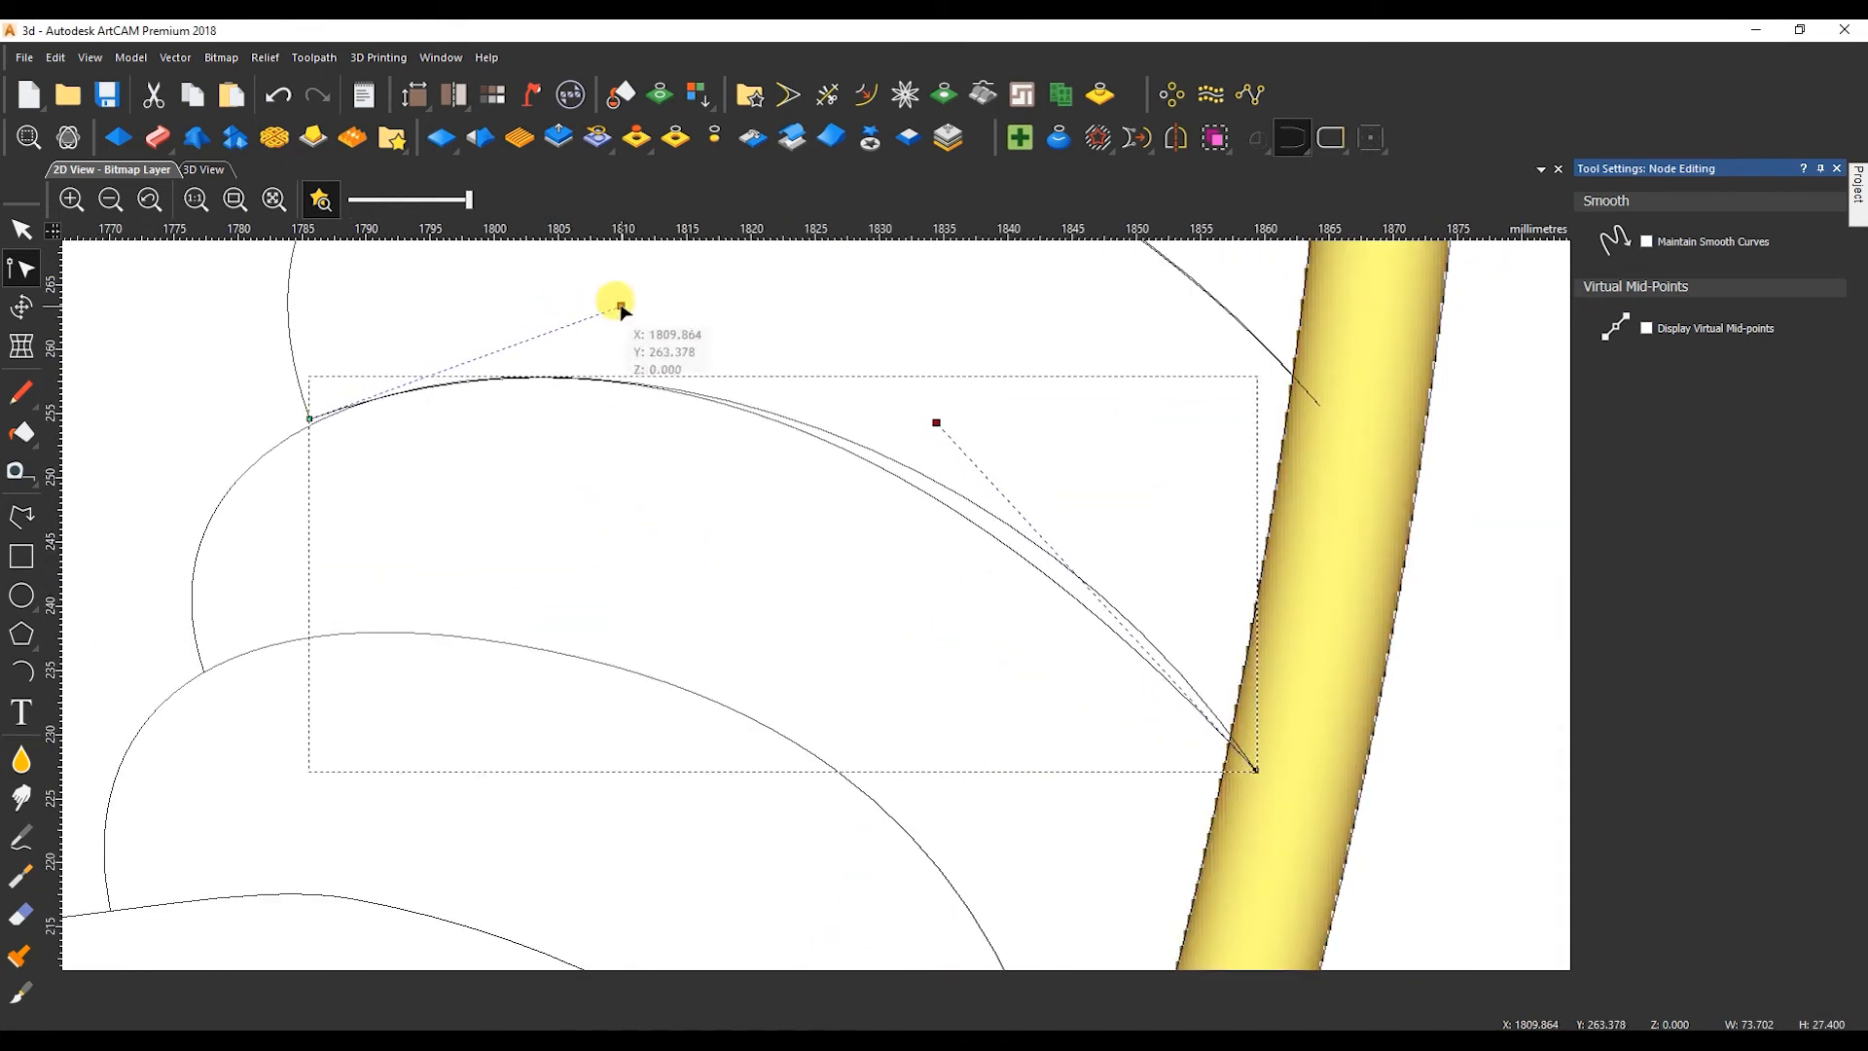
drag(935, 421, 1013, 417)
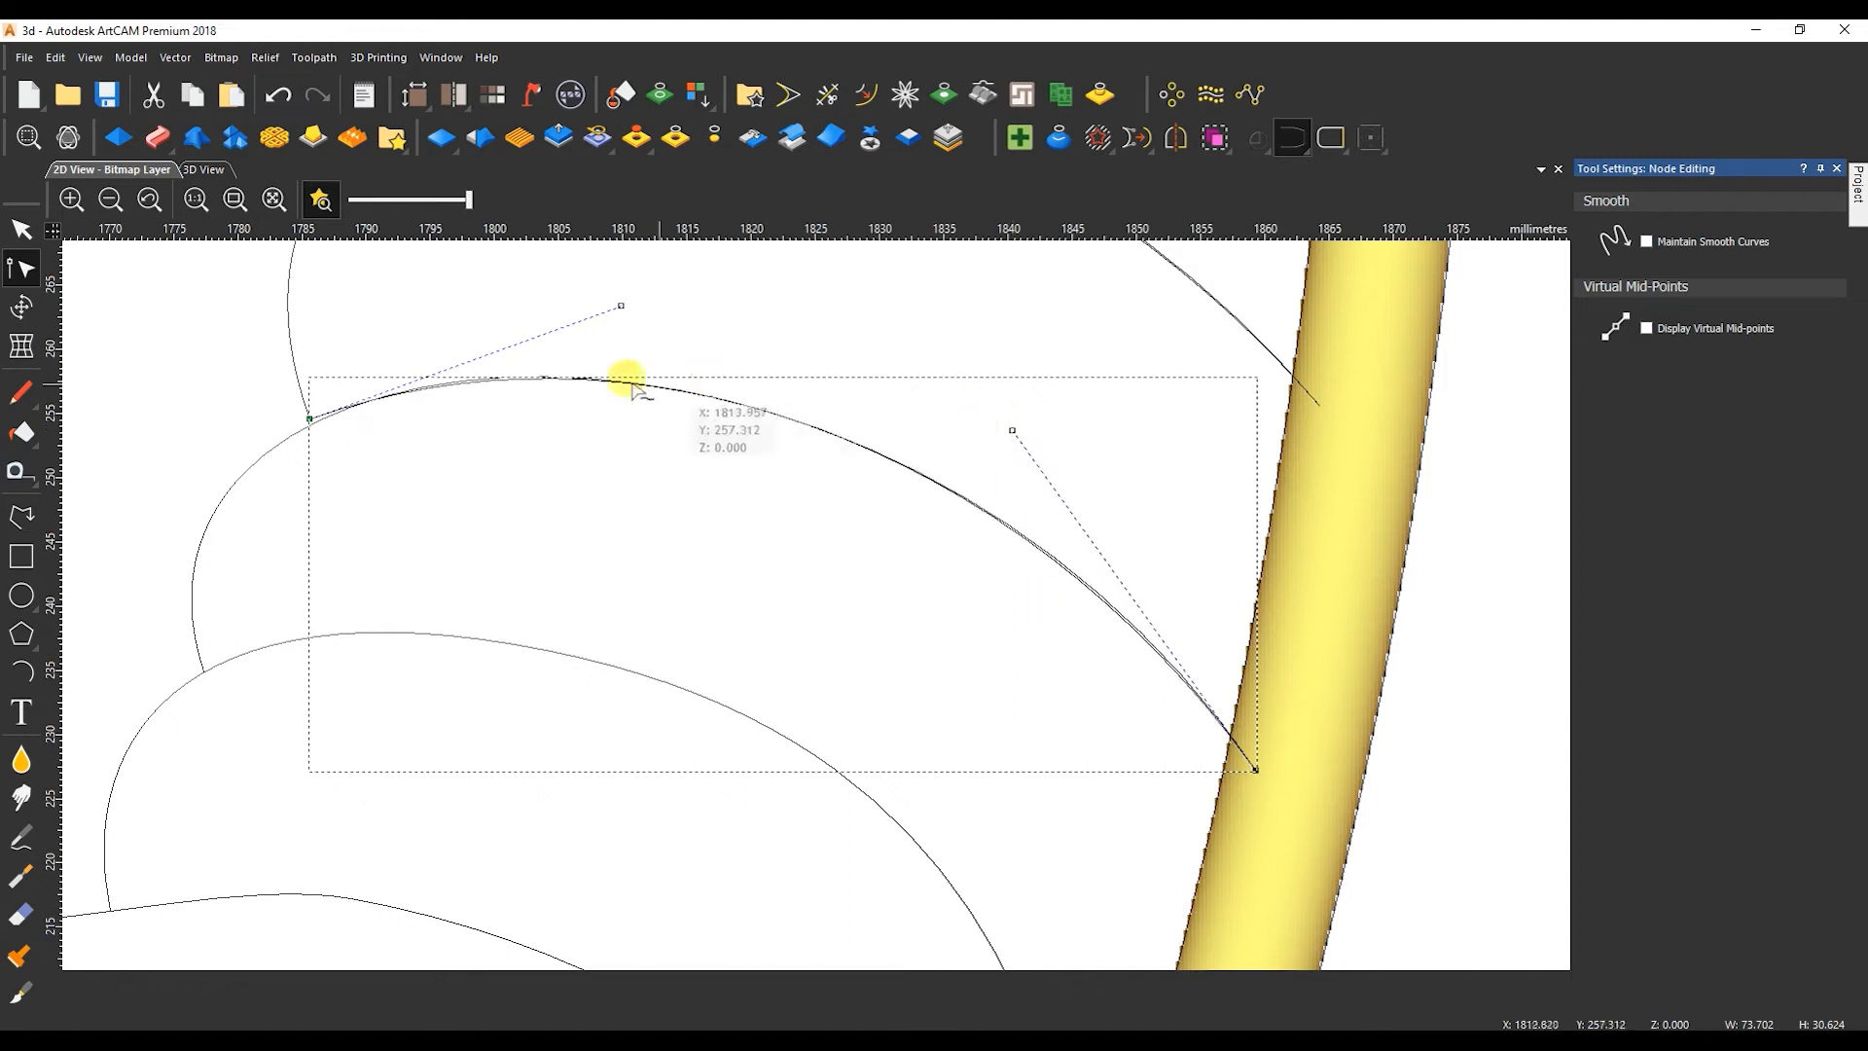
scroll(304, 416, up, 4)
scroll(897, 521, down, 4)
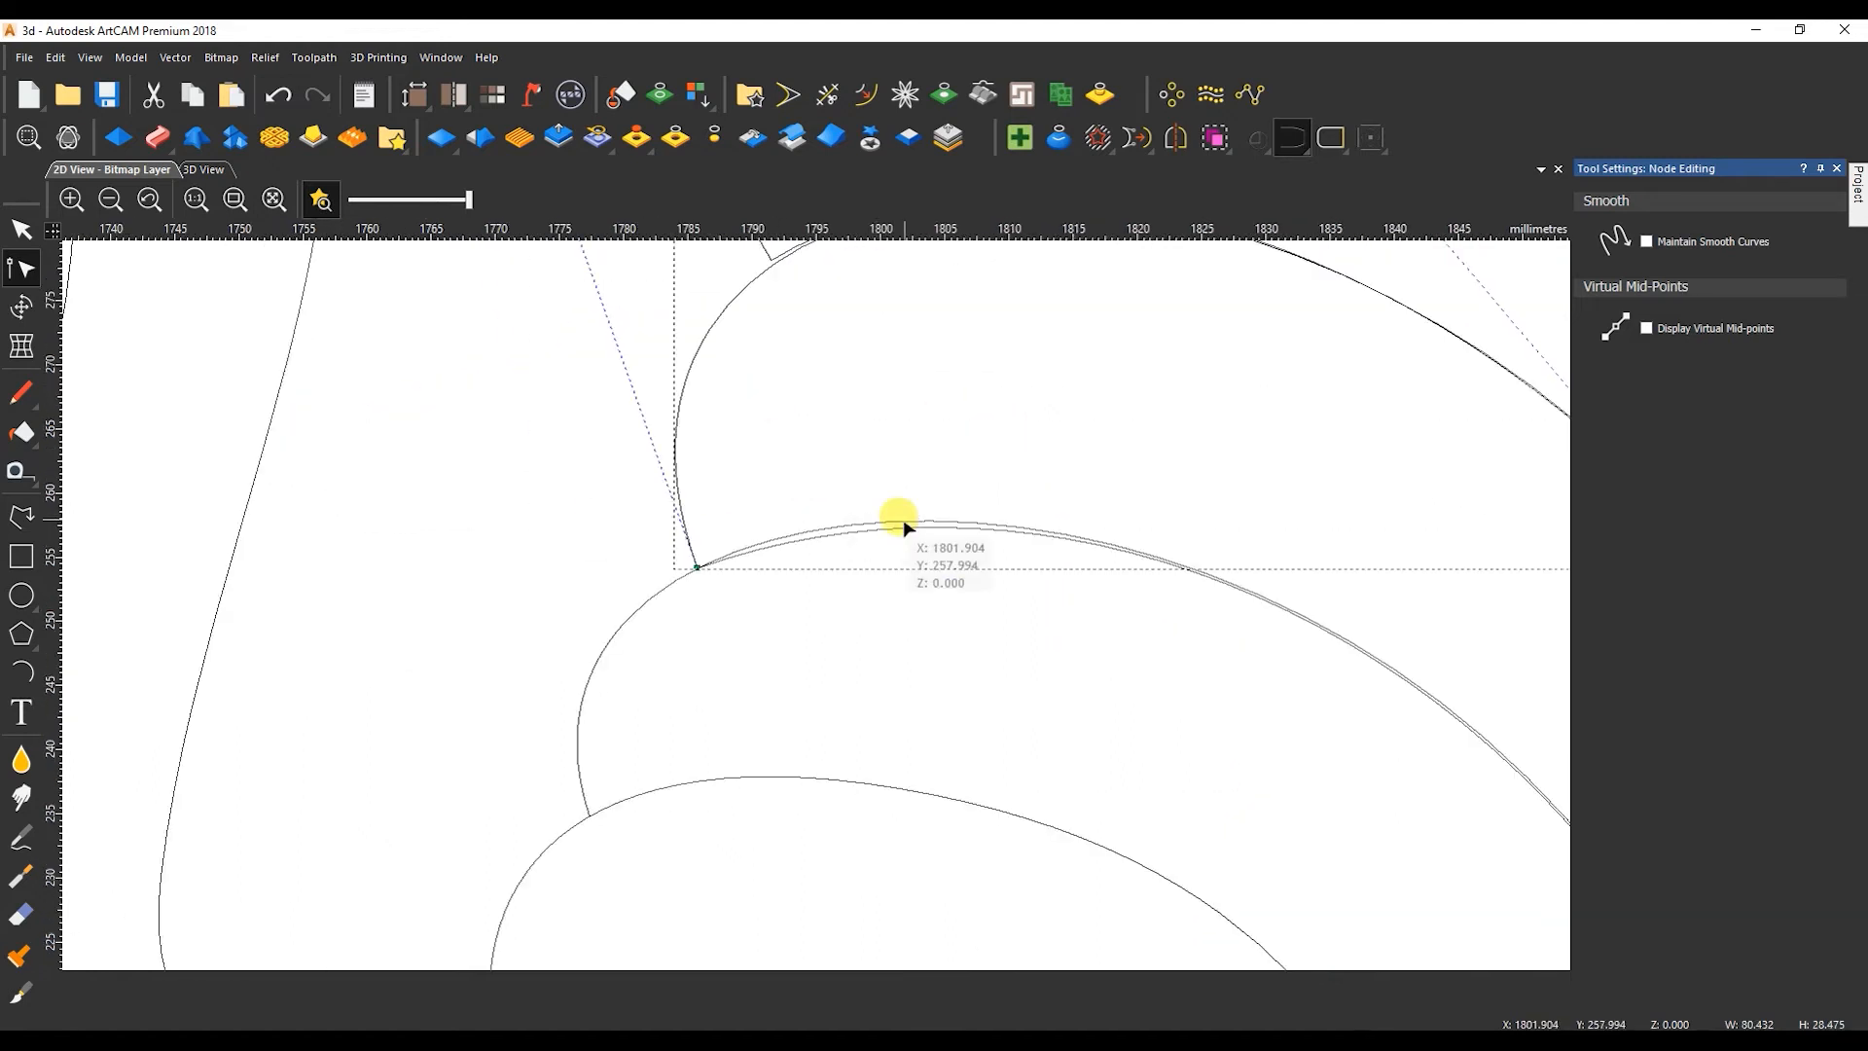
drag(1010, 454, 978, 443)
drag(1397, 581, 1401, 576)
scroll(945, 665, down, 2)
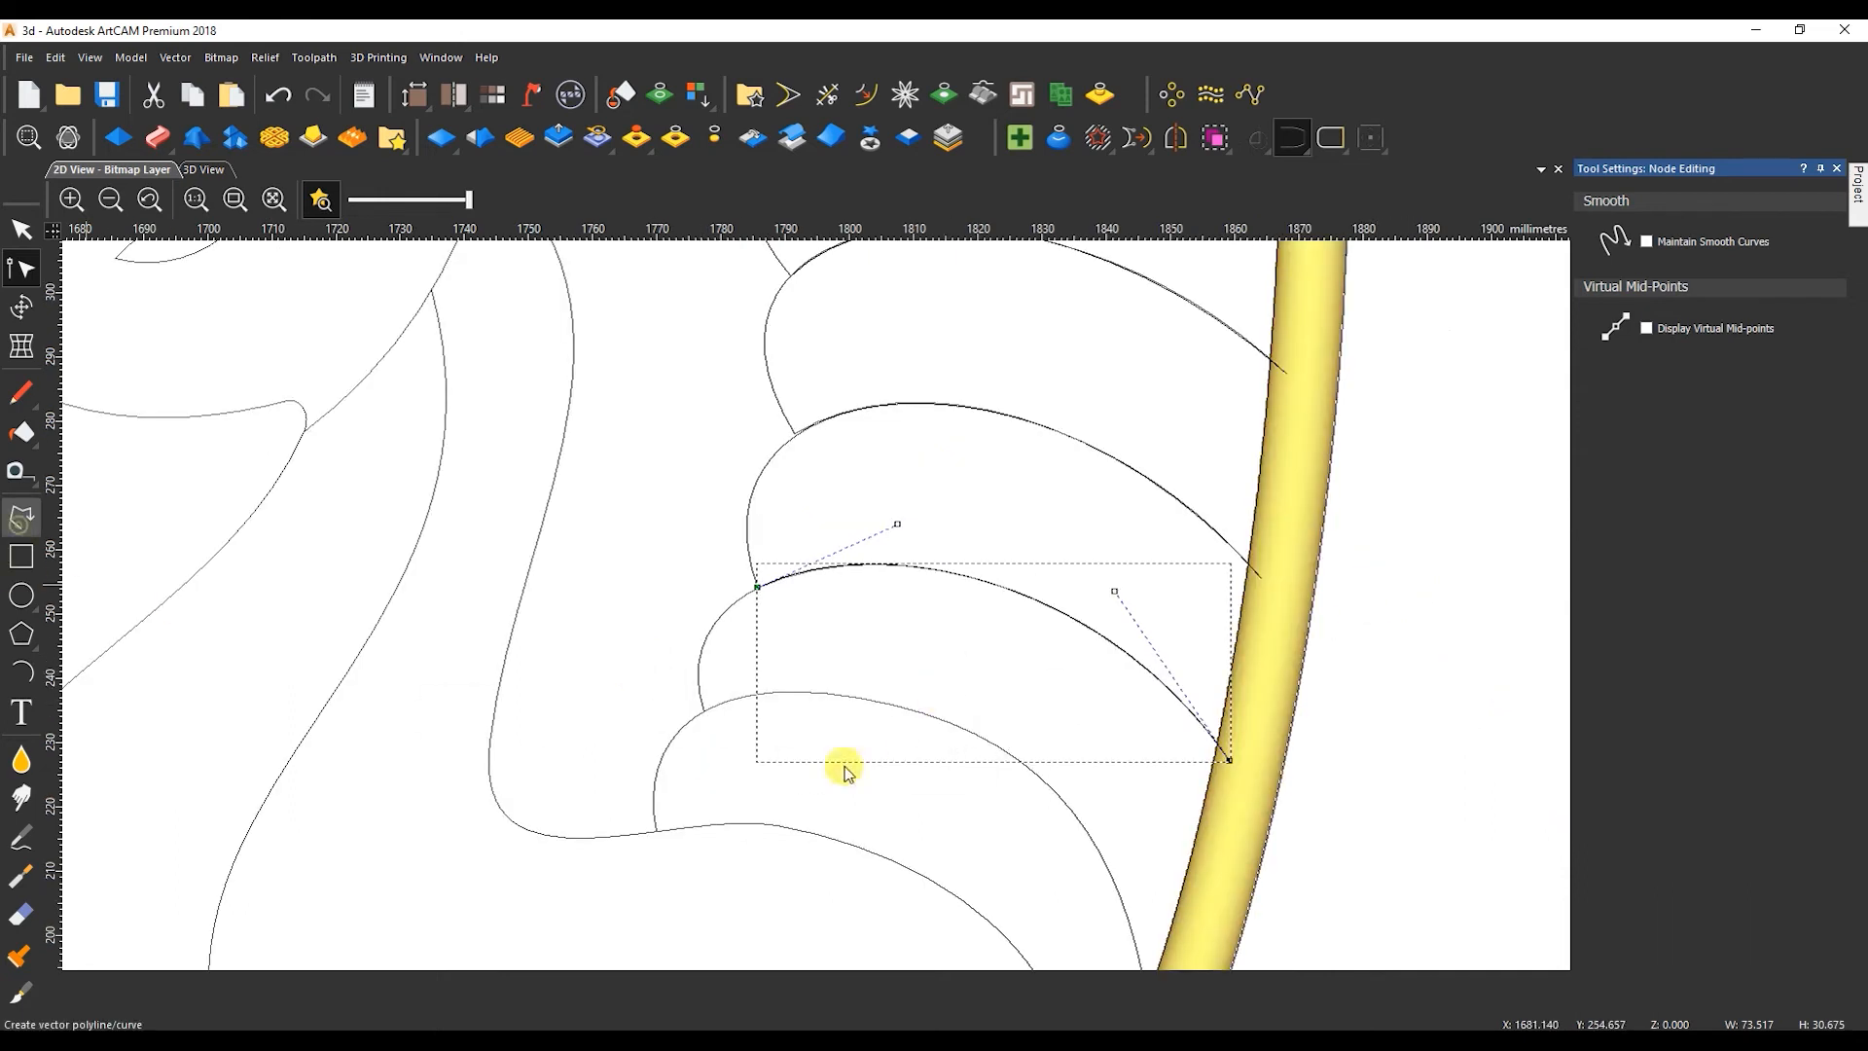
Draw a straight line from the eighth feather's lower end to the tail border for the ninth feather.
click(688, 700)
scroll(973, 793, down, 3)
scroll(822, 625, up, 8)
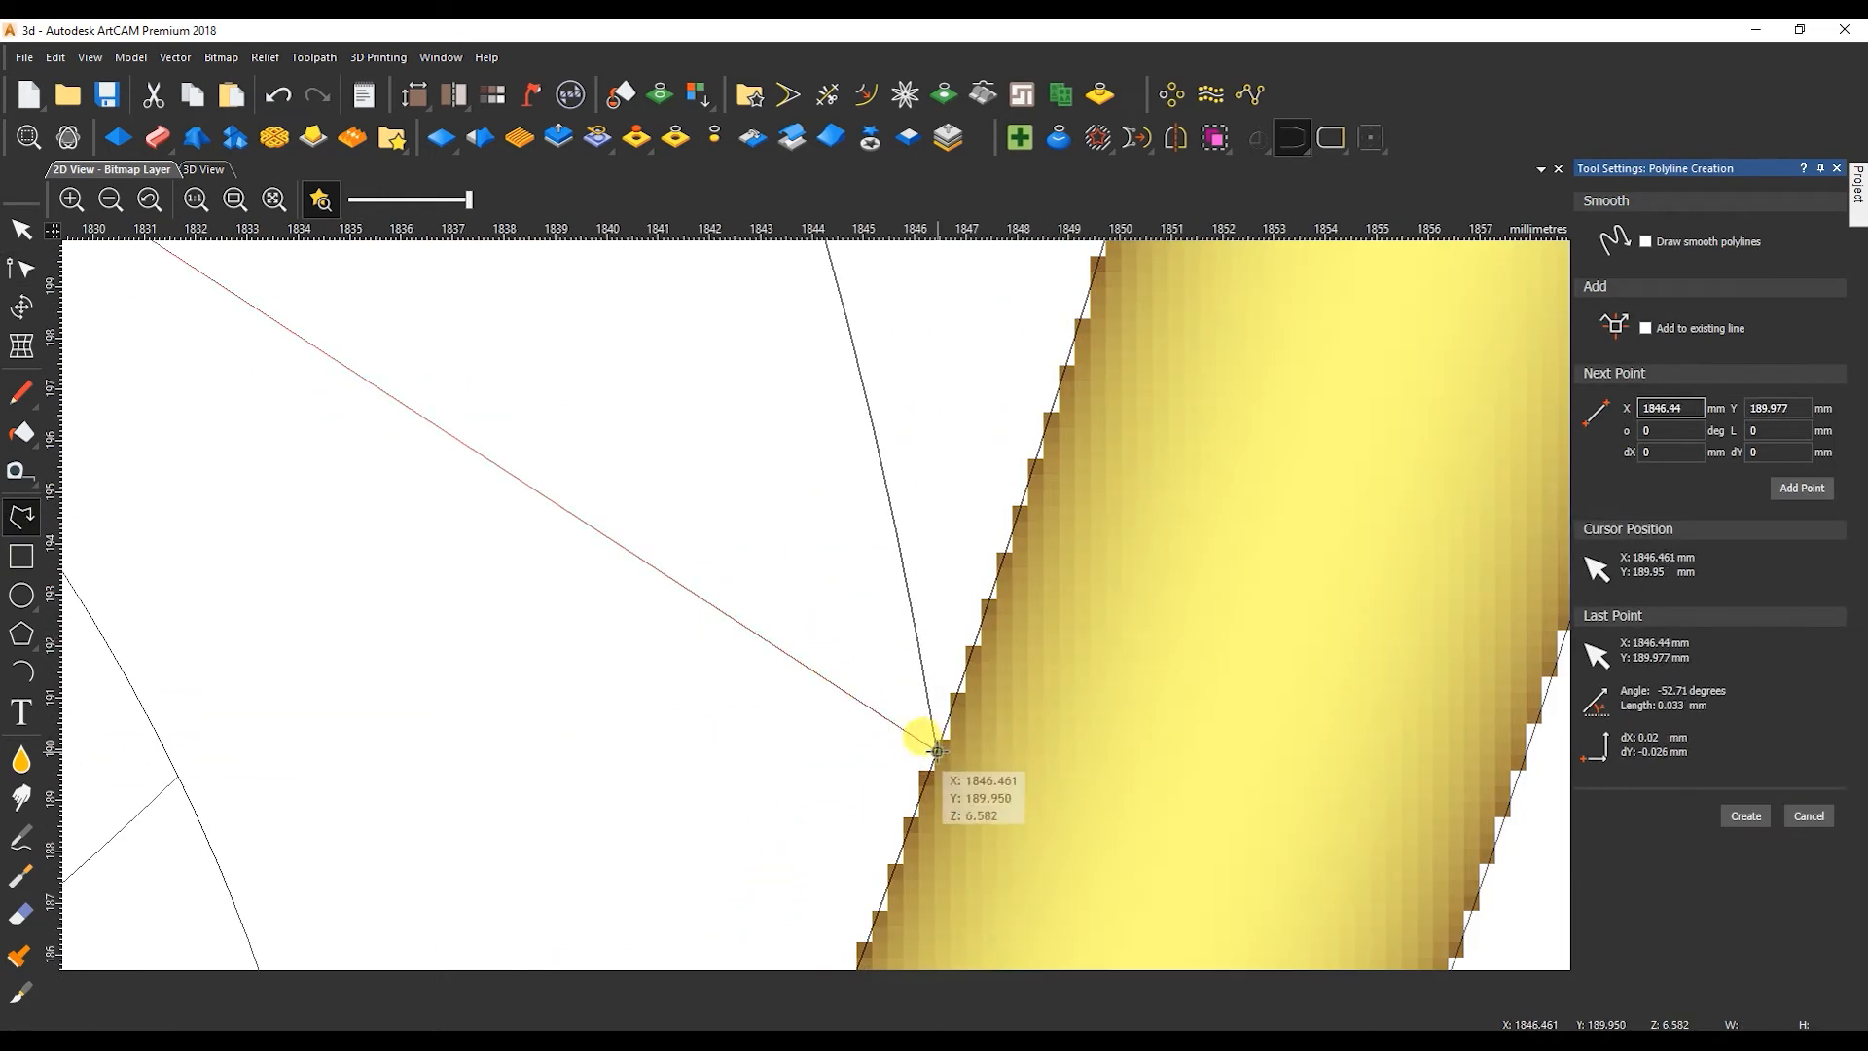
right_click(937, 751)
scroll(929, 749, down, 3)
Convert the ninth feather's line to a Bezier and bend it along the existing curve.
key(n)
key(b)
shift+click(805, 529)
shift+drag(657, 434, 657, 273)
drag(821, 373, 912, 369)
Extend the ninth feather's existing curve into the tail border to a width of about 77 mm and refine its fit with a middle node.
drag(955, 628, 965, 647)
click(954, 622)
click(957, 627)
click(940, 503)
drag(948, 507, 951, 513)
drag(865, 367, 889, 395)
scroll(708, 339, up, 2)
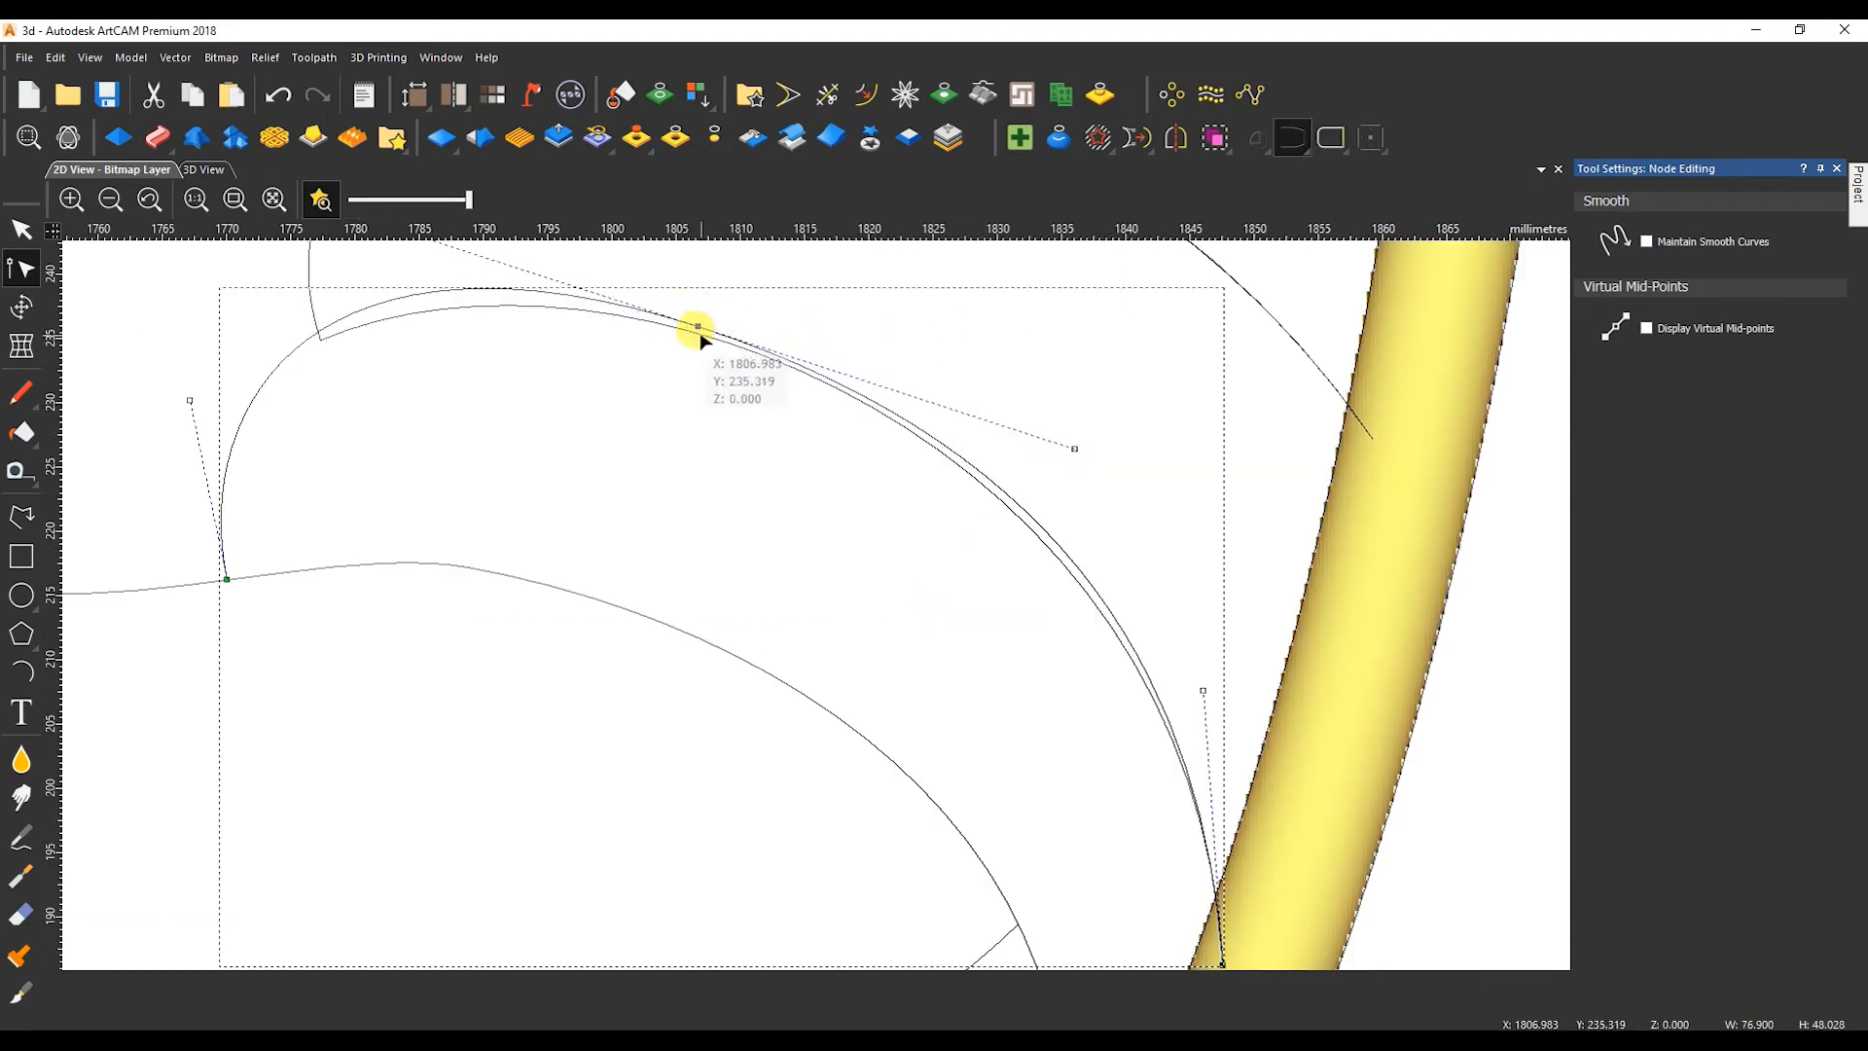
drag(1073, 456, 1034, 435)
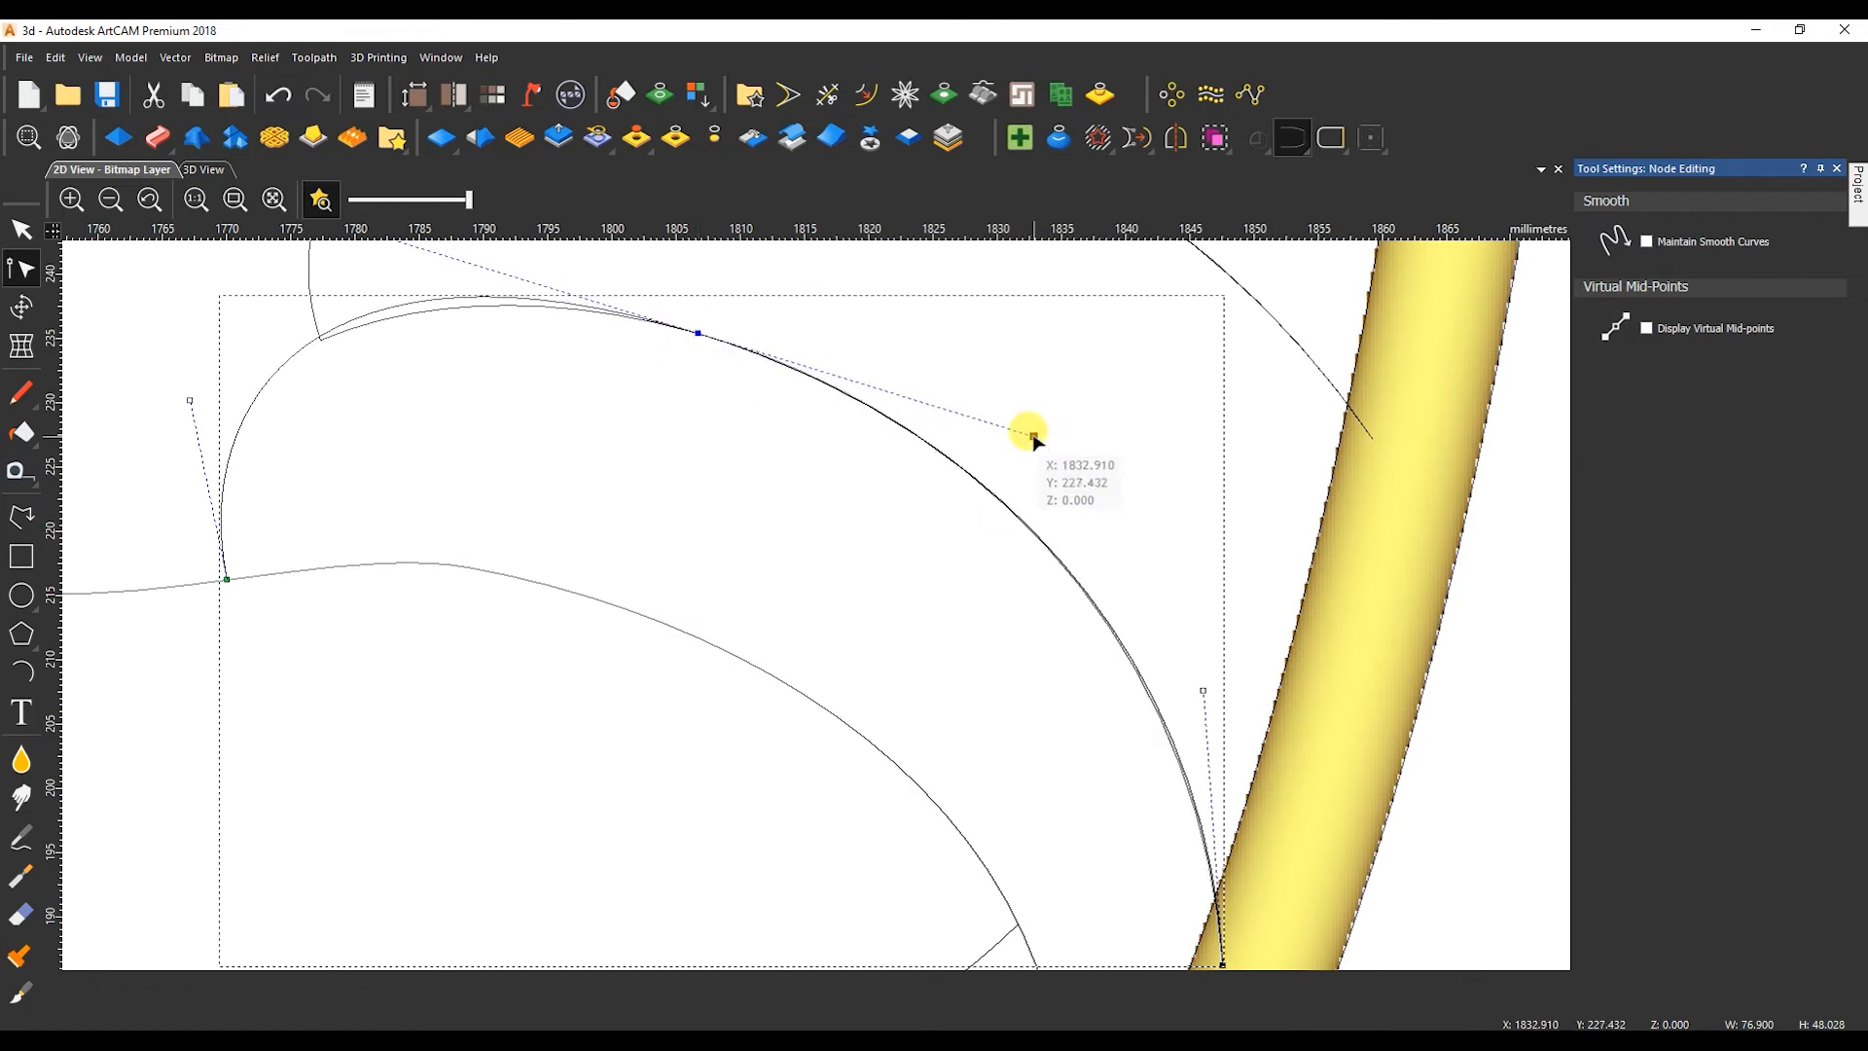
Adjust the eighth feather's lower end where it meets the ninth feather's curve.
scroll(320, 334, up, 2)
click(326, 348)
scroll(659, 534, down, 3)
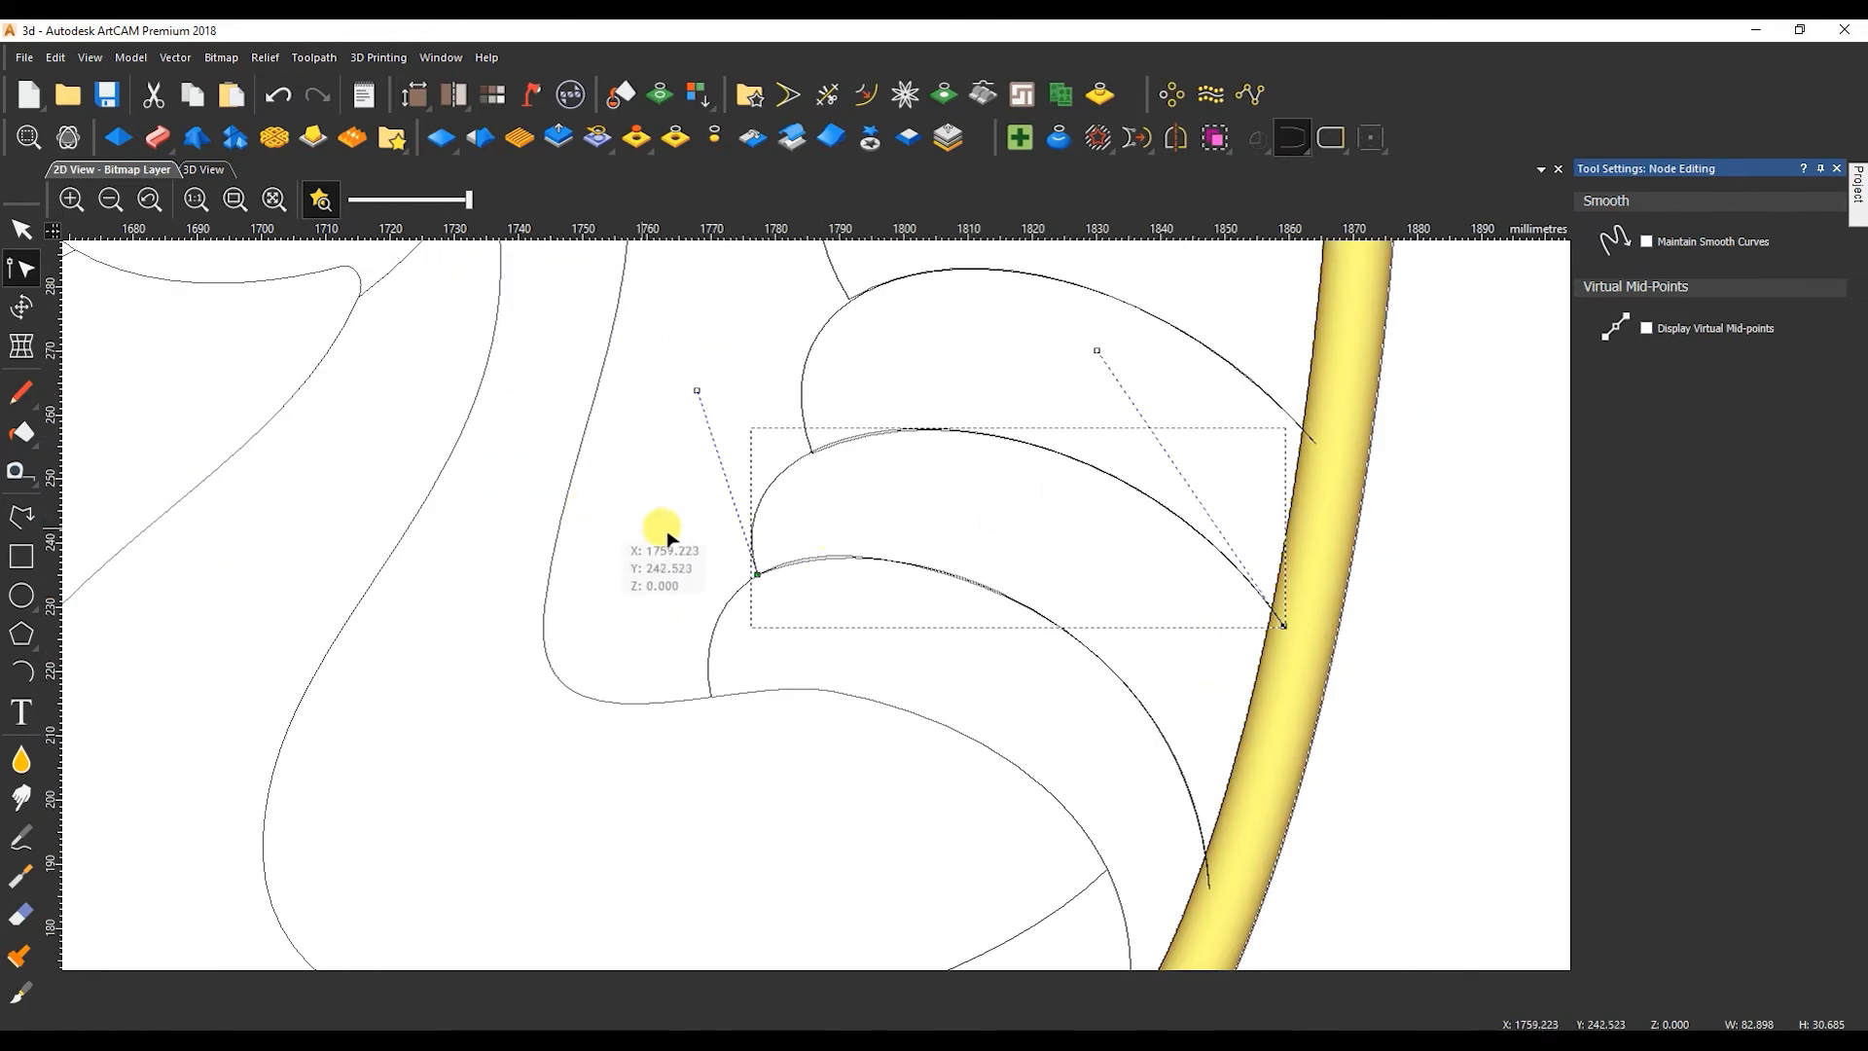
Draw a line about 64 mm wide and 53 mm high from the ninth feather's lower end to the tail border's inner edge and convert it to a Bezier.
scroll(876, 696, down, 2)
scroll(879, 697, up, 3)
click(22, 517)
click(335, 479)
key(Escape)
key(n)
key(b)
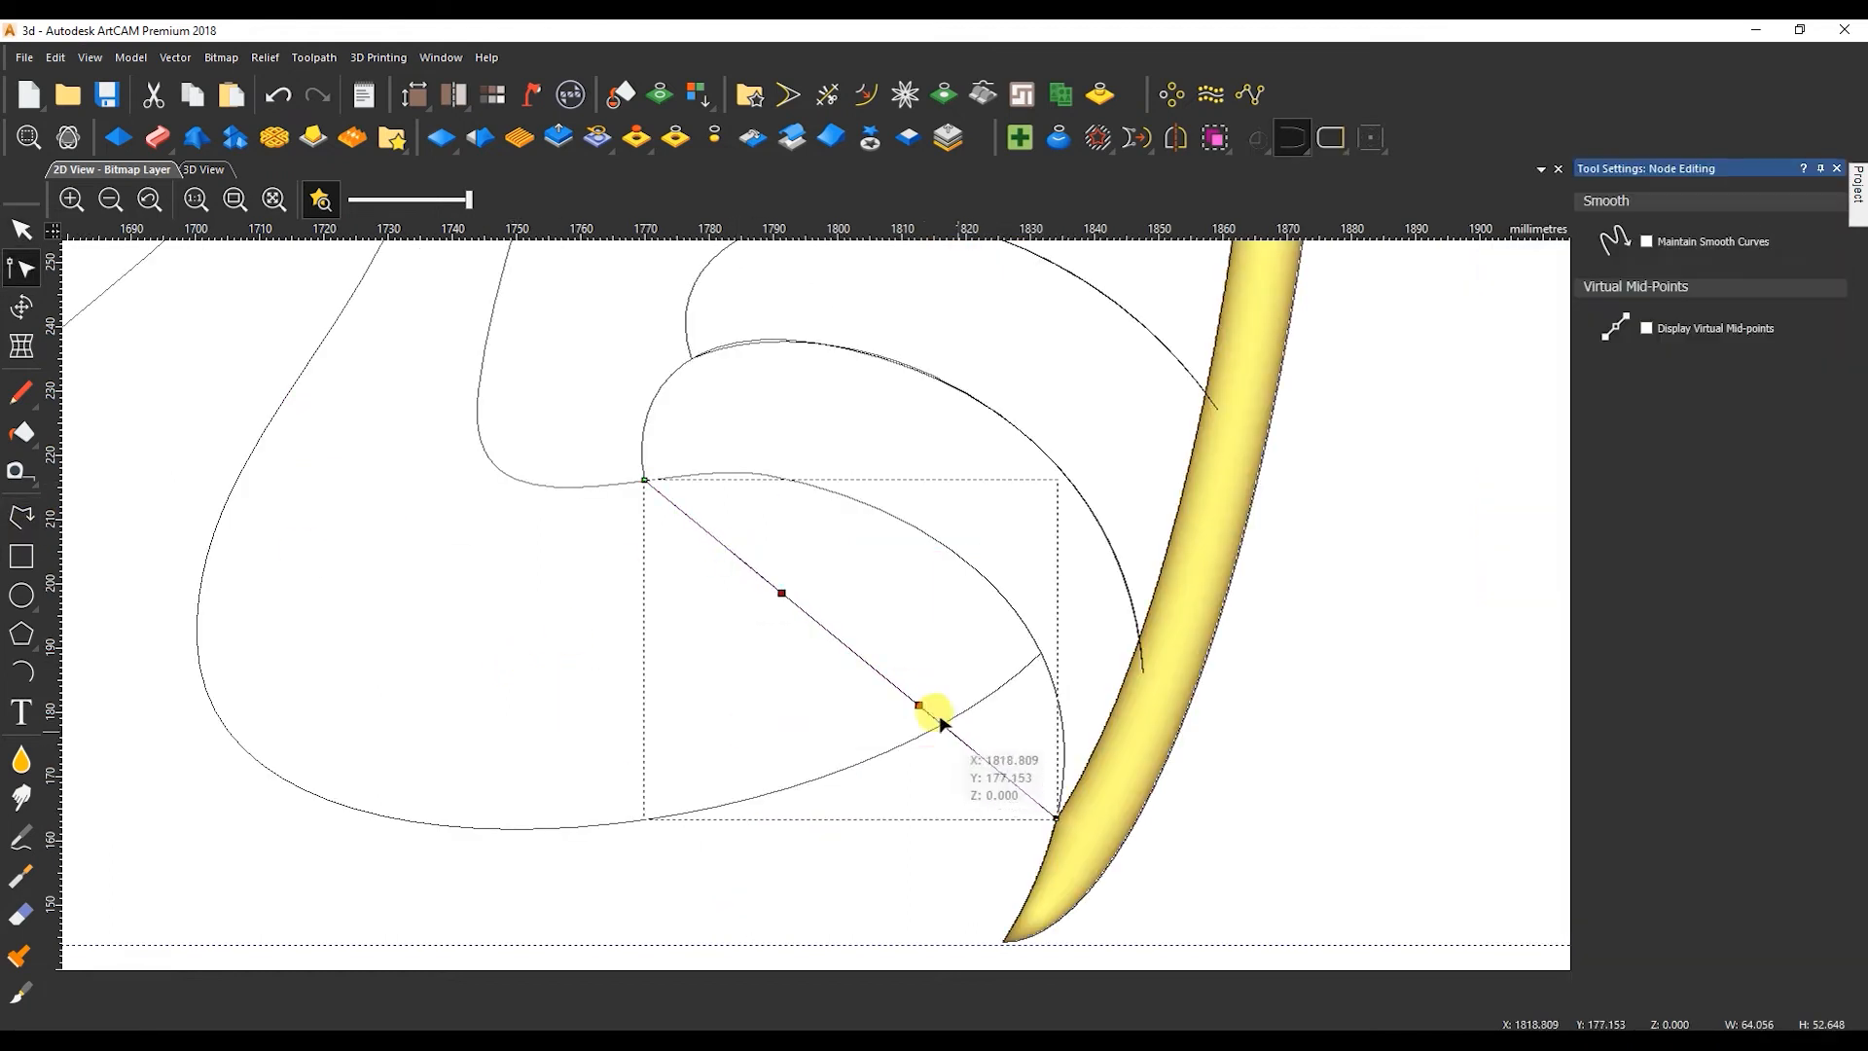
Bend the last line along the lowest tail curve, insert a middle node and adjust the end handles to match.
drag(947, 660, 982, 573)
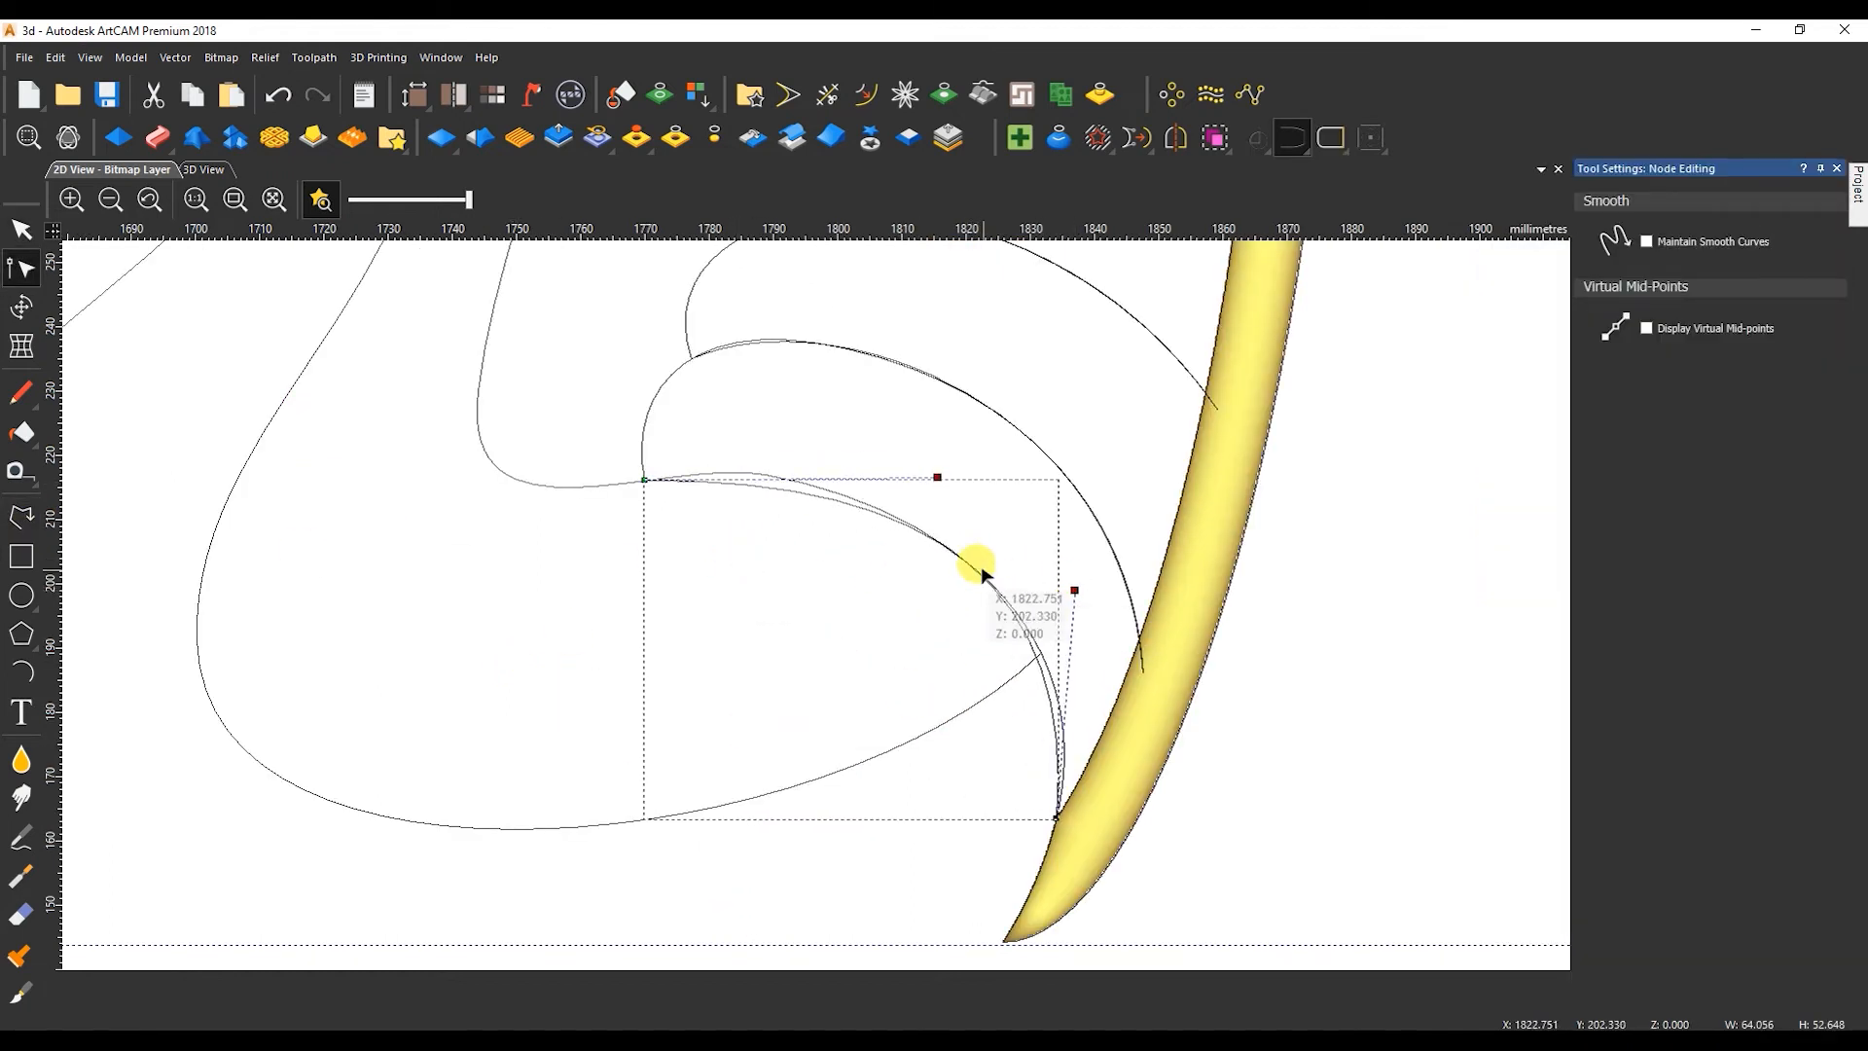
key(i)
drag(791, 479, 773, 450)
drag(1065, 703, 1082, 700)
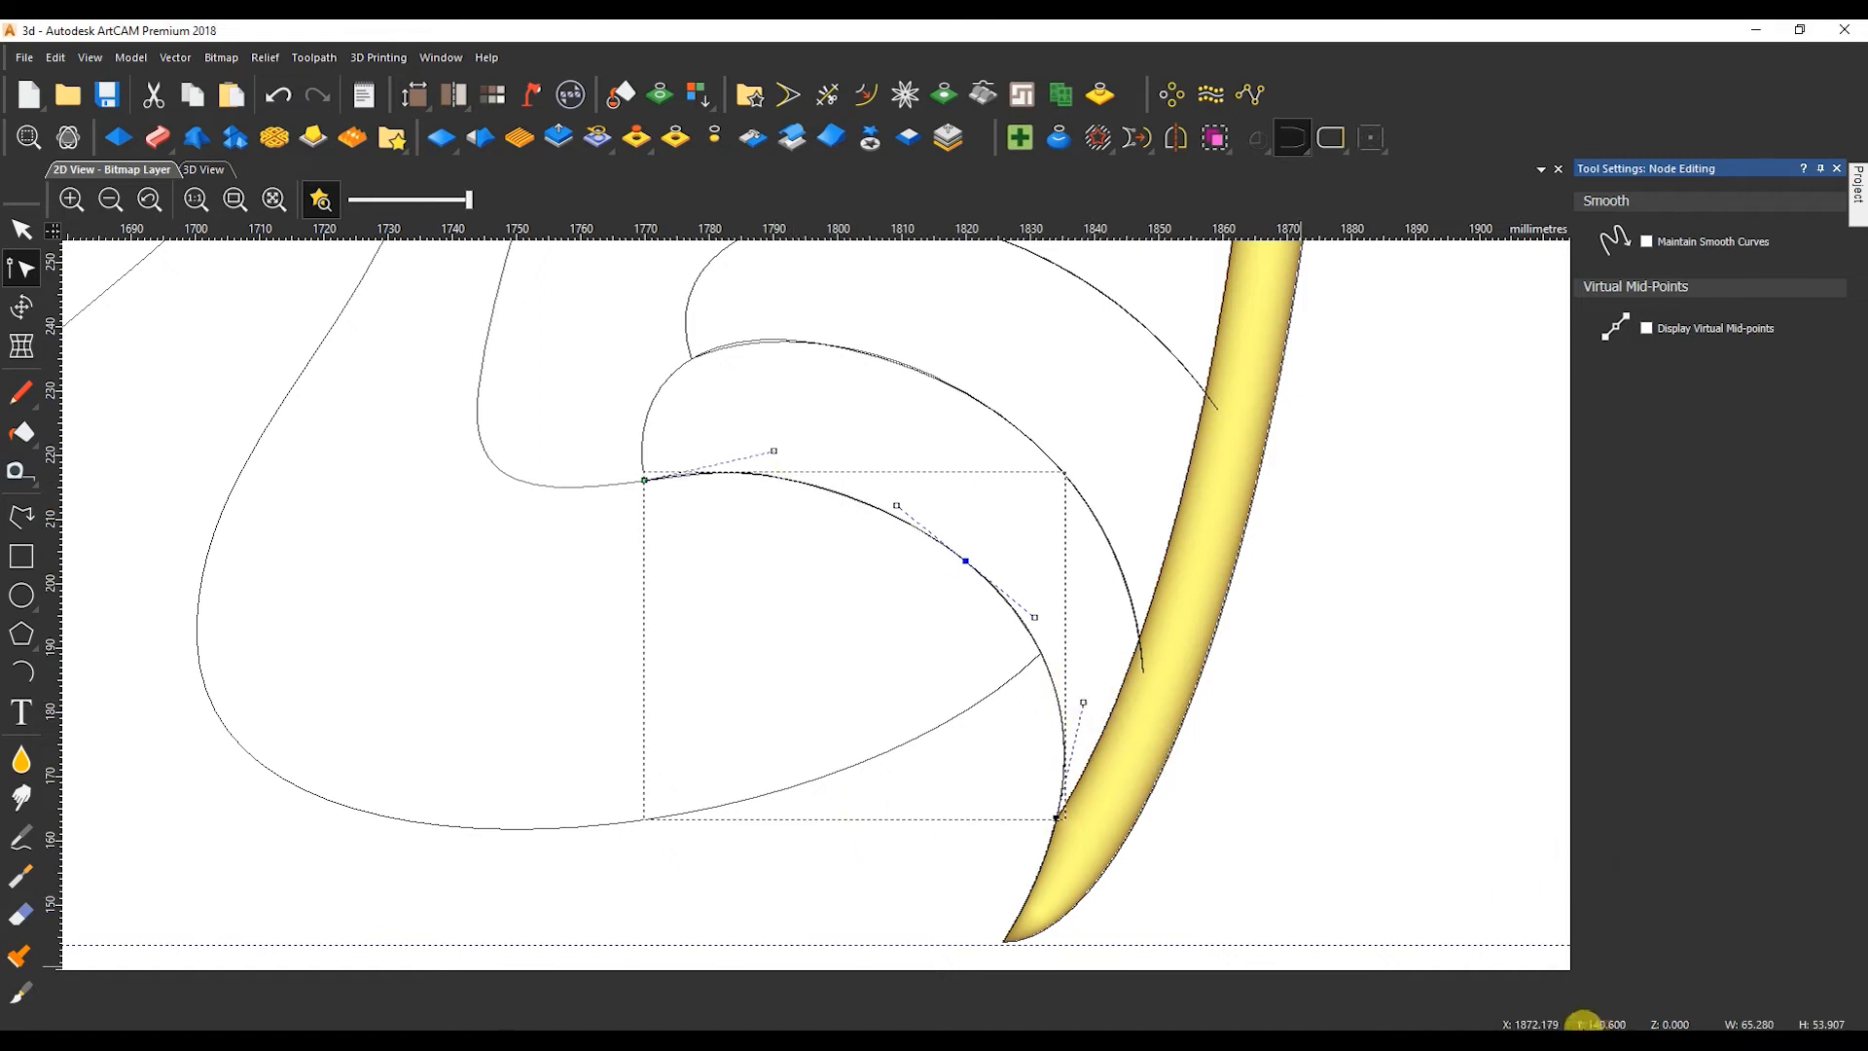
Start a Two Rail Sweep on the first tail feather, using its two edge curves as rails and the small peaked profile as cross section.
scroll(912, 501, down, 2)
scroll(866, 472, down, 2)
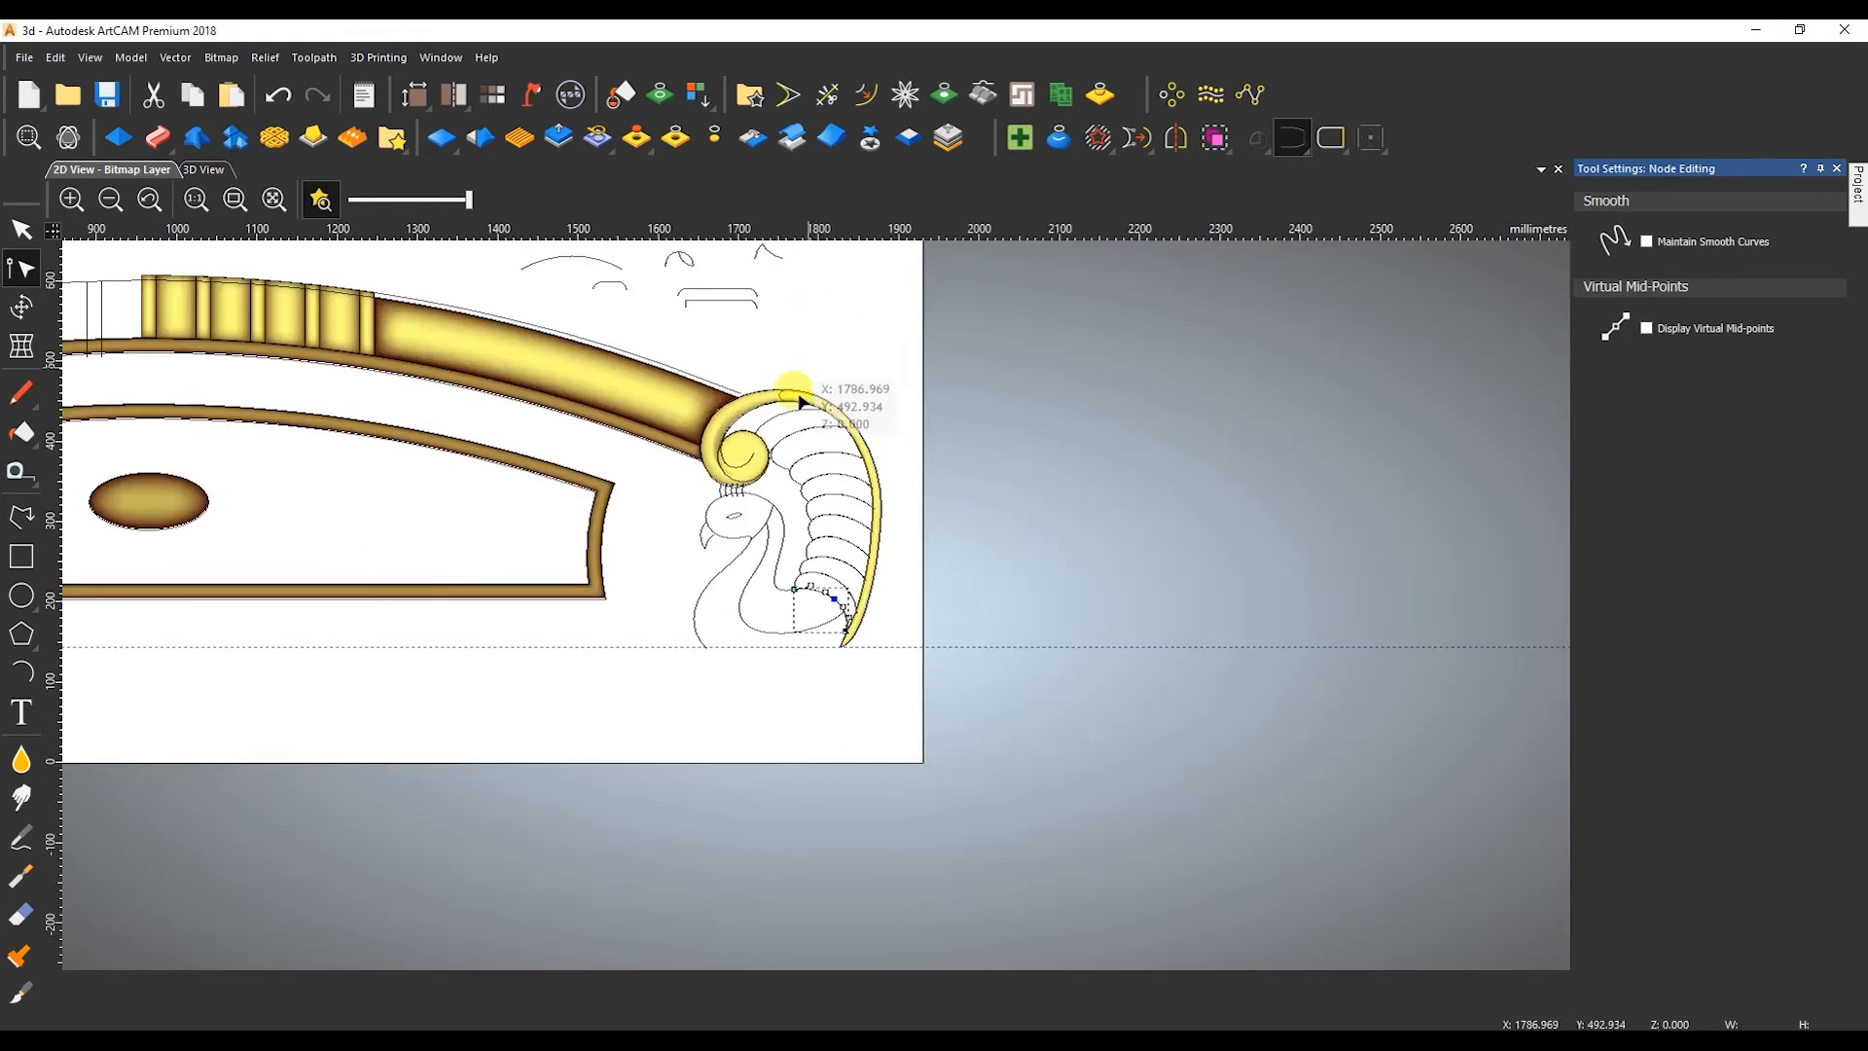
scroll(786, 411, up, 1)
key(Escape)
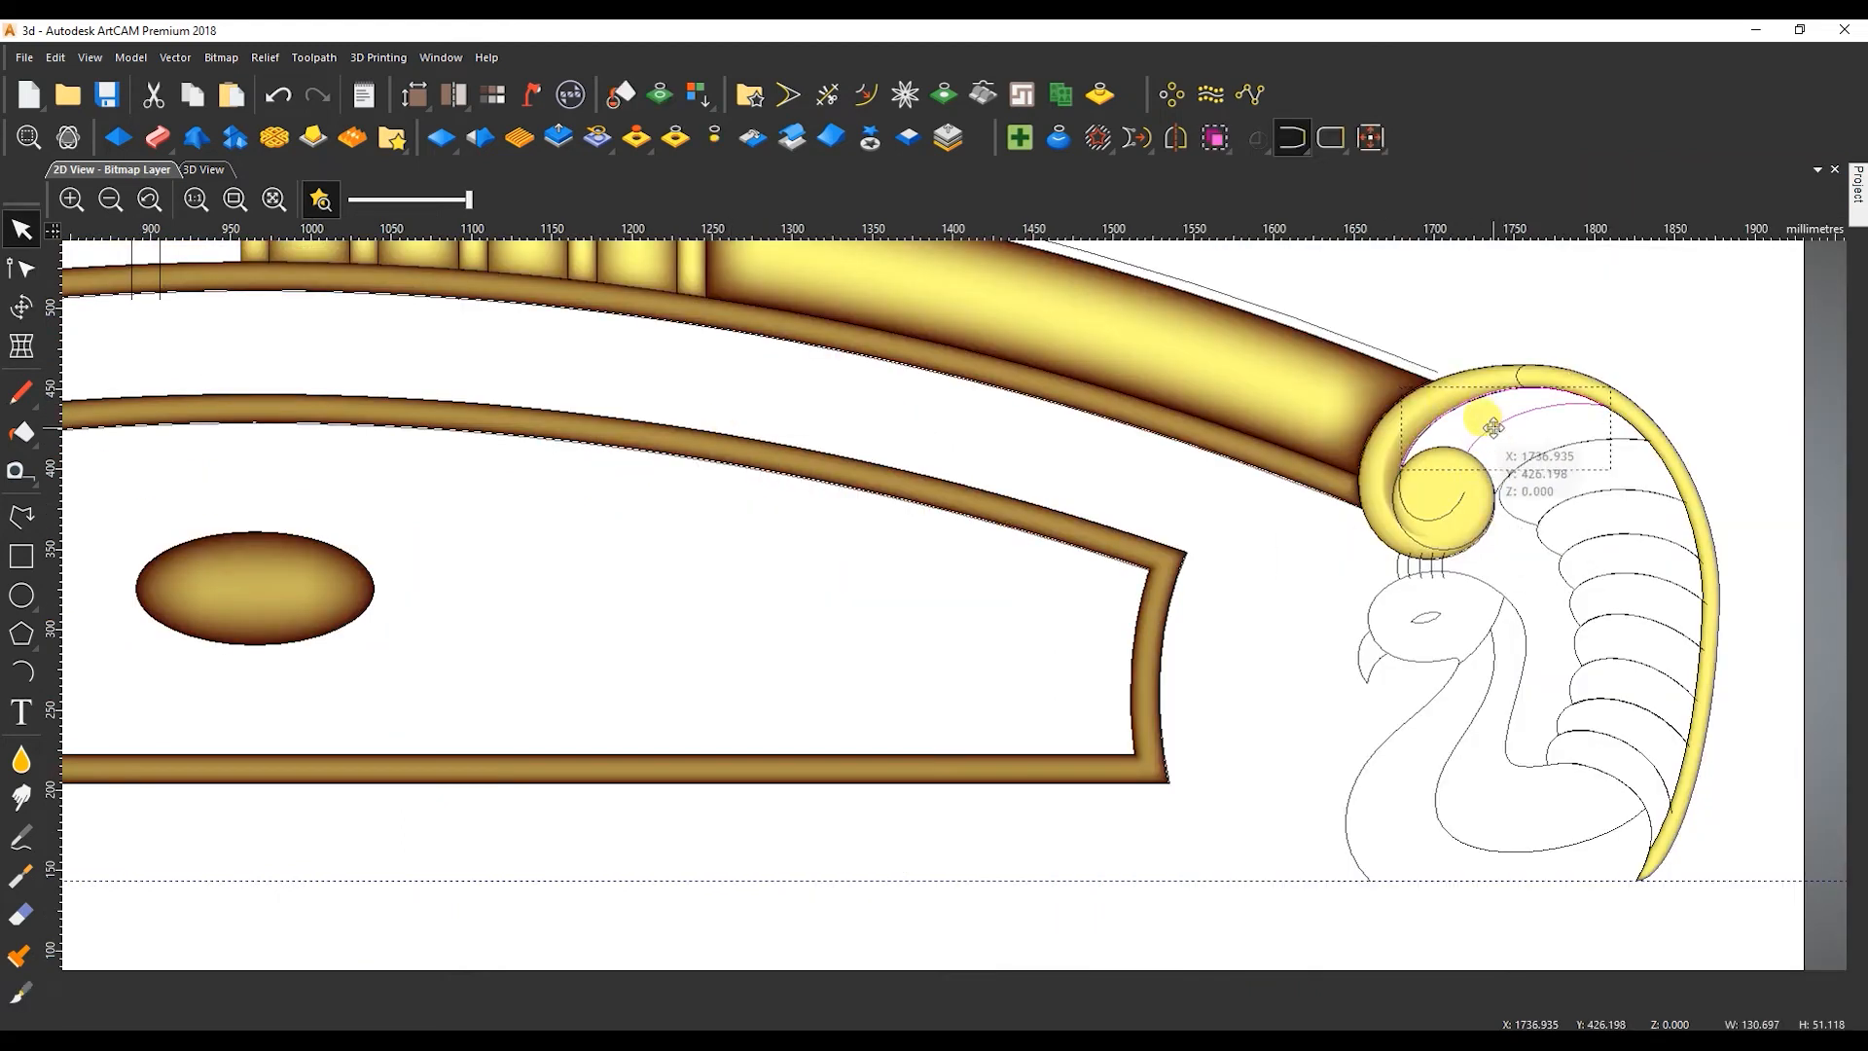
scroll(1021, 367, down, 2)
scroll(1164, 344, up, 2)
click(1332, 340)
click(146, 134)
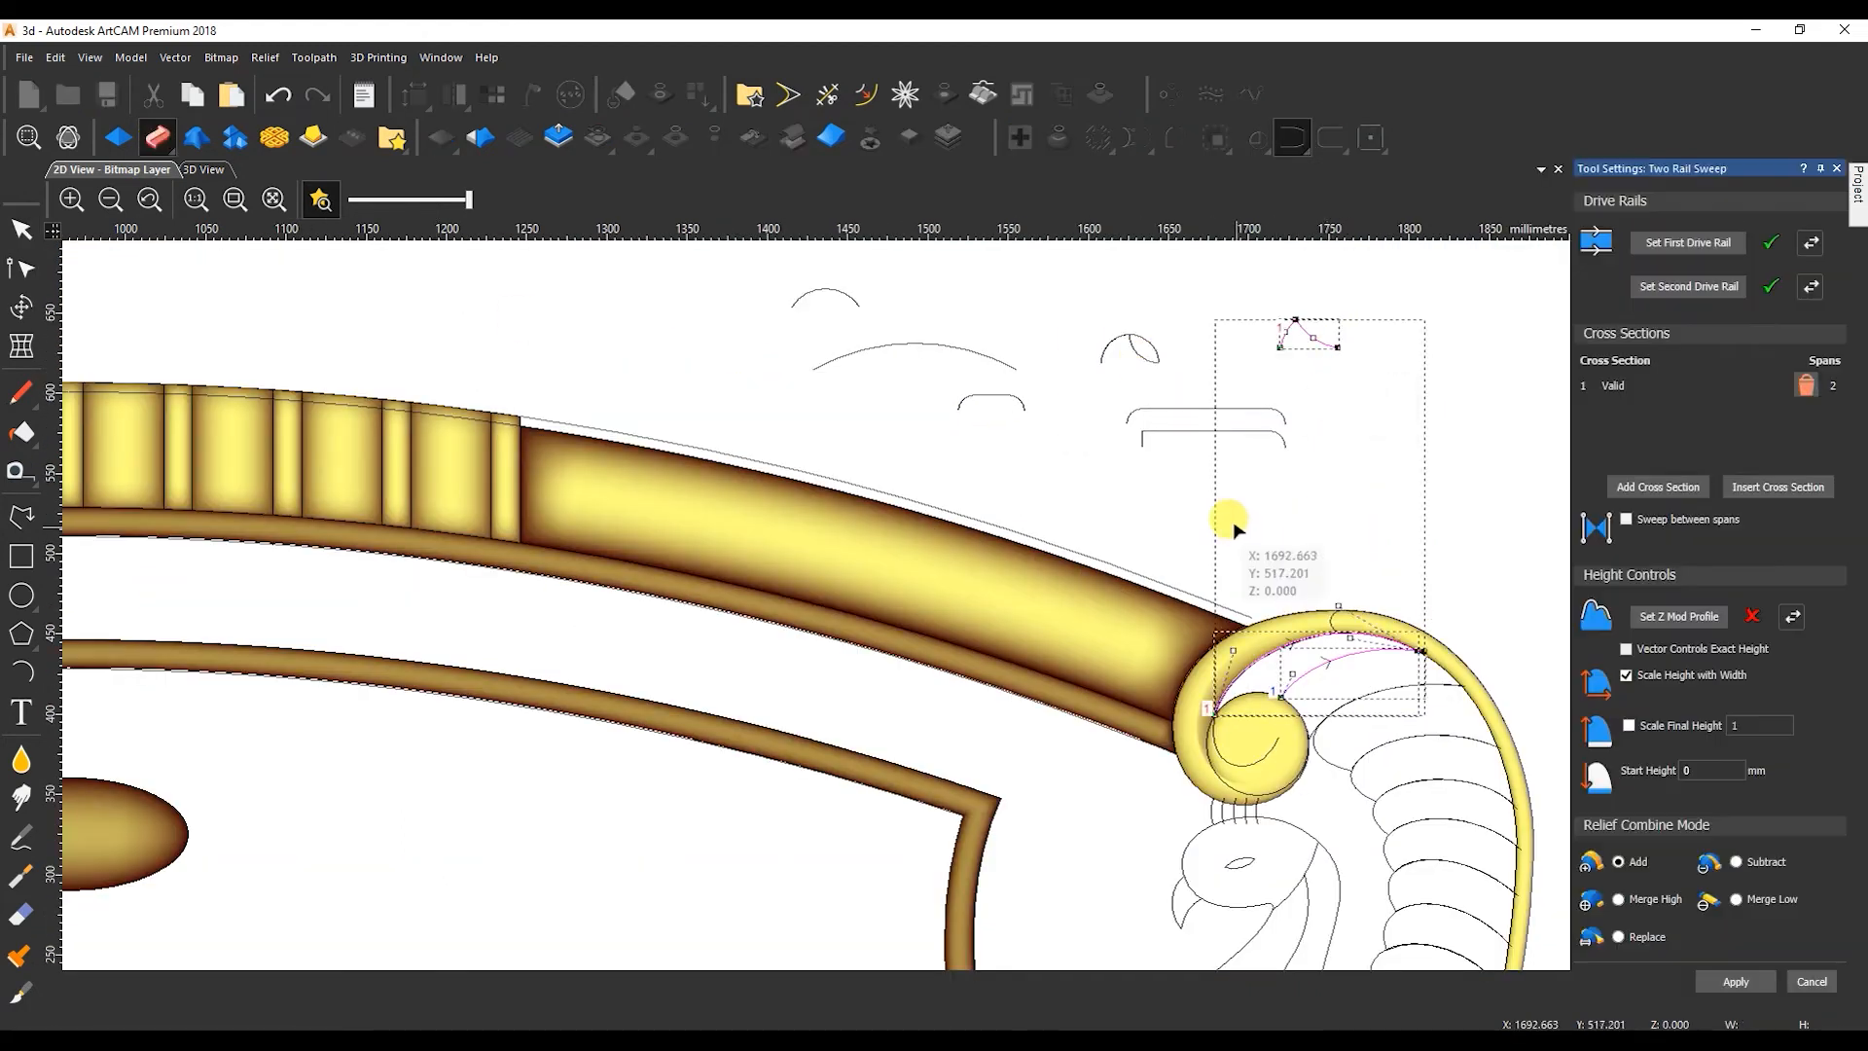
Sweep the first feather with the flat-topped vector as Z Mod Profile, height scaling with width off, final height scale 9, start height 5 mm and Merge High.
click(1624, 725)
click(1763, 739)
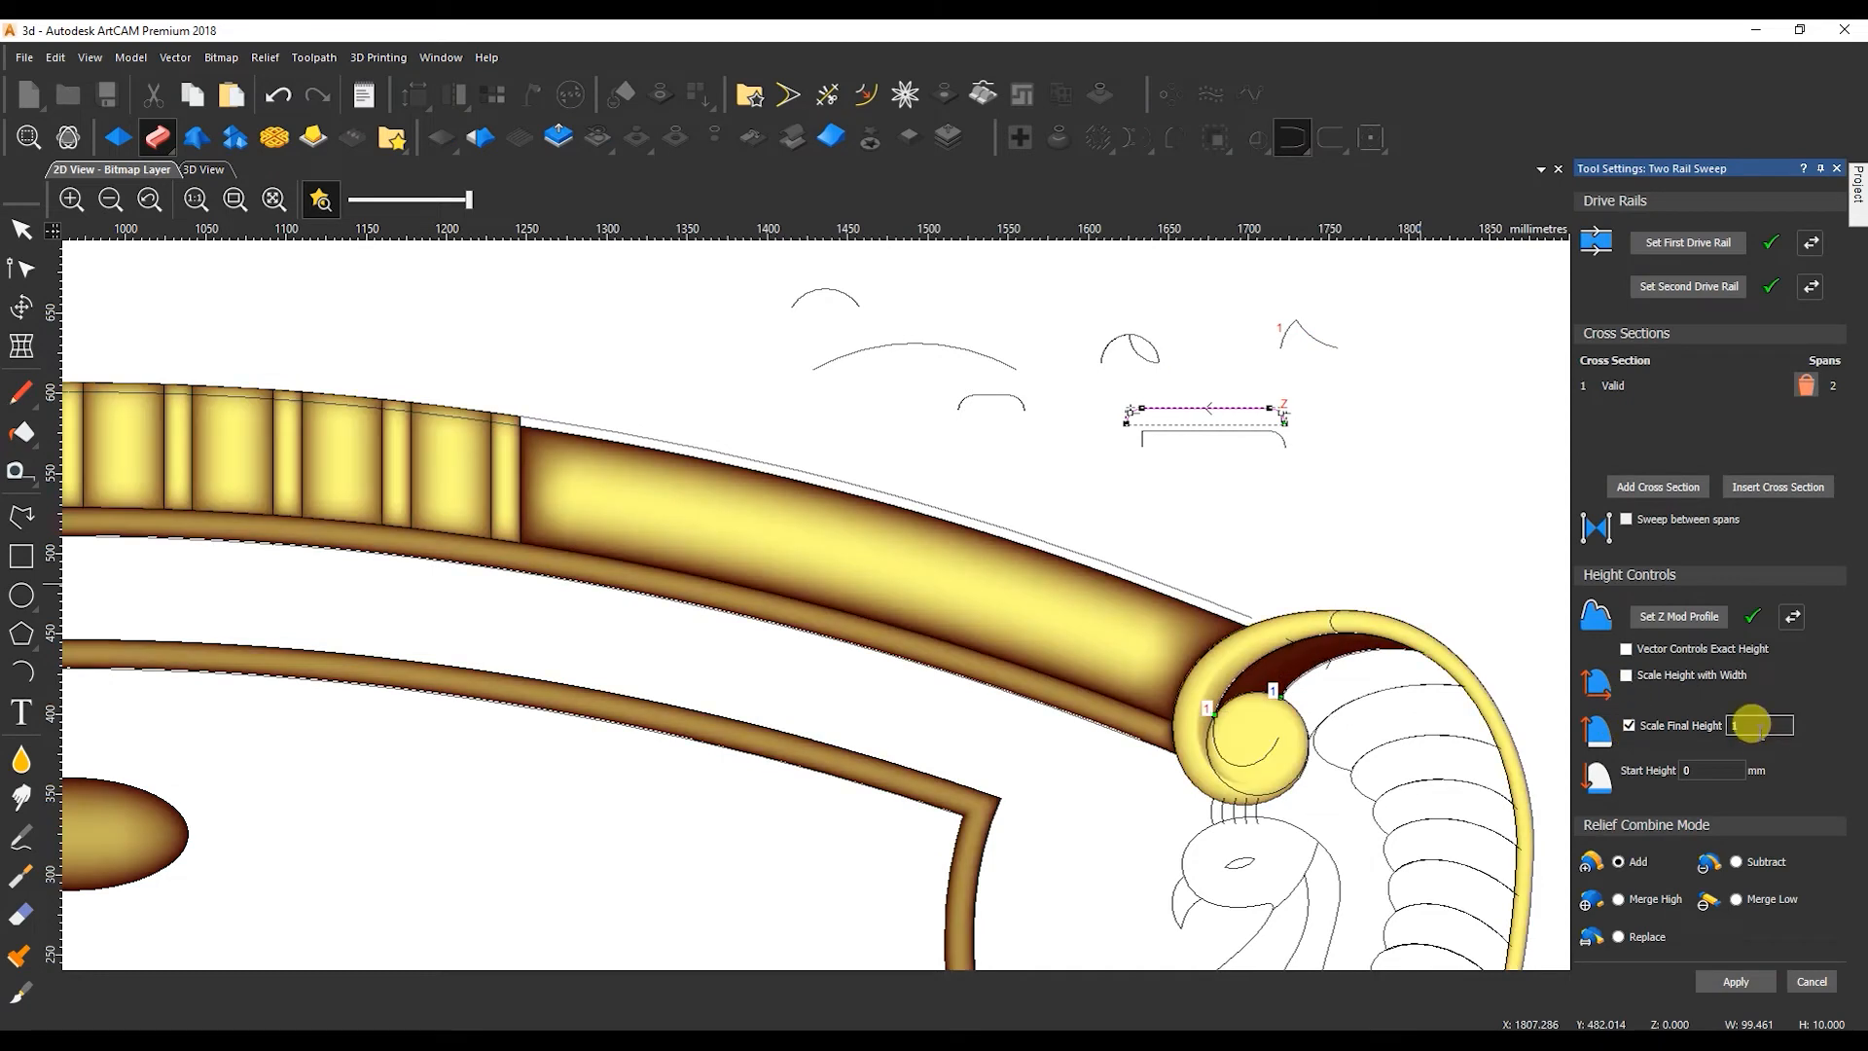
drag(1705, 770, 1680, 772)
text(5)
click(1620, 899)
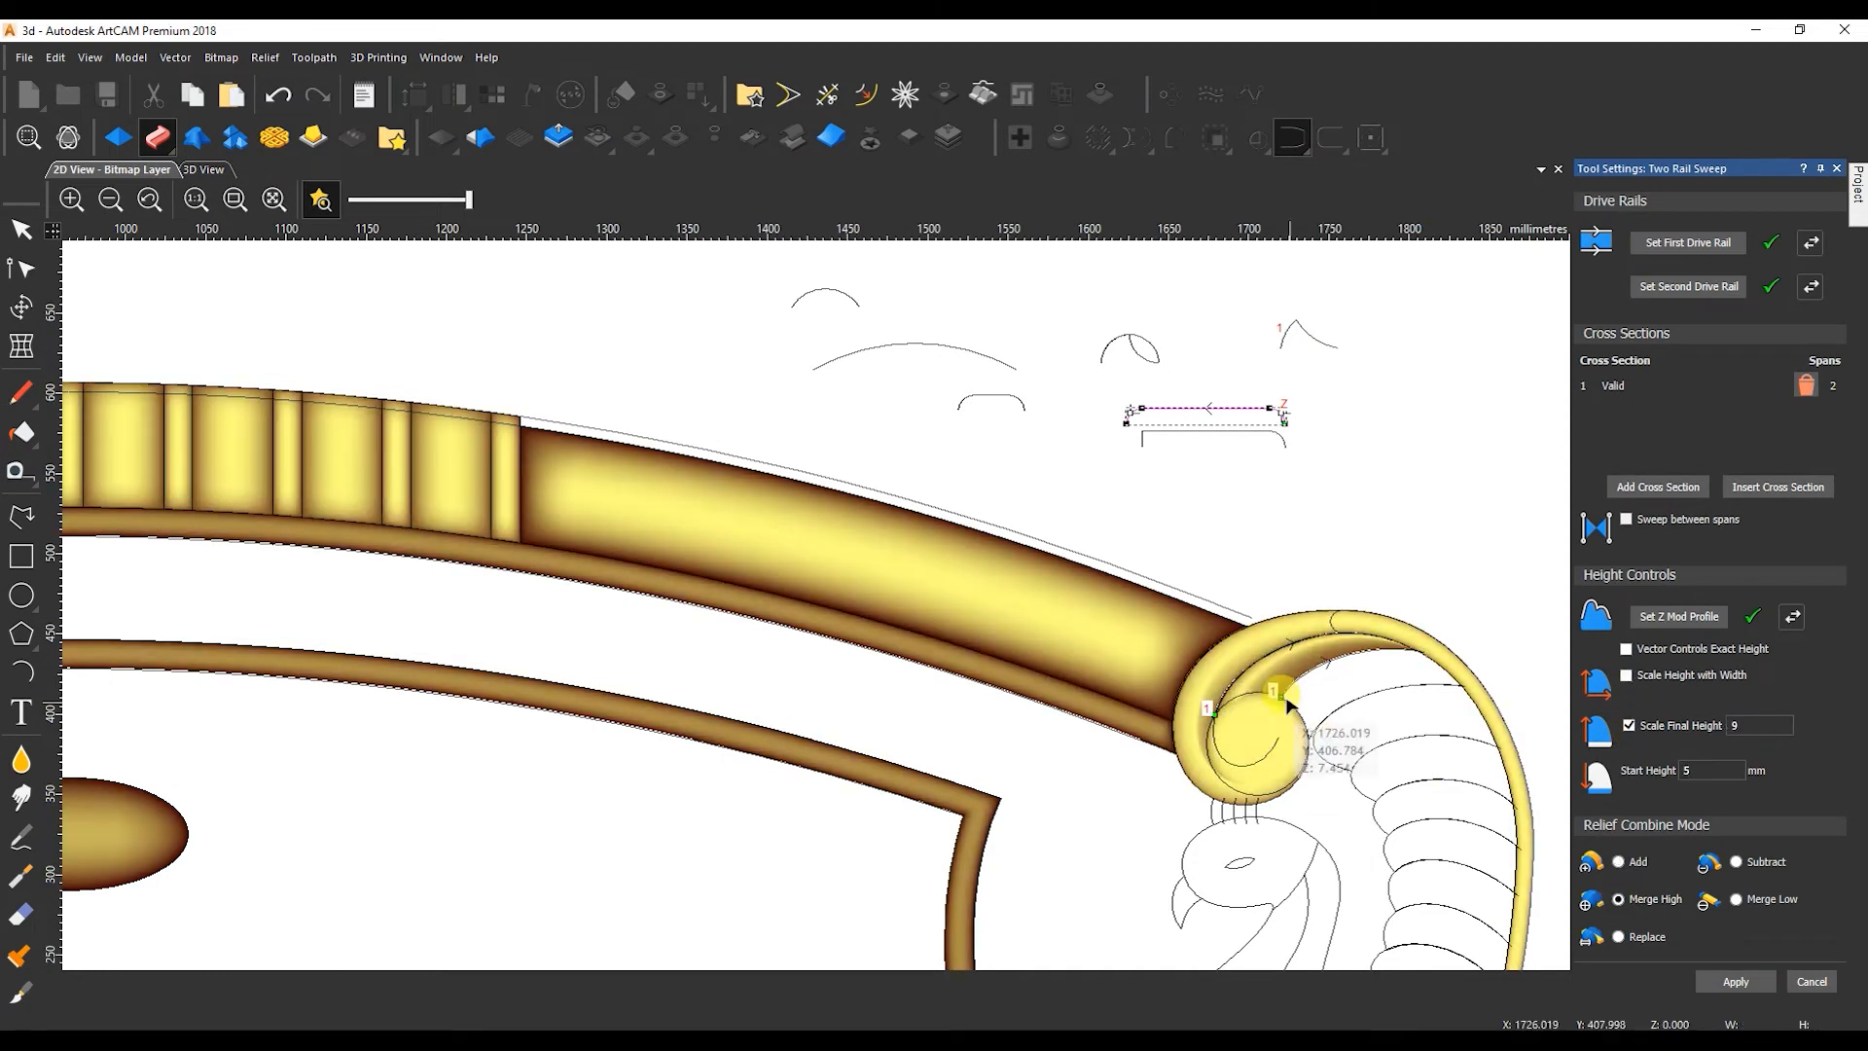
Reassign the first feather's lower and upper edge curves as the sweep's drive rails.
scroll(1321, 743, up, 2)
click(1083, 620)
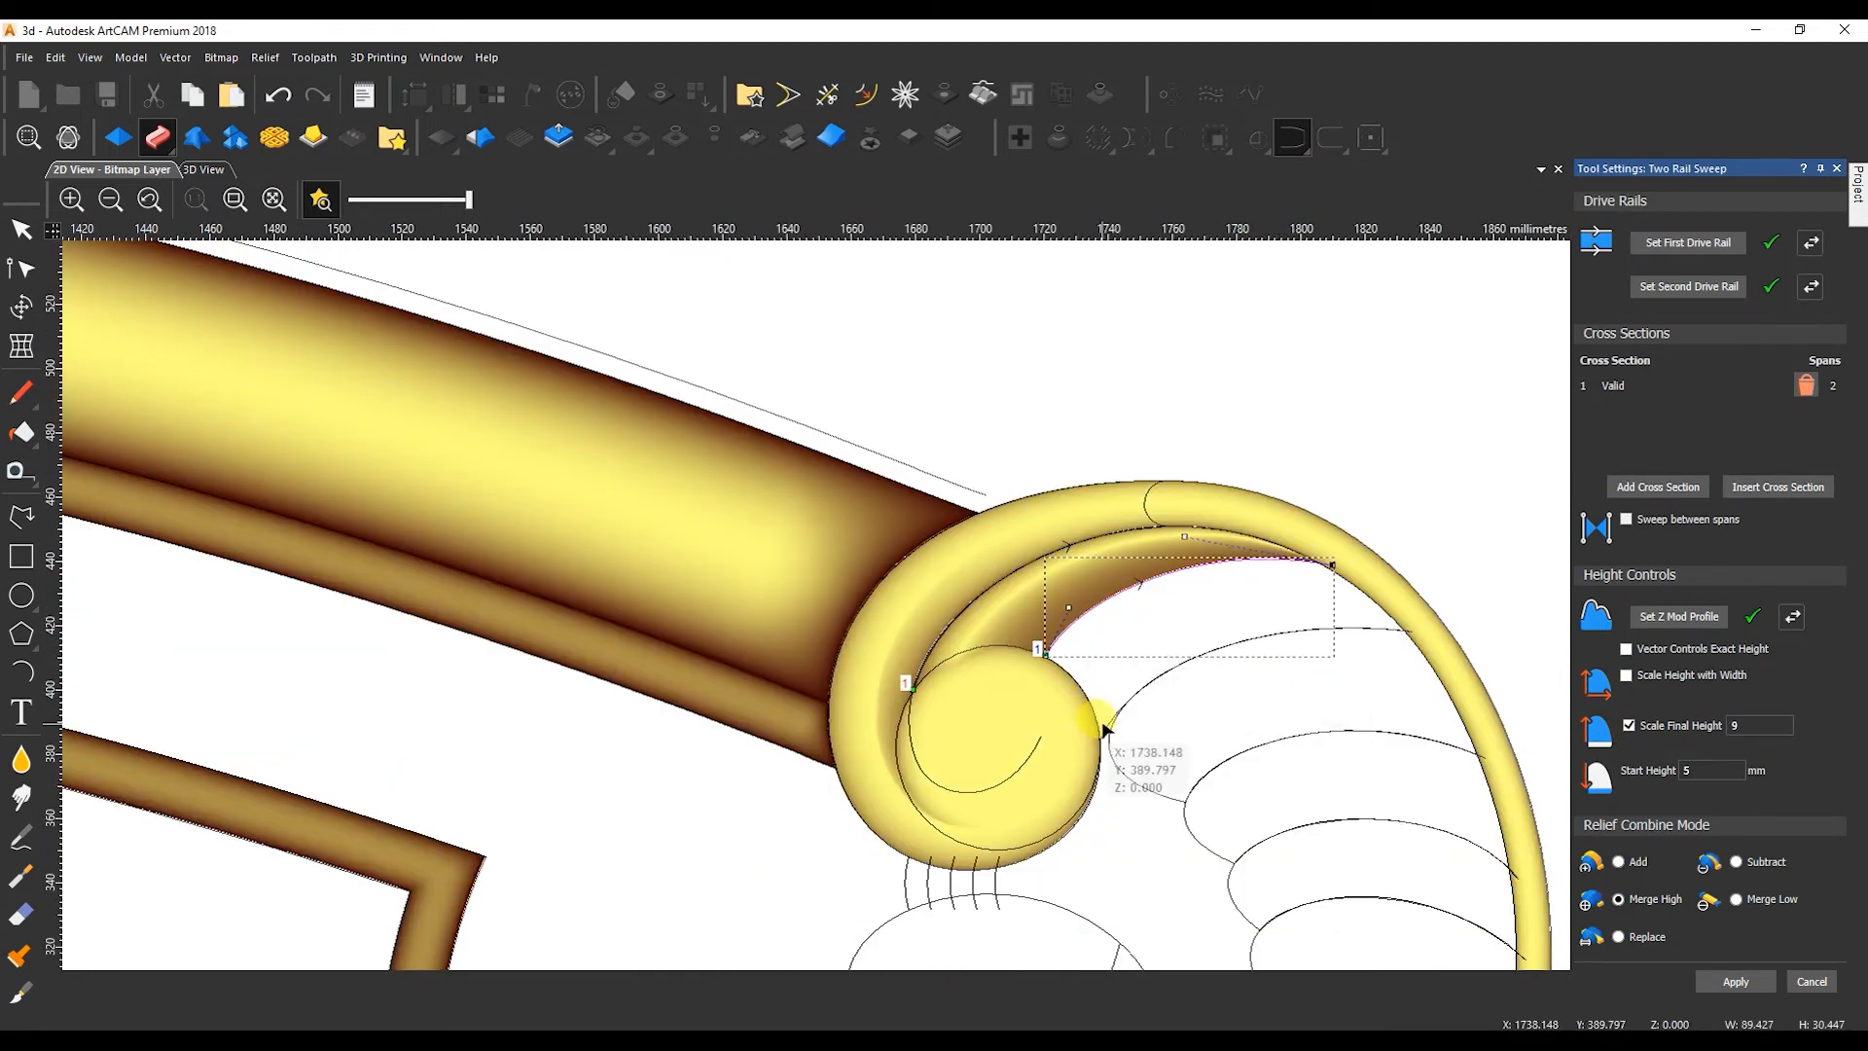
click(1708, 242)
click(961, 611)
click(1702, 242)
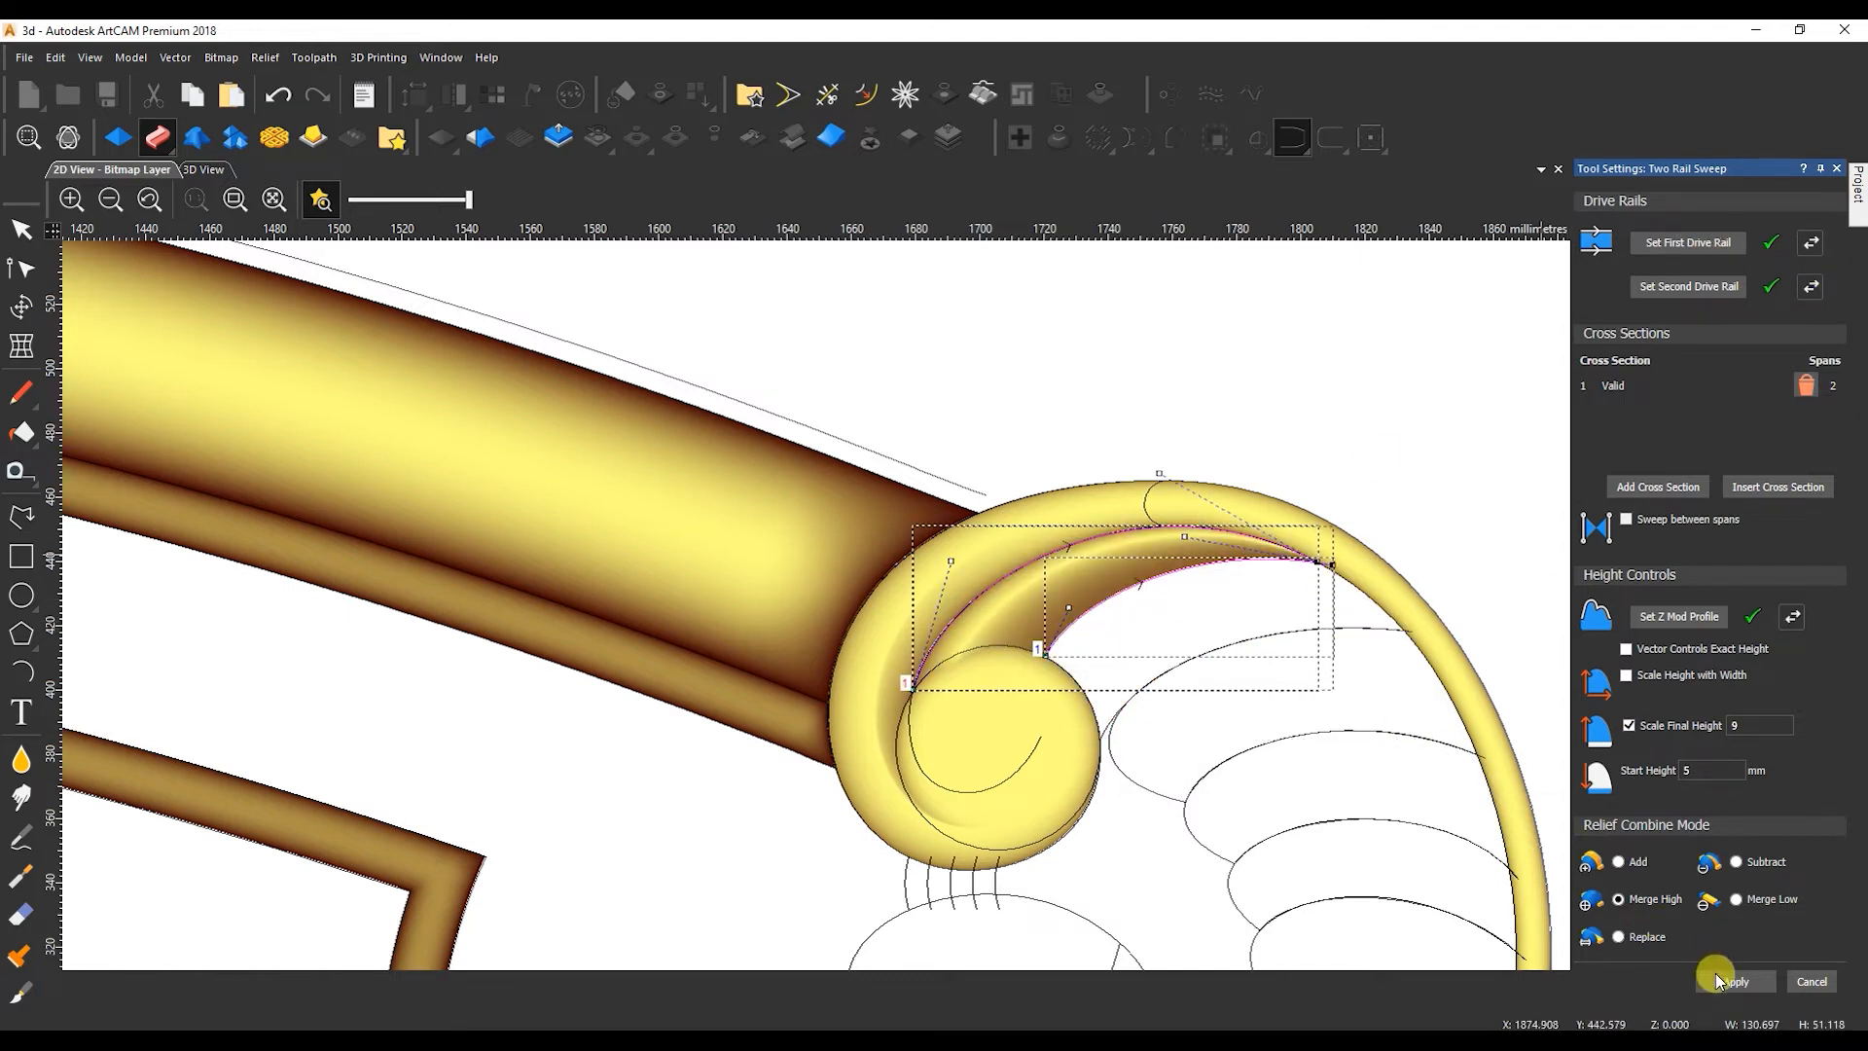
Sweep the second and third tail feathers between their edge curves with the same profile and heights.
click(1096, 646)
shift+click(1096, 734)
click(1715, 244)
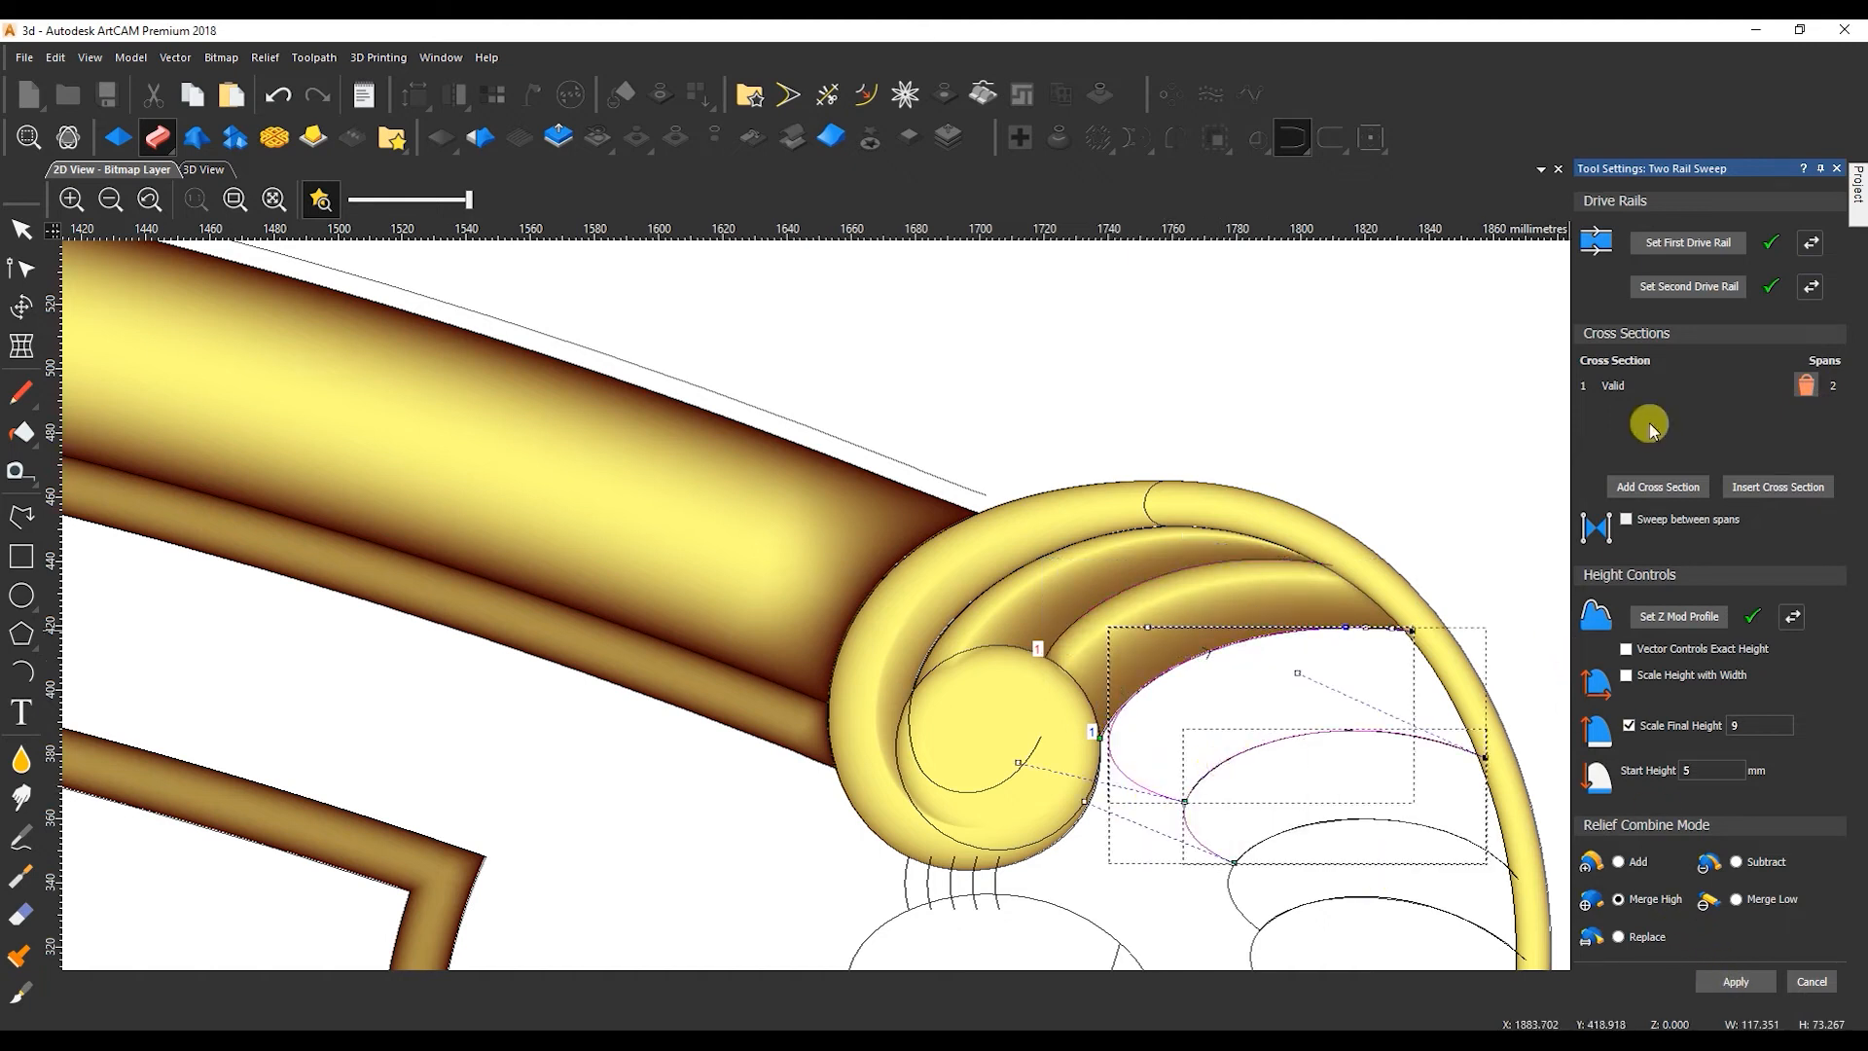
scroll(1192, 790, up, 5)
scroll(1191, 790, down, 5)
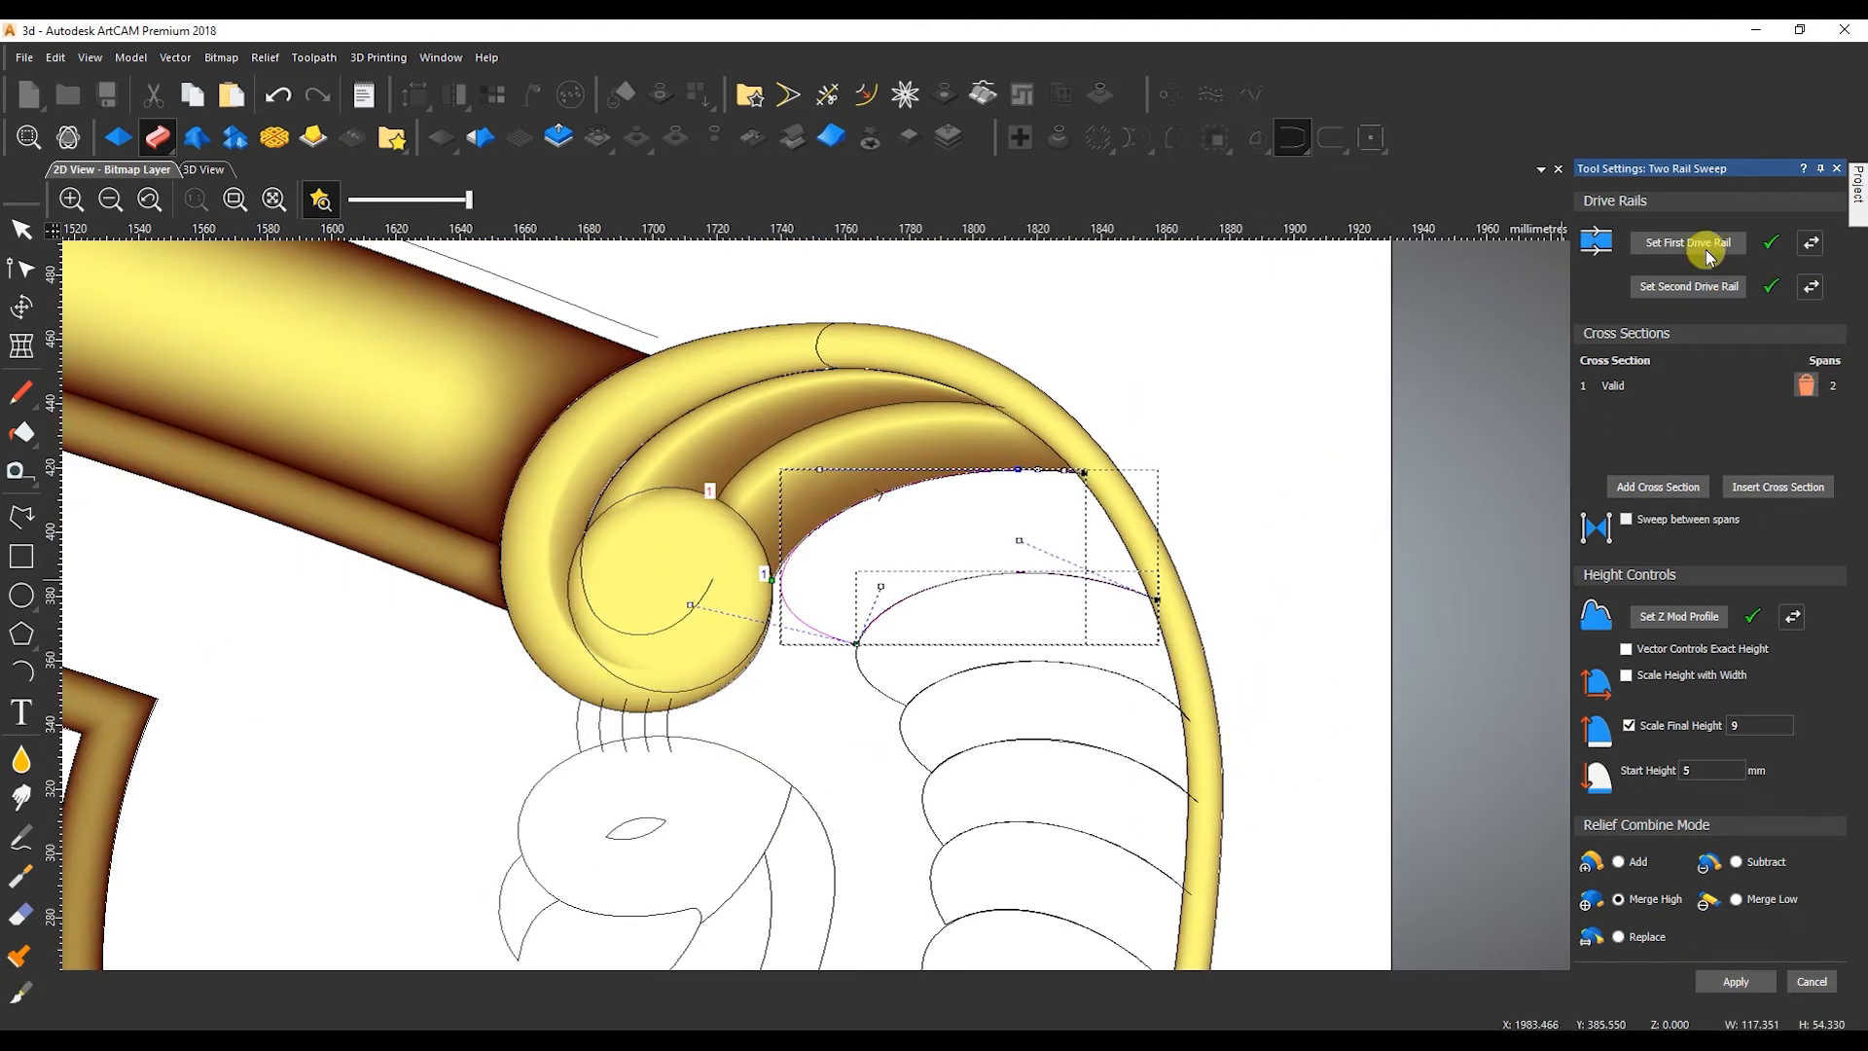
Sweep the next feathers down to the middle of the peacock's tail between their edge curves, keeping the same profile and heights.
click(894, 696)
scroll(905, 698, up, 3)
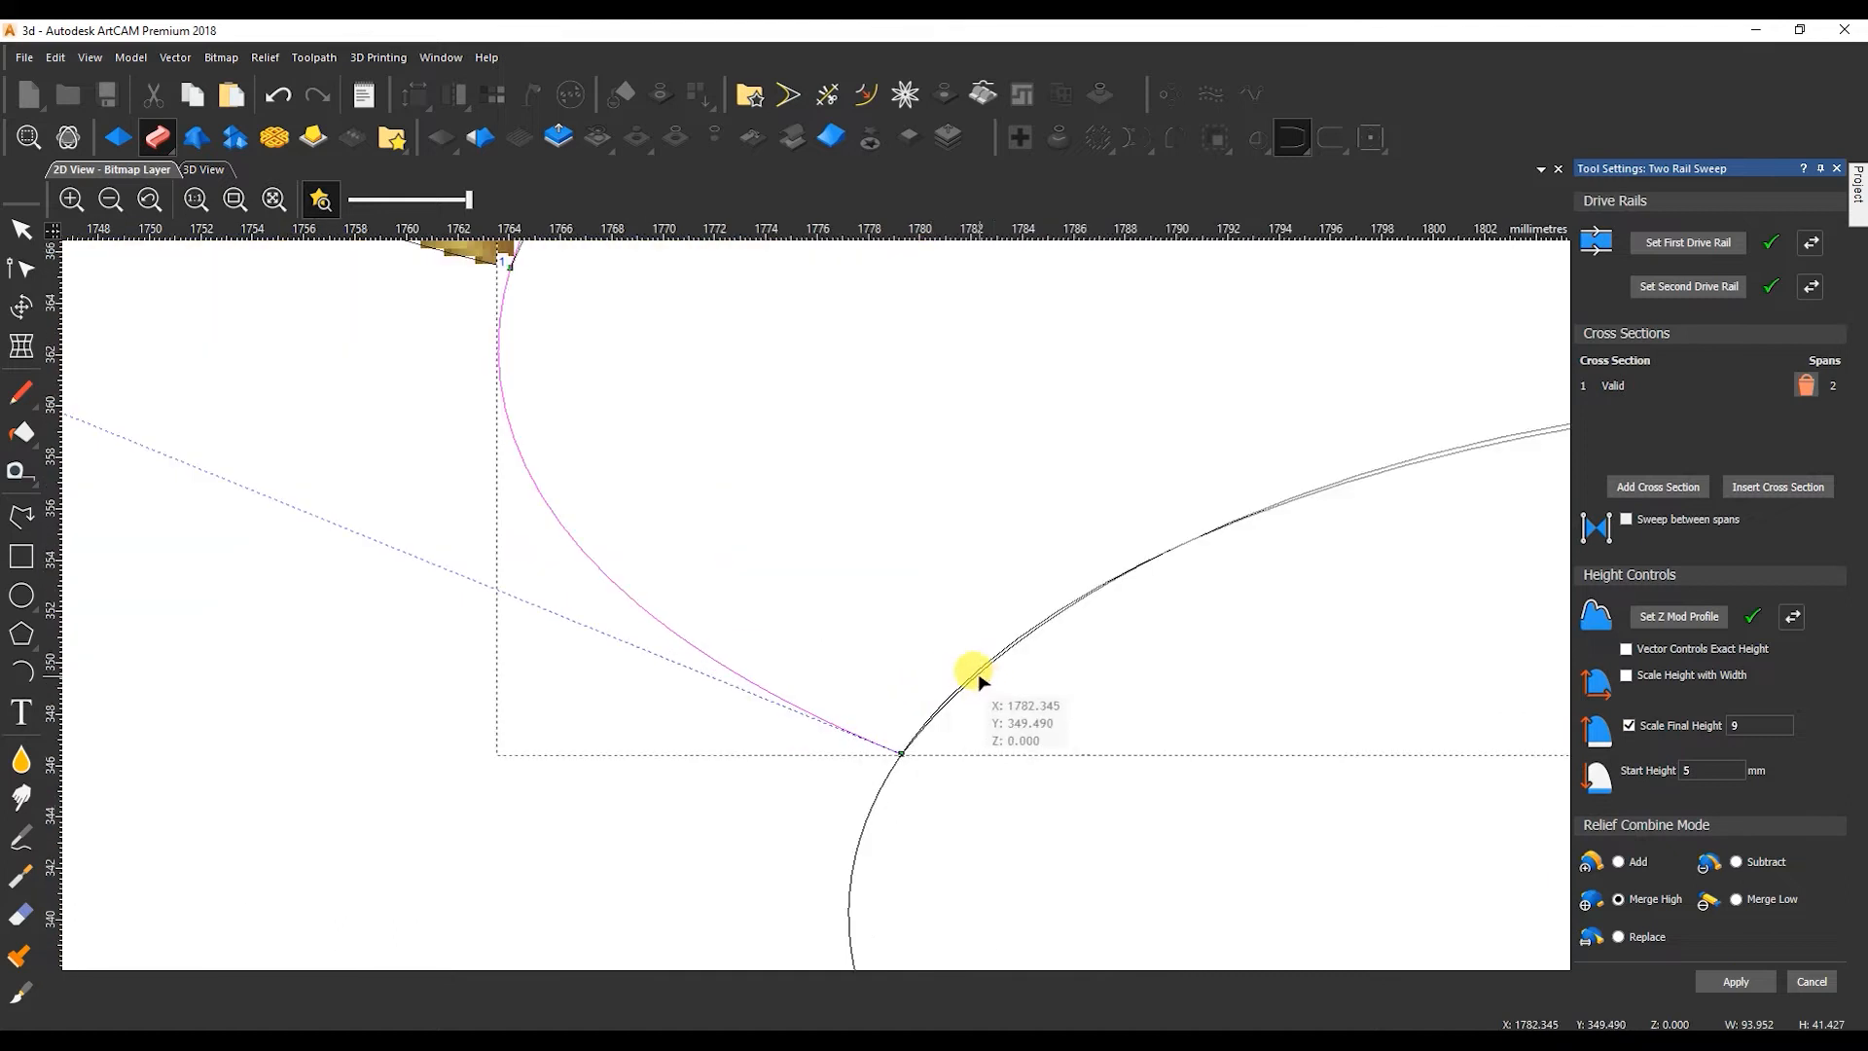
shift+click(978, 670)
scroll(982, 671, down, 2)
click(1735, 981)
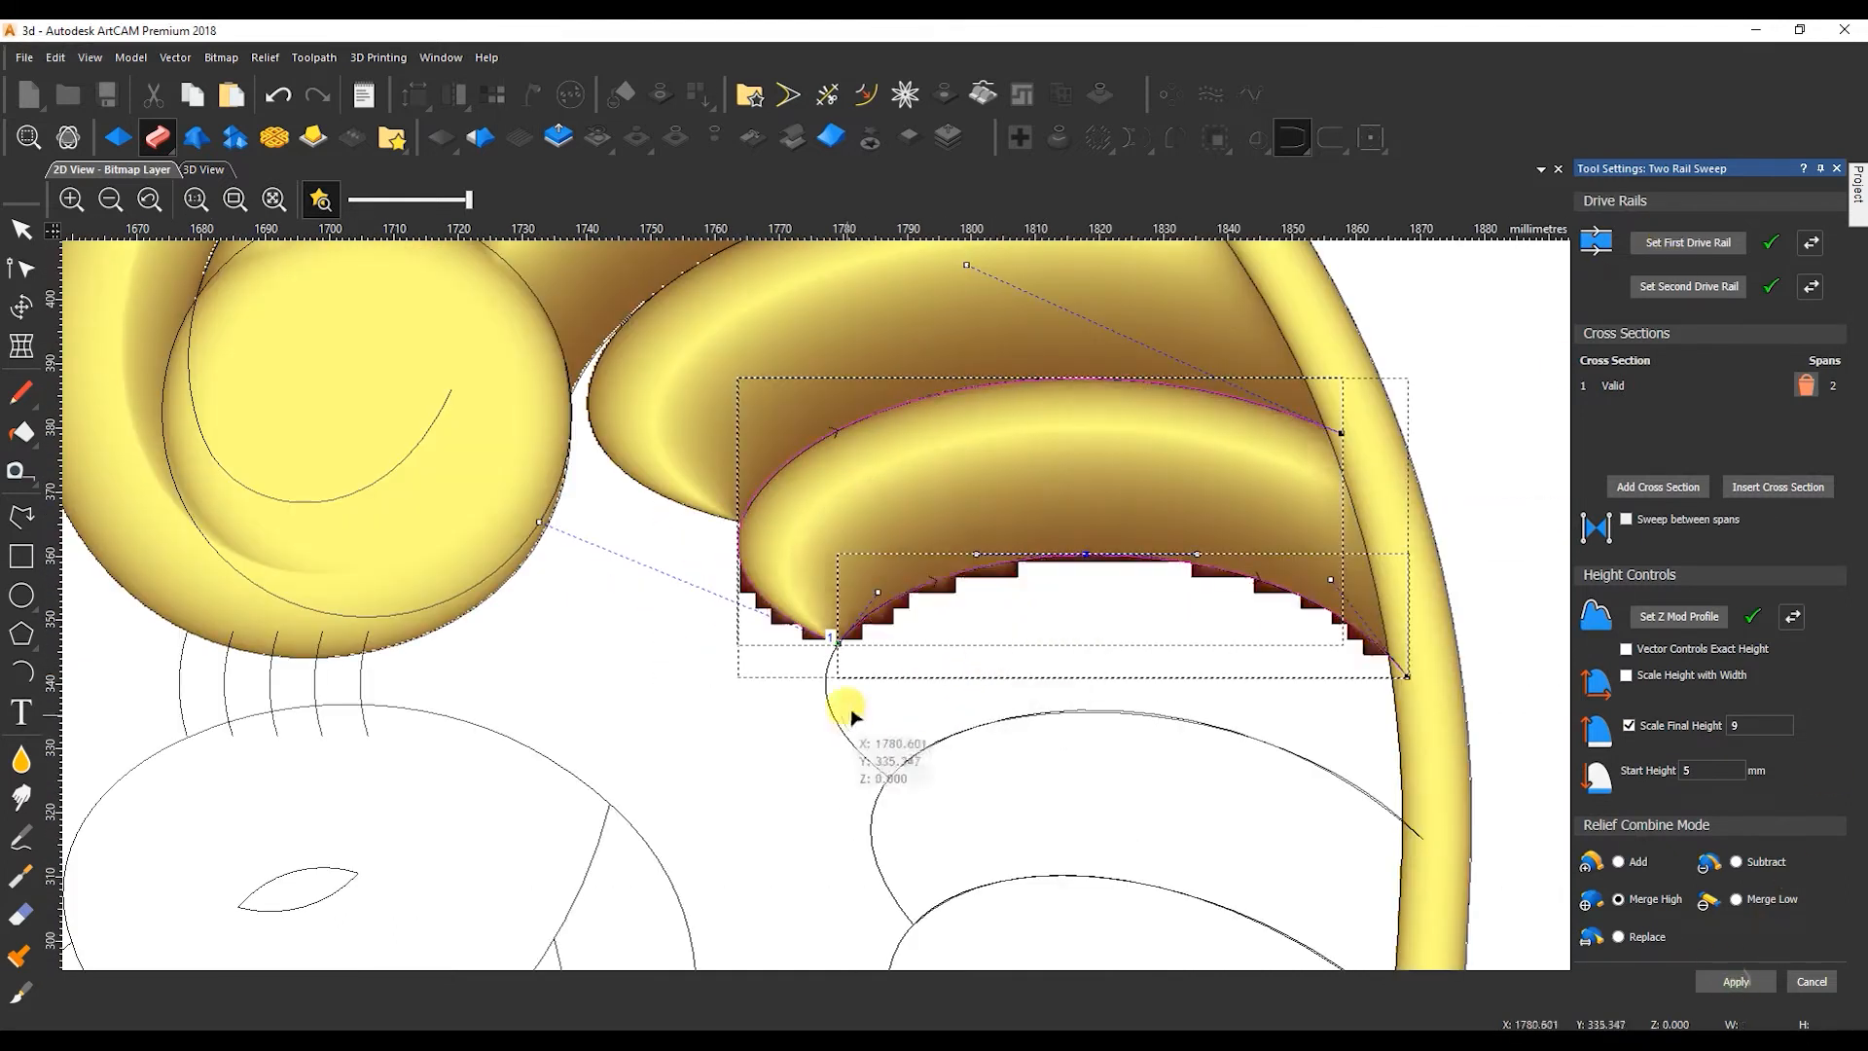
scroll(910, 725, up, 5)
scroll(912, 686, down, 5)
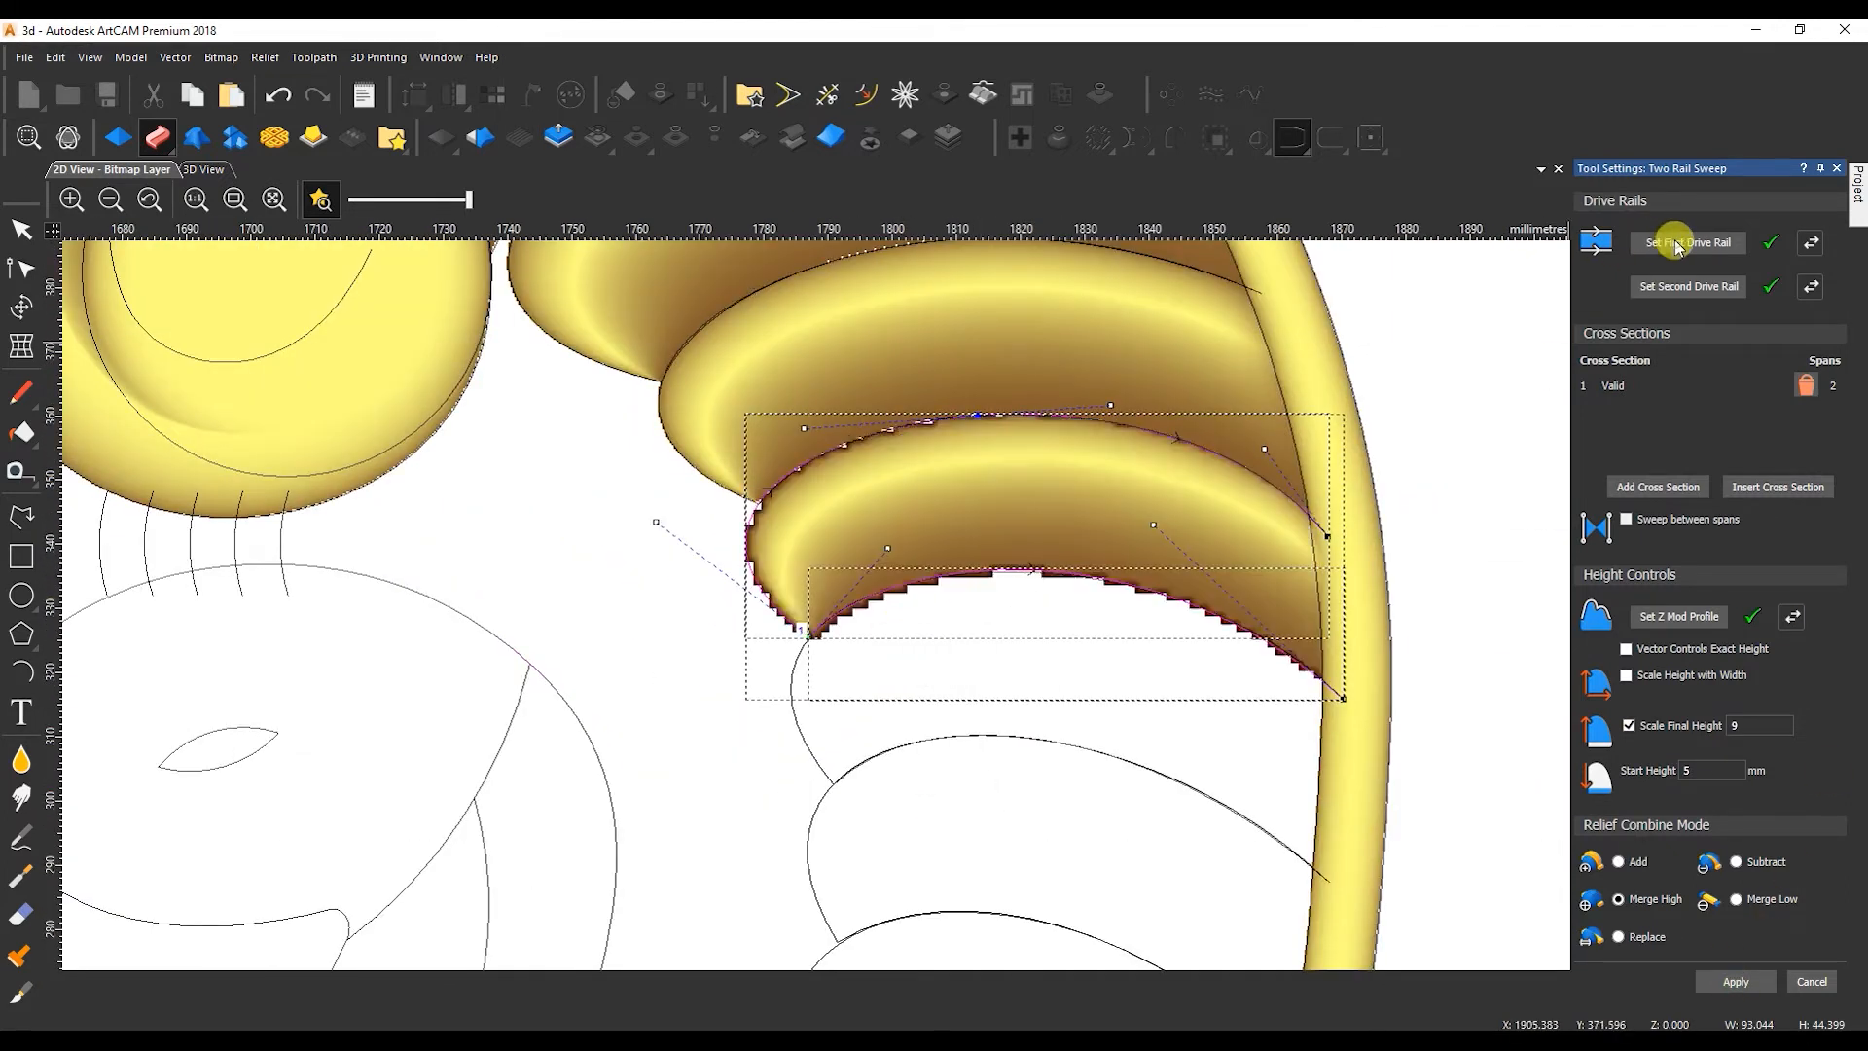
scroll(805, 687, up, 5)
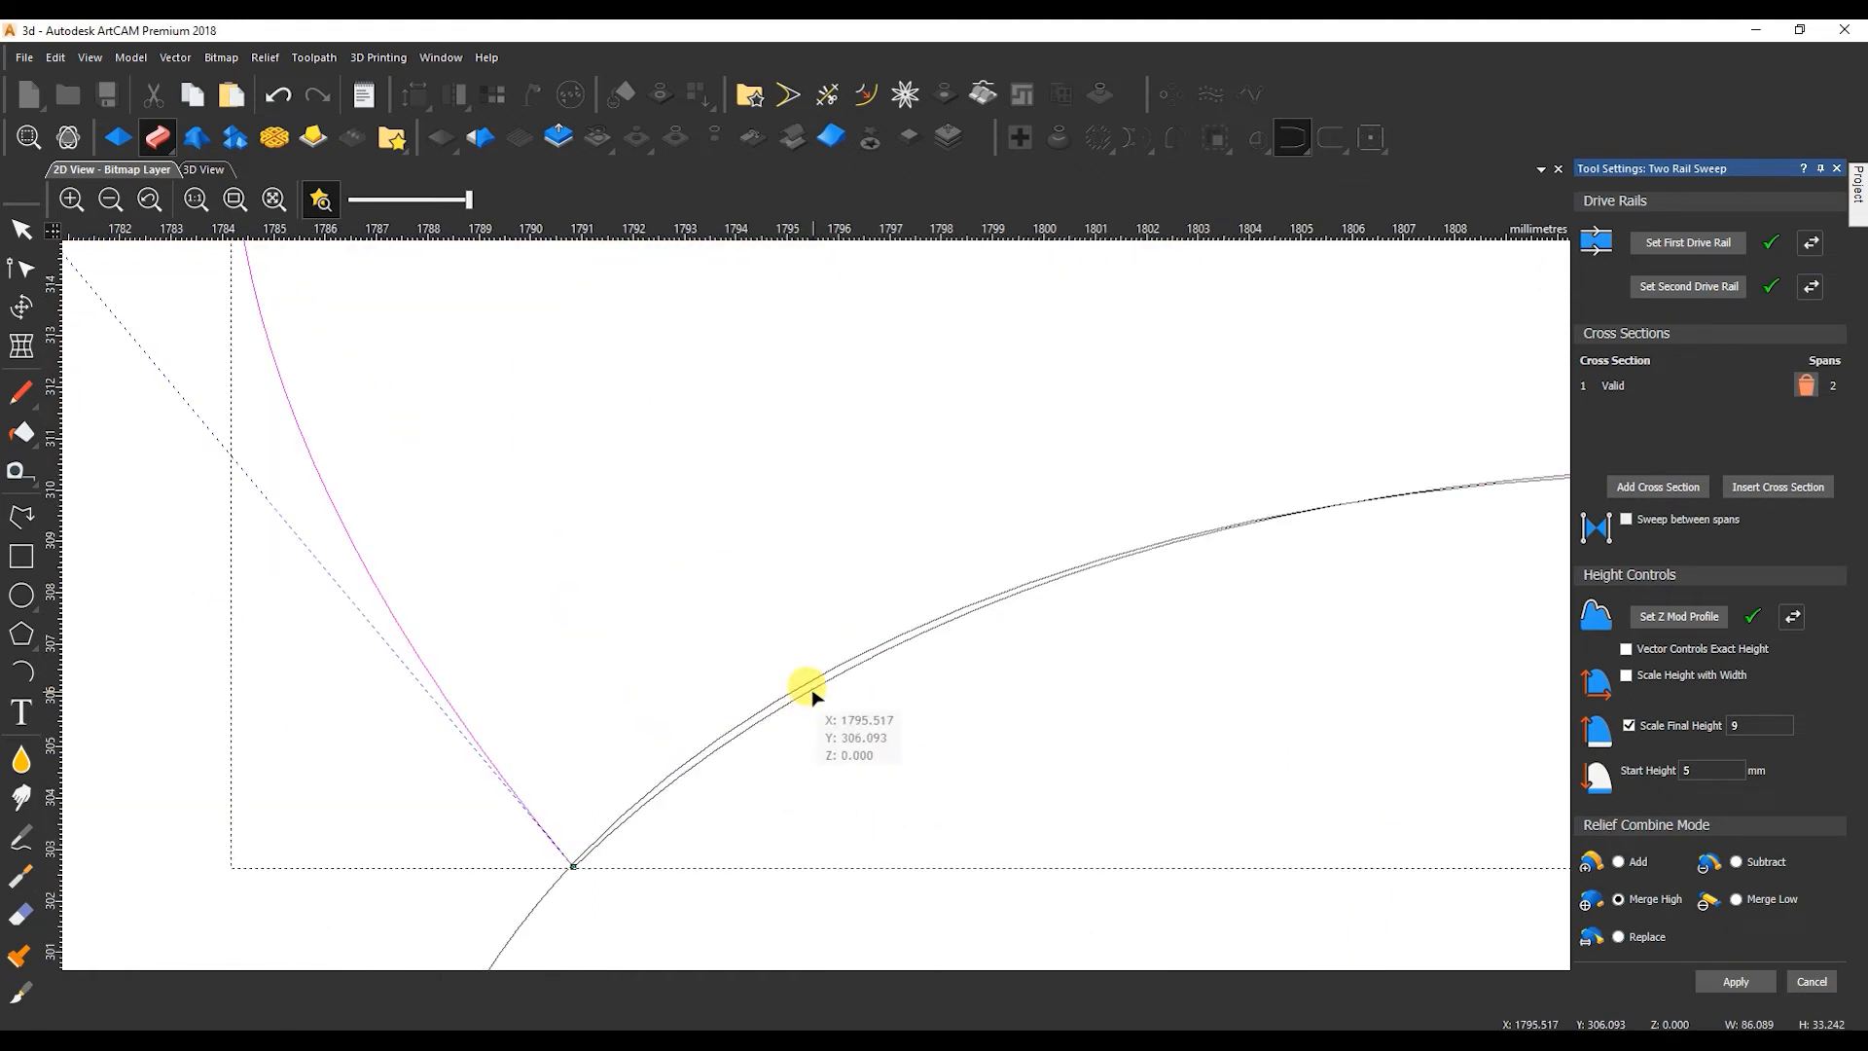
scroll(807, 690, down, 5)
click(1731, 977)
Sweep the following two lower tail feathers between their edge curves, reassigning the drive rails for each one.
click(763, 725)
scroll(802, 790, up, 3)
shift+click(797, 823)
scroll(798, 821, down, 3)
click(1724, 980)
click(763, 725)
scroll(790, 799, up, 3)
shift+click(747, 766)
scroll(817, 605, down, 3)
click(1683, 253)
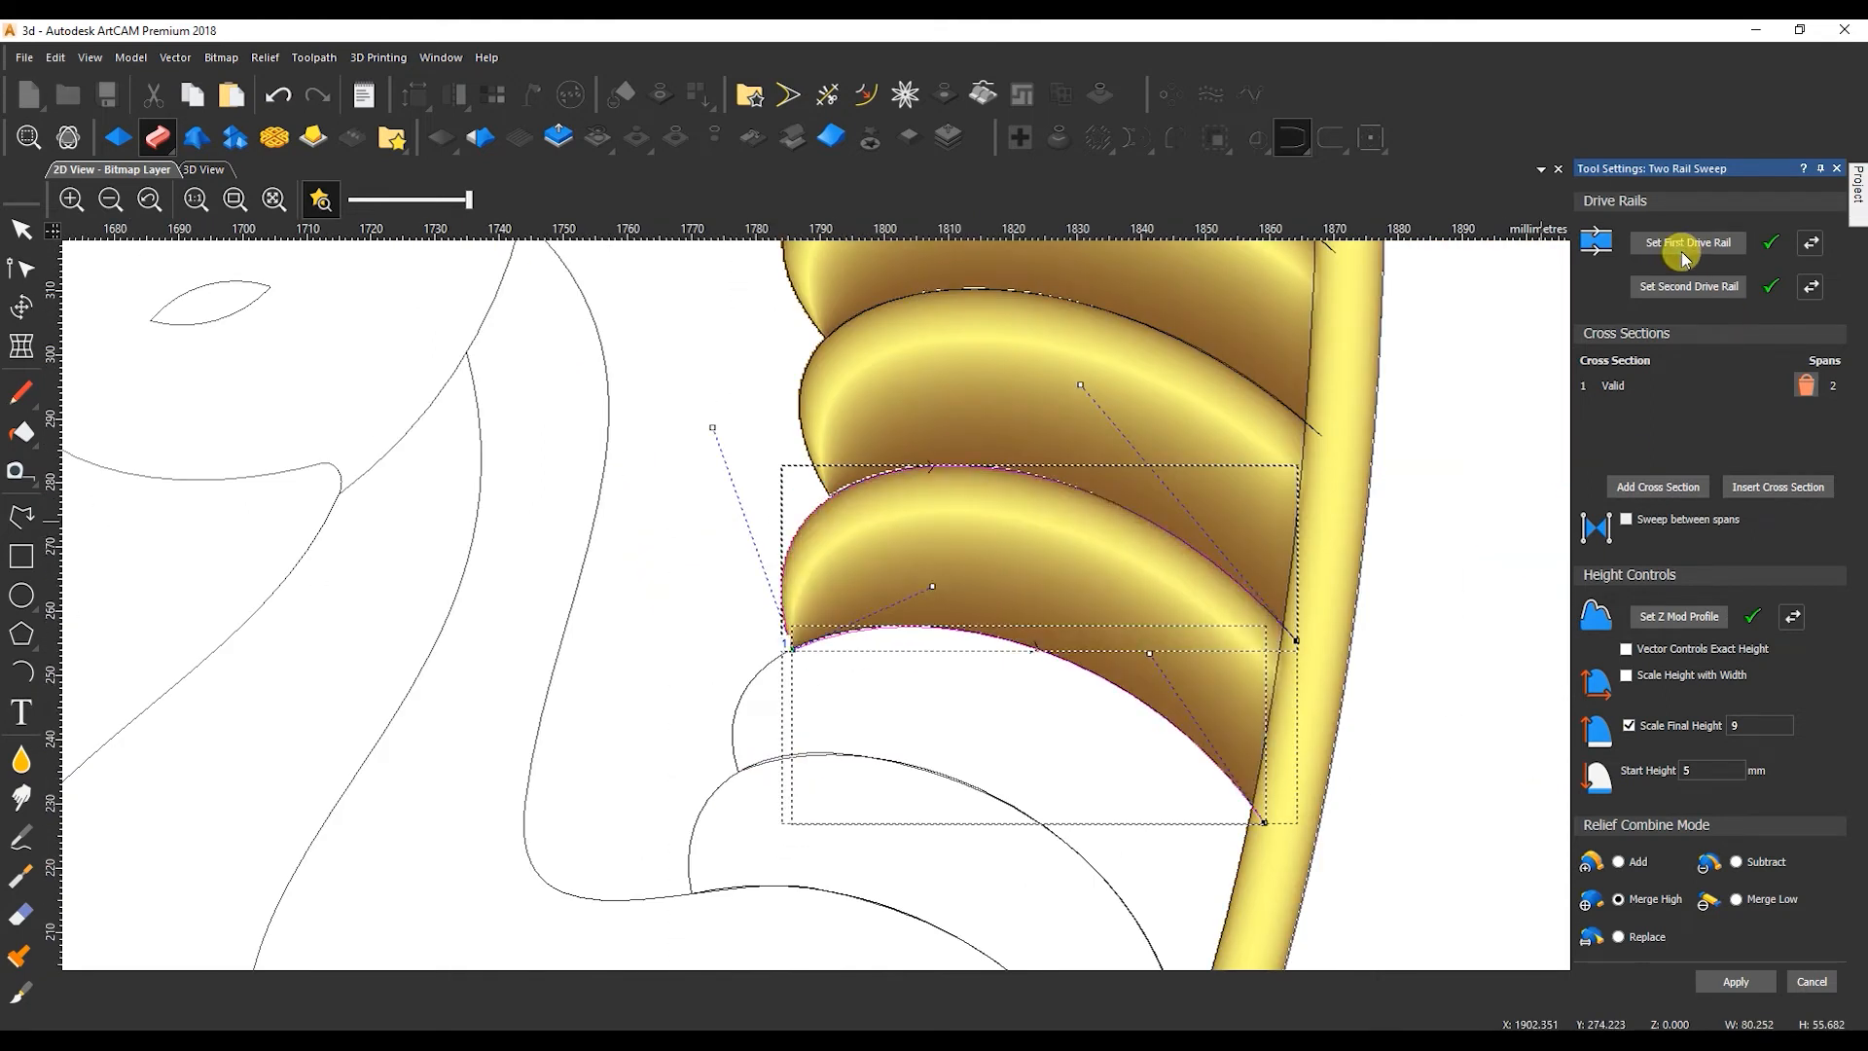
click(1733, 981)
Sweep the second-to-last tail feather above the peacock's back between its upper and lower edge curves.
click(737, 692)
scroll(731, 747, up, 2)
shift+click(706, 716)
scroll(712, 715, down, 3)
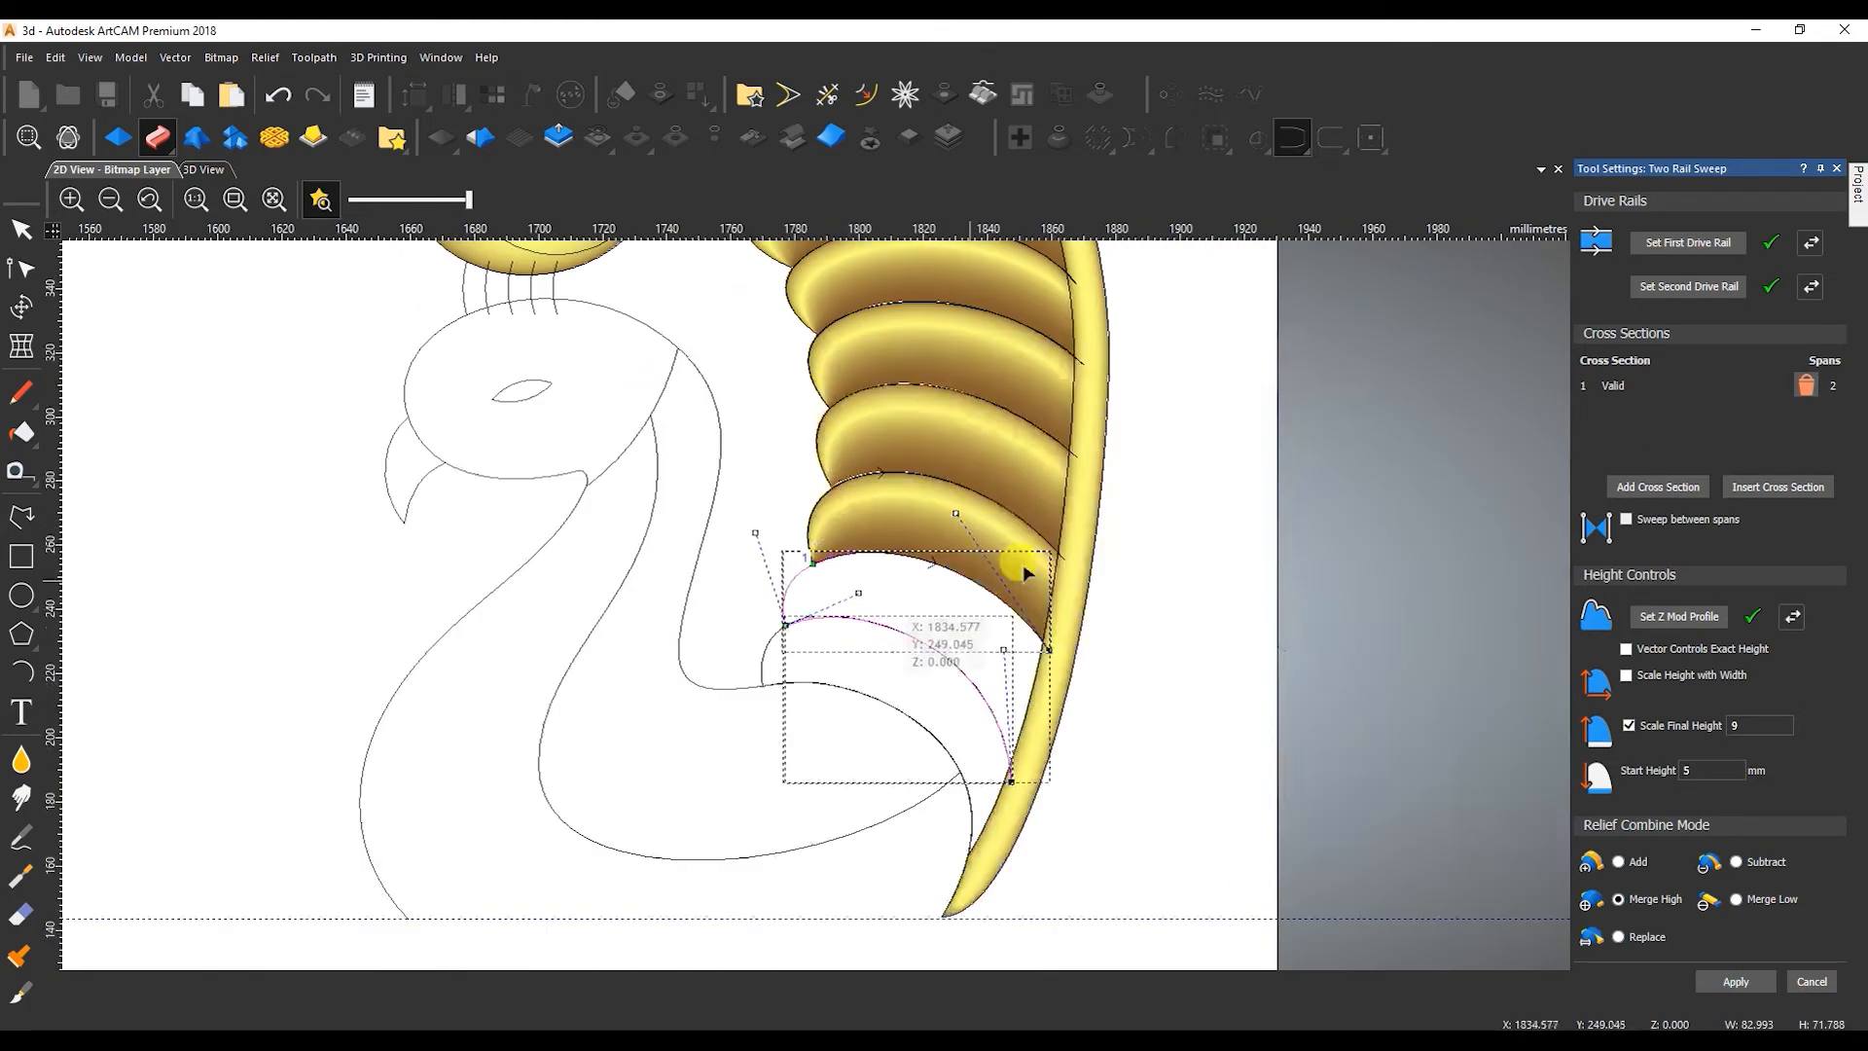
click(1679, 246)
click(1743, 986)
Sweep the lowest tail feather along the peacock's back between its two edge curves and close Two Rail Sweep.
click(765, 653)
scroll(811, 685, up, 2)
shift+click(712, 649)
scroll(708, 658, down, 1)
click(747, 613)
scroll(750, 614, up, 2)
shift+click(949, 640)
scroll(982, 634, down, 2)
scroll(994, 637, down, 2)
click(1700, 243)
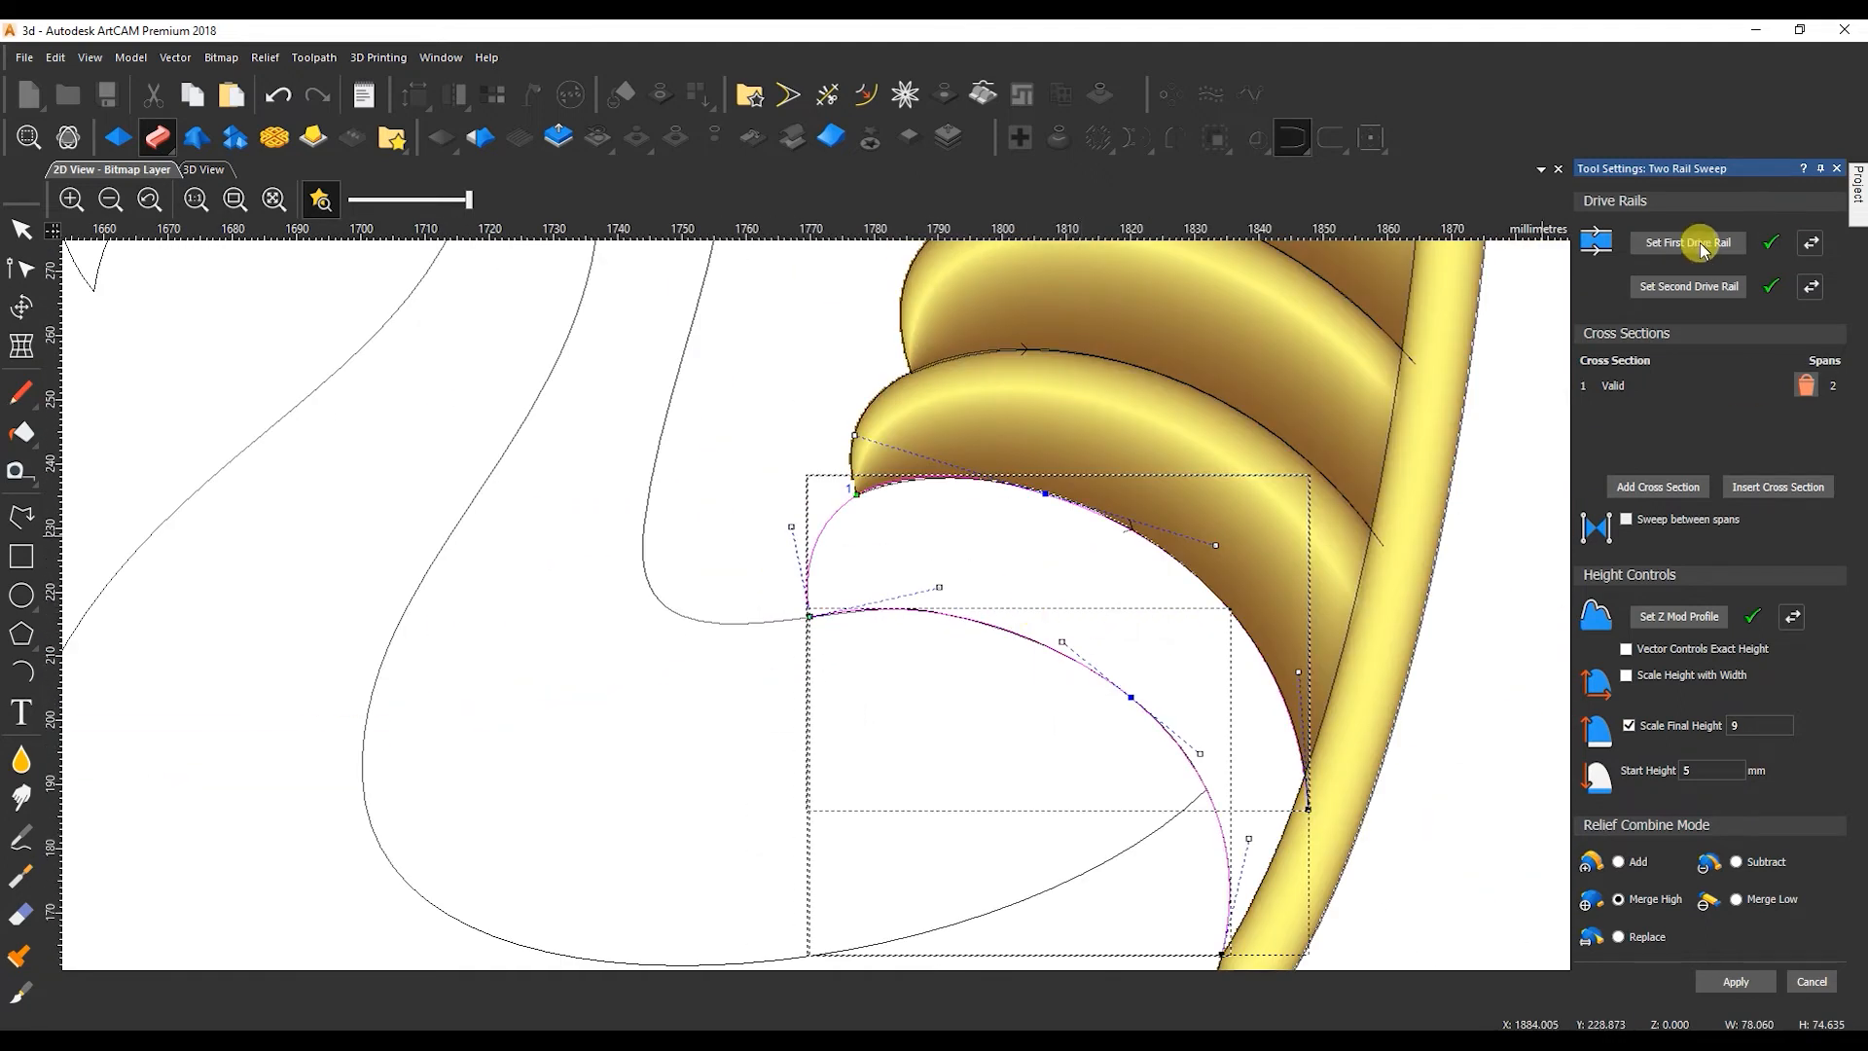
scroll(1138, 655, down, 2)
click(1812, 990)
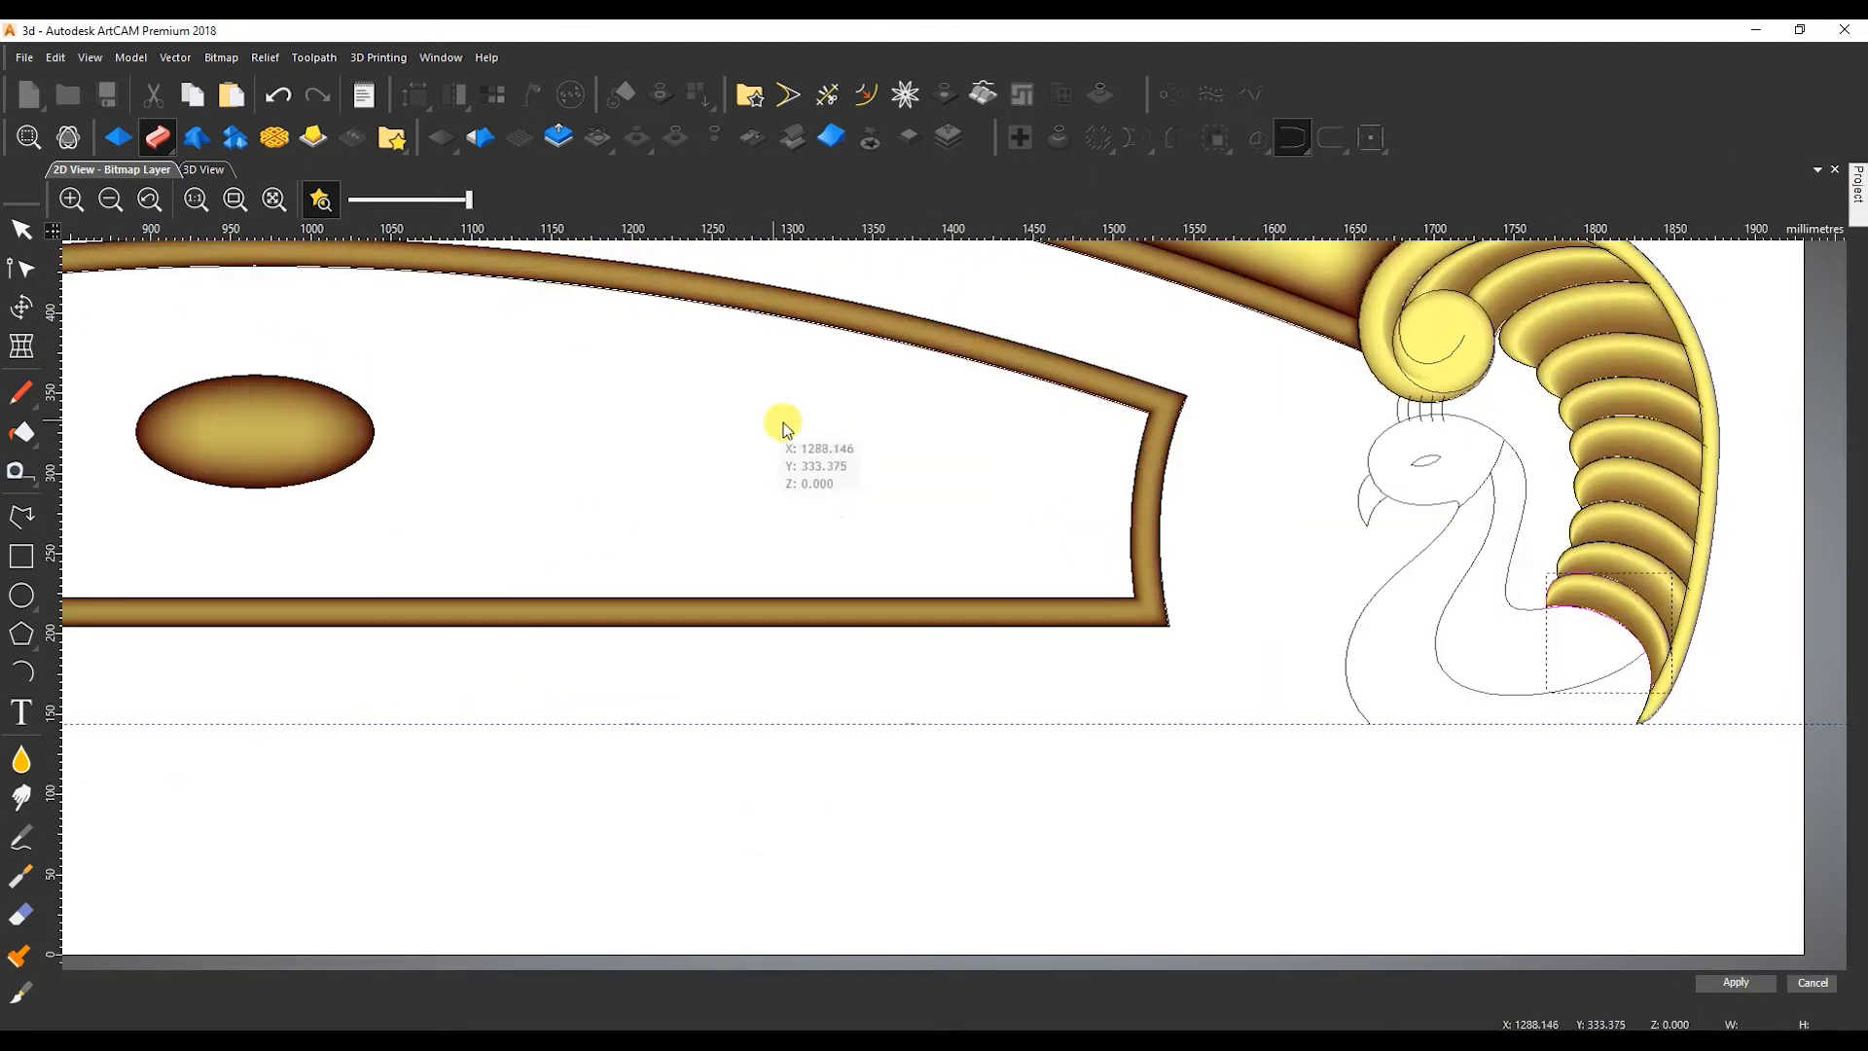
Try offsetting the curve at the back of the peacock's head about 6 mm inwards and extending it to the outline.
scroll(1430, 461, up, 2)
drag(1264, 396, 1138, 422)
scroll(915, 544, down, 3)
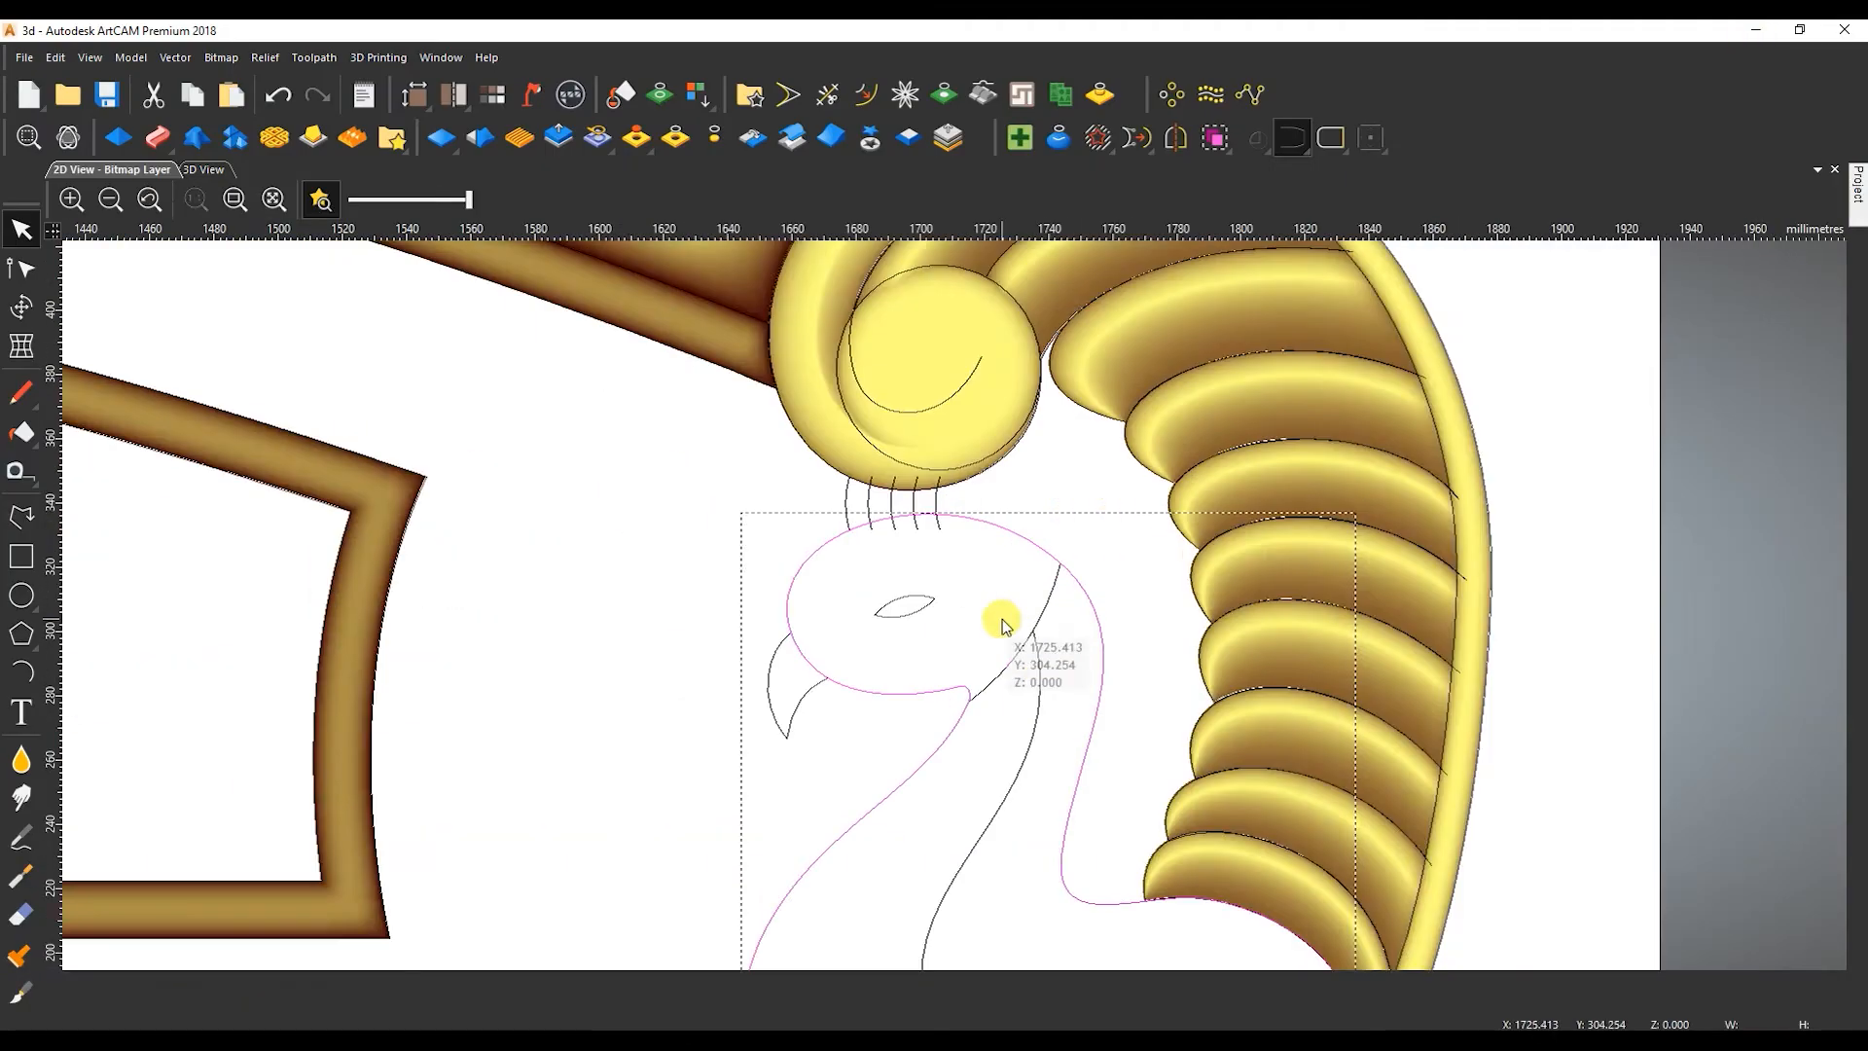
click(1067, 596)
key(o)
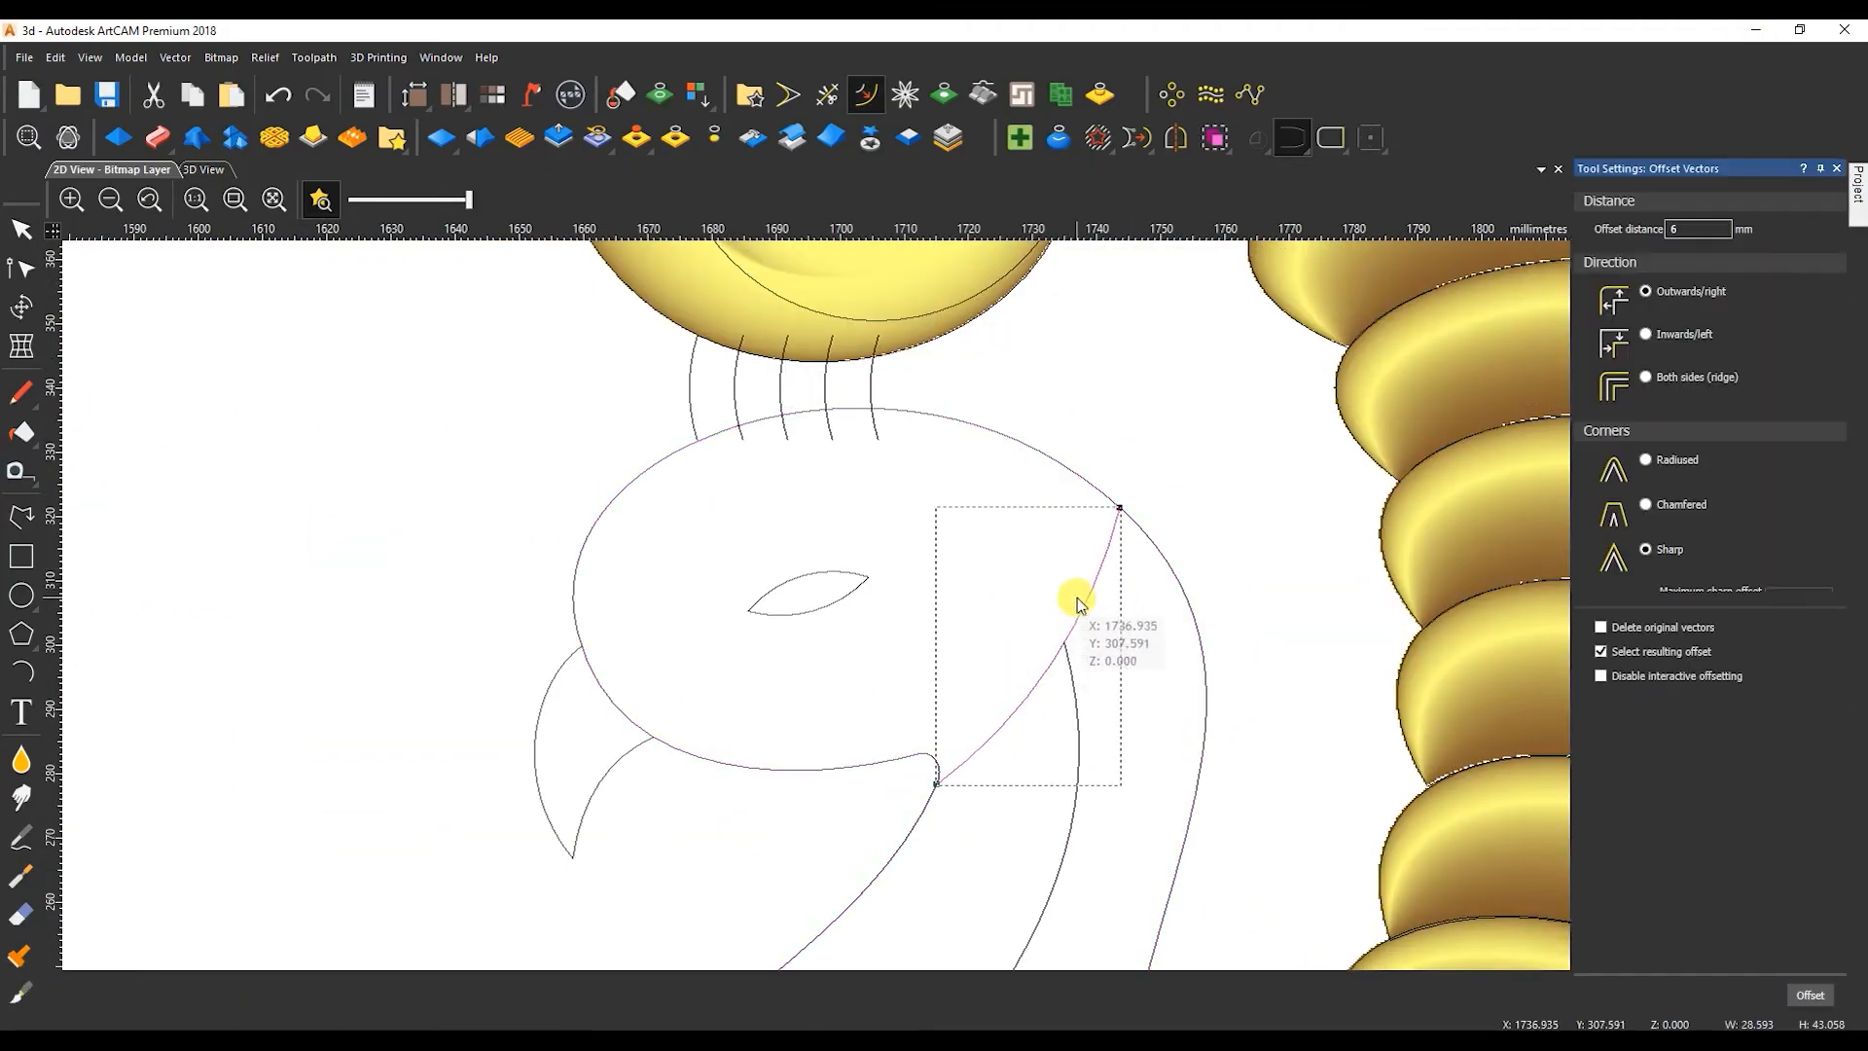
click(1044, 596)
key(n)
drag(1083, 500, 1087, 480)
click(1077, 702)
scroll(944, 785, down, 2)
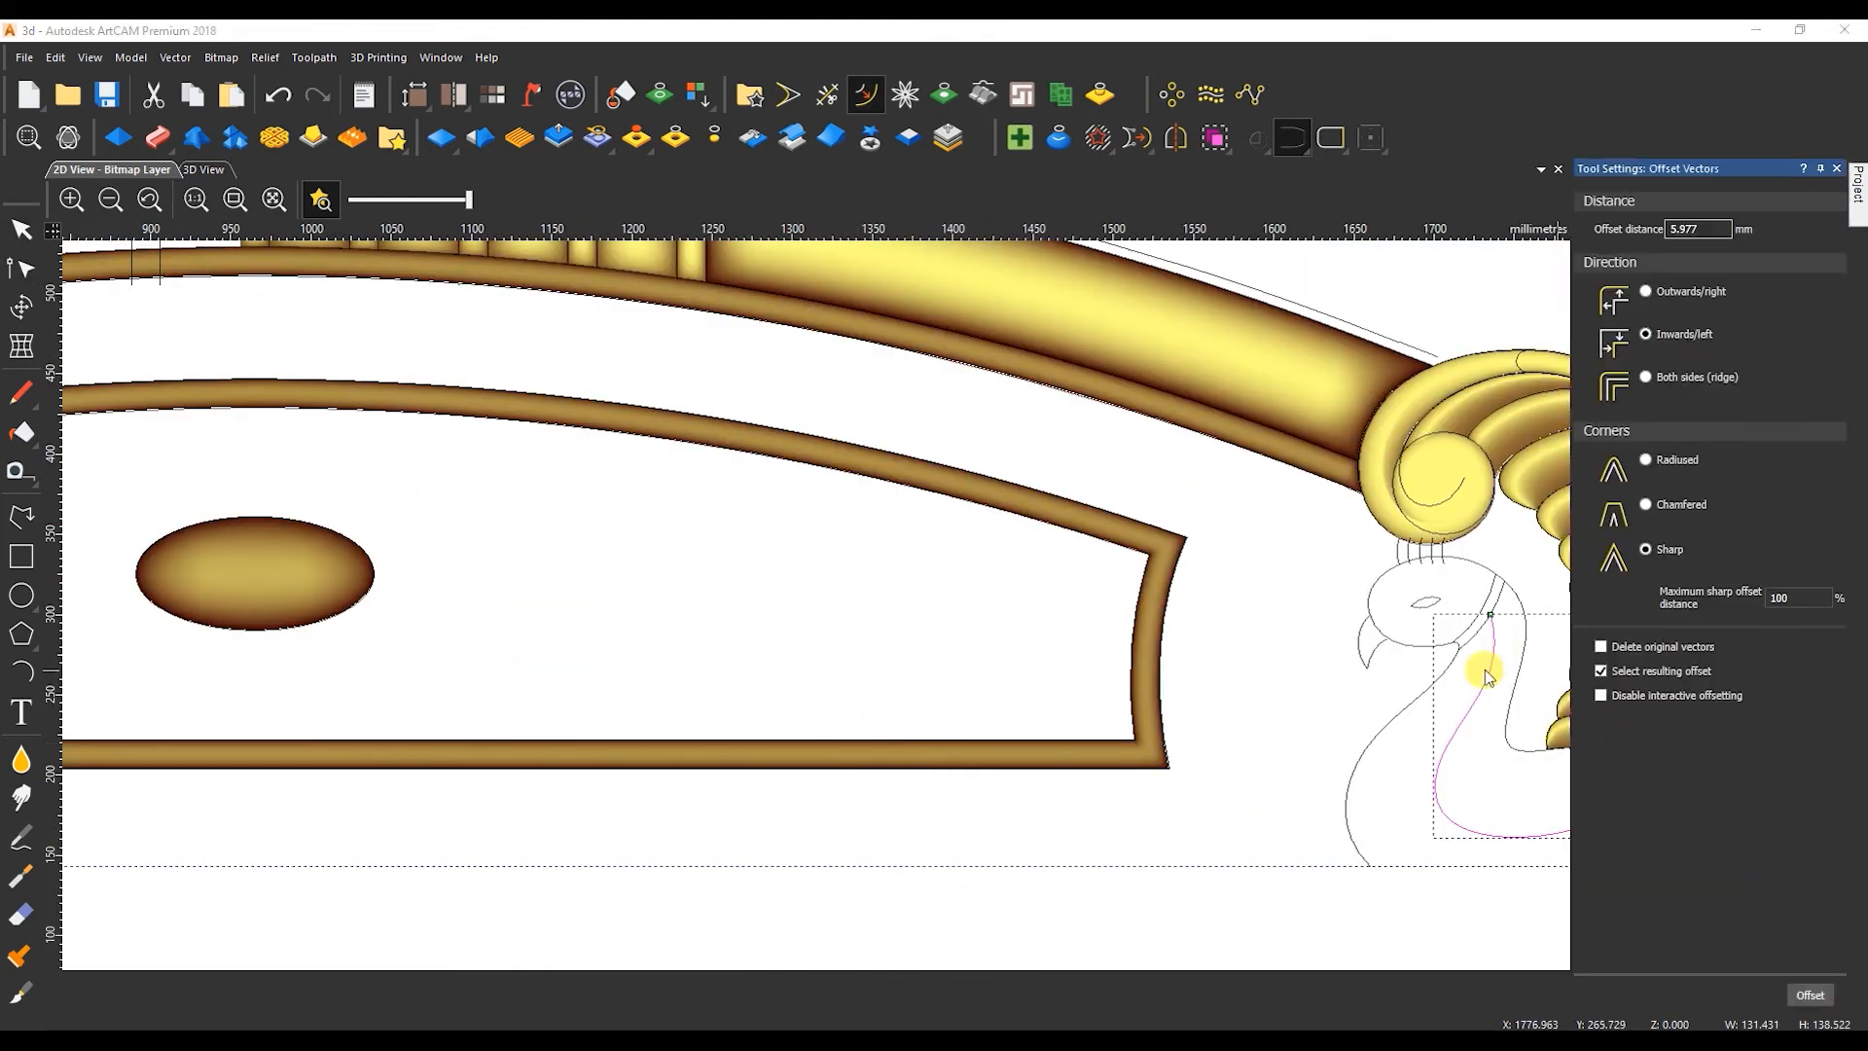
click(1457, 550)
Offset the curve at the back of the head 9 mm inwards and stretch both ends to the head outline.
double_click(1697, 228)
scroll(1461, 539, up, 2)
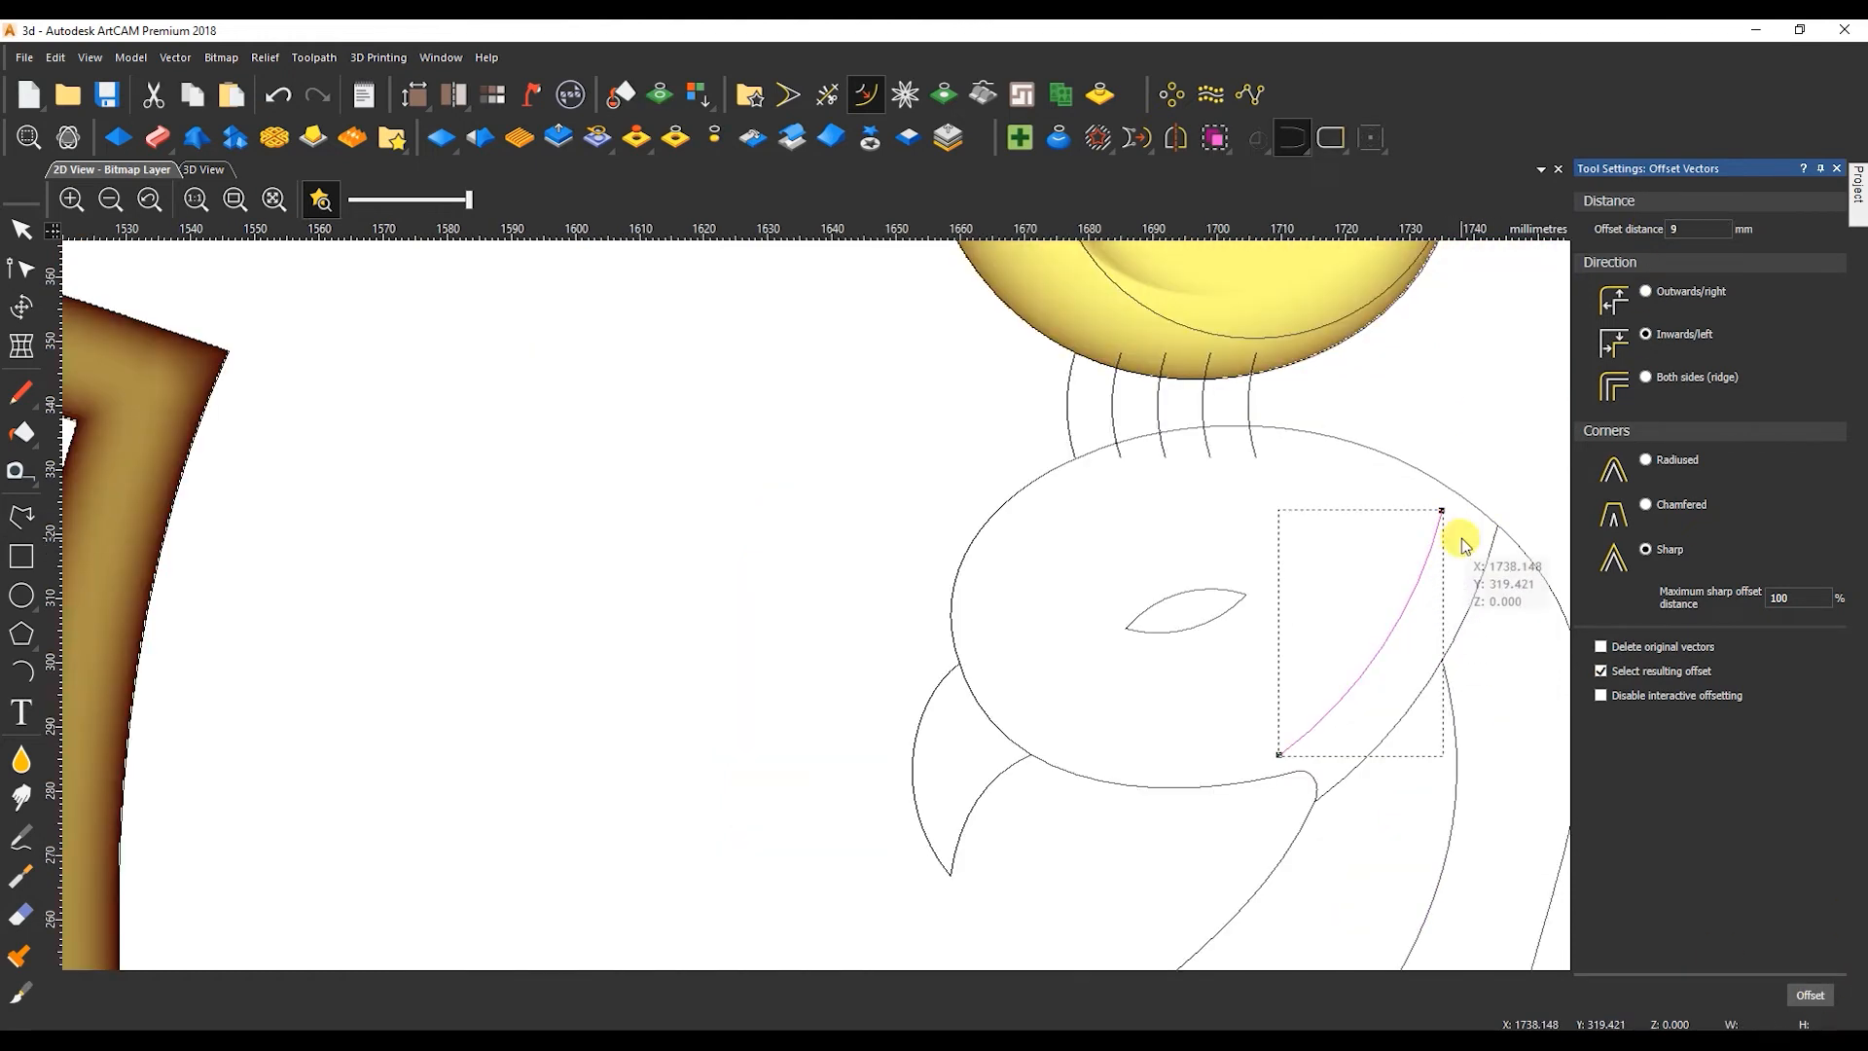
key(n)
drag(1440, 511, 1451, 492)
drag(1278, 755, 1269, 780)
Try offsetting the long inner curve of the neck and body 9 mm inwards.
scroll(1348, 775, down, 1)
click(1122, 762)
key(F9)
scroll(926, 717, up, 2)
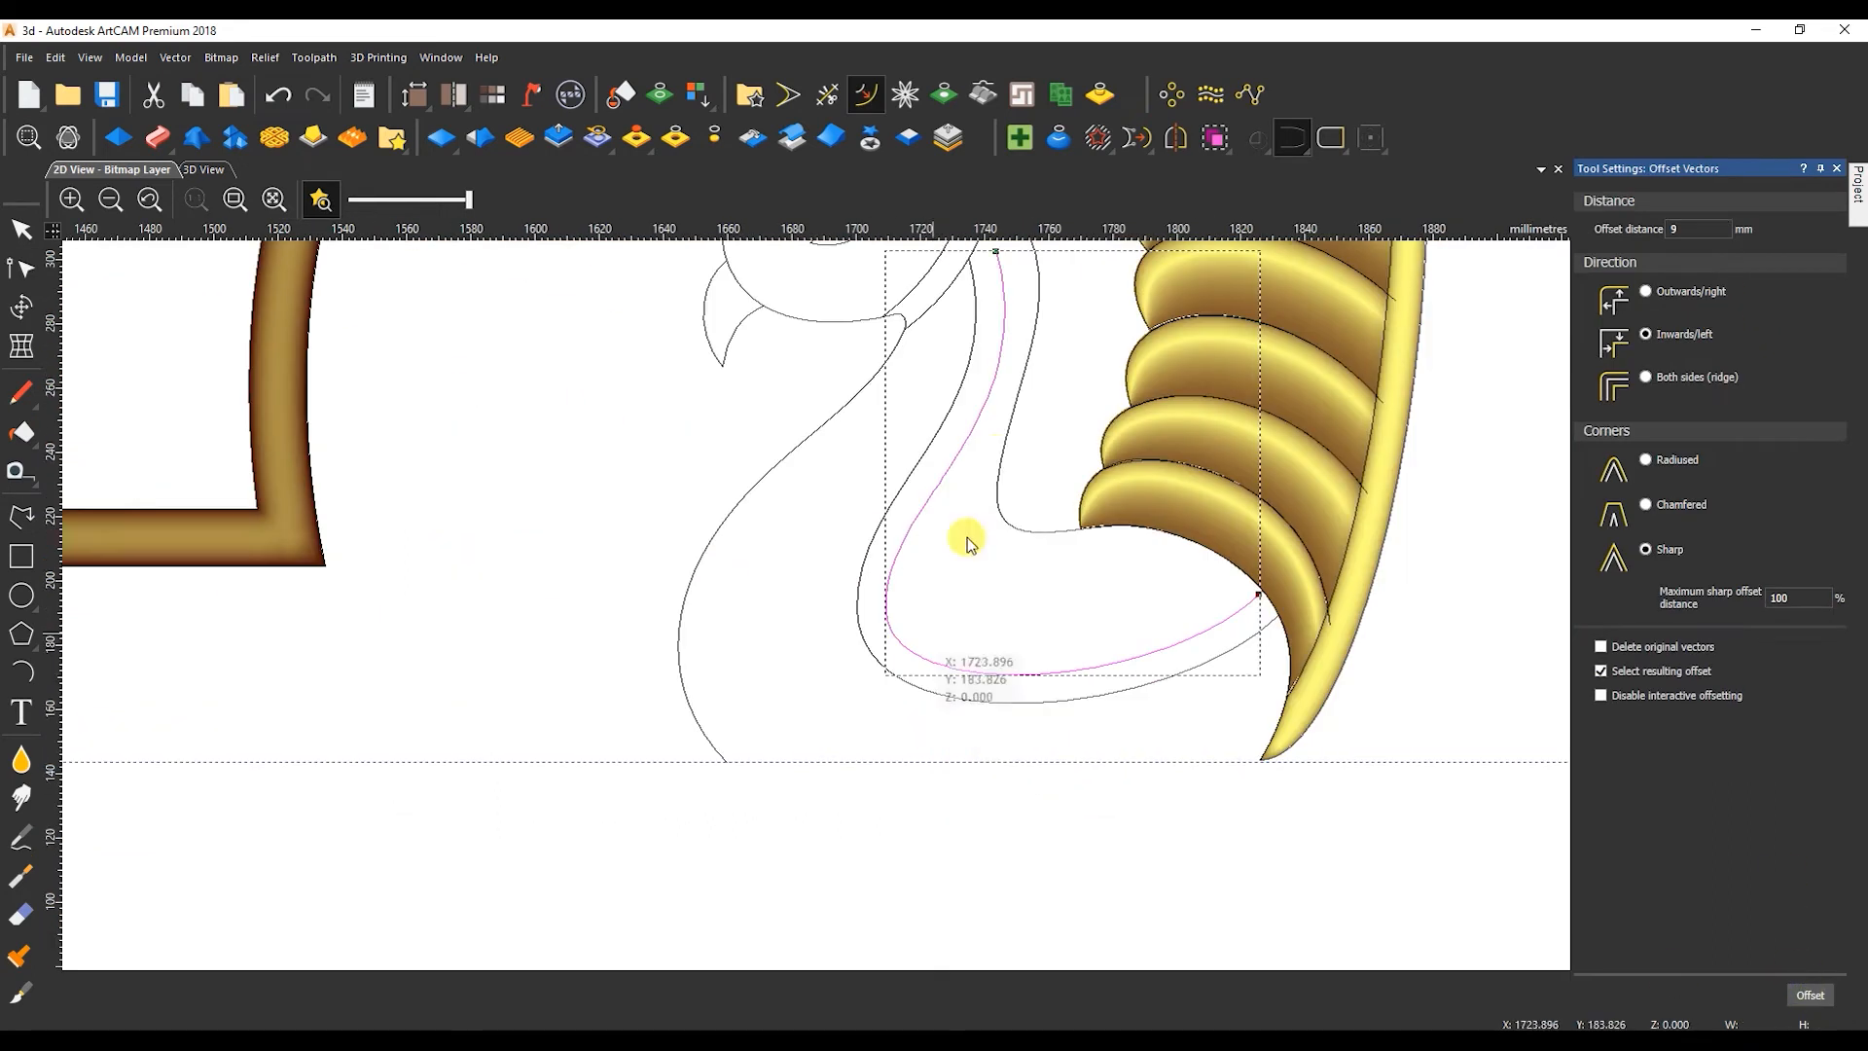
scroll(881, 409, up, 1)
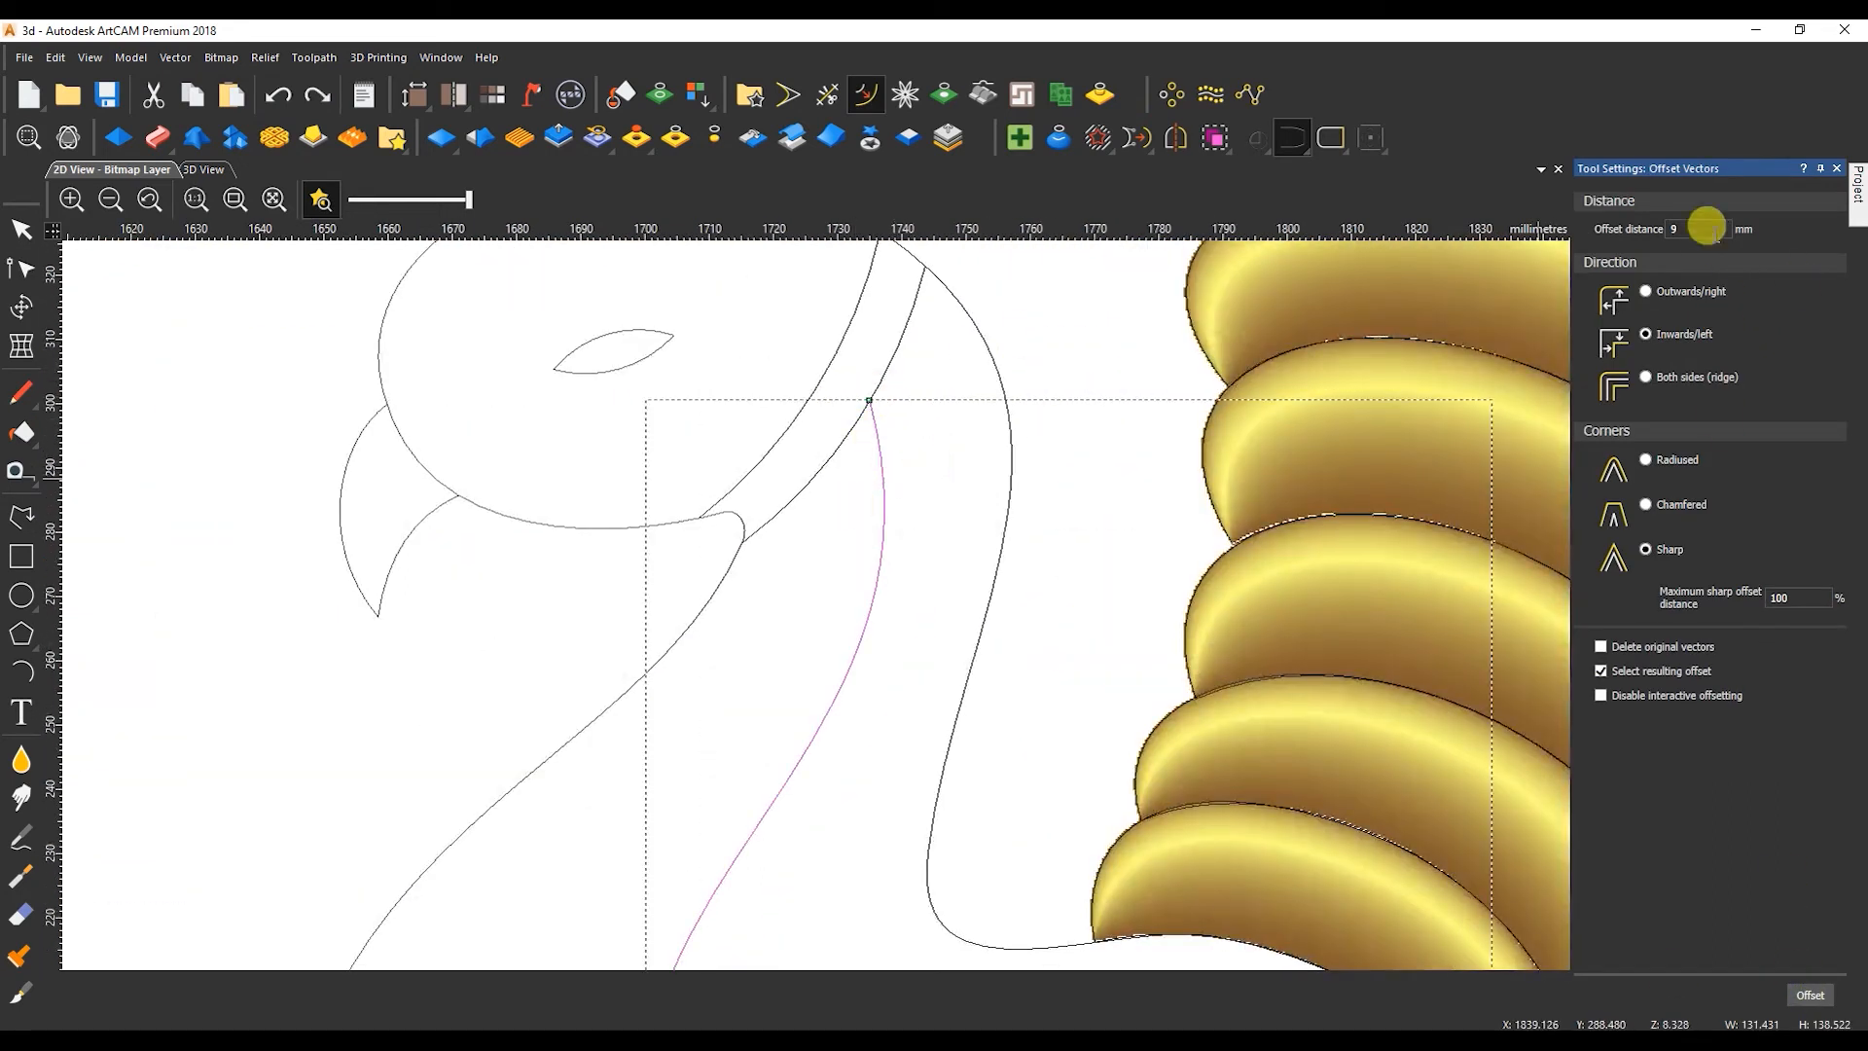
Offset the inner neck and body curve 4.5 mm on both sides and trim the overhanging ends.
click(1809, 994)
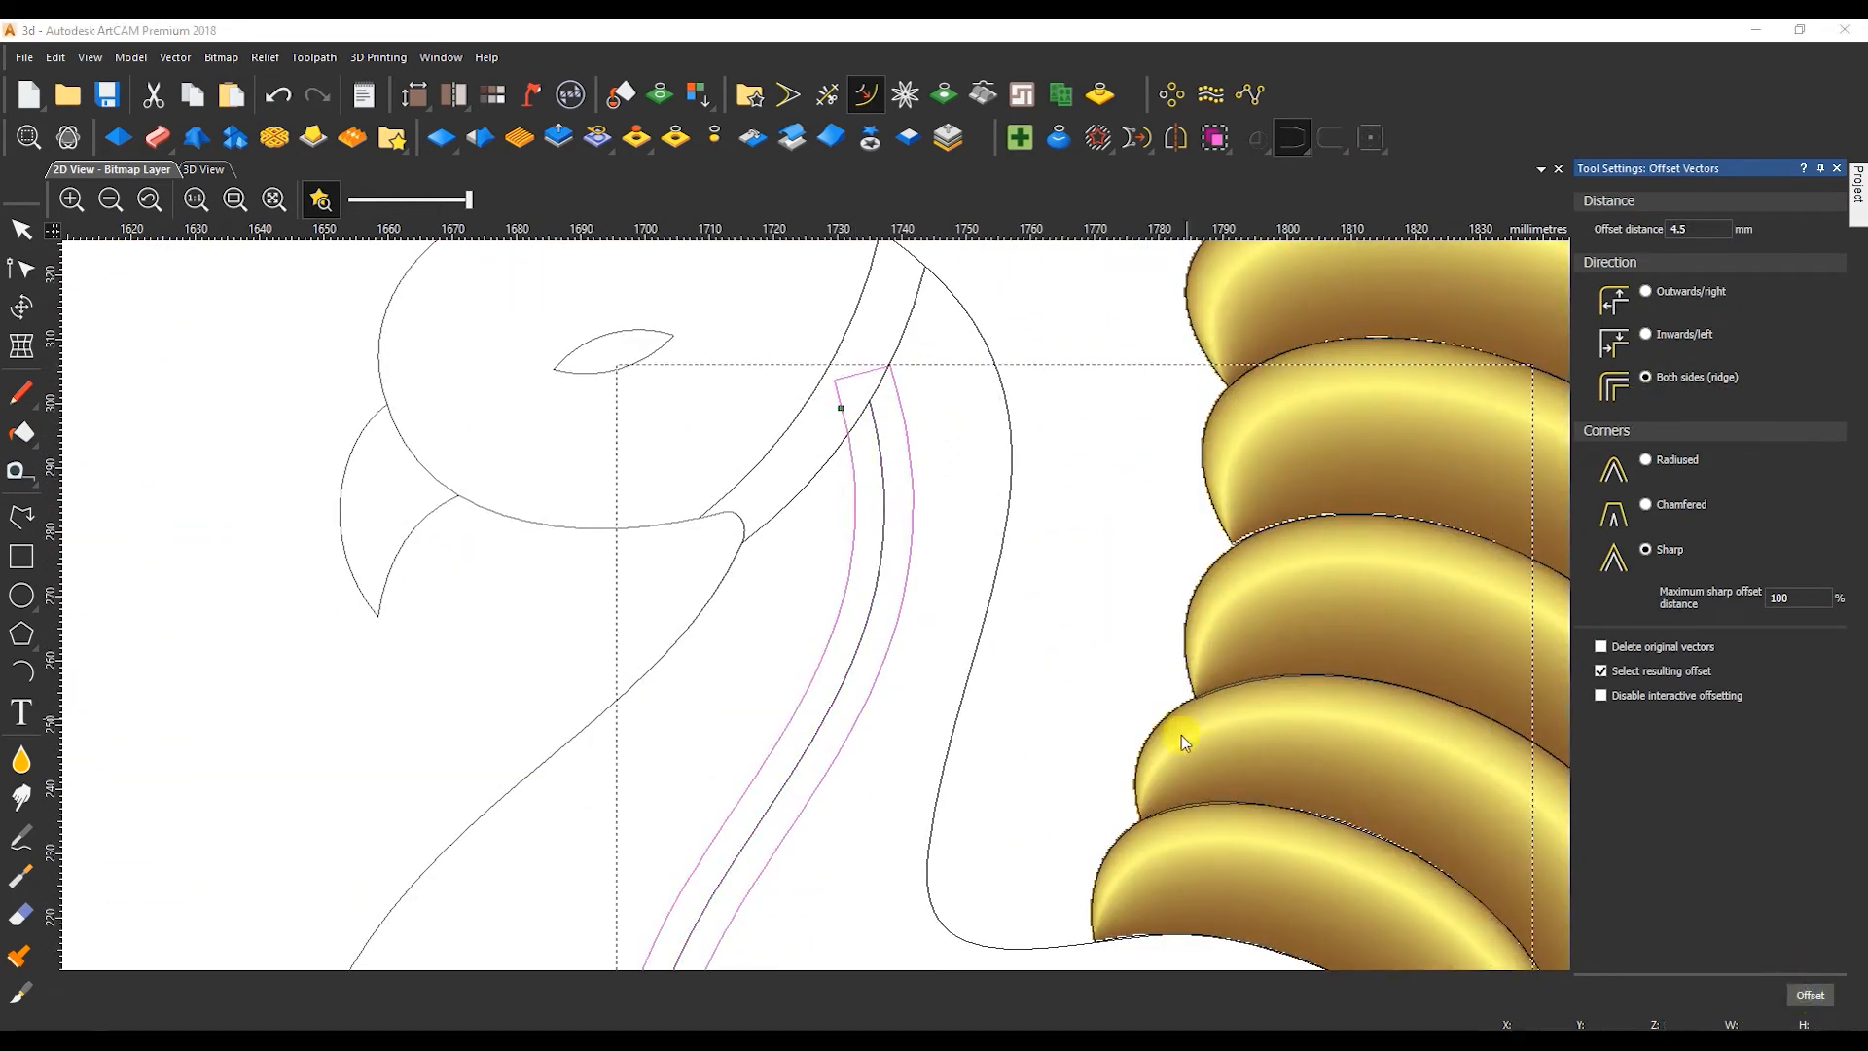
click(827, 94)
scroll(881, 482, down, 4)
scroll(964, 735, up, 2)
click(1053, 701)
scroll(671, 438, down, 2)
scroll(519, 255, up, 2)
key(Escape)
Delete the 9 mm offset across the head and offset the original curve behind the head 4.5 mm on both sides.
click(798, 571)
key(Delete)
click(809, 643)
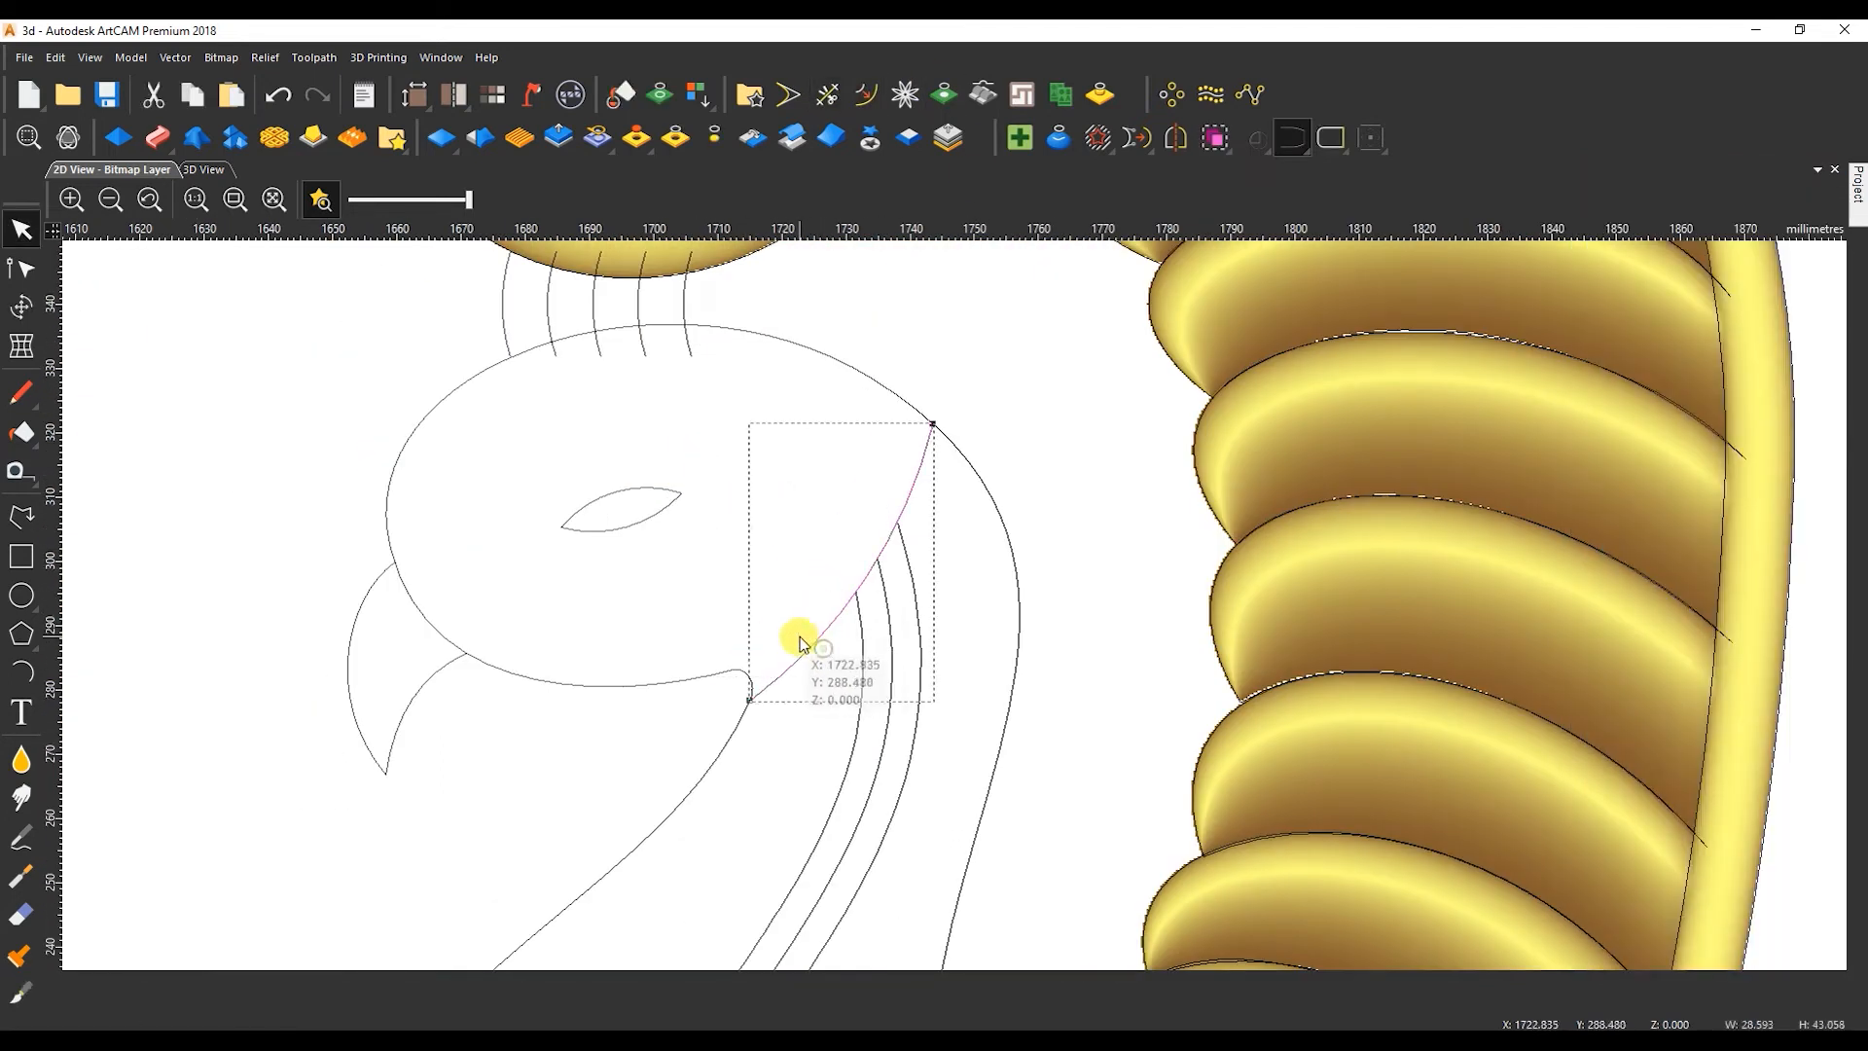
click(866, 95)
click(1809, 994)
Trim the excess ends of the head curve's offsets and stretch the neck-side offset to meet the throat outline.
click(827, 95)
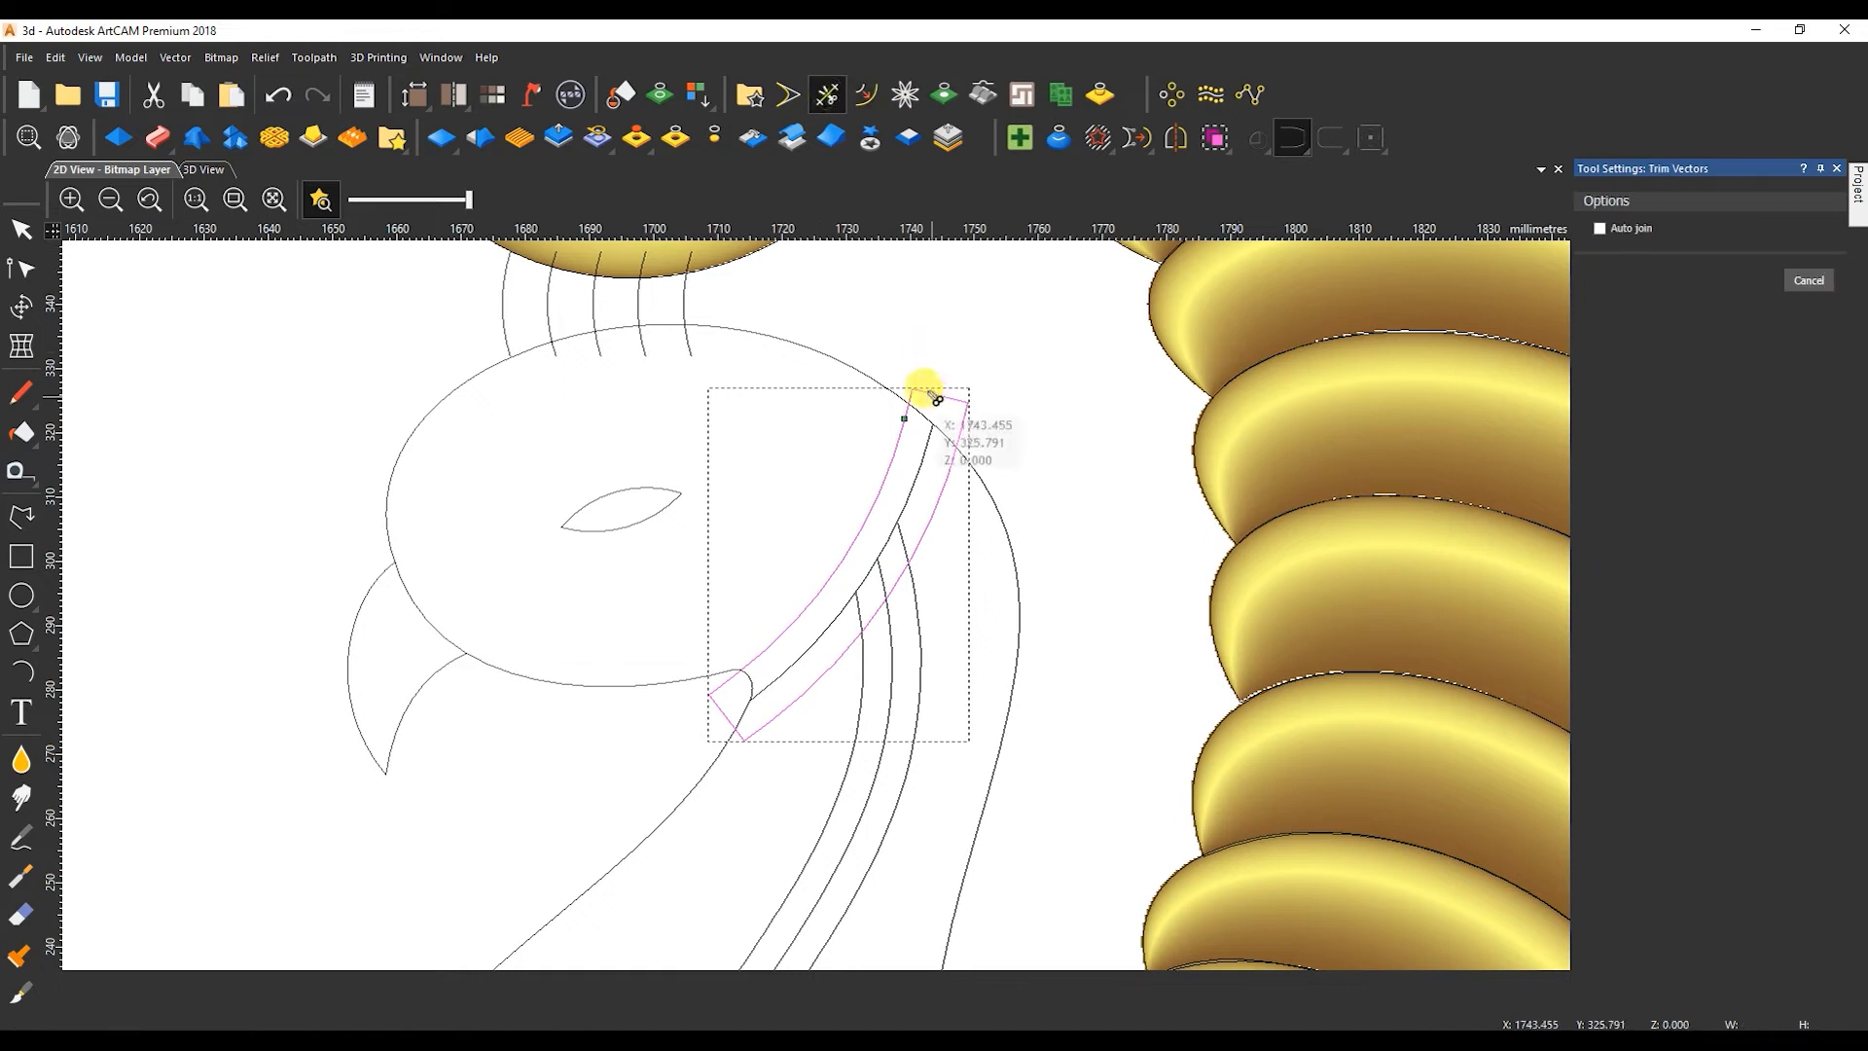
click(922, 392)
key(Escape)
click(742, 737)
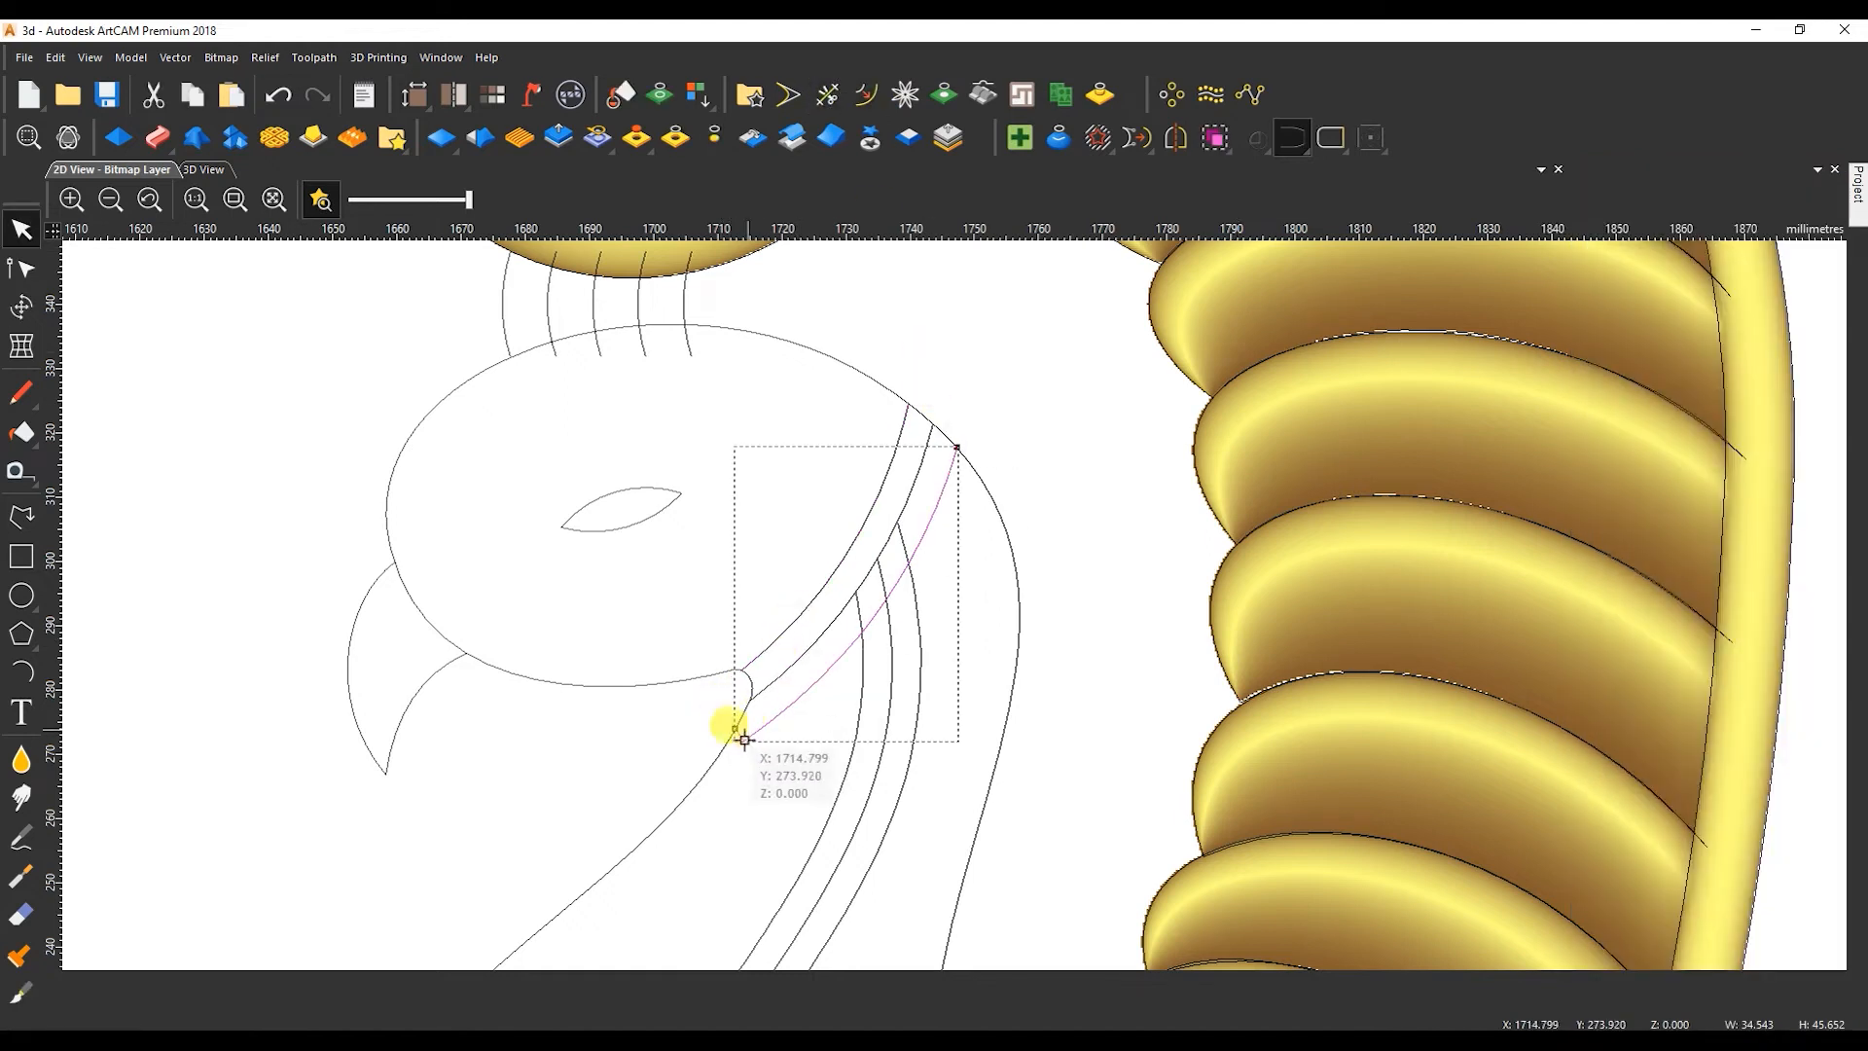
key(n)
scroll(743, 739, up, 2)
mouse_move(712, 692)
mouse_down()
mouse_move(643, 821)
mouse_move(721, 713)
mouse_up()
scroll(676, 764, down, 1)
key(Escape)
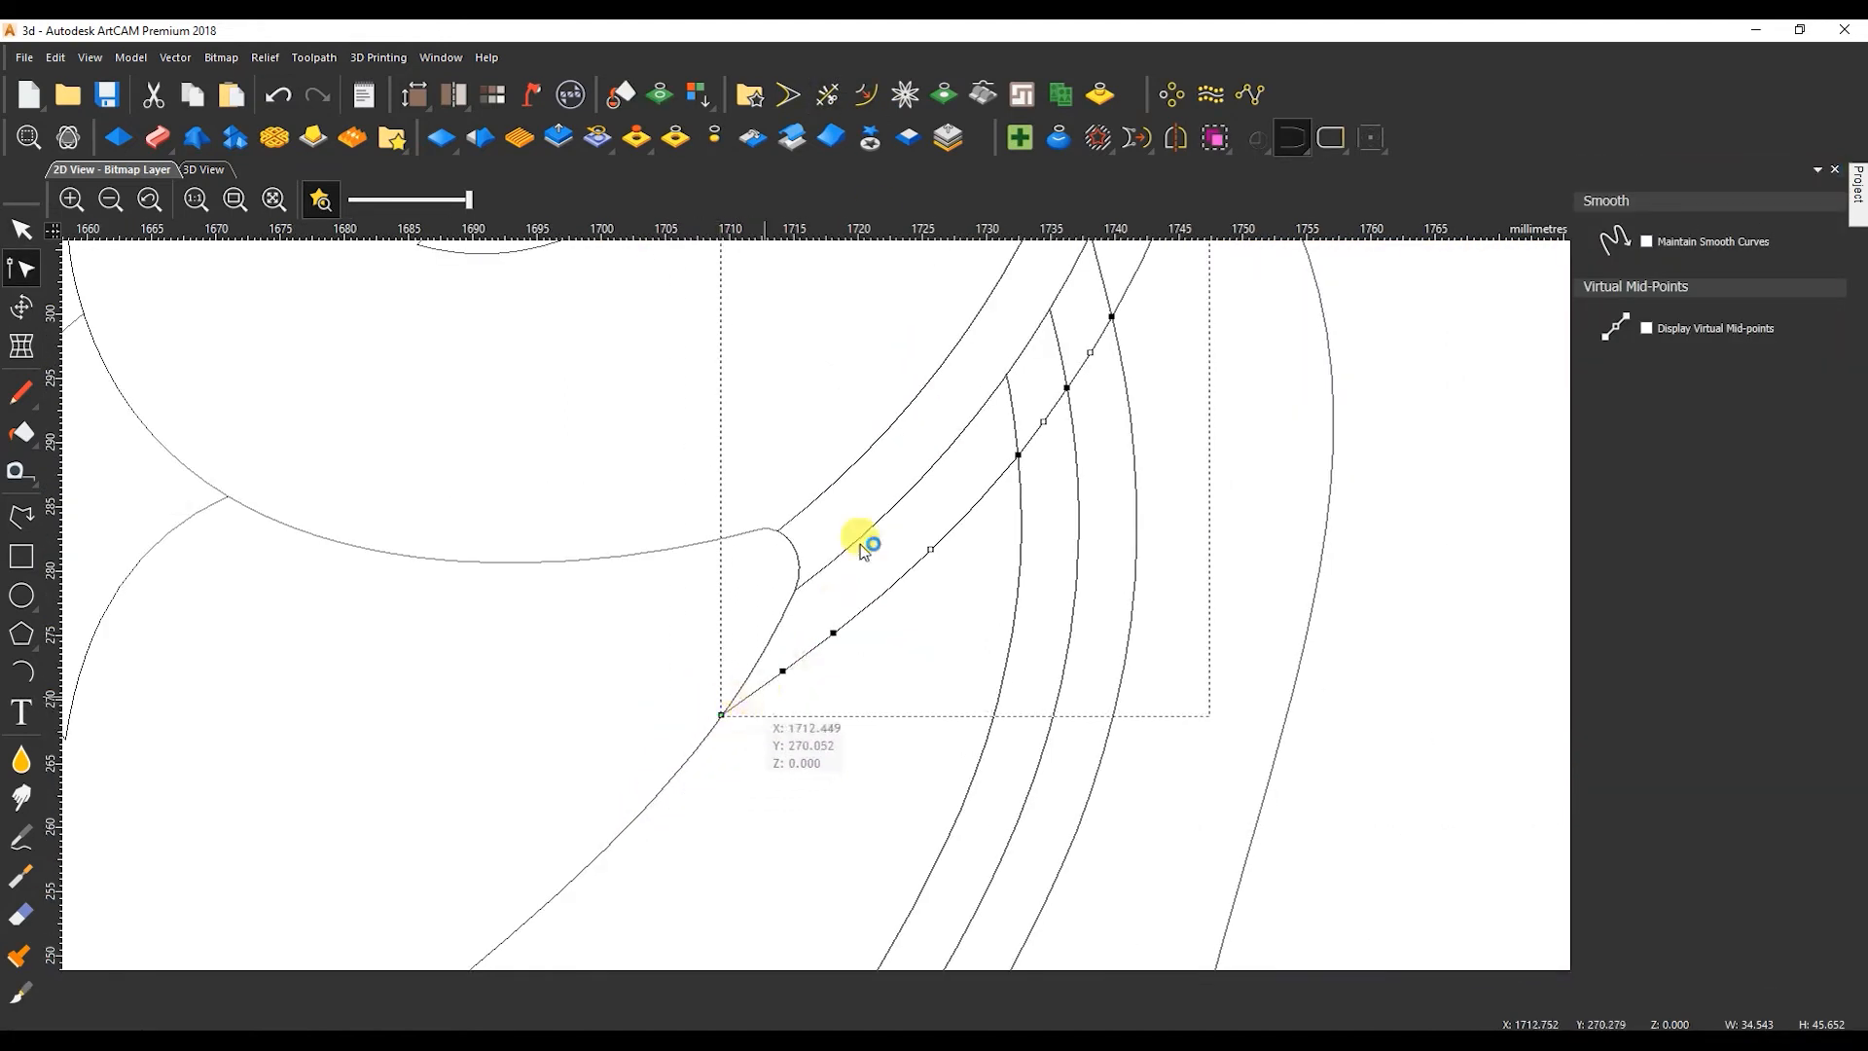
Close the peacock's head and body outline with a straight line along its base.
scroll(1047, 332, down, 2)
scroll(949, 686, down, 2)
click(847, 529)
click(1326, 139)
scroll(1180, 792, up, 4)
Try aligning the two end nodes of the base line in X.
key(n)
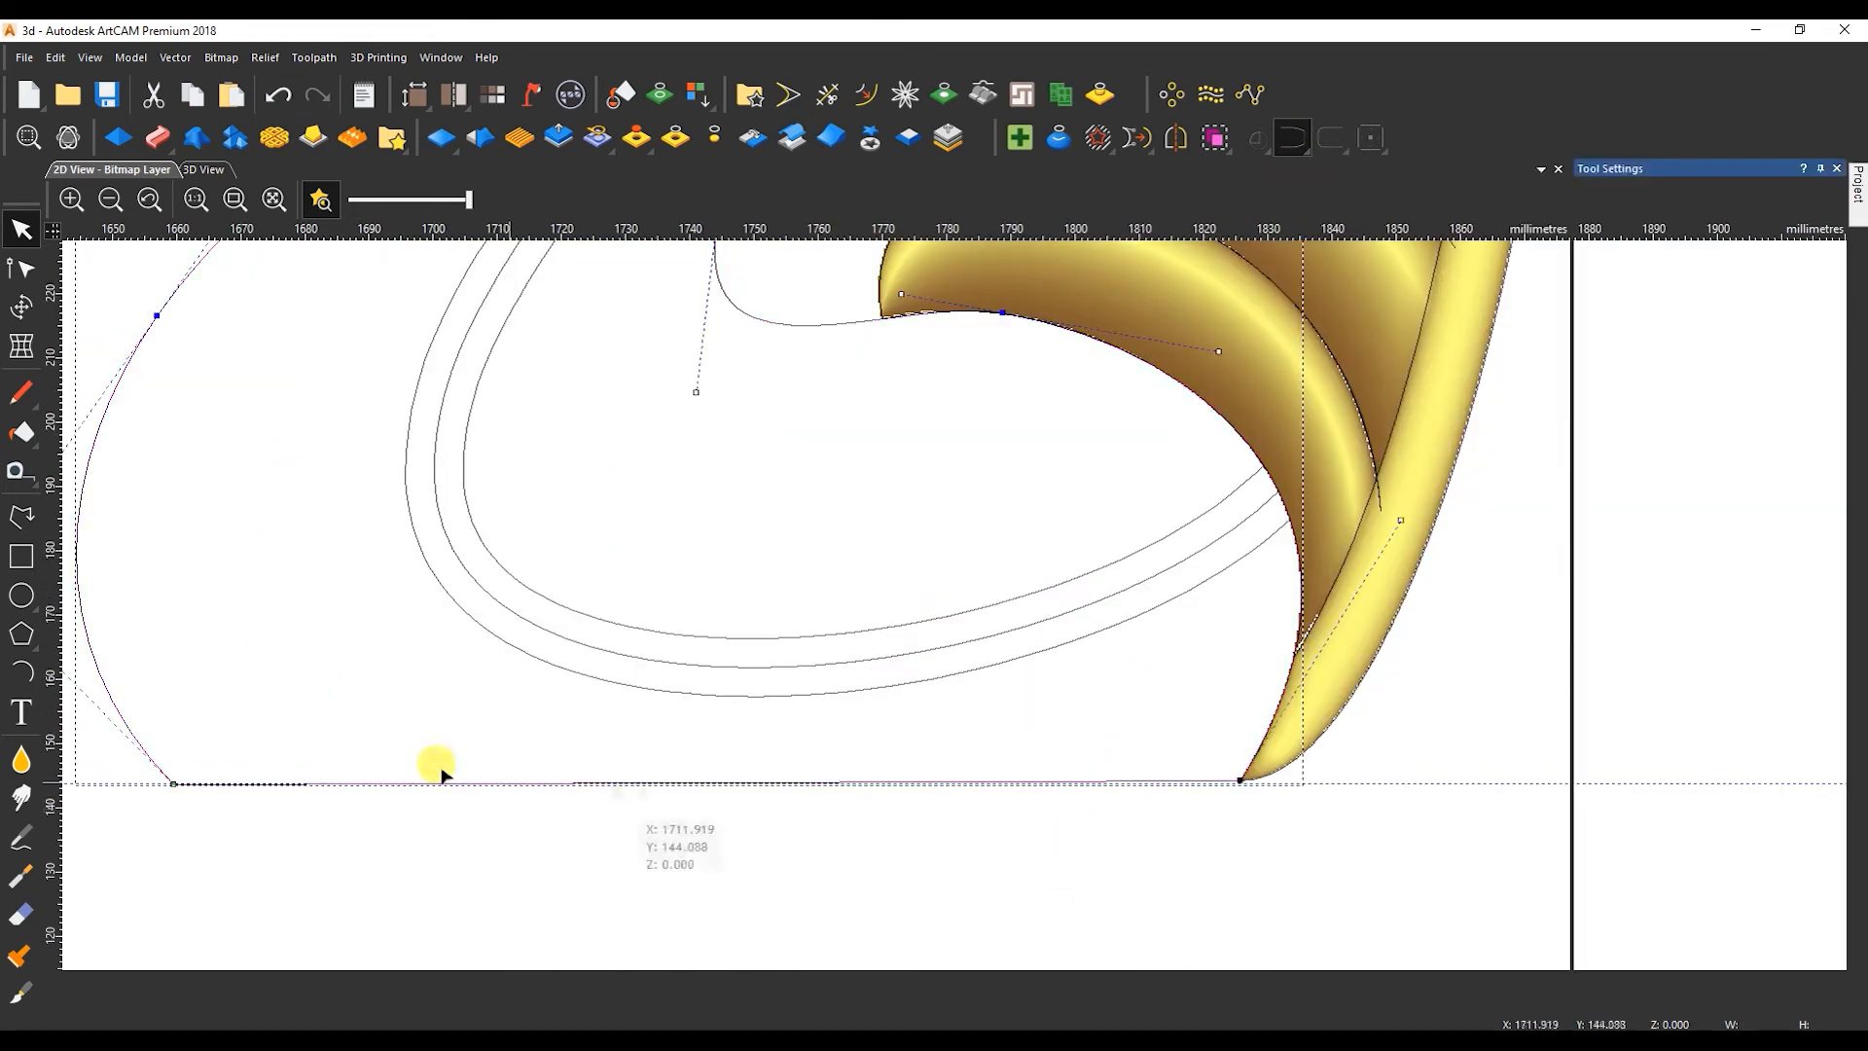
right_click(175, 788)
click(273, 348)
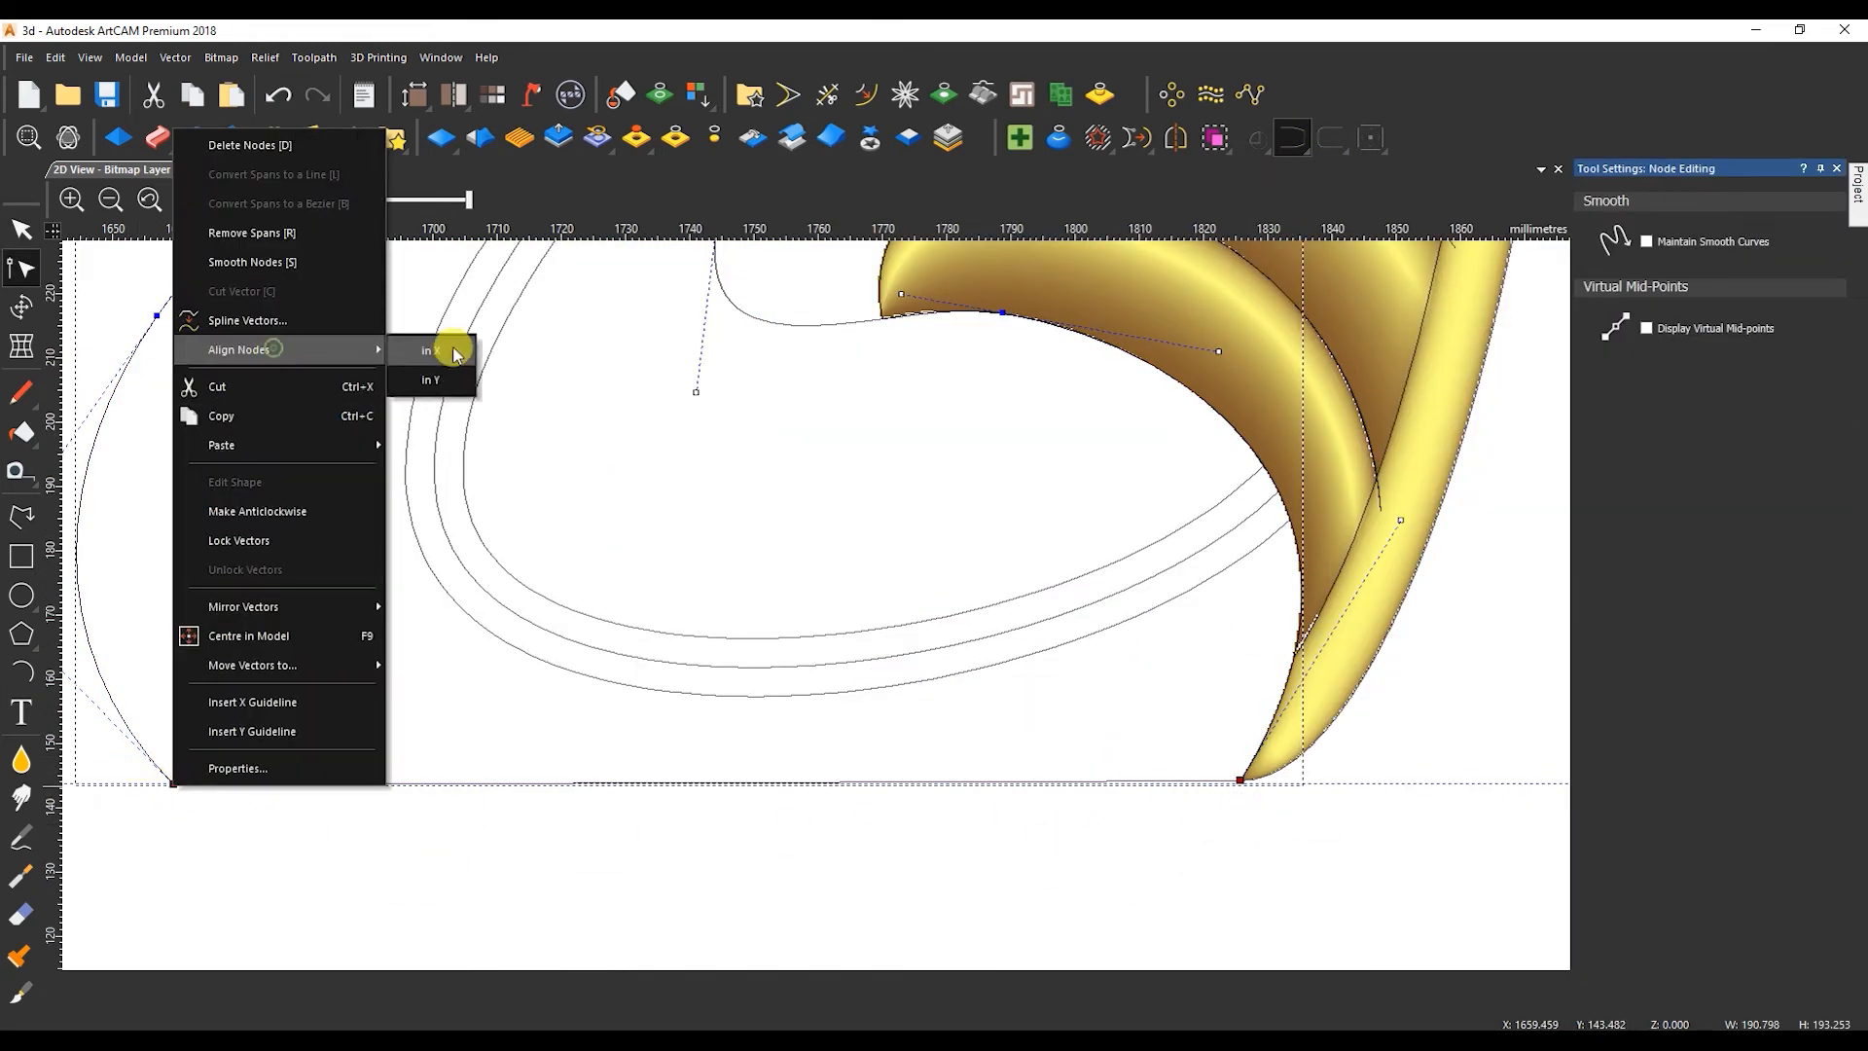
click(448, 351)
key(ctrl+z)
Align the two end nodes of the peacock's base line in Y.
click(1240, 780)
right_click(173, 786)
click(329, 352)
click(422, 378)
key(n)
Shape the peacock's outline and eye with a round profile limited to 9 mm height, start height 5 mm and Merge High.
scroll(814, 559, down, 2)
scroll(858, 415, up, 1)
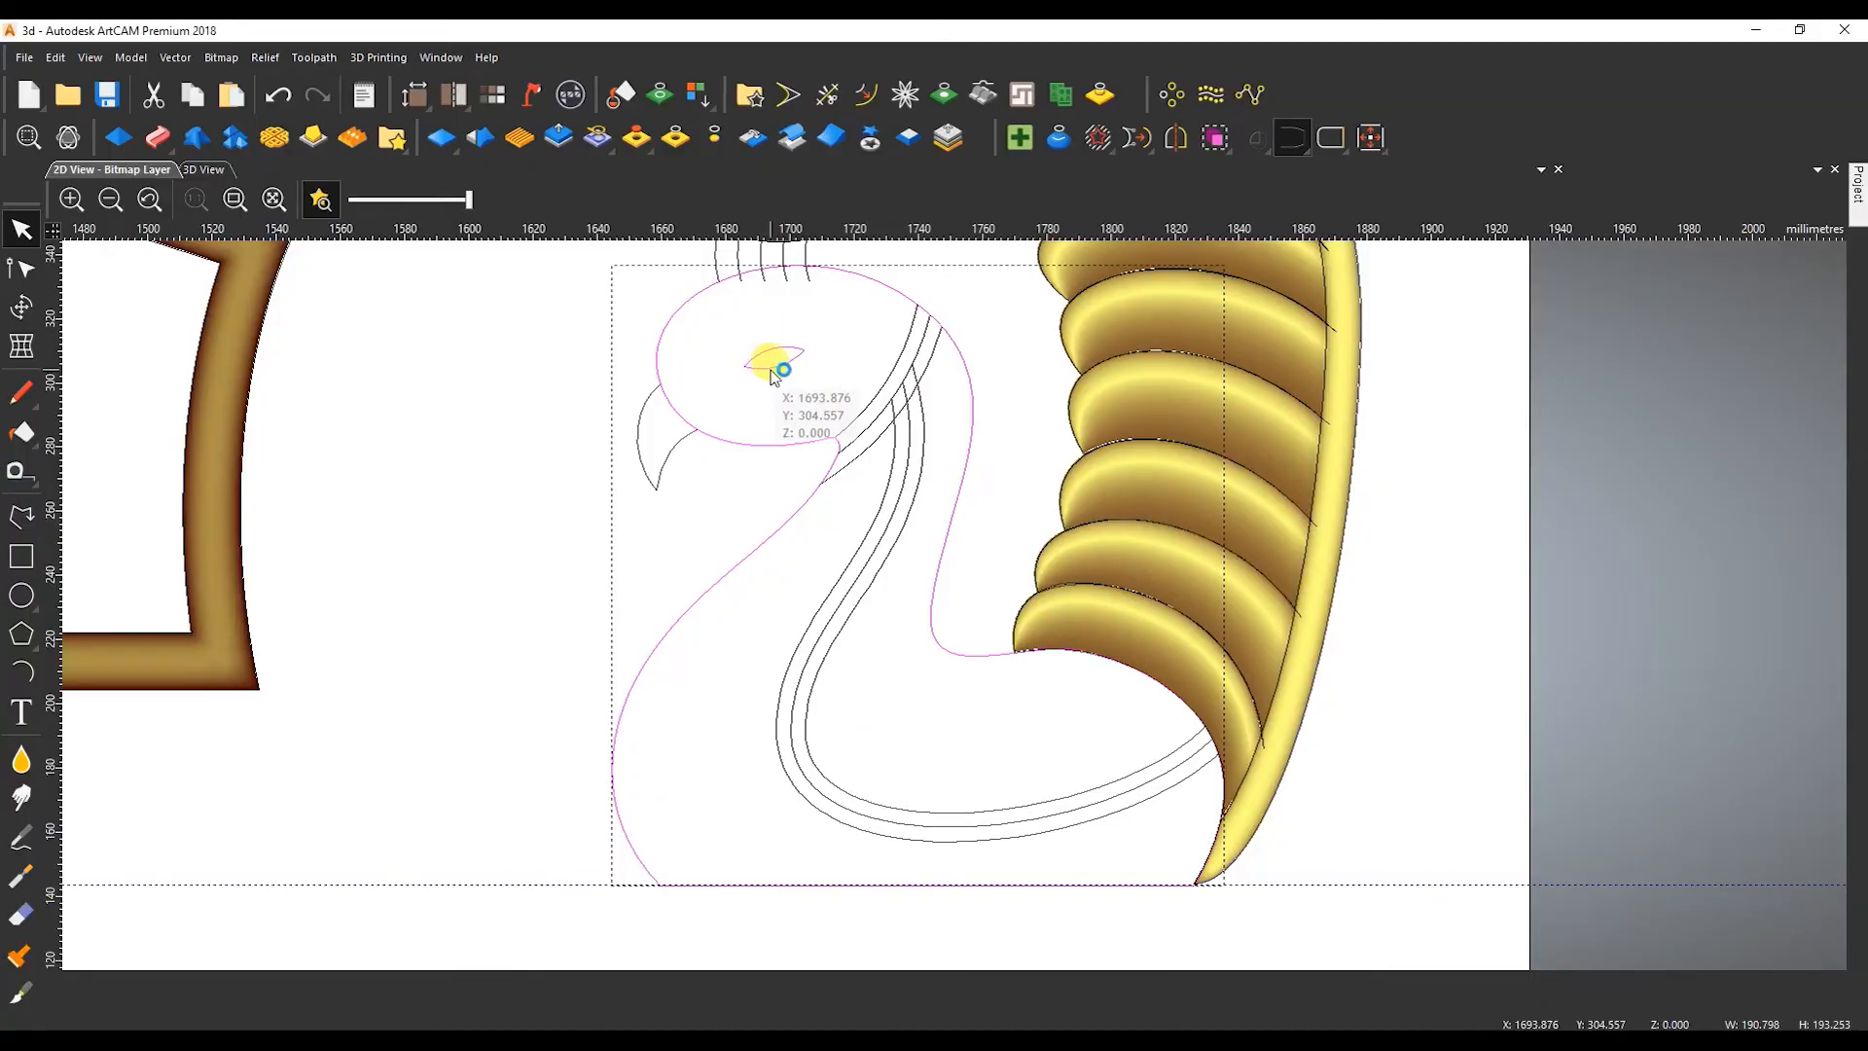
double_click(770, 368)
click(1627, 240)
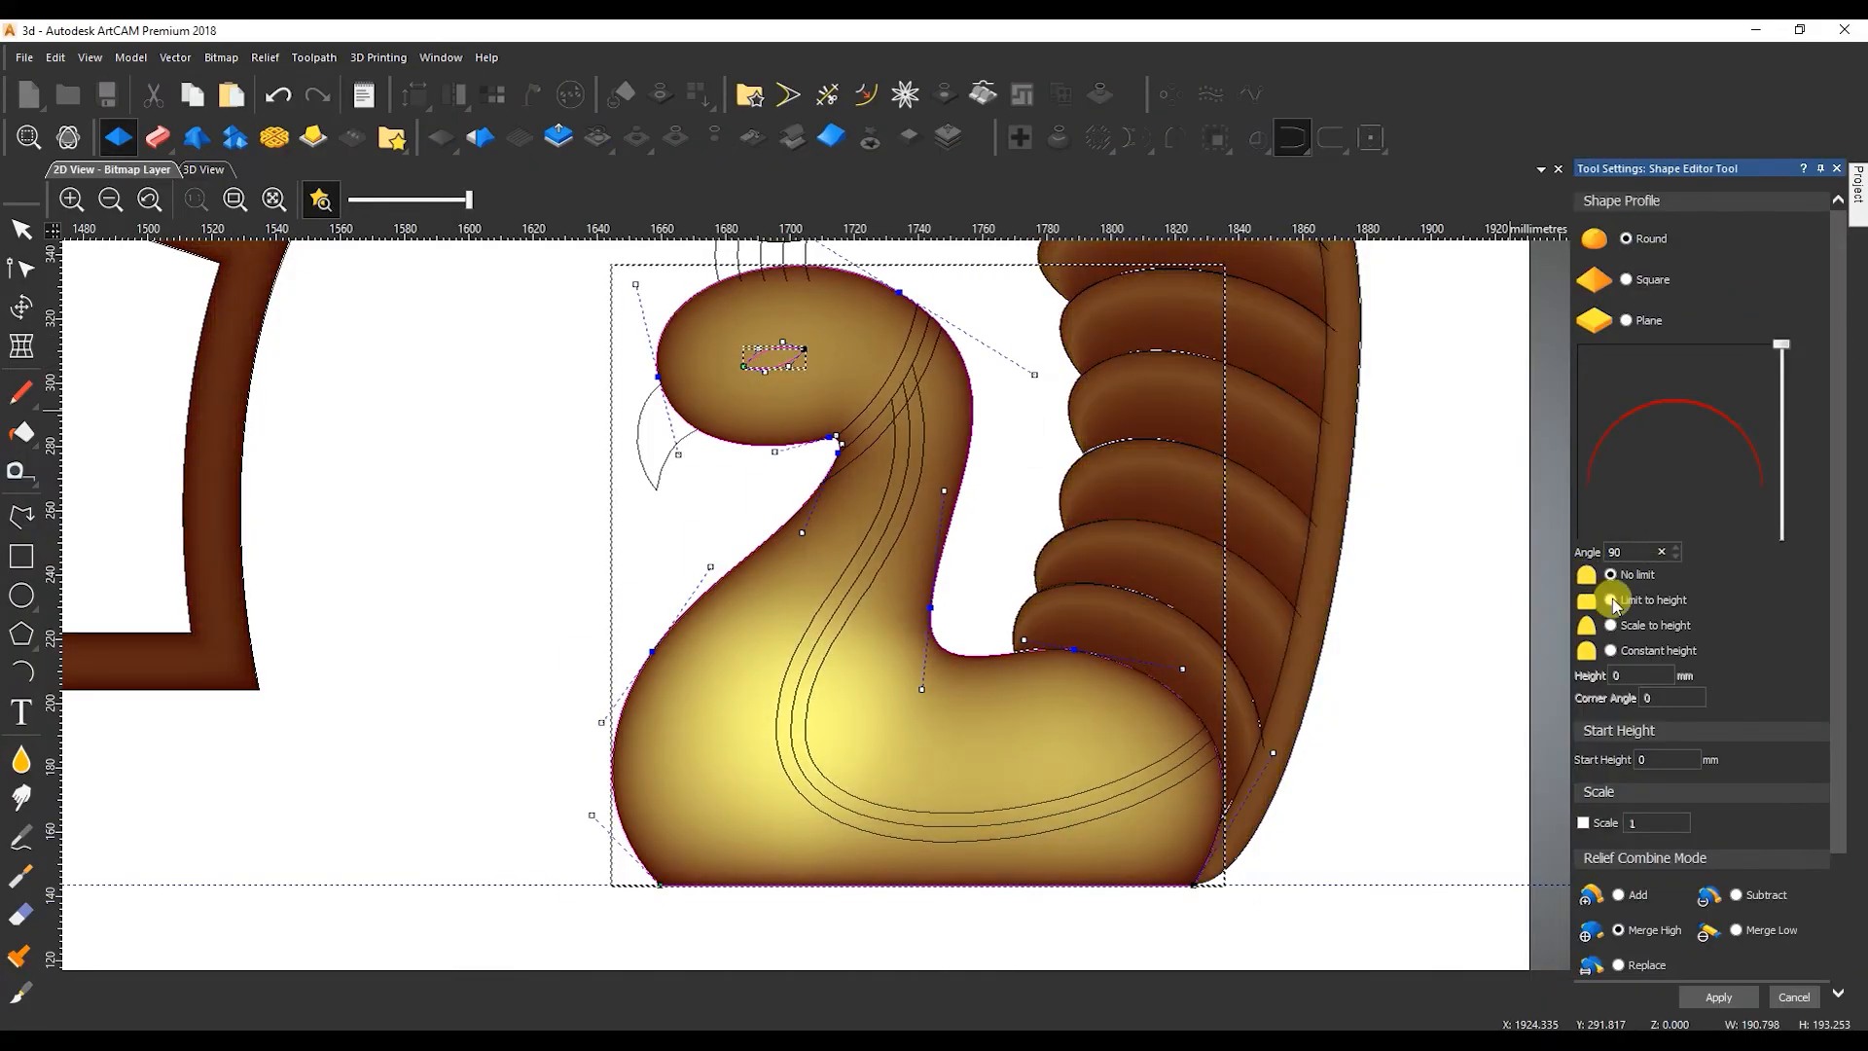
text(9)
key(Tab)
text(5)
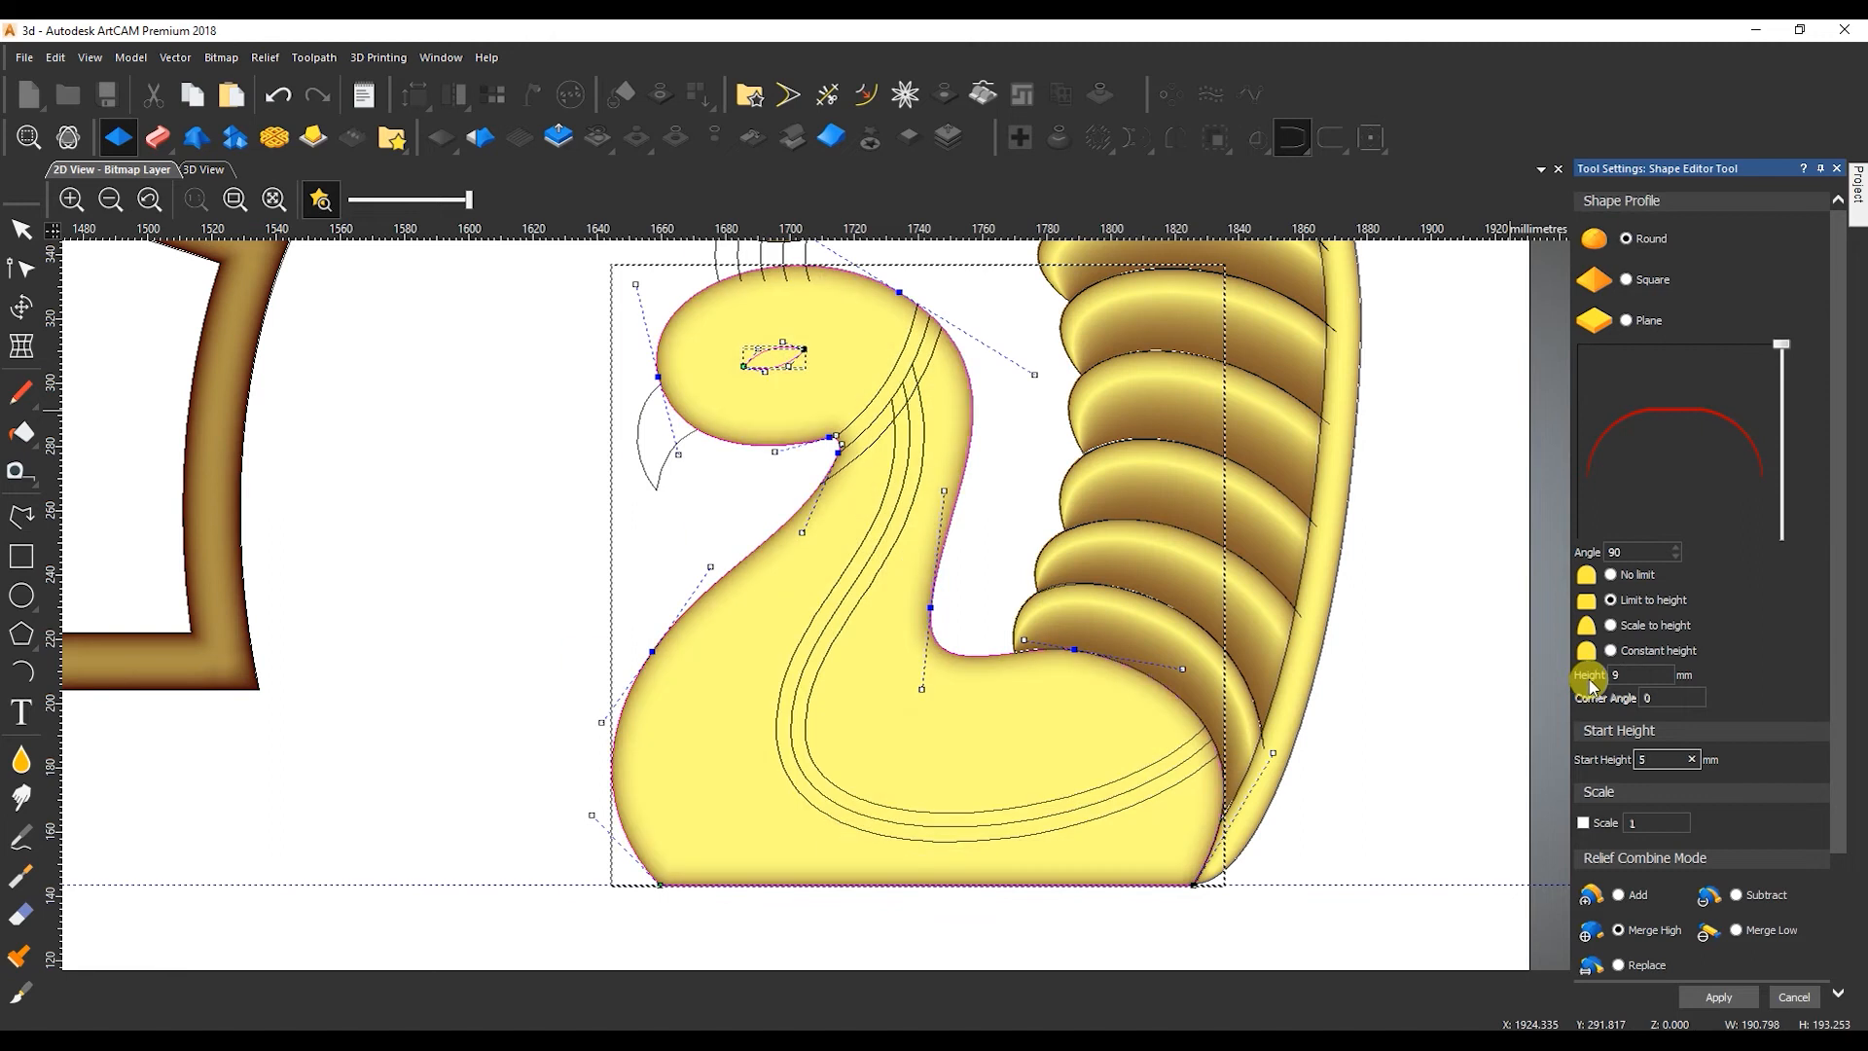
click(1718, 996)
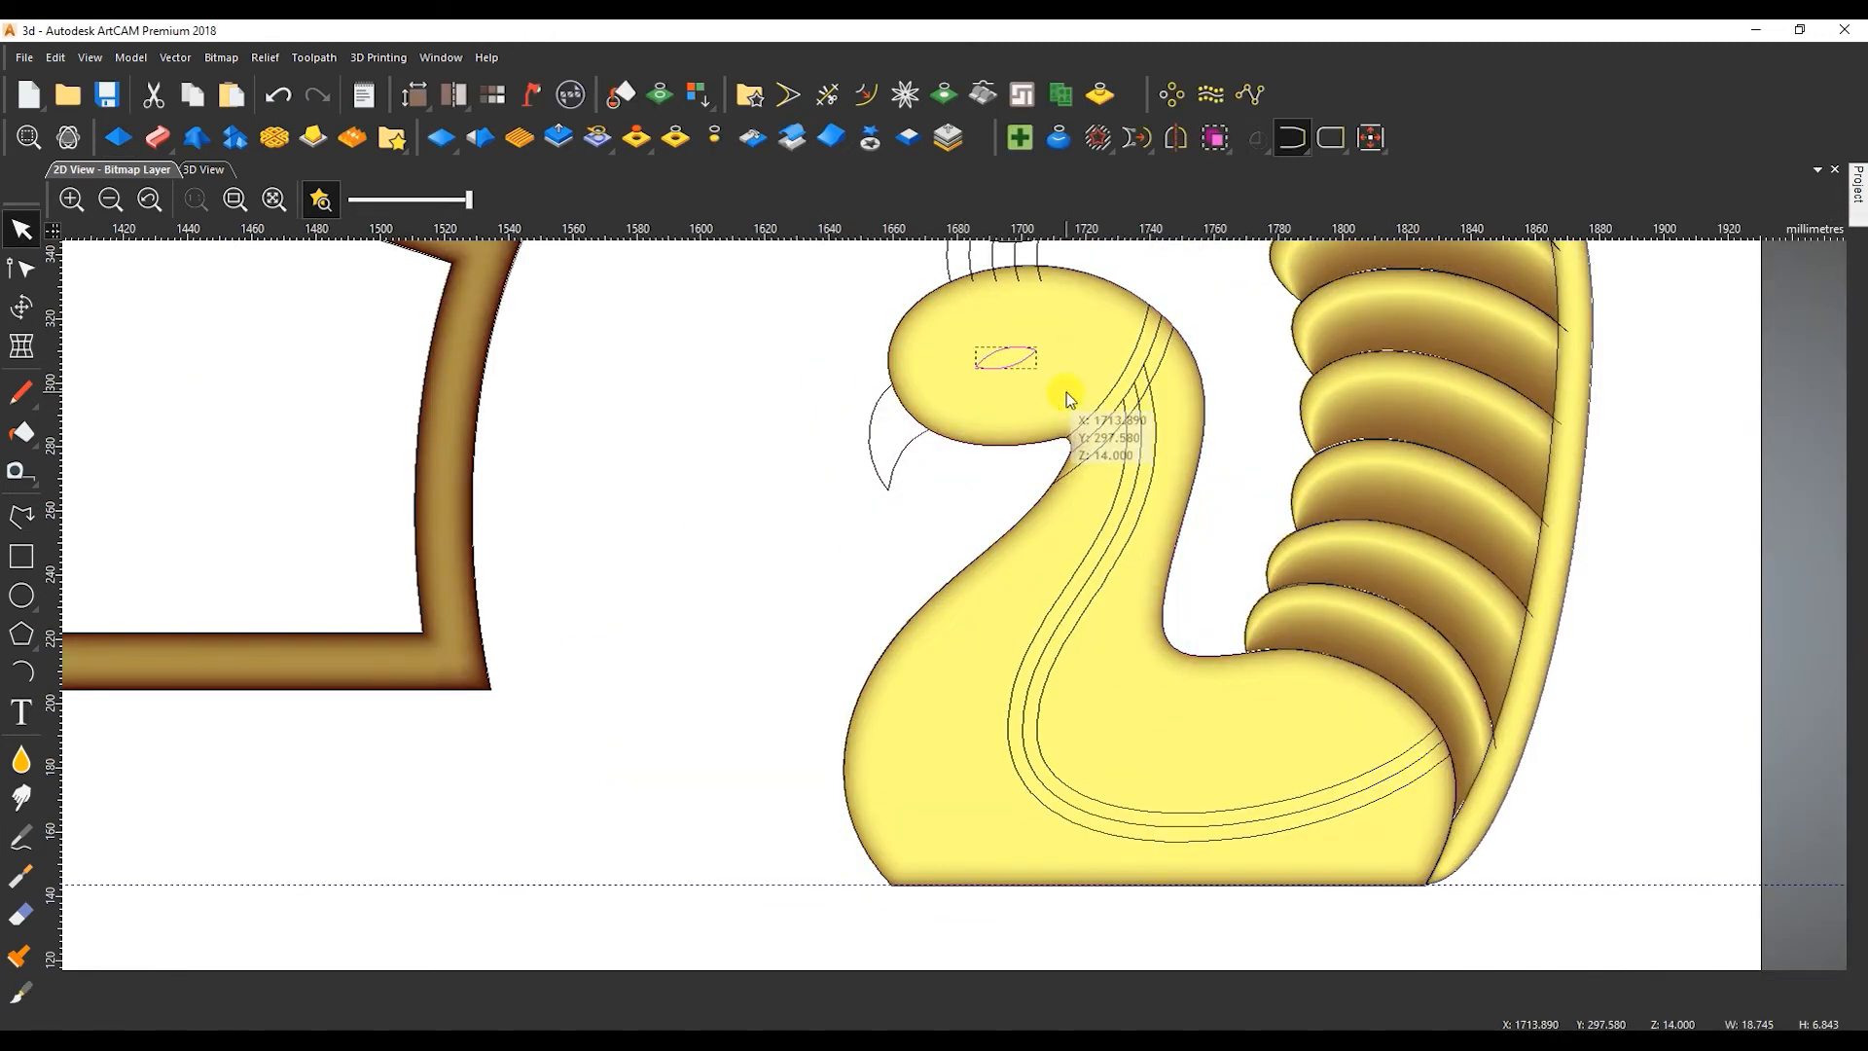
Open the Shape Editor on the peacock's eye with Subtract as combine mode, and view the head and vectors in 3D.
key(F12)
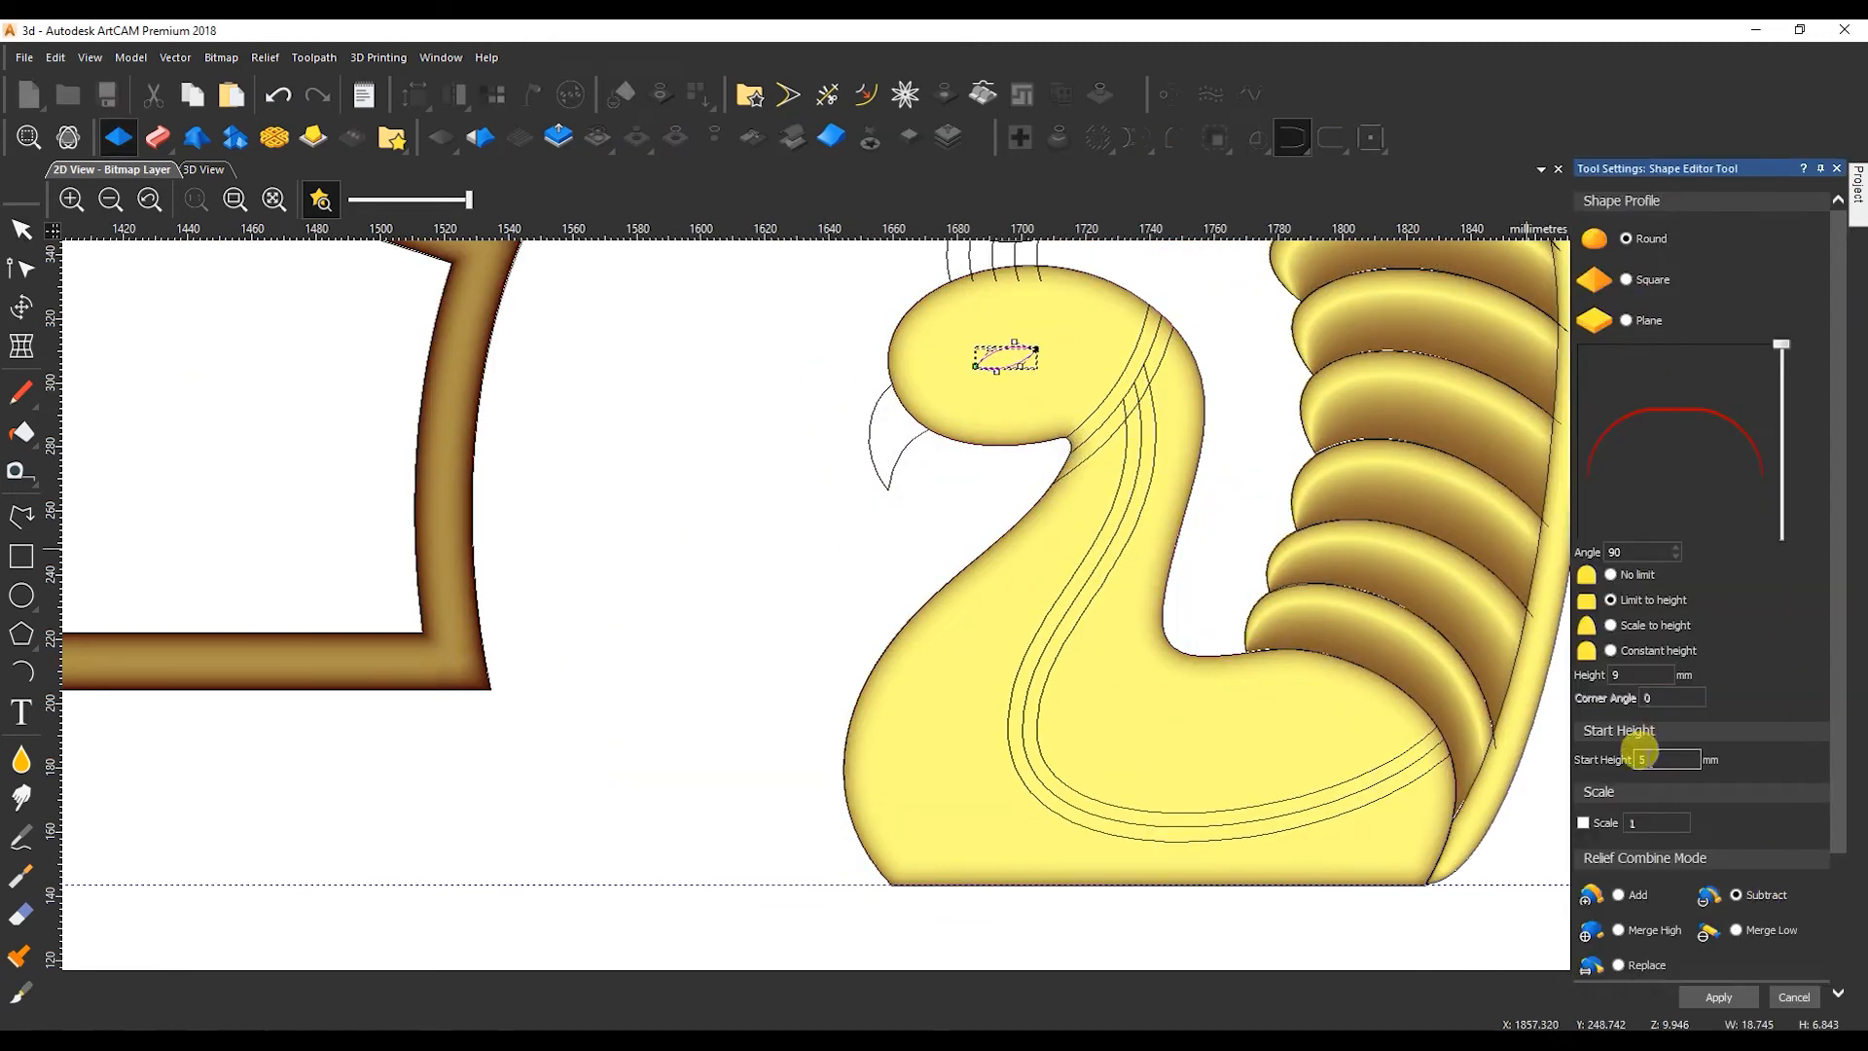
scroll(1002, 352, up, 2)
click(207, 169)
scroll(990, 659, down, 2)
drag(990, 659, 1056, 671)
scroll(1009, 689, up, 2)
click(563, 200)
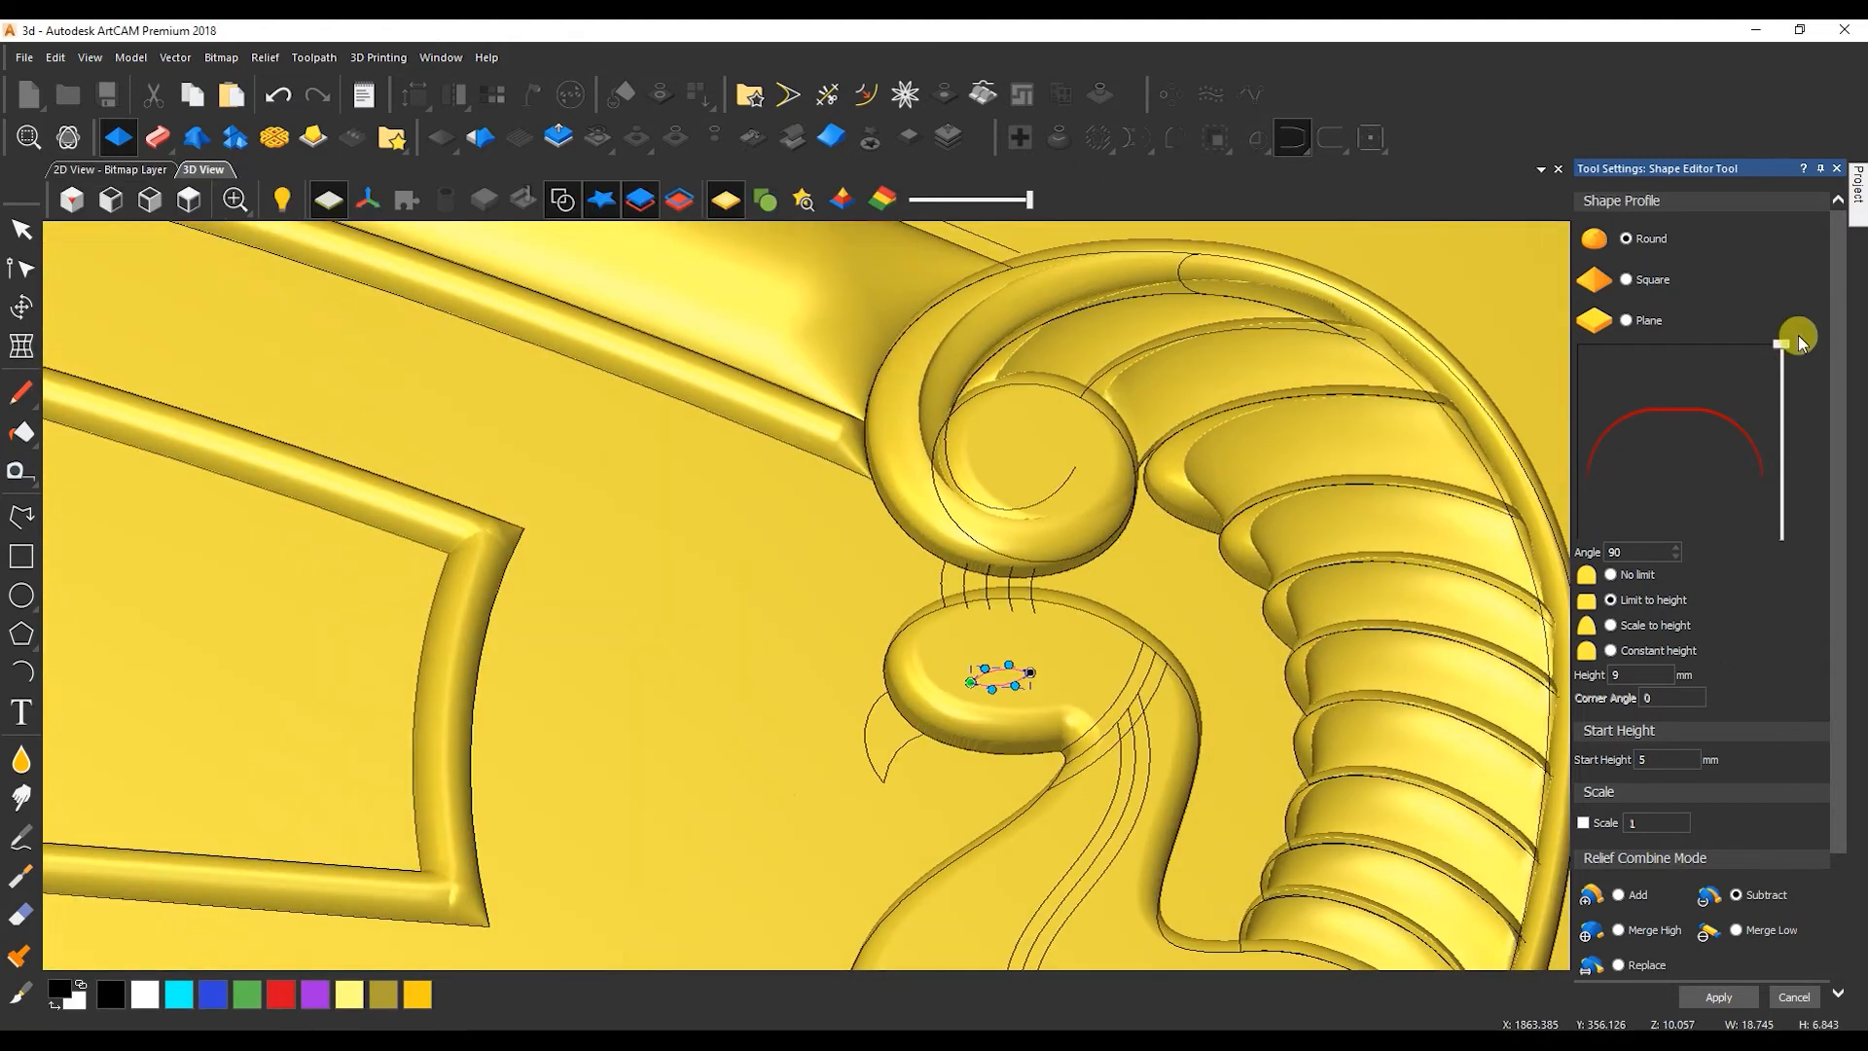
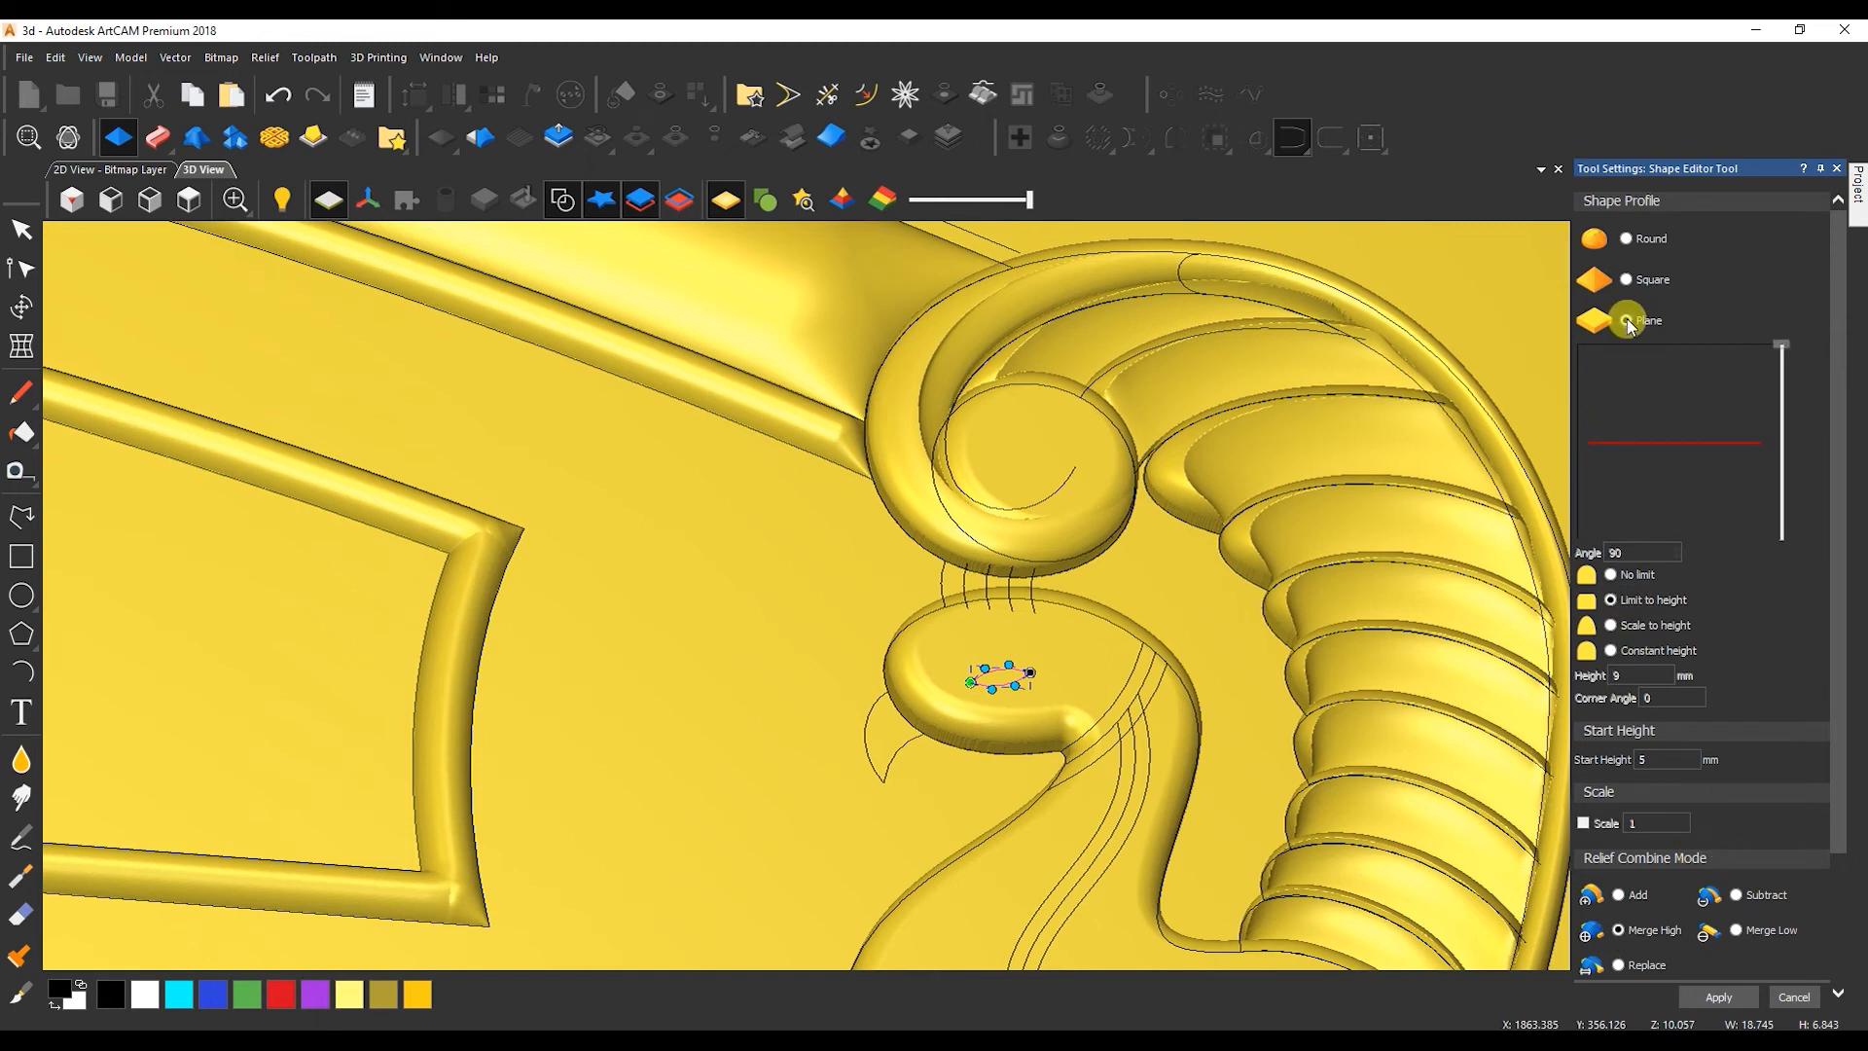
Cut the peacock's eye with a 90° plane profile limited to 9 mm height, start height 5 mm and Subtract.
click(146, 169)
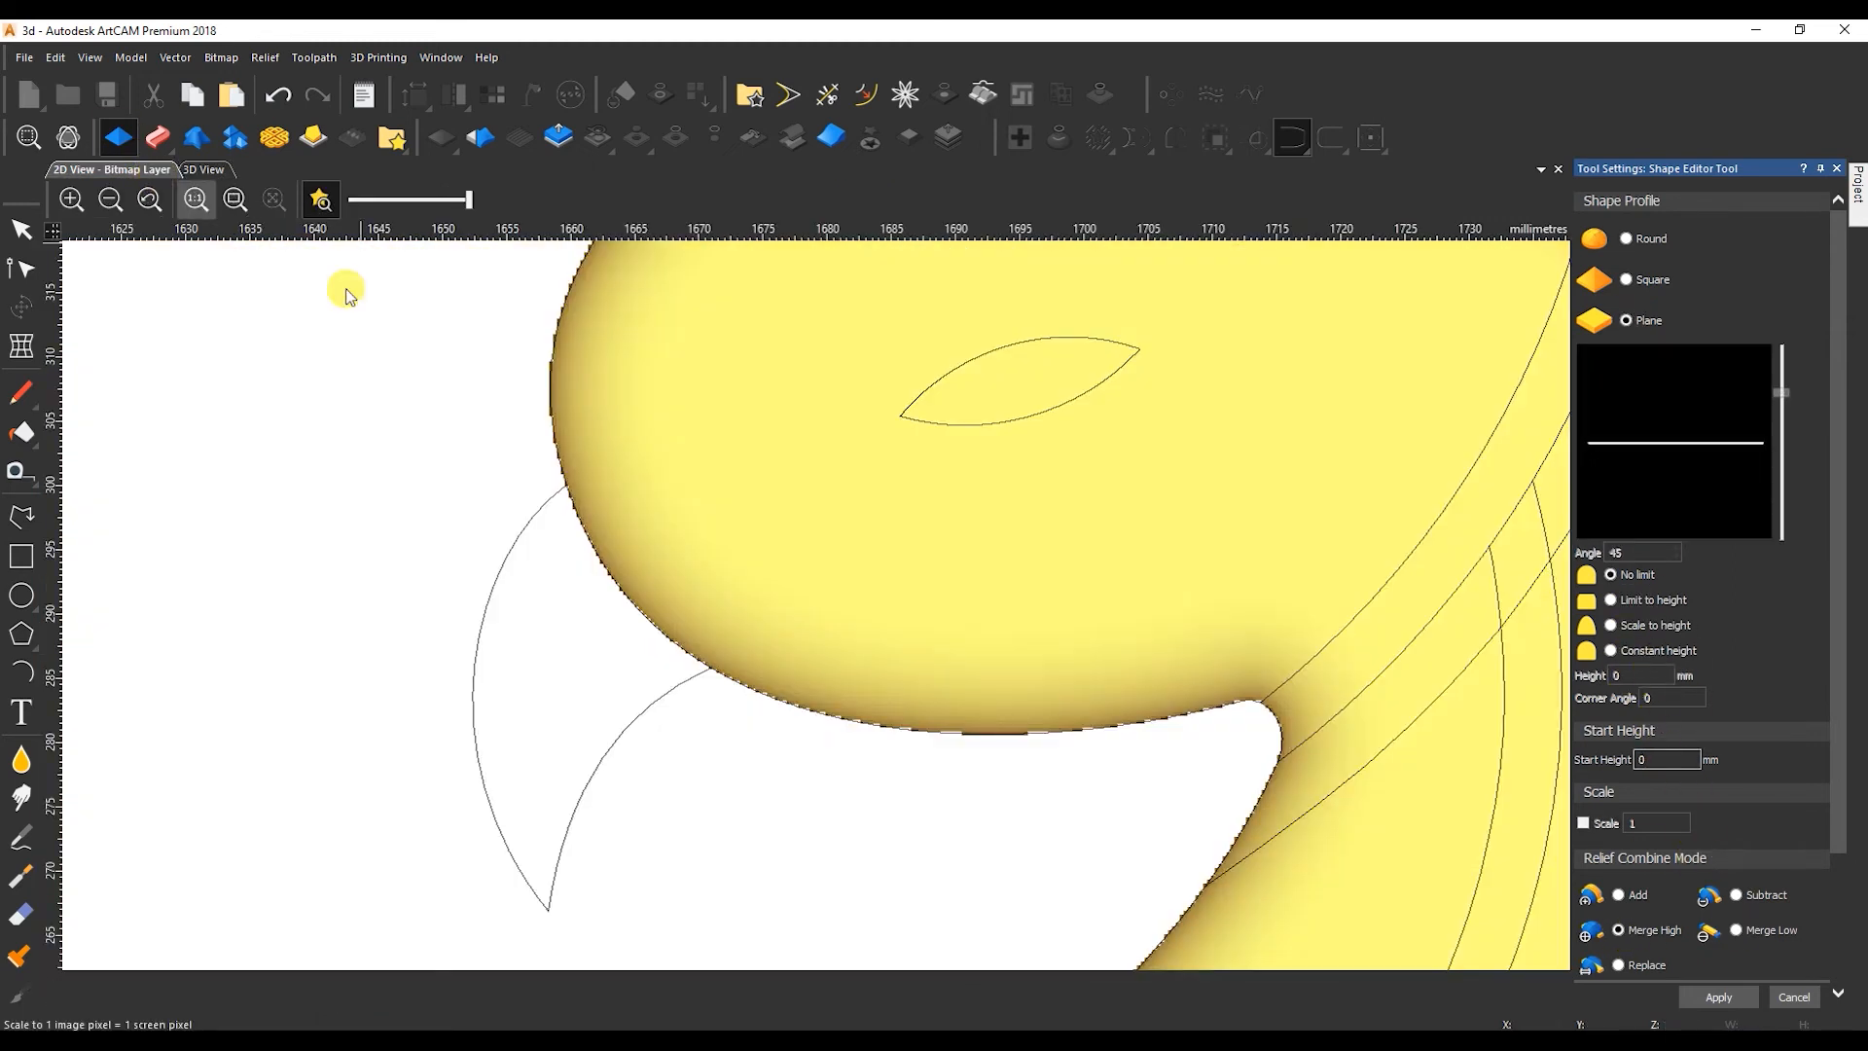
scroll(821, 603, down, 3)
click(891, 540)
shift+click(1012, 540)
key(F12)
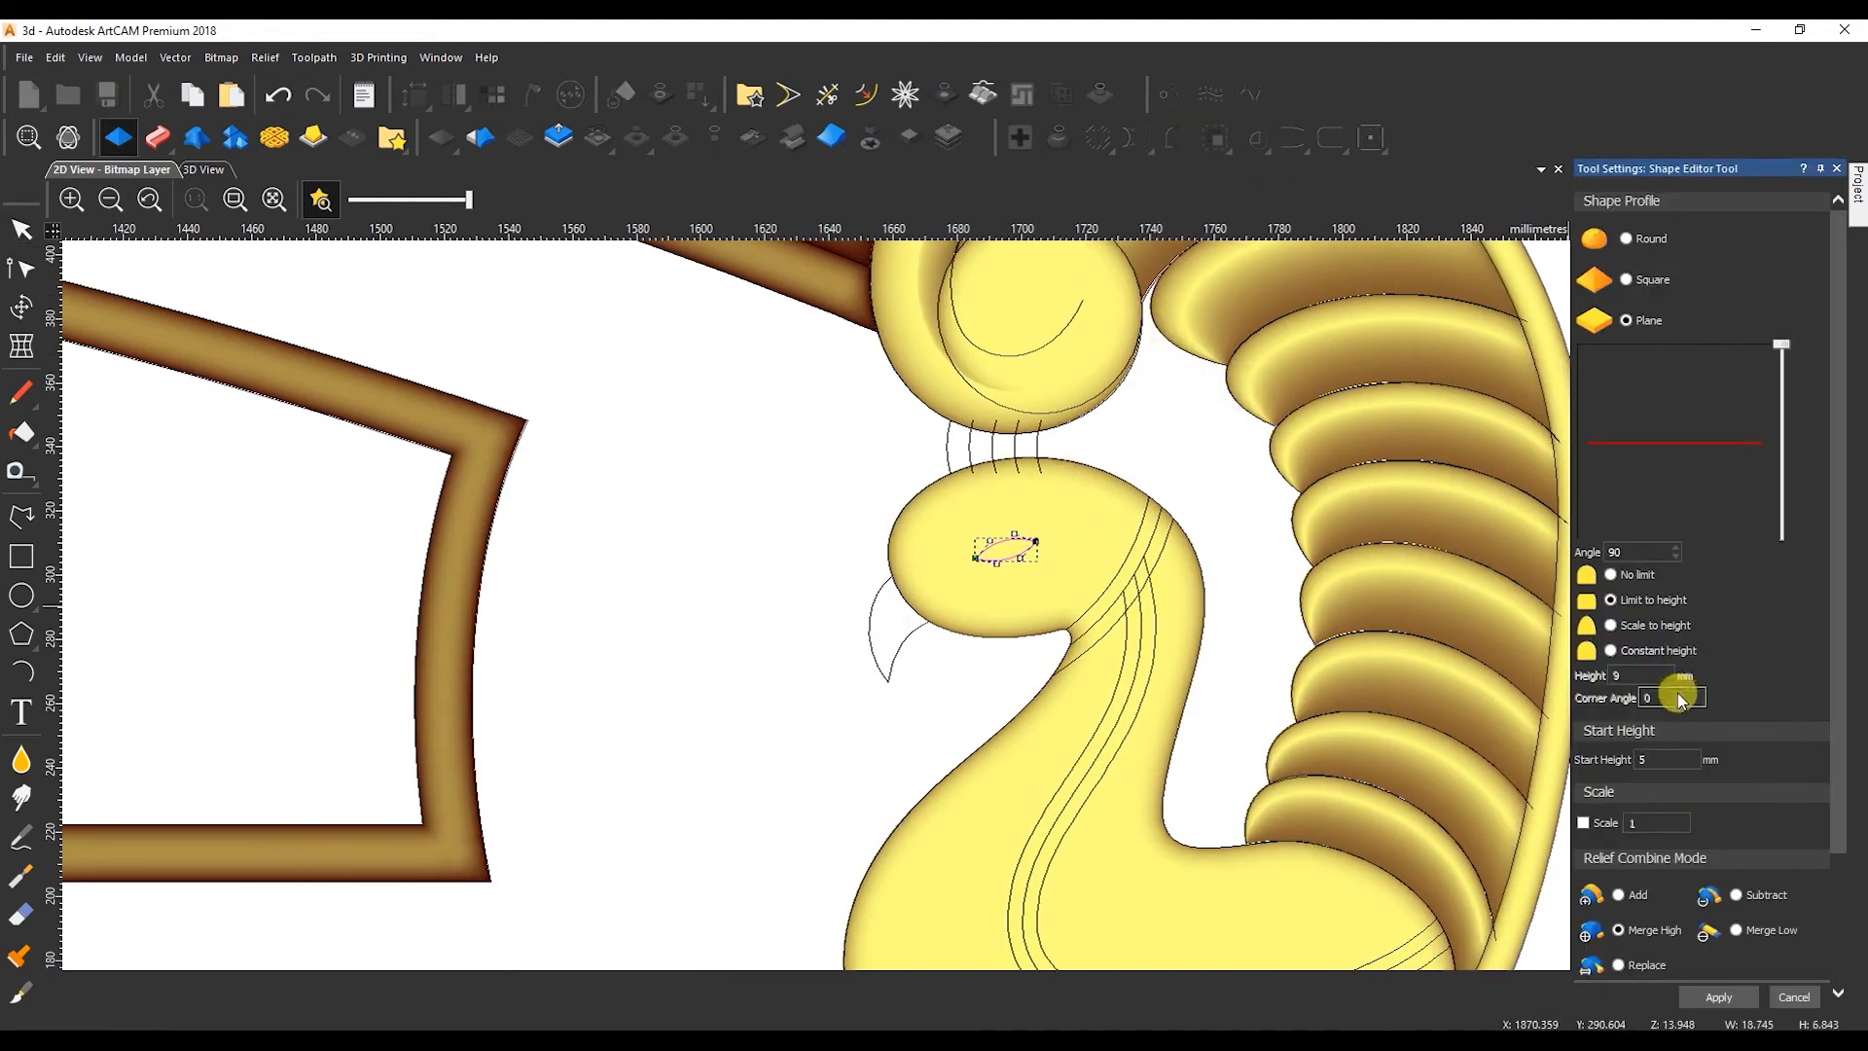
click(1736, 895)
click(1719, 998)
Inspect the eye cut up close in 3D with the vectors hidden.
scroll(977, 545, up, 5)
click(204, 170)
scroll(1020, 667, up, 4)
drag(1020, 666, 1109, 650)
click(560, 202)
drag(988, 574, 1009, 669)
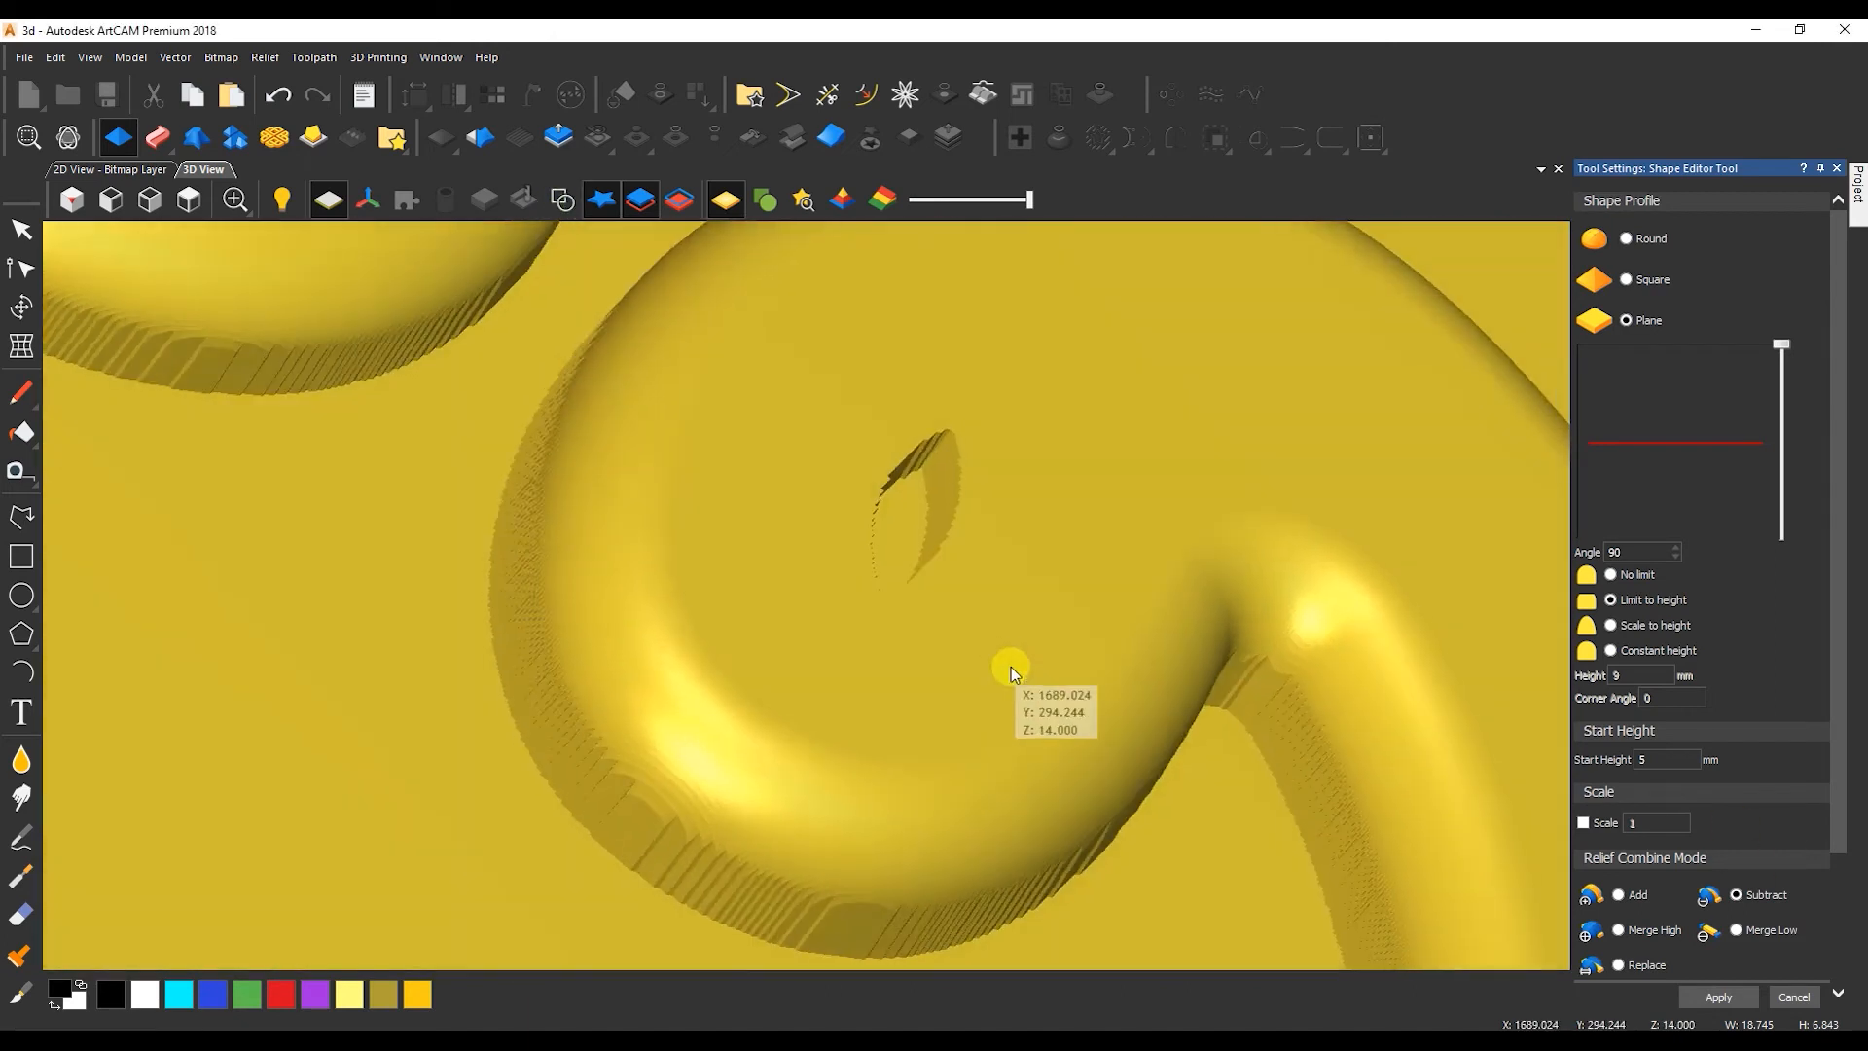
Change the eye cut to a round profile limited to 5 mm height and close the Shape Editor.
click(1656, 761)
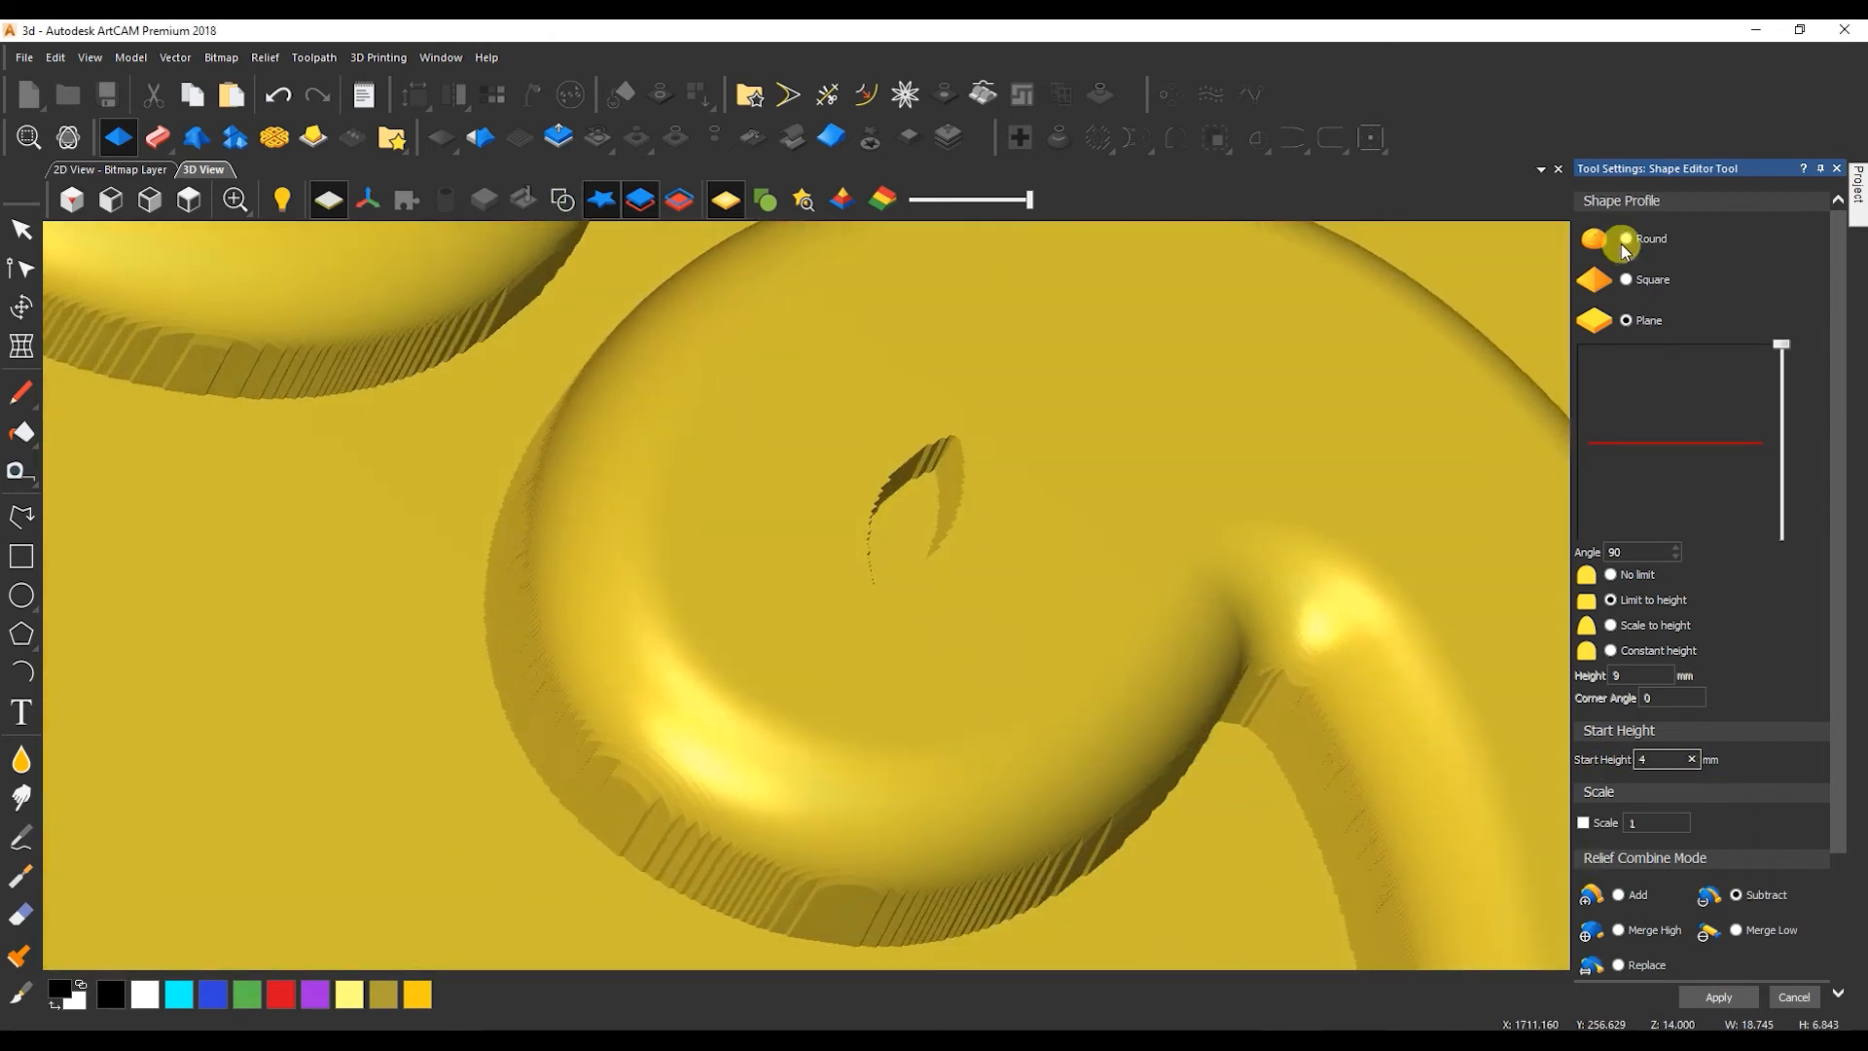
drag(1022, 573, 1027, 495)
click(1660, 761)
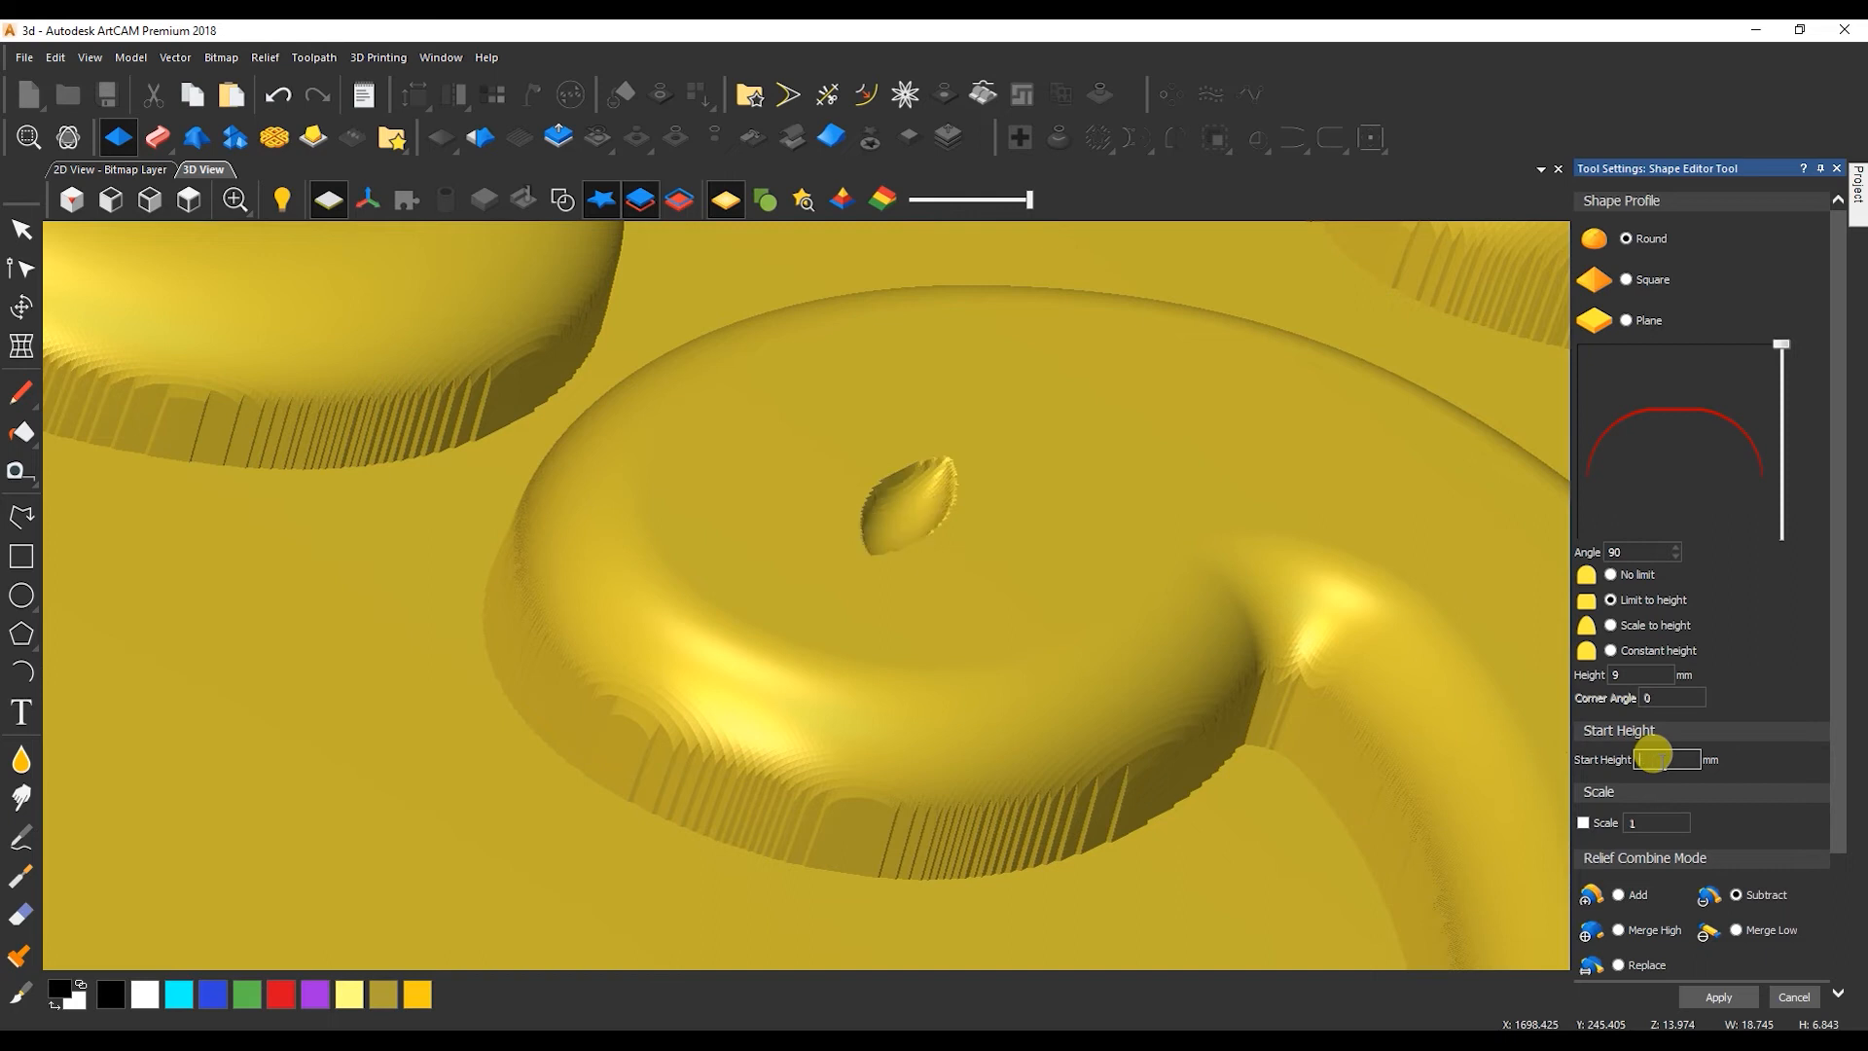
text(5)
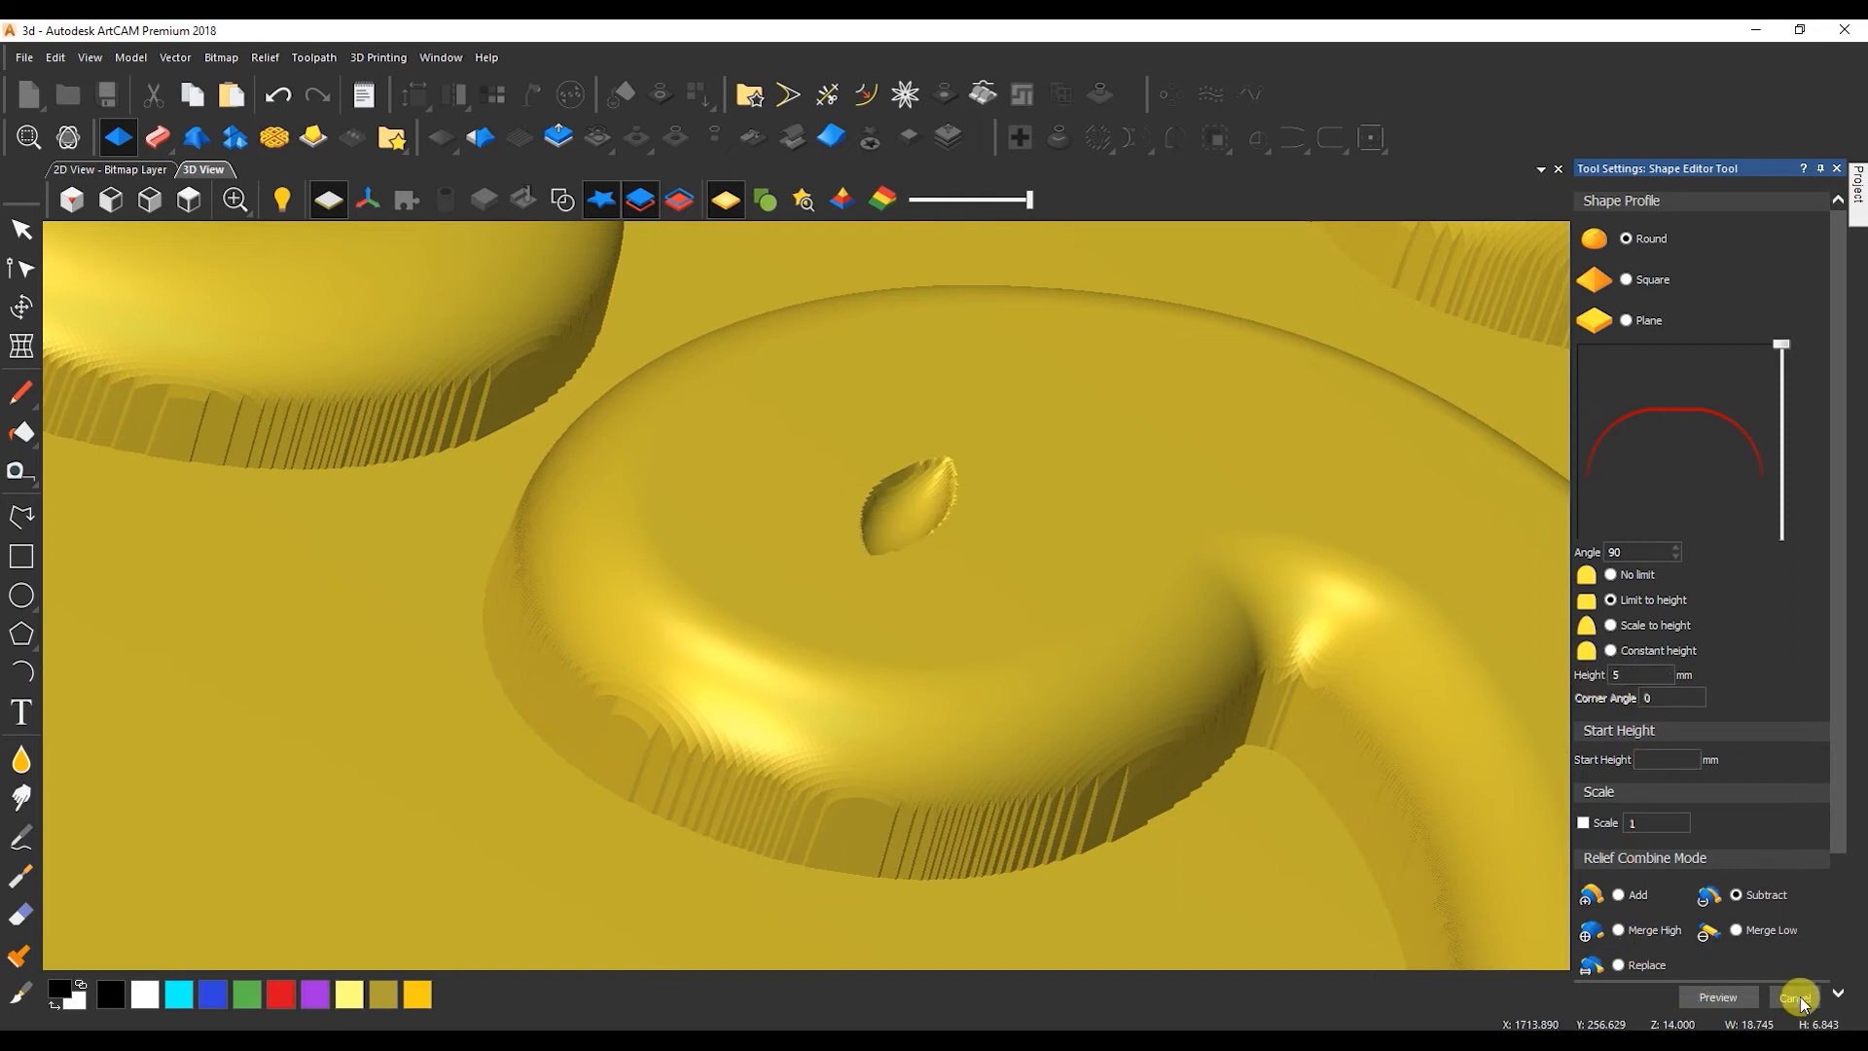
click(1802, 1004)
Draw a pupil circle about 2.8 mm across inside the eye and open the Shape Editor on it.
key(F2)
drag(1198, 579, 1163, 575)
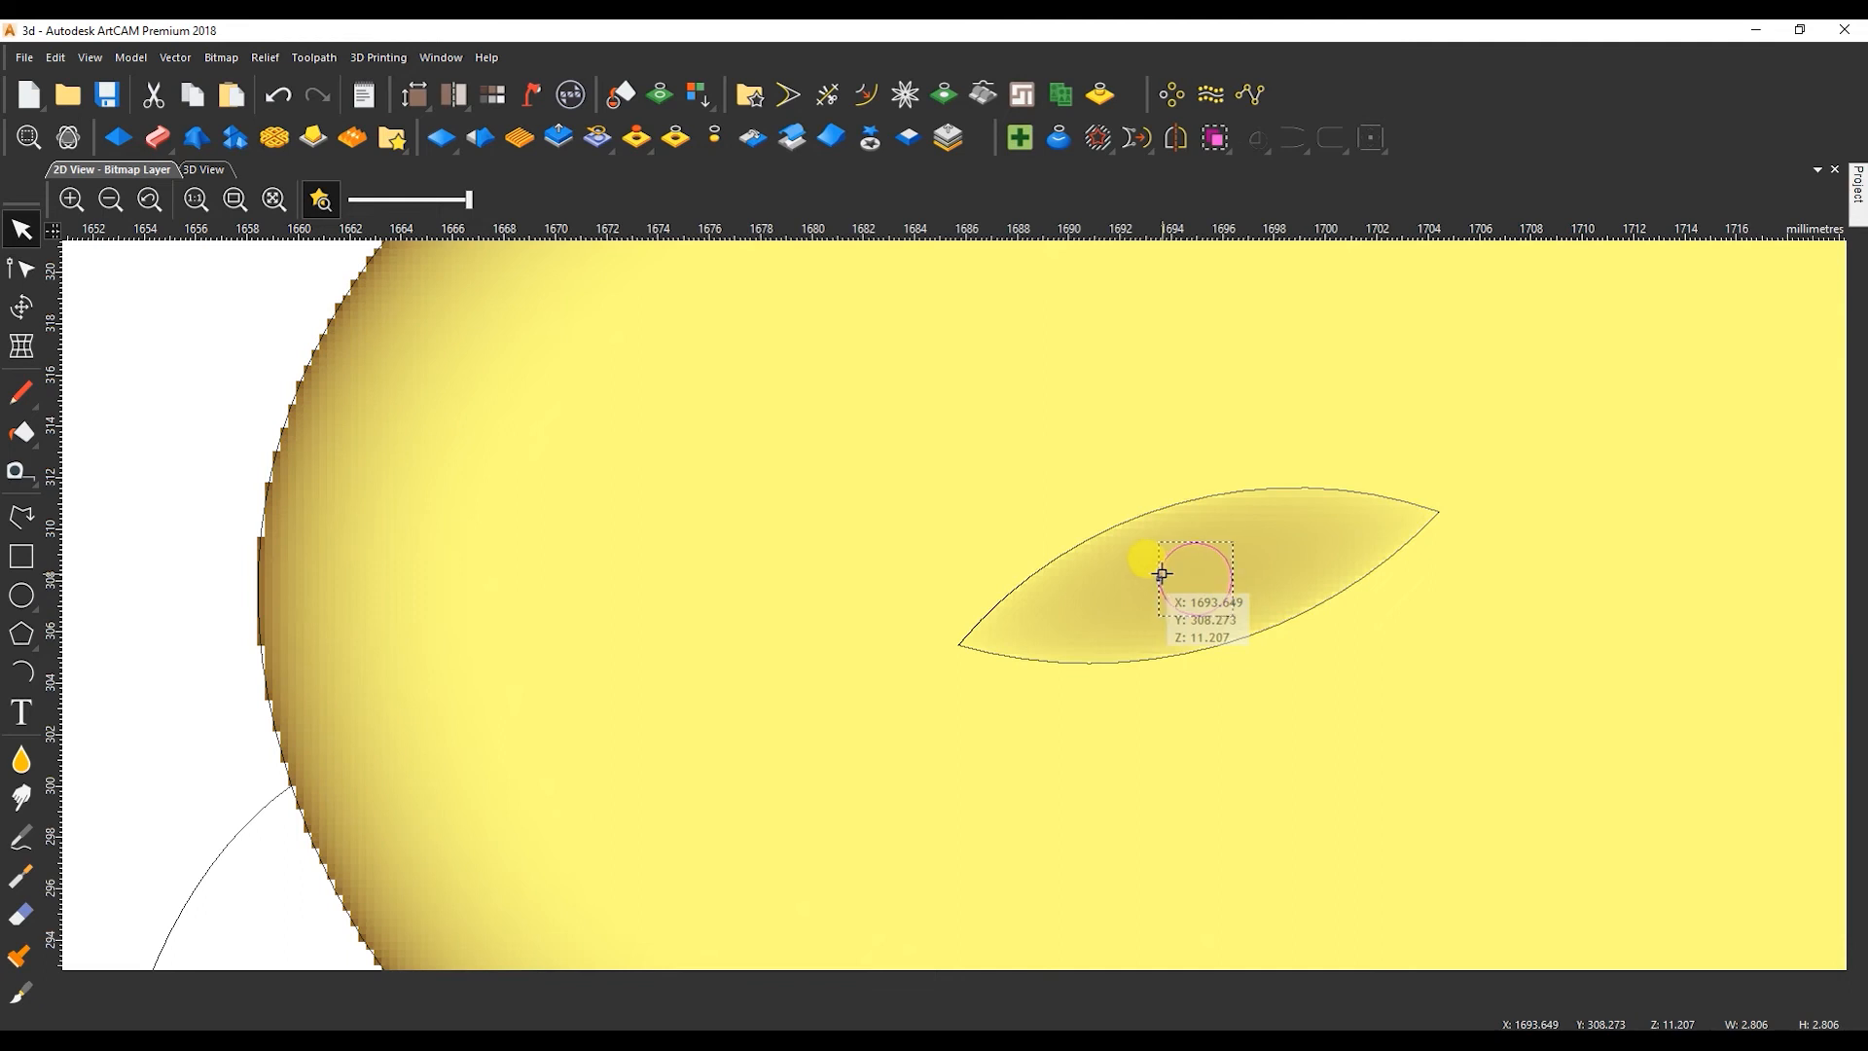
double_click(1198, 574)
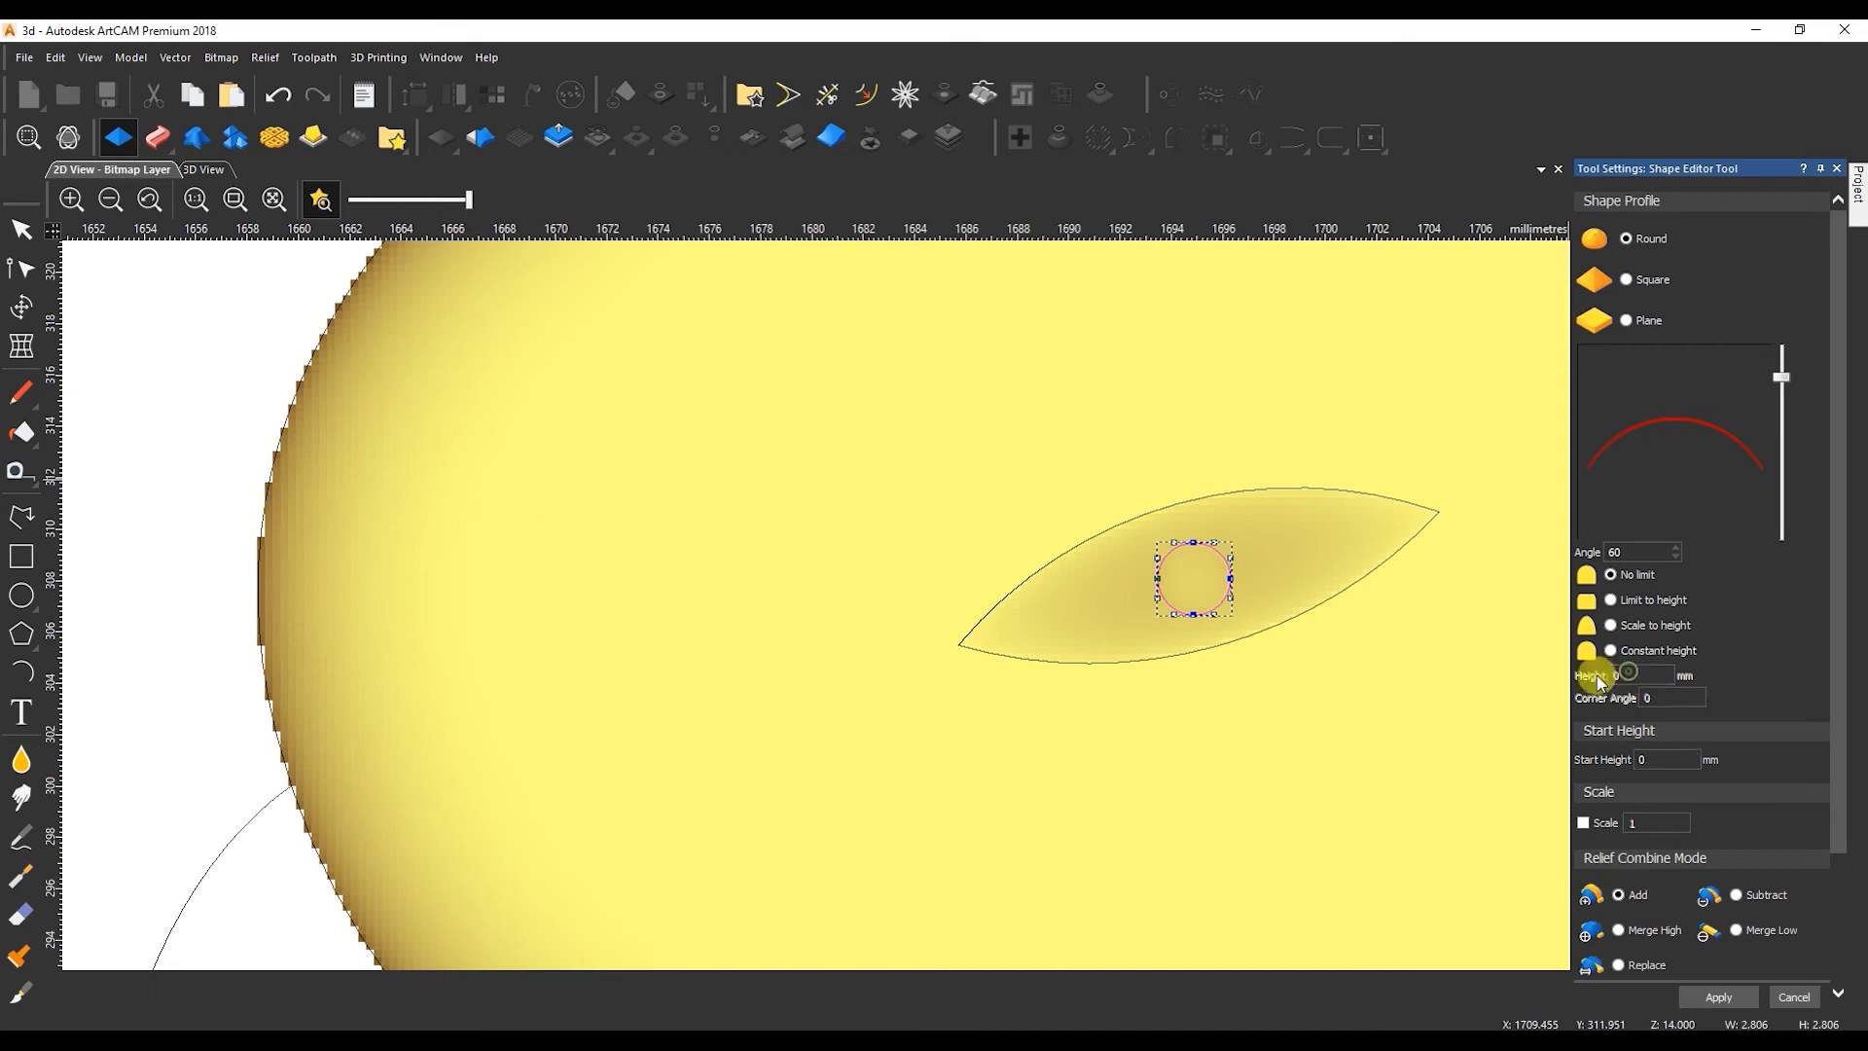
Shape the pupil with a 60° round profile at a constant height of 2 mm, using Add.
click(1627, 551)
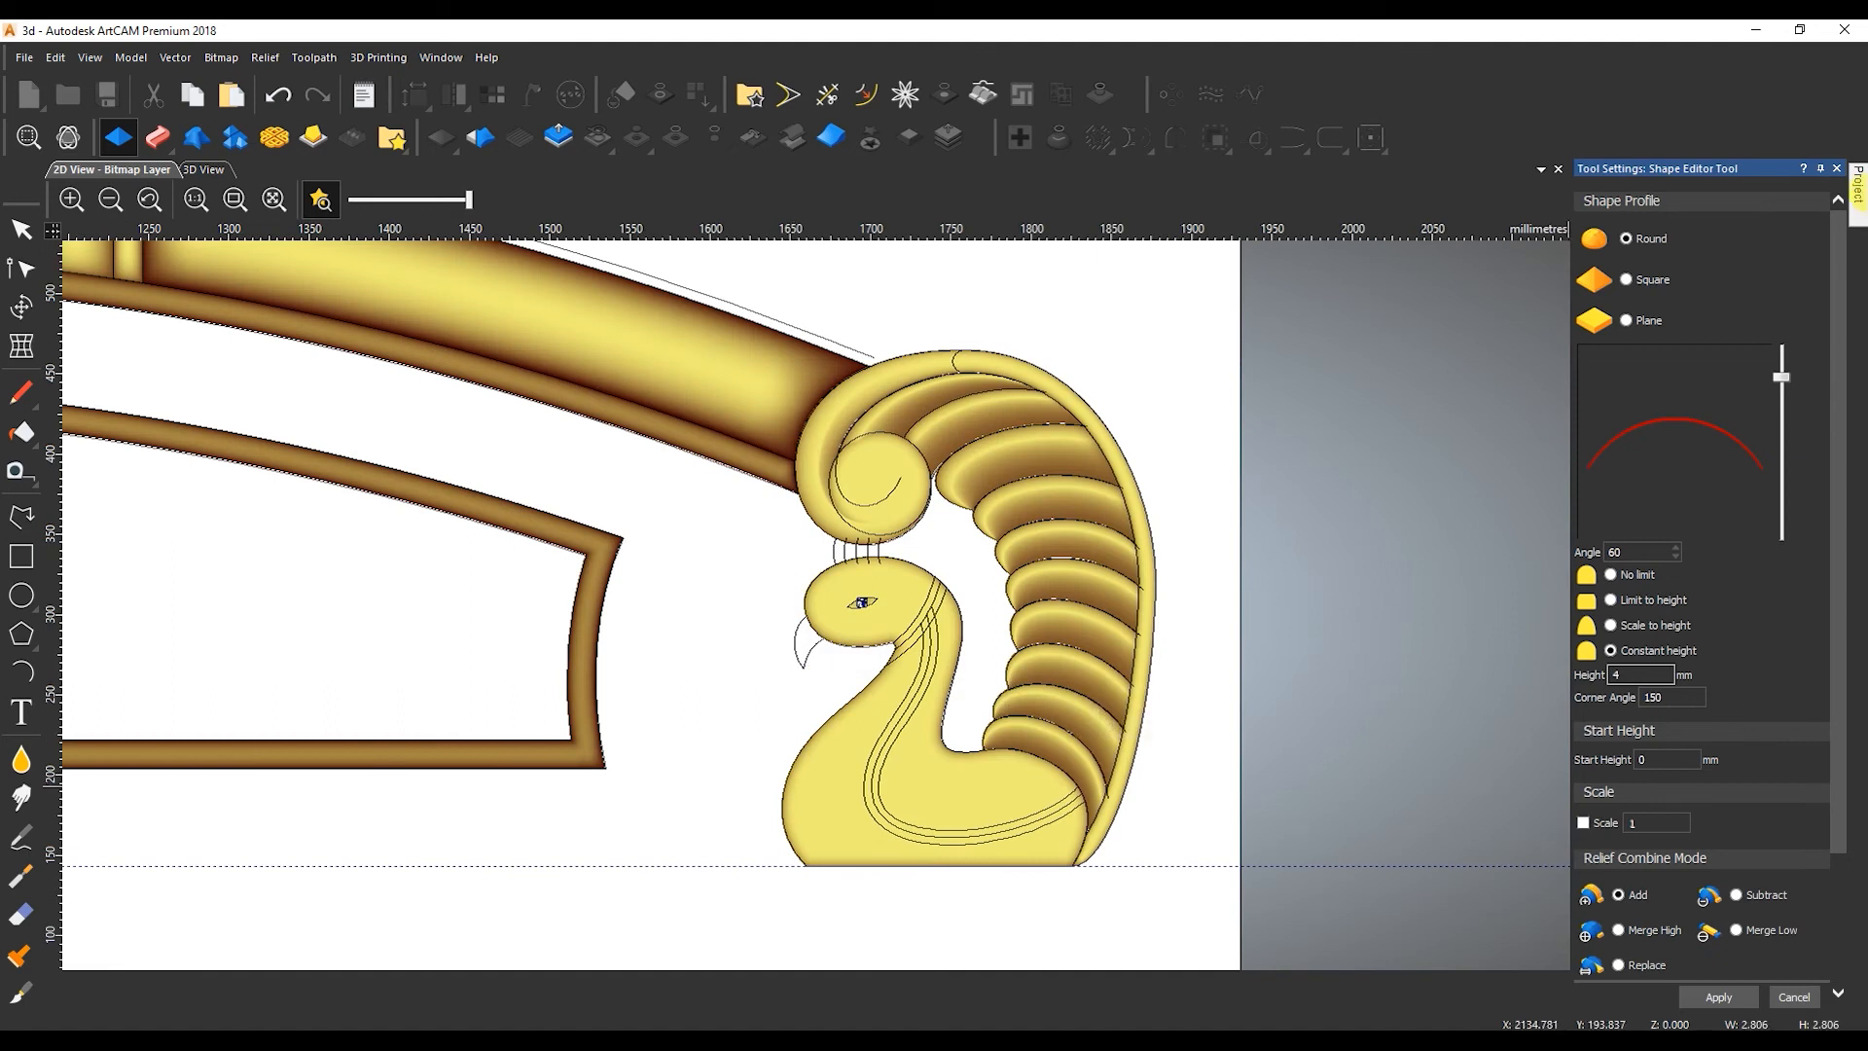
click(1859, 212)
click(1636, 674)
text(2)
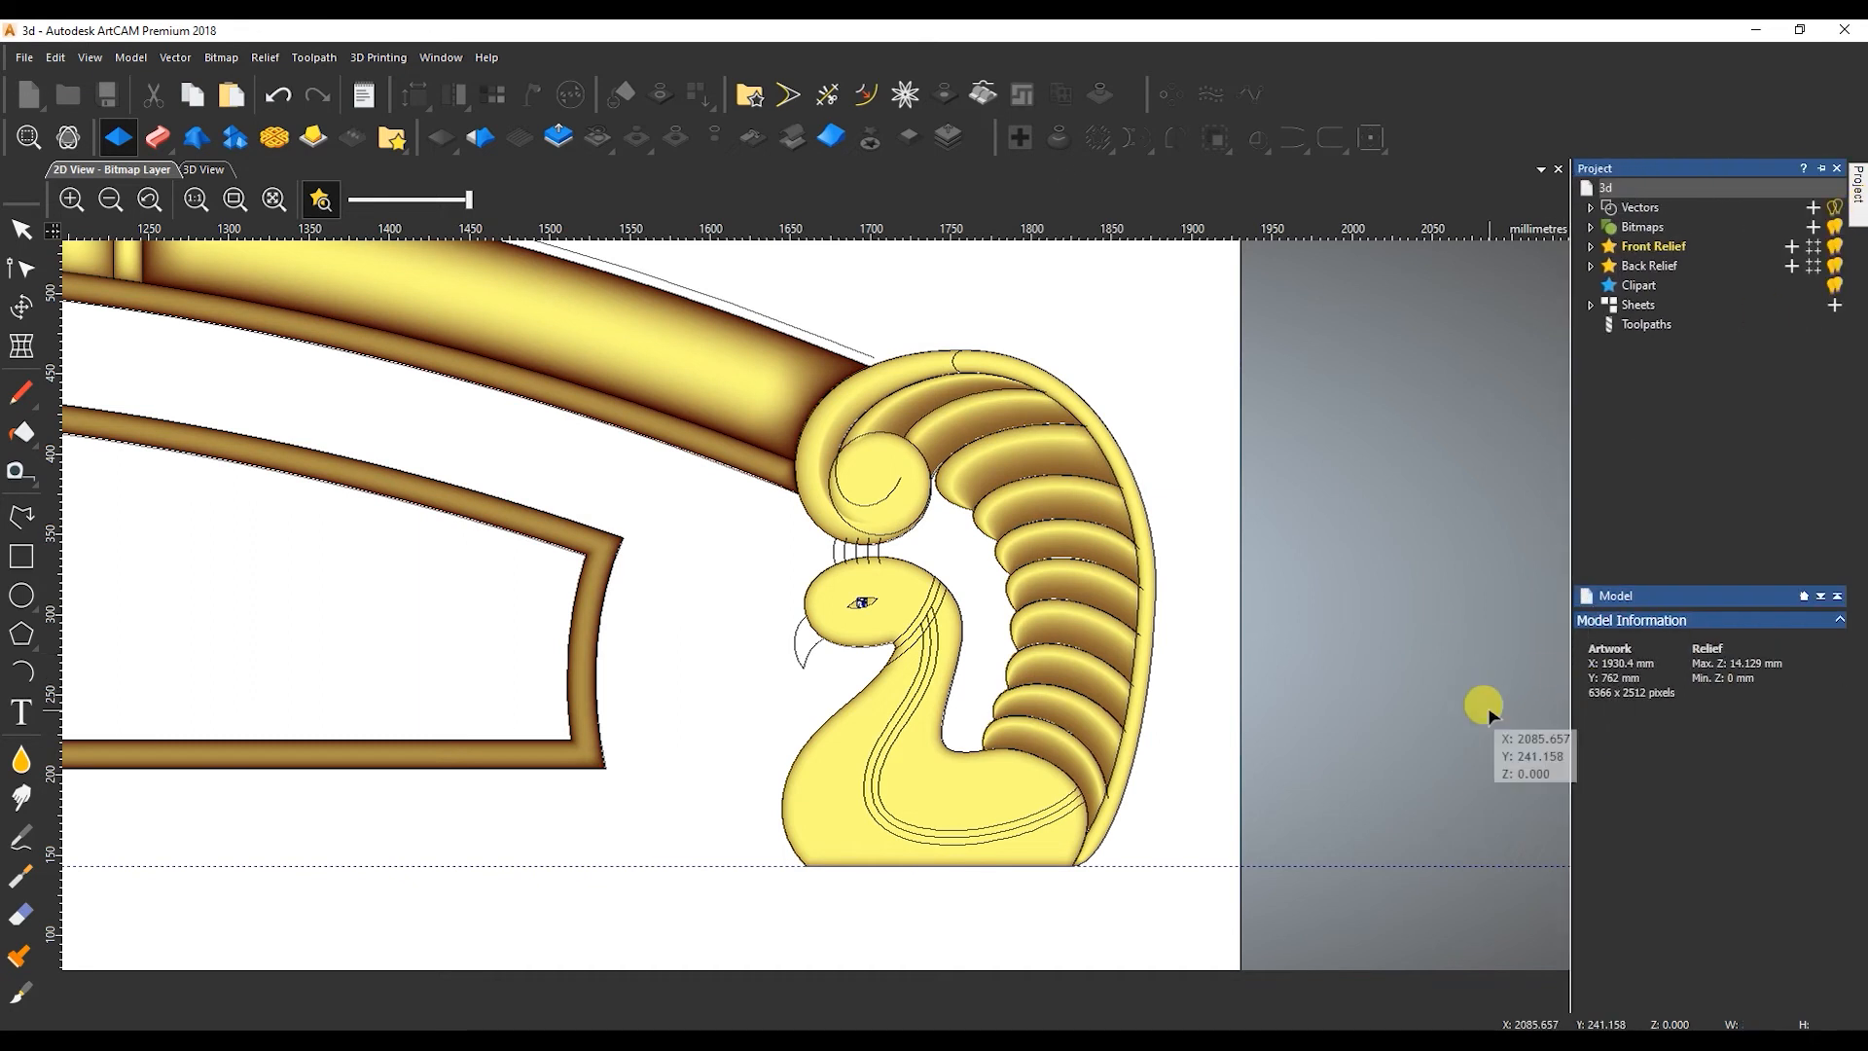
click(1623, 671)
click(1709, 996)
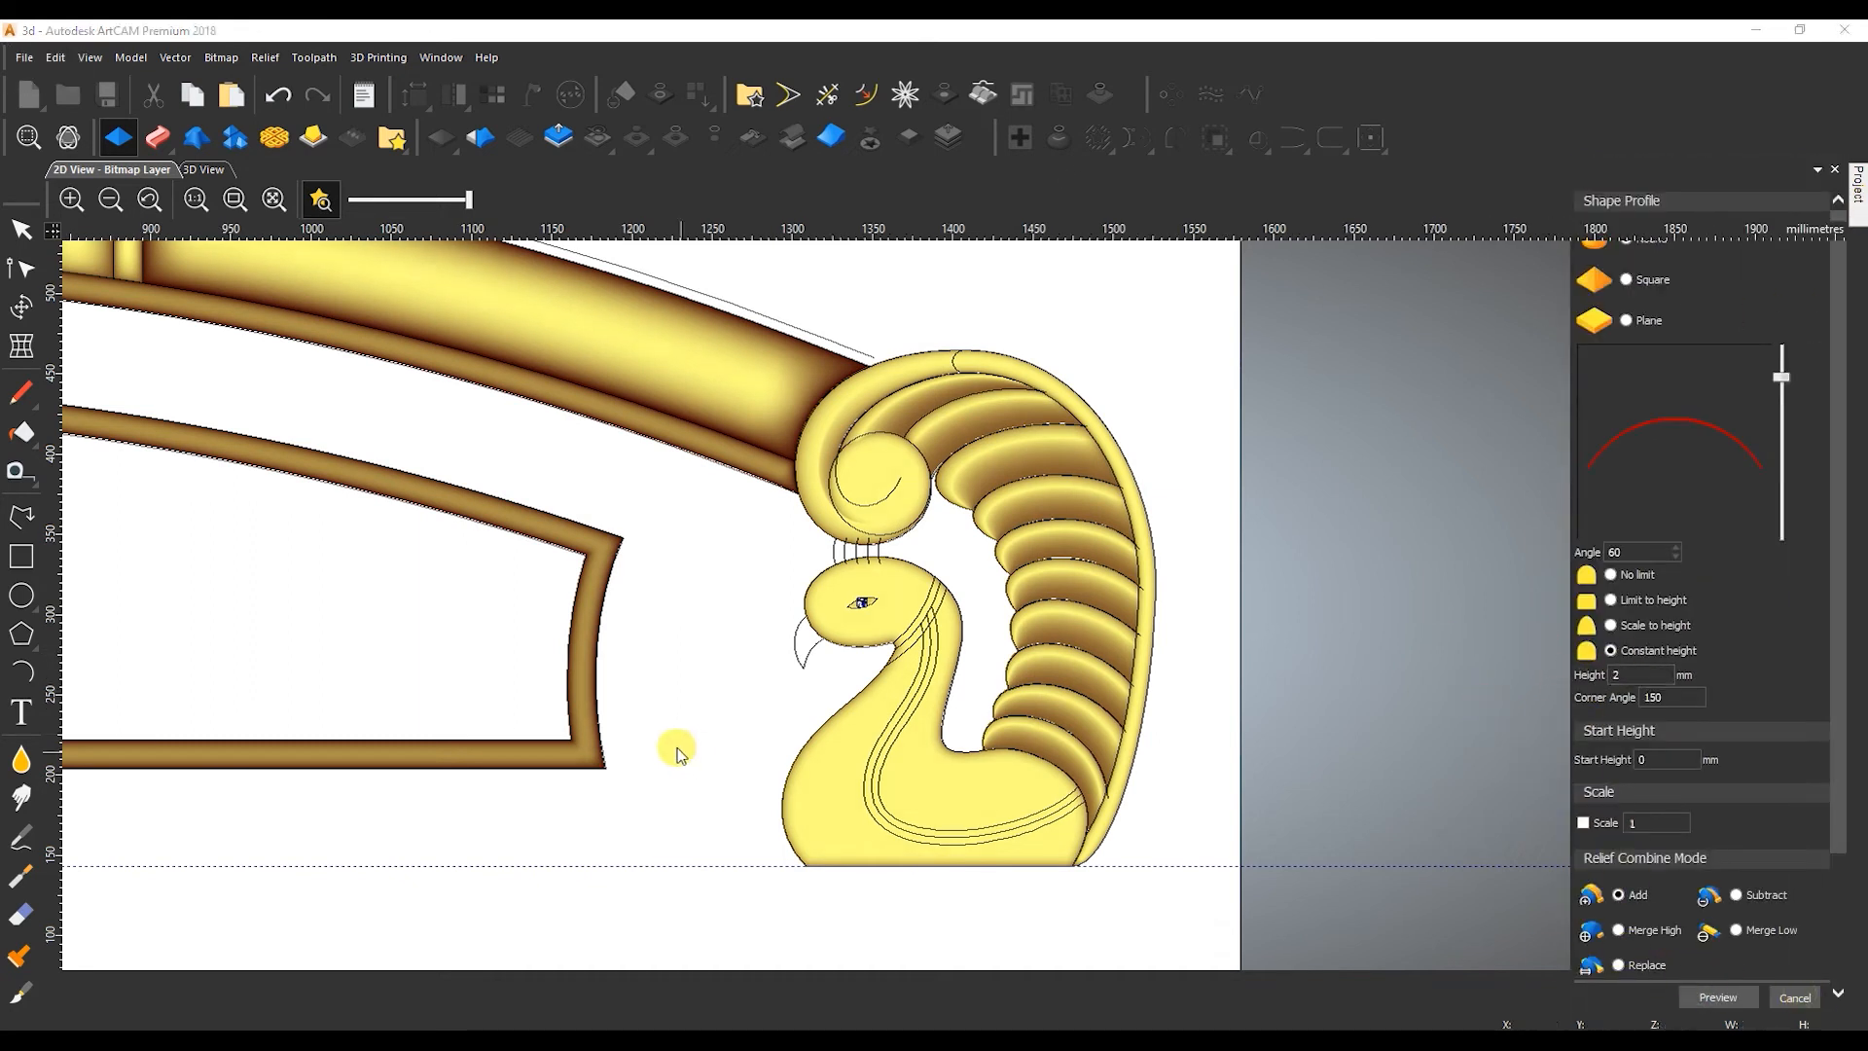
Draw a line from the beak tip to the head outline and bend it into a curve dividing the beak.
scroll(1357, 640, up, 3)
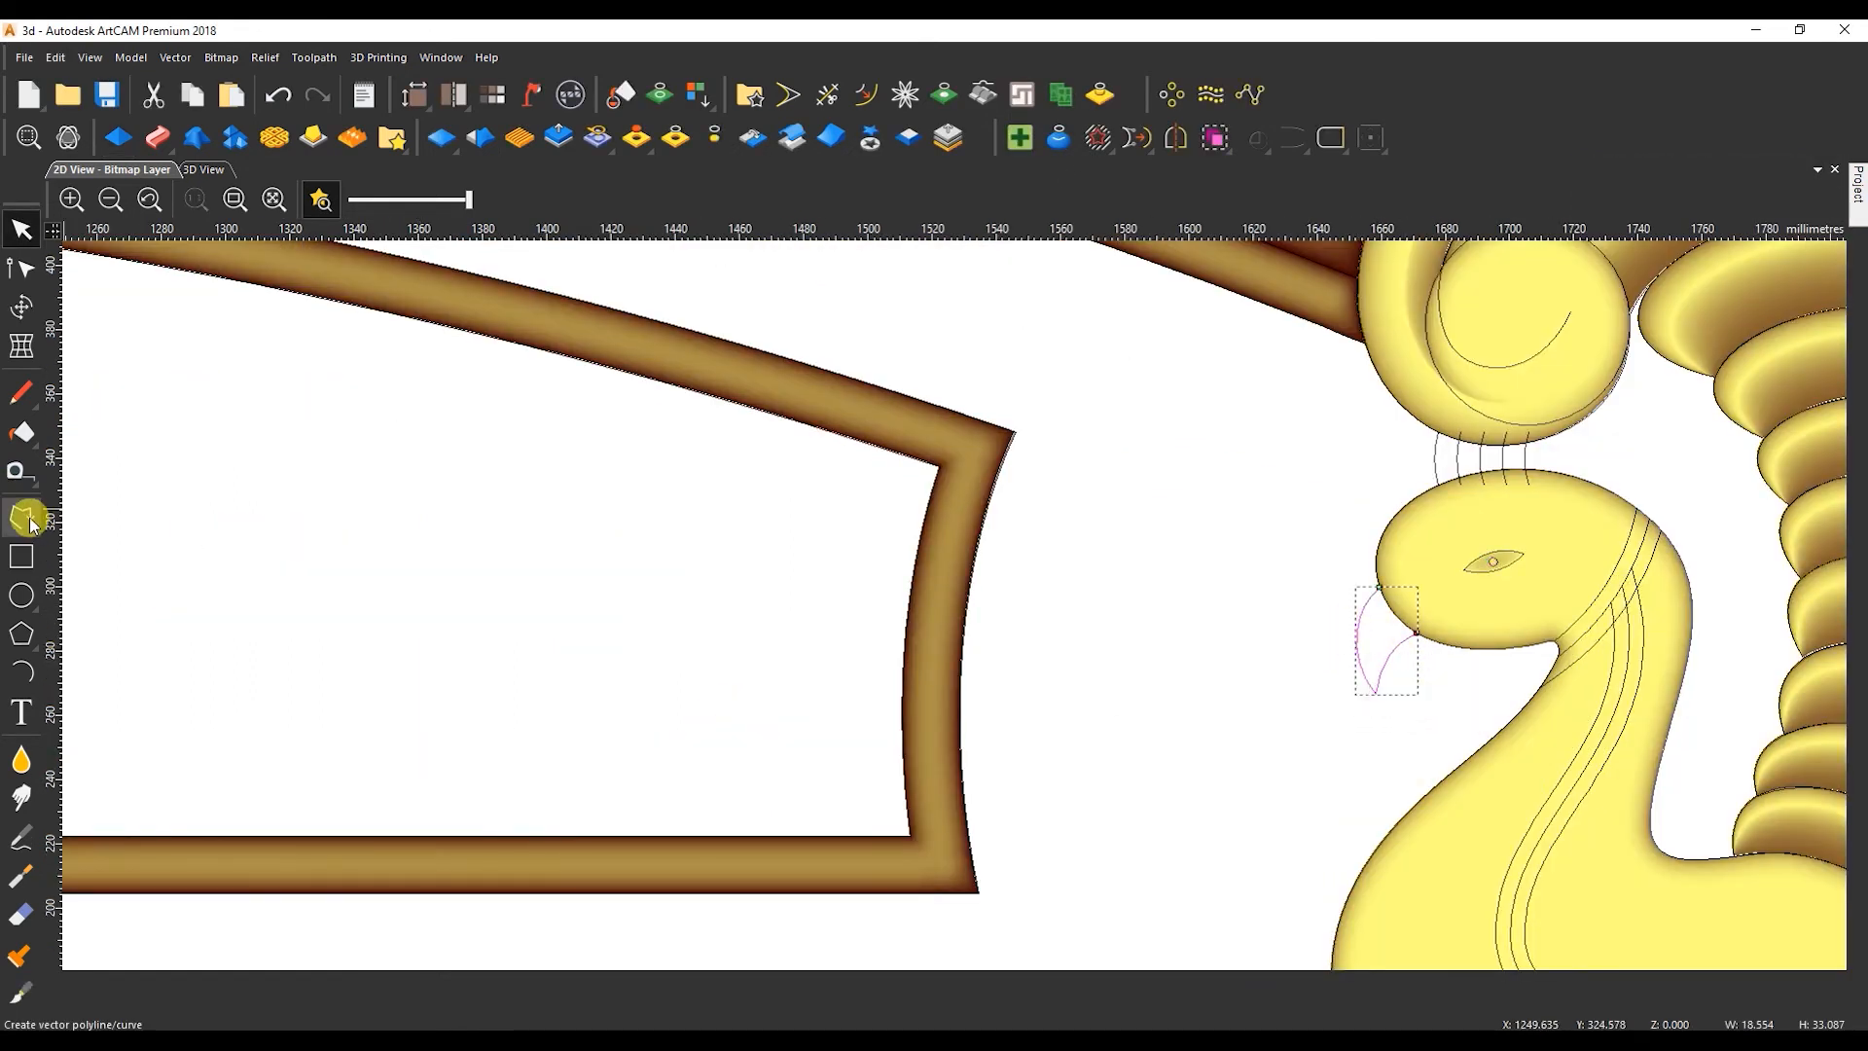
click(37, 528)
scroll(1377, 671, up, 1)
click(1375, 713)
click(1403, 545)
right_click(1403, 545)
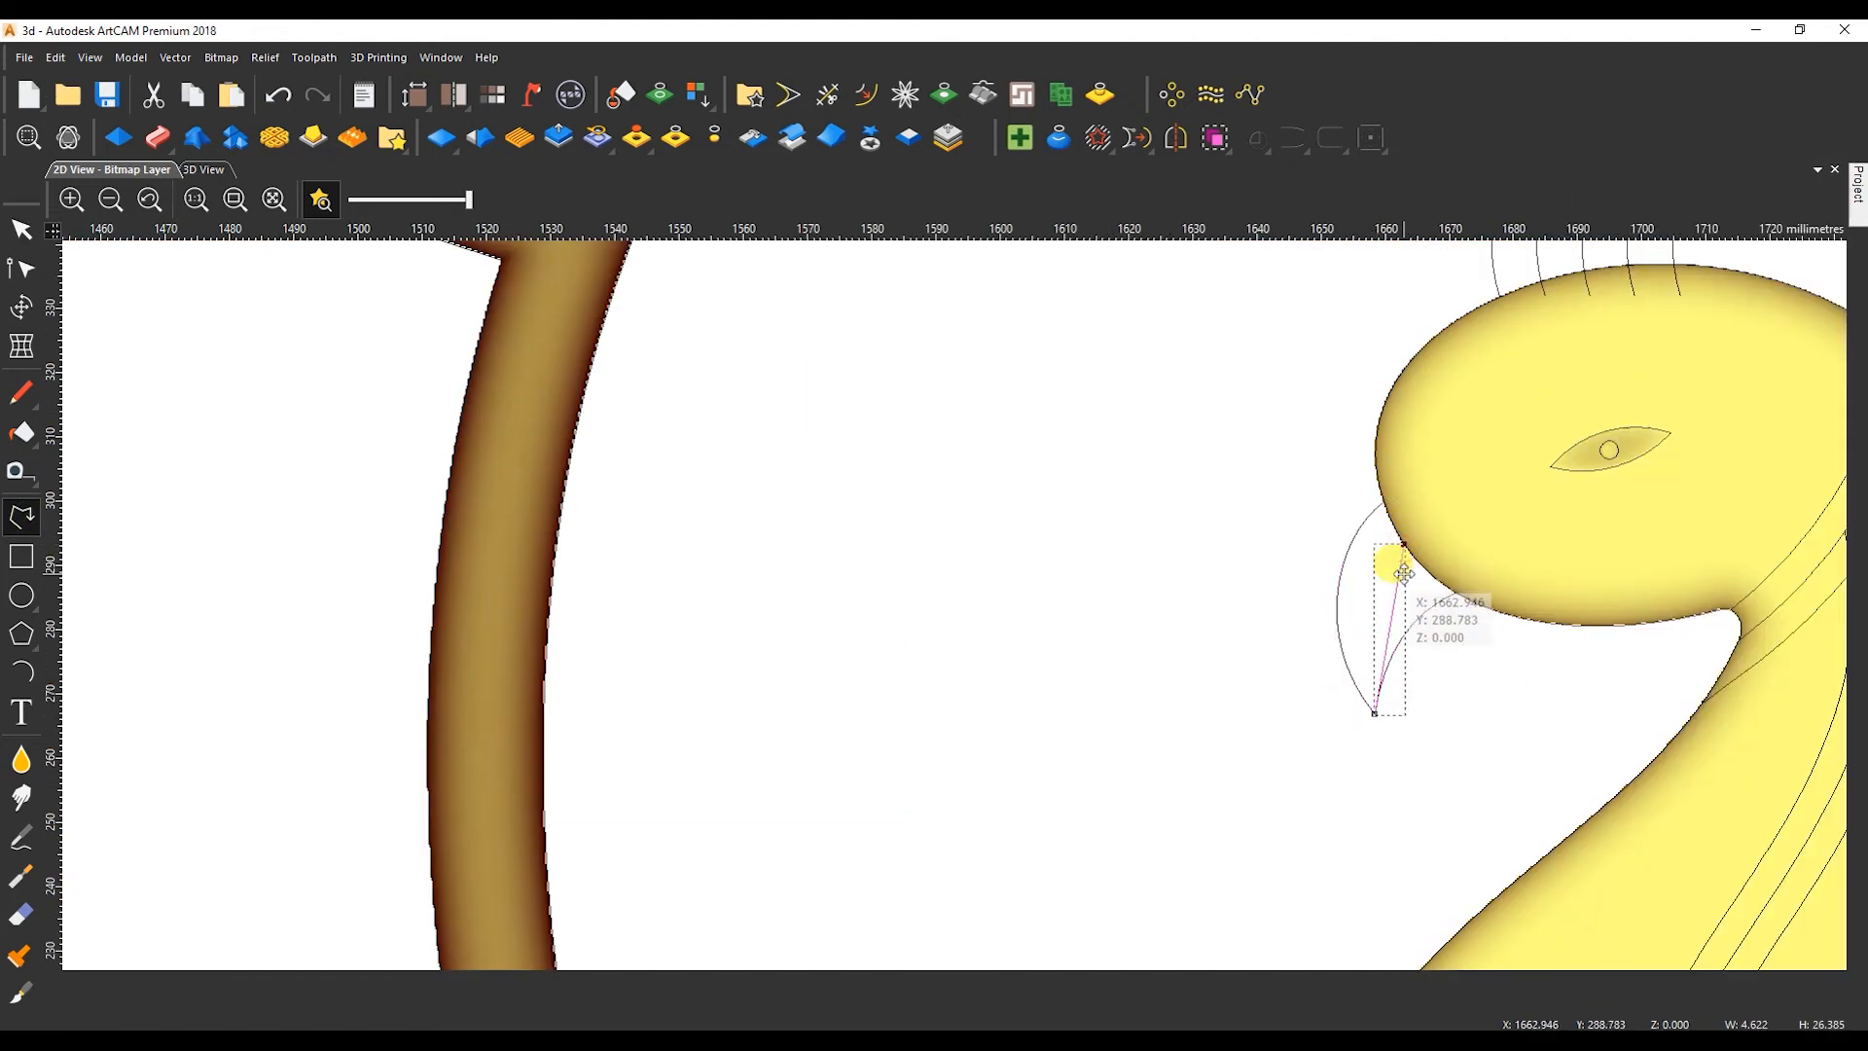
key(n)
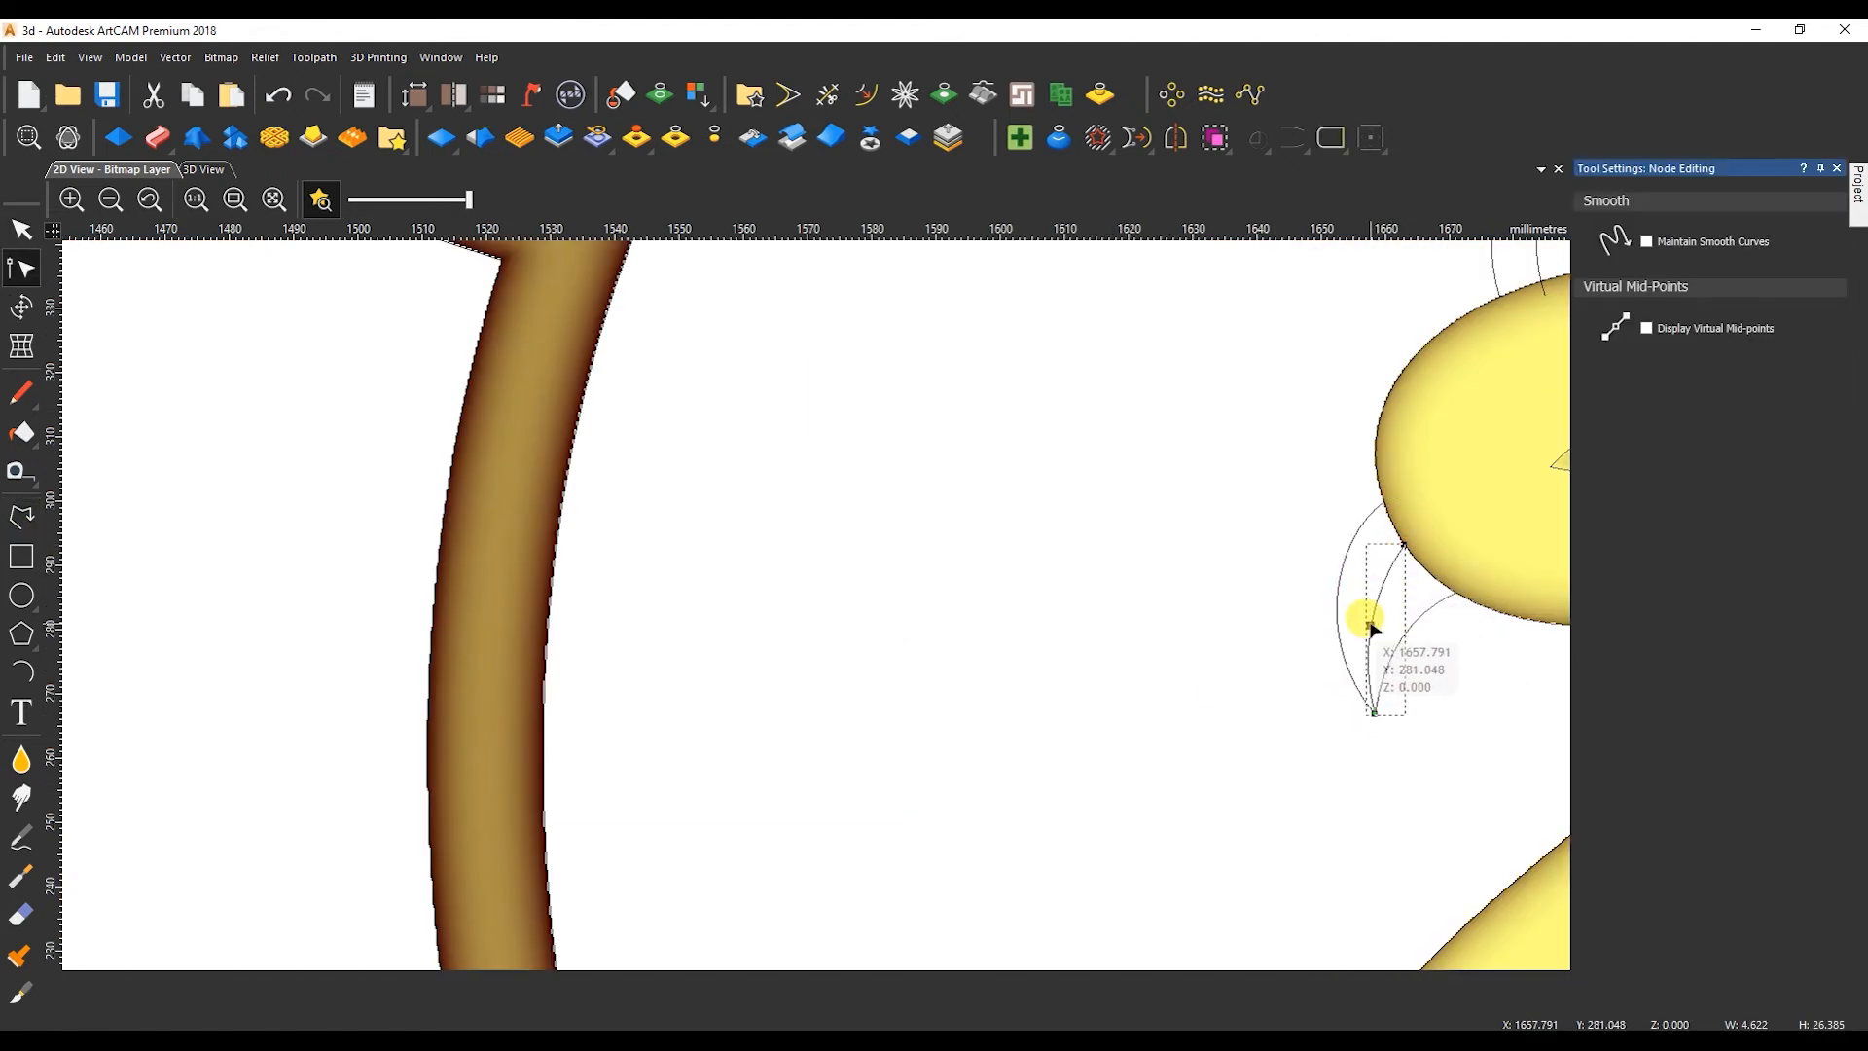
scroll(1365, 623, down, 3)
scroll(881, 584, up, 3)
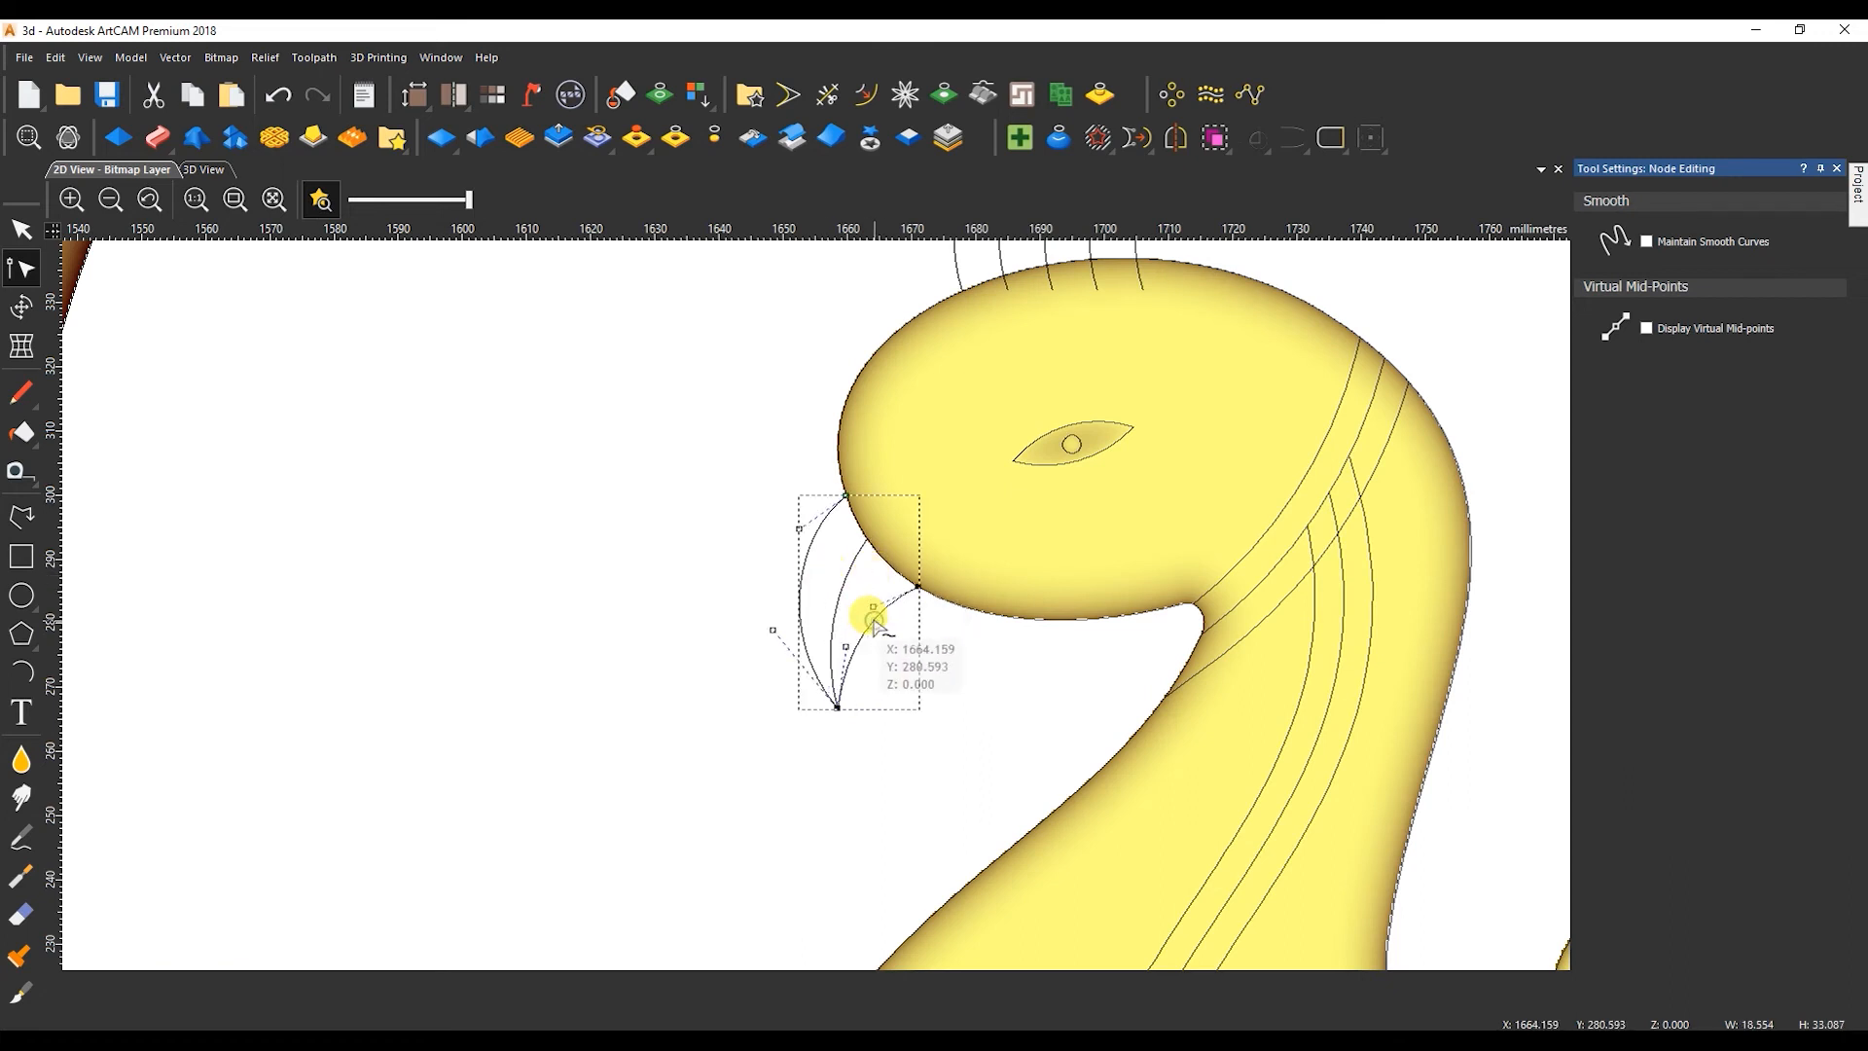
Close the dividing curve and lower beak curve into one shape, with its closing edge bent along the head outline.
key(n)
click(855, 593)
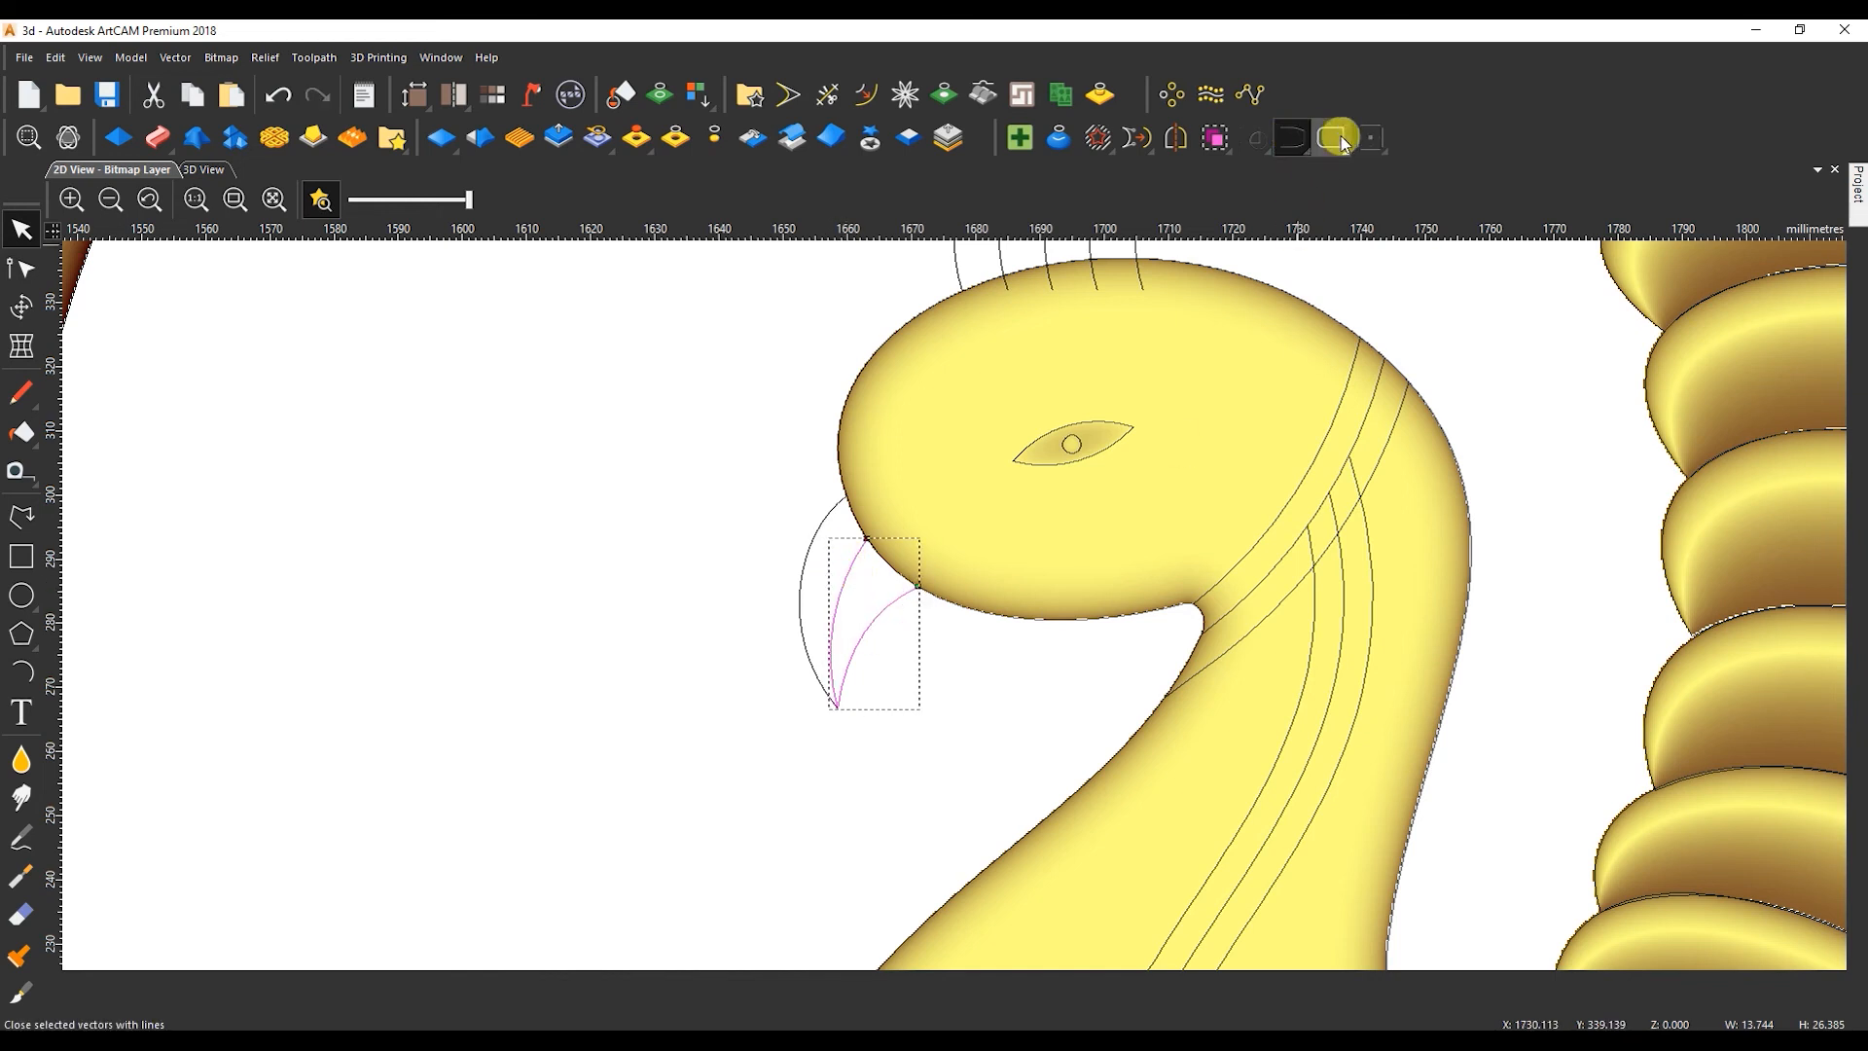
scroll(865, 569, up, 5)
key(n)
drag(1066, 542, 1058, 549)
Give the lower beak half a 45° square profile scaled to 8 mm height and view it in 3D.
key(F12)
click(1626, 280)
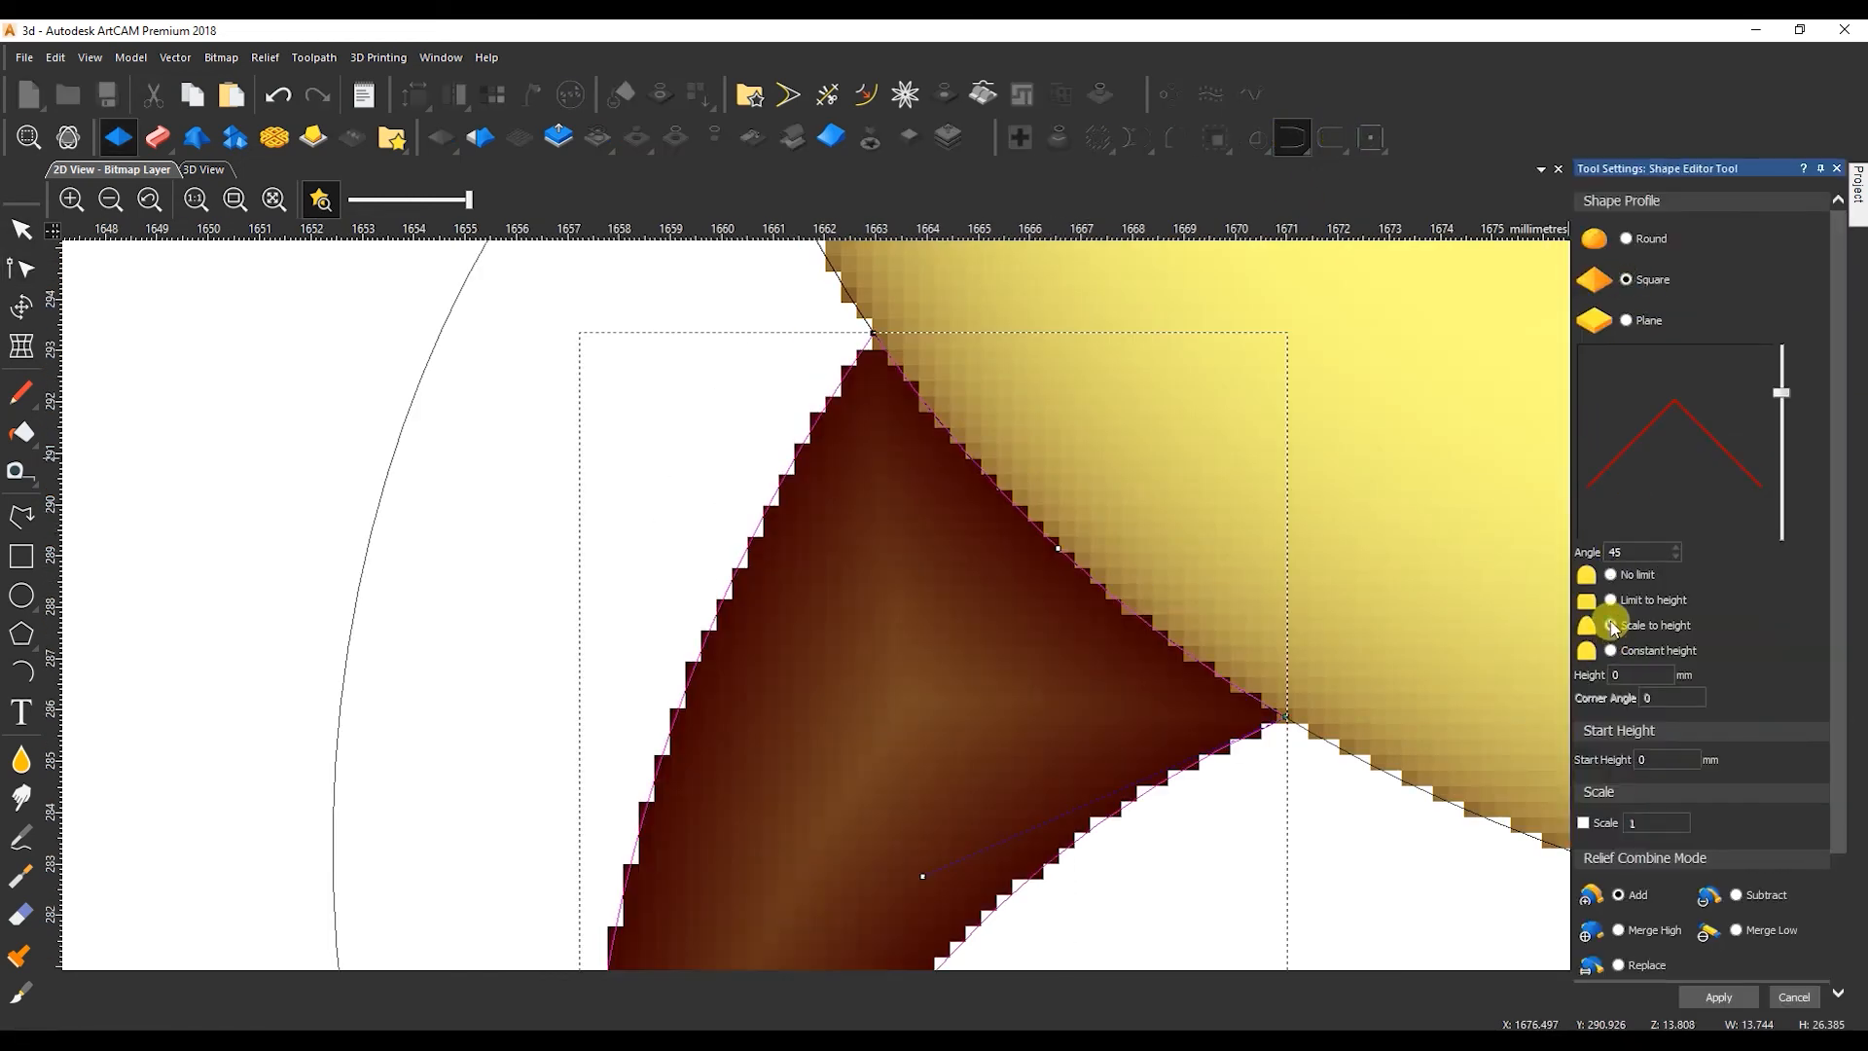
click(1611, 626)
text(8)
scroll(1342, 625, down, 5)
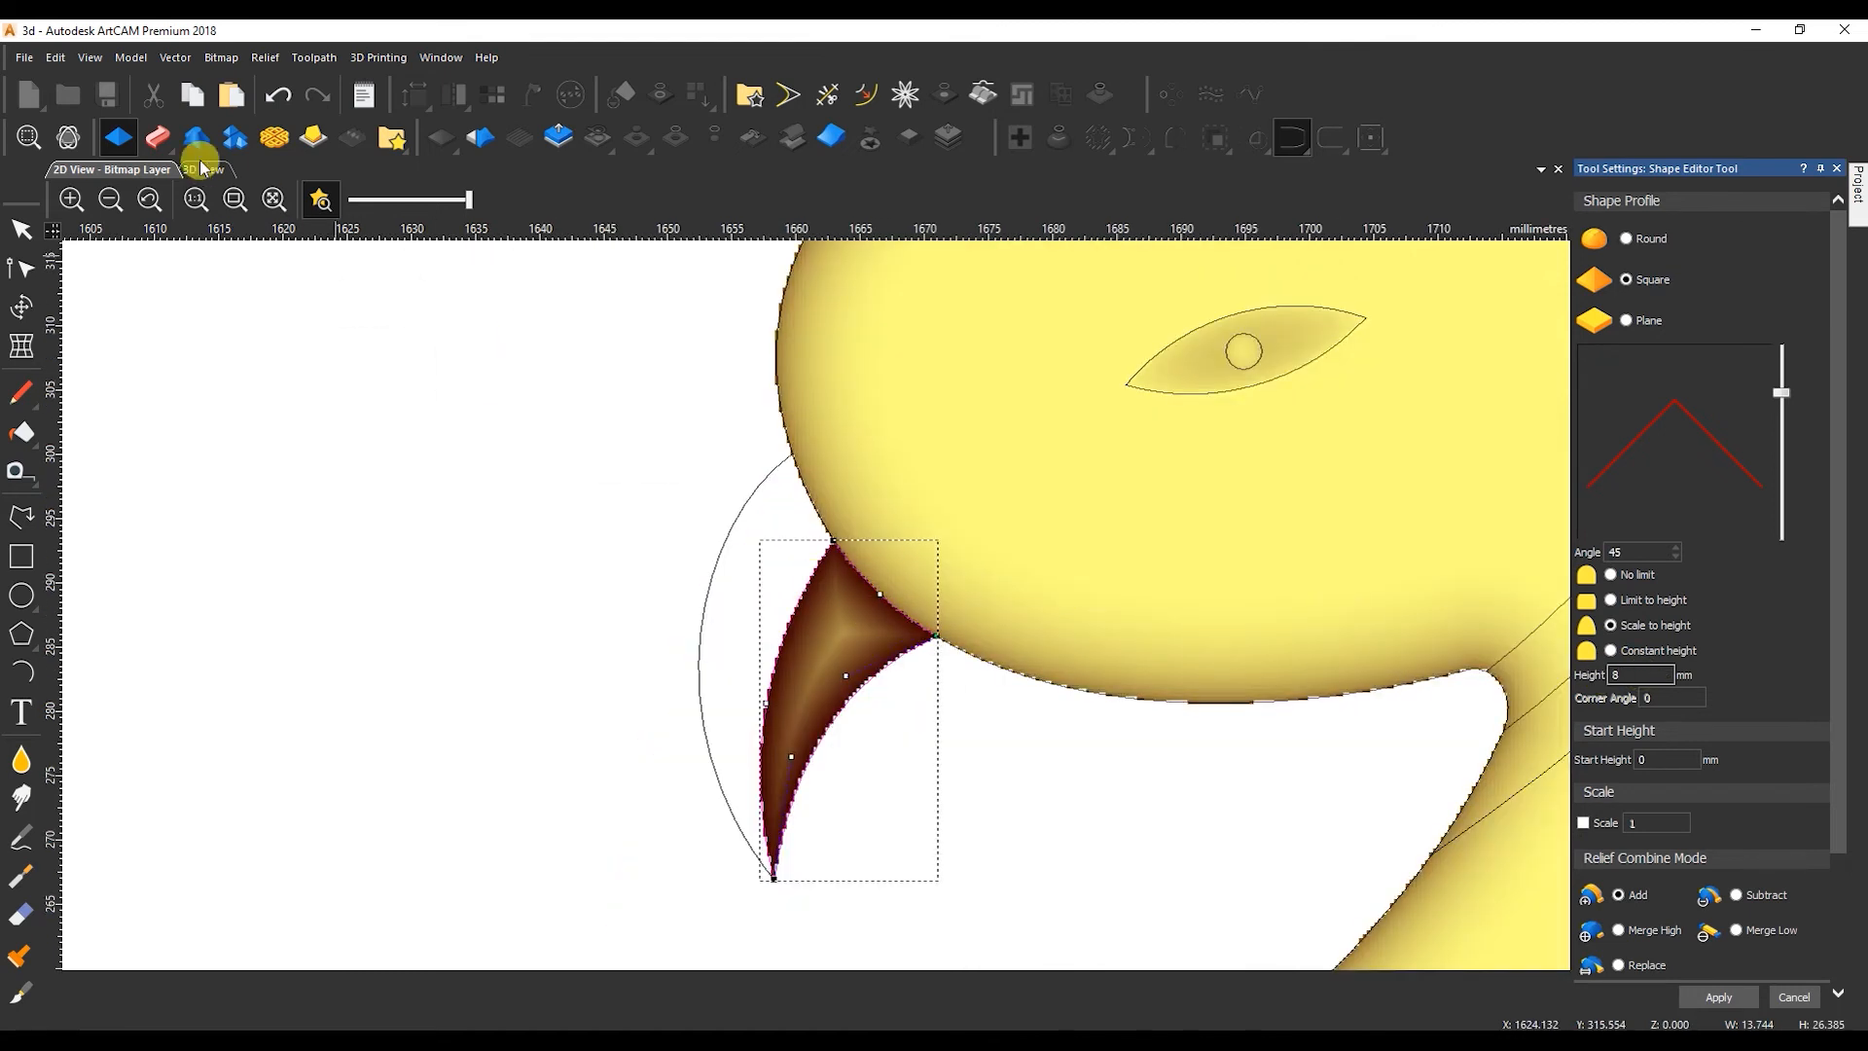
click(204, 170)
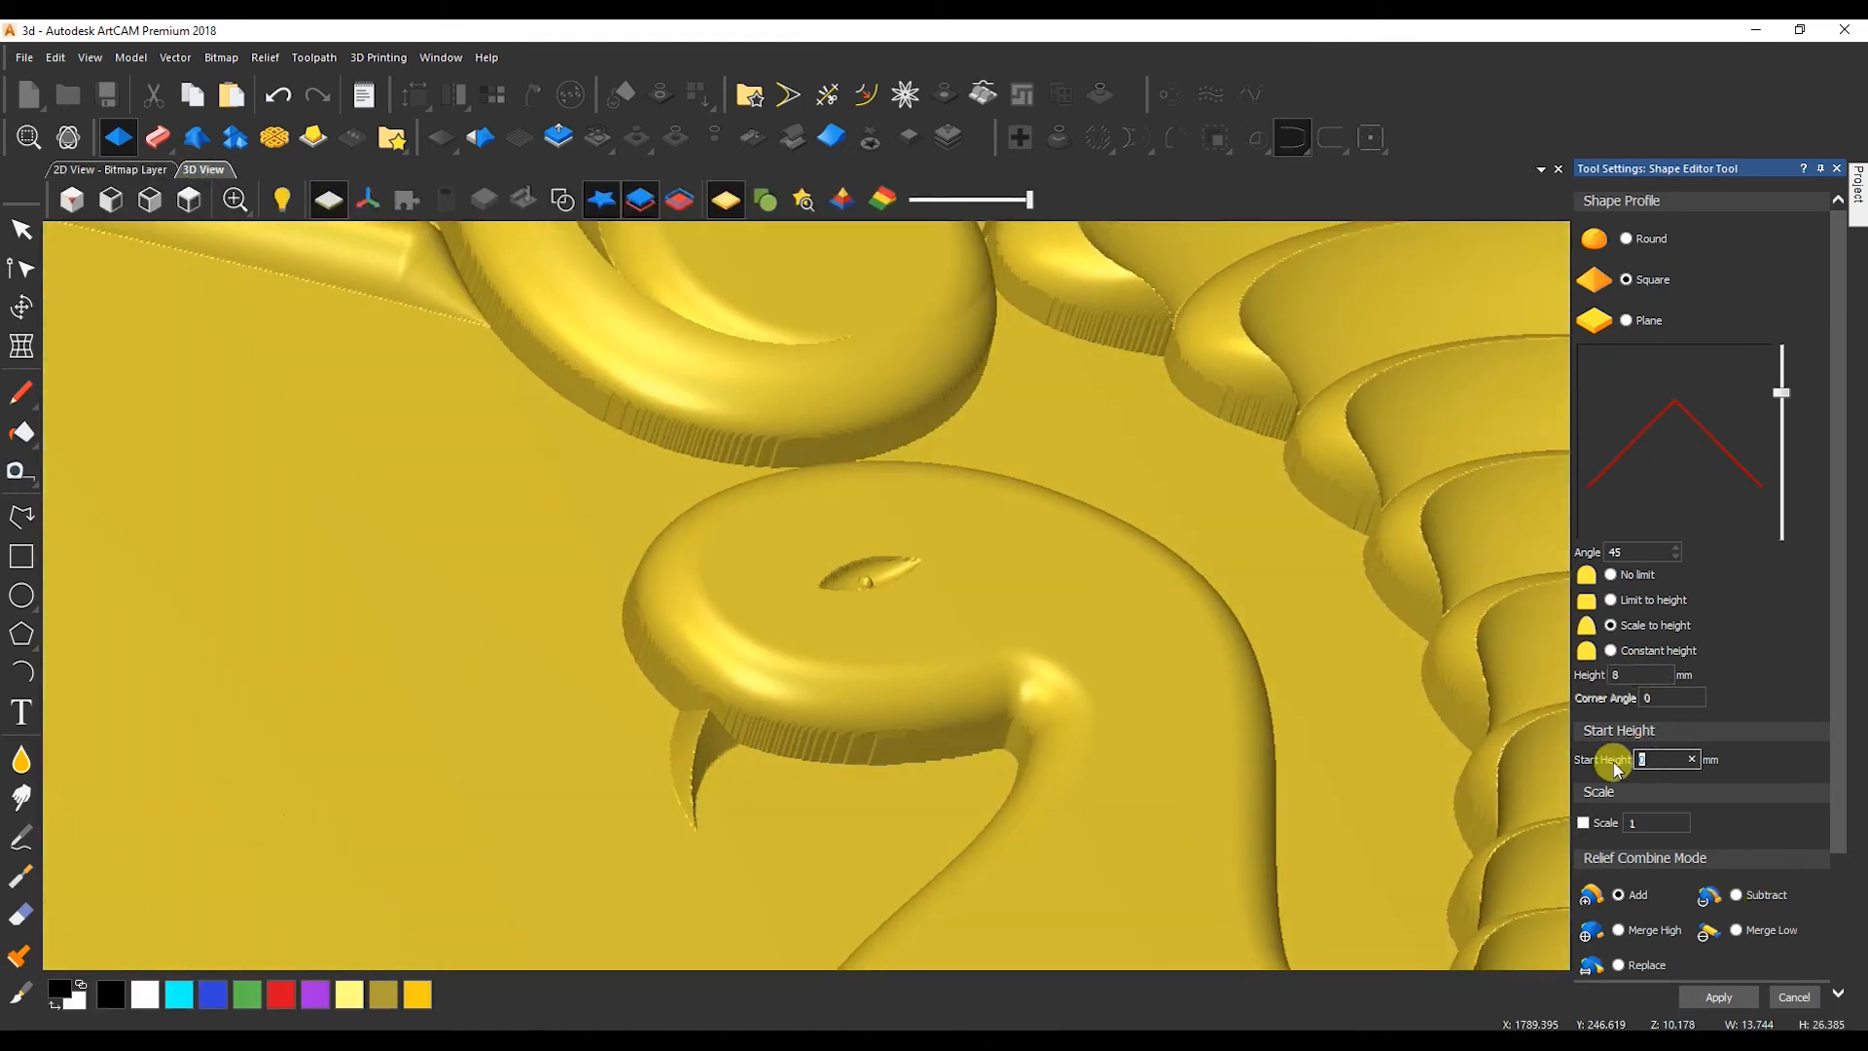
Set the lower beak half's start height to 4 mm and apply it with Merge High.
drag(1070, 710, 720, 764)
click(1619, 930)
click(1710, 997)
Close the upper beak half from its outer curve and the dividing curve, bending the closing edge along the head.
click(109, 170)
click(779, 594)
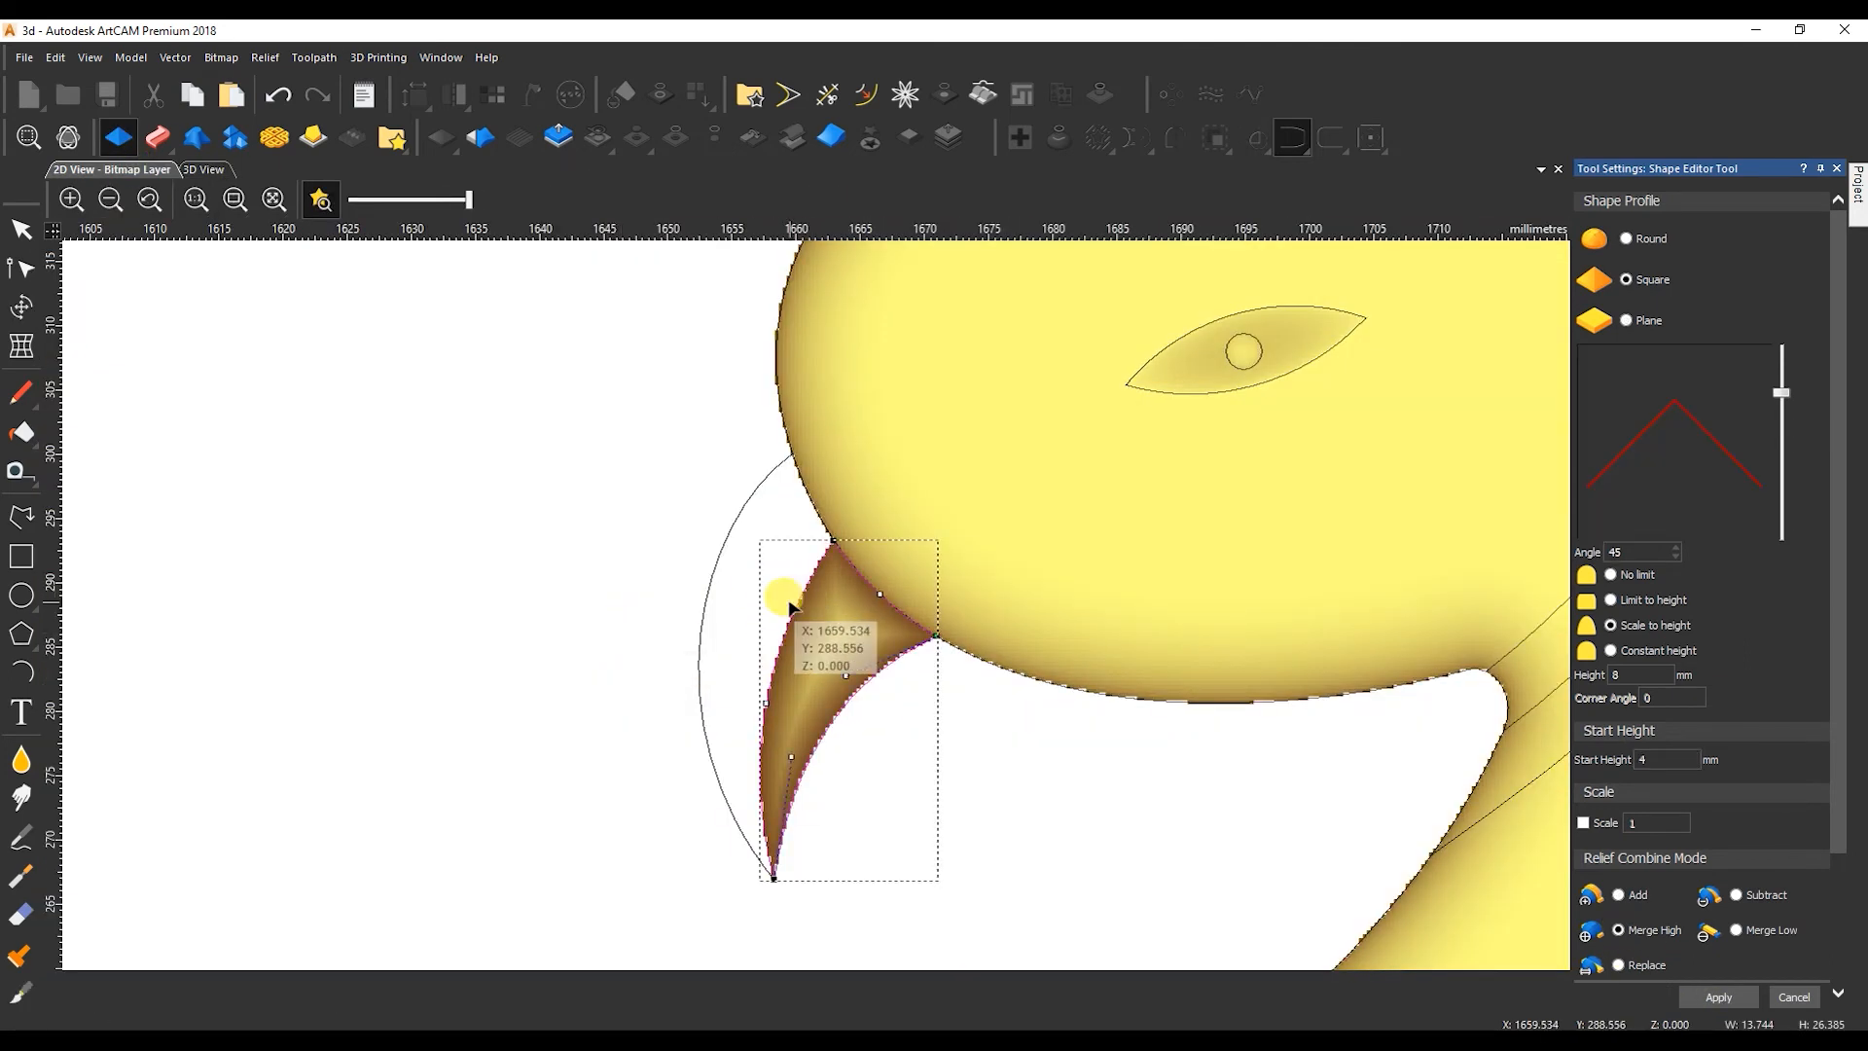
key(n)
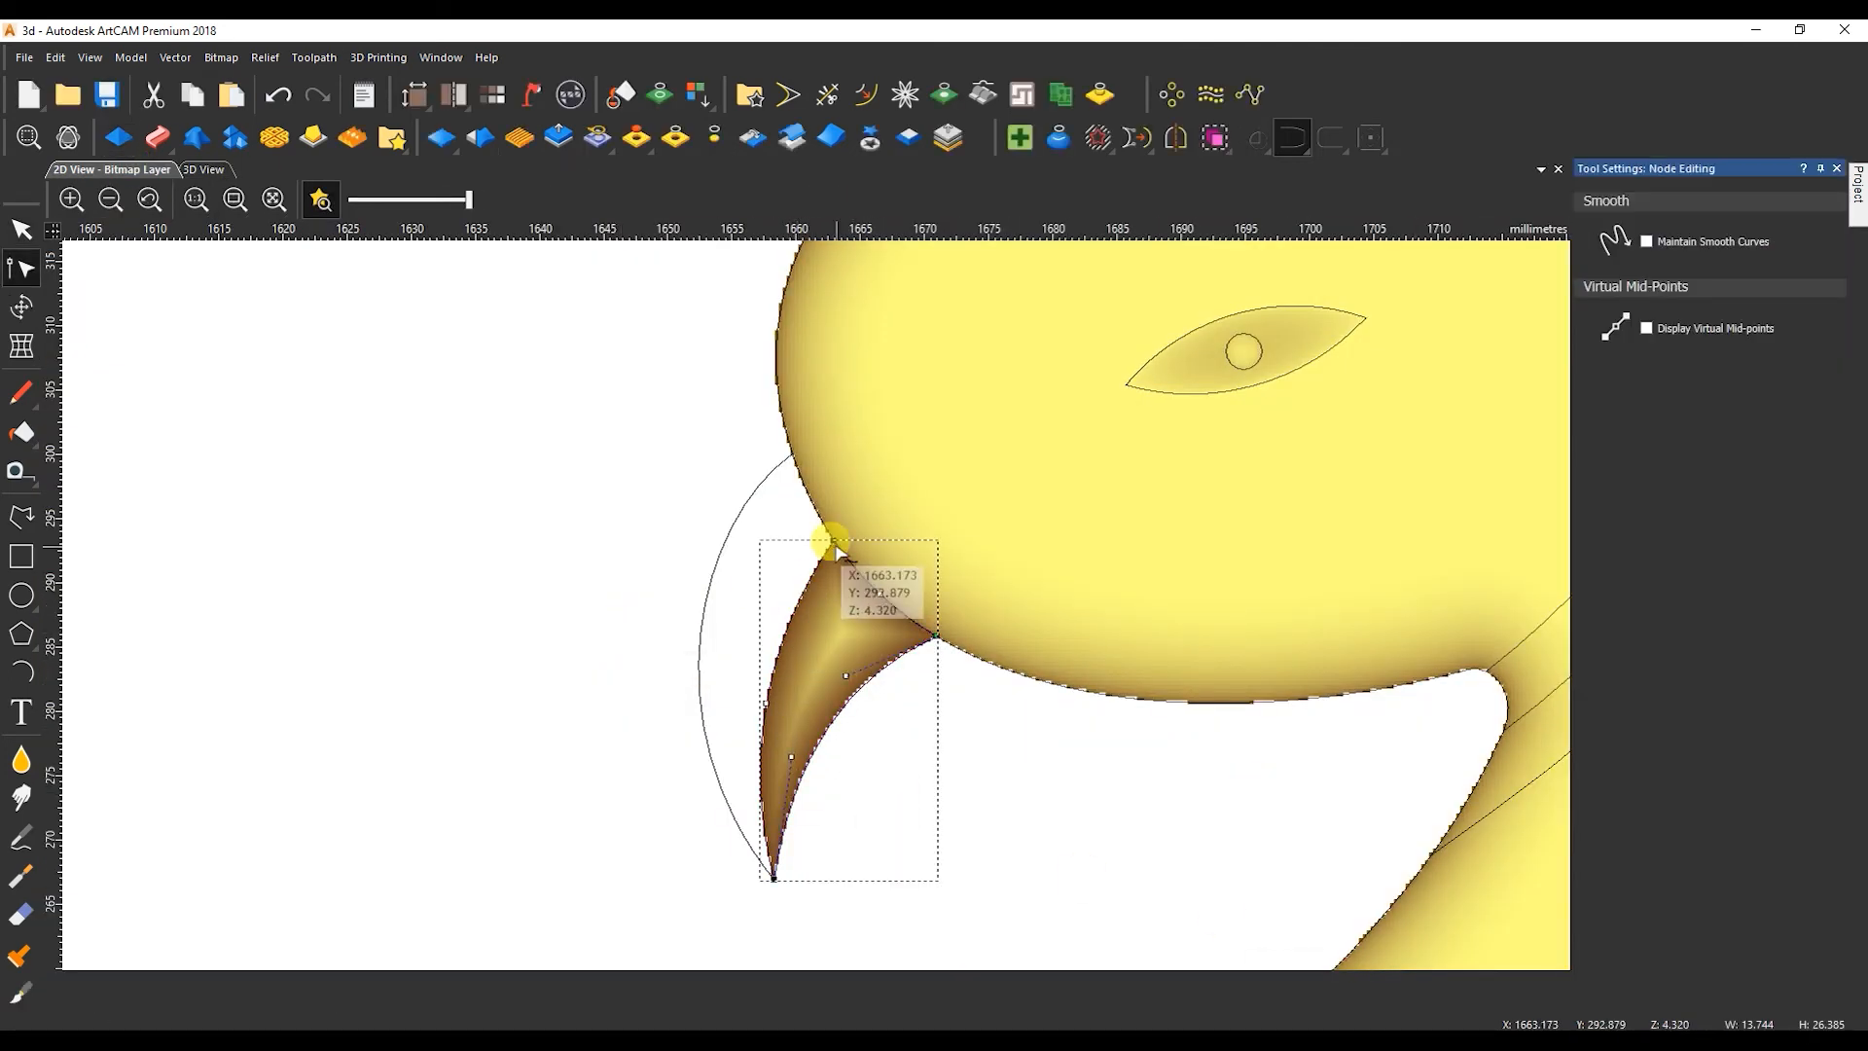
key(n)
shift+click(722, 535)
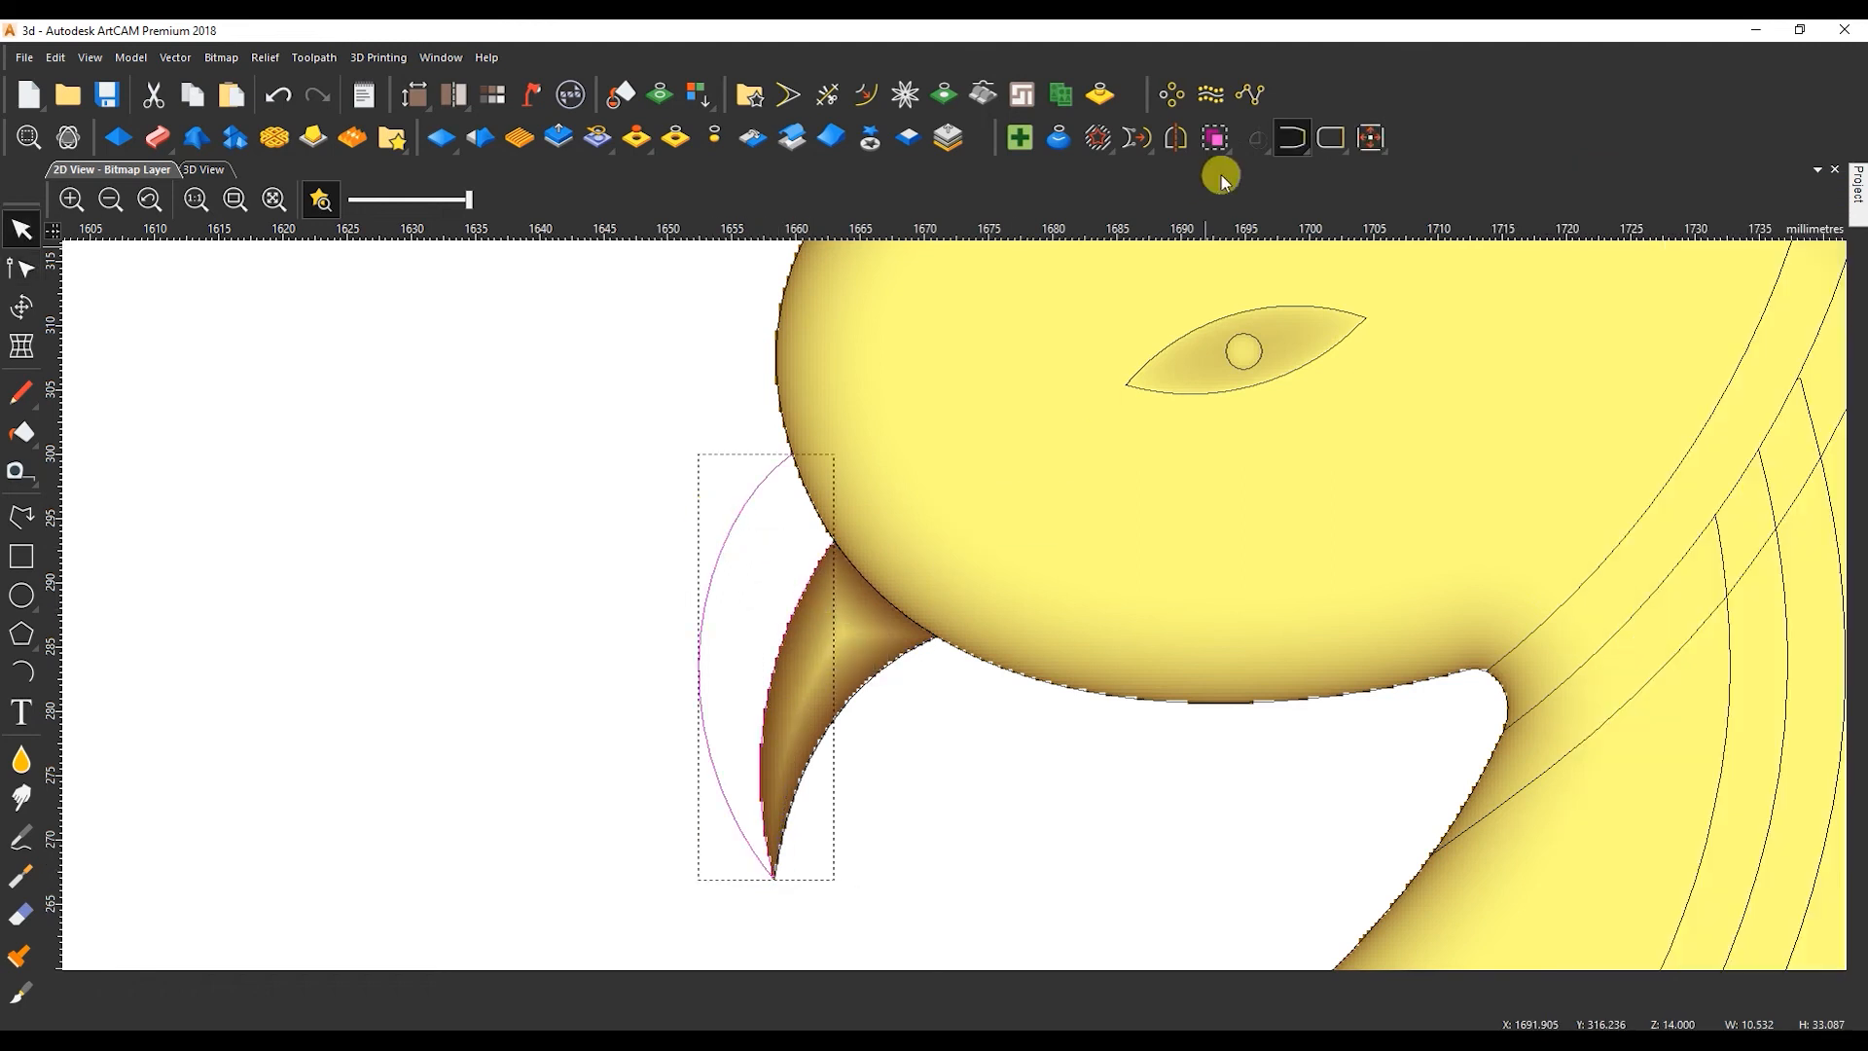
click(1280, 139)
scroll(805, 500, up, 3)
key(n)
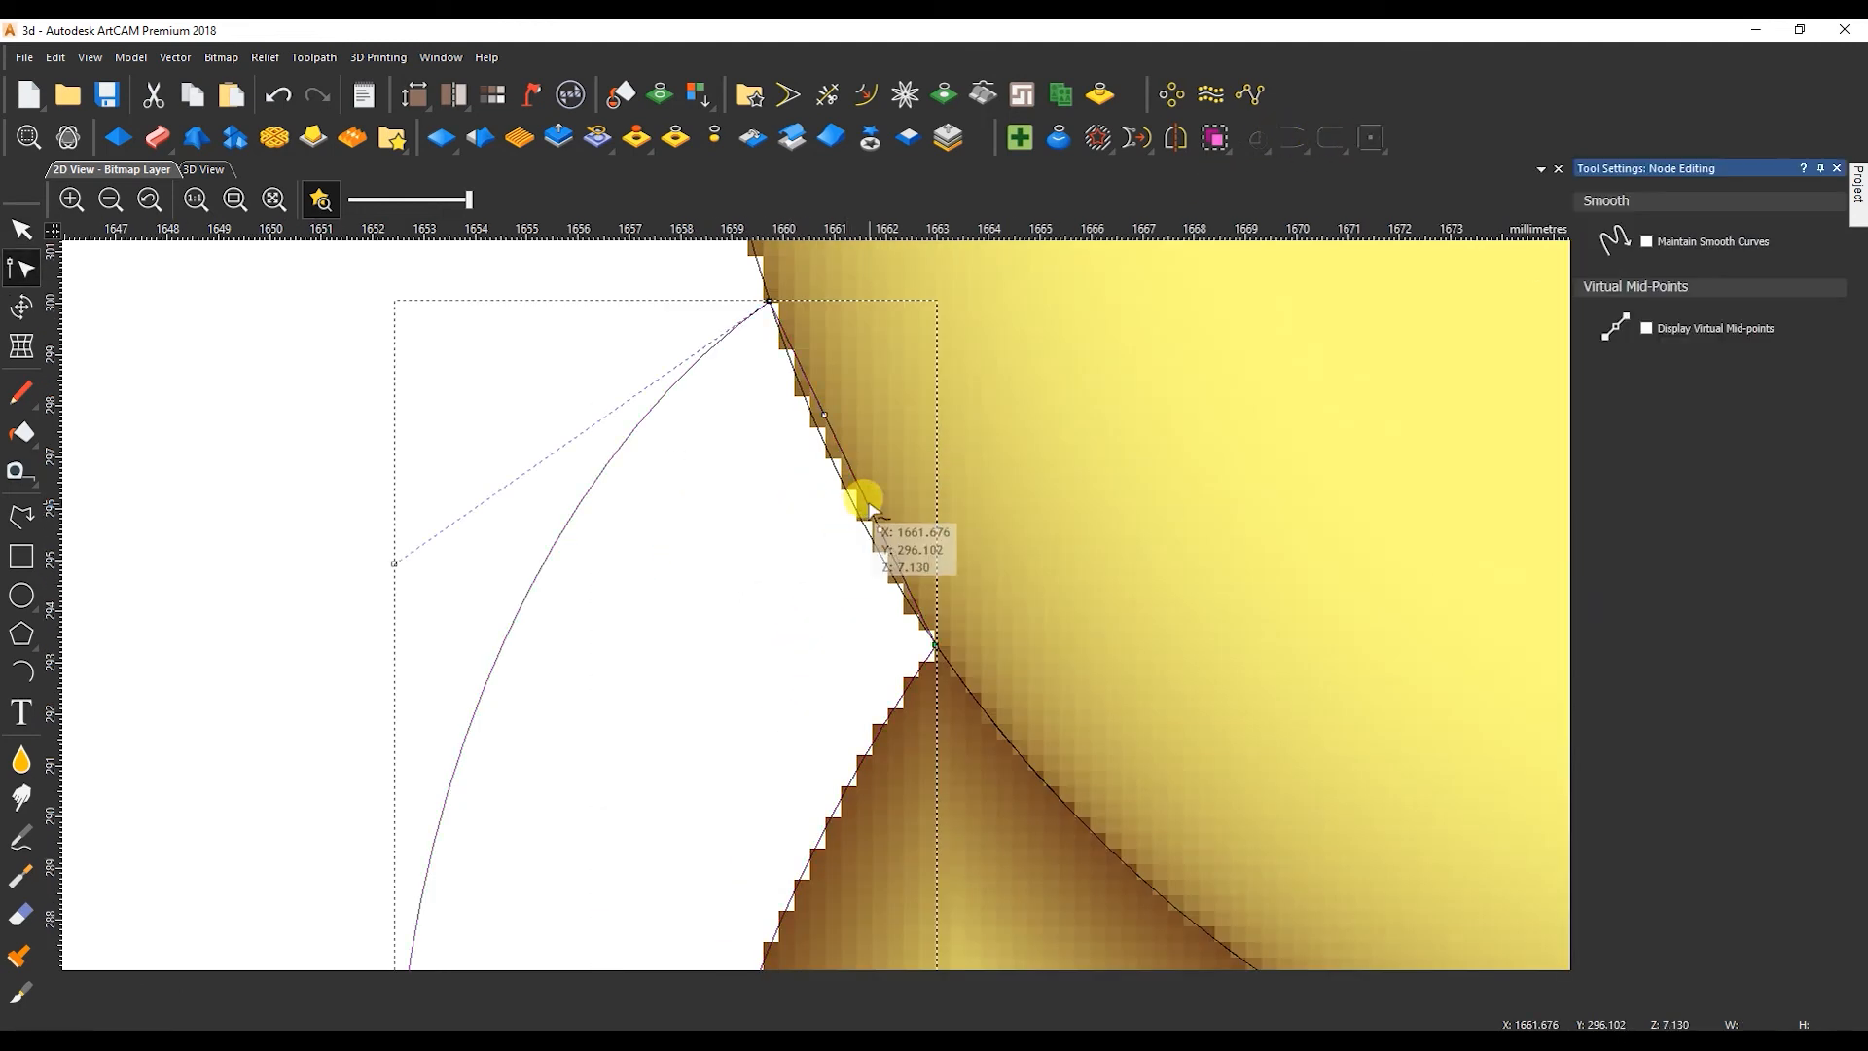
key(n)
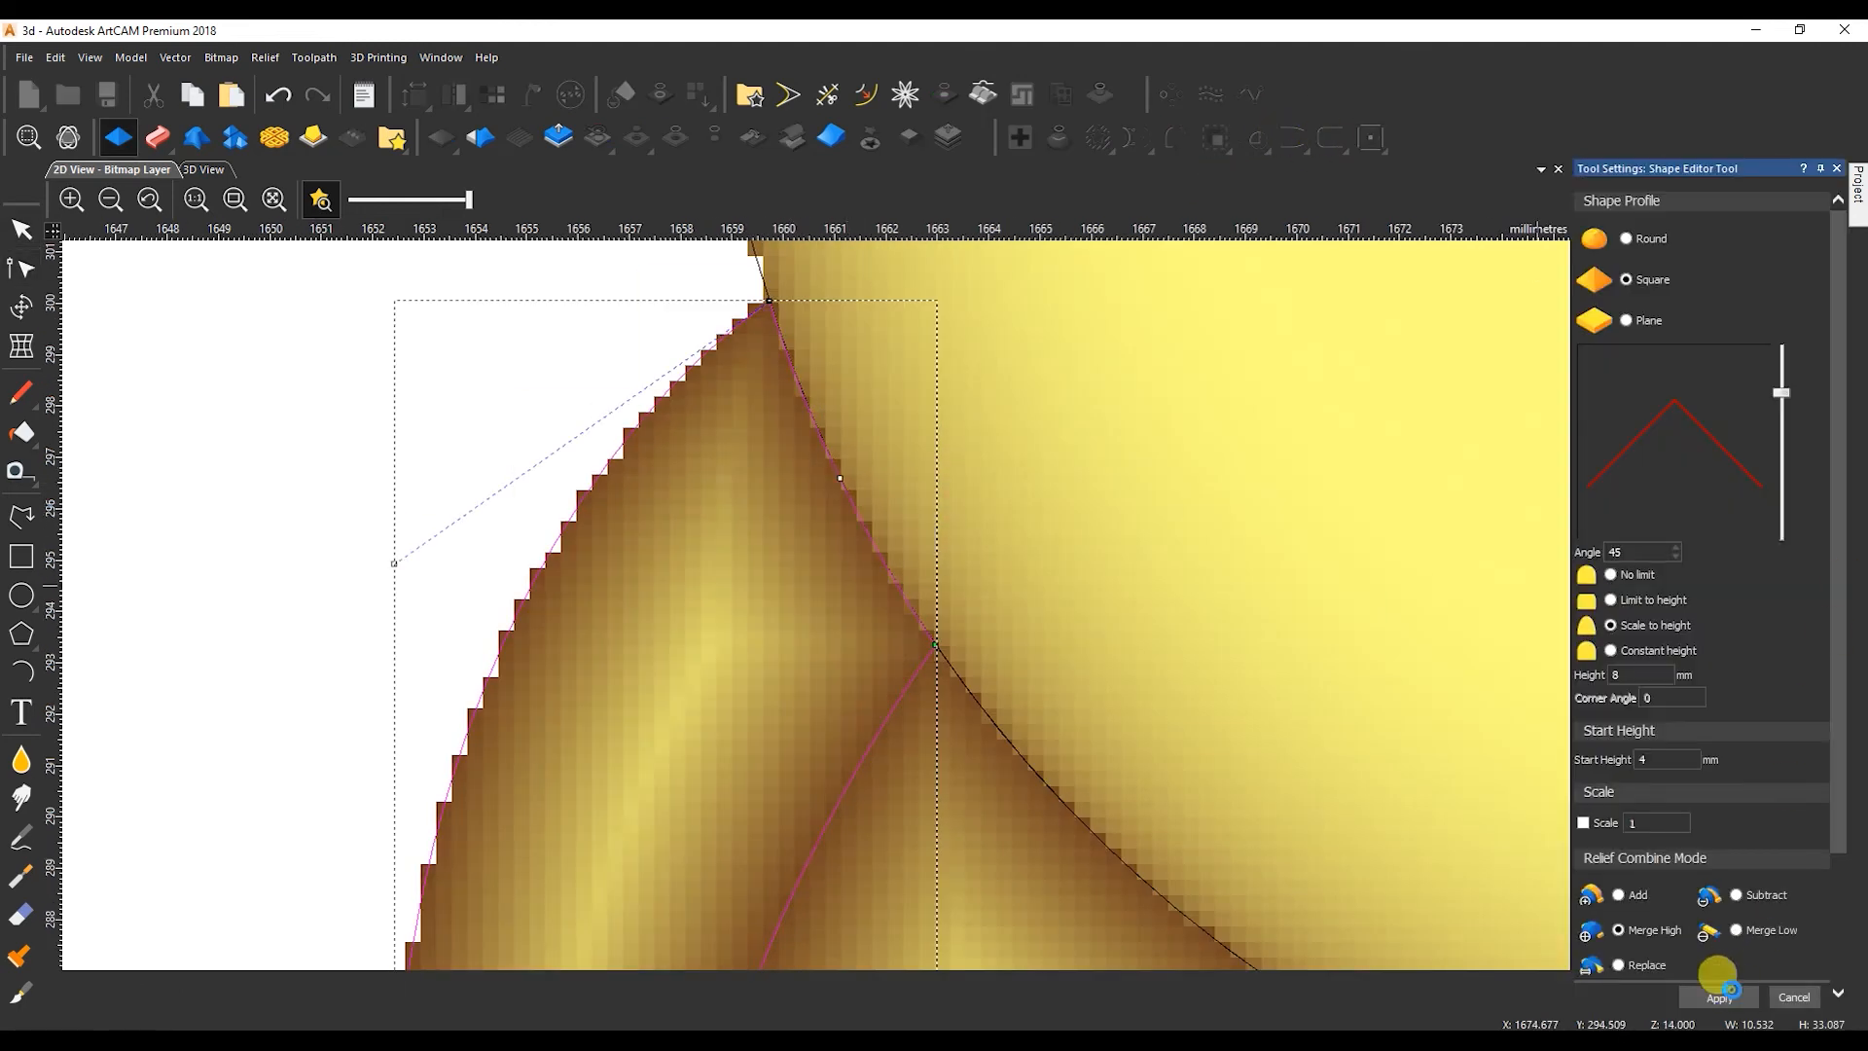
Shape the upper beak half with a square profile scaled to 8 mm, start height 4 mm and Merge High.
click(1720, 997)
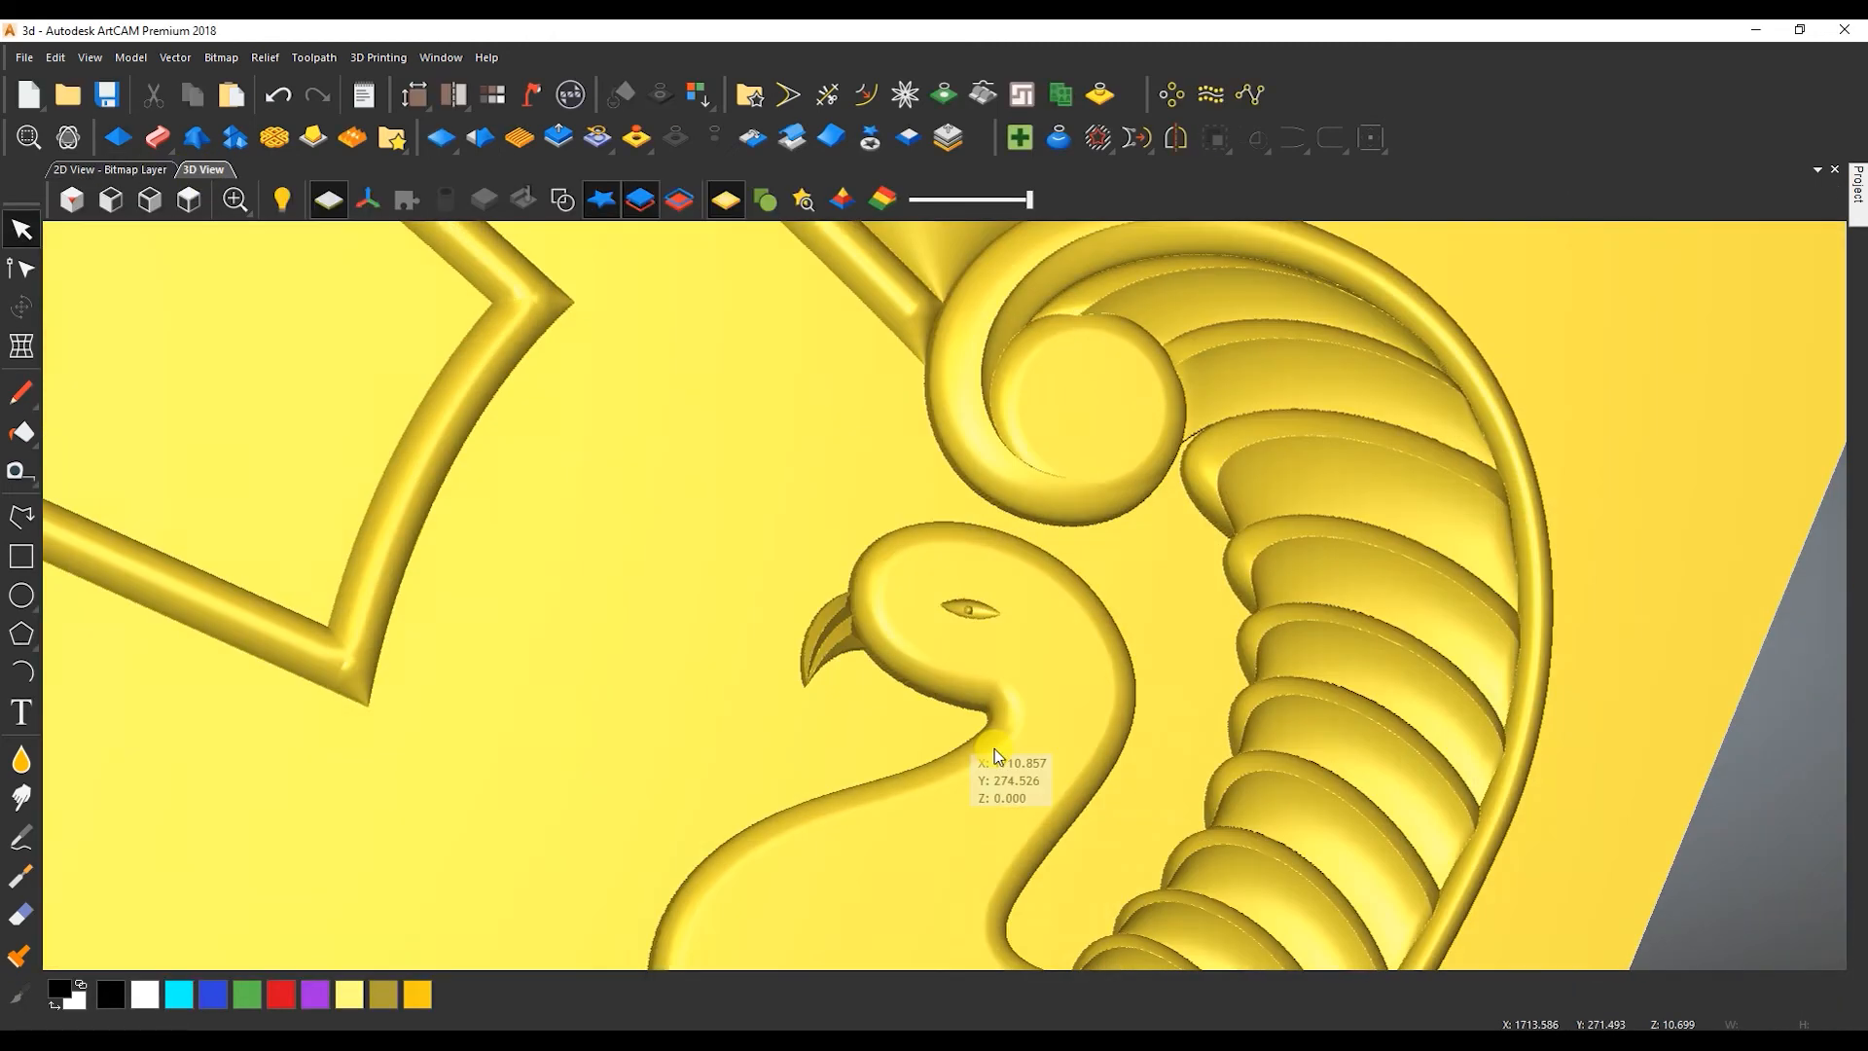
drag(994, 749, 864, 744)
click(95, 168)
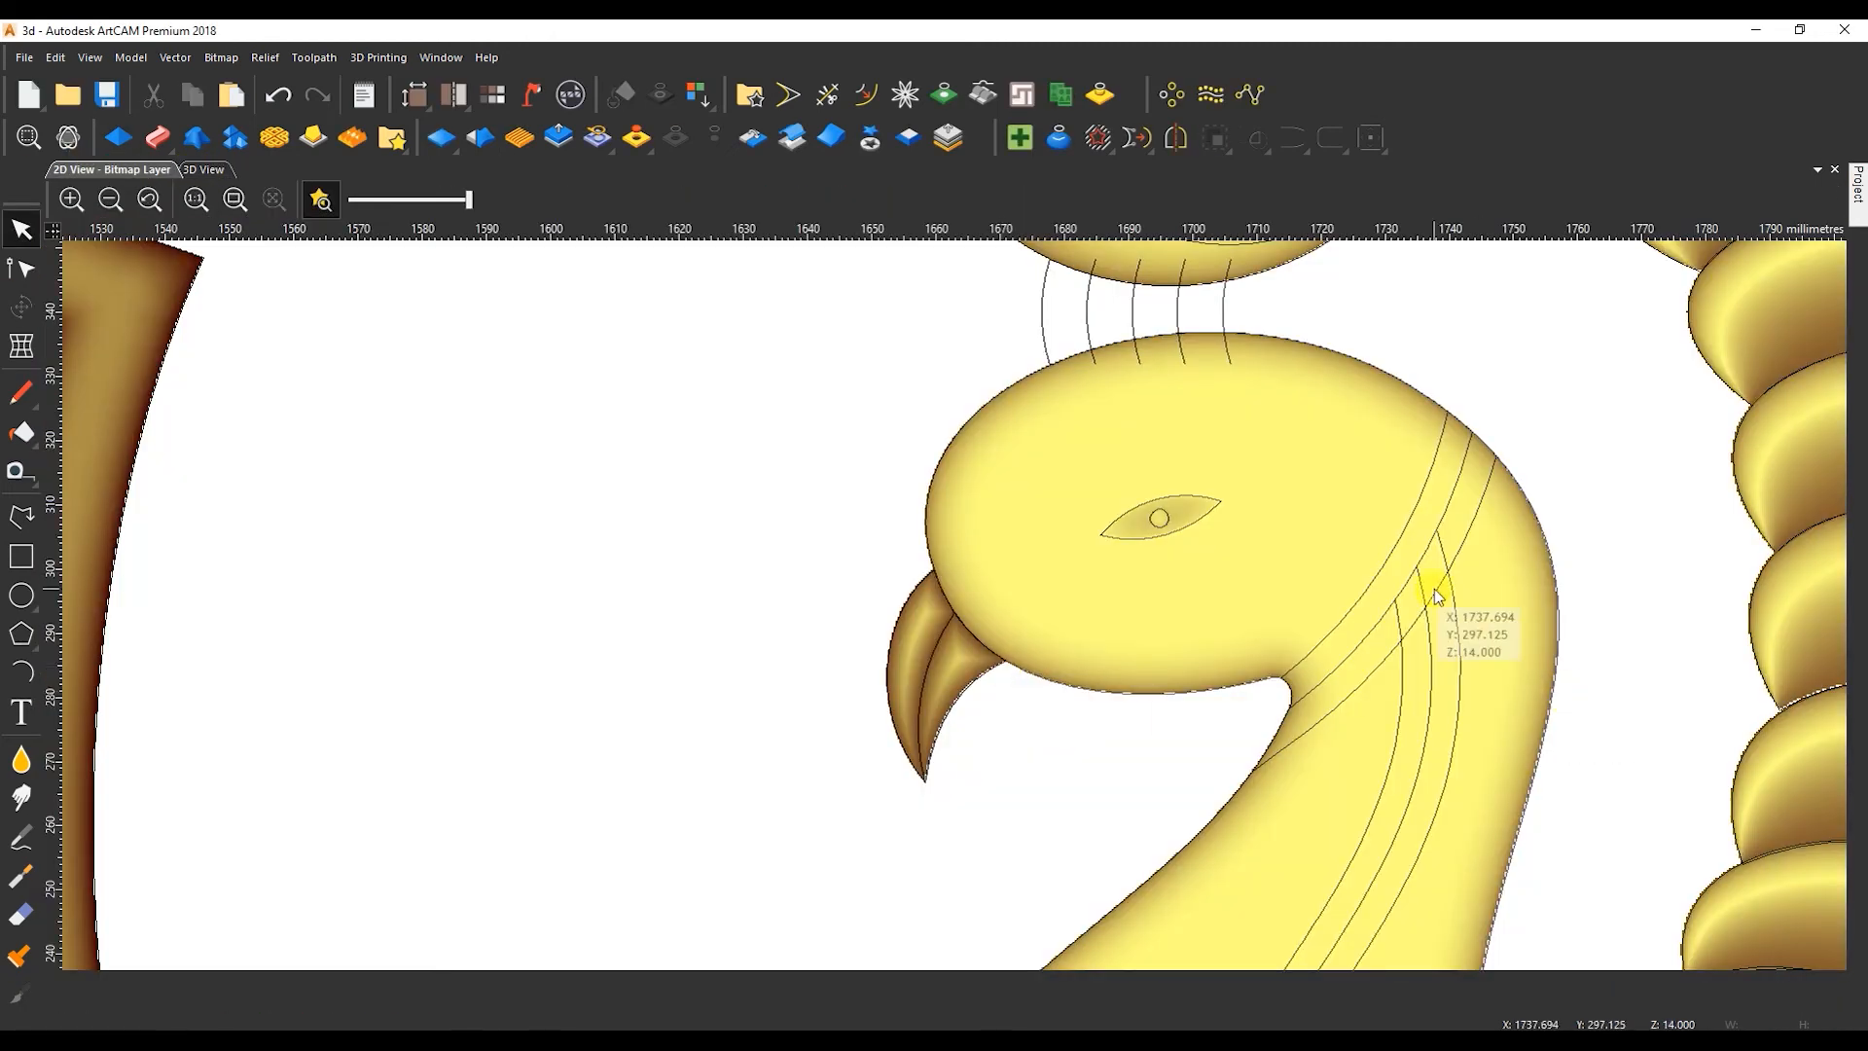
Trim the crest lines above the peacock's head where they overlap the curl outline.
scroll(1433, 499, down, 2)
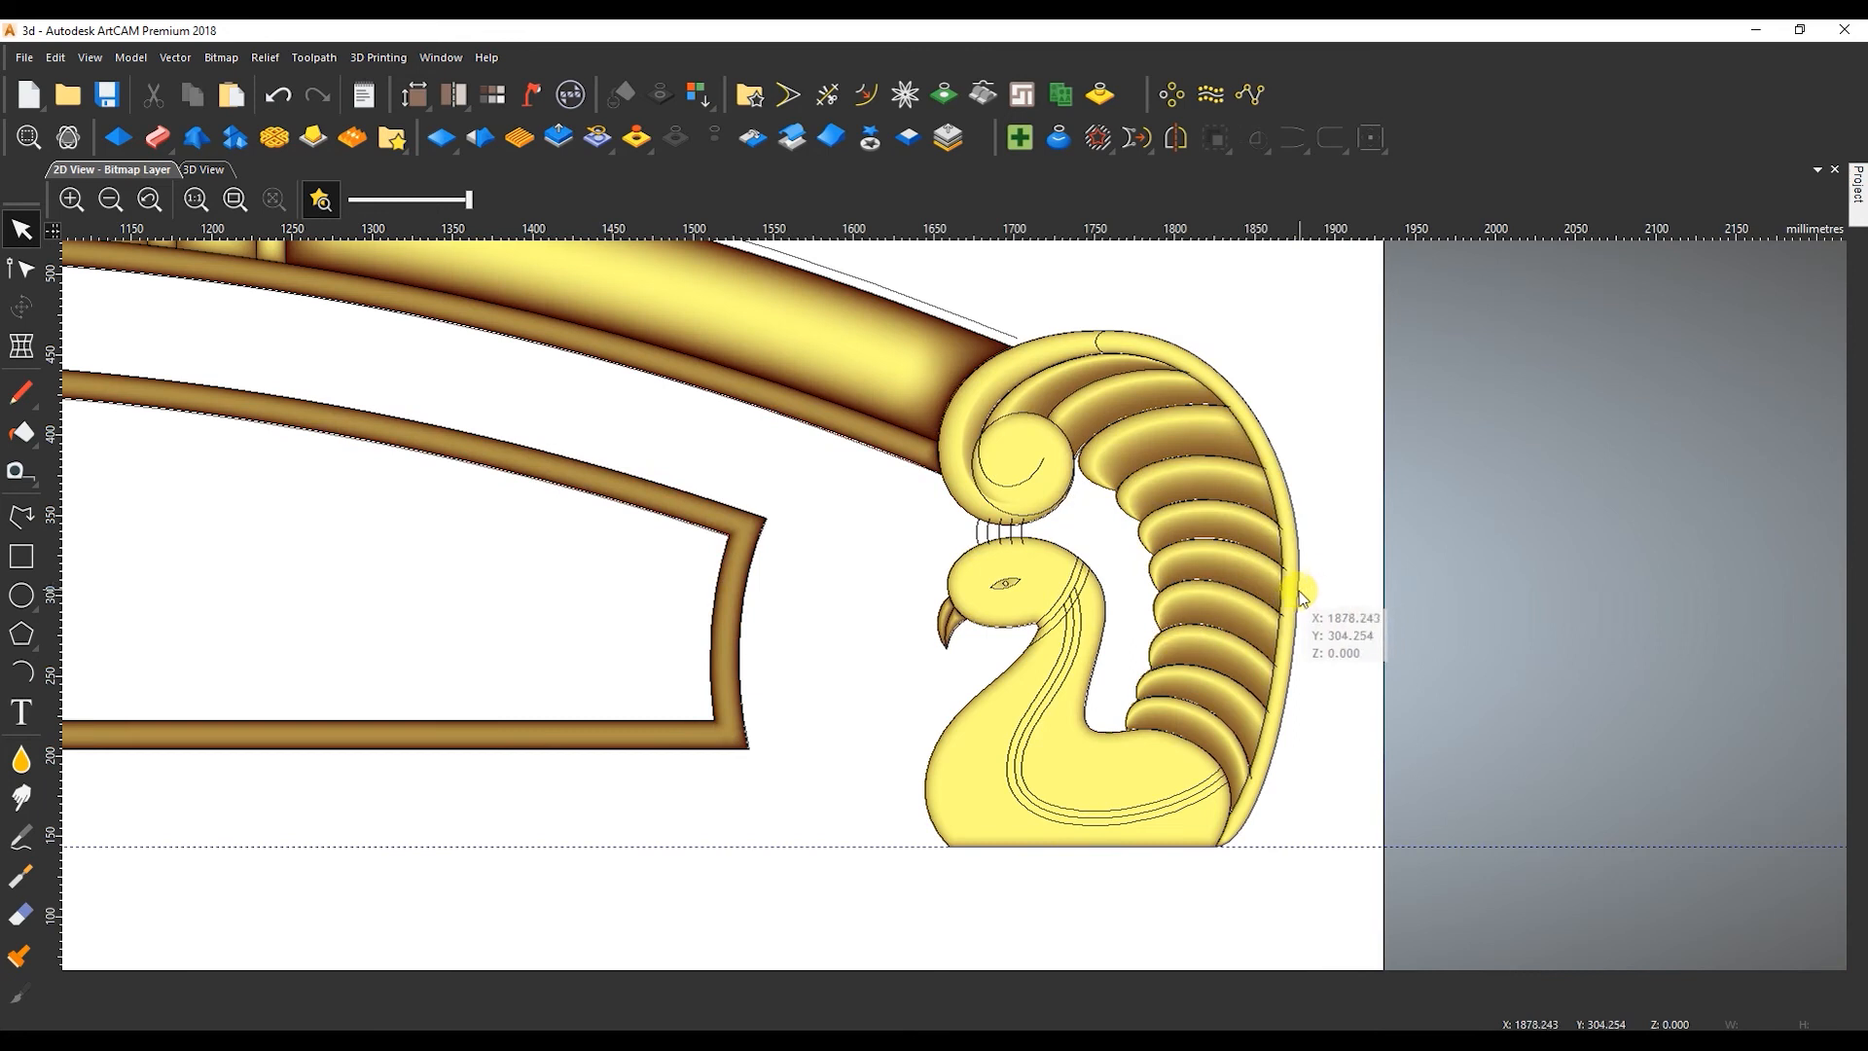
scroll(581, 587, up, 1)
scroll(948, 601, down, 3)
scroll(1091, 643, up, 1)
scroll(936, 556, up, 4)
click(826, 94)
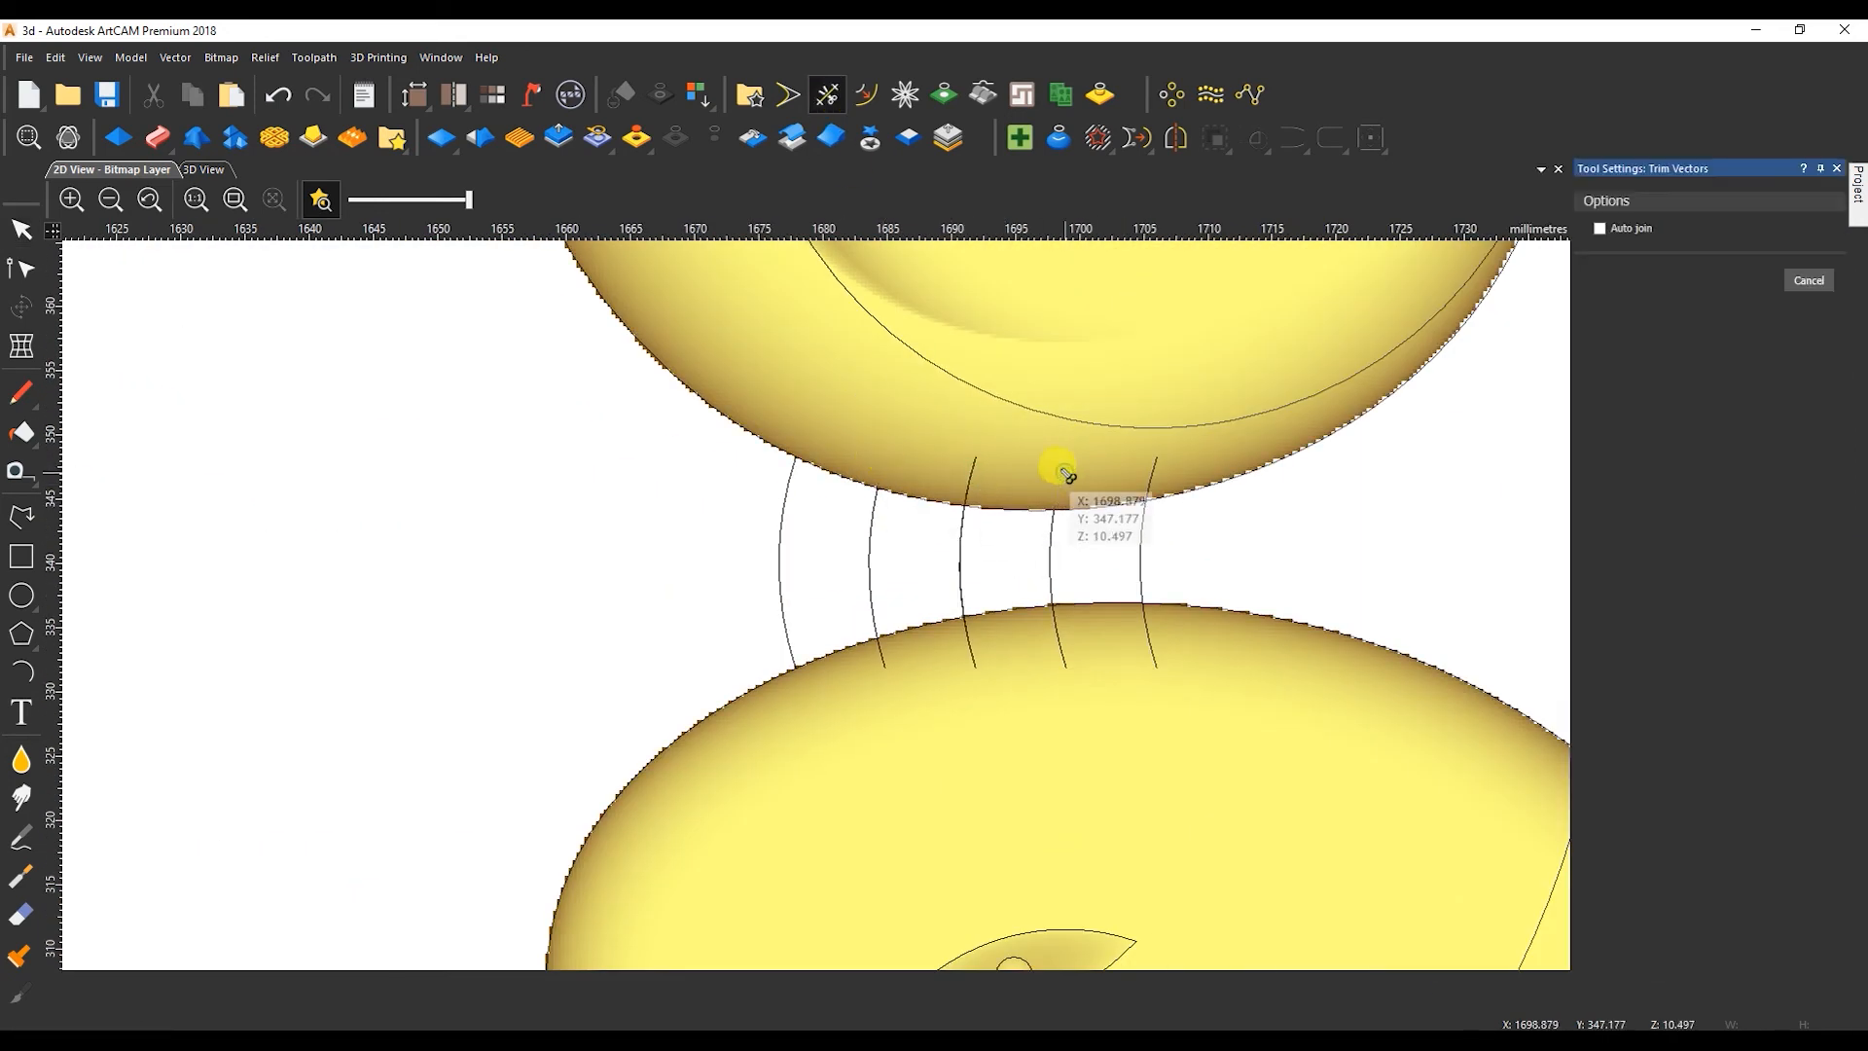
Delete the vector overlapping the middle crest line and check that line's ends.
key(Escape)
click(963, 592)
key(Delete)
drag(960, 436, 997, 503)
scroll(995, 527, up, 4)
scroll(940, 563, down, 5)
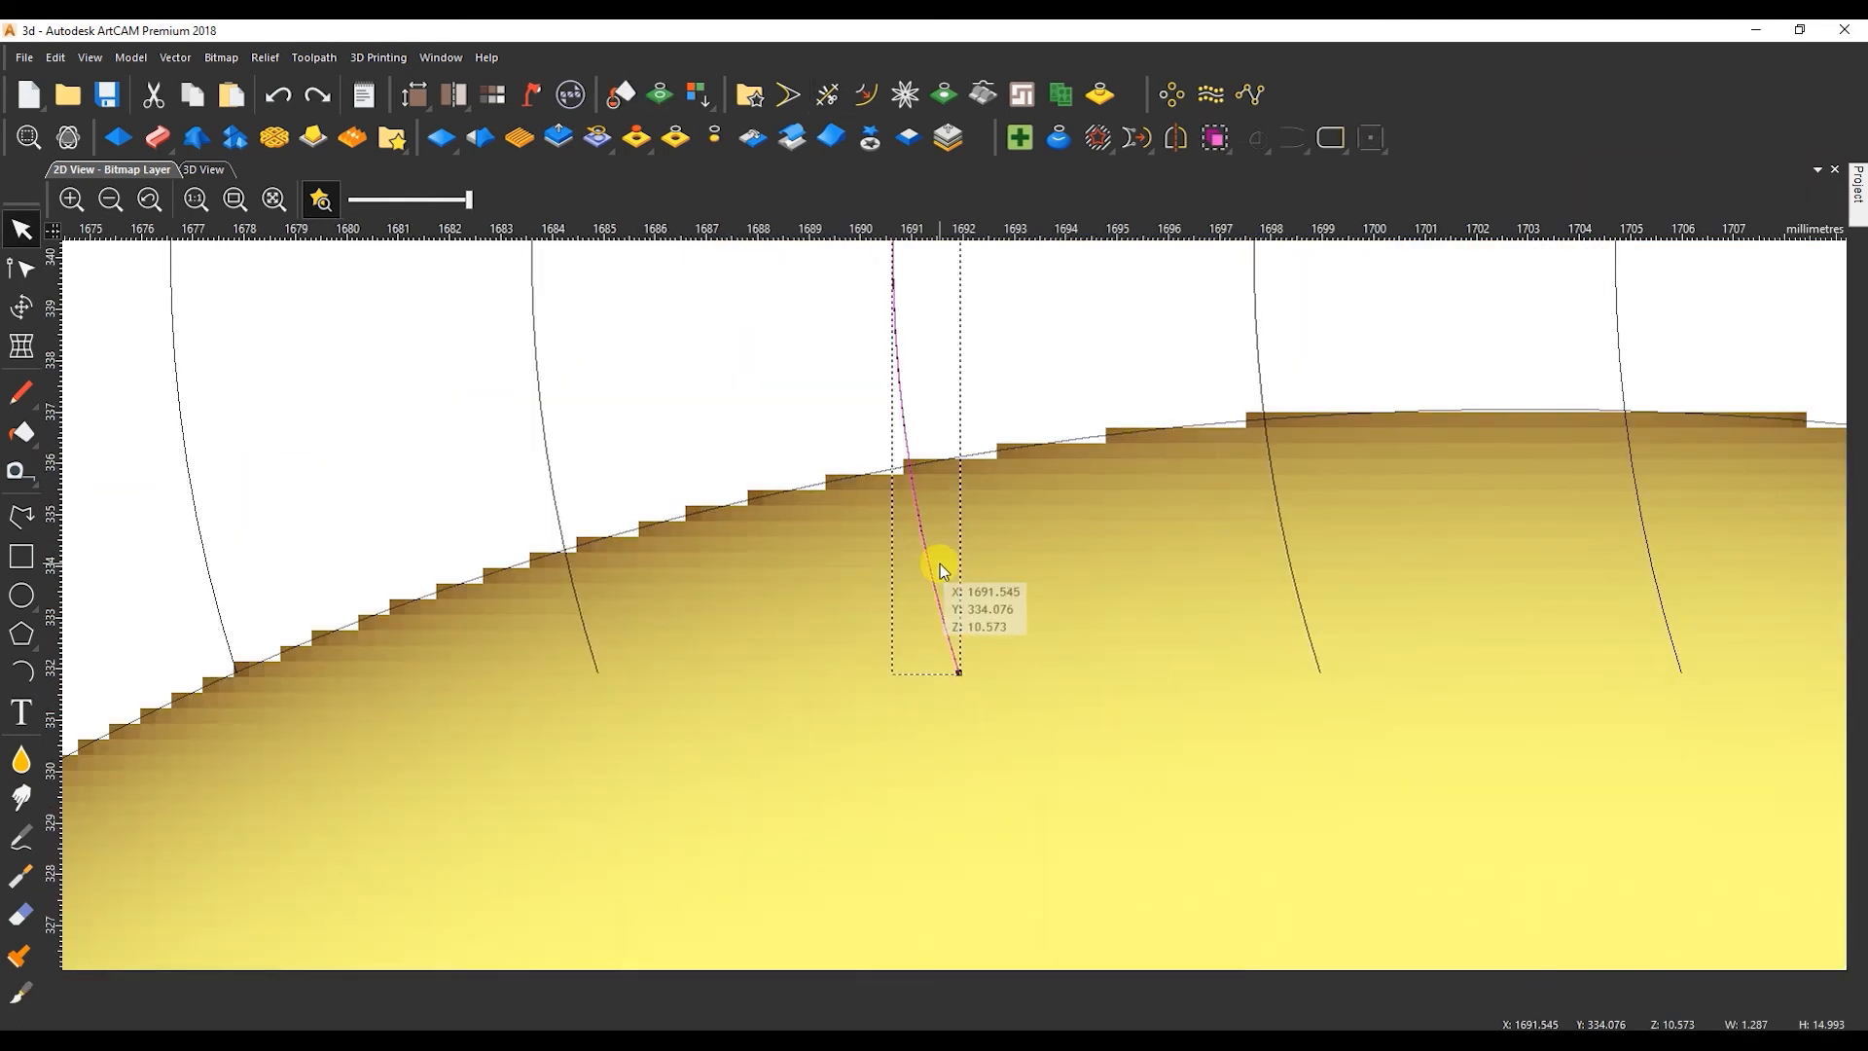
scroll(955, 440, up, 3)
Trim the remaining crest line ends back to the head and curl outlines.
click(827, 94)
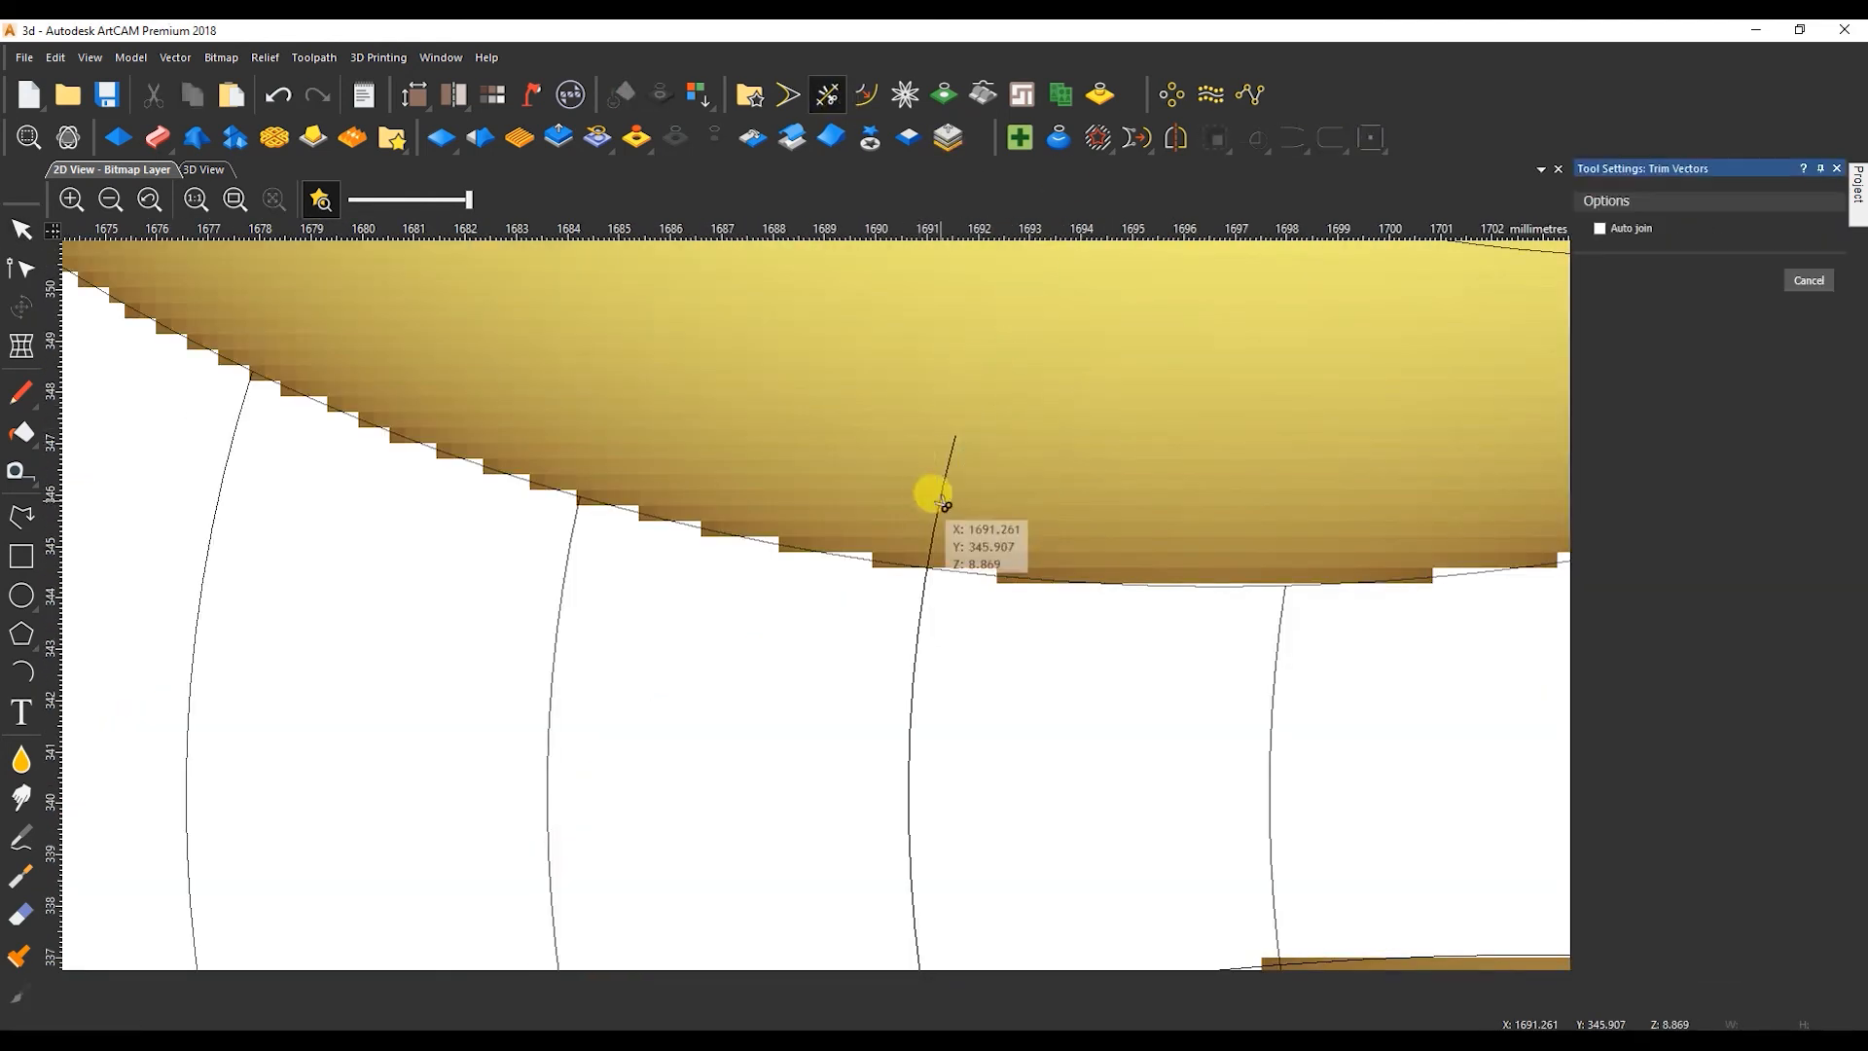
scroll(927, 492, down, 4)
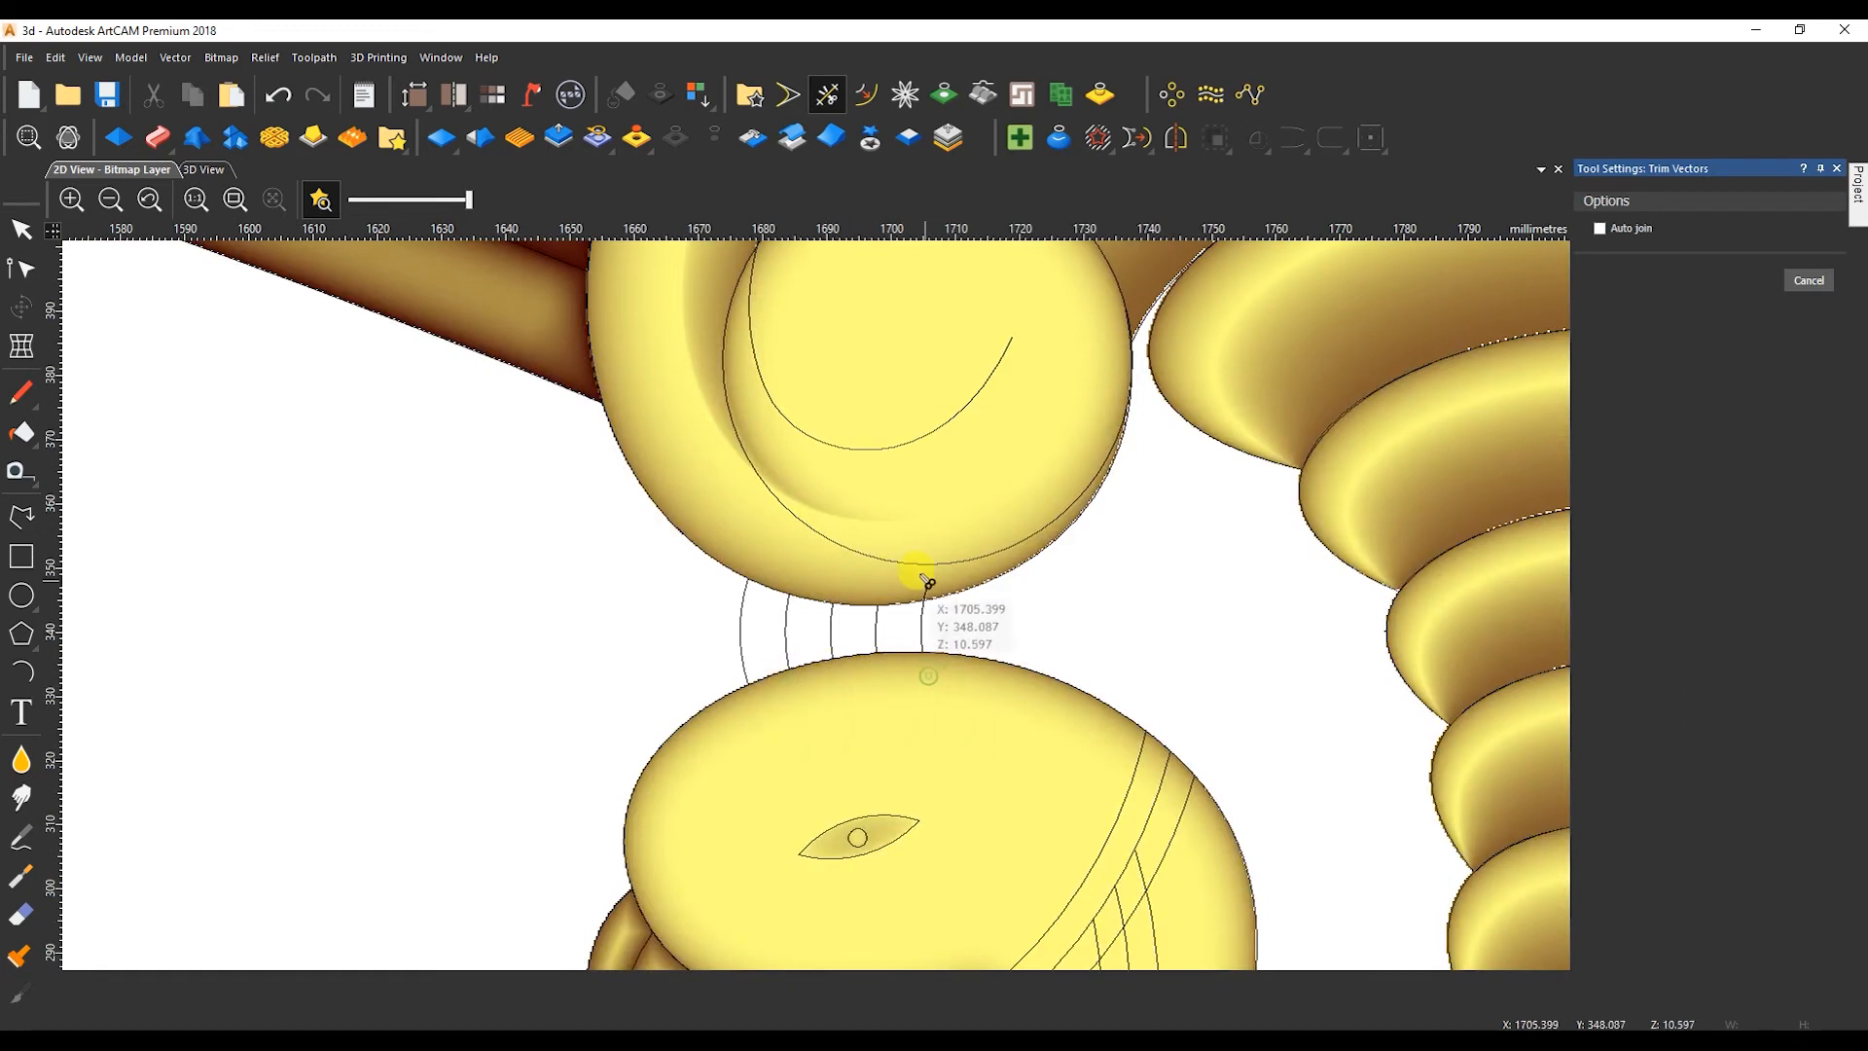
key(Escape)
Set up a Two Rail Sweep with the first two crest lines as rails and the small arc as cross section.
drag(809, 628, 732, 646)
scroll(960, 573, down, 3)
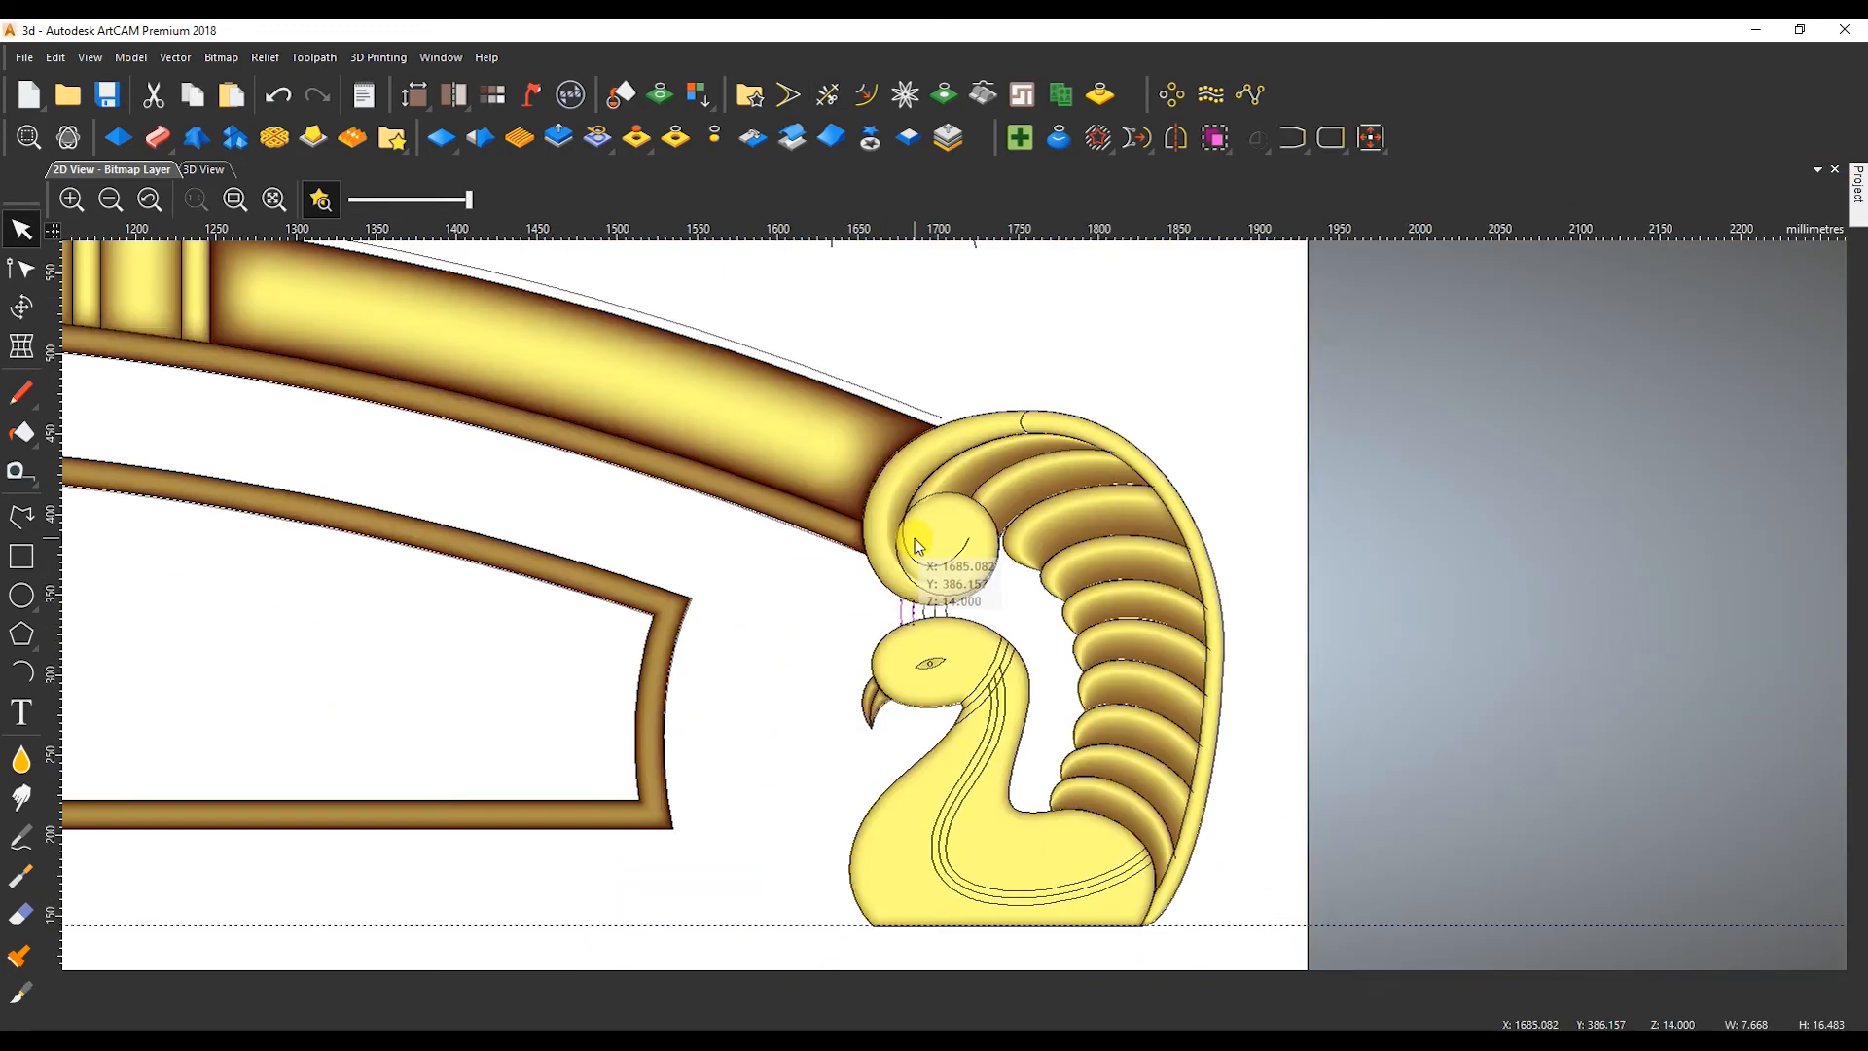
scroll(739, 309, up, 1)
shift+click(714, 336)
click(156, 135)
scroll(1138, 889, up, 4)
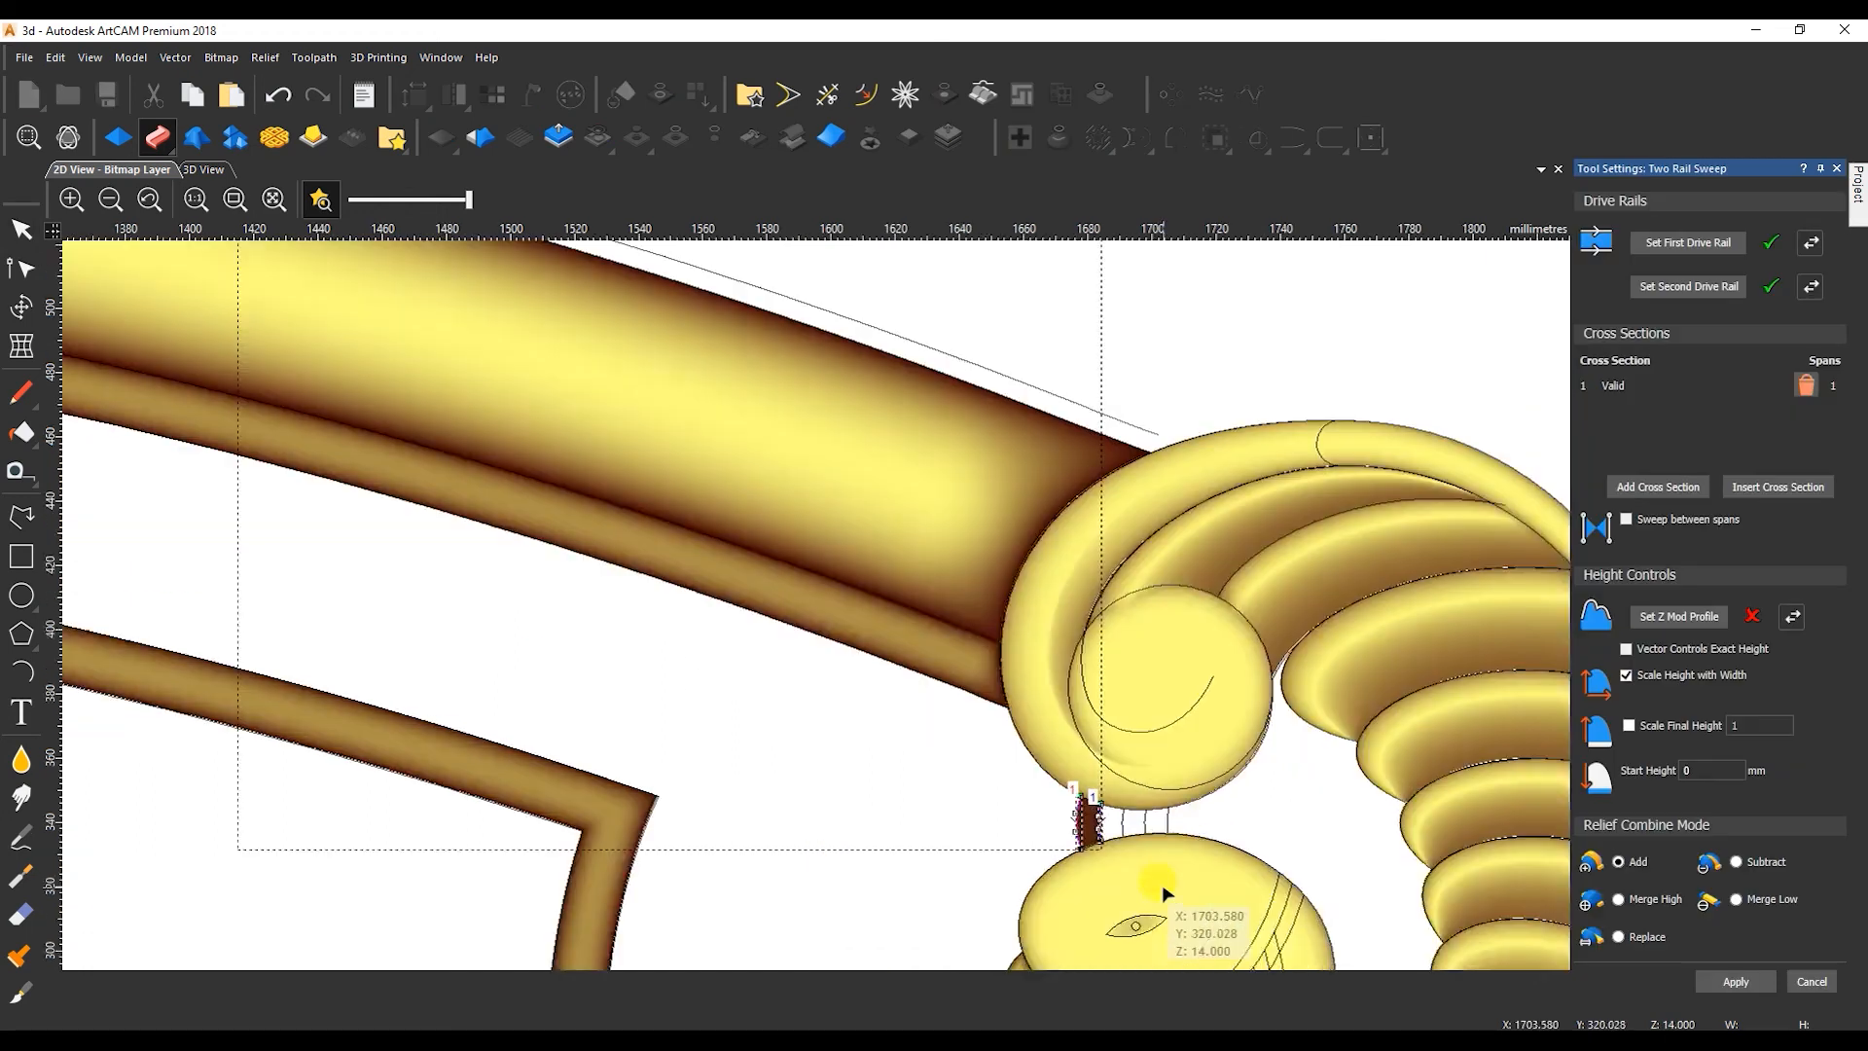
Use the wide shallow arc above the headboard as the sweep's Z modulation profile.
scroll(843, 486, down, 5)
scroll(642, 360, up, 2)
click(705, 452)
click(1678, 616)
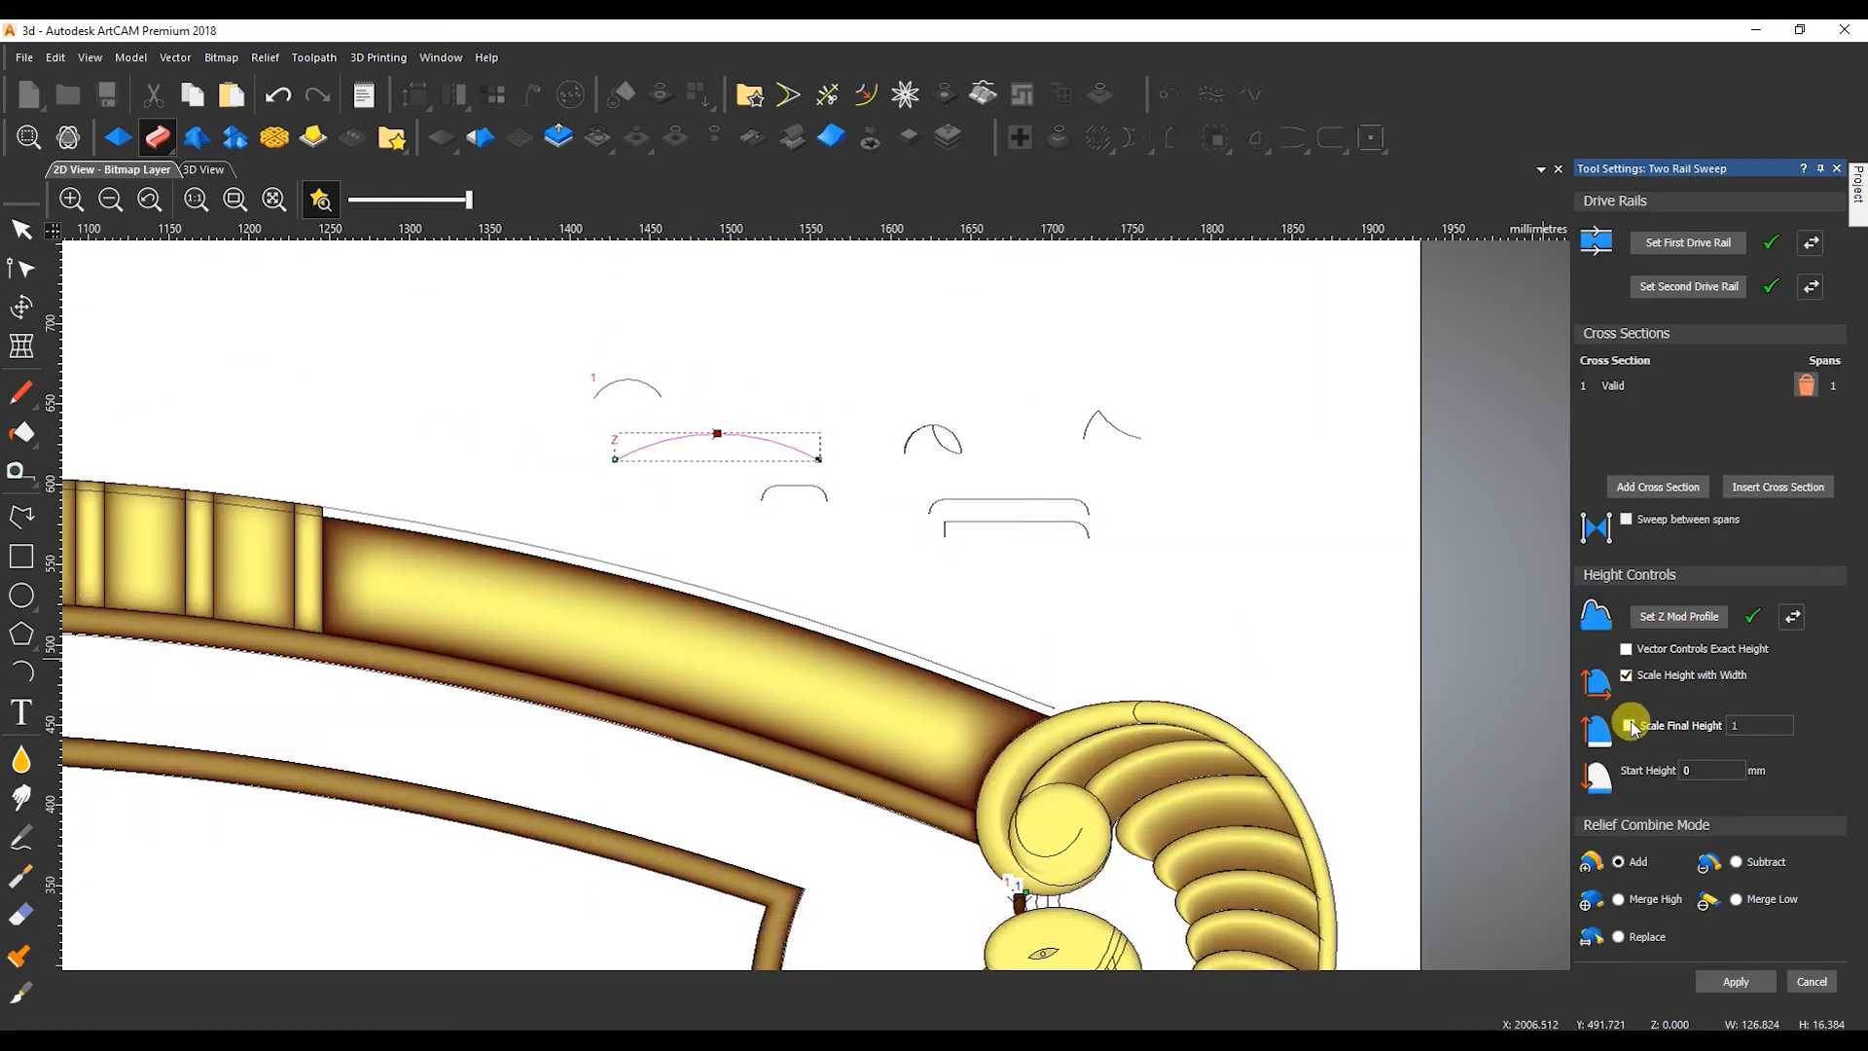
Sweep the first crest strip with final height scaled to 9, start height 5 mm, no width-based height scaling, and Merge High.
text(19)
double_click(1695, 771)
text(5)
click(1736, 981)
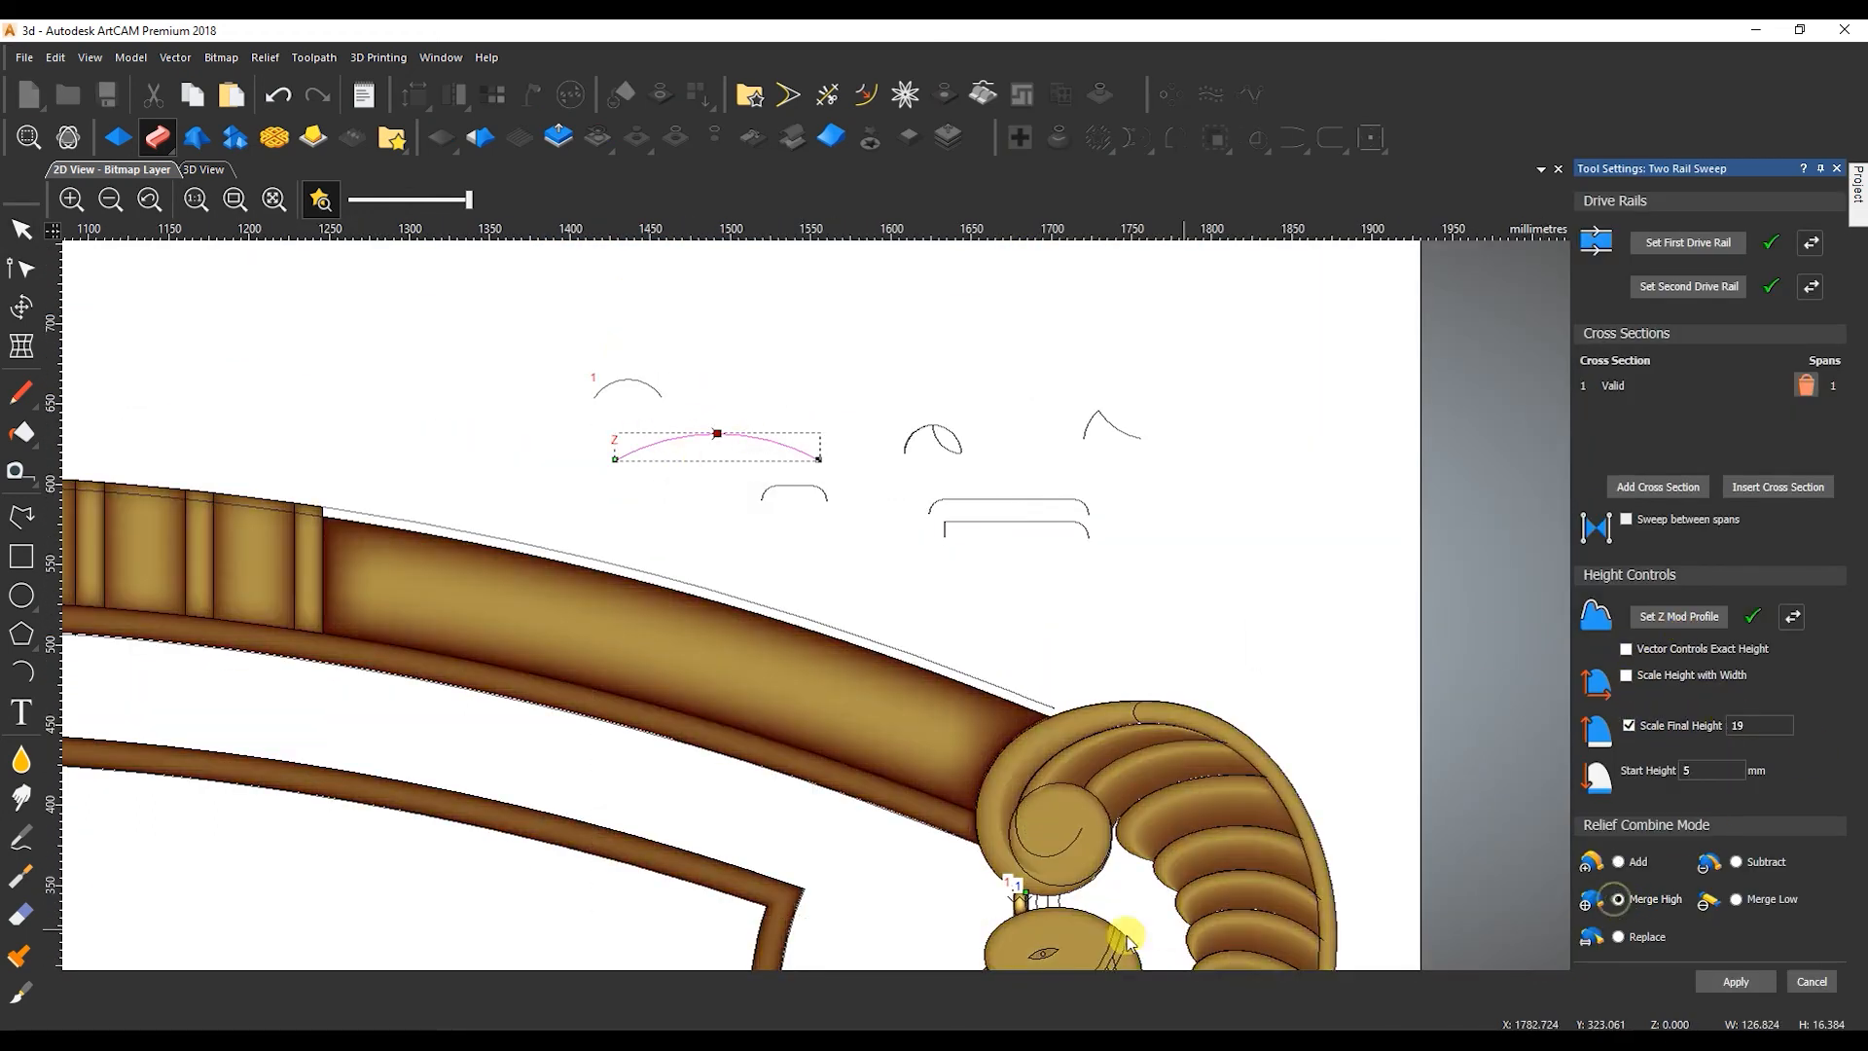
scroll(1129, 942, up, 4)
text(9)
key(Return)
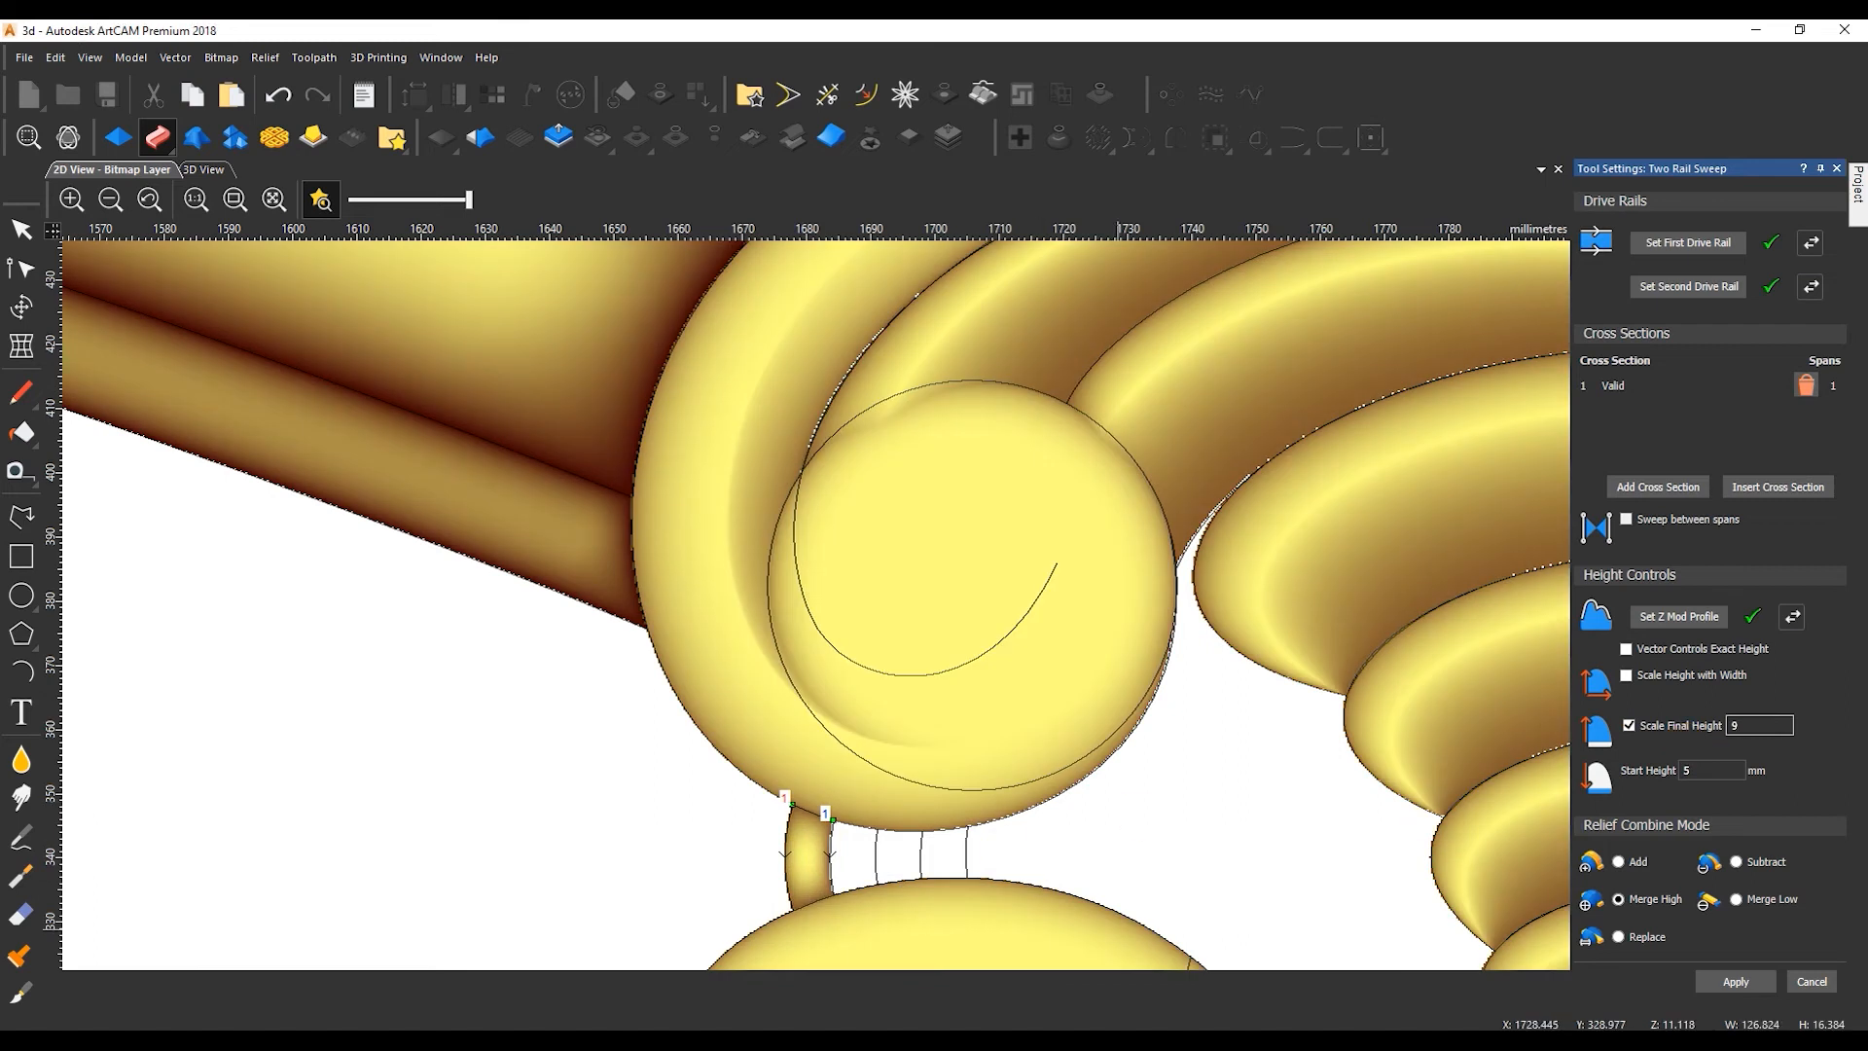
Sweep the remaining crest strips between the neighbouring crest lines with the same cross section, Z modulation and height settings.
click(876, 854)
click(924, 849)
shift+click(875, 850)
scroll(976, 847, up, 3)
drag(988, 844, 772, 873)
click(1692, 241)
scroll(909, 841, down, 3)
middle_drag(895, 913, 830, 739)
scroll(830, 744, down, 3)
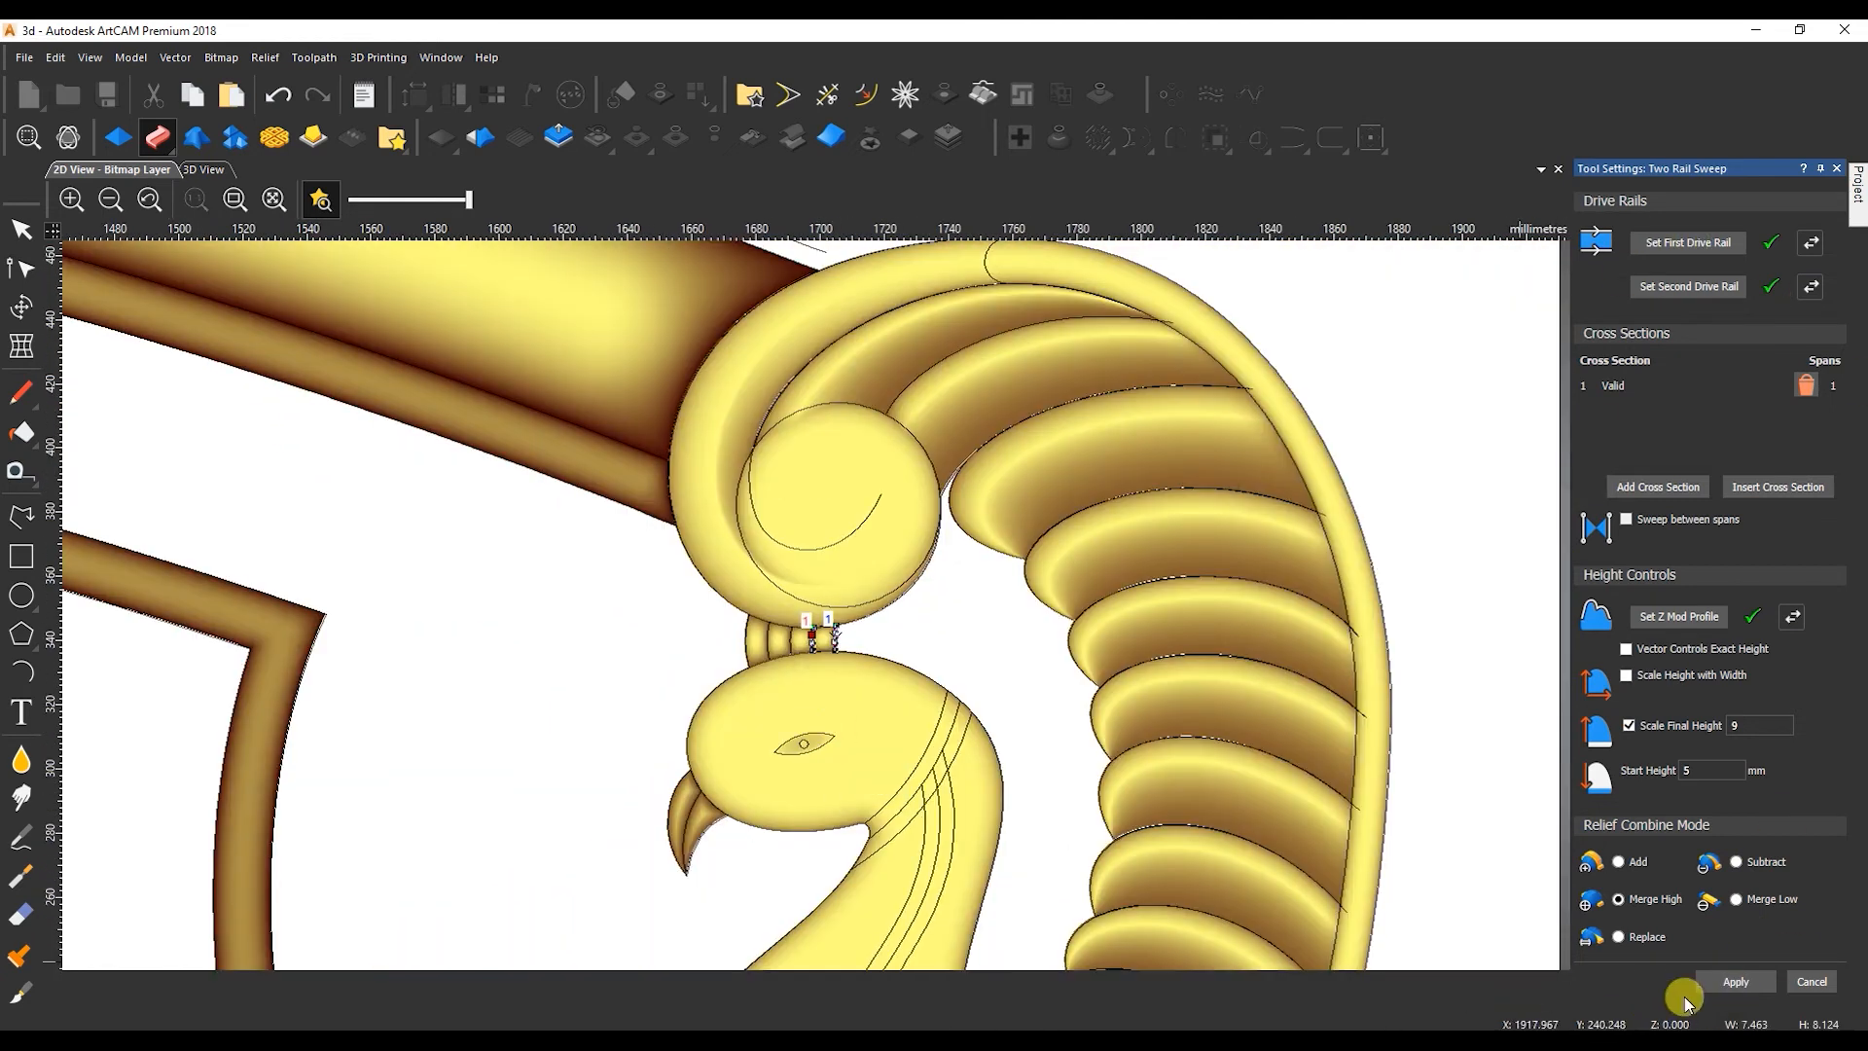
click(1813, 981)
Mirror-merge the headboard relief right over left so the finished half is copied onto the other side.
scroll(895, 654, down, 5)
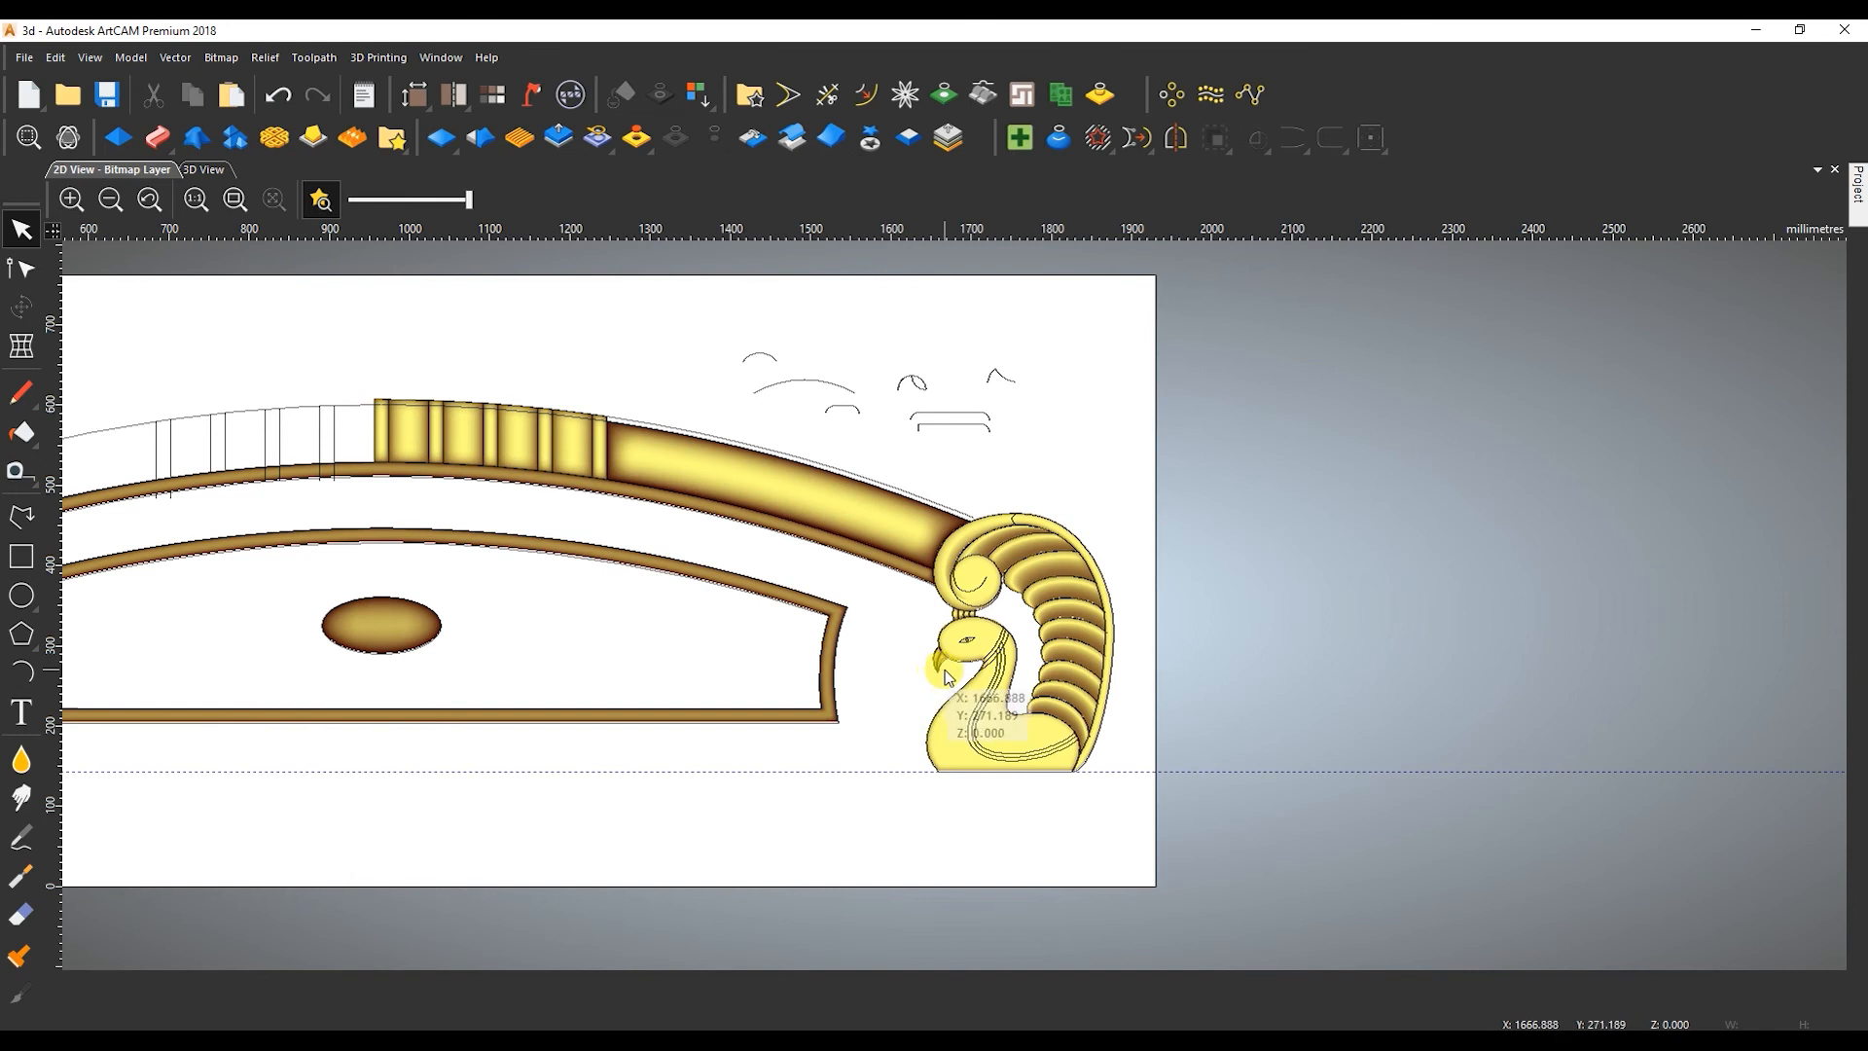
scroll(879, 558, down, 2)
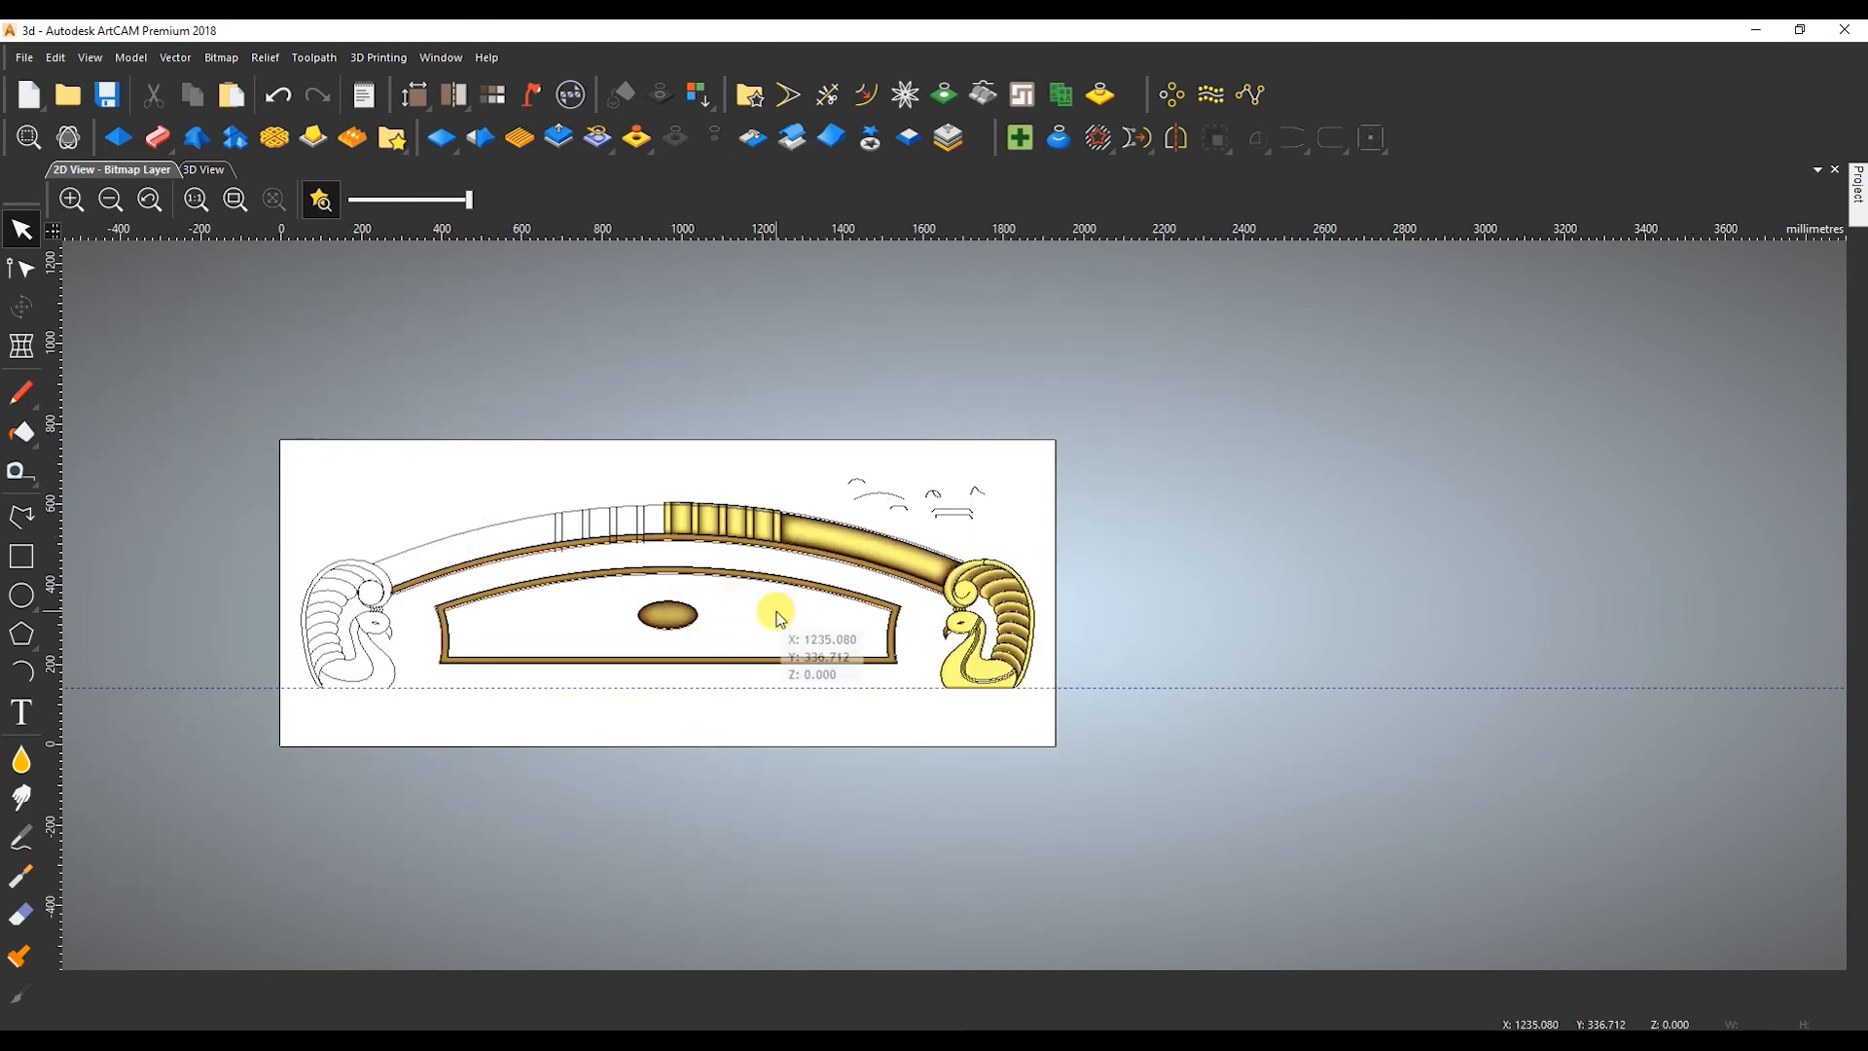
click(194, 169)
scroll(701, 499, down, 3)
drag(700, 499, 846, 574)
click(110, 170)
click(751, 141)
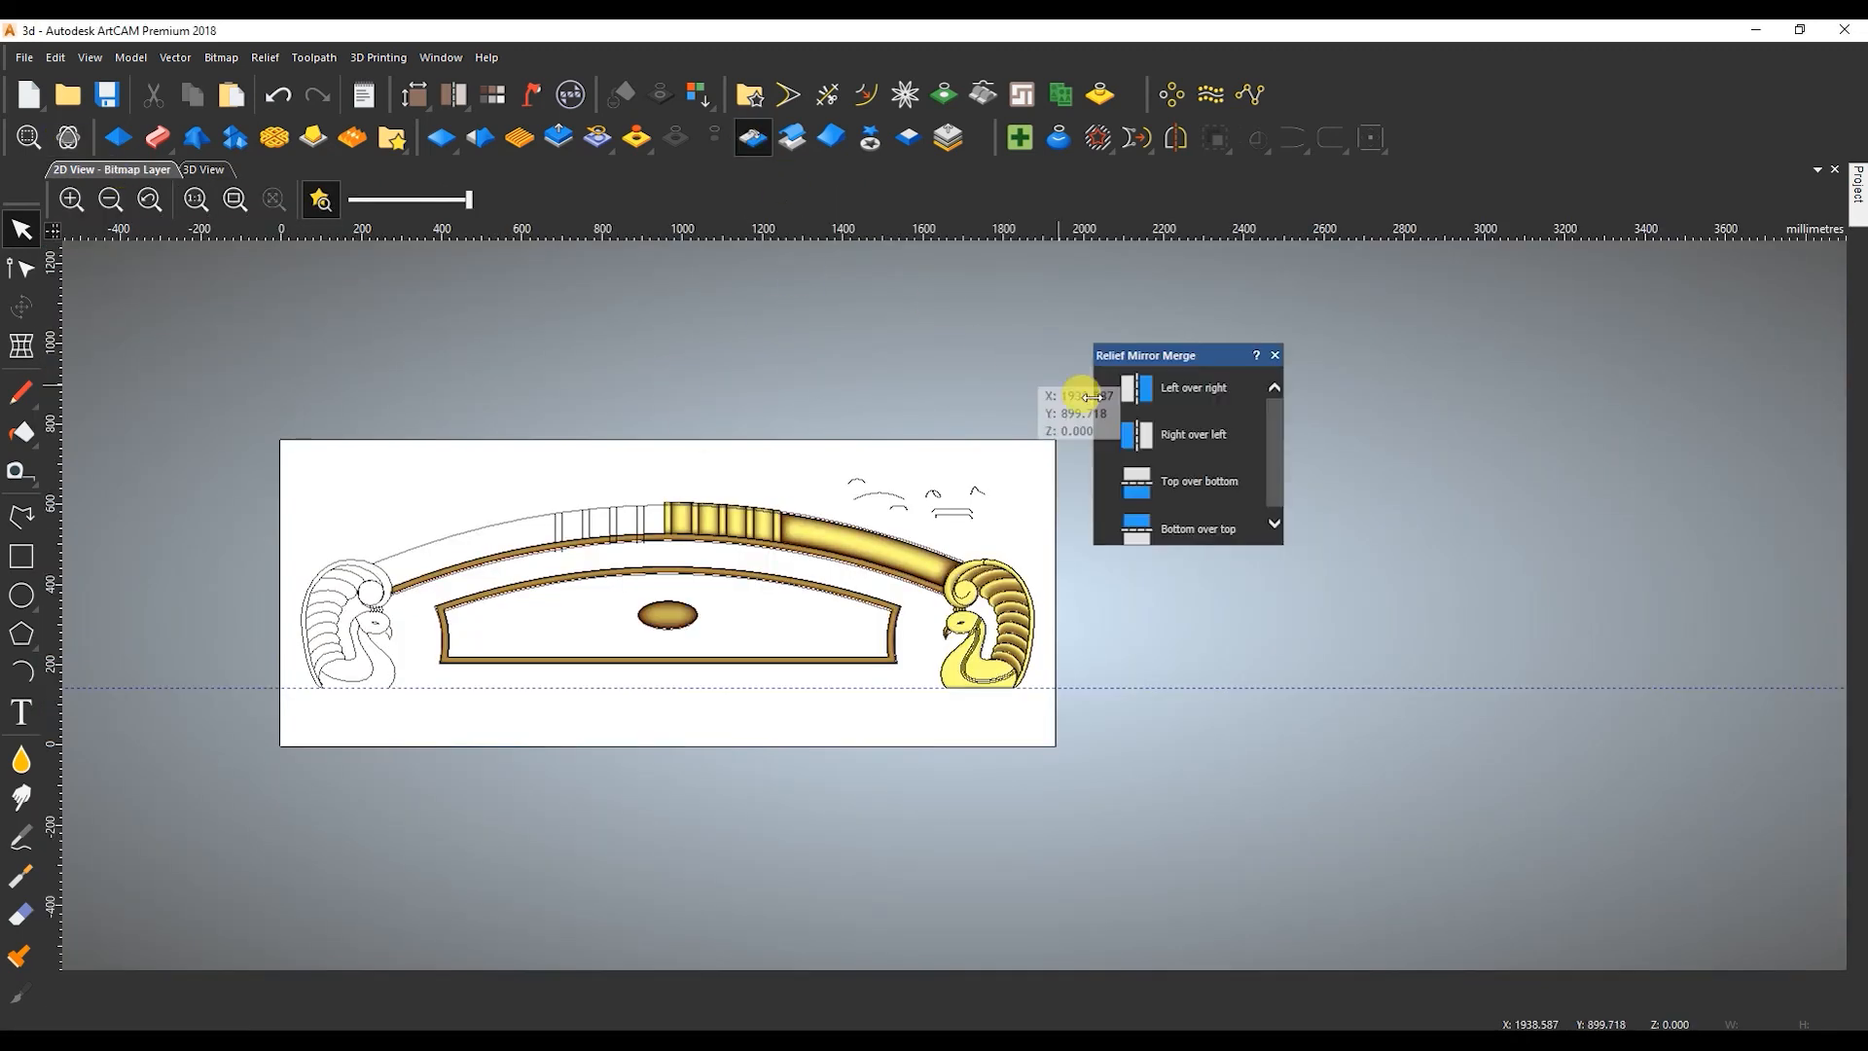
click(1131, 438)
click(1275, 354)
Trim the peacock's three neck stripe lines back to the collar band's lower line.
scroll(988, 644, up, 10)
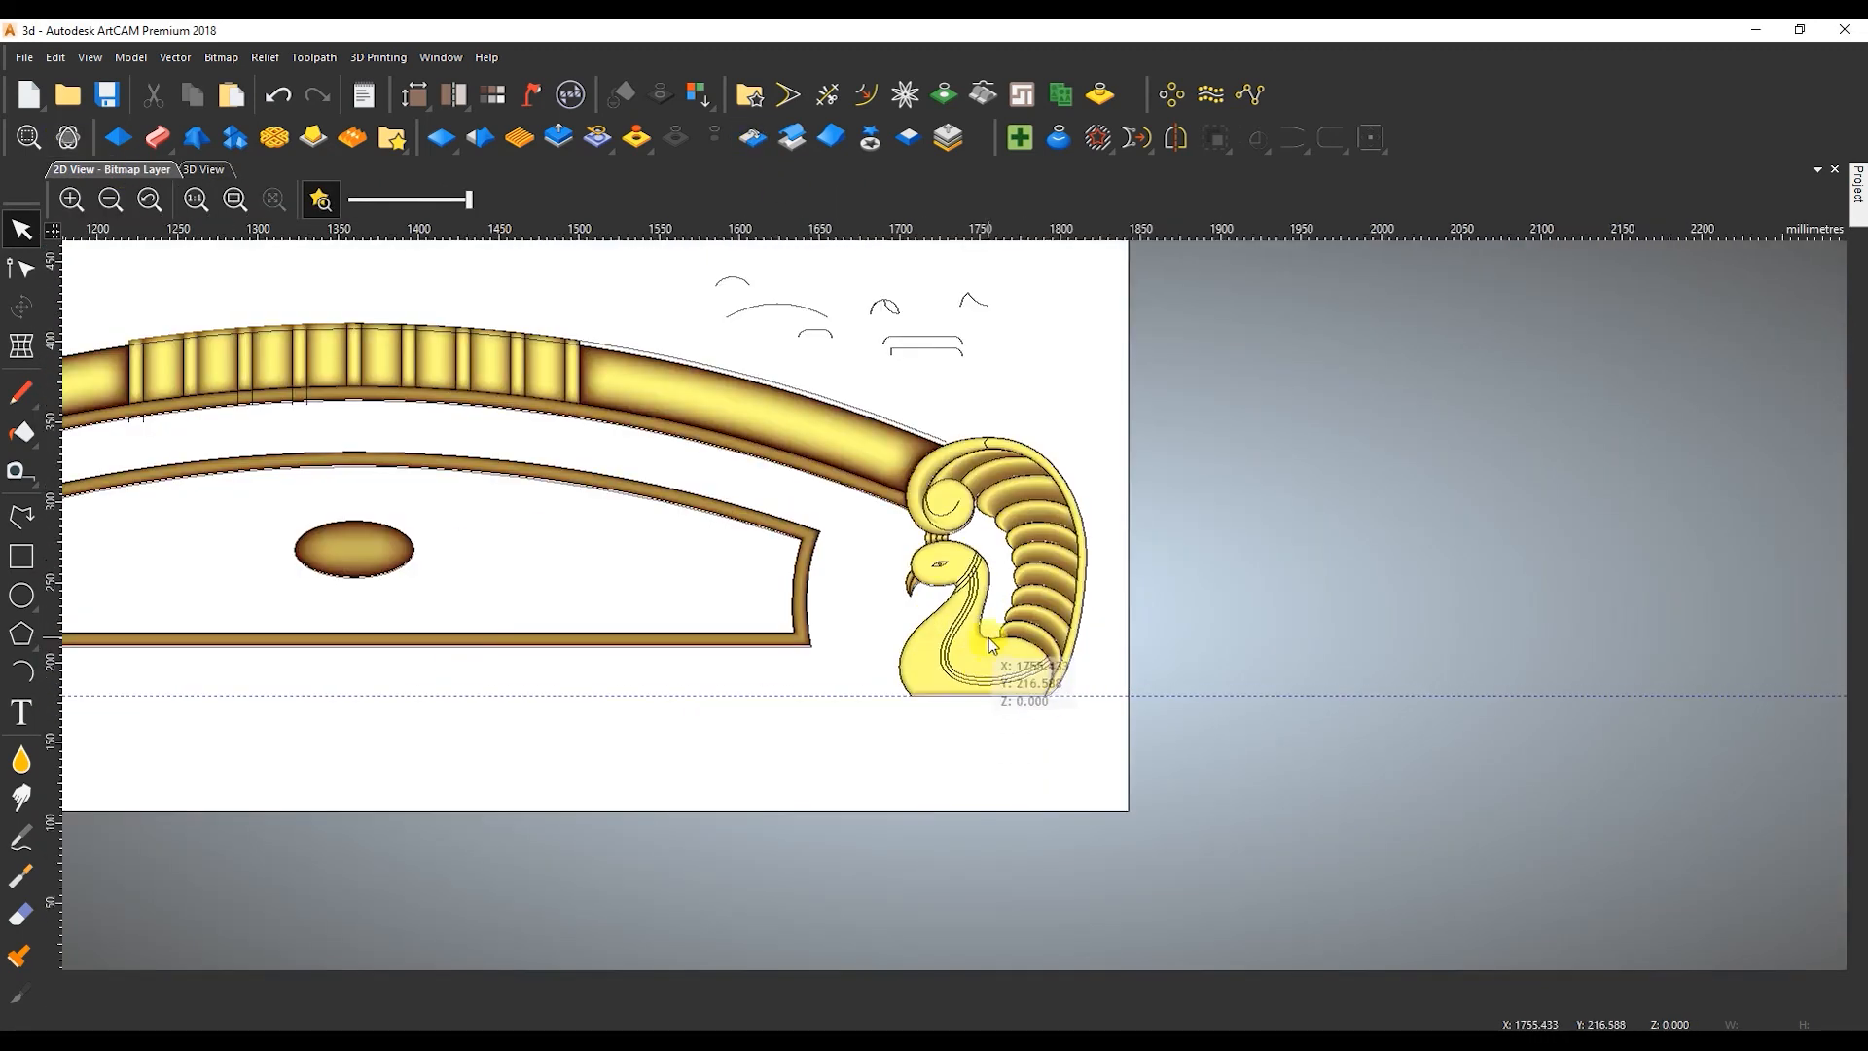
click(855, 321)
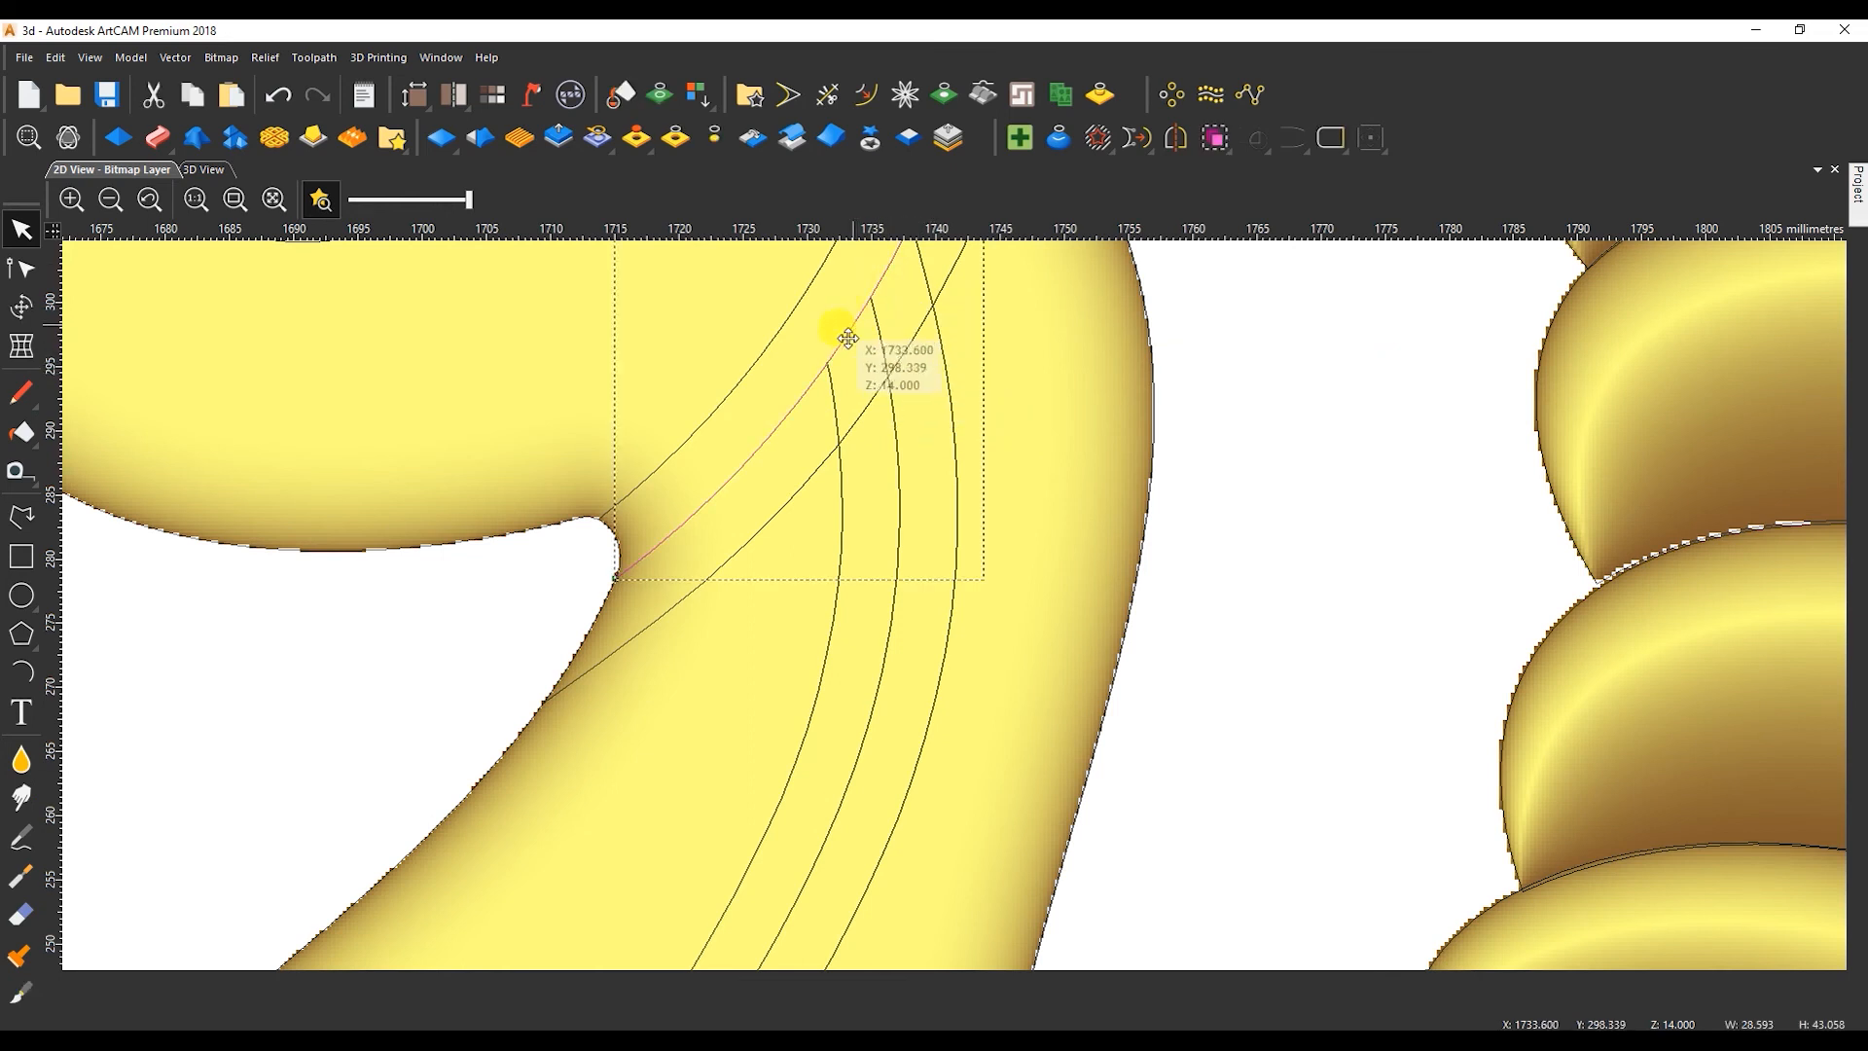
scroll(834, 951, down, 3)
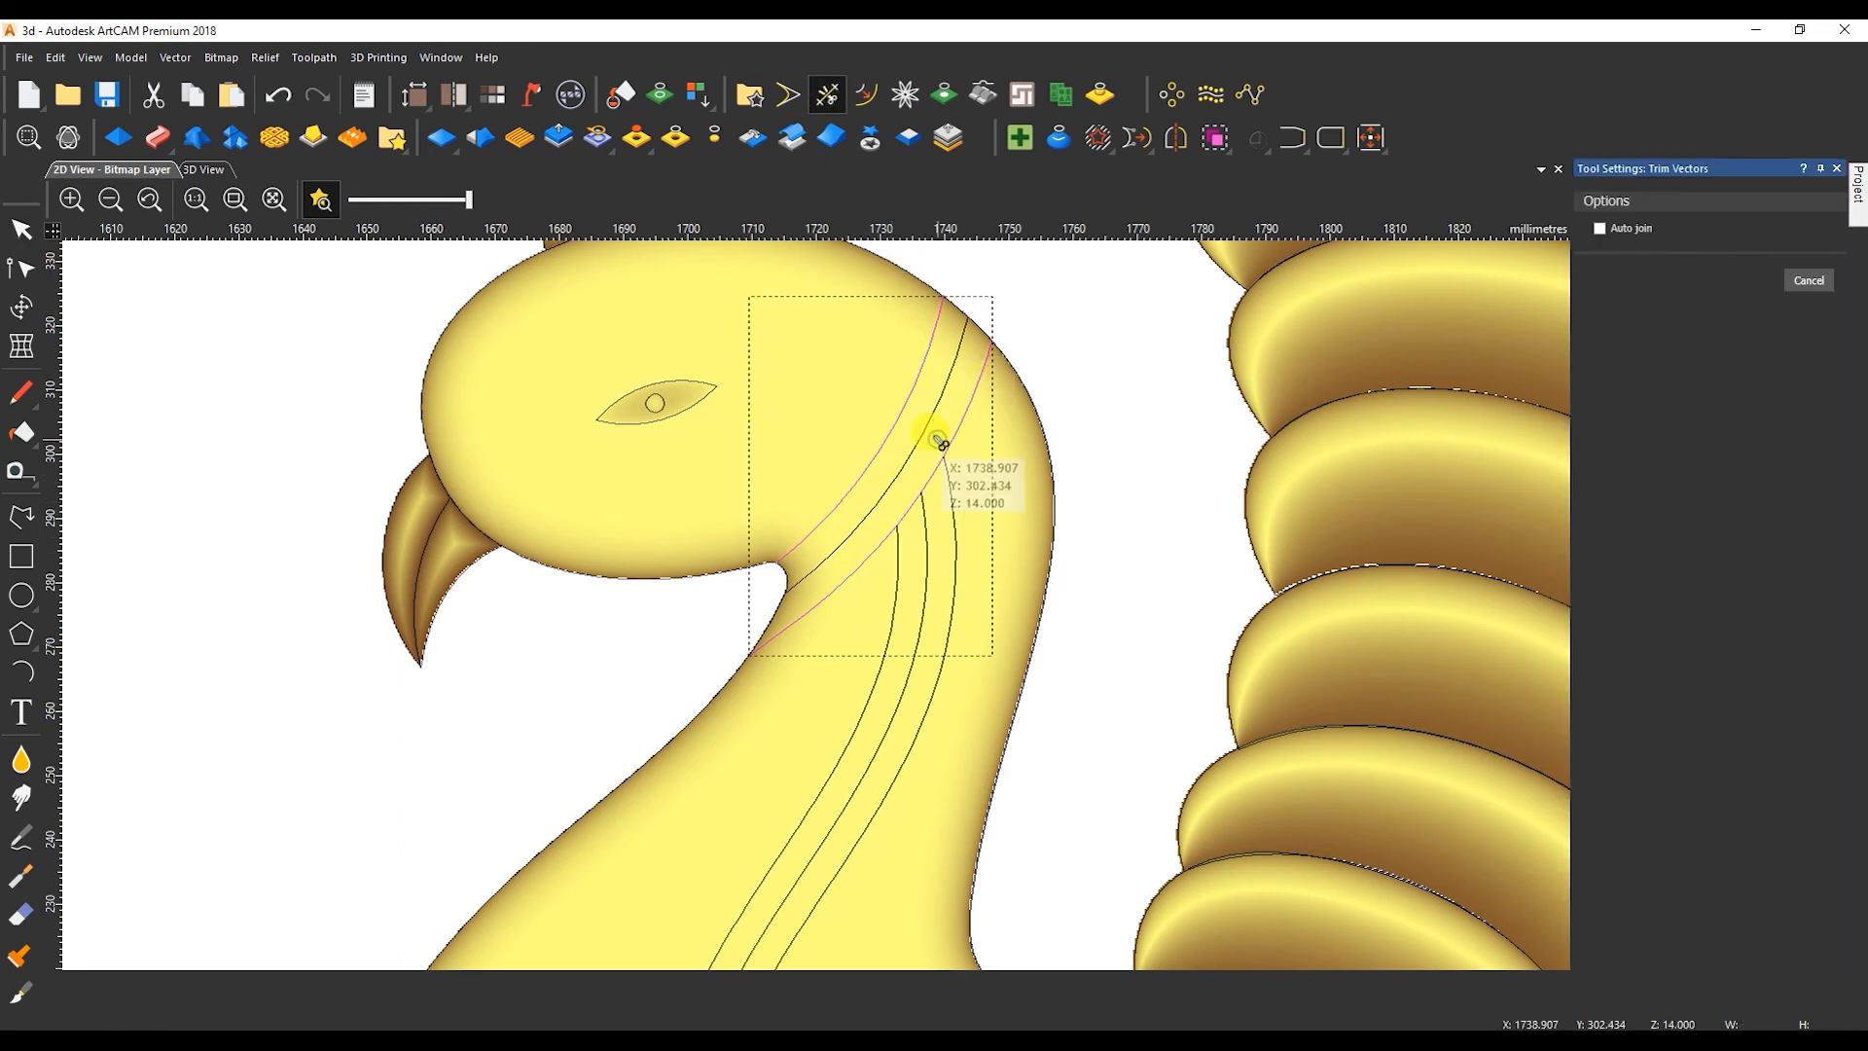
key(Escape)
Join the two outer collar band lines into one closed outline across the peacock's neck.
scroll(938, 522, down, 5)
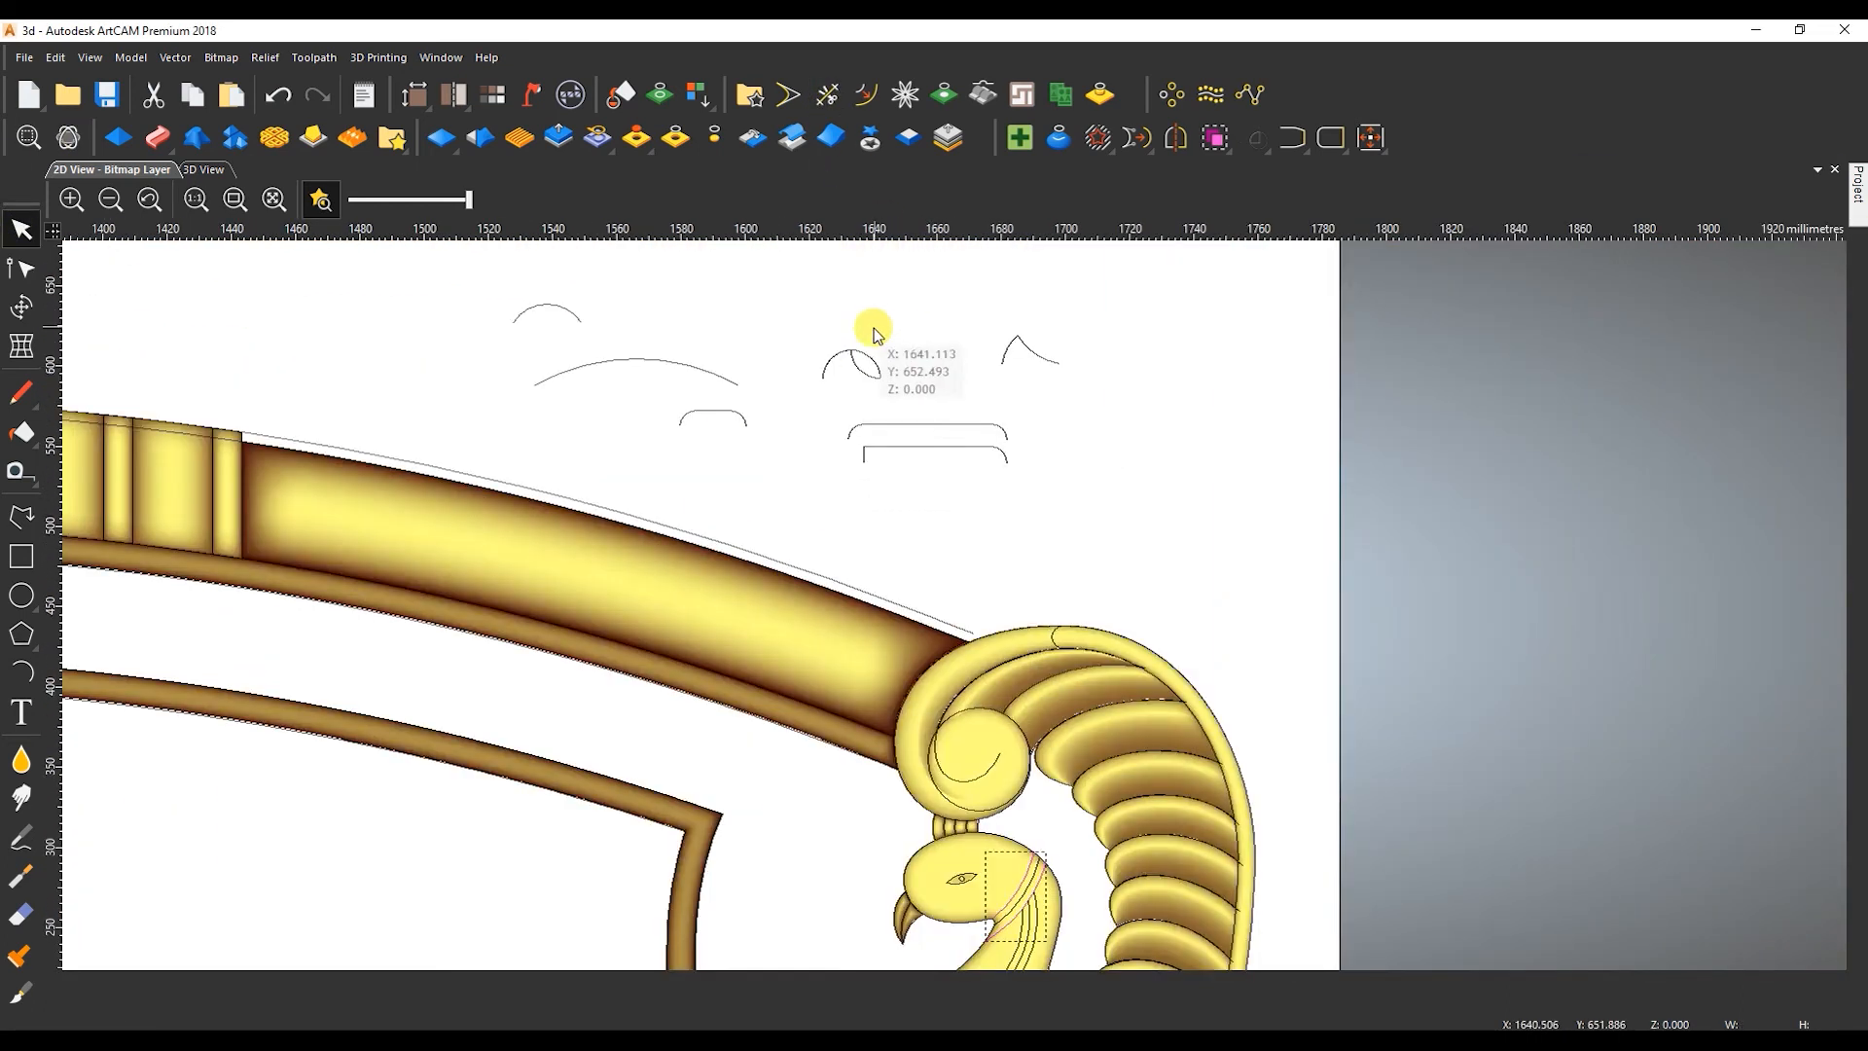
scroll(874, 329, up, 1)
shift+click(864, 386)
scroll(865, 389, down, 2)
scroll(963, 720, up, 2)
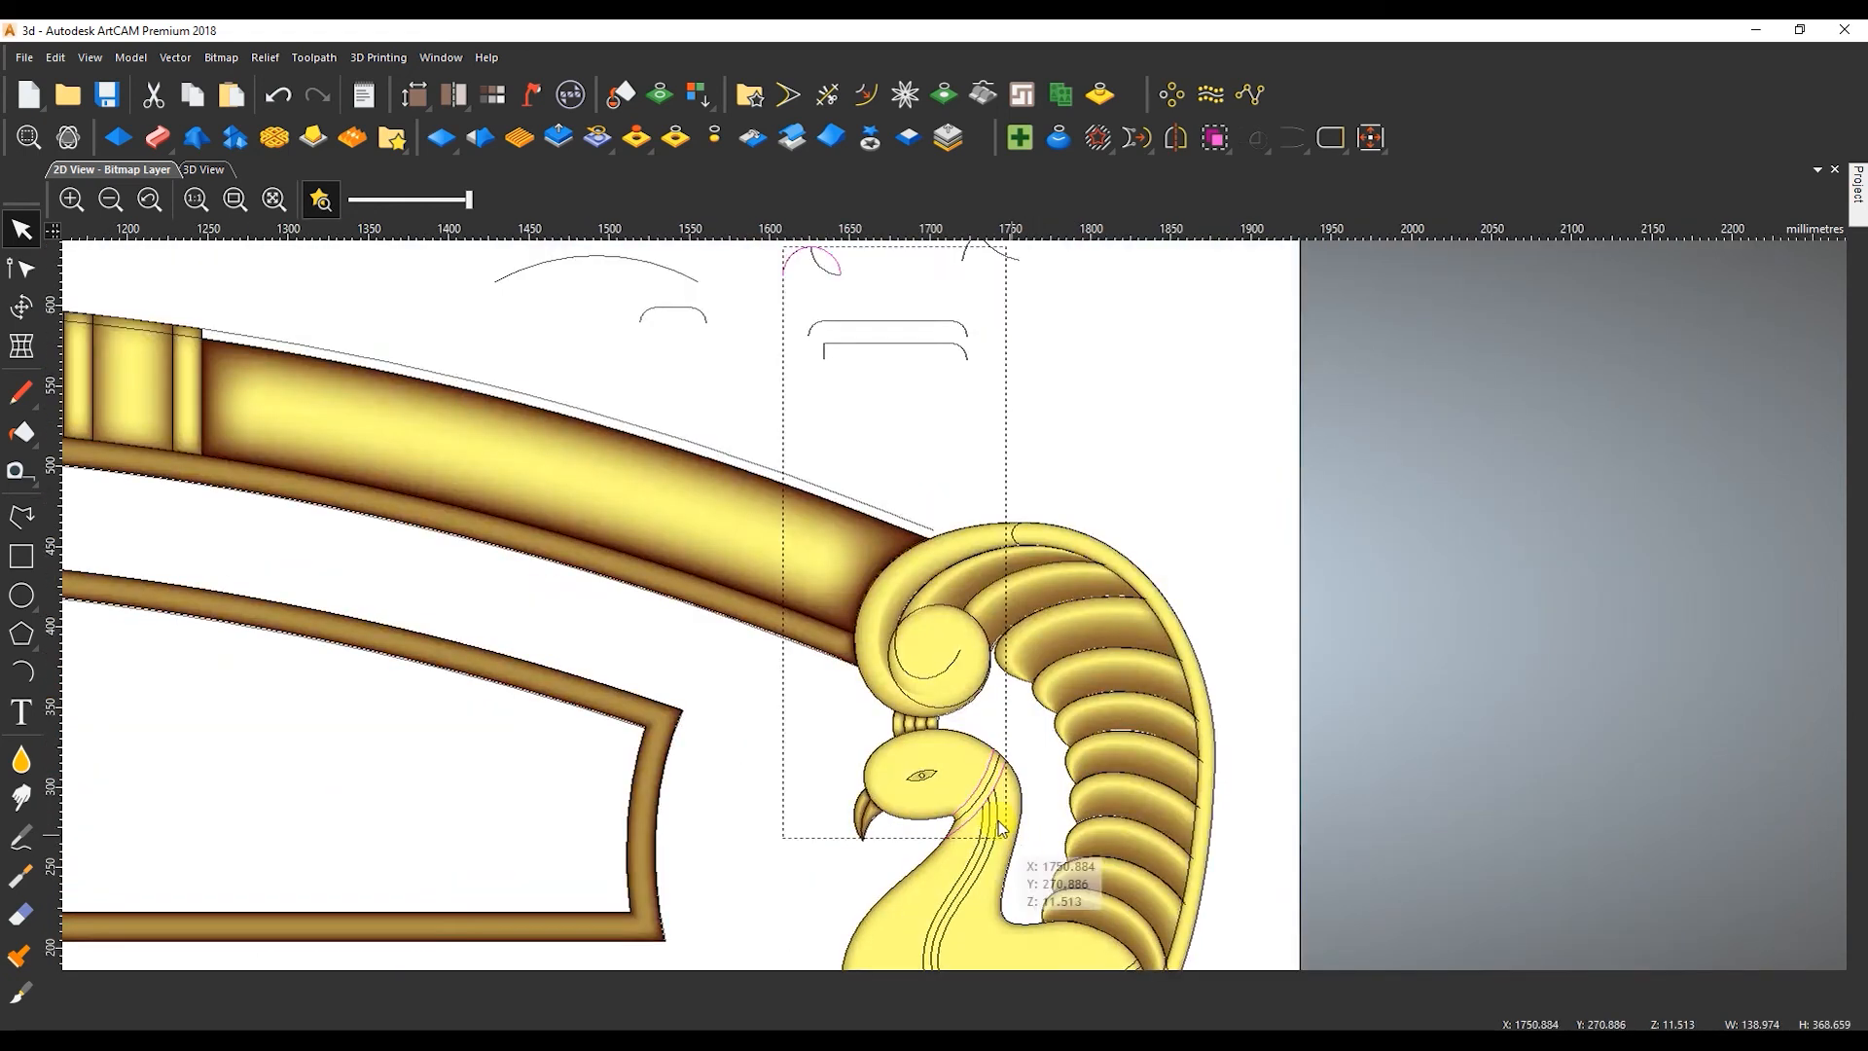
click(1328, 137)
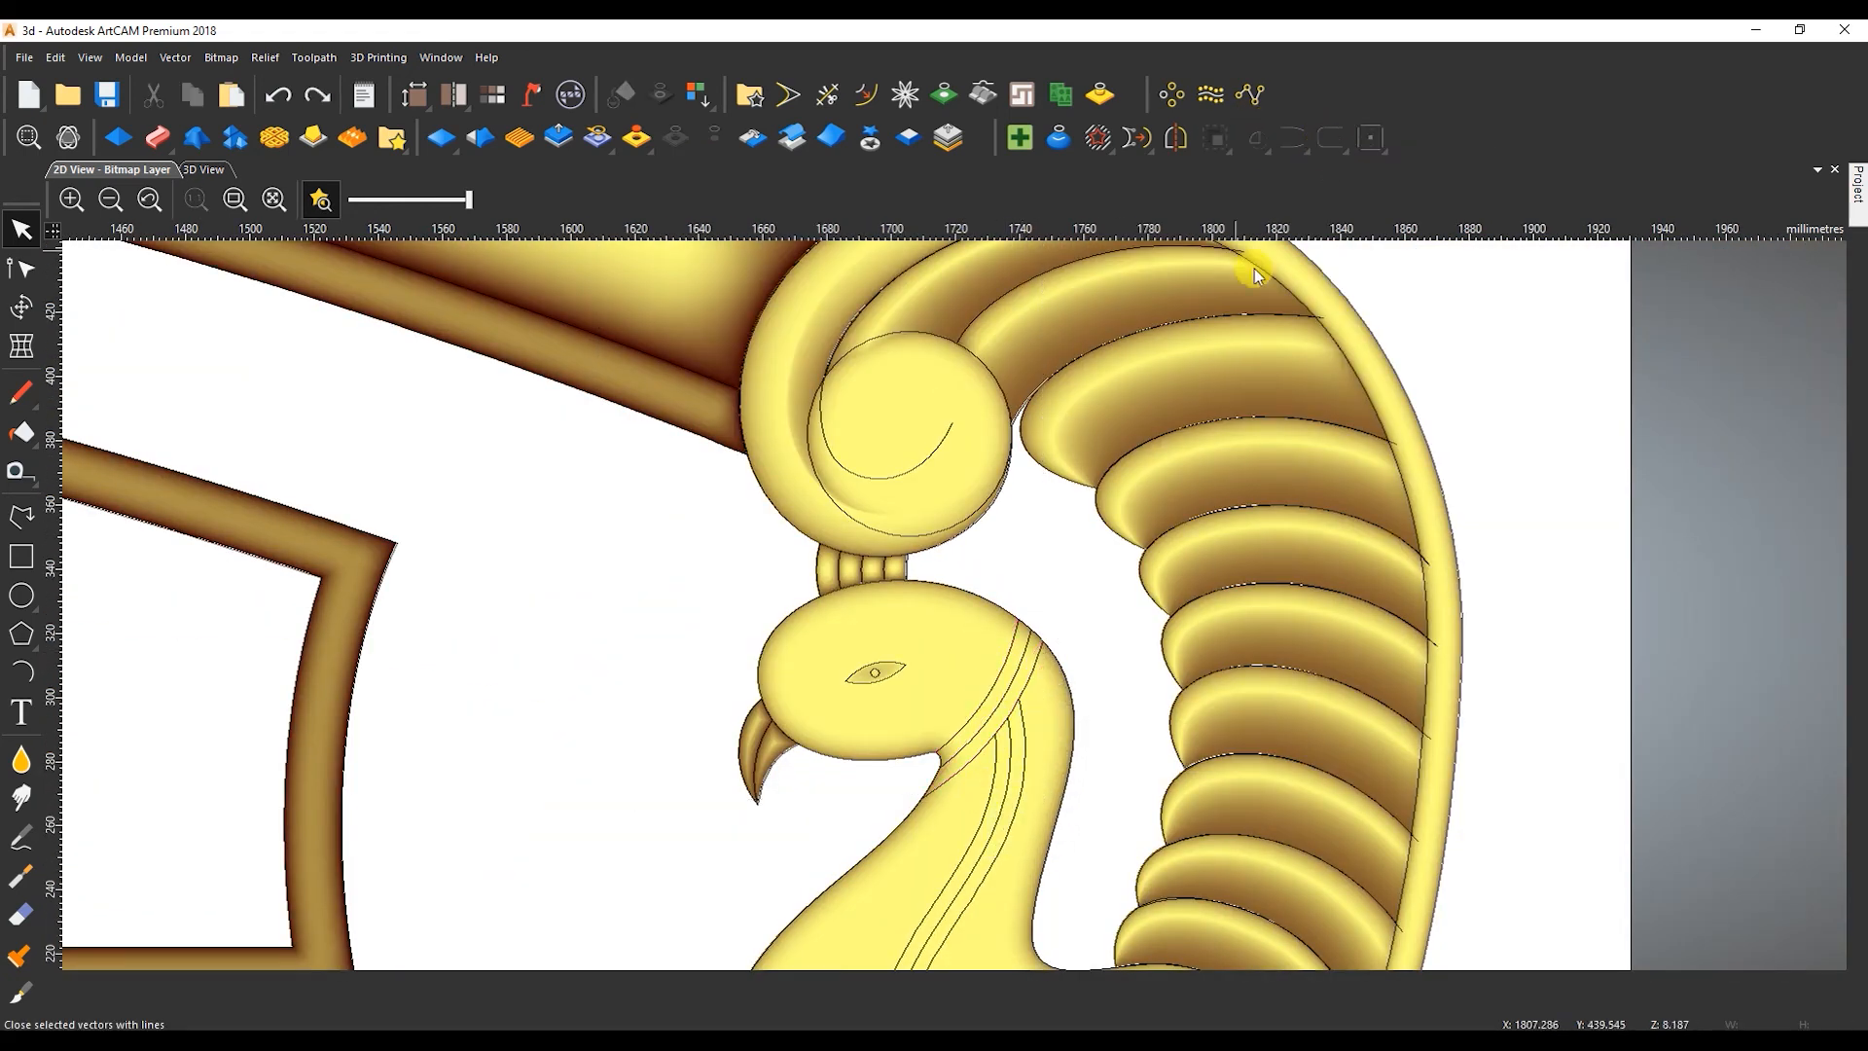
click(1295, 136)
Reshape the collar outline's closing spans into curves that follow the peacock's throat and nape outline.
scroll(1027, 644, up, 4)
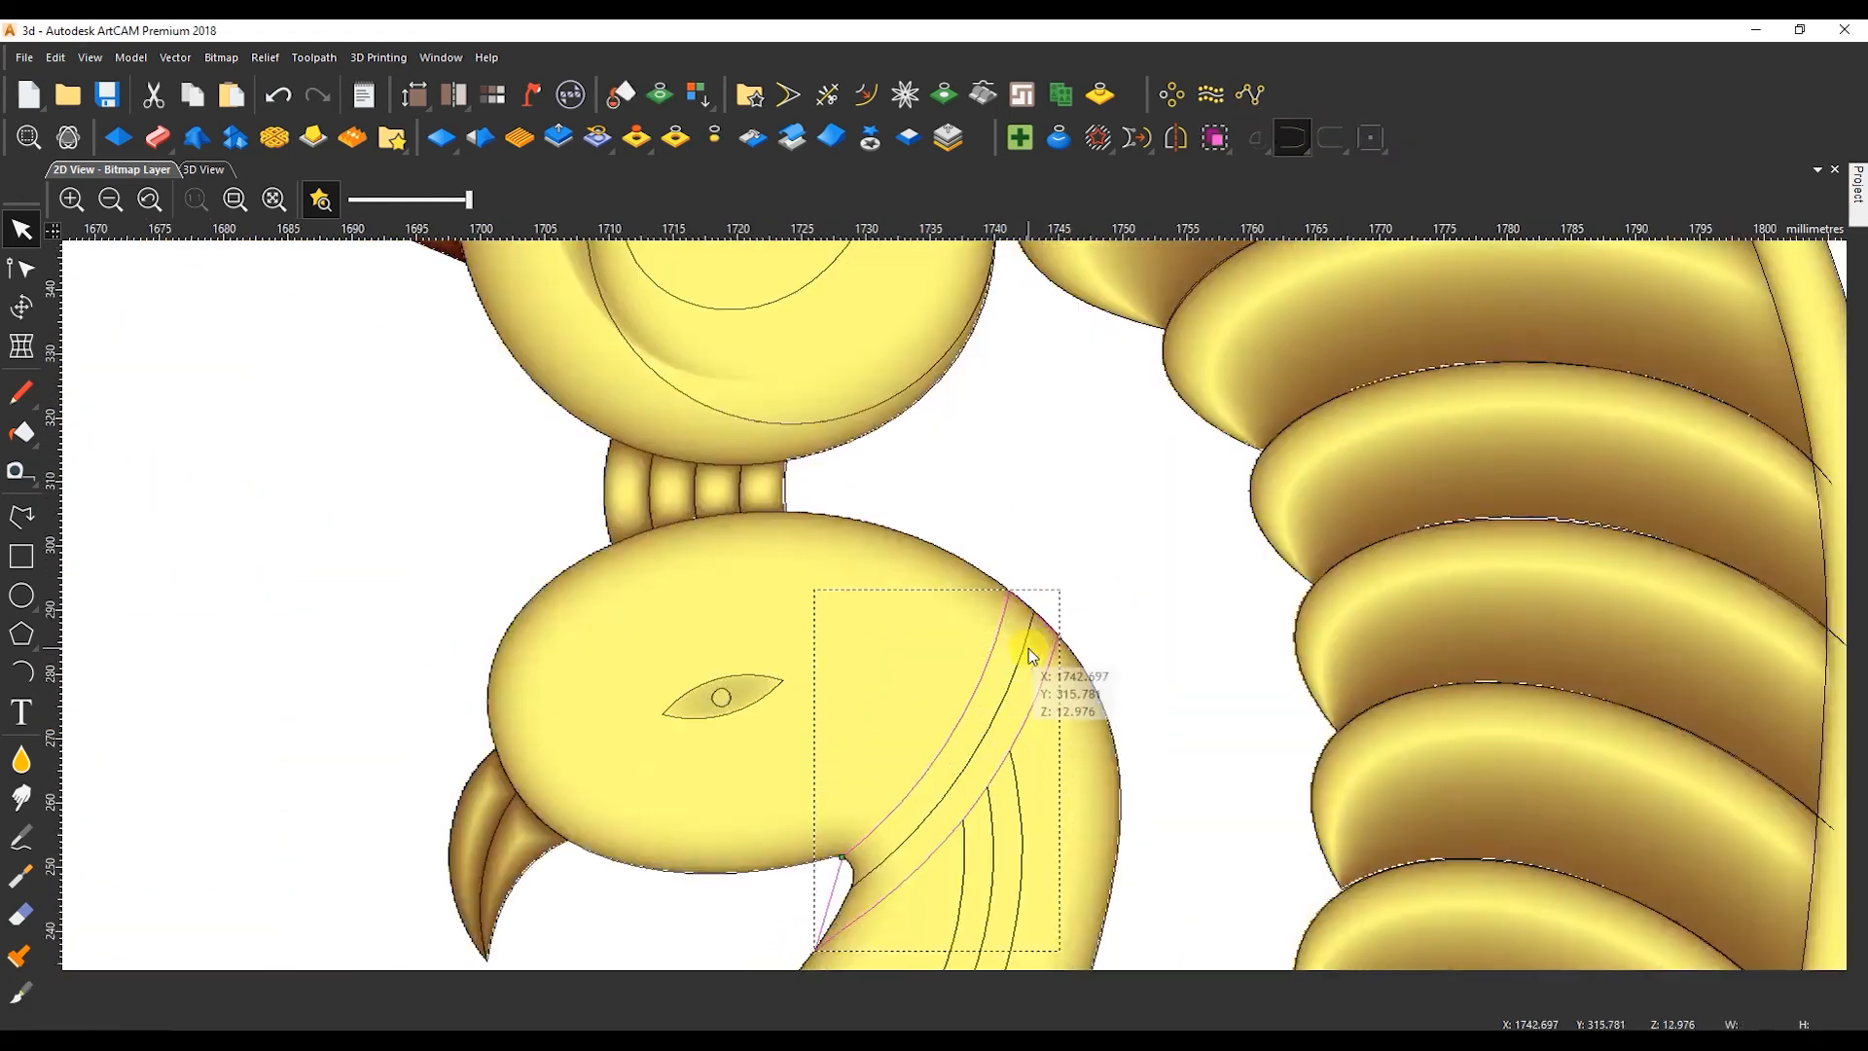
key(n)
key(b)
scroll(1043, 500, down, 3)
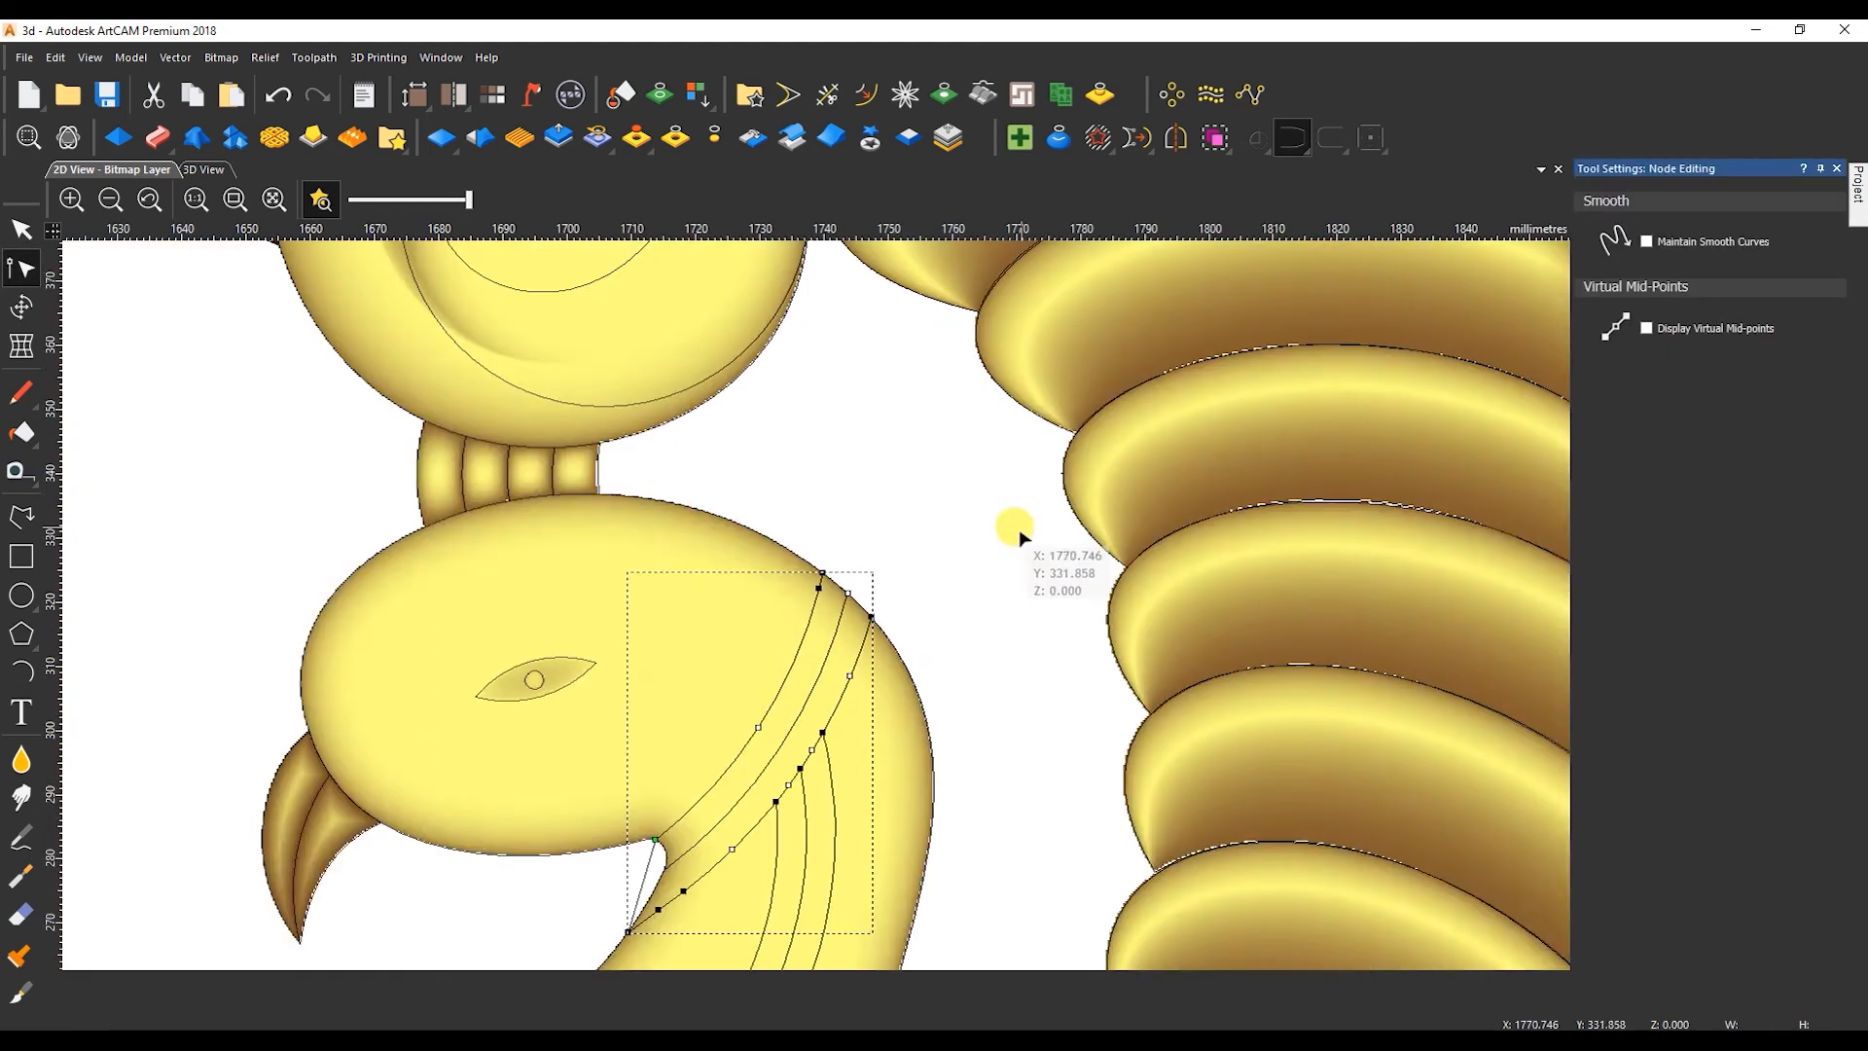
scroll(650, 800, up, 2)
drag(607, 917, 730, 842)
drag(645, 795, 763, 716)
key(d)
scroll(819, 608, down, 2)
key(Escape)
Shape the collar band with a round profile, constant height 9 mm, start height 5 mm and Merge Low.
scroll(949, 595, down, 1)
scroll(951, 542, up, 1)
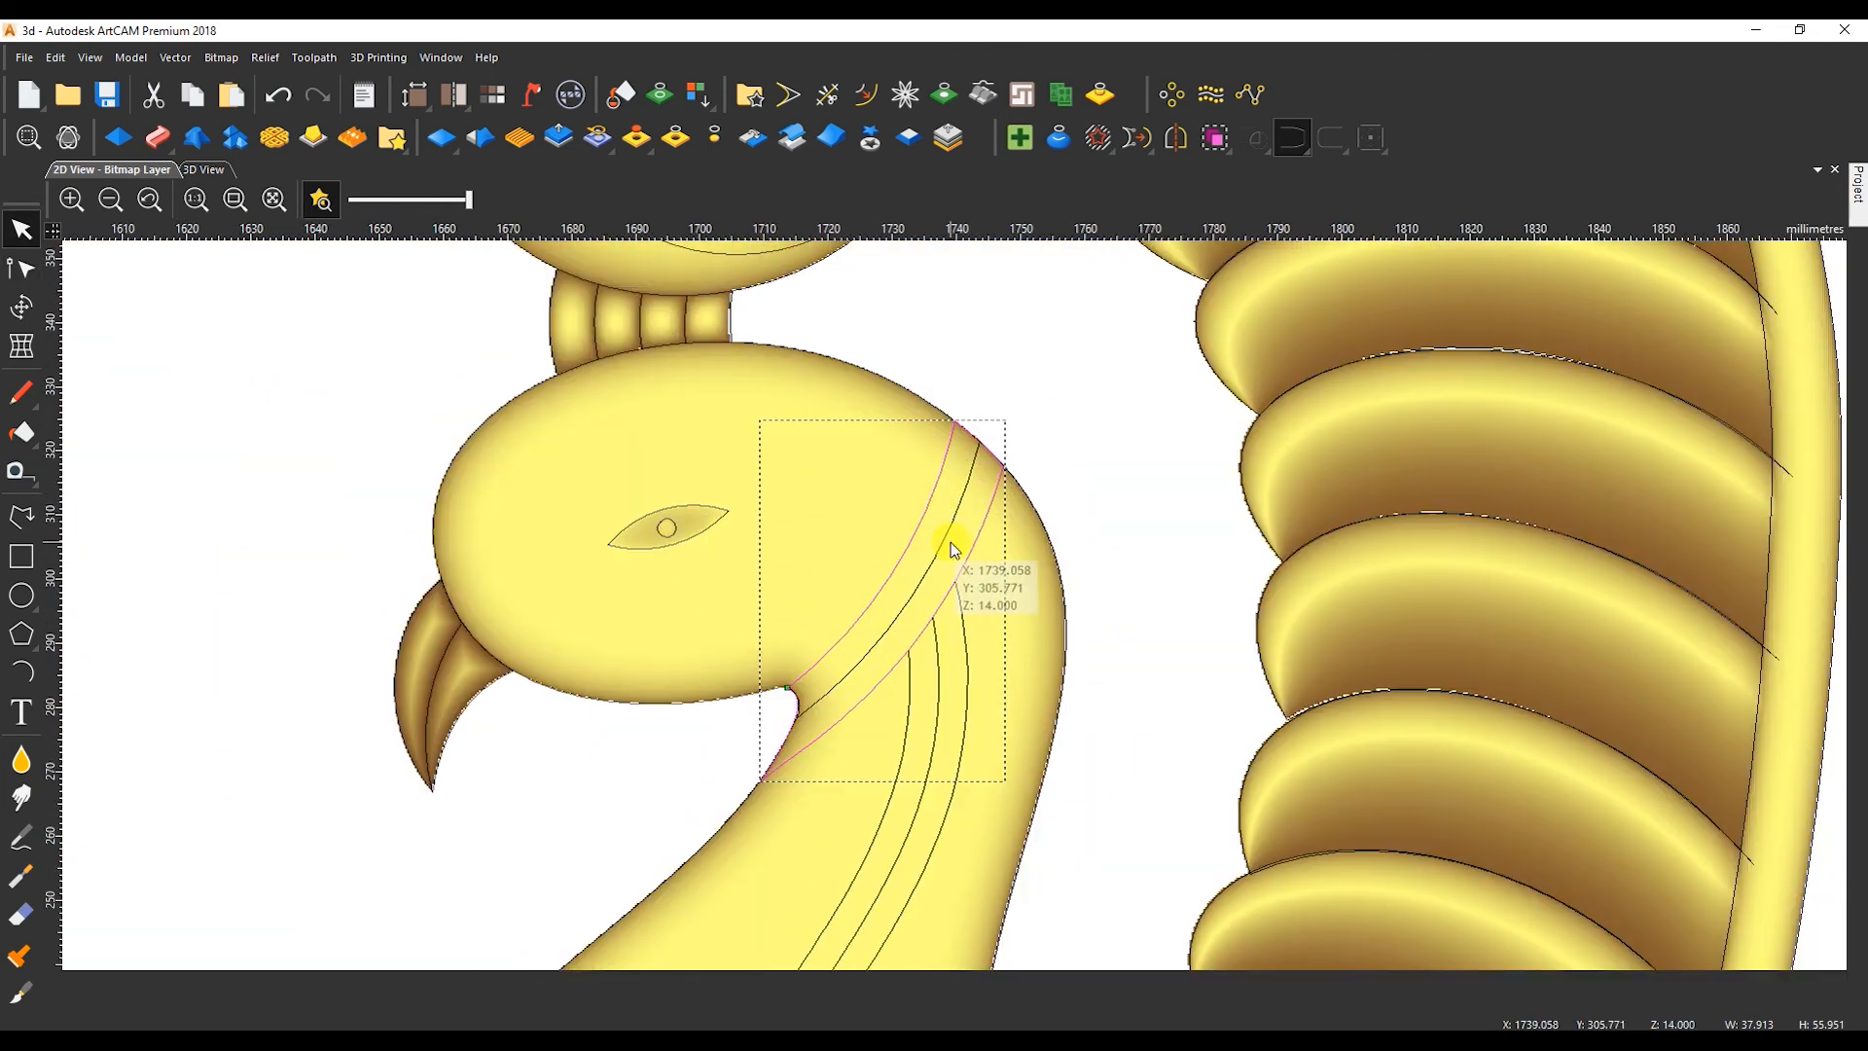
double_click(951, 543)
click(1735, 929)
click(1625, 238)
click(1624, 528)
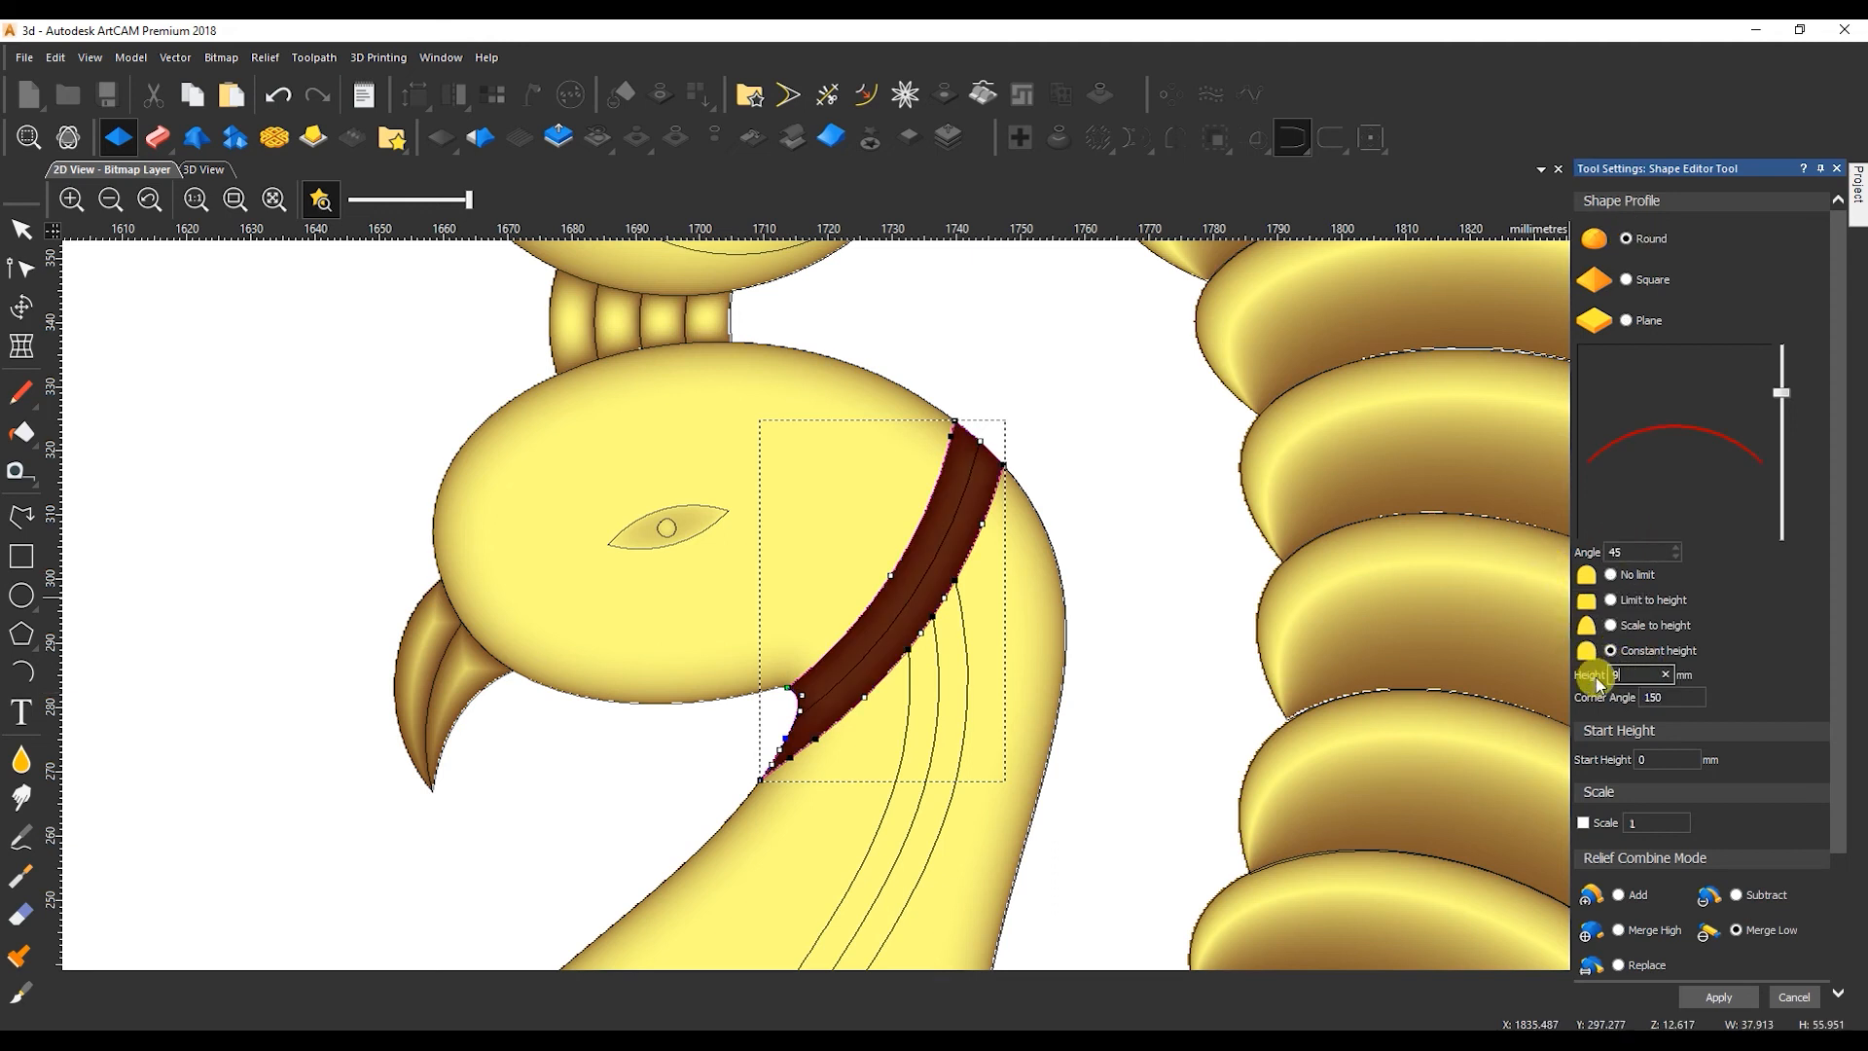
key(Tab)
text(5)
key(Return)
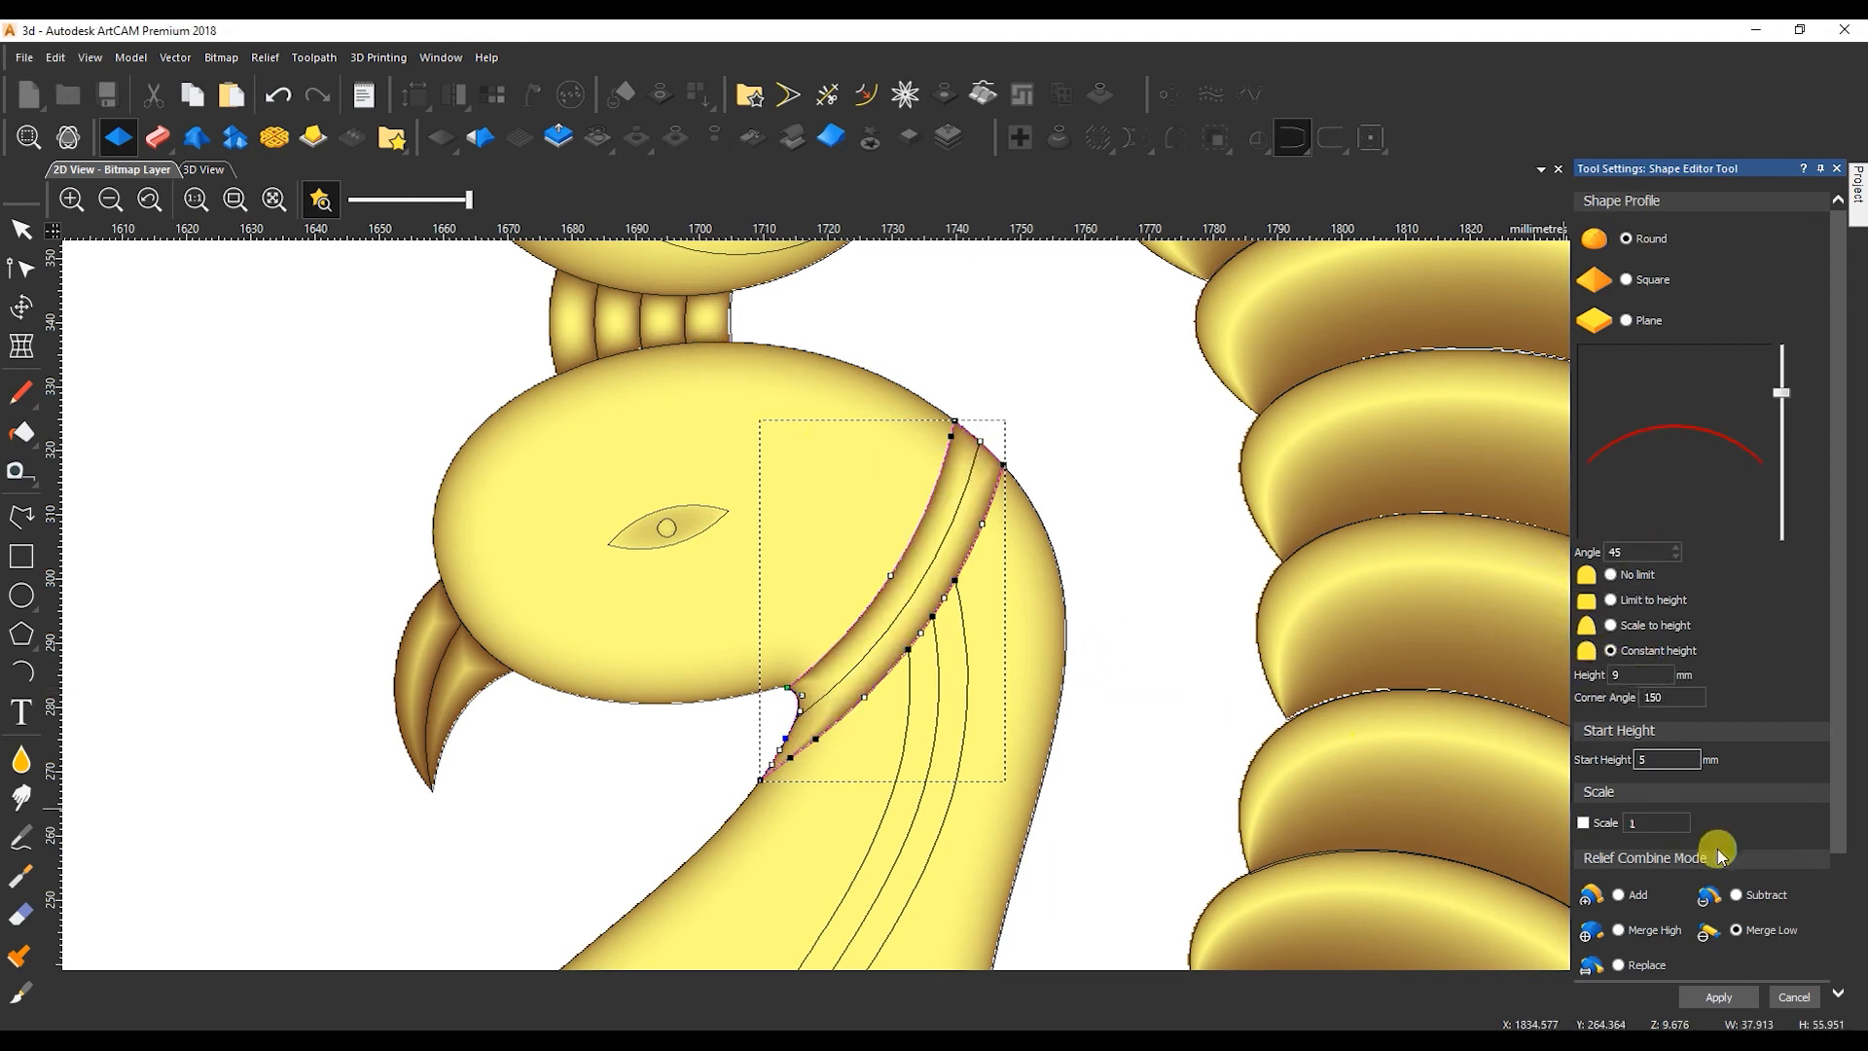
Change the collar band to a constant height of 4 mm with a 10 mm start height and apply it.
click(216, 173)
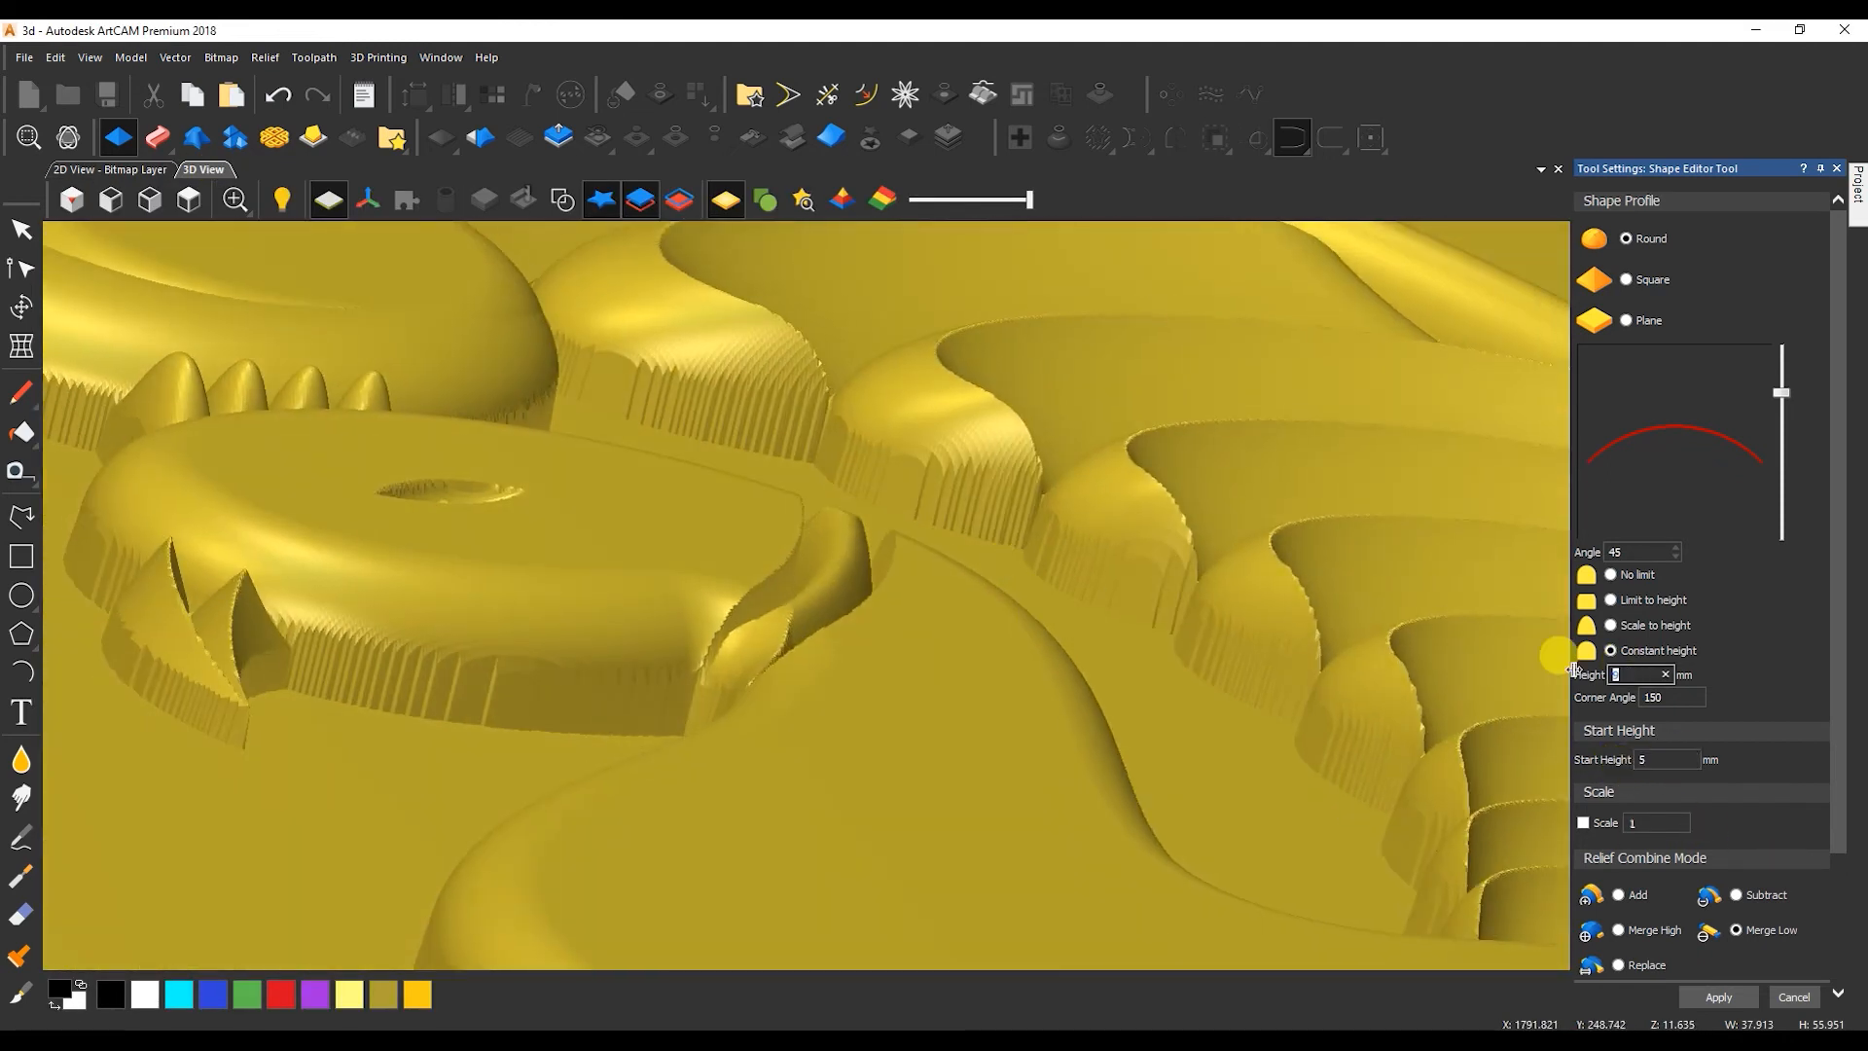
text(4)
key(Tab)
key(Tab)
text(8)
middle_drag(781, 676, 1055, 584)
scroll(940, 595, up, 2)
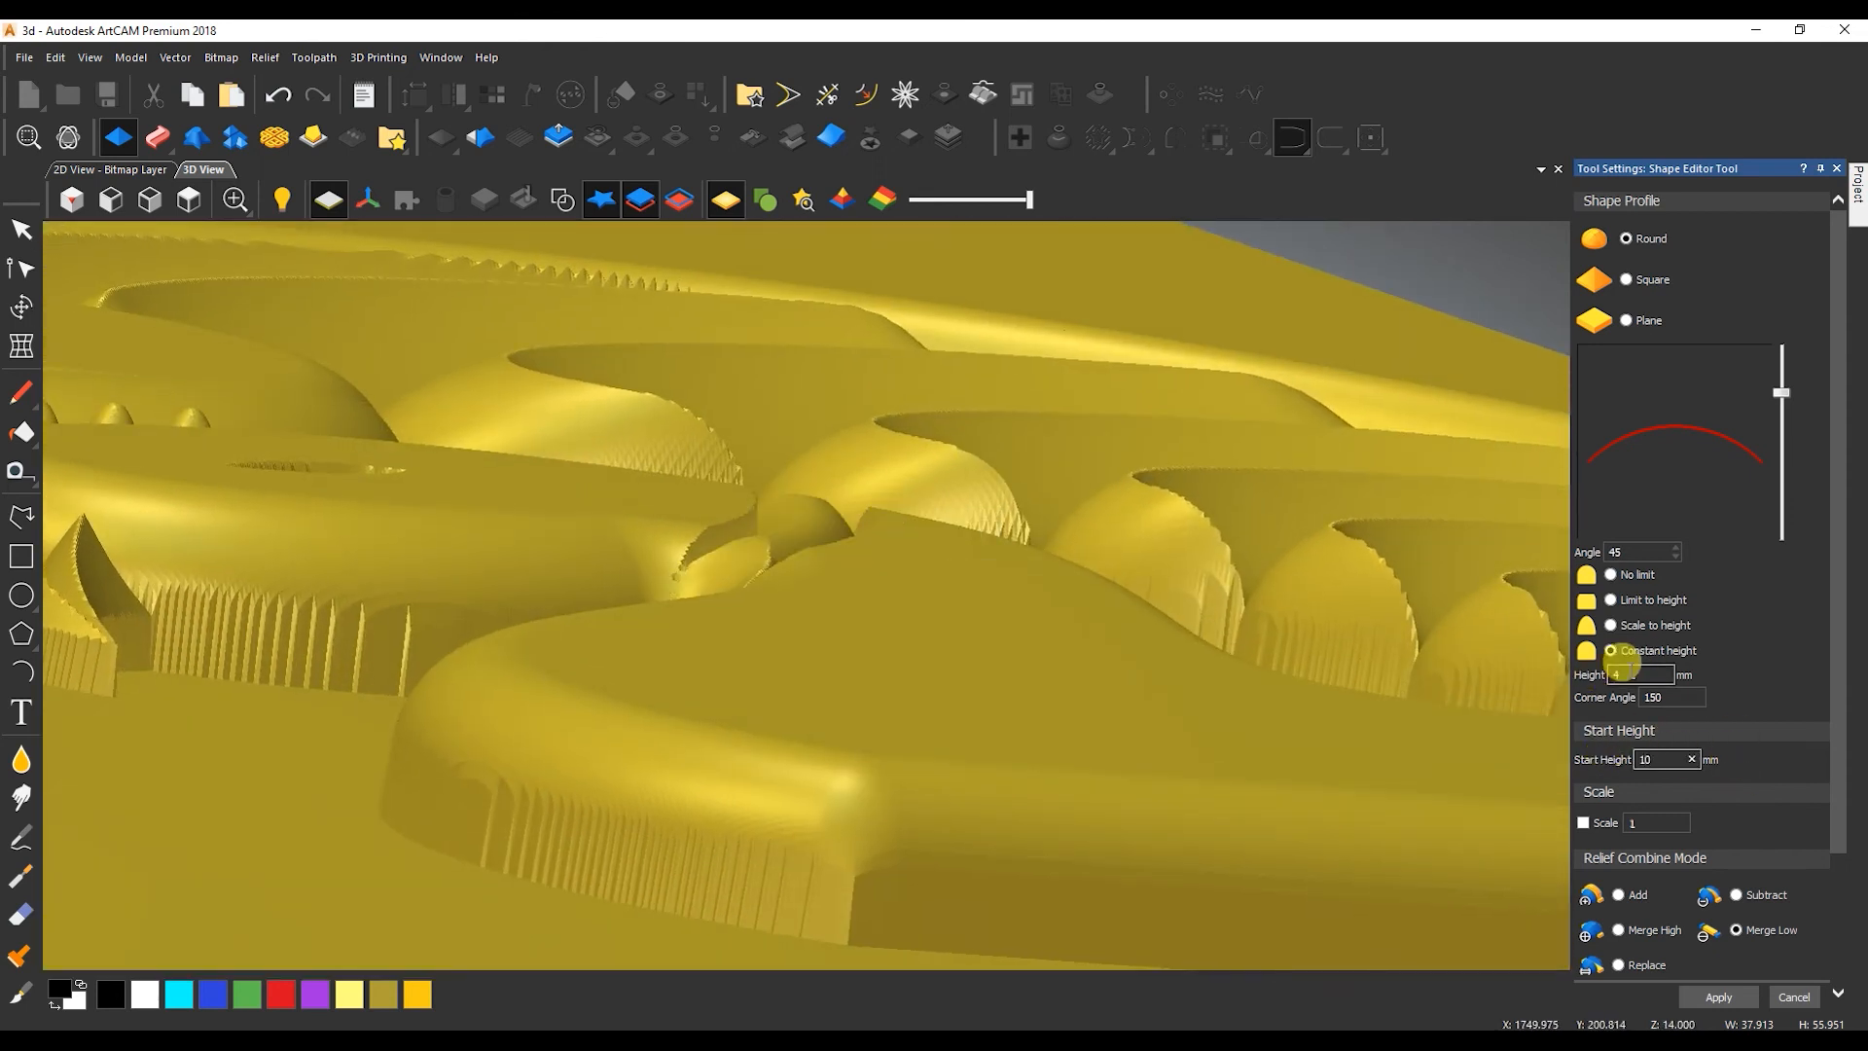
middle_drag(1177, 718, 887, 611)
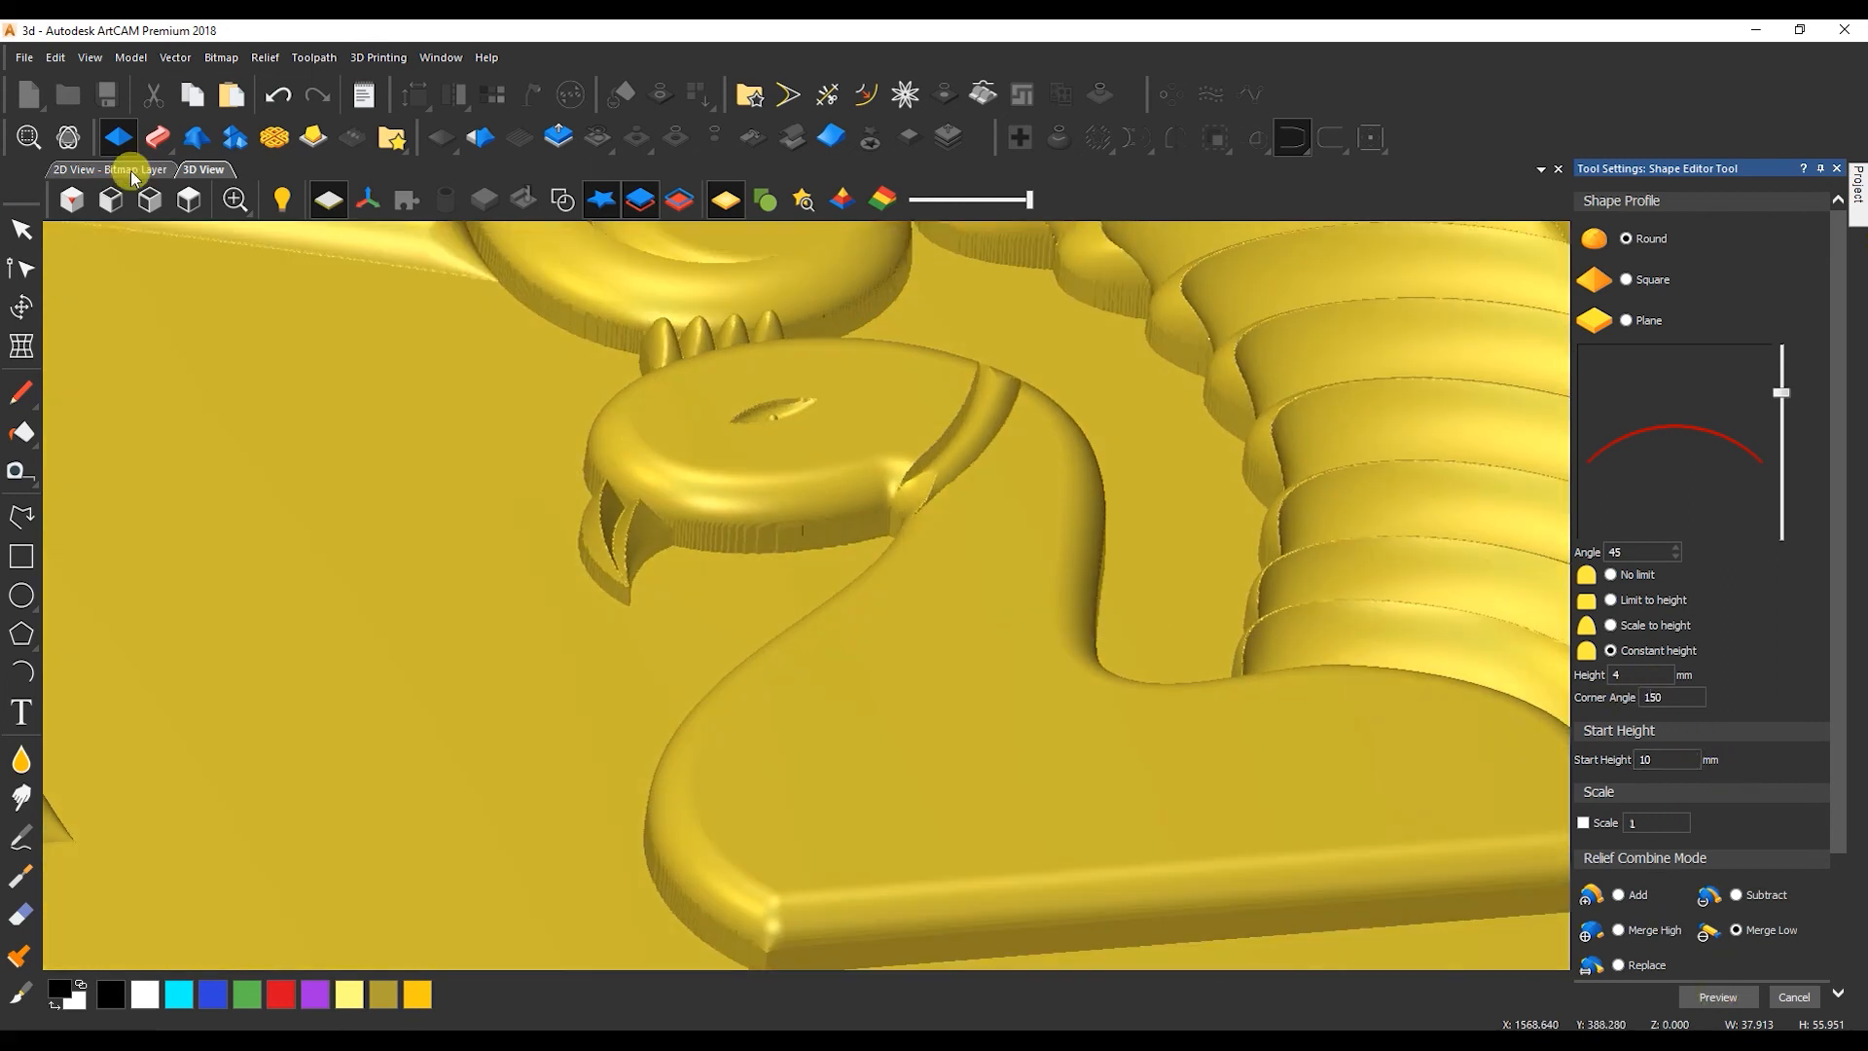
Close the two outer neck stripe lines into one outline whose ends follow the body edge and the collar edge.
click(112, 169)
click(914, 722)
key(Escape)
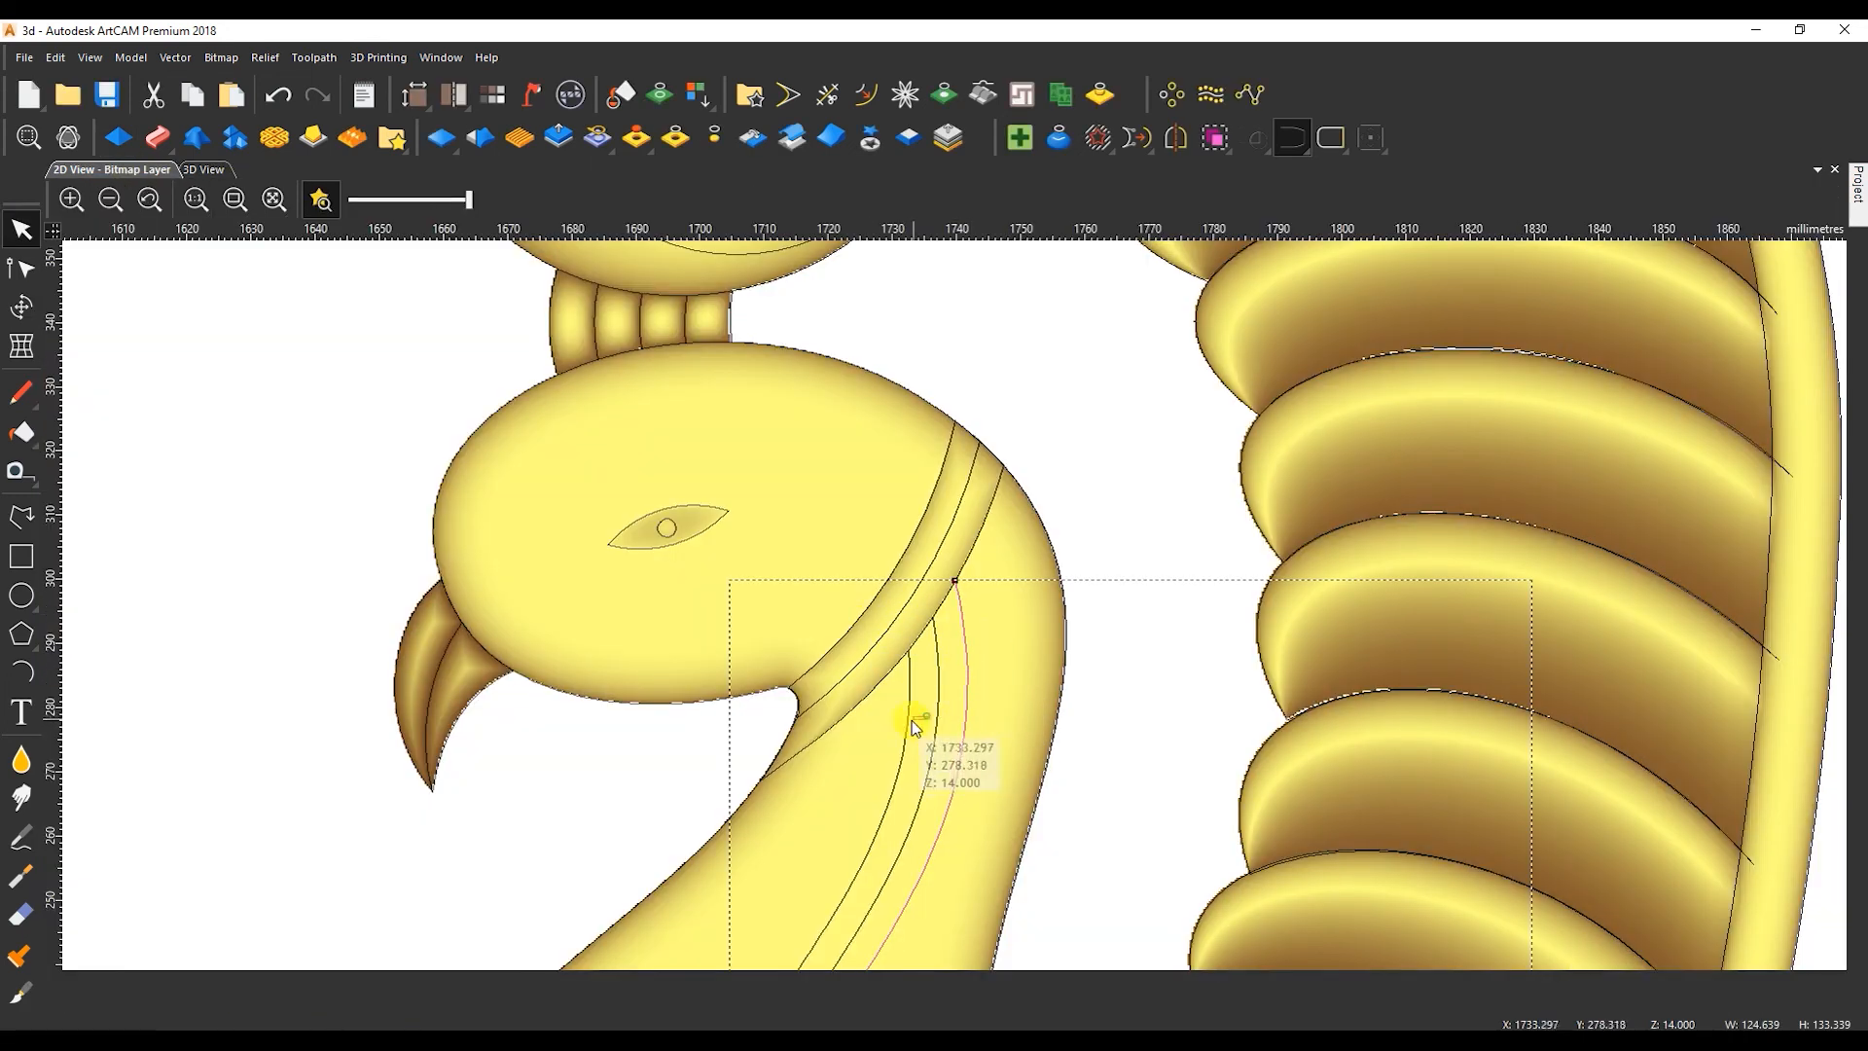
scroll(1165, 800, down, 5)
scroll(775, 542, up, 10)
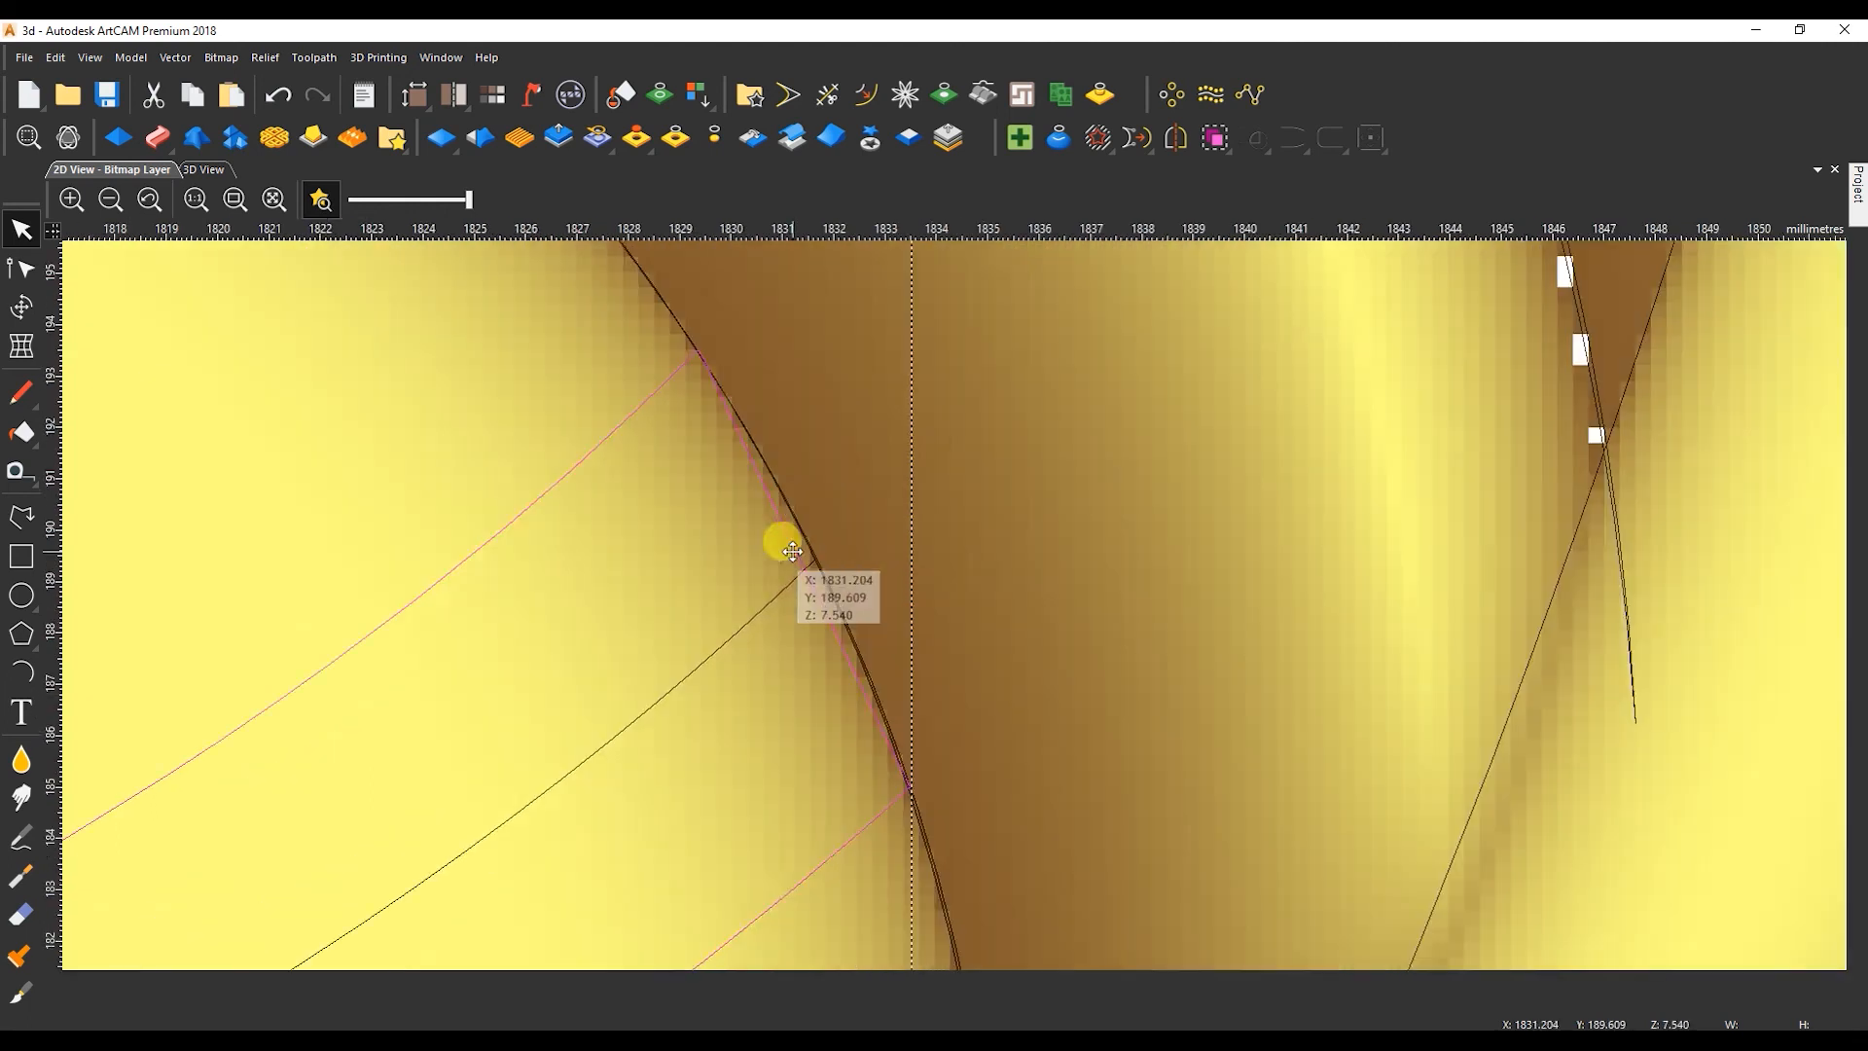
key(n)
scroll(667, 429, down, 5)
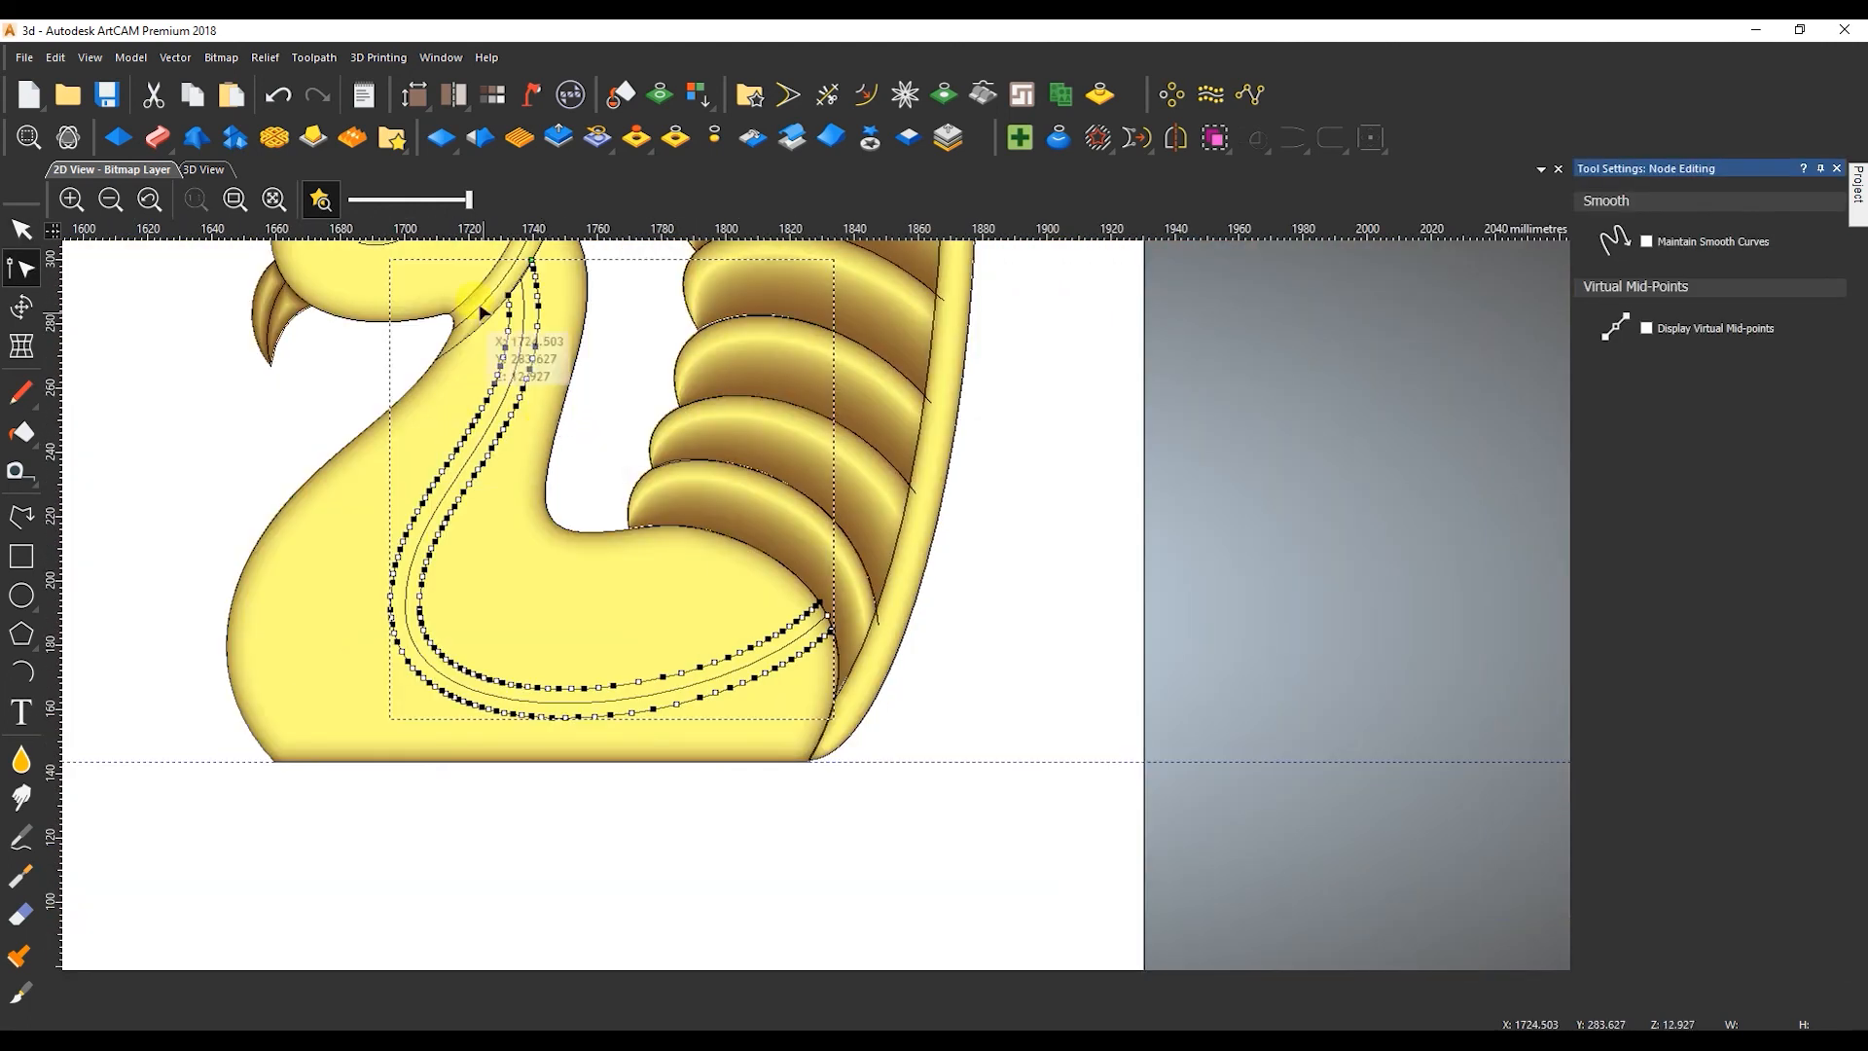
scroll(750, 438, up, 8)
double_click(728, 428)
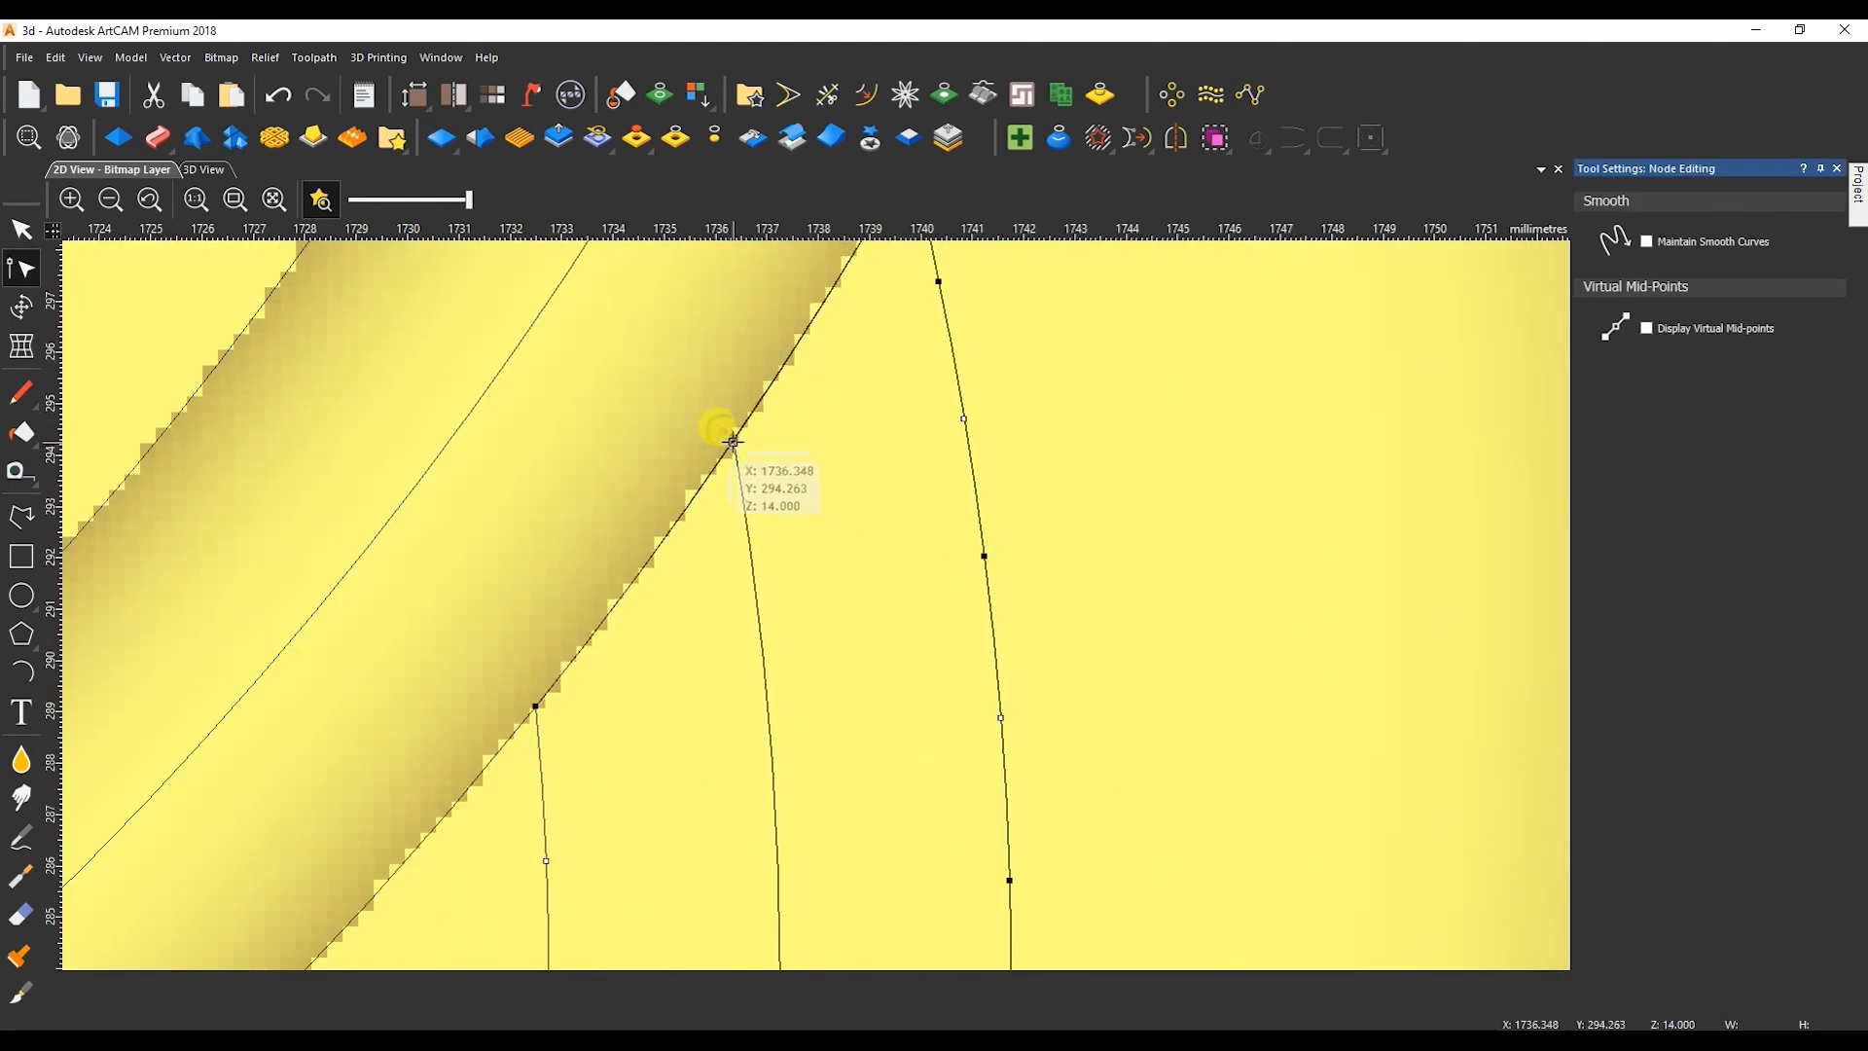
Give the neck stripe a square profile with a constant height of 4 mm and a start height of 10 mm.
click(1626, 282)
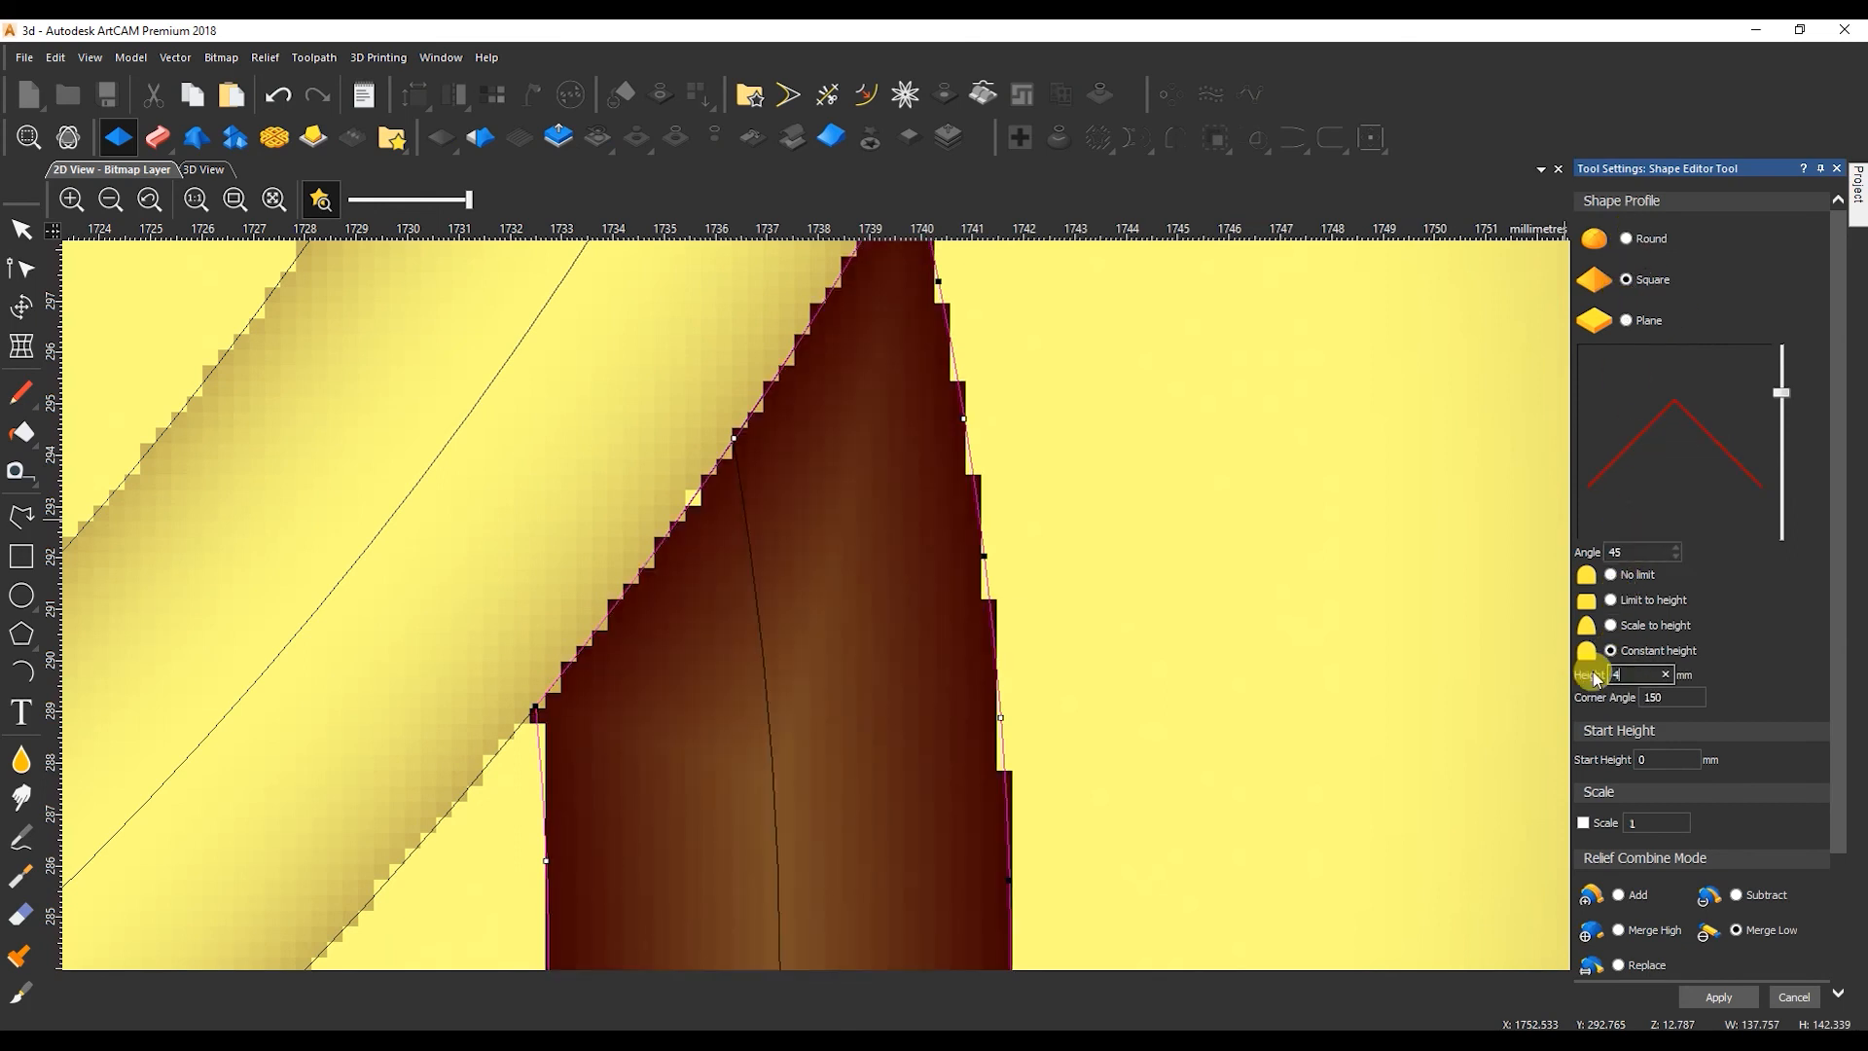
key(Tab)
text(100)
key(Tab)
text(10)
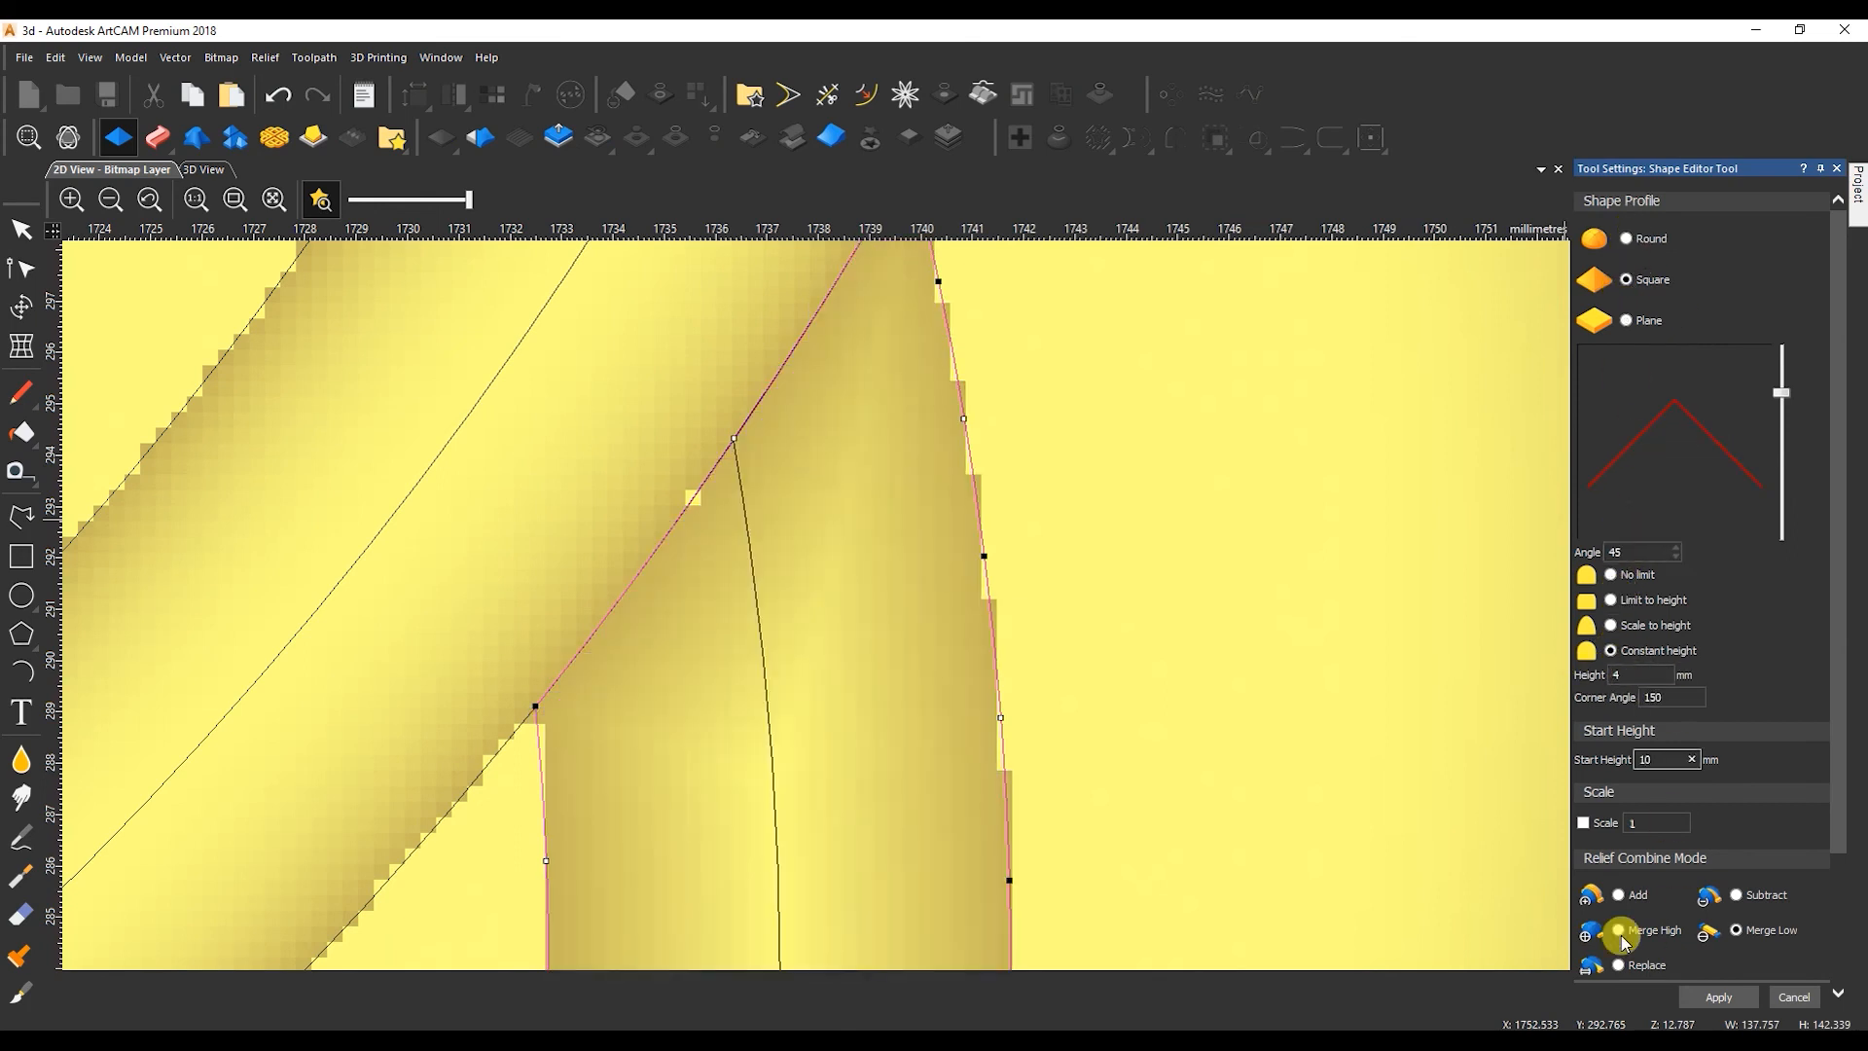
Check the neck stripe in 3D and apply its shape to the relief with Merge Low.
click(204, 171)
scroll(1006, 511, up, 3)
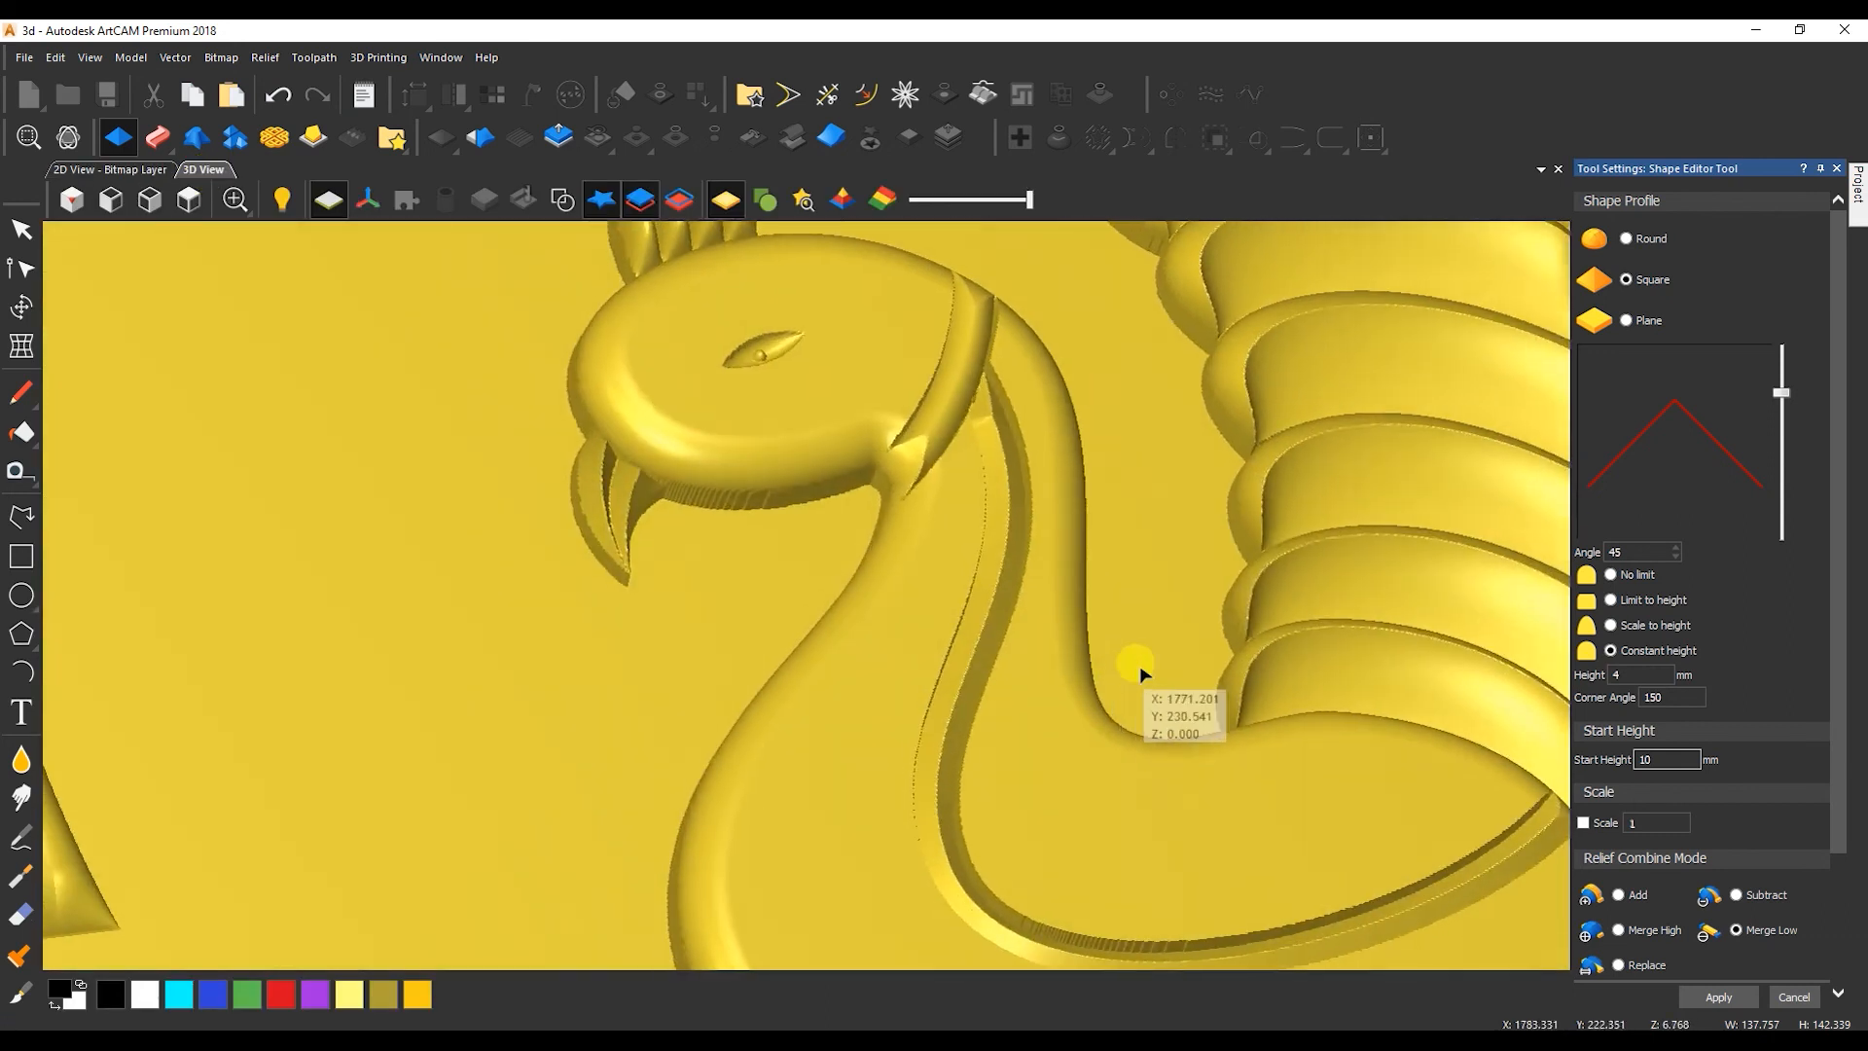
click(1736, 929)
click(1618, 965)
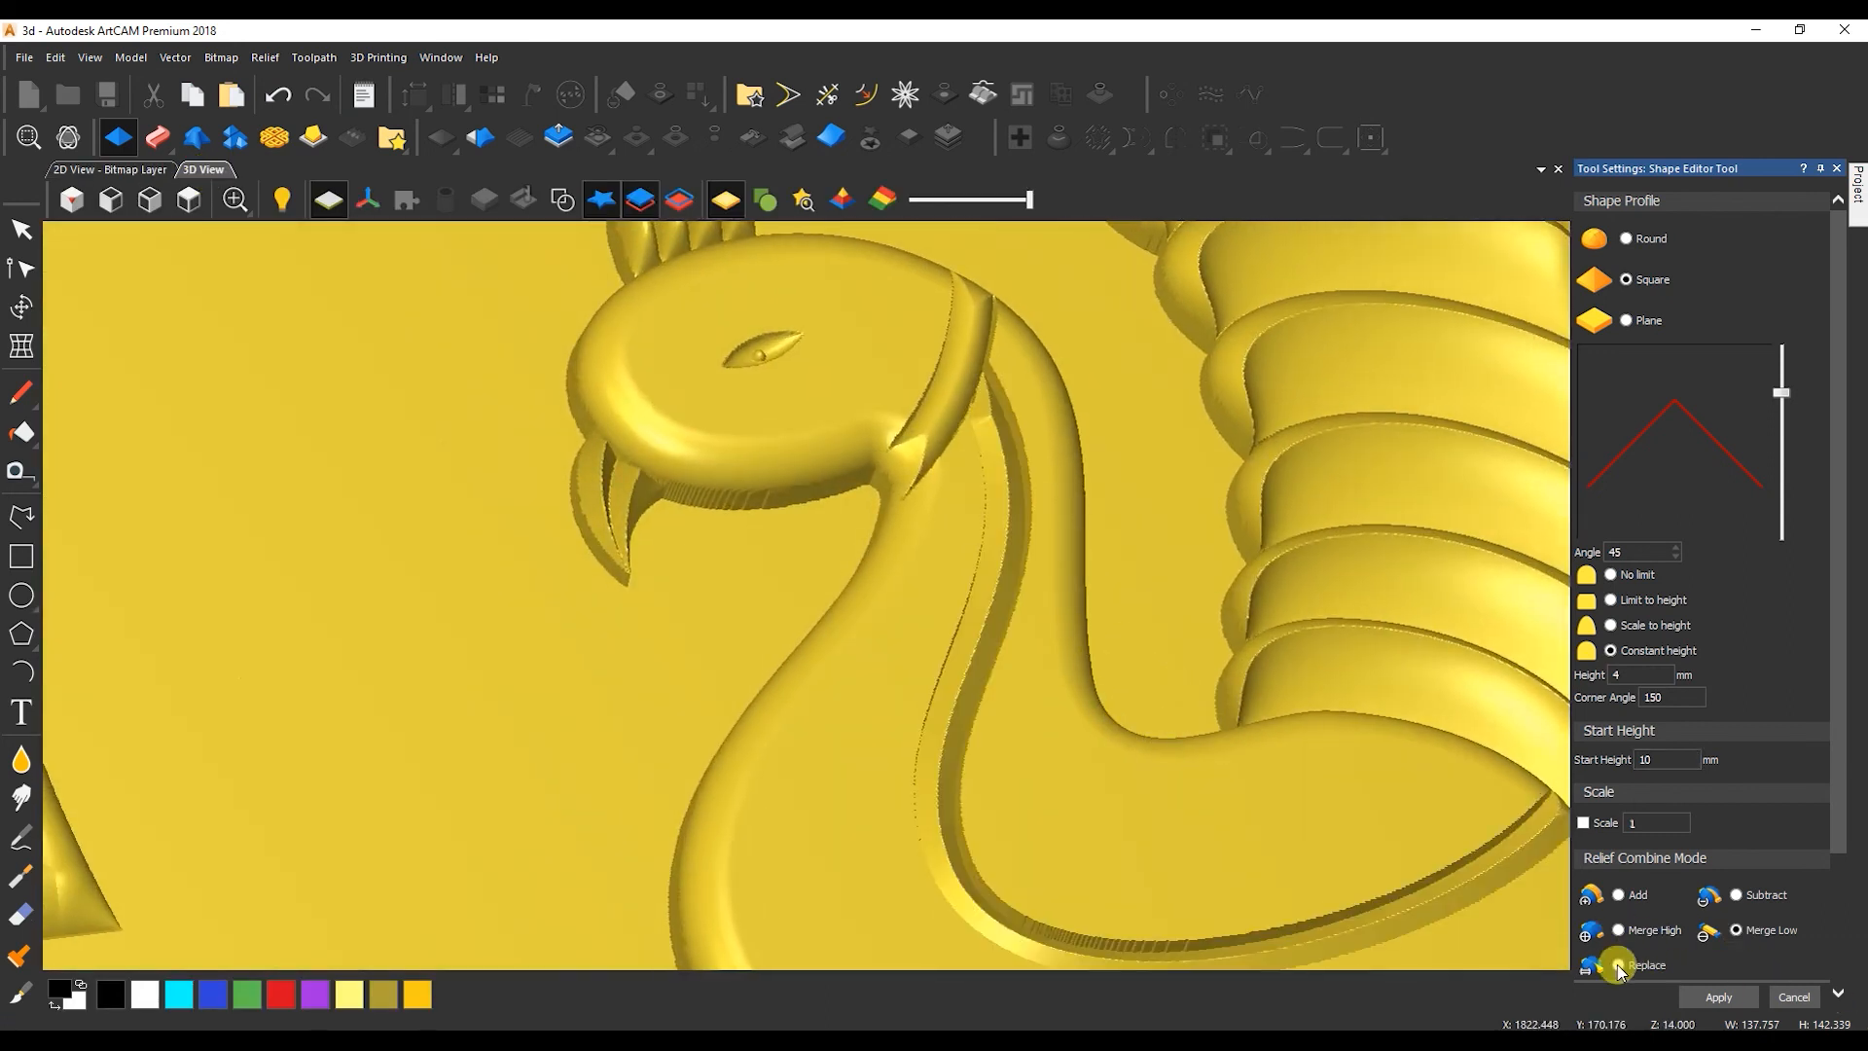
click(1736, 929)
click(1718, 998)
click(1783, 998)
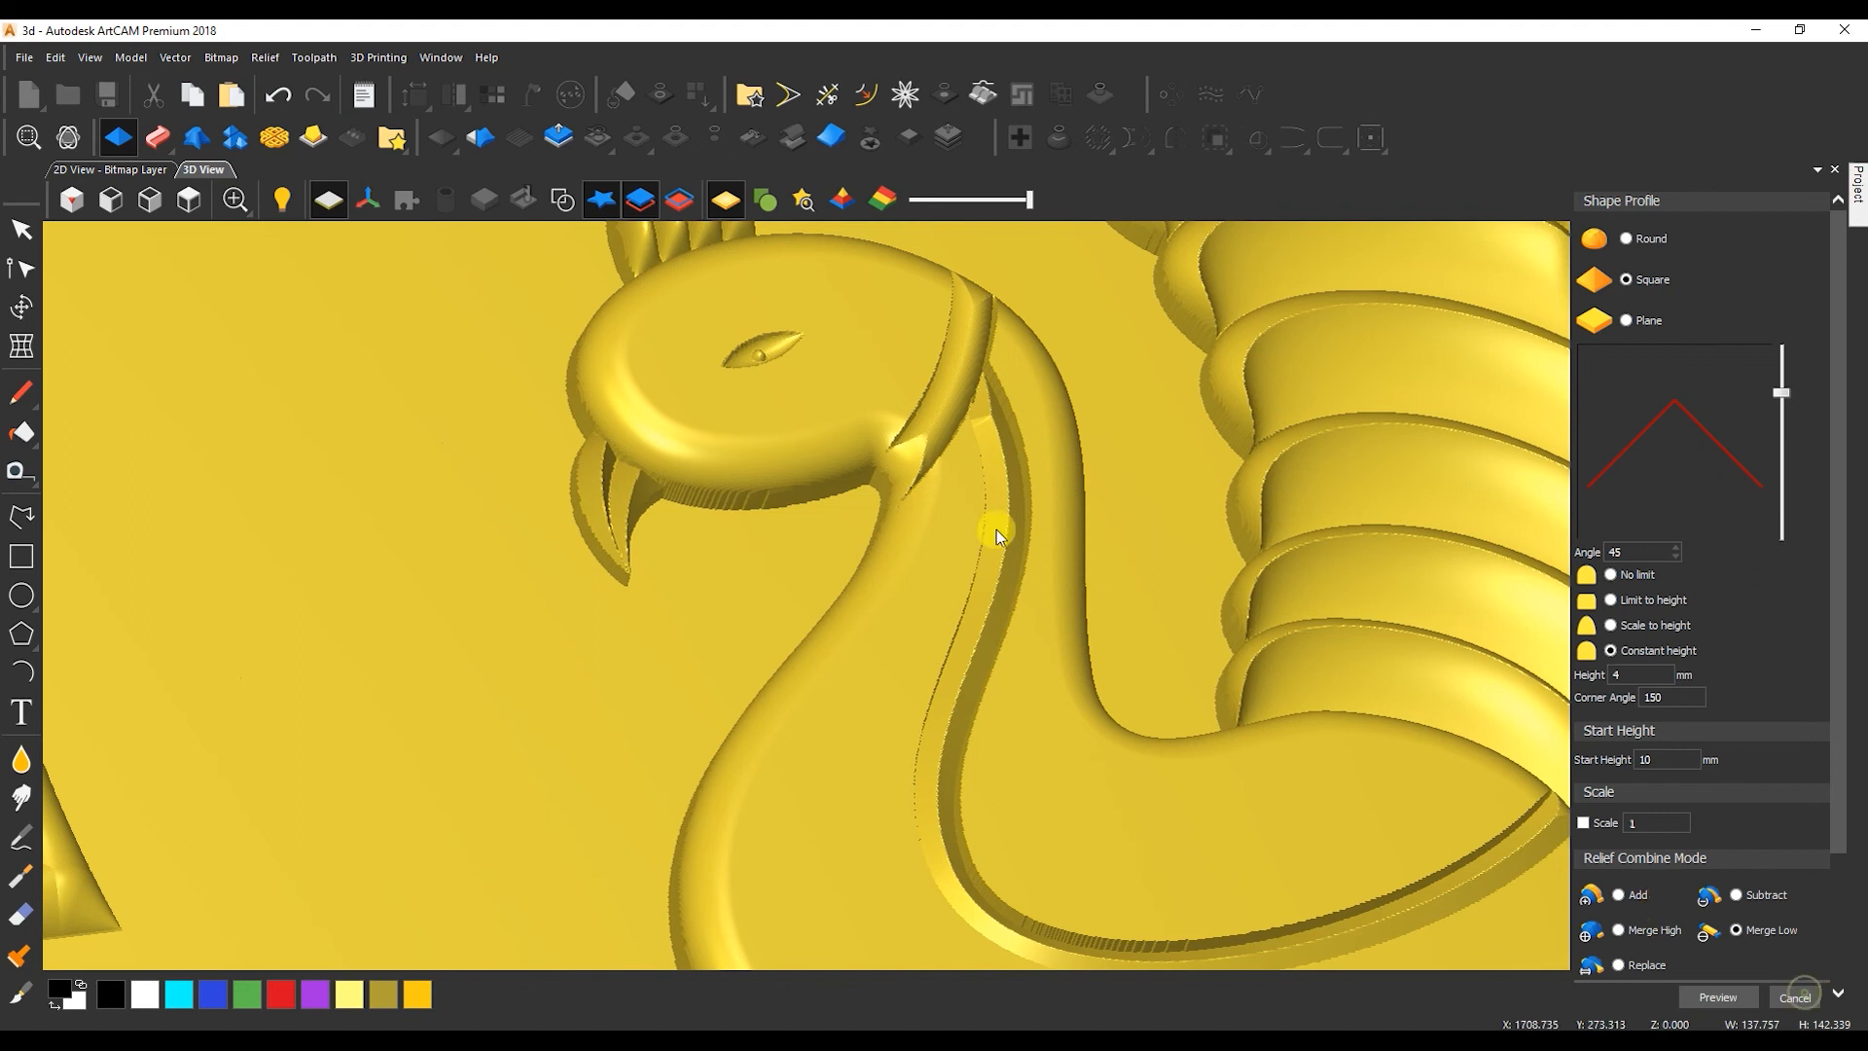
Select the collar band outline and reshape it with a square profile, checking it in 3D.
scroll(1116, 616, down, 4)
scroll(1059, 461, up, 2)
click(105, 175)
scroll(780, 432, down, 3)
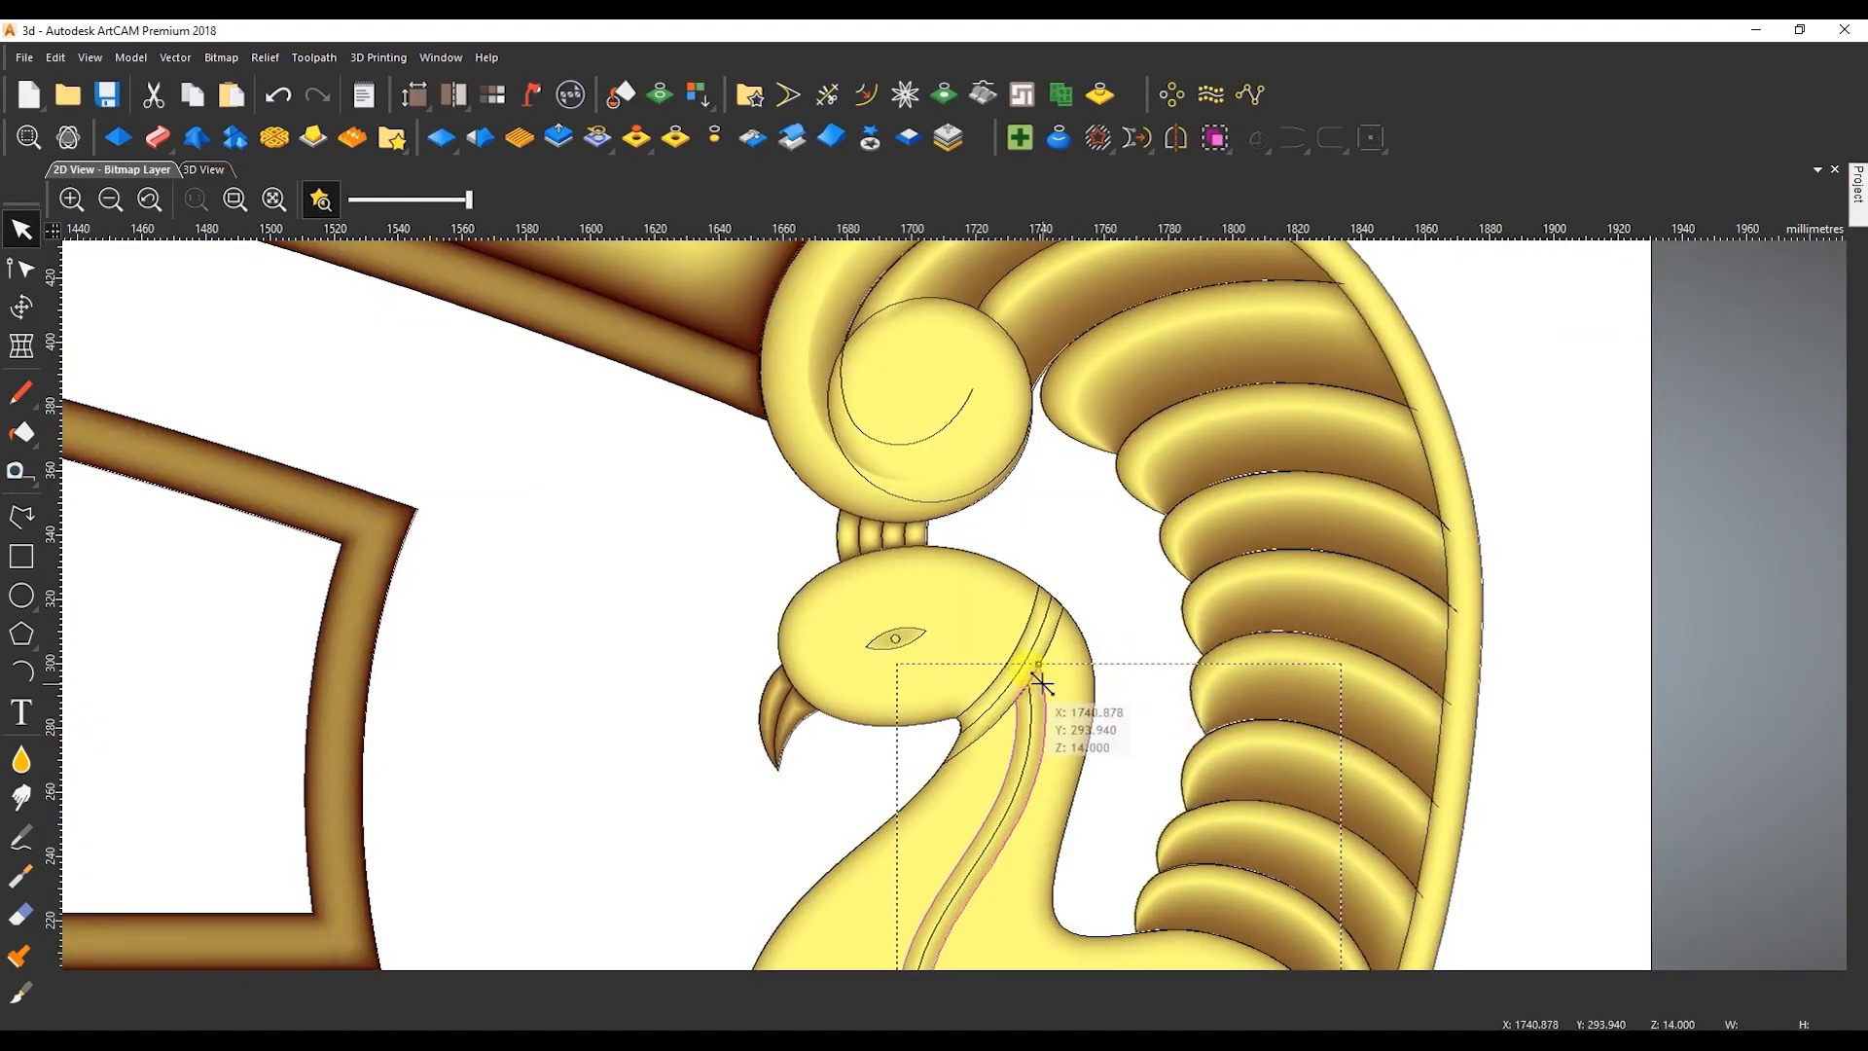
scroll(1042, 500, up, 4)
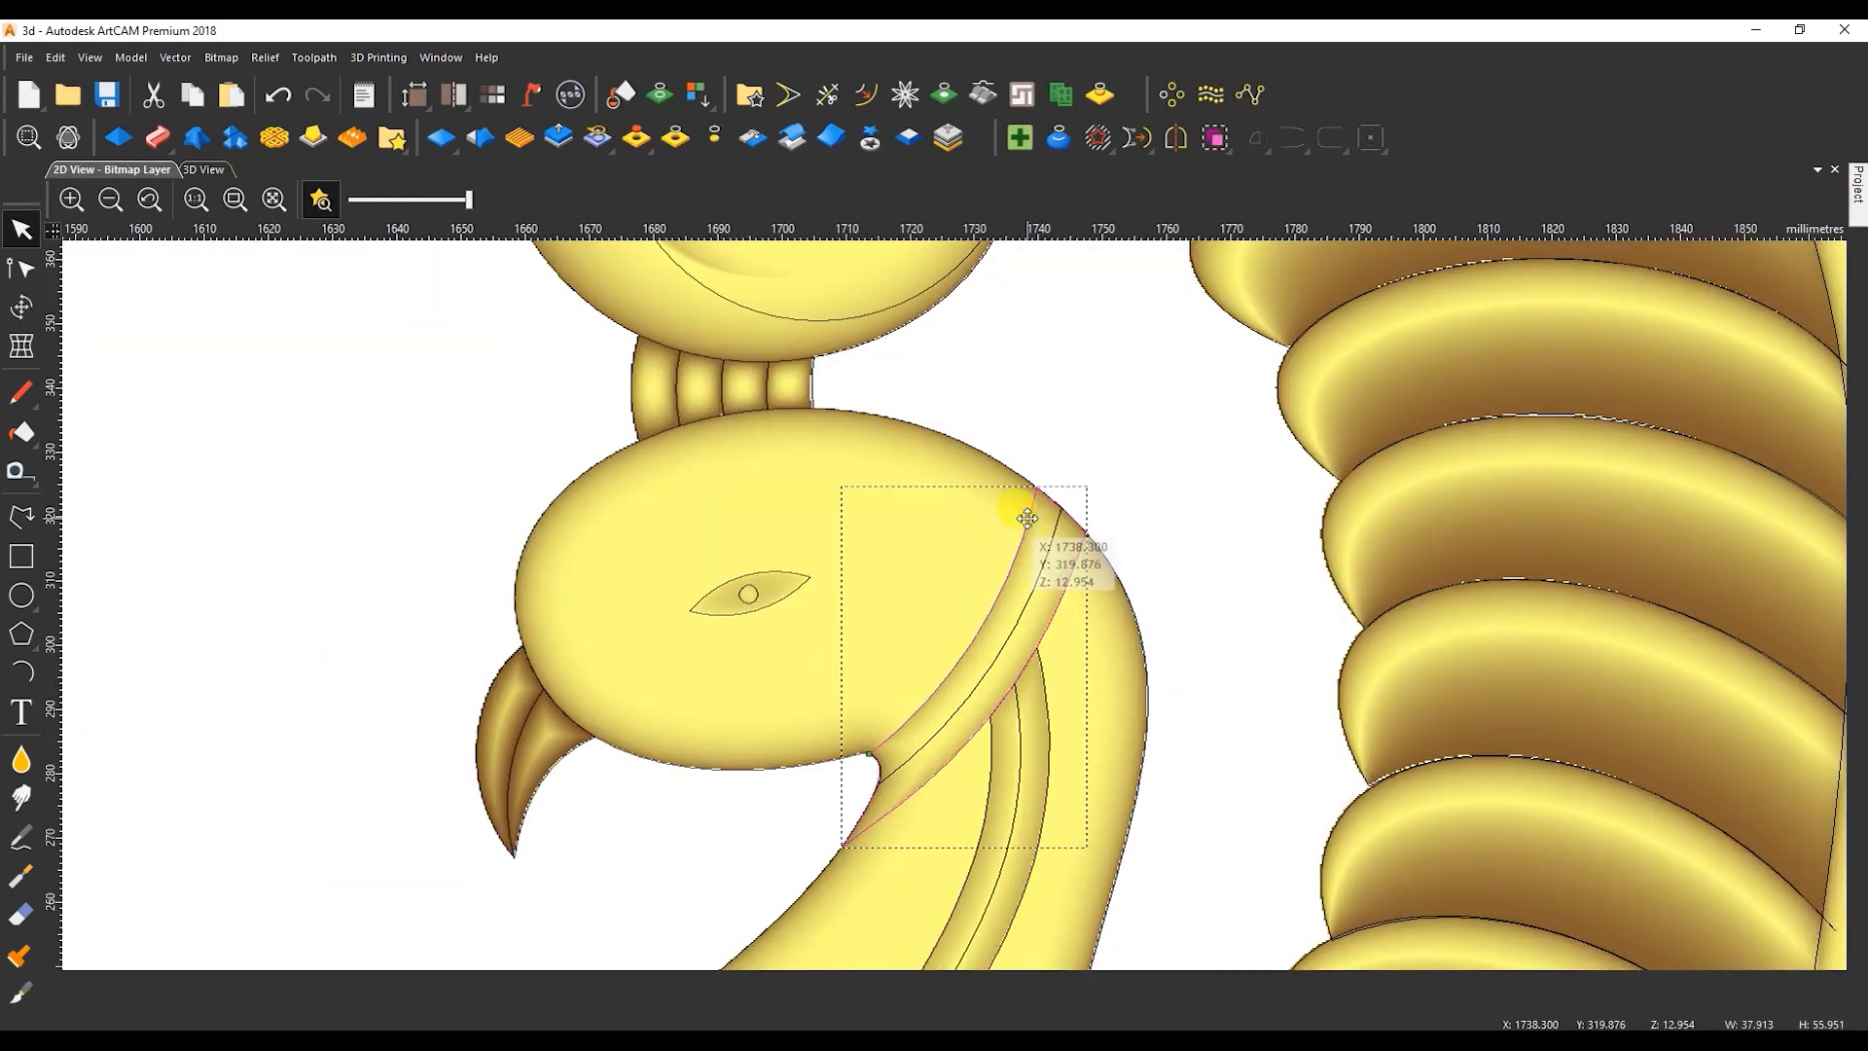
key(F12)
click(1627, 280)
click(214, 169)
drag(942, 594, 1080, 467)
click(1807, 998)
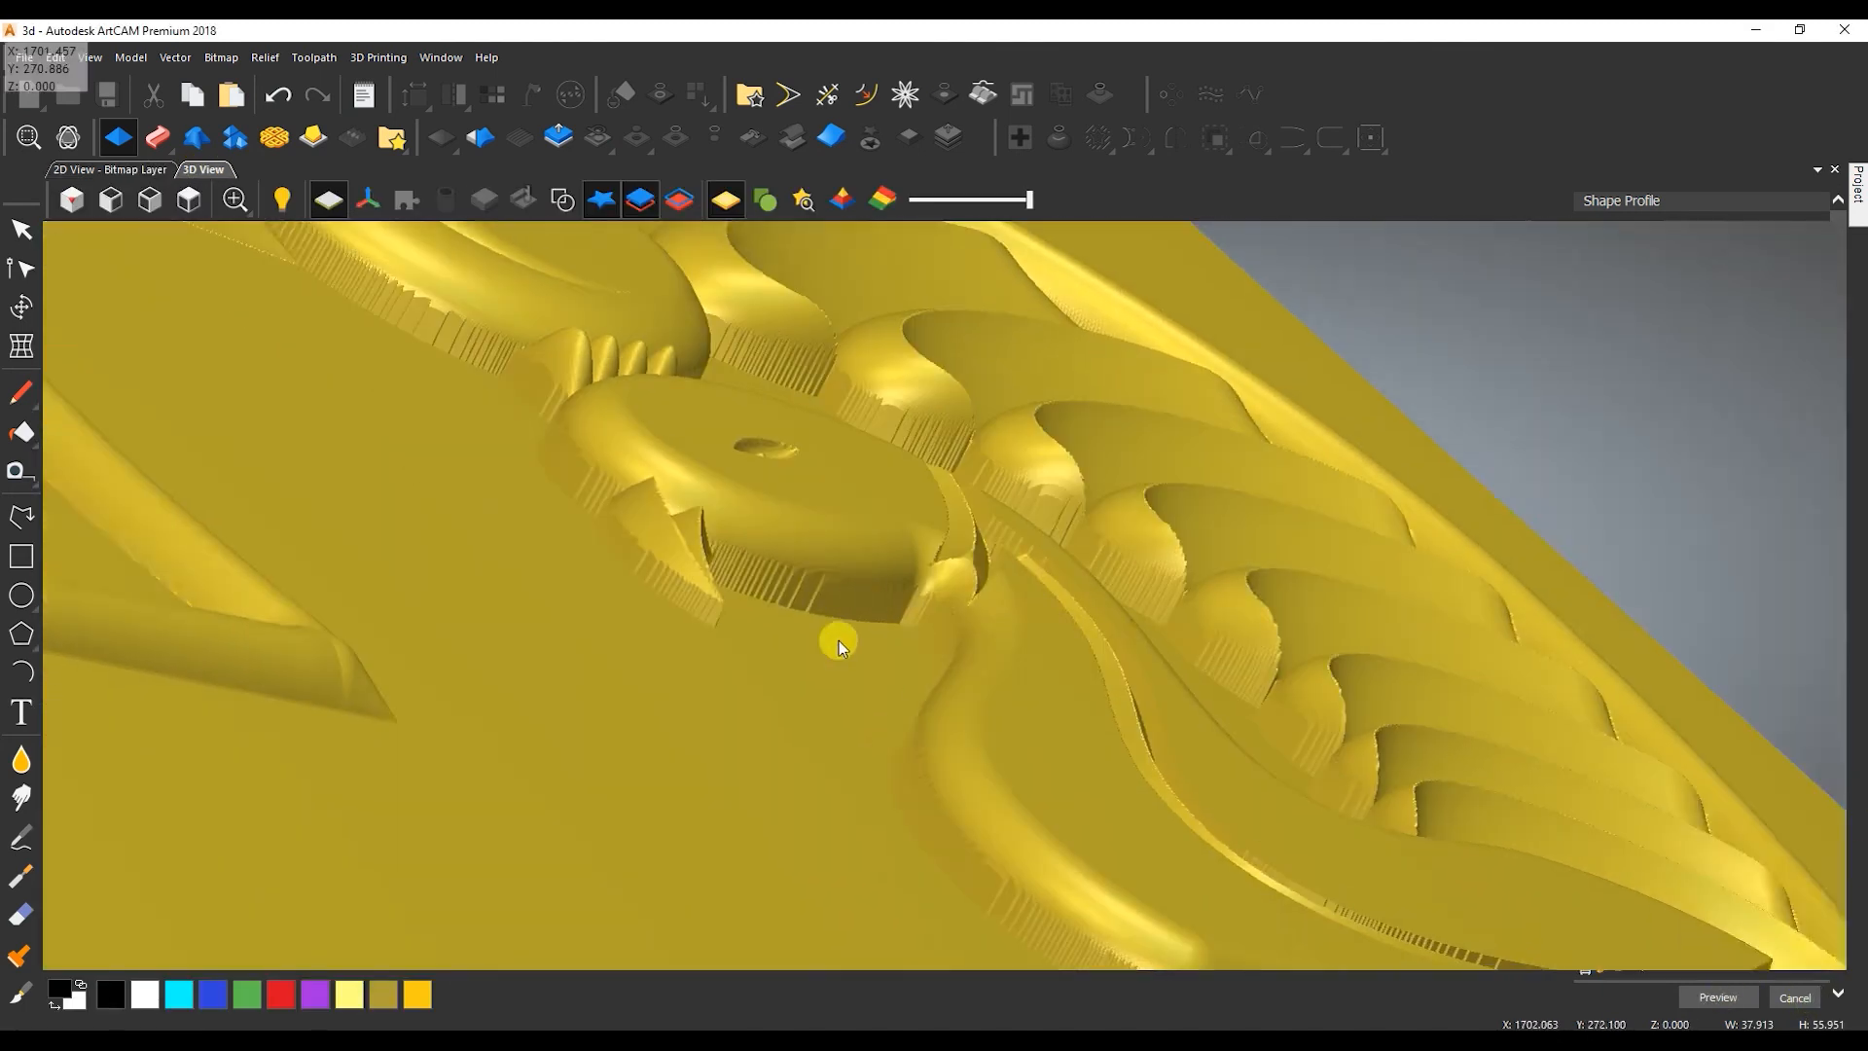
Examine the collar, the neck stripe and the whole headboard relief in the 3D and 2D views.
drag(866, 605, 593, 691)
click(23, 228)
key(F2)
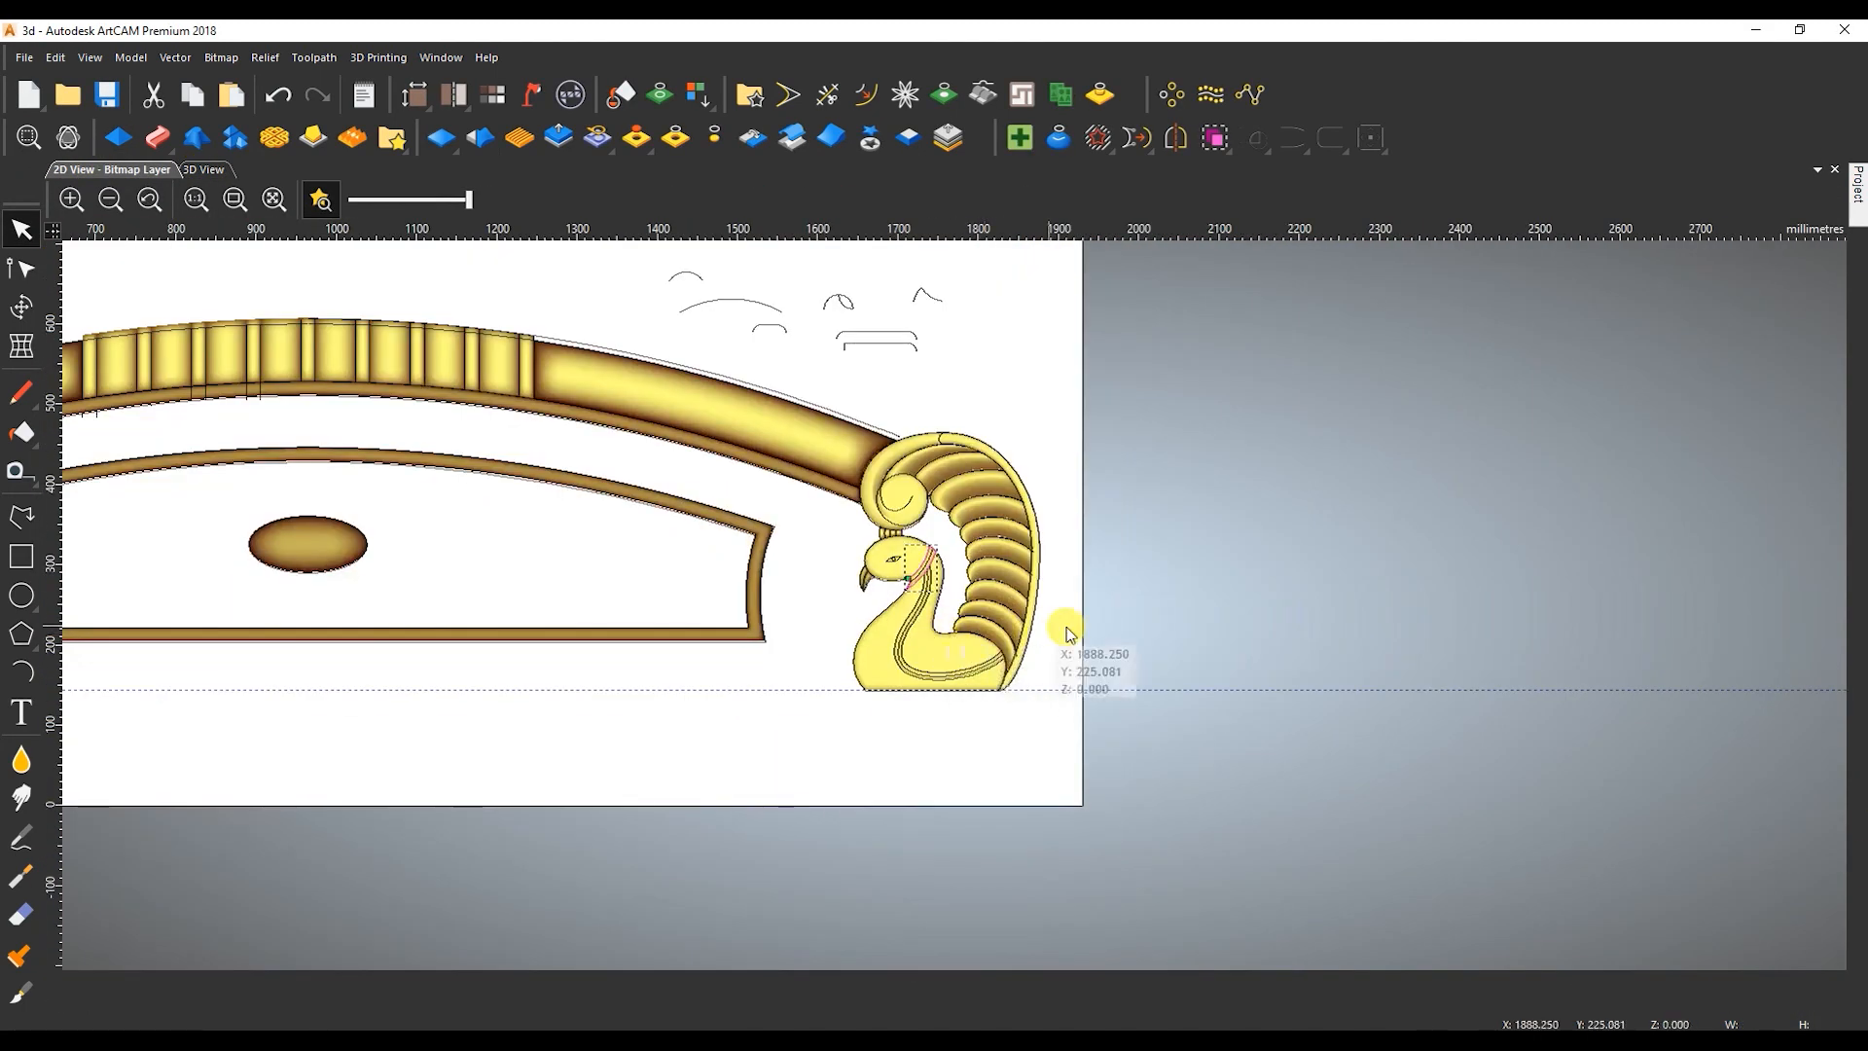
scroll(1004, 632, down, 3)
click(205, 169)
scroll(639, 543, down, 2)
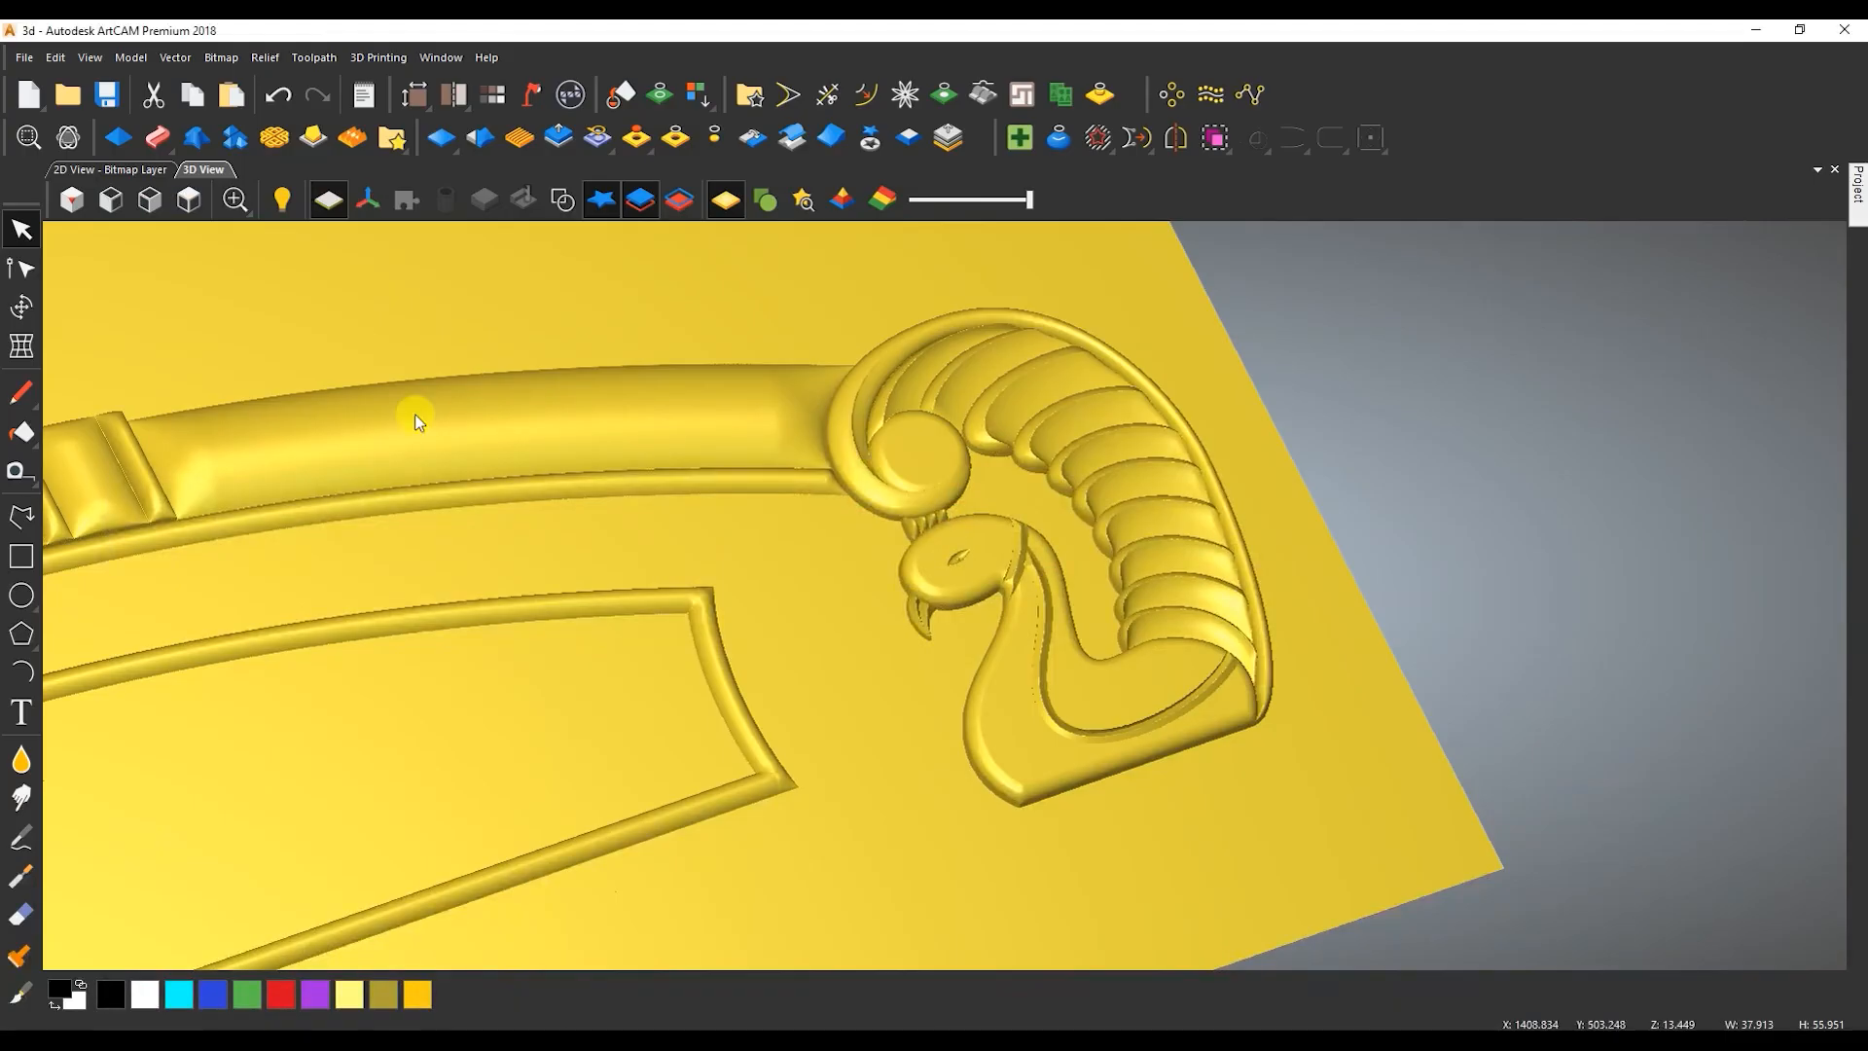
click(115, 171)
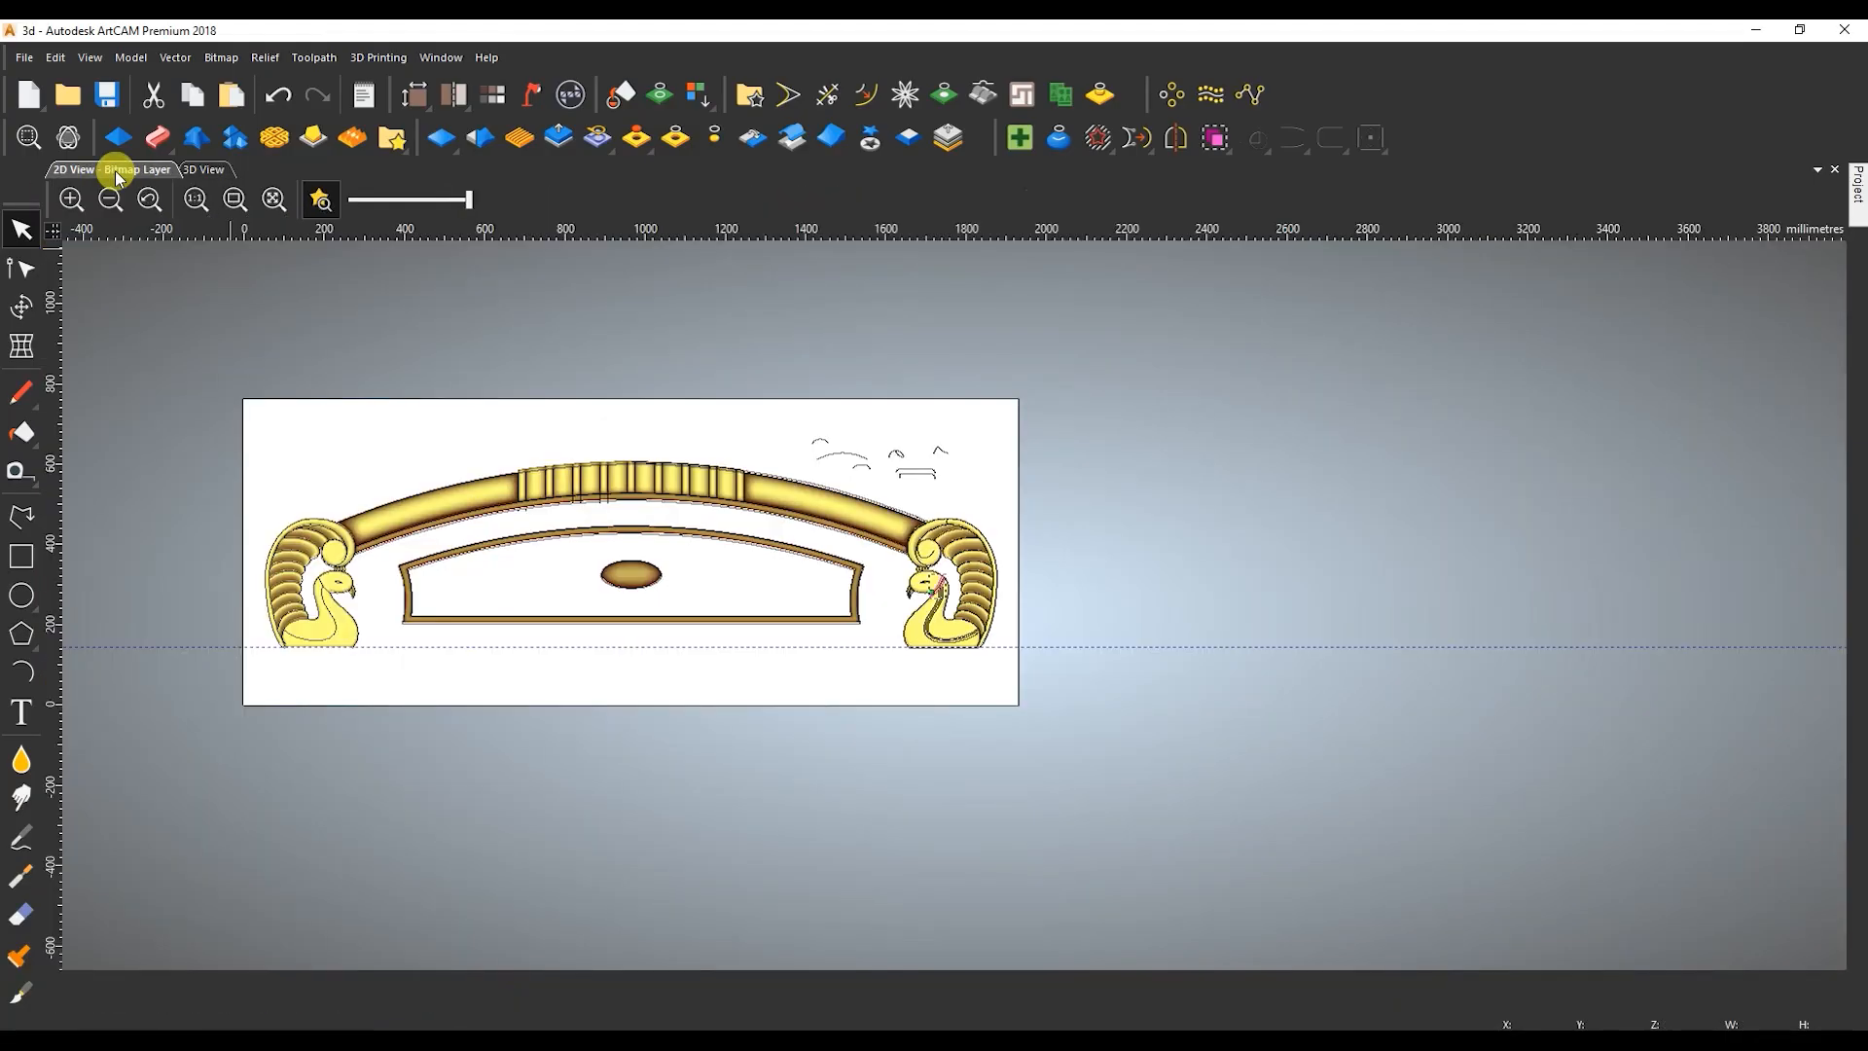
Draw a rectangle about 1225 by 68 mm below the base guide, starting at a vertical guide beside the left peacock's tail.
scroll(357, 620, up, 2)
scroll(460, 615, down, 1)
click(786, 1027)
click(786, 1027)
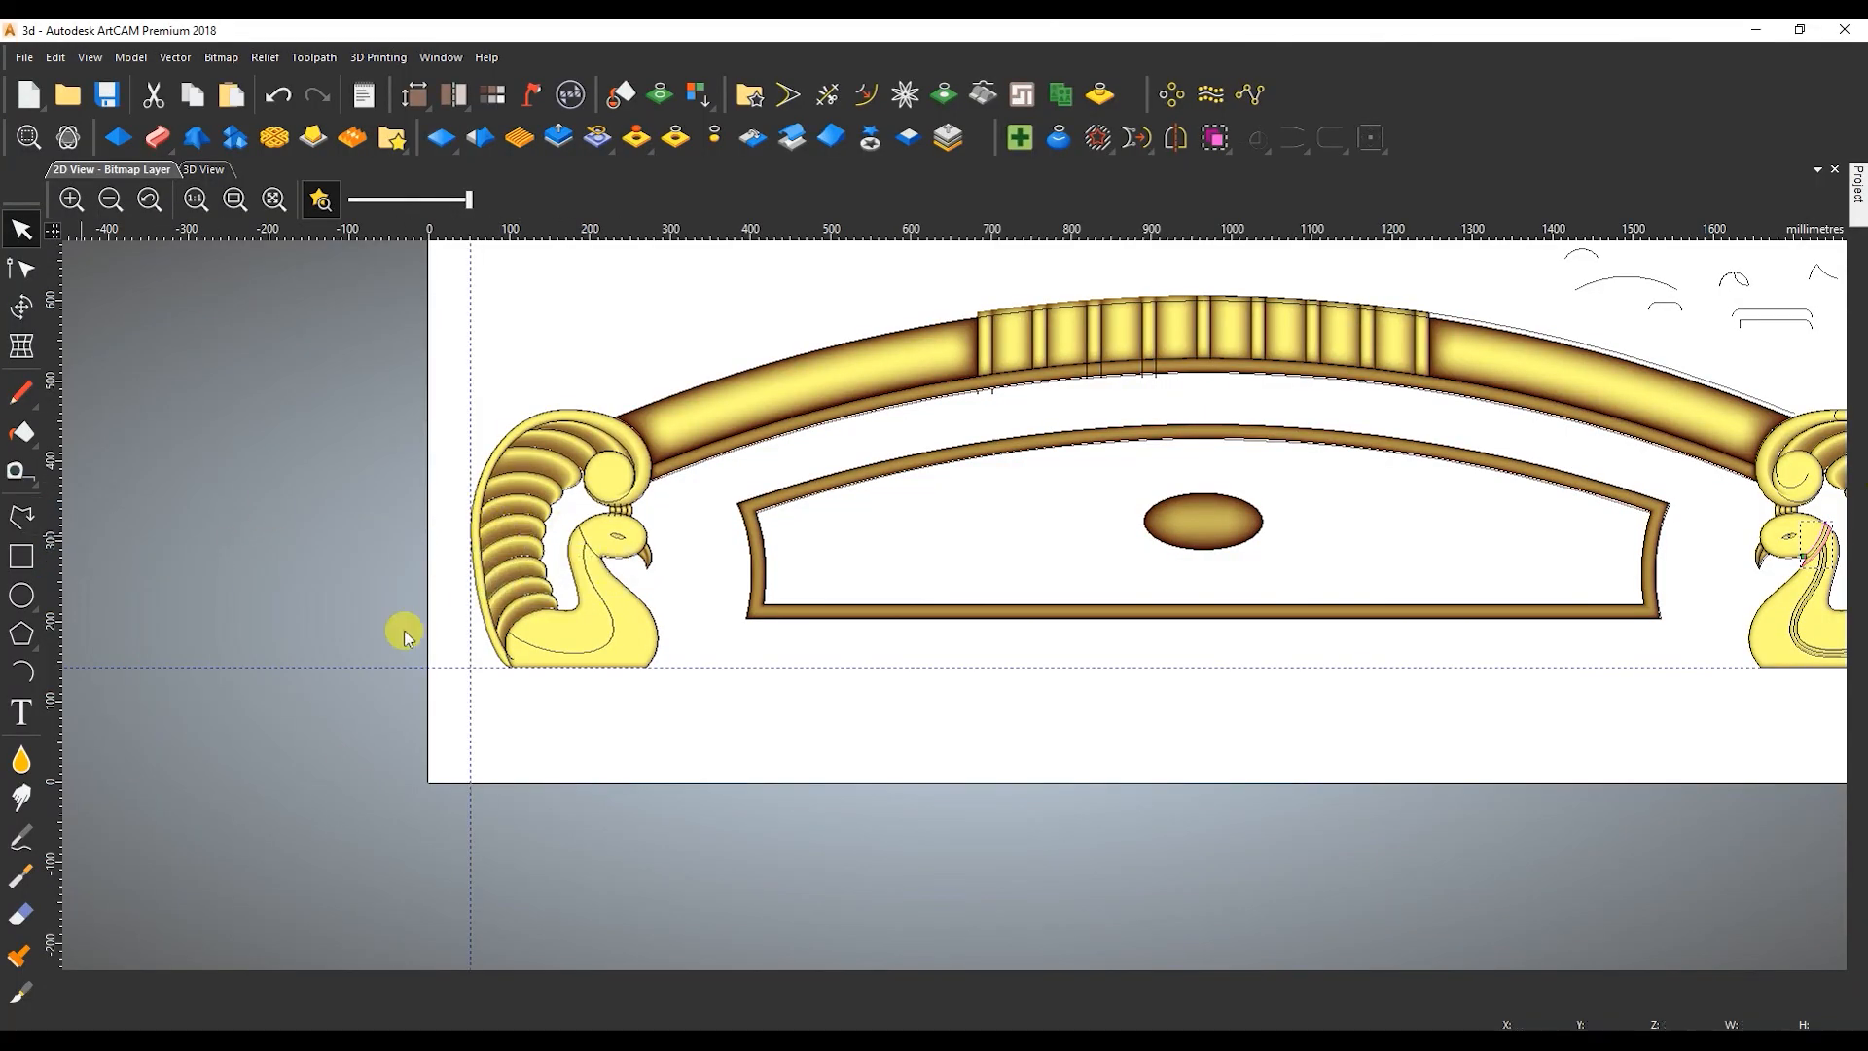
click(22, 517)
click(22, 556)
drag(118, 795, 1102, 849)
key(Return)
Set the base rectangle's height to 40 mm without keeping the aspect ratio.
key(t)
drag(1698, 260, 1642, 256)
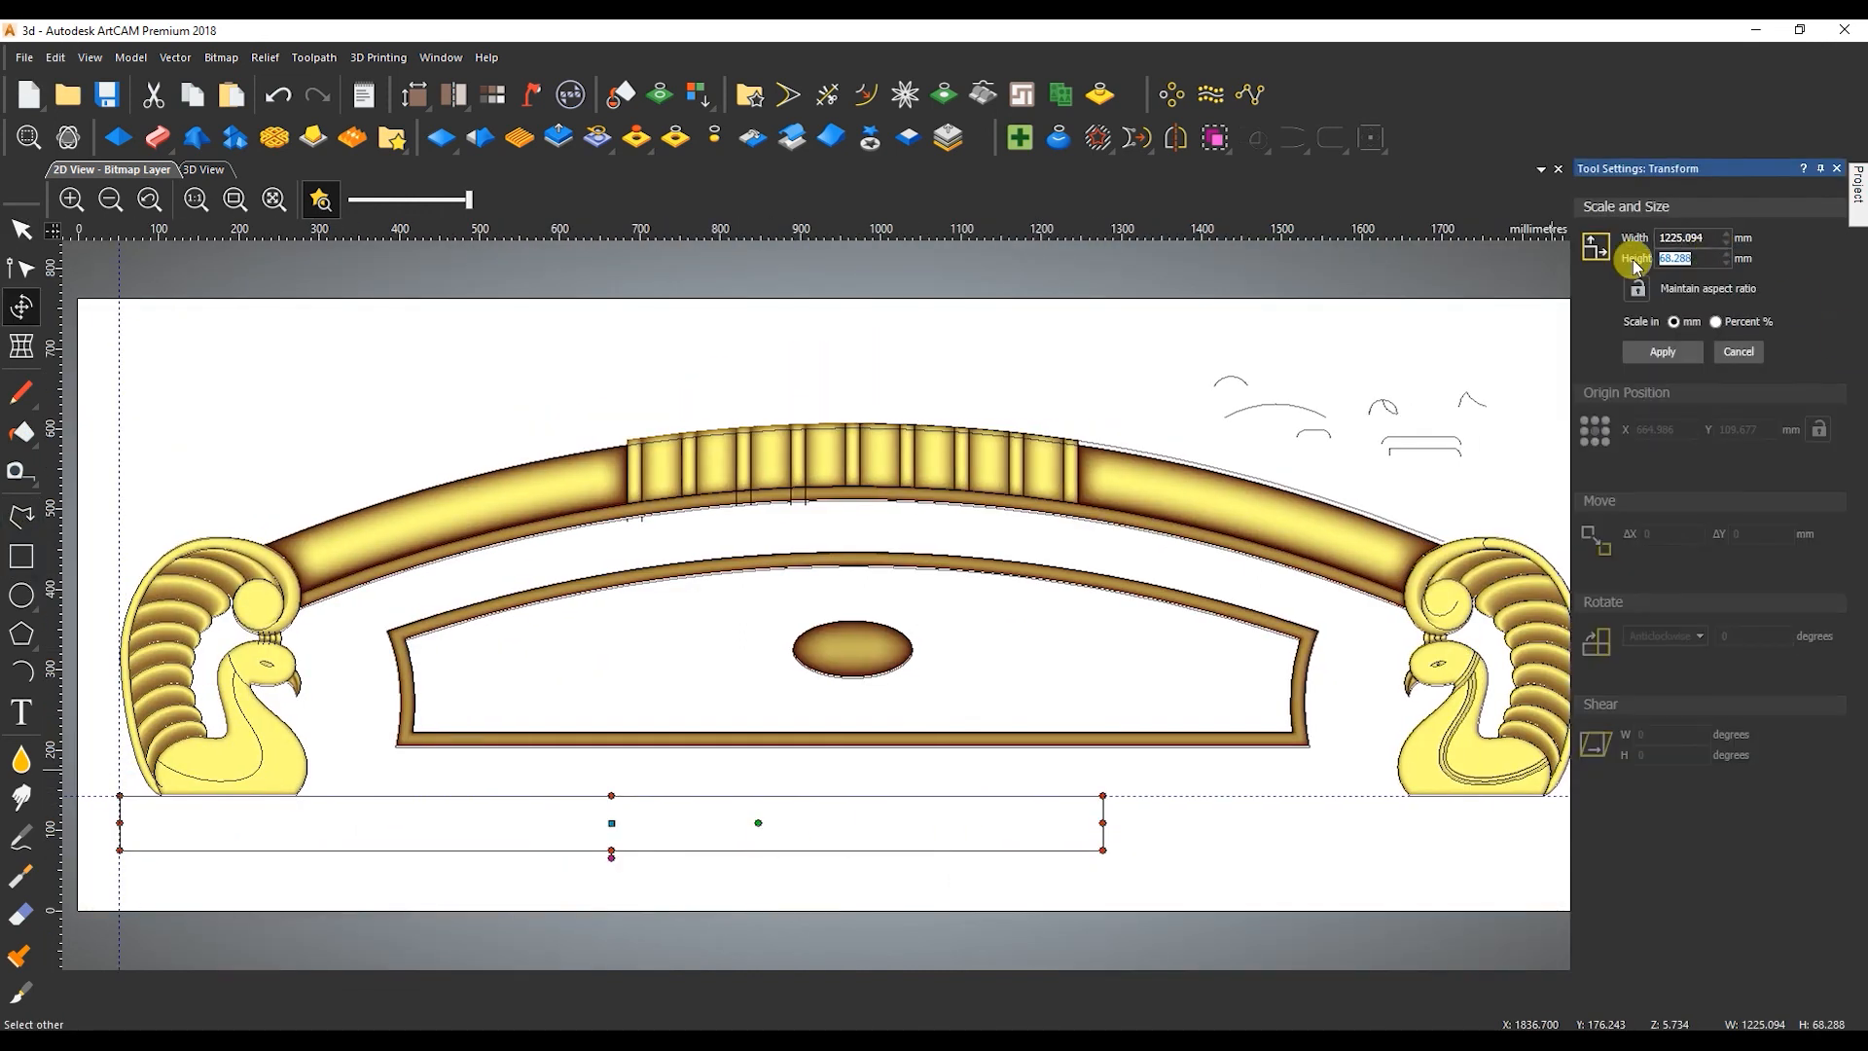
click(1666, 352)
Move the base rectangle's end nodes toward the right peacock, widening the rectangle to about 1791 mm.
scroll(250, 792, up, 3)
key(n)
scroll(246, 778, down, 2)
drag(1113, 624, 1139, 681)
key(Right)
key(Right)
key(Right)
key(Right)
key(Right)
scroll(1408, 616, up, 2)
key(Right)
key(Right)
key(Right)
key(Right)
key(Right)
key(Right)
key(Right)
key(Right)
key(Right)
key(Right)
key(Right)
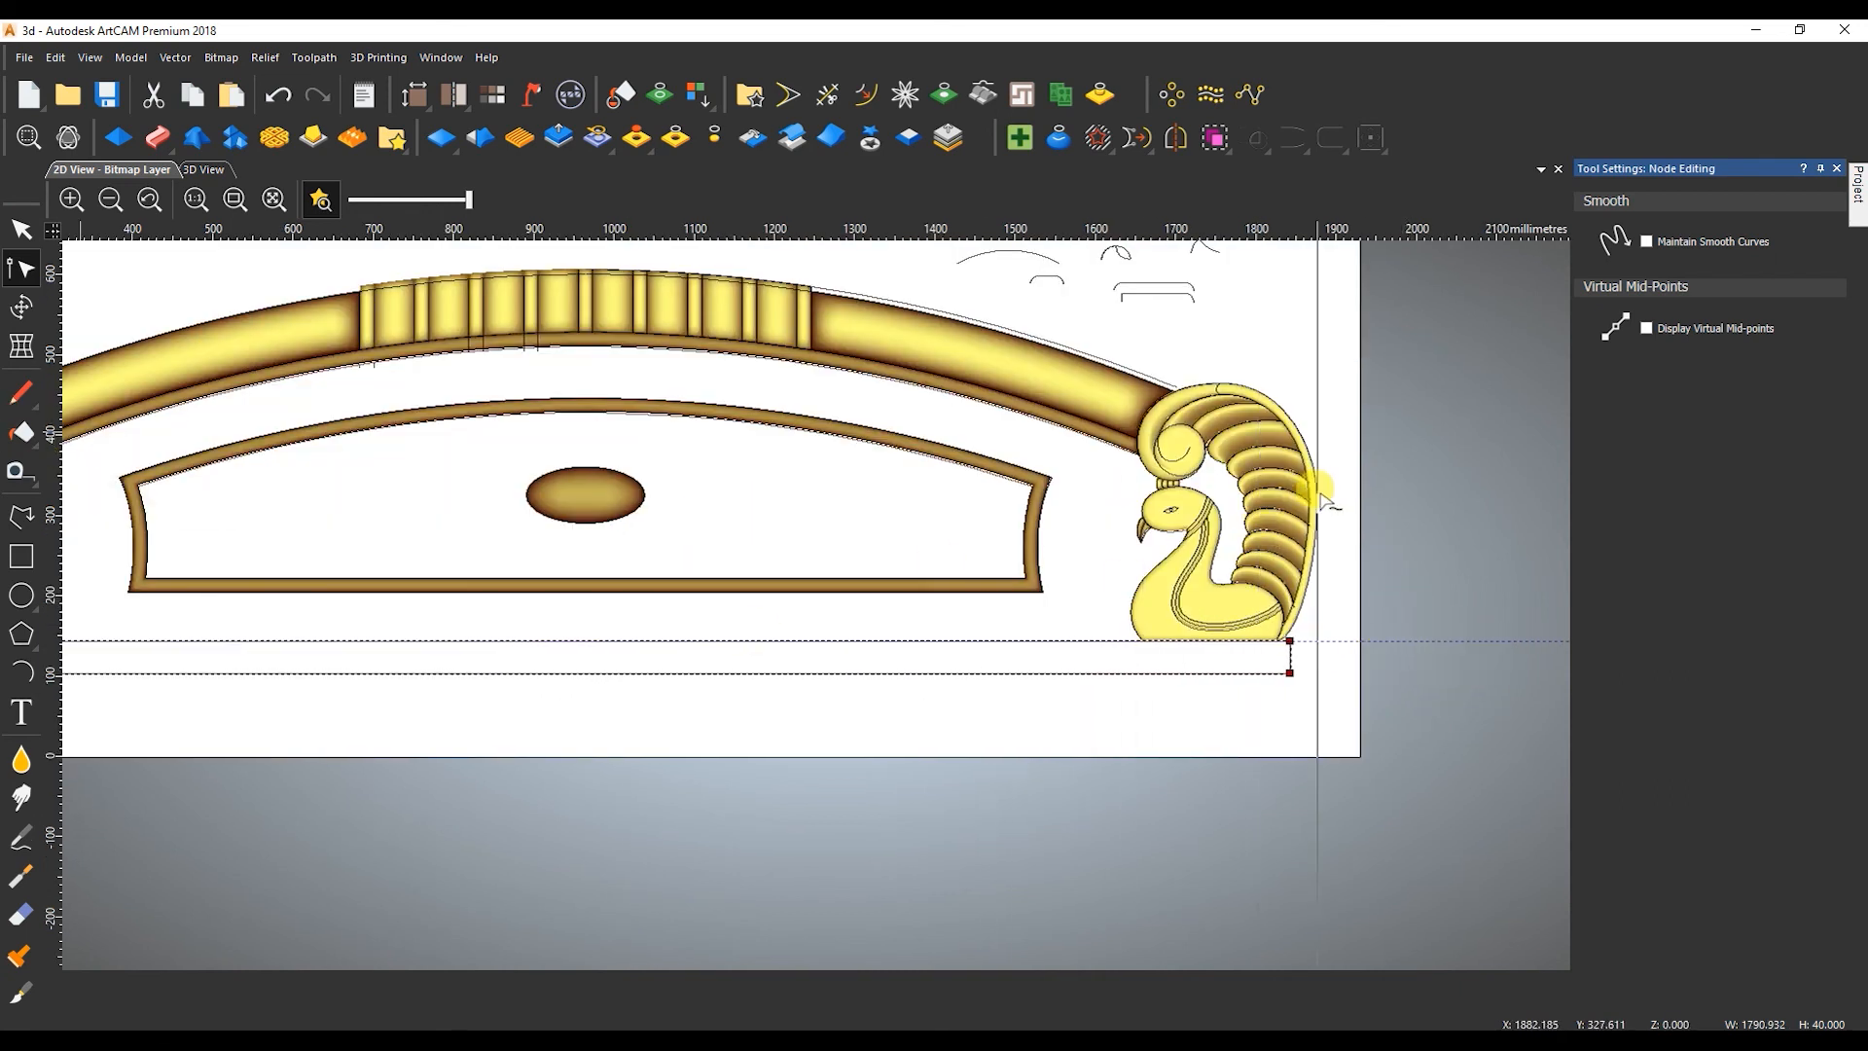
Align the rectangle's end with a vertical guide at the right peacock's outer edge, making it about 1825 mm wide.
key(Right)
key(Right)
scroll(1321, 650, up, 3)
key(Left)
key(Left)
click(861, 608)
click(1055, 389)
scroll(1013, 480, down, 5)
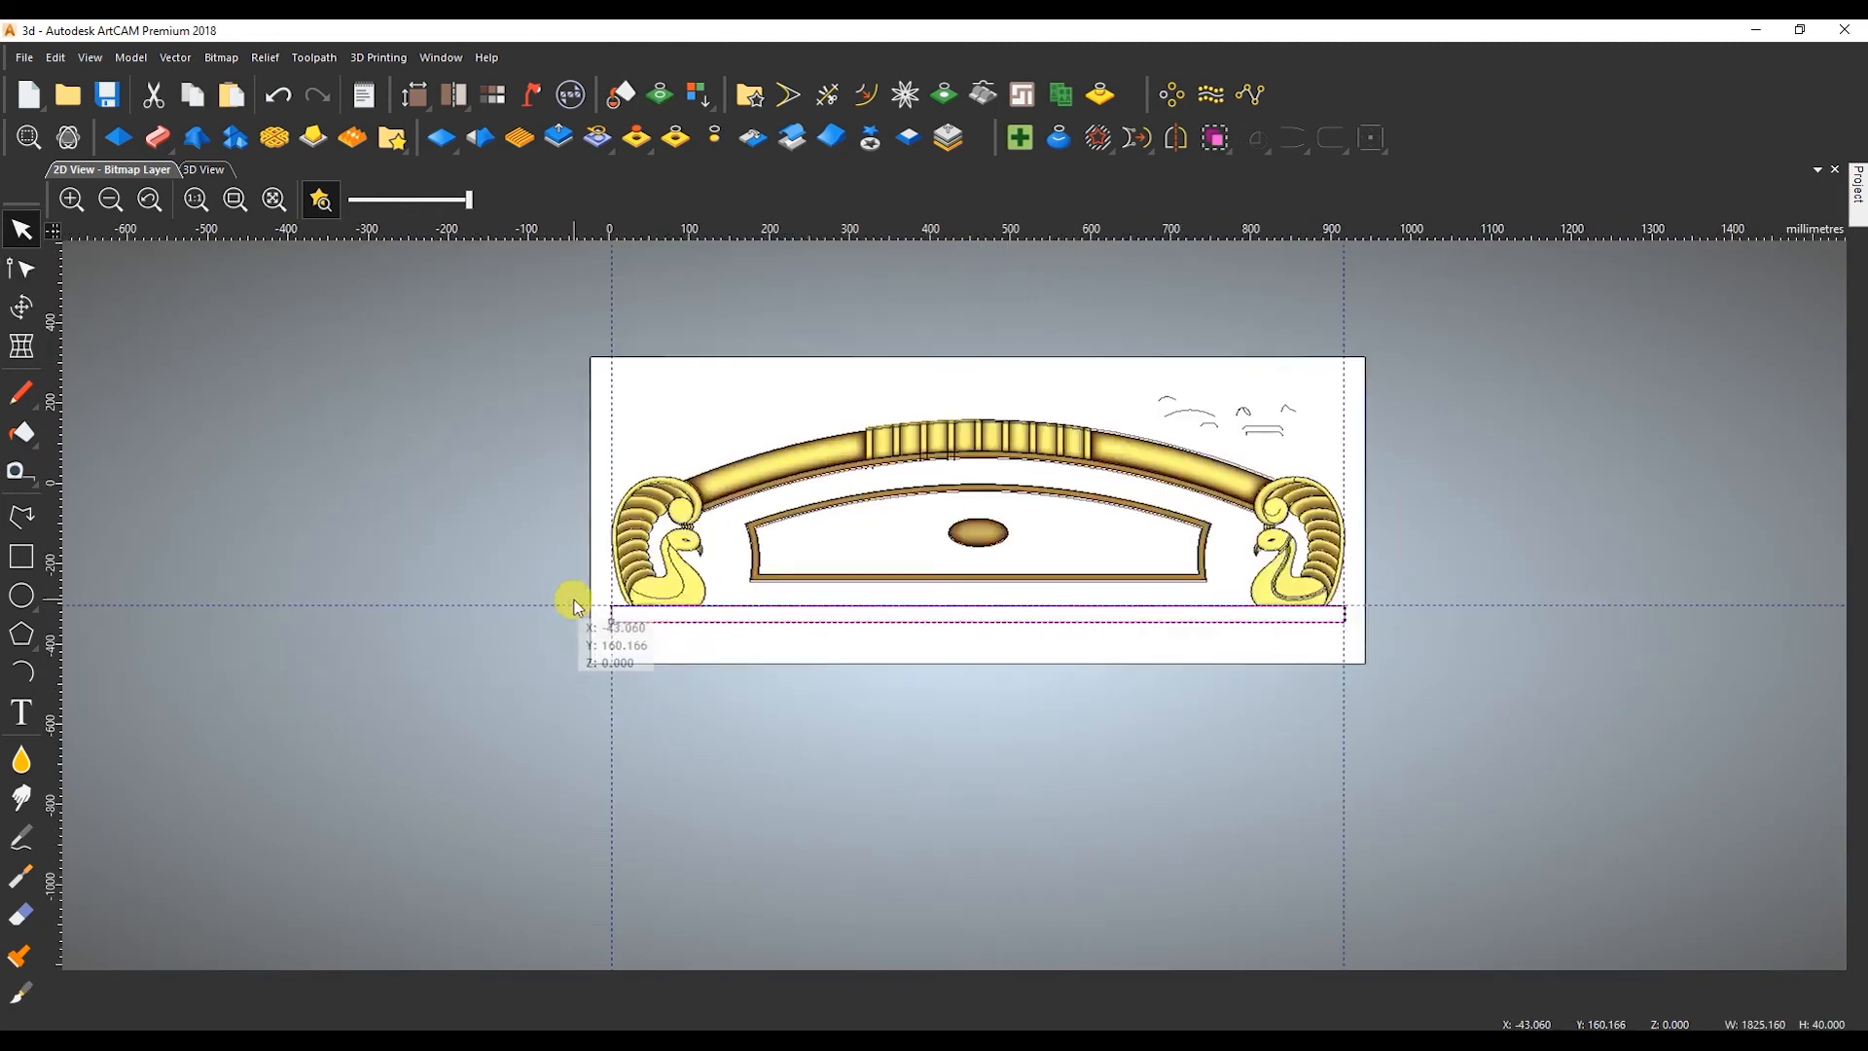
Shape the base rectangle with a square profile, constant height of 9 mm, start height of 5 mm and Merge High.
scroll(634, 599, up, 3)
key(F12)
click(1629, 280)
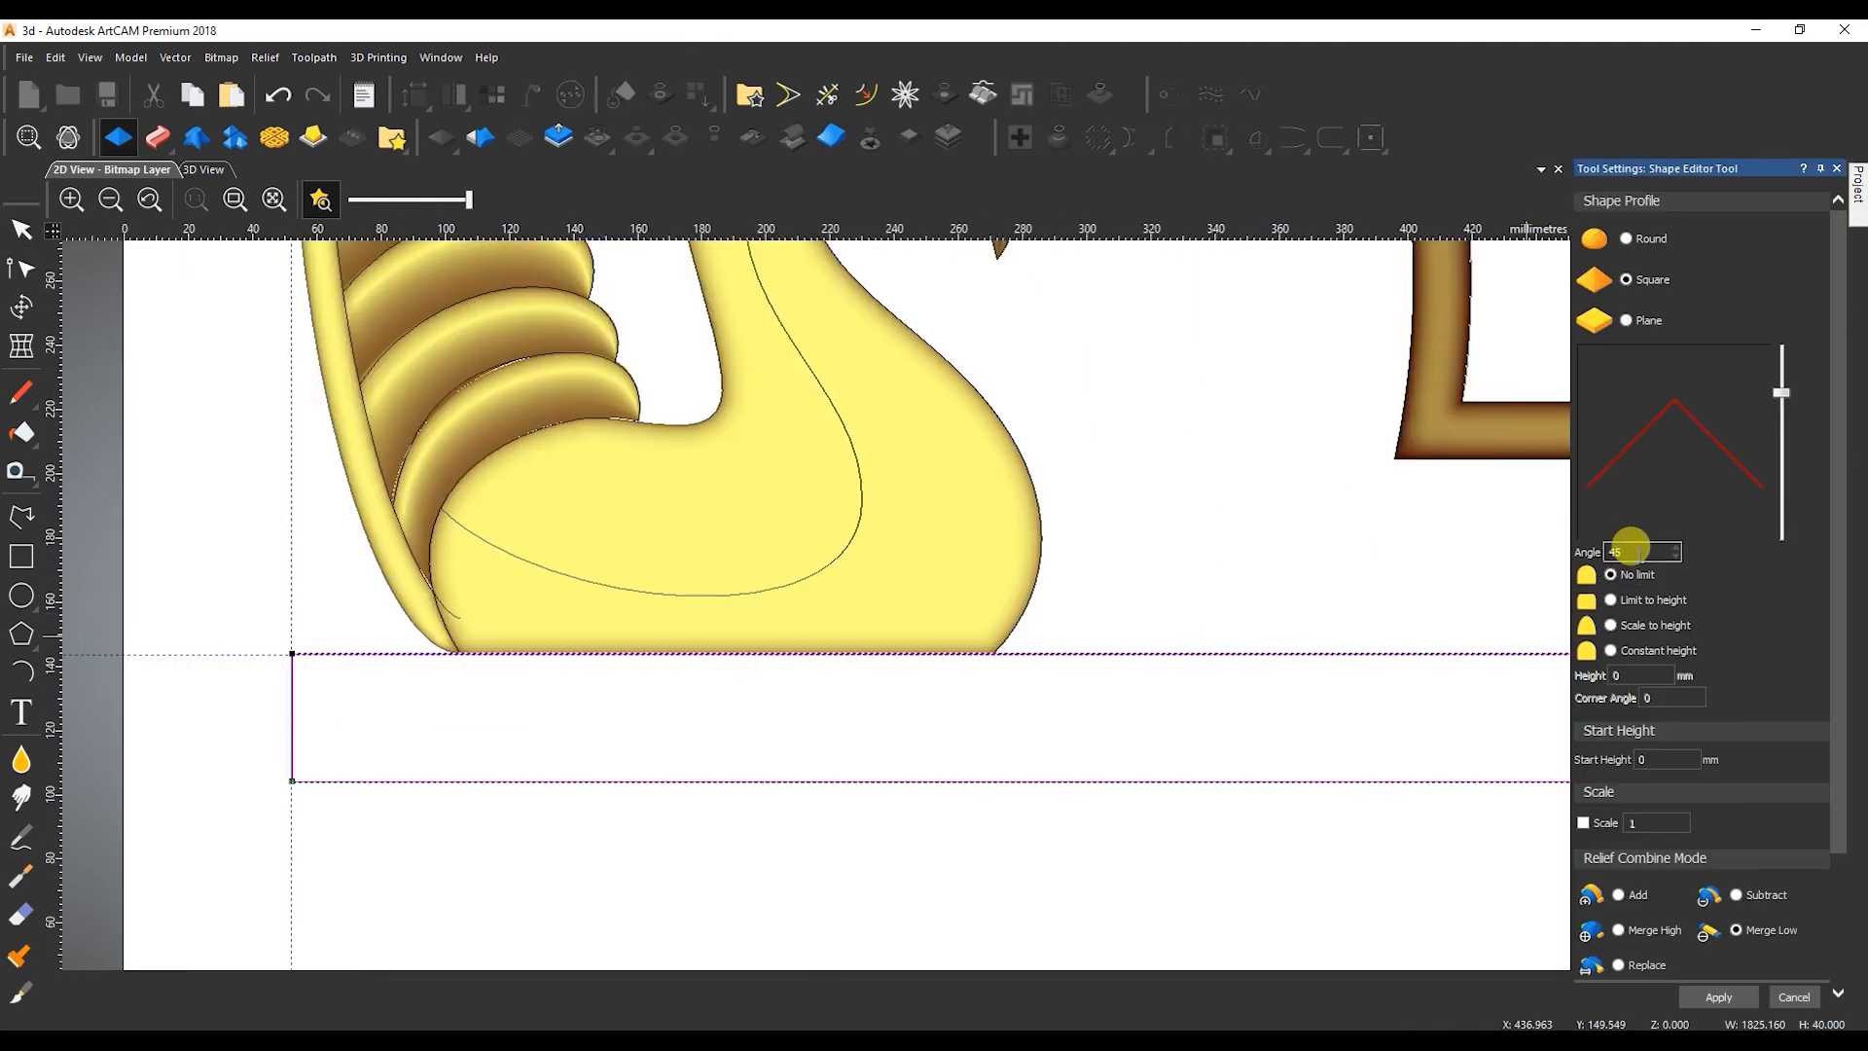
click(1620, 657)
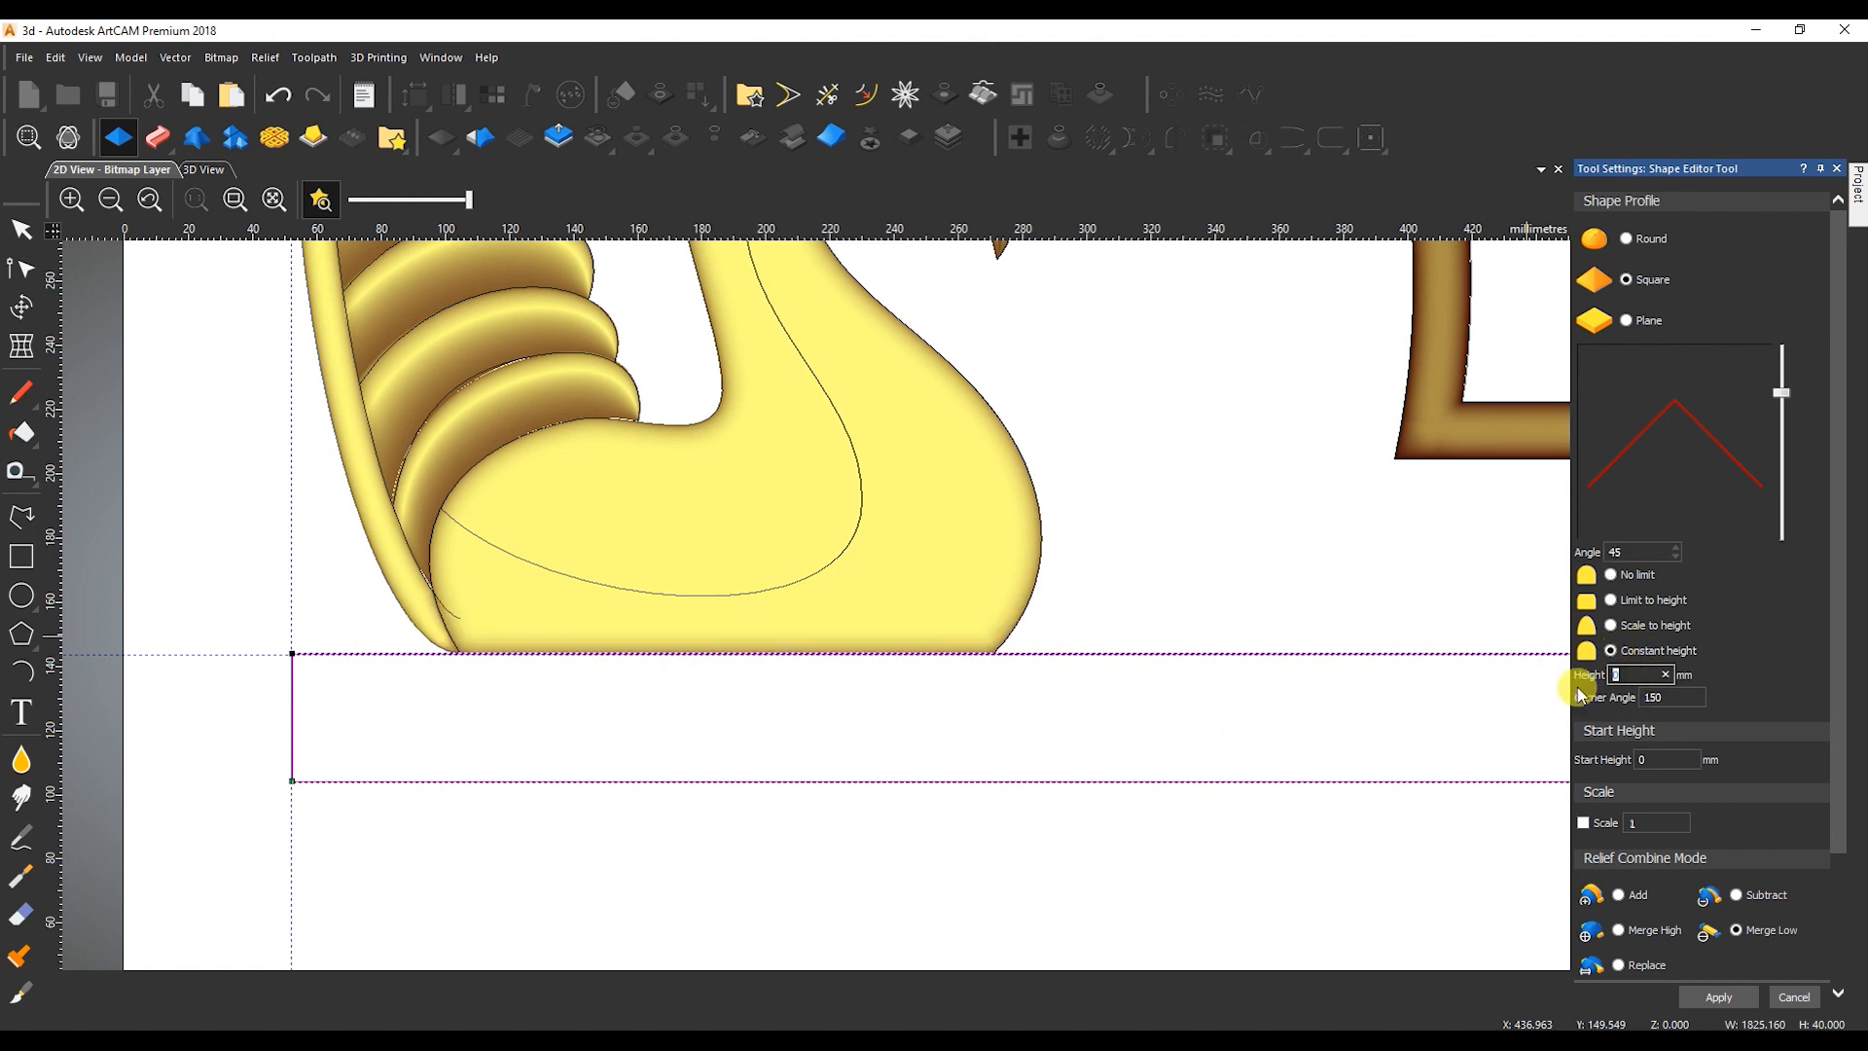
key(Tab)
key(Tab)
text(5)
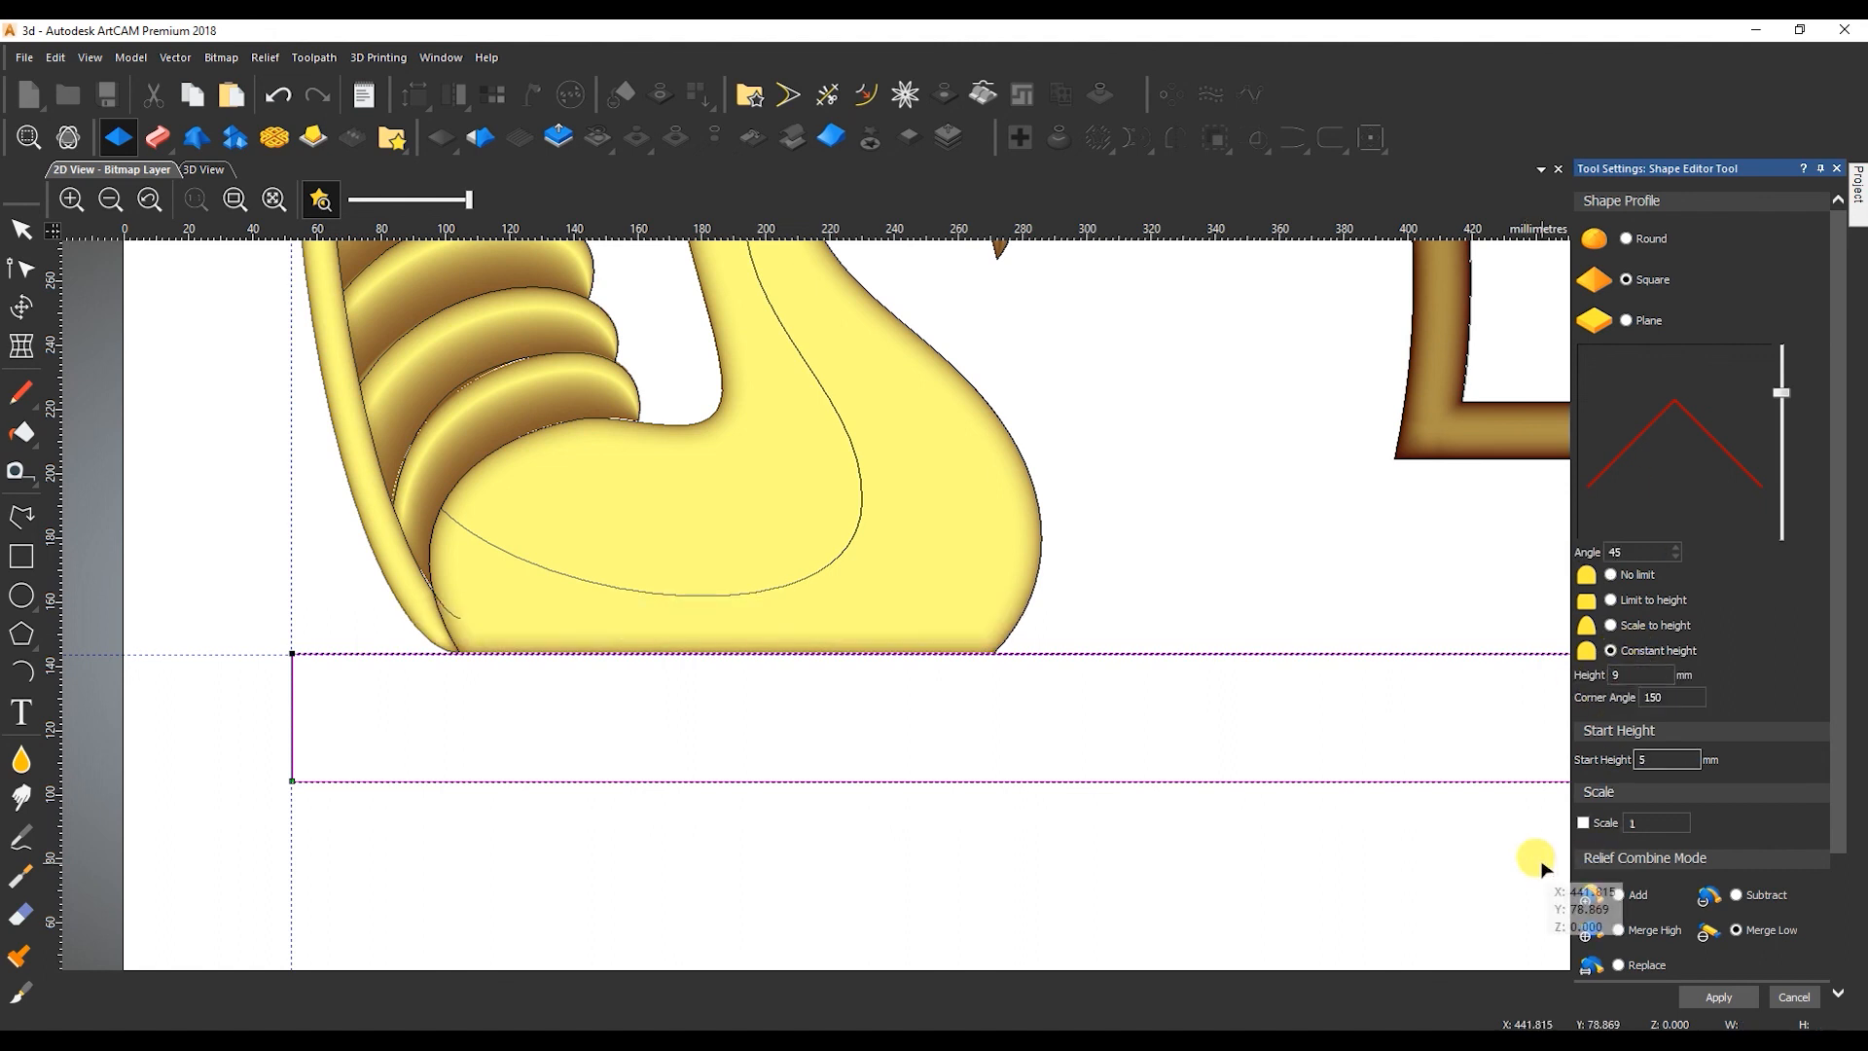
click(1591, 925)
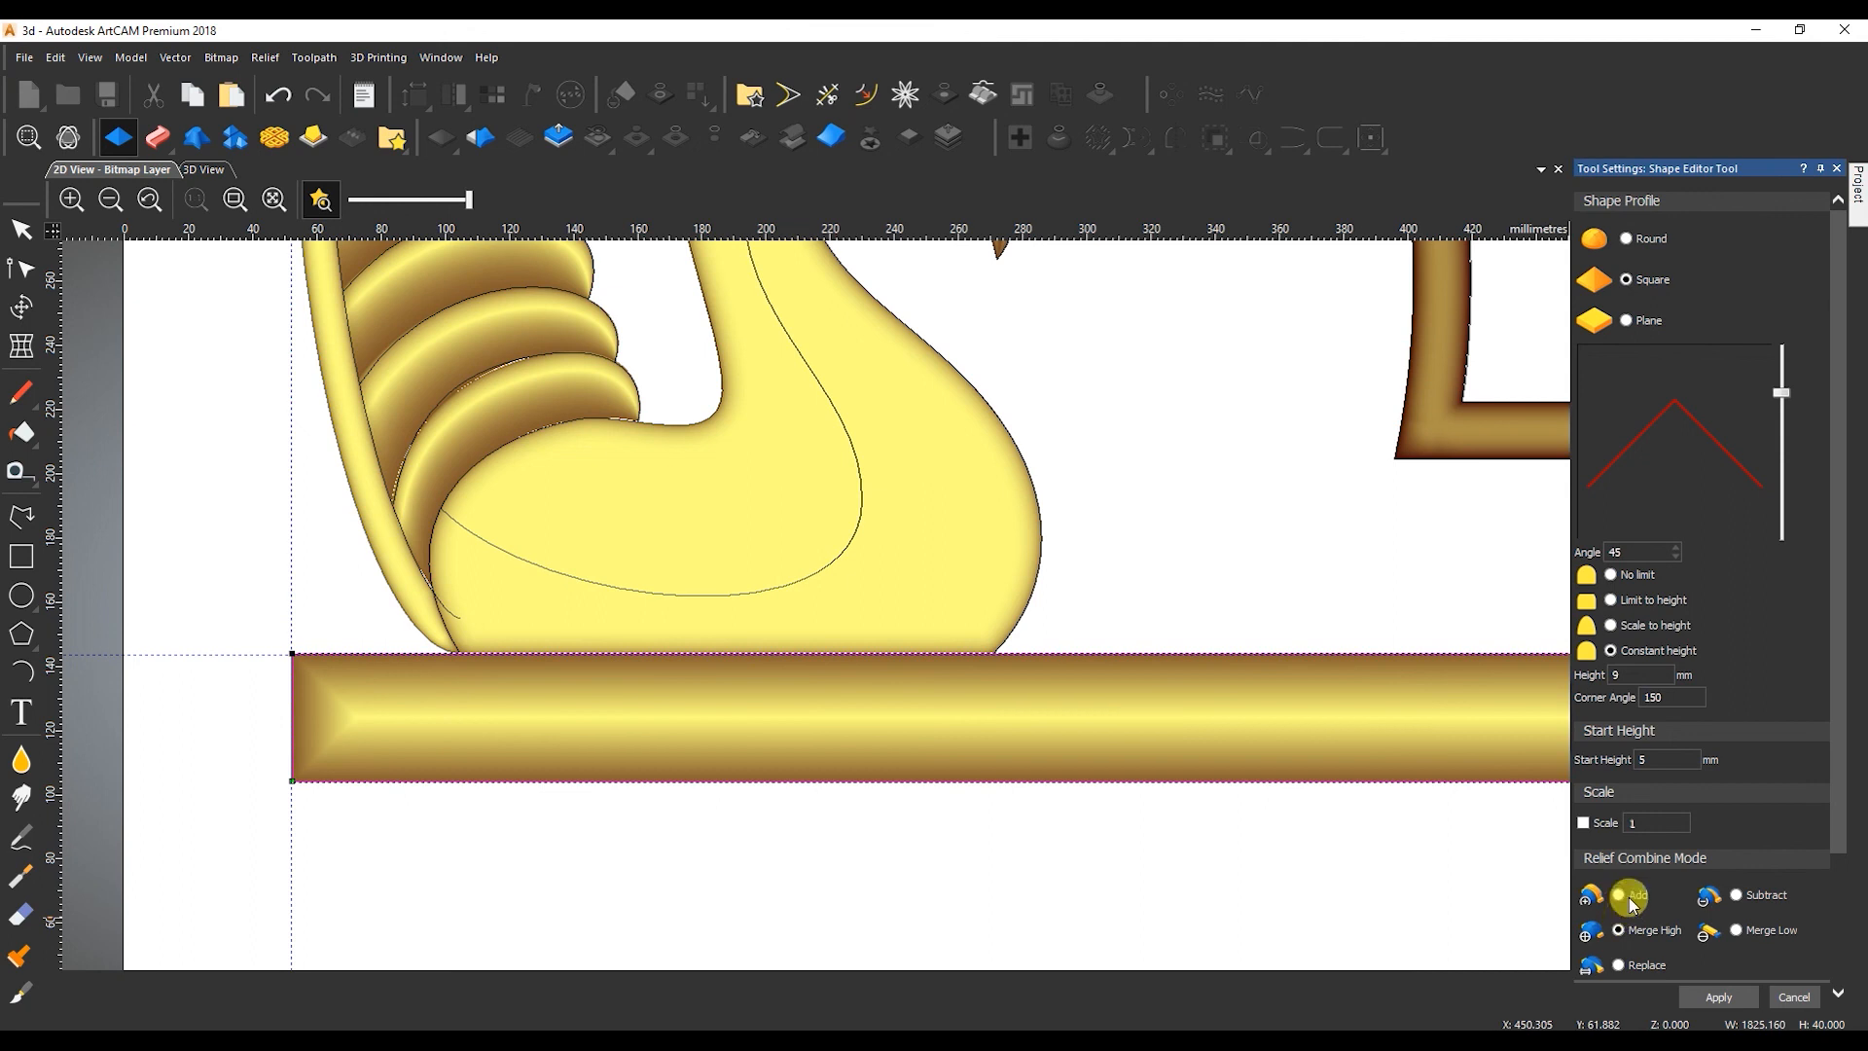
Change the base strip to a round profile with a 60-degree angle, apply it and check it in 3D.
text(60)
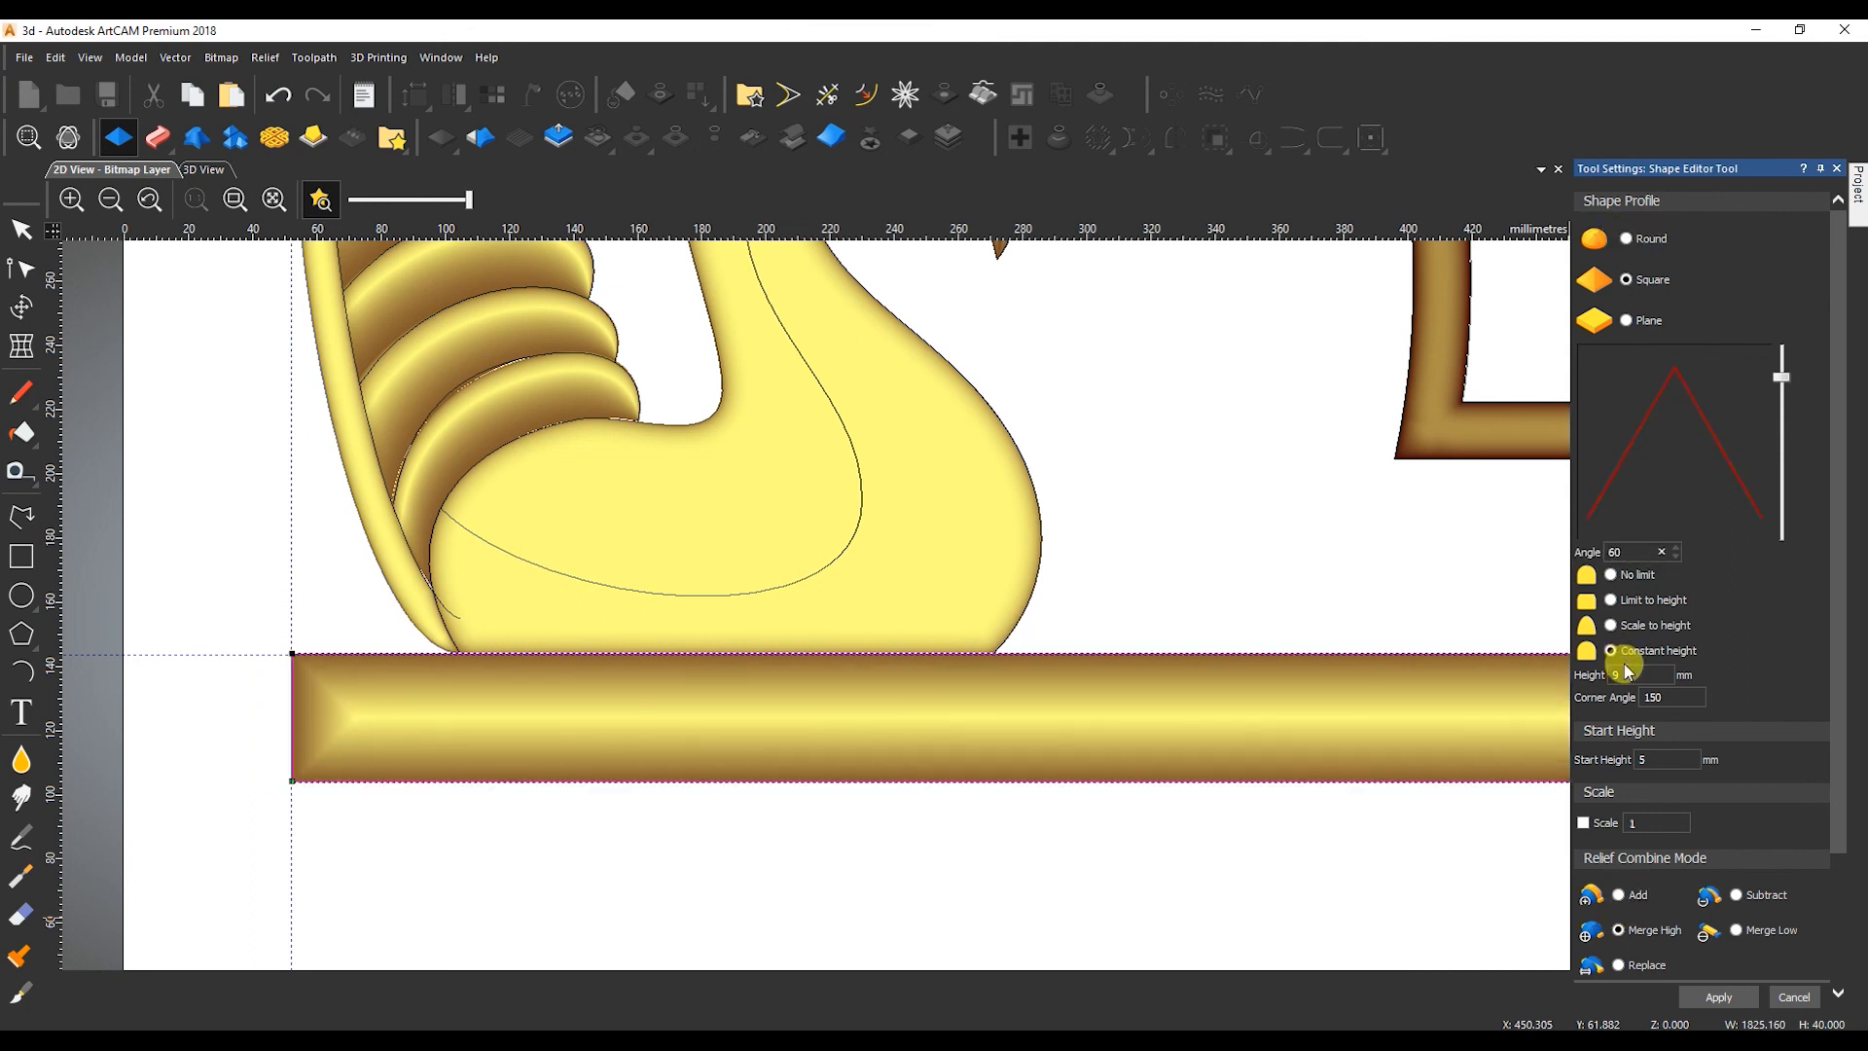
click(1629, 239)
scroll(924, 623, down, 2)
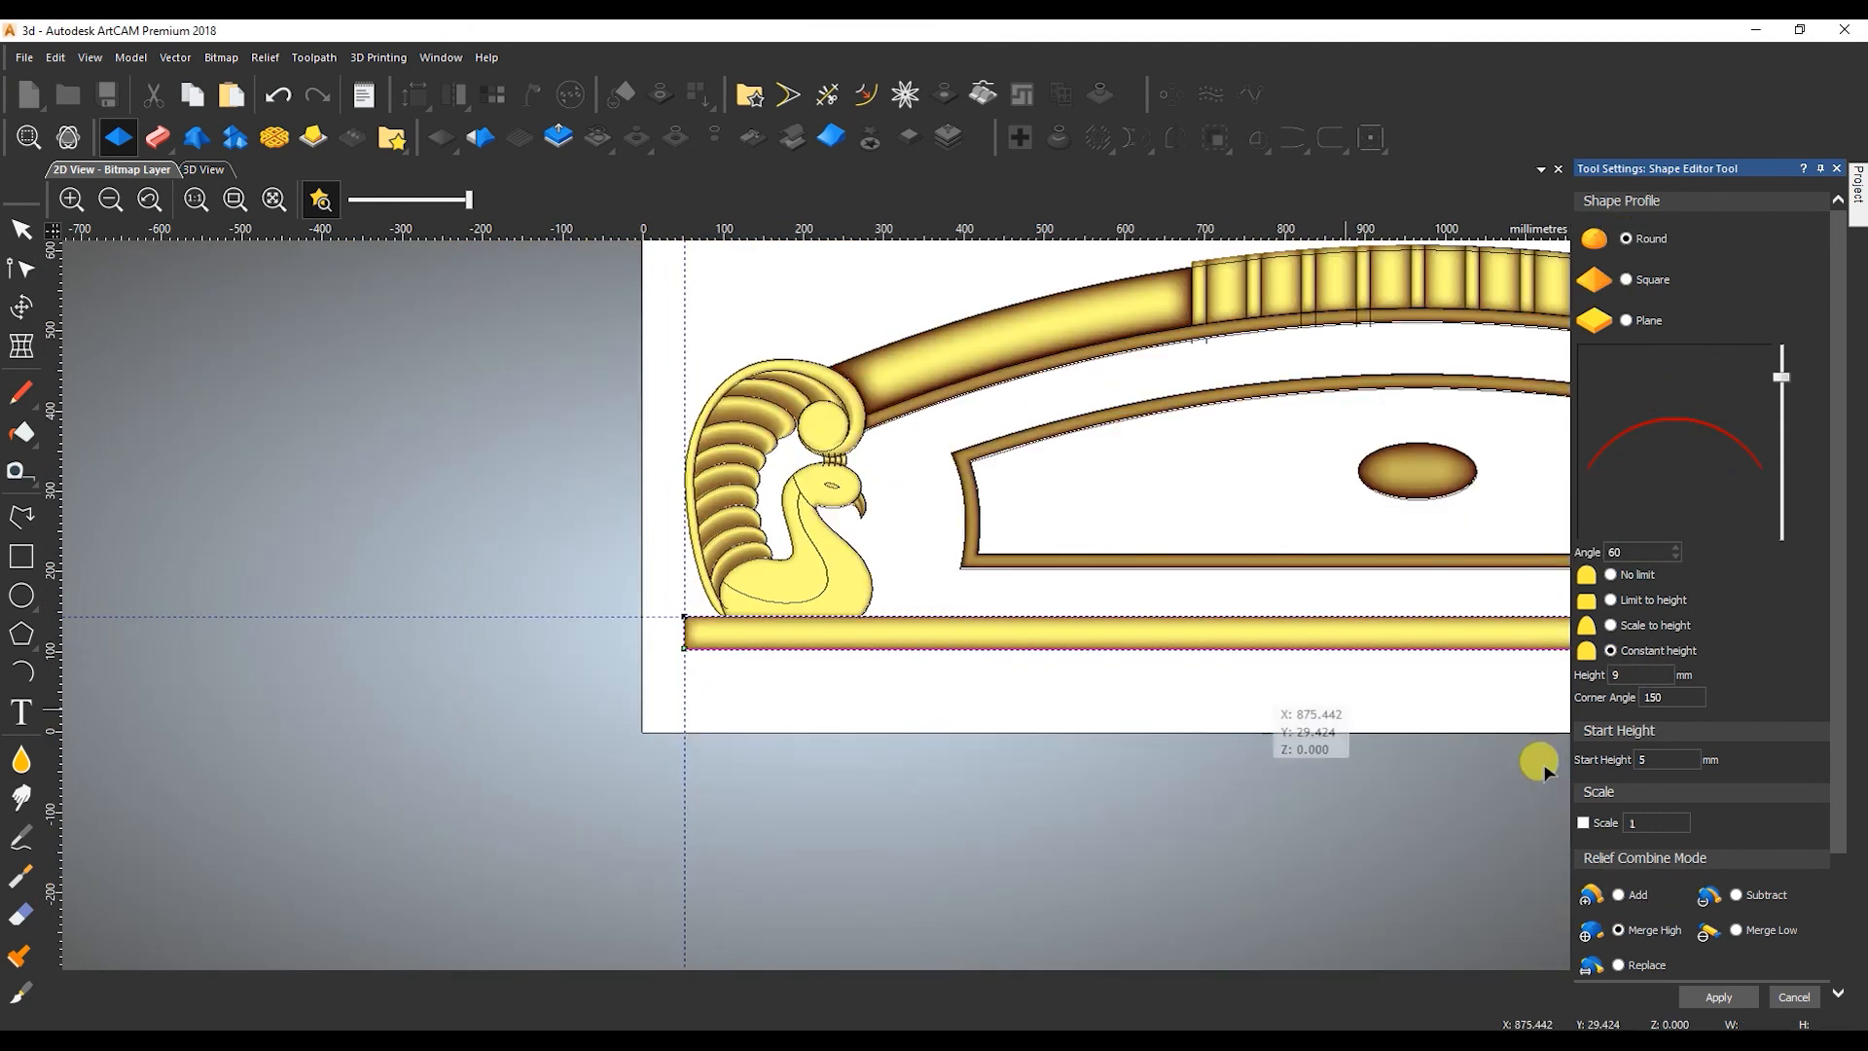
scroll(1391, 630, down, 1)
scroll(1445, 628, up, 1)
click(1713, 994)
click(207, 169)
scroll(958, 559, down, 3)
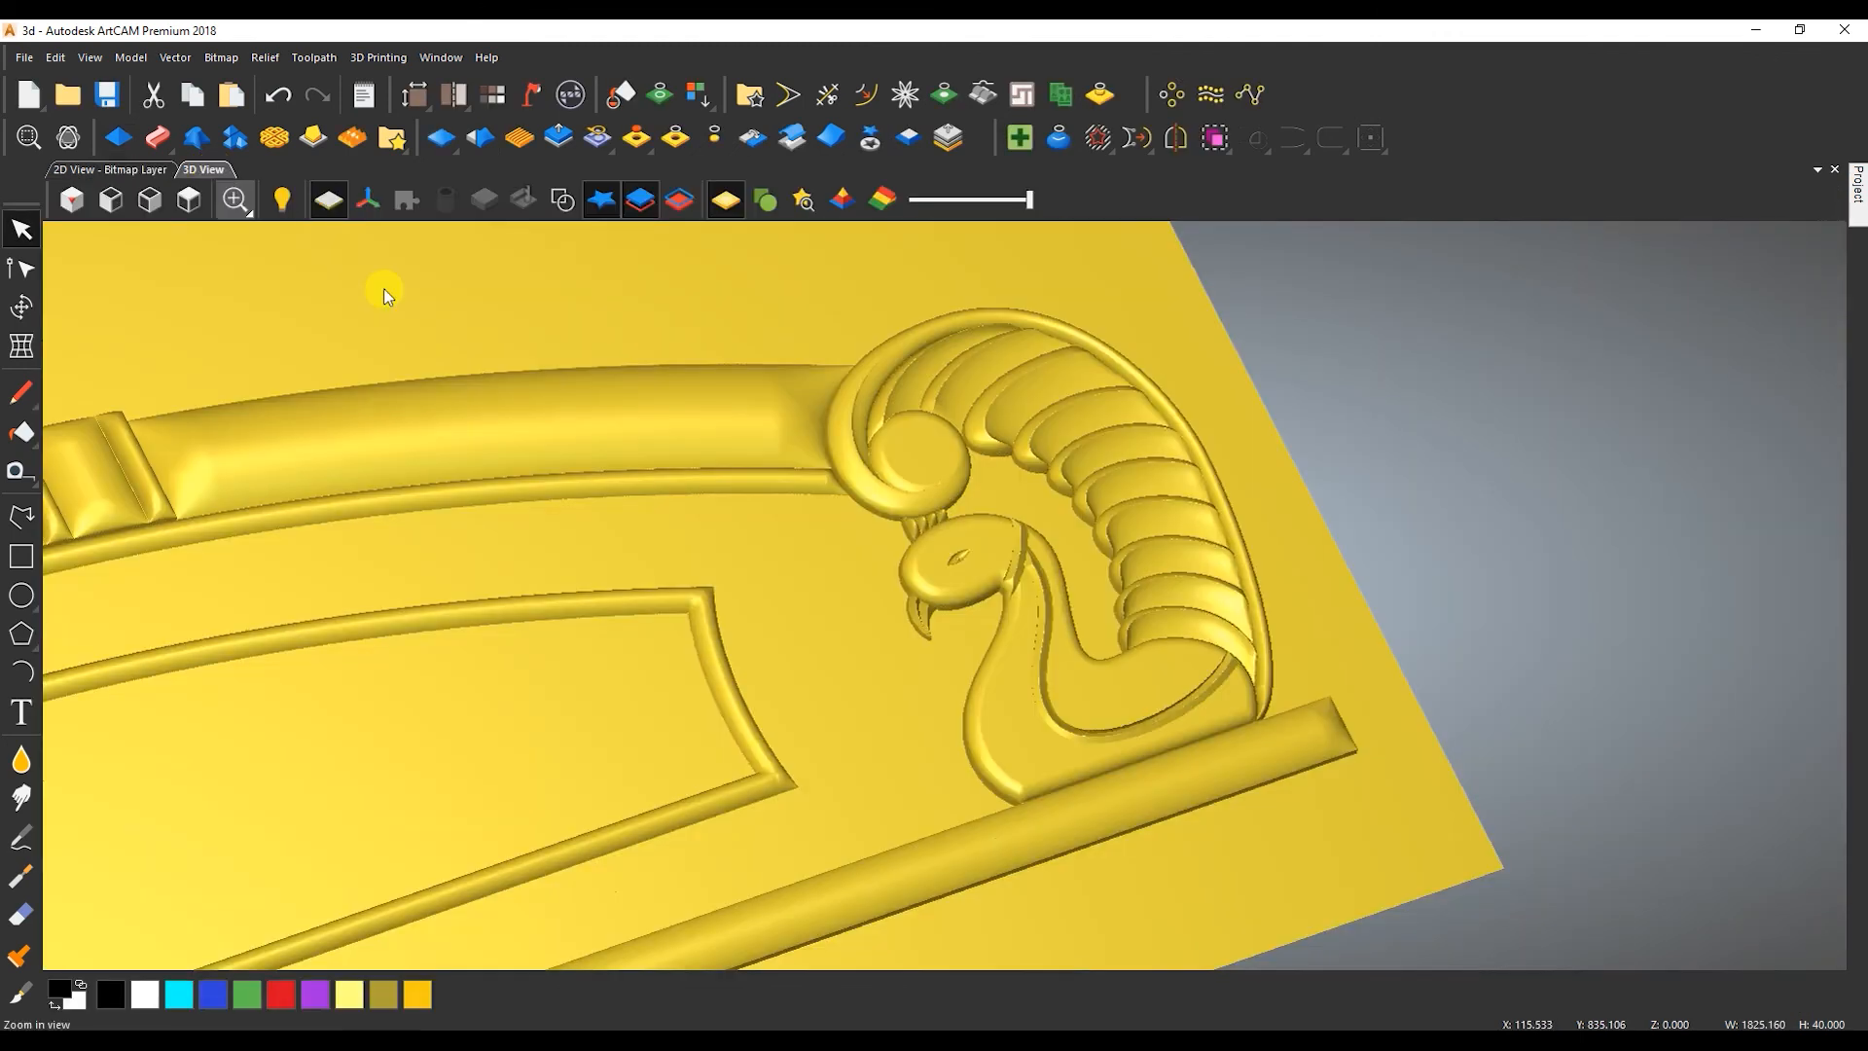
drag(646, 569, 840, 710)
Mirror the right half of the relief onto the left half and check the left peacock in 3D.
click(112, 169)
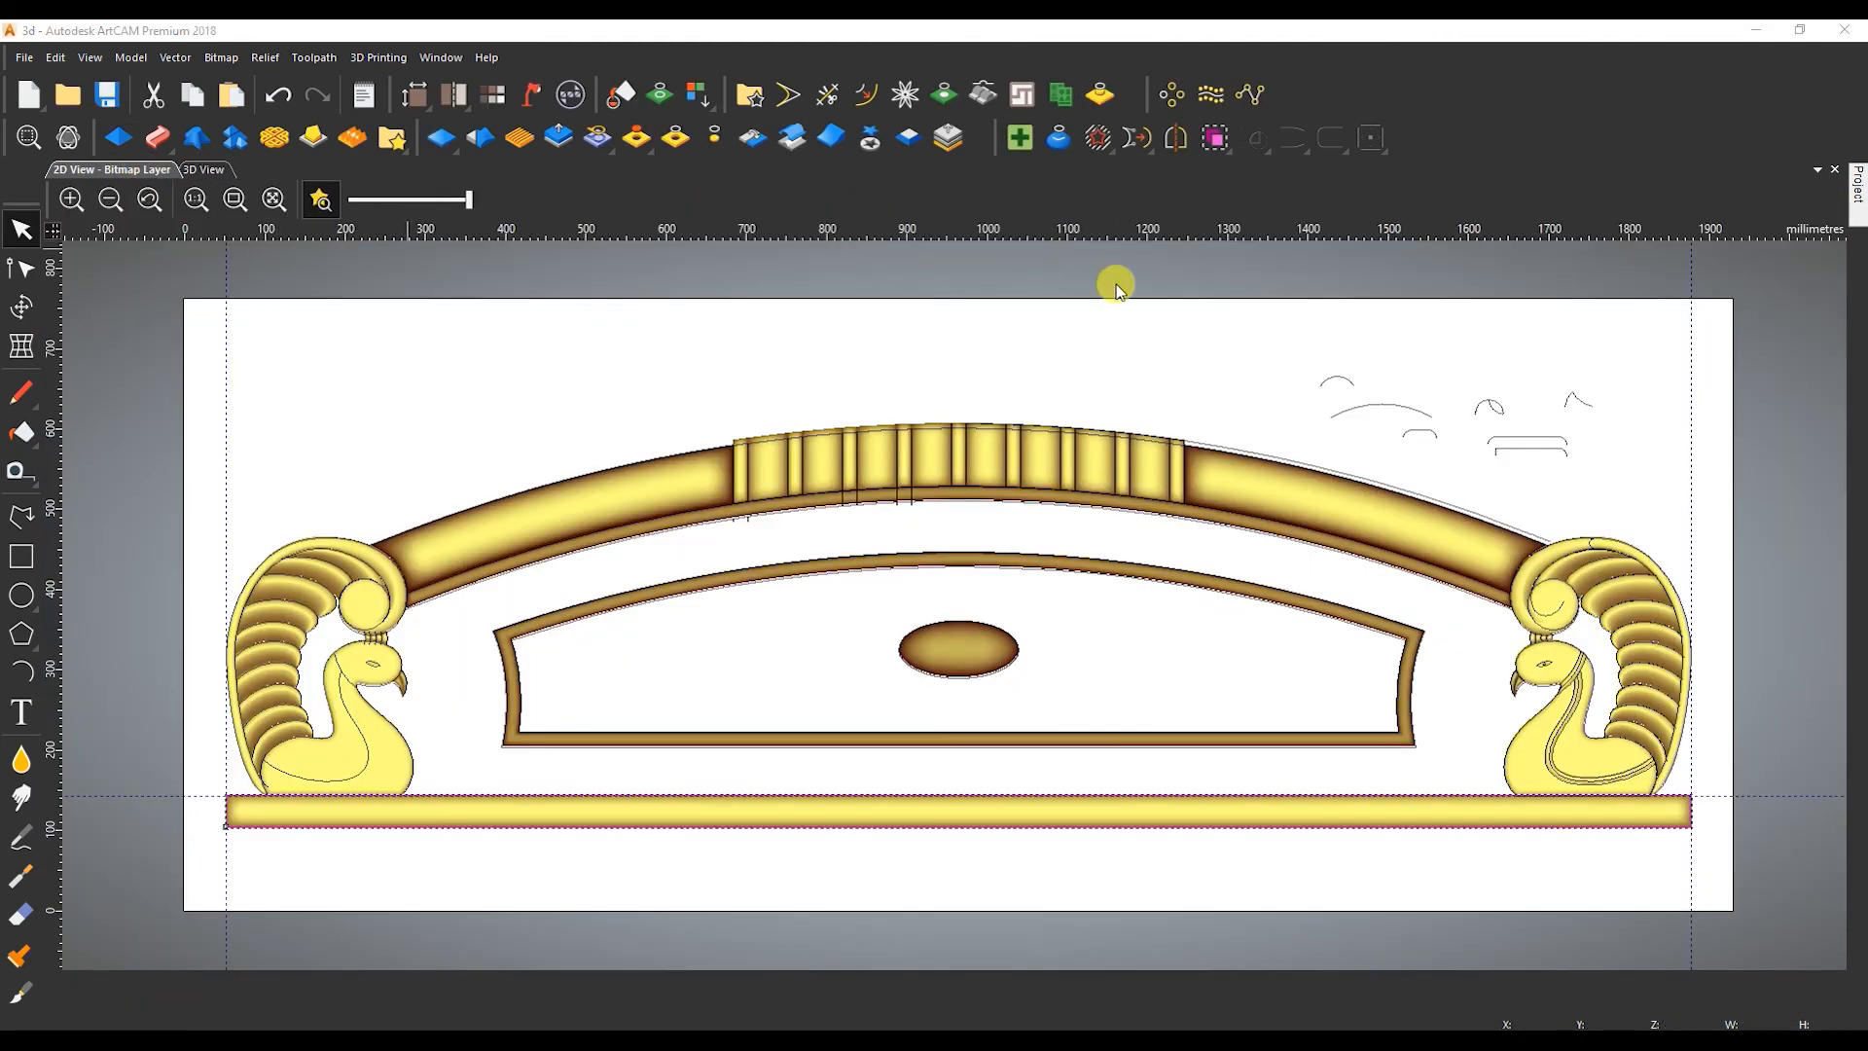
mouse_move(1860, 212)
click(753, 137)
click(1196, 431)
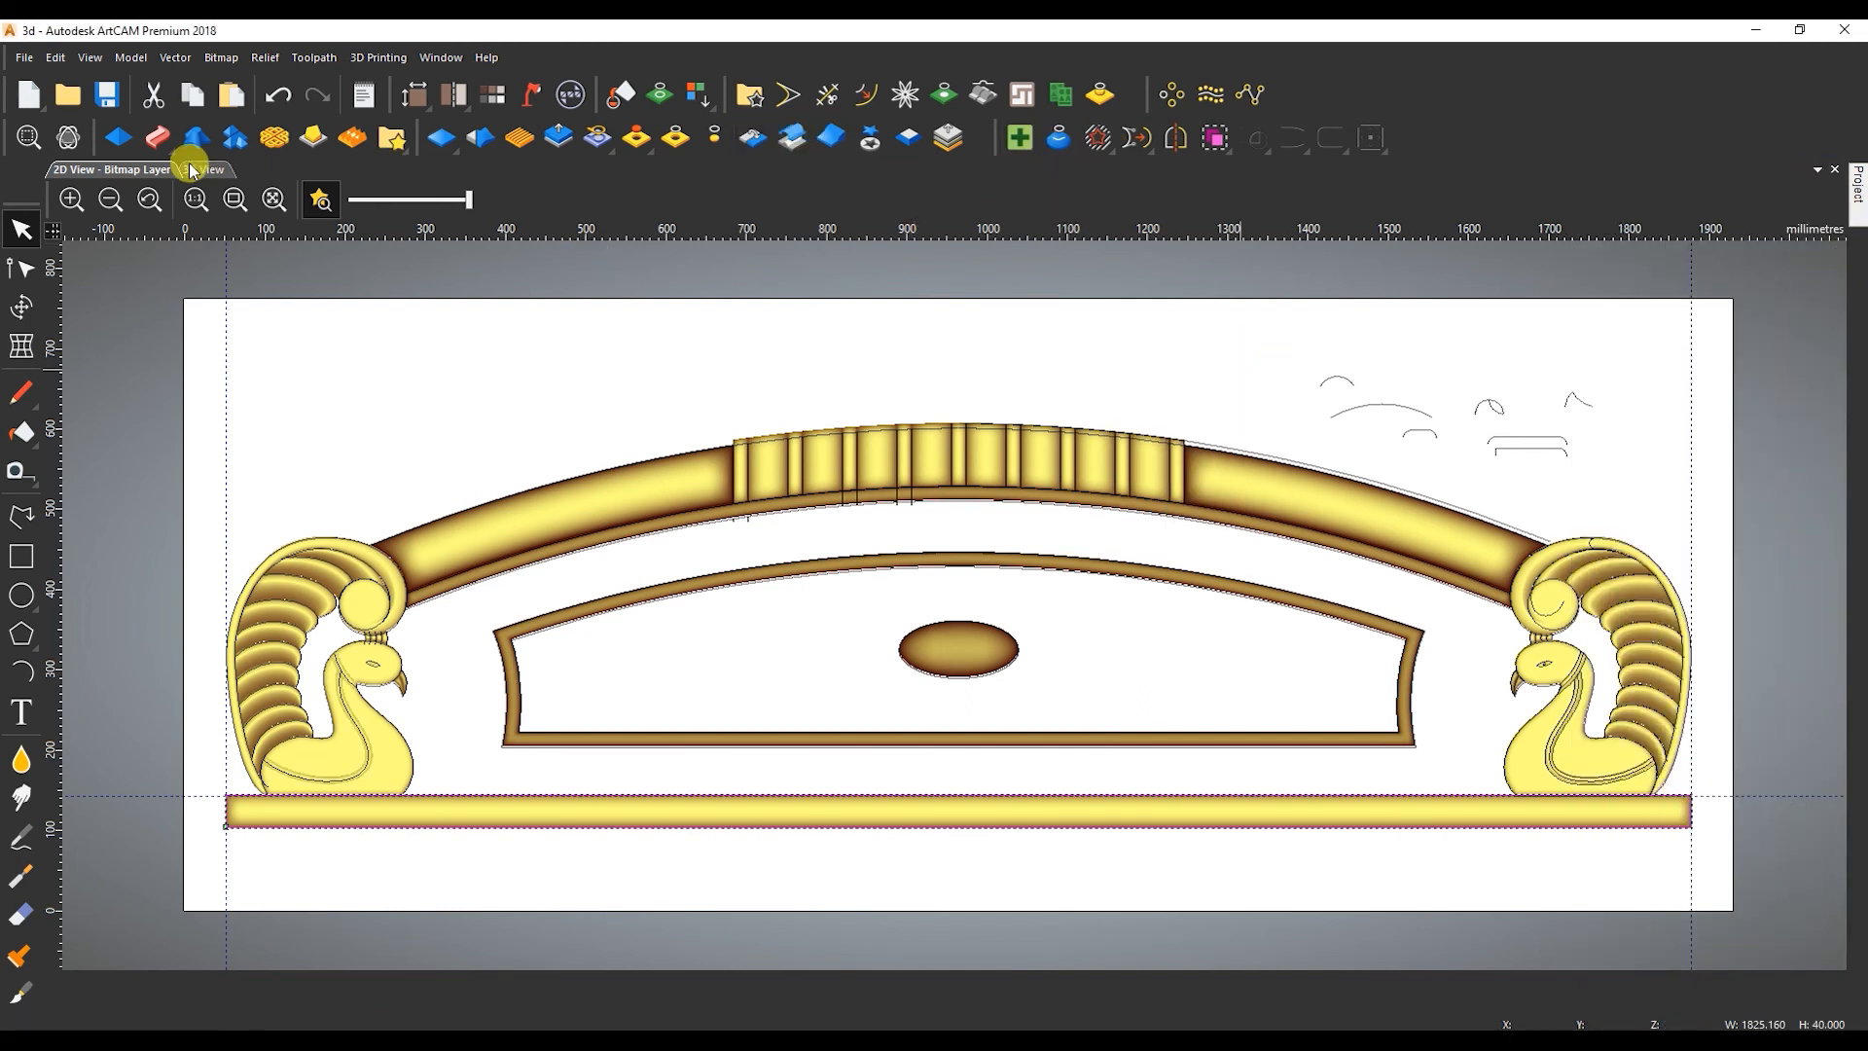
click(203, 169)
scroll(623, 740, up, 3)
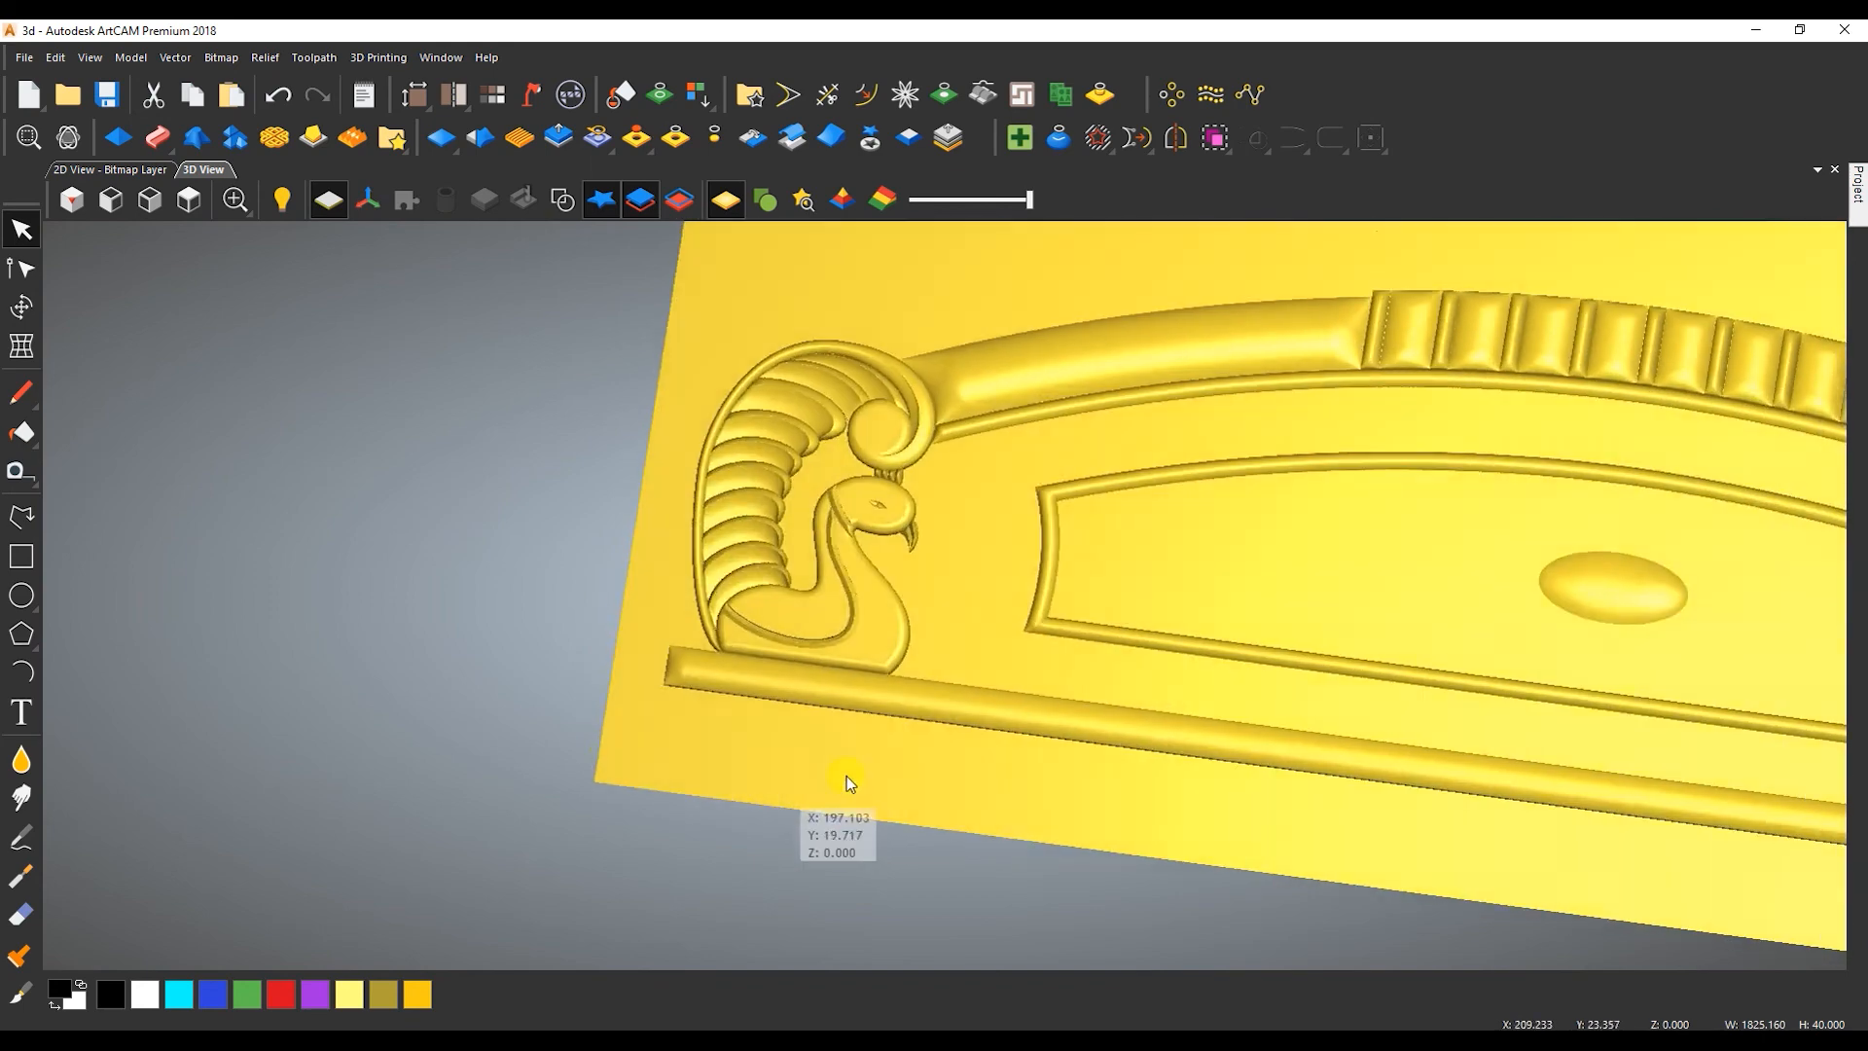